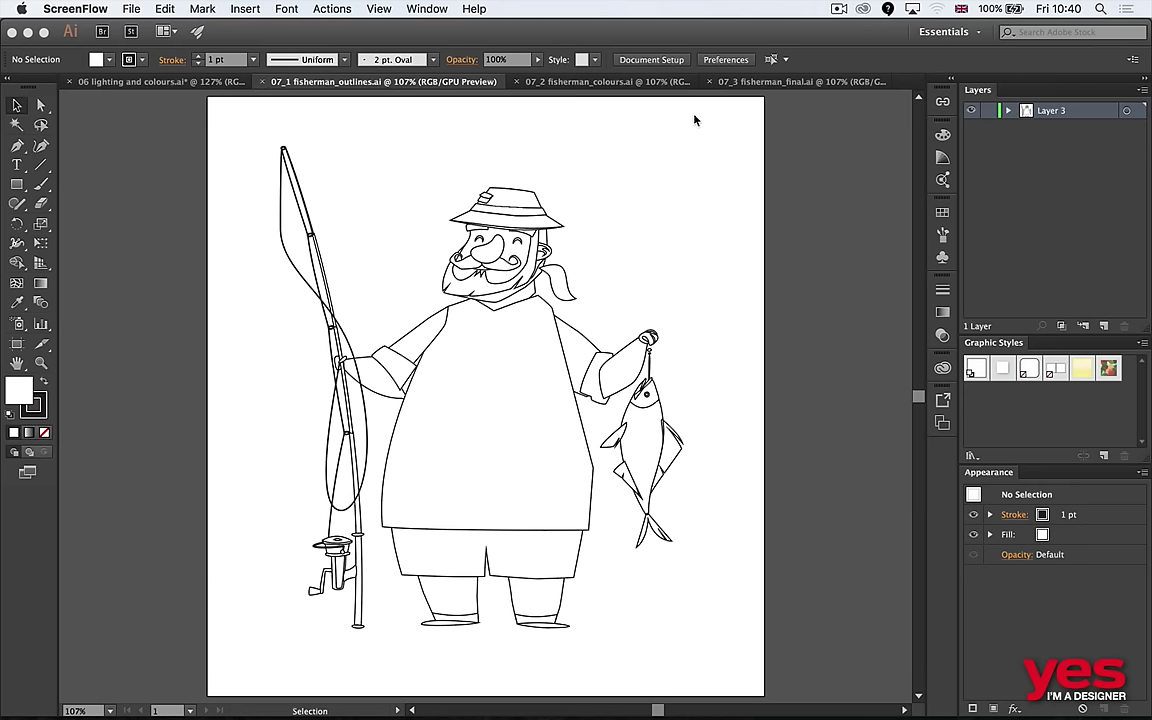
Compare the fisherman outline drawing in 07_1 fisherman_outlines.ai with the coloured version in 07_2 fisherman_colours.ai.
{"action": "left_click", "coordinate": [693, 124]}
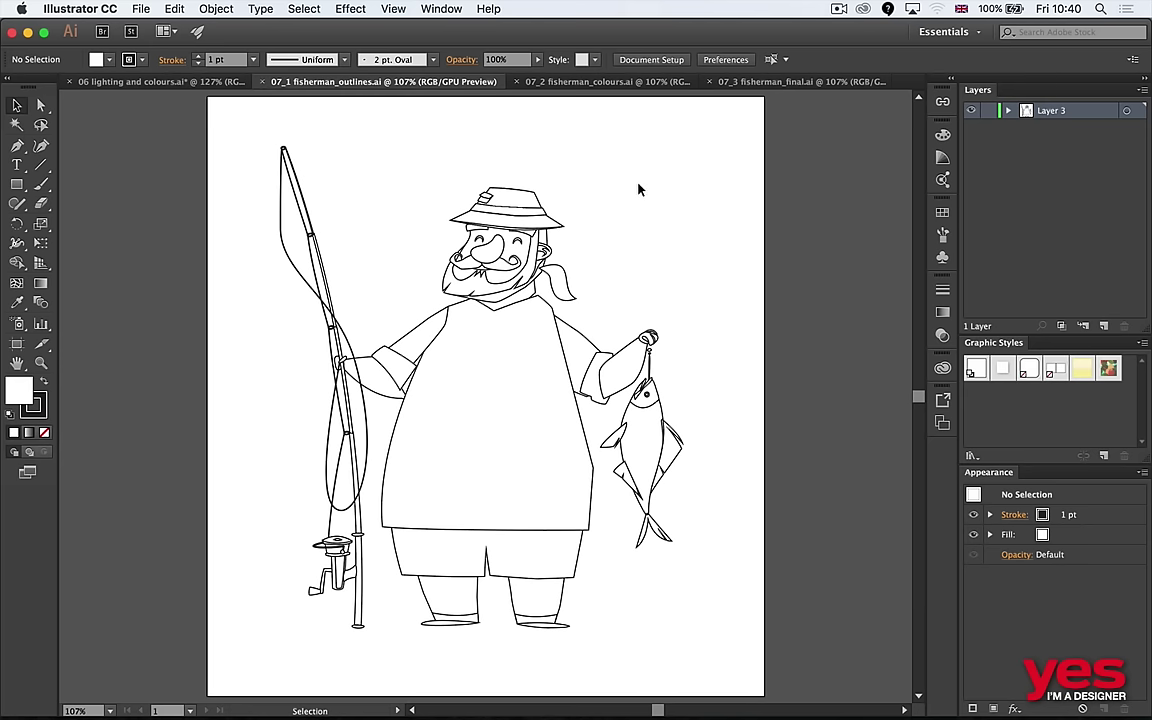
{"action": "left_click", "coordinate": [598, 82]}
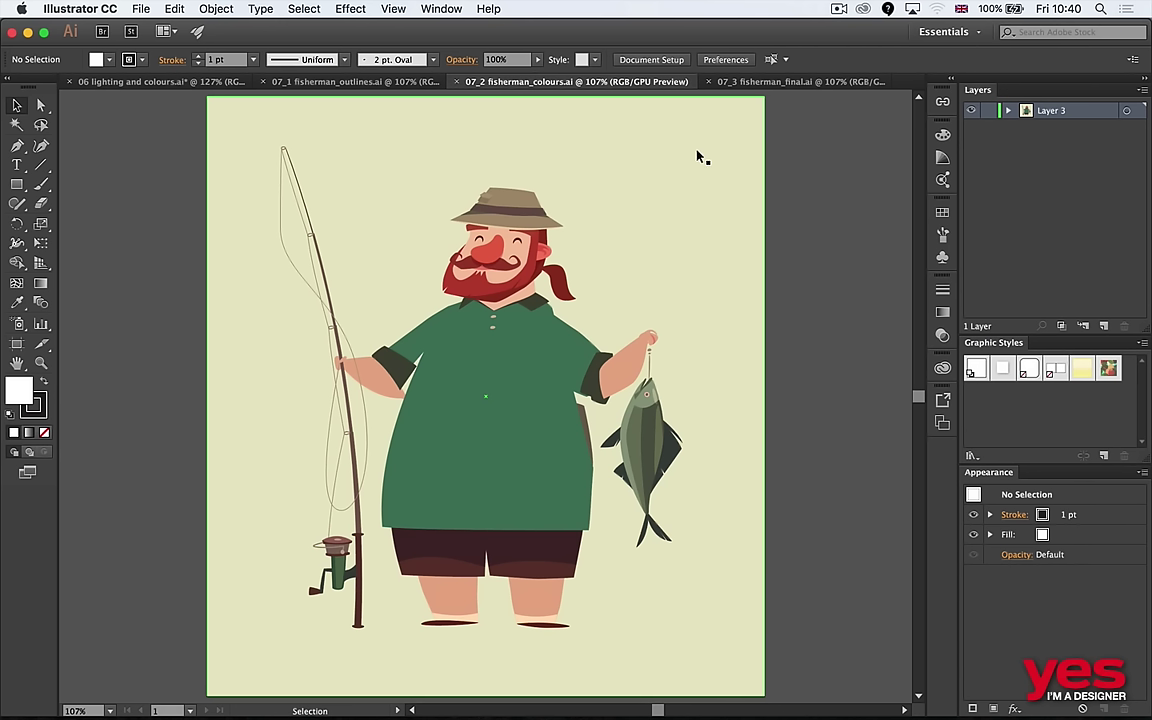
{"action": "left_click", "coordinate": [405, 79]}
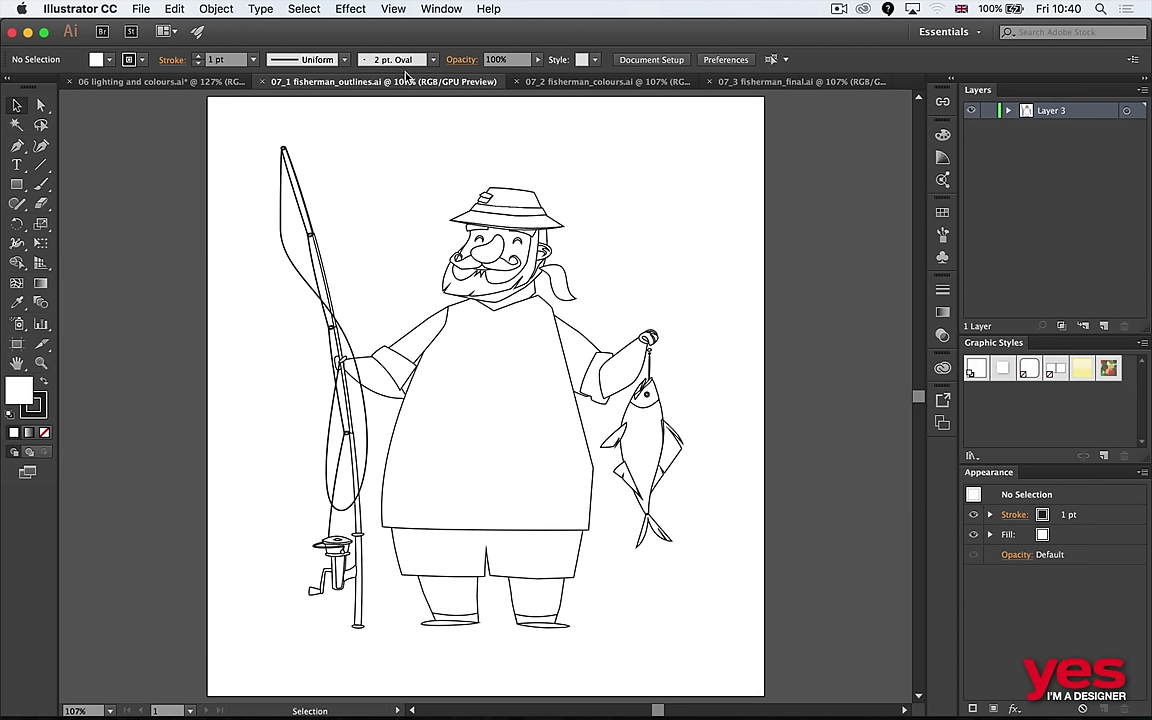
{"action": "left_click", "coordinate": [570, 81]}
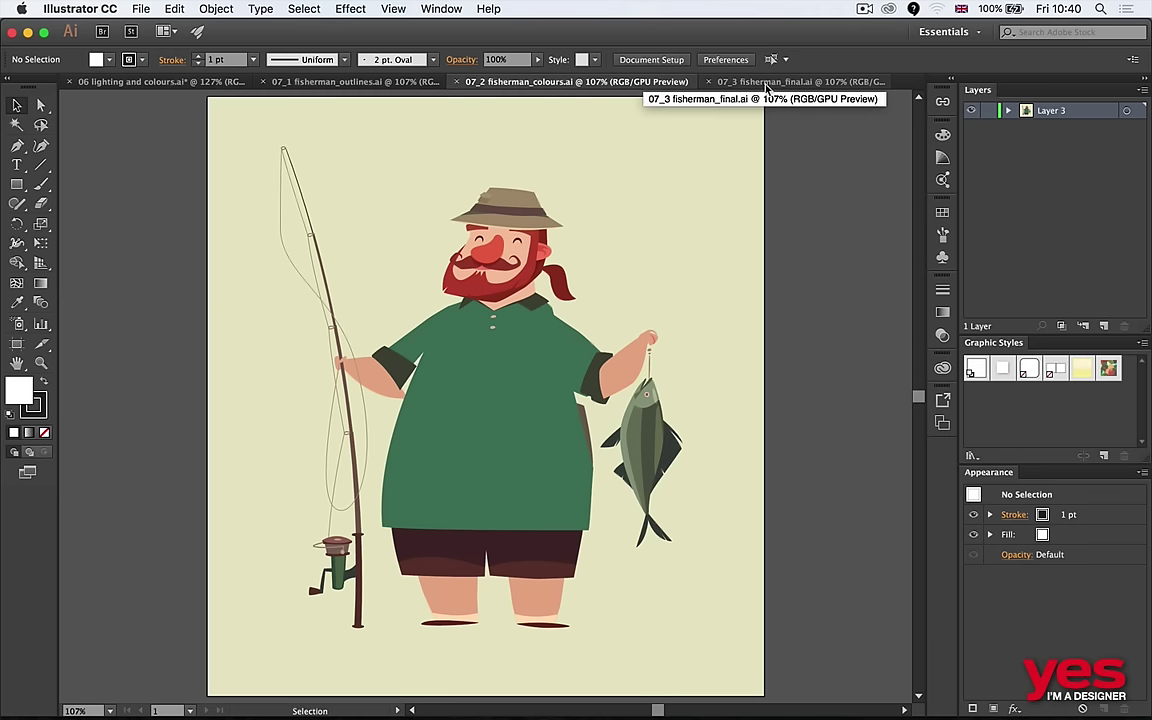
{"action": "left_click", "coordinate": [375, 81]}
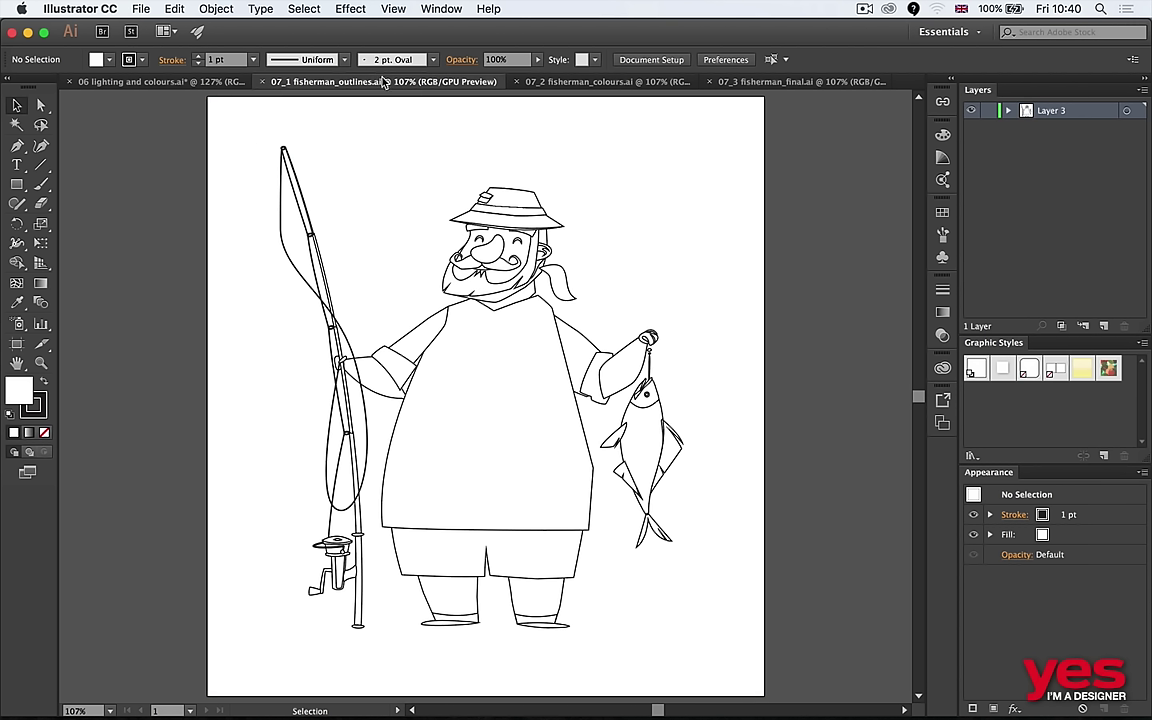
{"action": "left_click", "coordinate": [624, 84]}
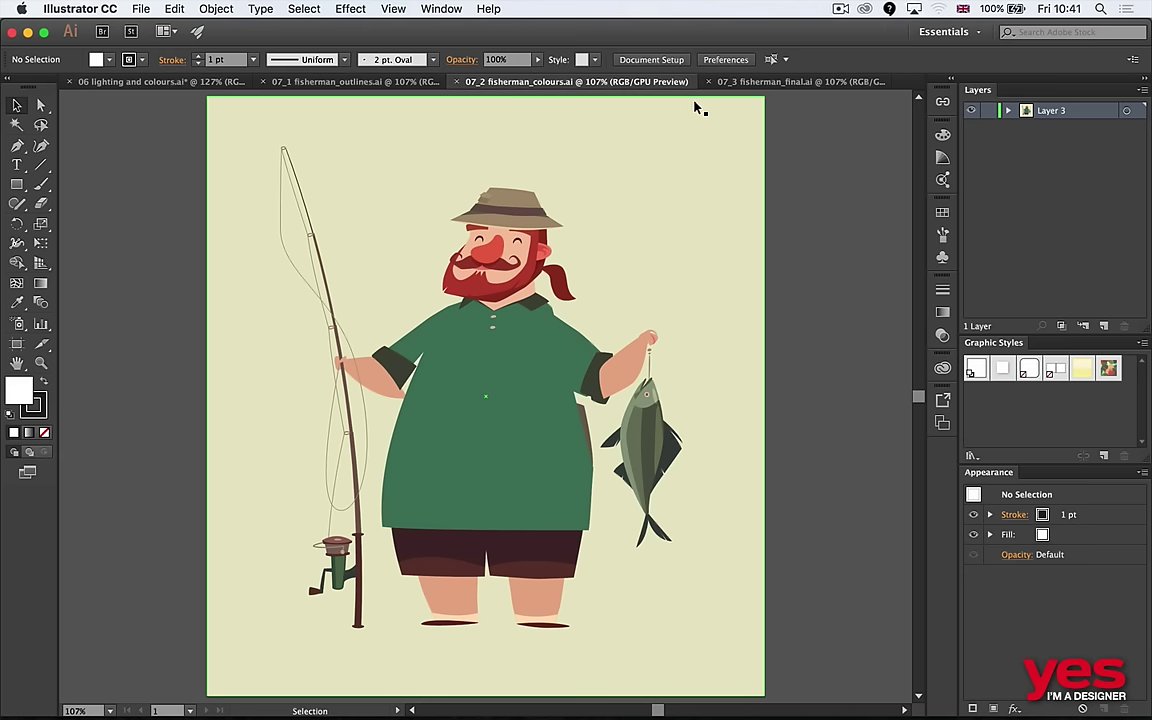
Compare the flat-coloured fisherman in 07_2 fisherman_colours.ai with the detailed version in 07_3 fisherman_final.ai.
{"action": "left_click", "coordinate": [788, 81]}
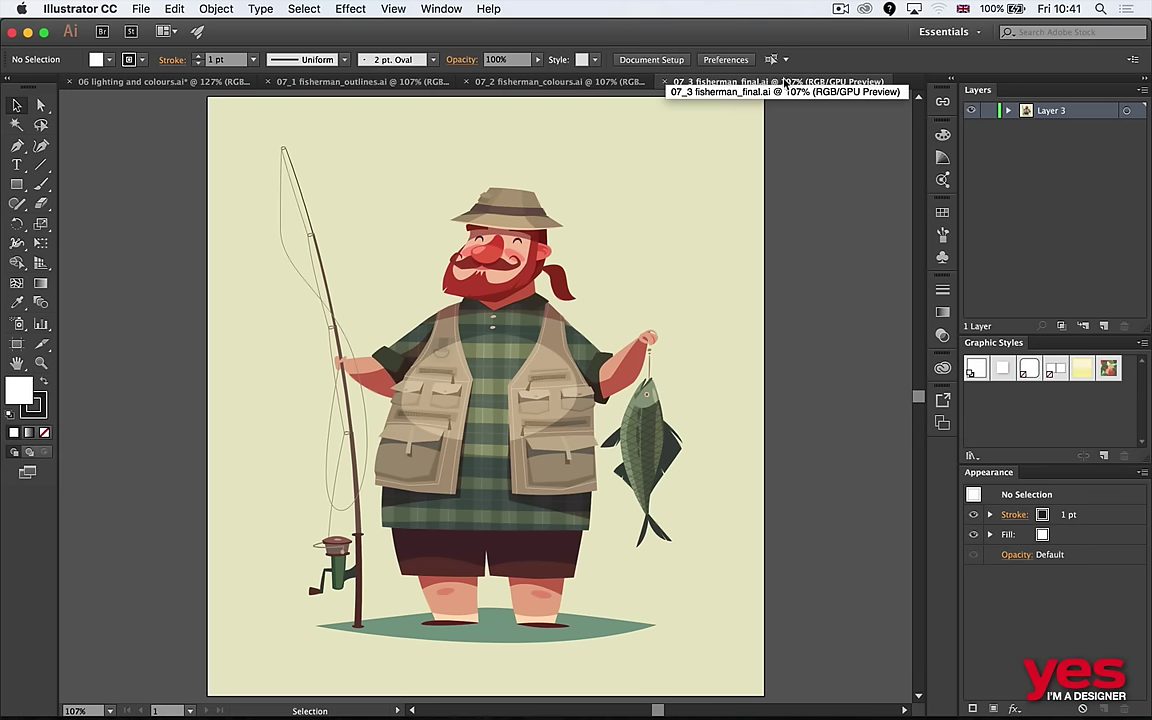
{"action": "left_click", "coordinate": [573, 84]}
{"action": "left_click", "coordinate": [790, 83]}
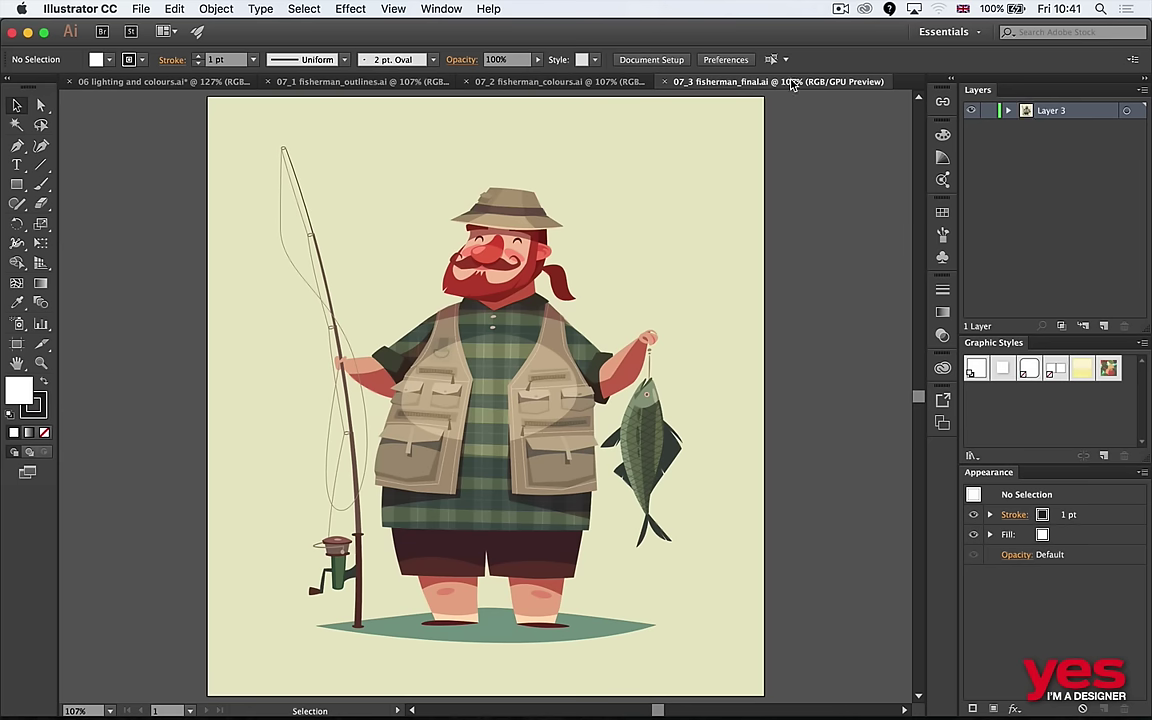
{"action": "left_click", "coordinate": [575, 82]}
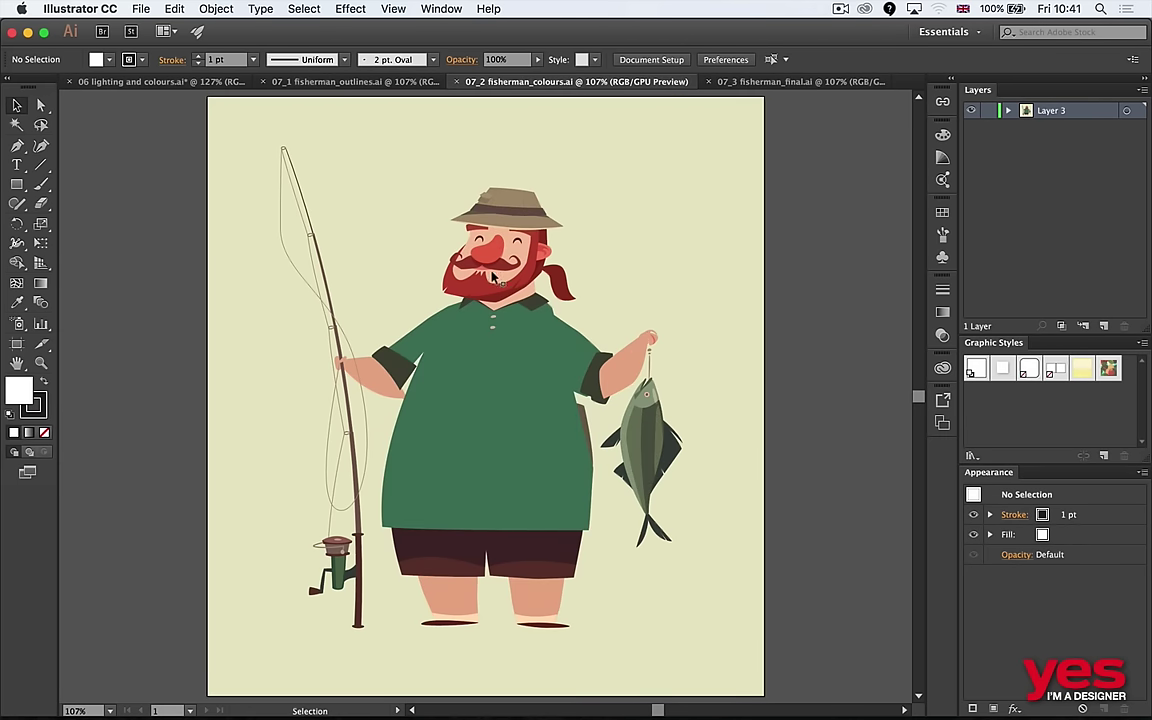
{"action": "left_click", "coordinate": [810, 82]}
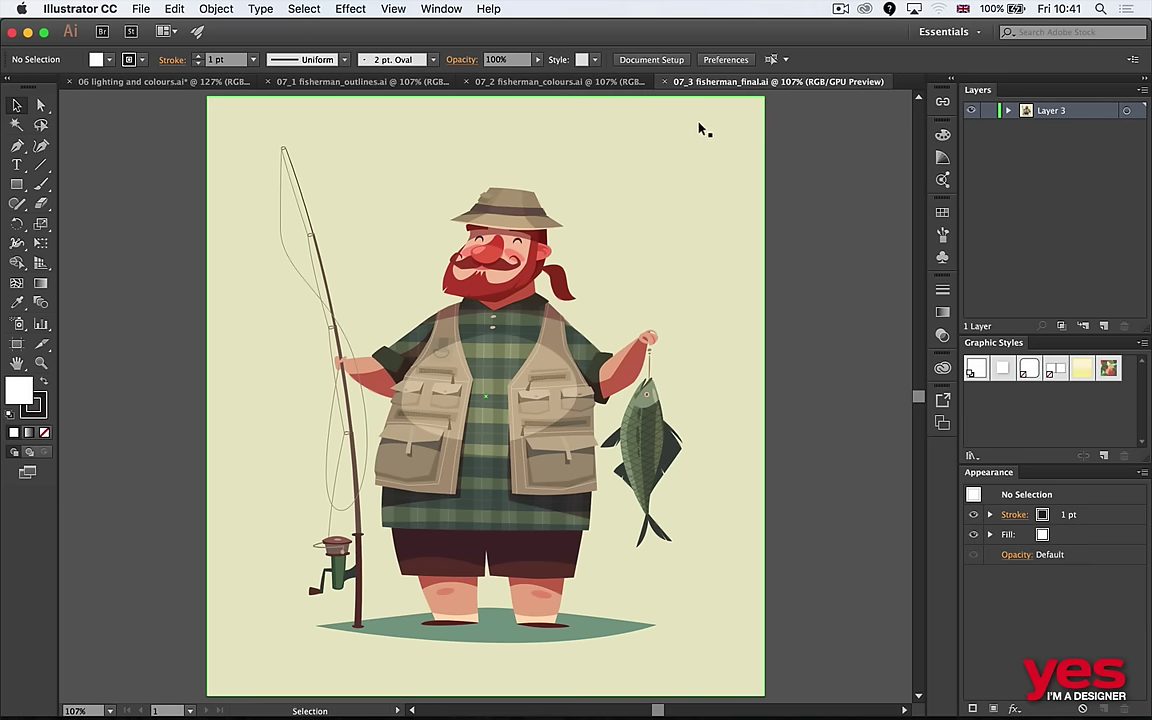
Switch to the 06 lighting and colours.ai document and view the armchair on both the orange and the blue artboards.
{"action": "left_click", "coordinate": [157, 82]}
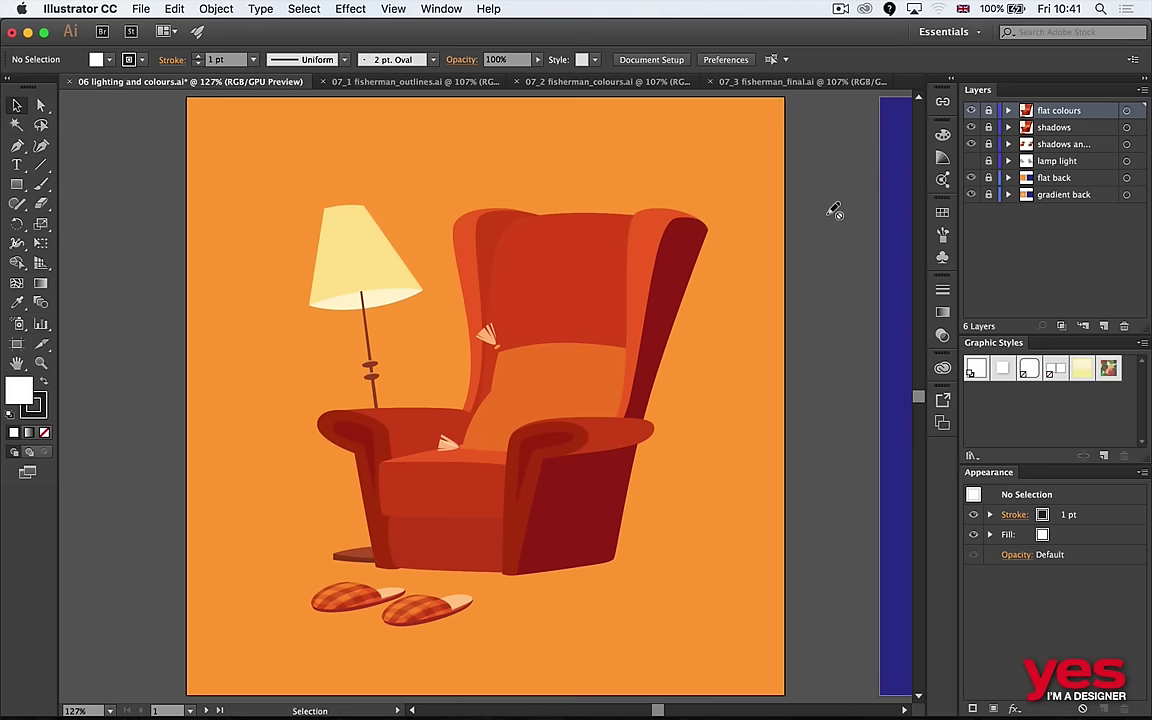
{"action": "mouse_move", "coordinate": [846, 213]}
{"action": "left_mouse_down"}
{"action": "mouse_move", "coordinate": [399, 200]}
{"action": "mouse_move", "coordinate": [236, 219]}
{"action": "left_mouse_up"}
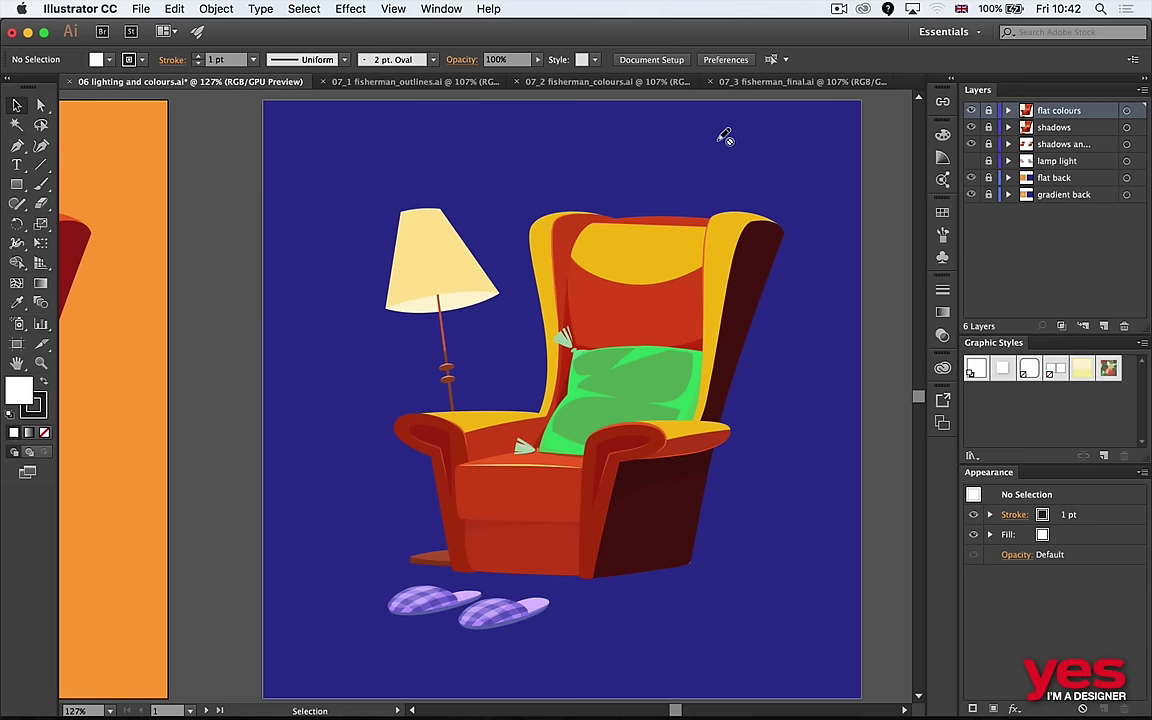
{"action": "mouse_move", "coordinate": [241, 212]}
{"action": "left_mouse_down"}
{"action": "mouse_move", "coordinate": [321, 250]}
{"action": "mouse_move", "coordinate": [802, 206]}
{"action": "mouse_move", "coordinate": [851, 218]}
{"action": "left_mouse_up"}
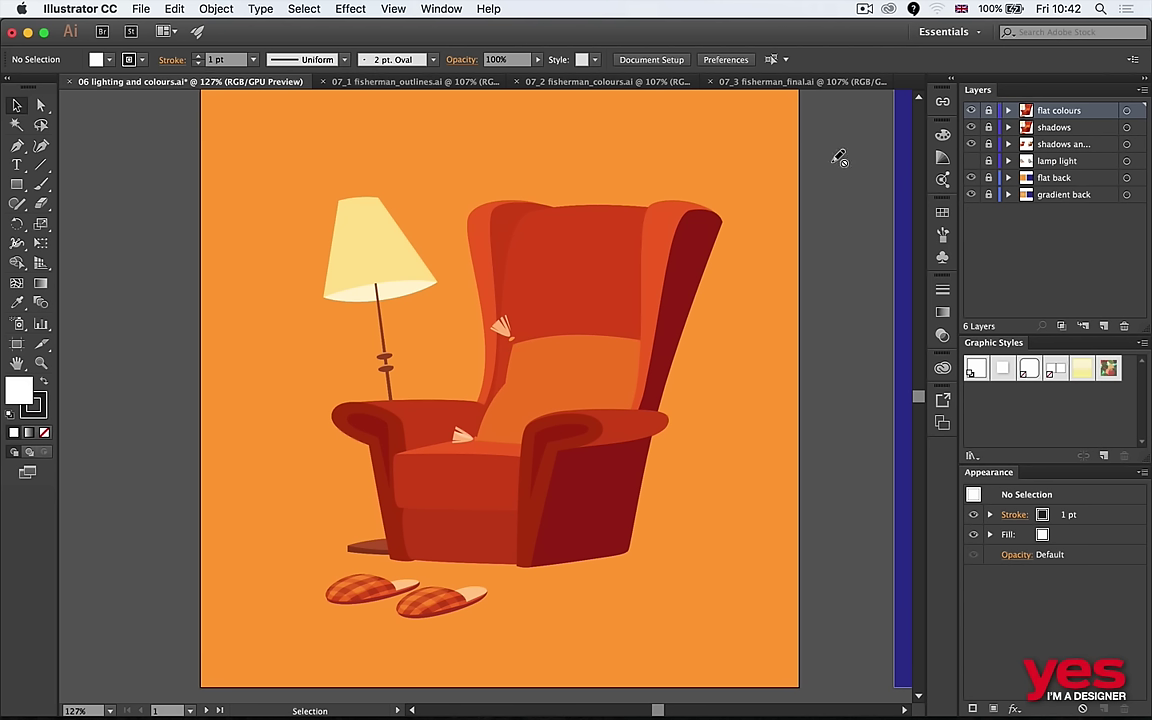
Toggle the flat colours layer repeatedly to compare the orange armchair with and without shadows, leaving the layer hidden.
{"action": "left_click", "coordinate": [971, 113]}
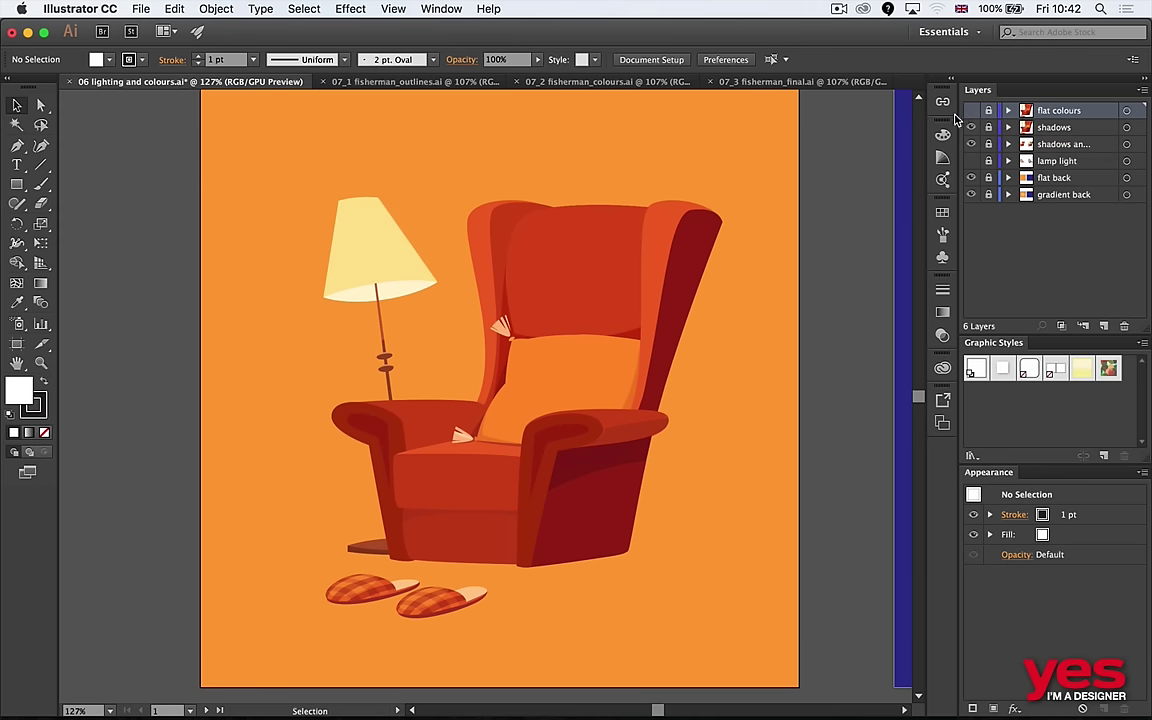
{"action": "key", "text": "super+equal"}
{"action": "key", "text": "super+equal"}
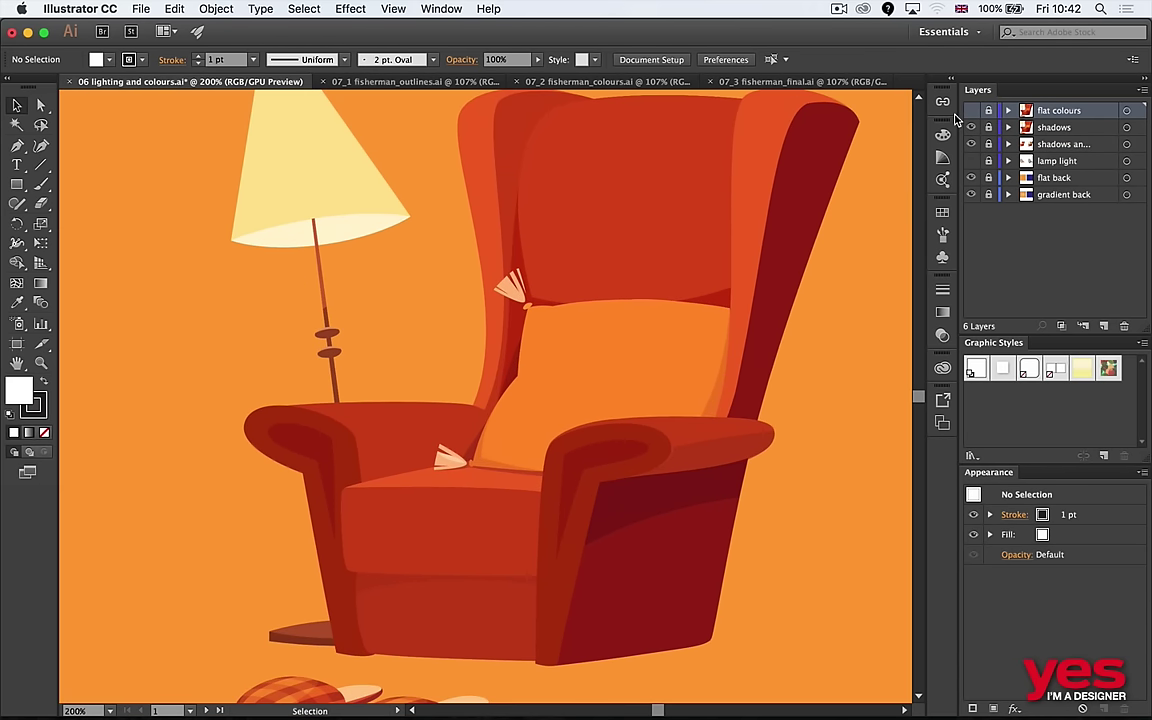
{"action": "left_click", "coordinate": [970, 112]}
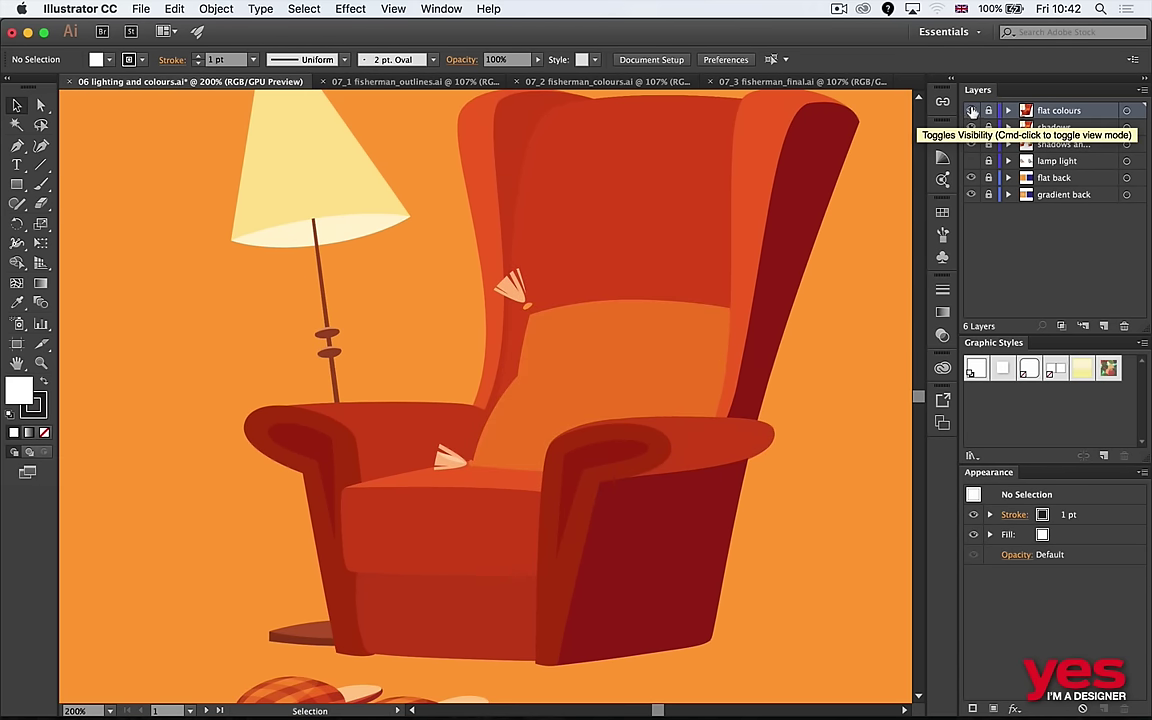
{"action": "left_click", "coordinate": [974, 110]}
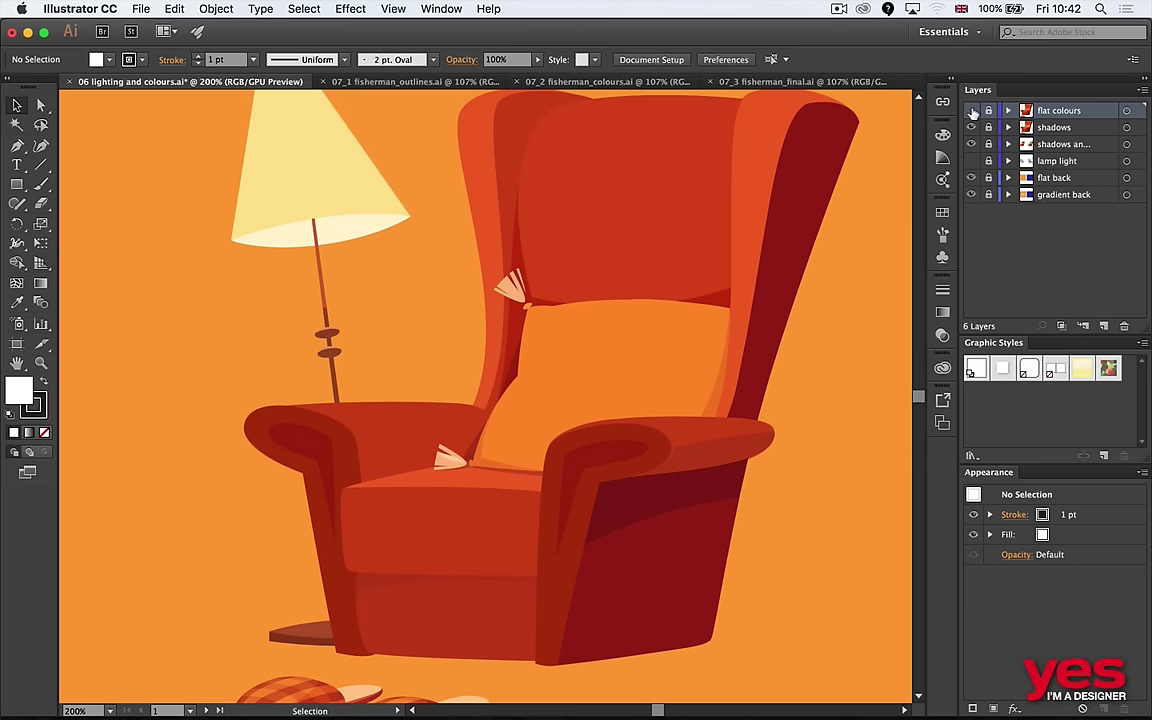
{"action": "left_click", "coordinate": [974, 112]}
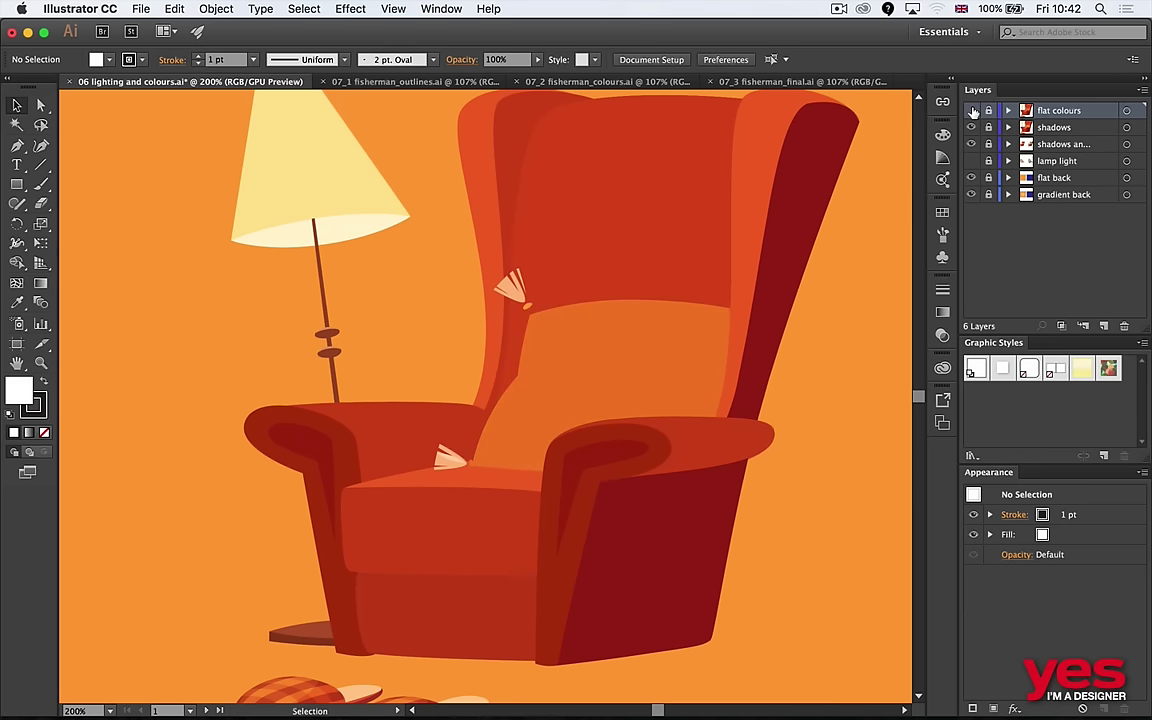
{"action": "left_click", "coordinate": [974, 111]}
{"action": "left_click", "coordinate": [972, 112]}
{"action": "left_click", "coordinate": [973, 112]}
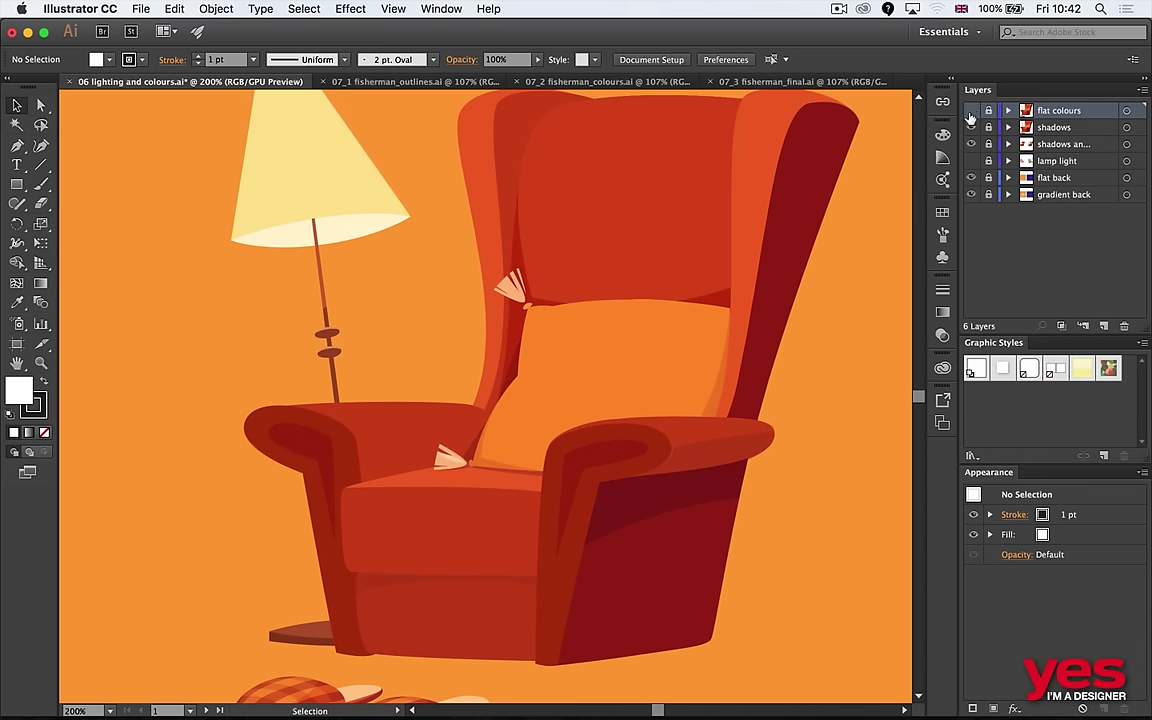
{"action": "left_click", "coordinate": [971, 112]}
{"action": "left_click", "coordinate": [971, 112]}
{"action": "left_click", "coordinate": [971, 112]}
{"action": "left_click", "coordinate": [971, 112]}
{"action": "left_click", "coordinate": [970, 112]}
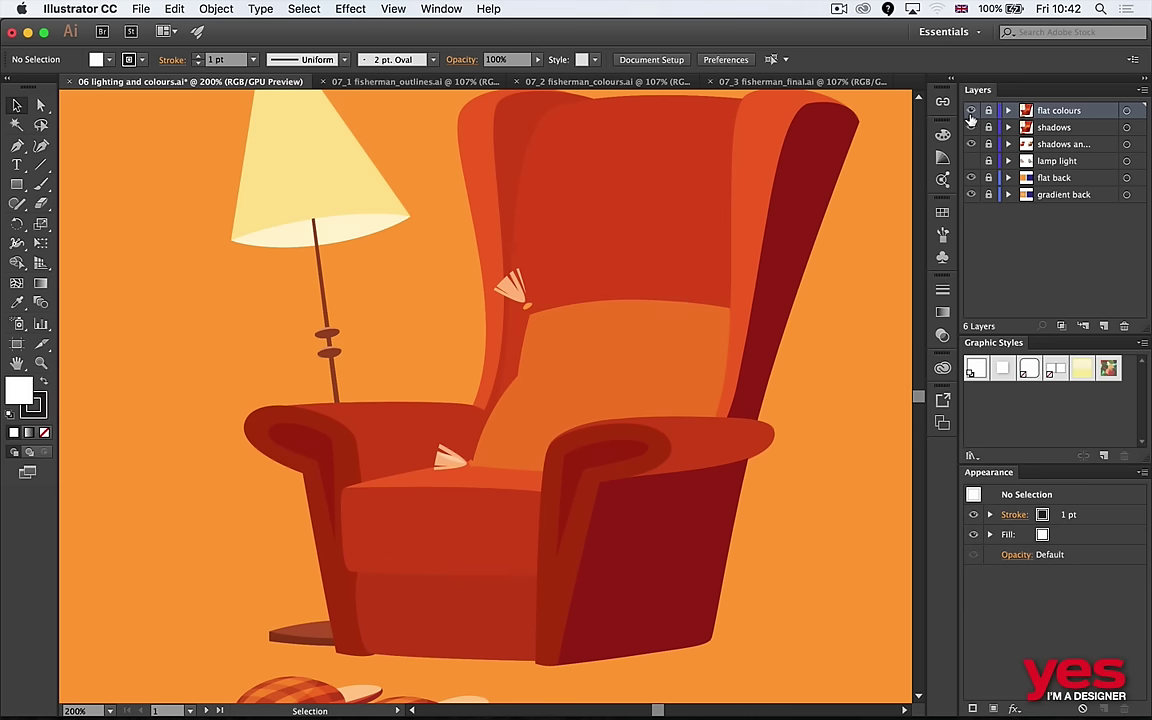
{"action": "left_click", "coordinate": [972, 112]}
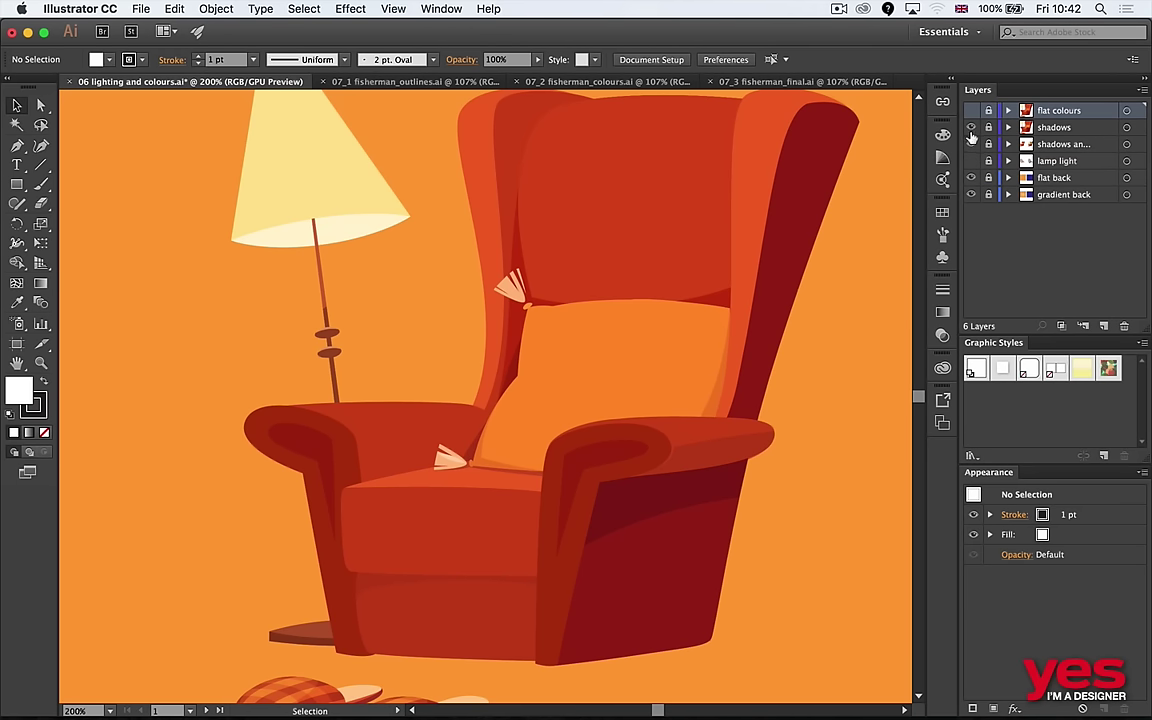
Toggle the shadows layer repeatedly to compare the armchair and cushion with and without highlights, leaving the layer hidden.
{"action": "left_click", "coordinate": [971, 135]}
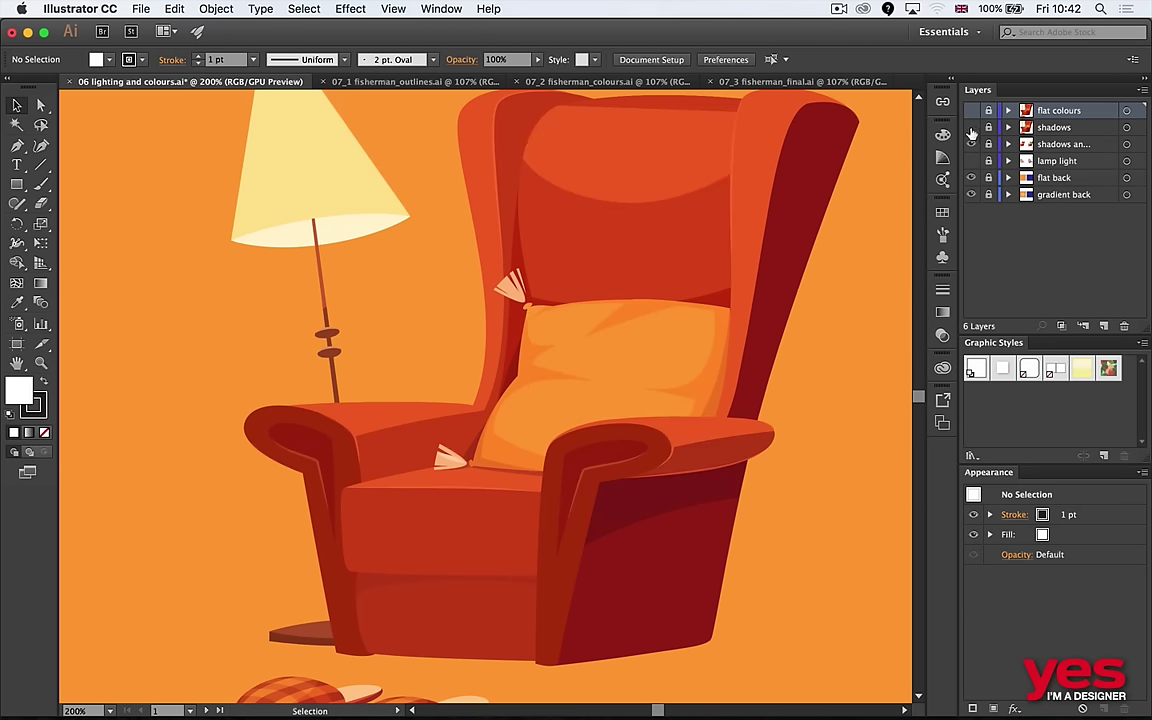
{"action": "left_click", "coordinate": [972, 129]}
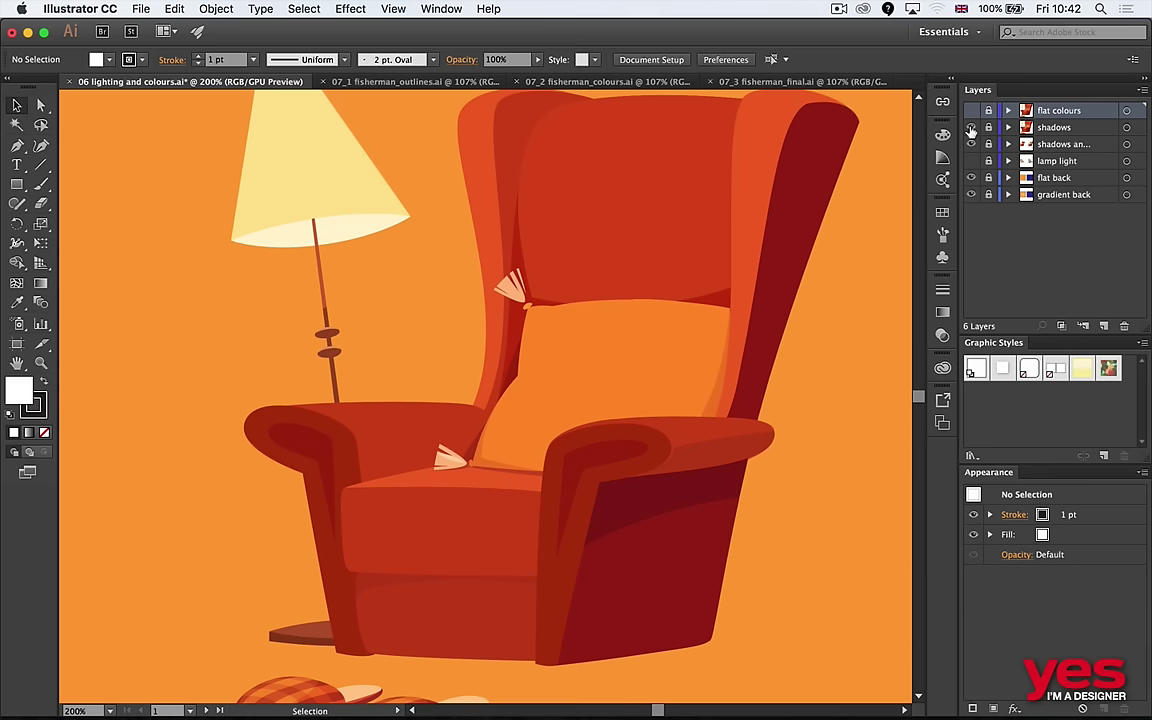
{"action": "left_click", "coordinate": [971, 128]}
{"action": "left_click", "coordinate": [971, 130]}
{"action": "left_click", "coordinate": [971, 130]}
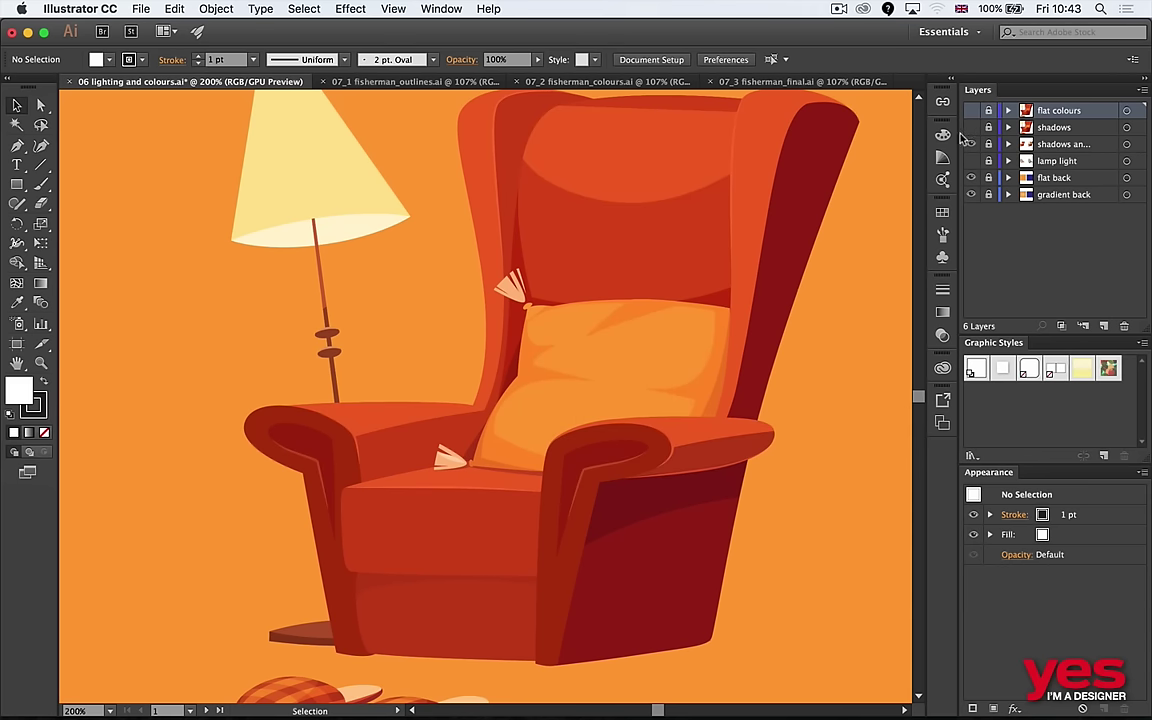
{"action": "left_click", "coordinate": [970, 144]}
{"action": "scroll", "coordinate": [772, 300], "scroll_direction": "up", "scroll_amount": 2}
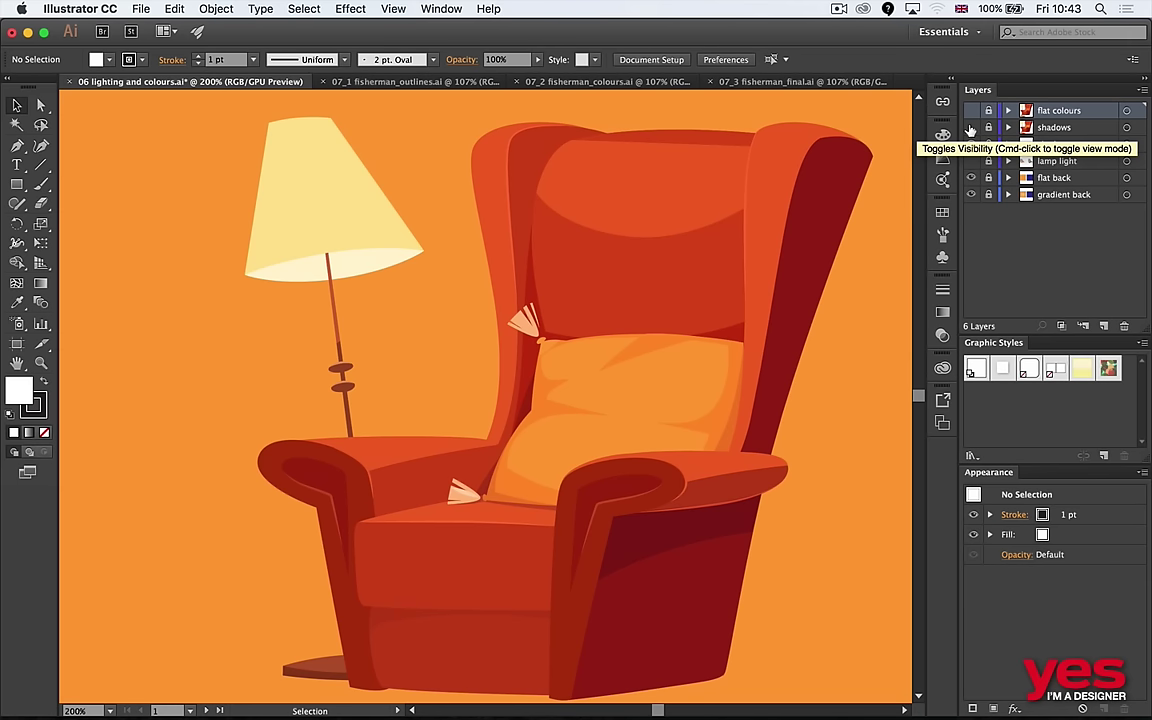
{"action": "left_click", "coordinate": [970, 133]}
{"action": "left_click", "coordinate": [970, 133]}
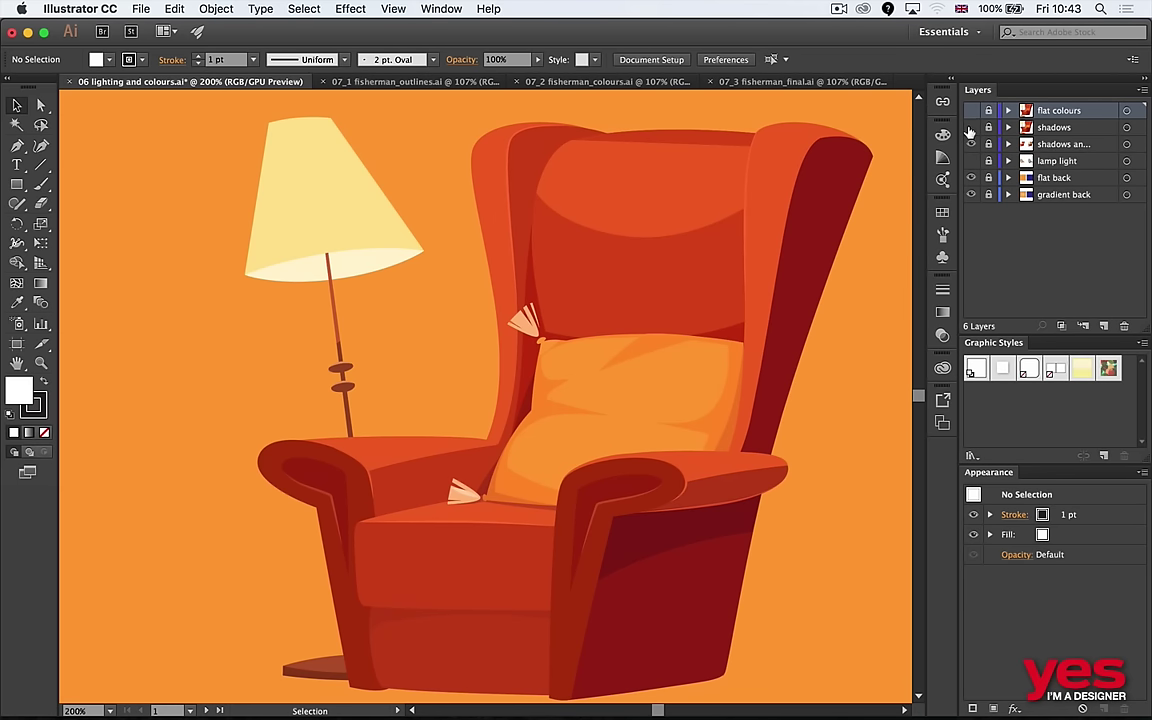
{"action": "left_click", "coordinate": [970, 133]}
{"action": "left_click", "coordinate": [970, 133]}
Toggle the lamp light layer to compare the scene with and without the light cone and cast shadows, leaving it shown.
{"action": "key", "text": "super+minus"}
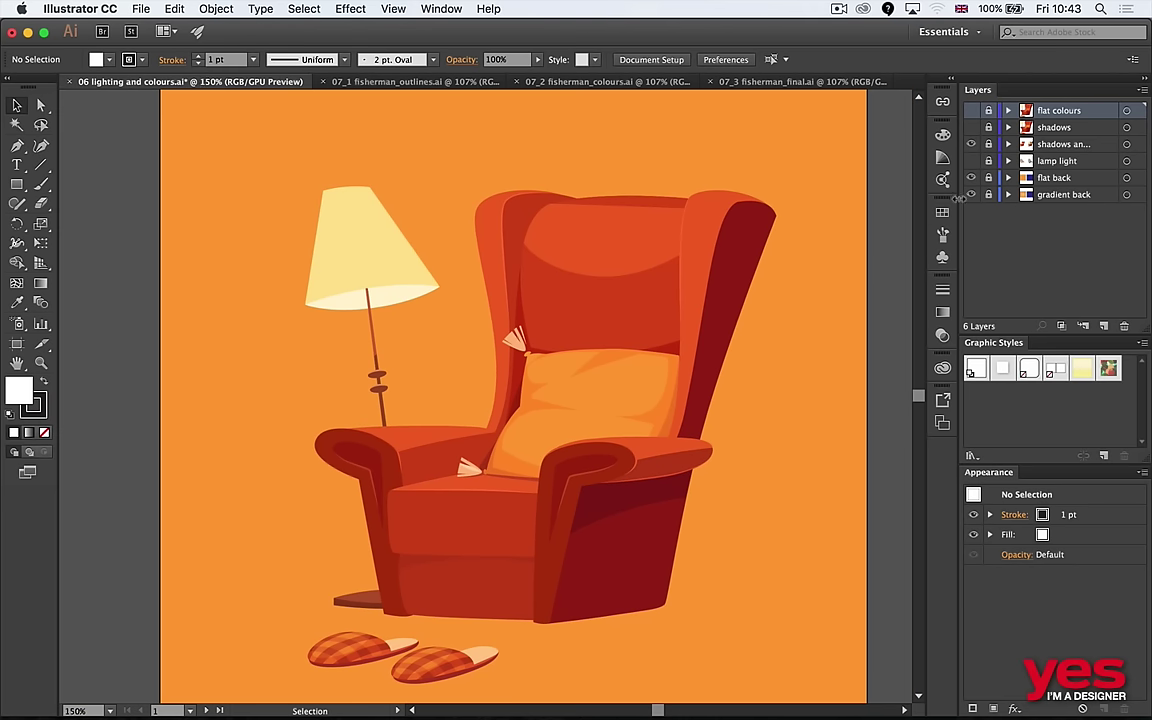
{"action": "scroll", "coordinate": [650, 355], "scroll_direction": "down", "scroll_amount": 2}
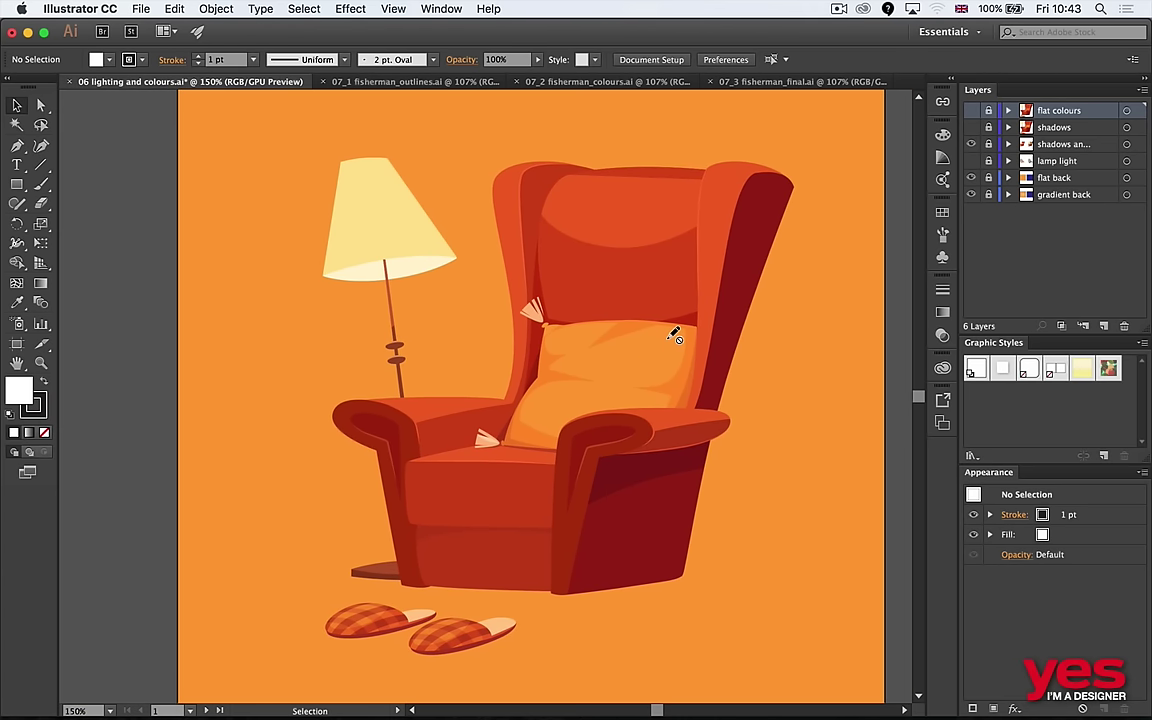
{"action": "left_click", "coordinate": [971, 161]}
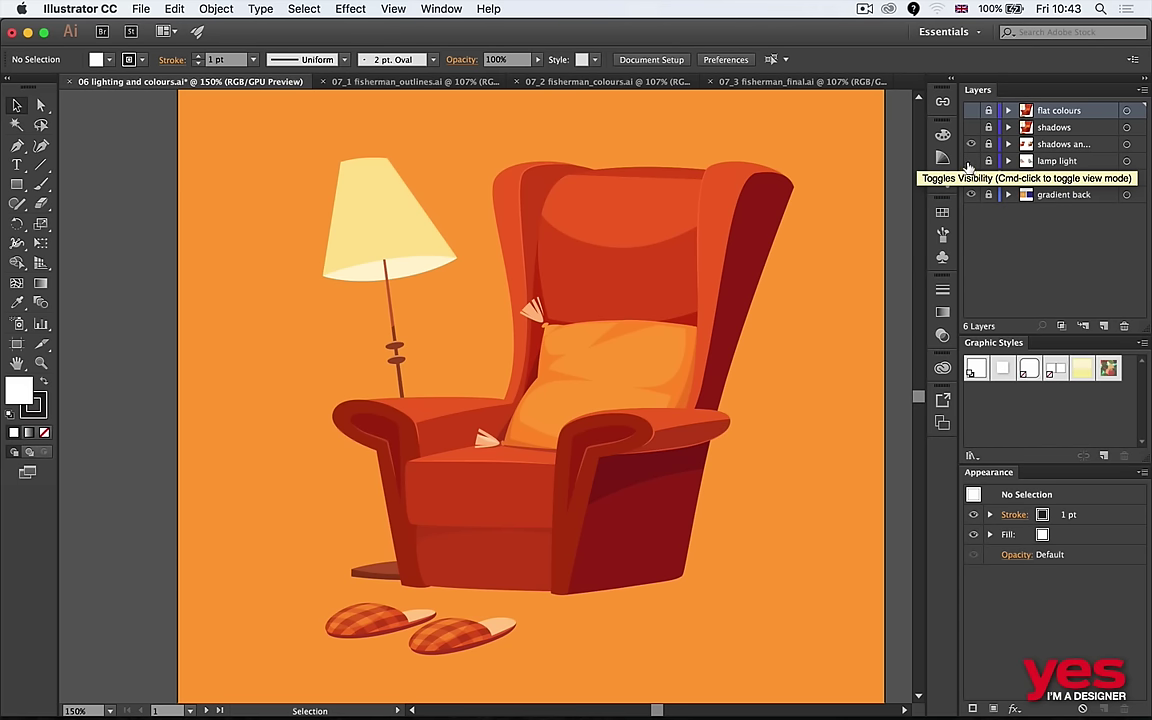
{"action": "left_click", "coordinate": [970, 162]}
{"action": "left_click", "coordinate": [970, 162]}
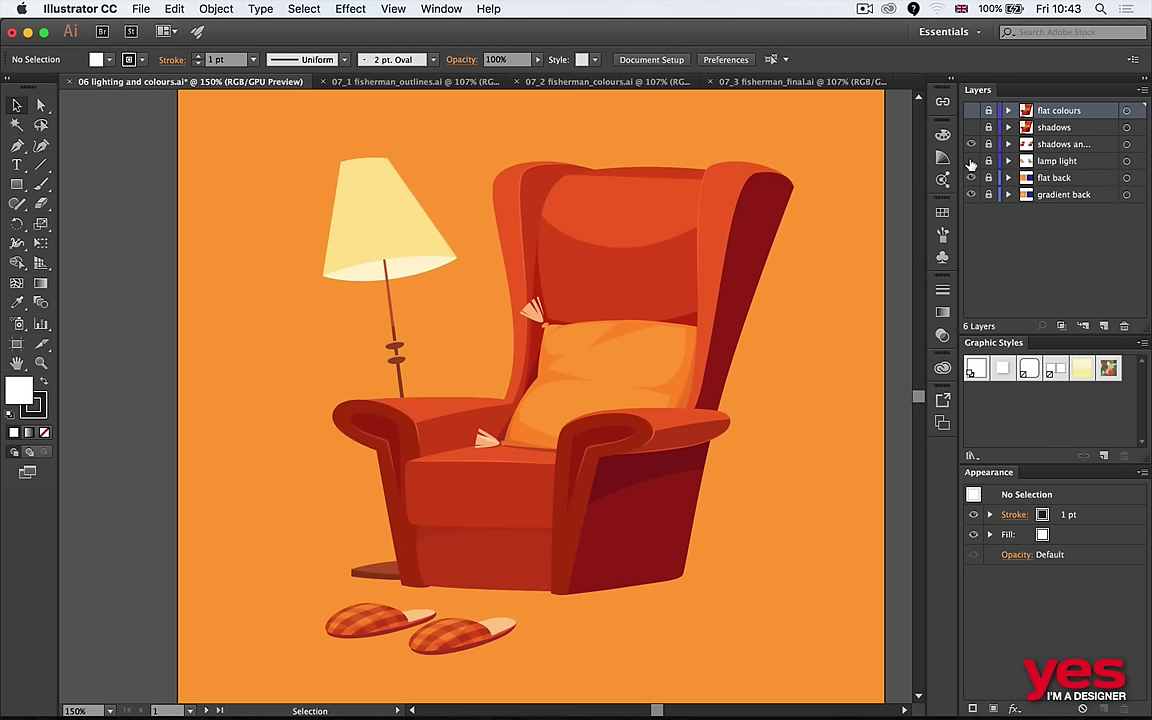
{"action": "left_click", "coordinate": [970, 162]}
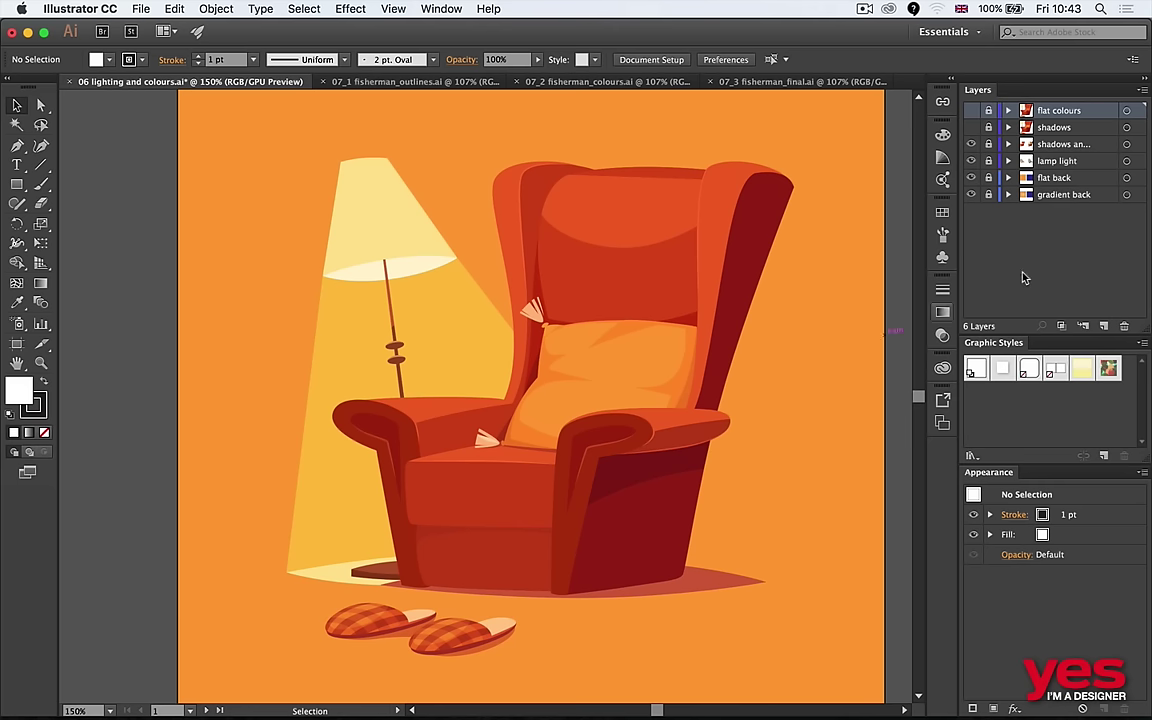
{"action": "left_click", "coordinate": [970, 162]}
{"action": "left_click", "coordinate": [970, 162]}
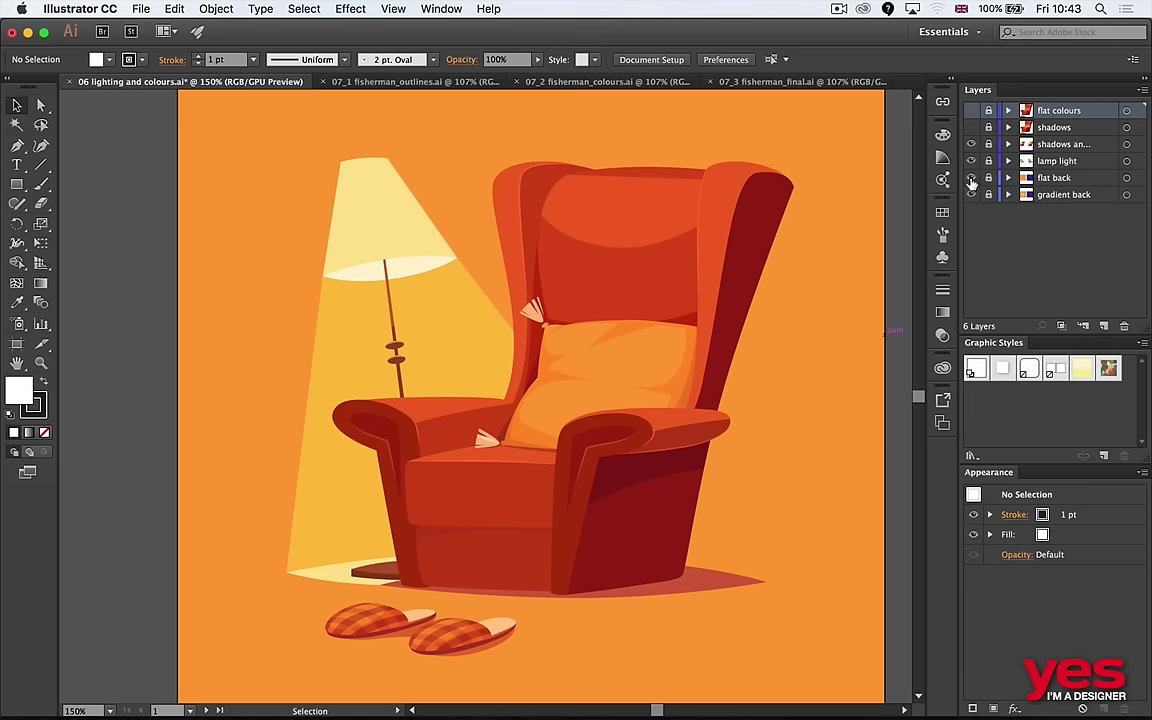
Fit the artboard in view and toggle the flat back layer to compare the flat and gradient backgrounds.
{"action": "key", "text": "super+0"}
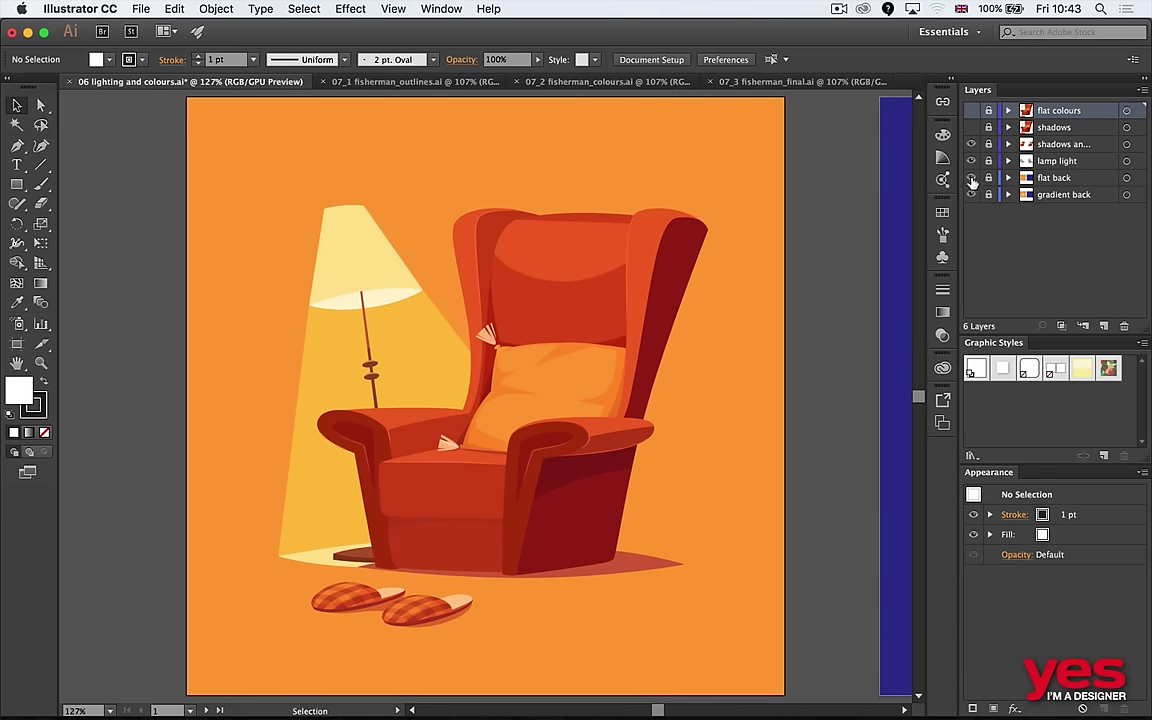
{"action": "left_click", "coordinate": [970, 178]}
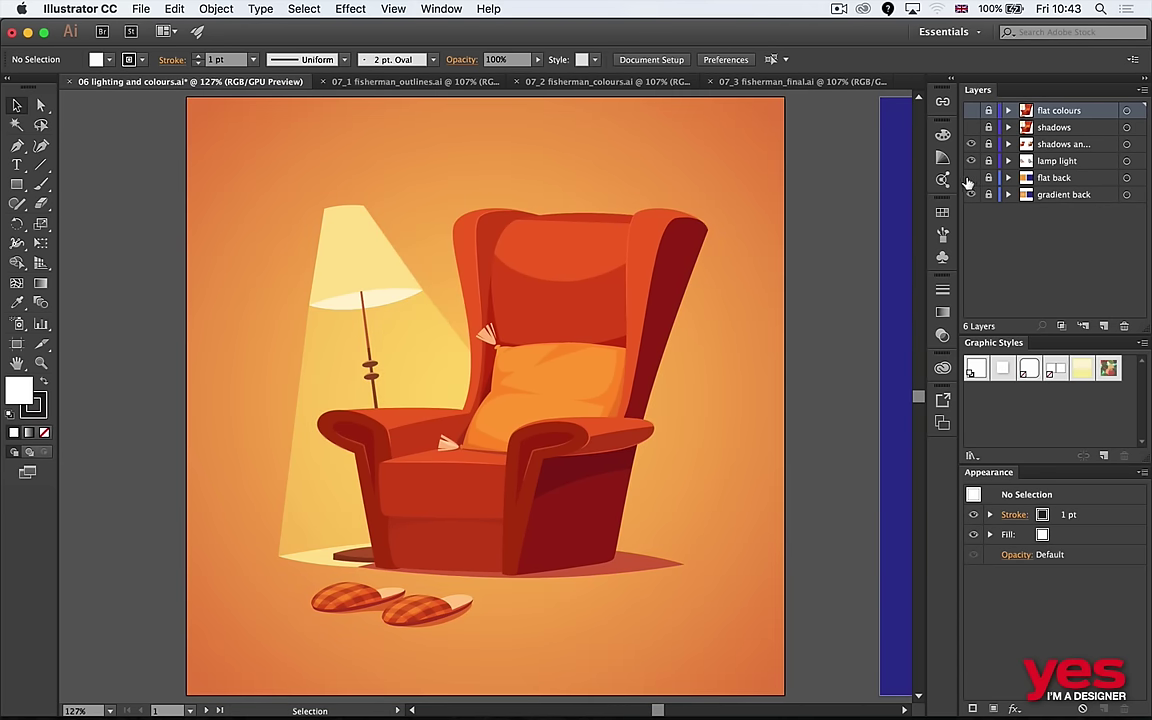
{"action": "left_click", "coordinate": [970, 178]}
{"action": "left_click", "coordinate": [970, 178]}
Return the artwork to its flat version by showing the flat back, shadows and flat colours layers and hiding lamp light.
{"action": "left_click", "coordinate": [970, 178]}
{"action": "left_click", "coordinate": [970, 161]}
{"action": "left_click", "coordinate": [970, 144]}
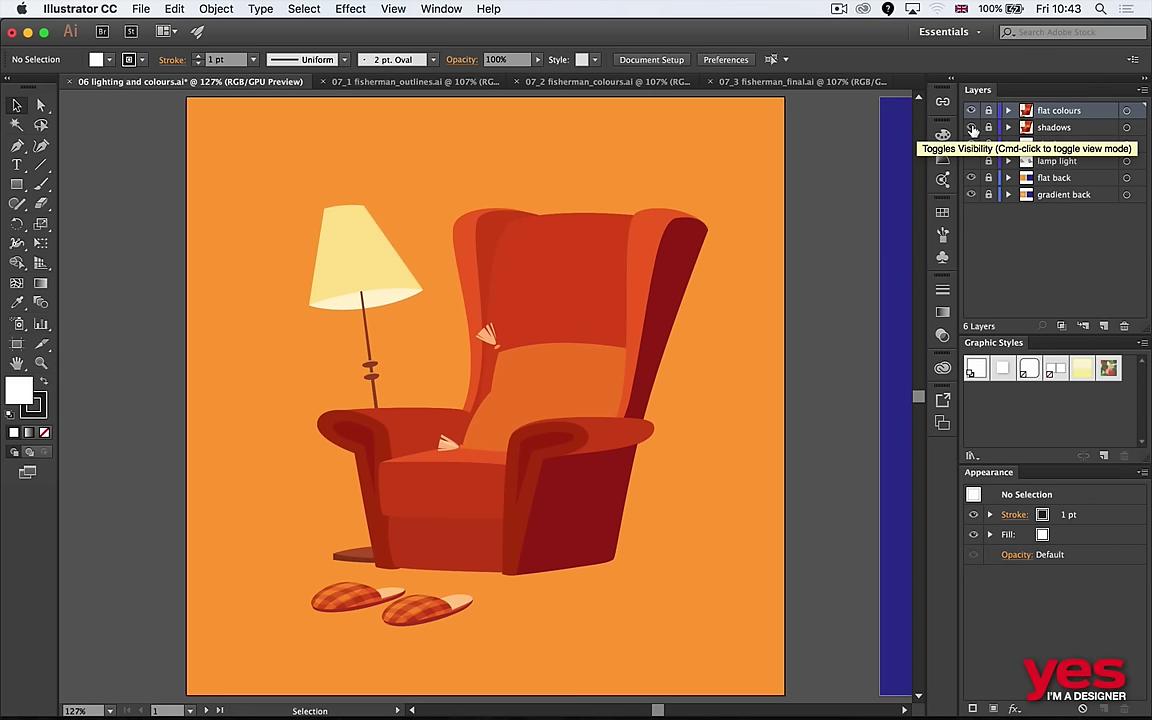
Hide the flat colours, shadows and flat back layers, show lamp light, and display the armchair scene in outline mode.
{"action": "left_click", "coordinate": [971, 112]}
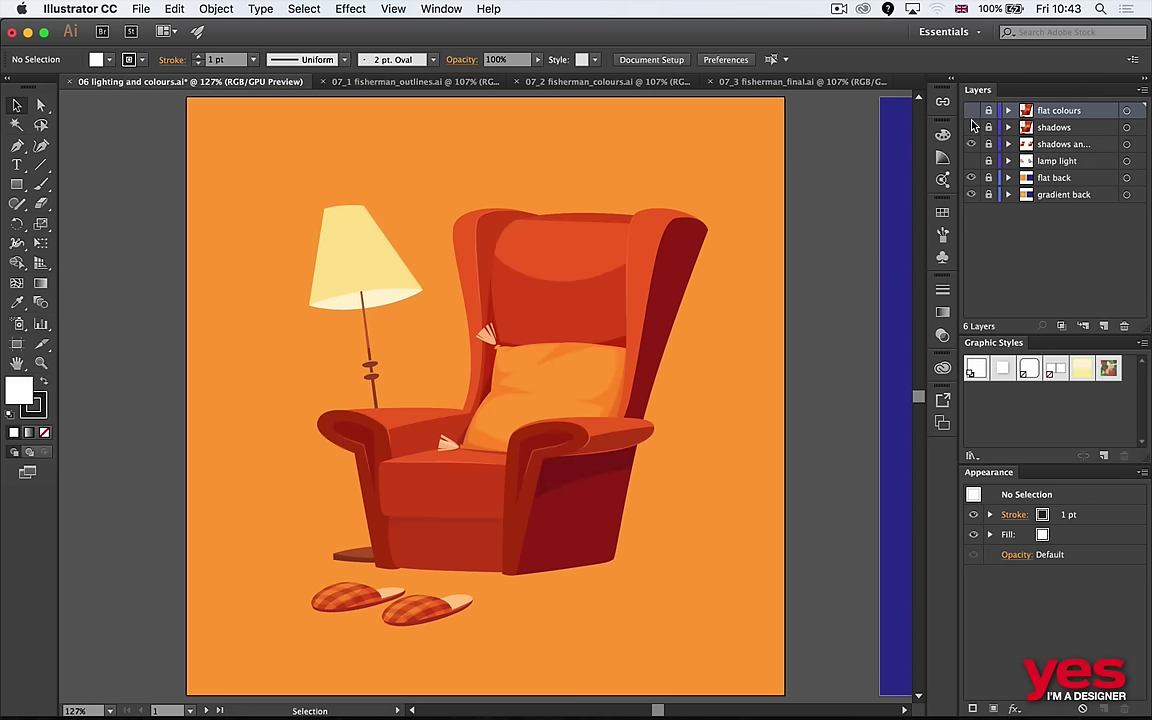
{"action": "left_click", "coordinate": [970, 161]}
{"action": "left_click", "coordinate": [970, 178]}
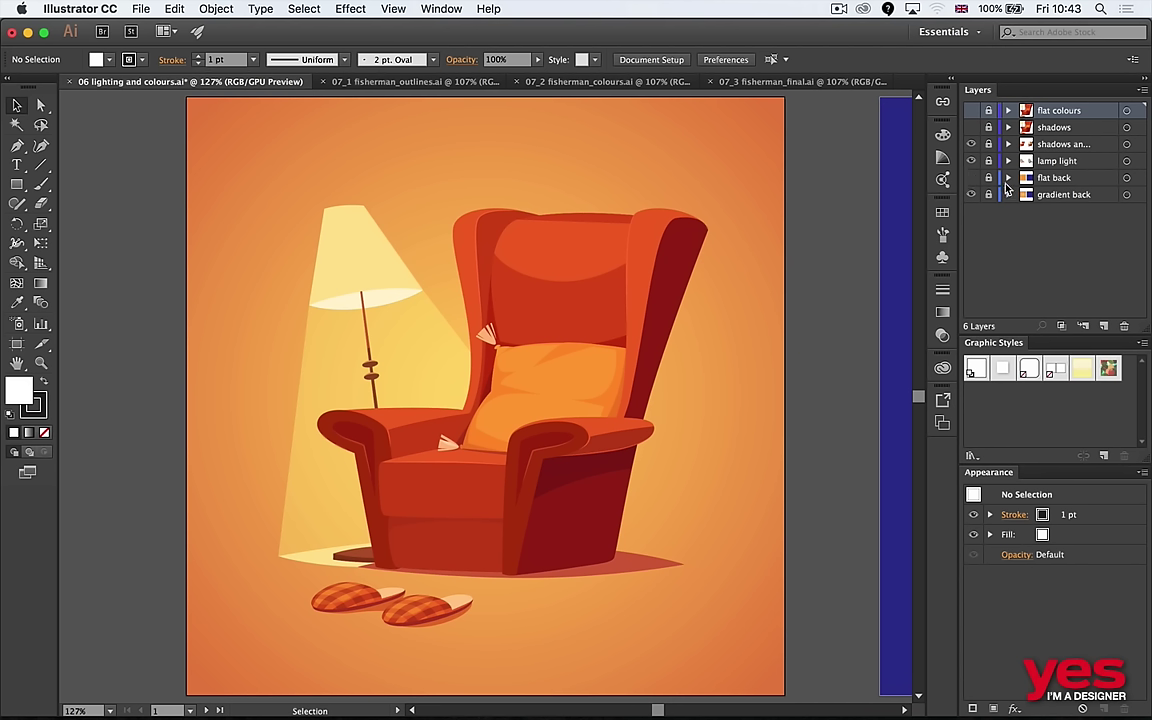
{"action": "key", "text": "super+y"}
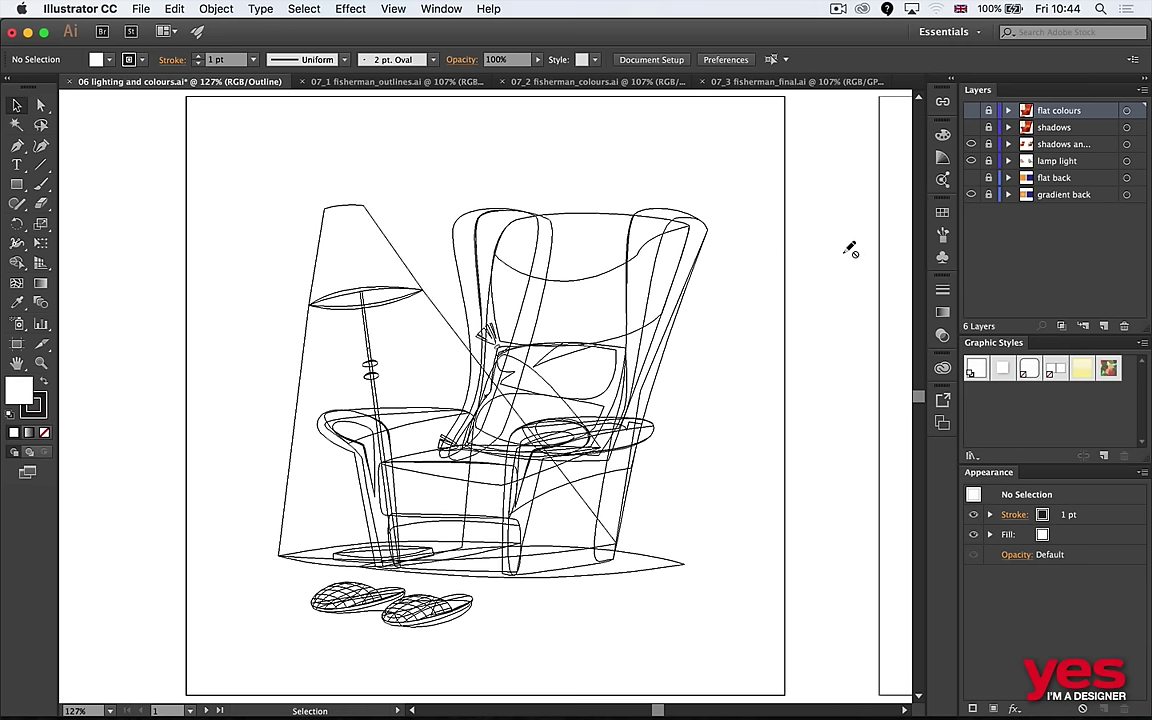
Switch to Adobe Bridge and open the 08 complex illustrations folder.
{"action": "key", "text": "super+Tab"}
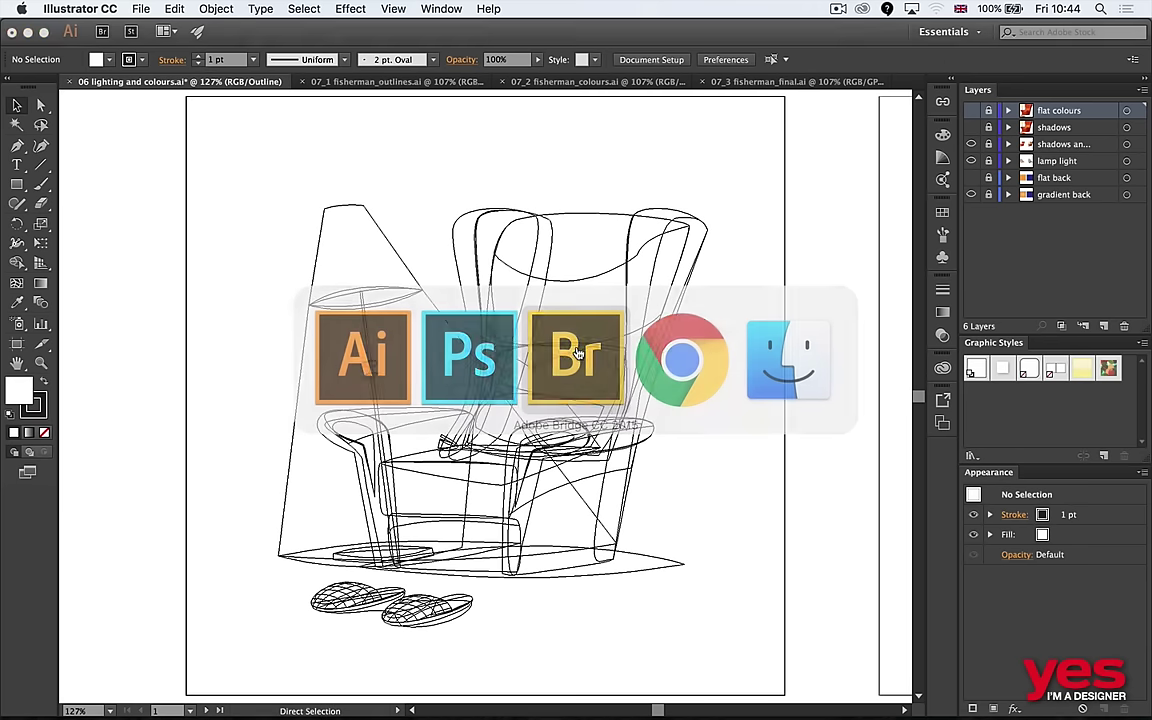
{"action": "left_click", "coordinate": [577, 352]}
{"action": "key", "text": "Right"}
{"action": "key", "text": "super+Down"}
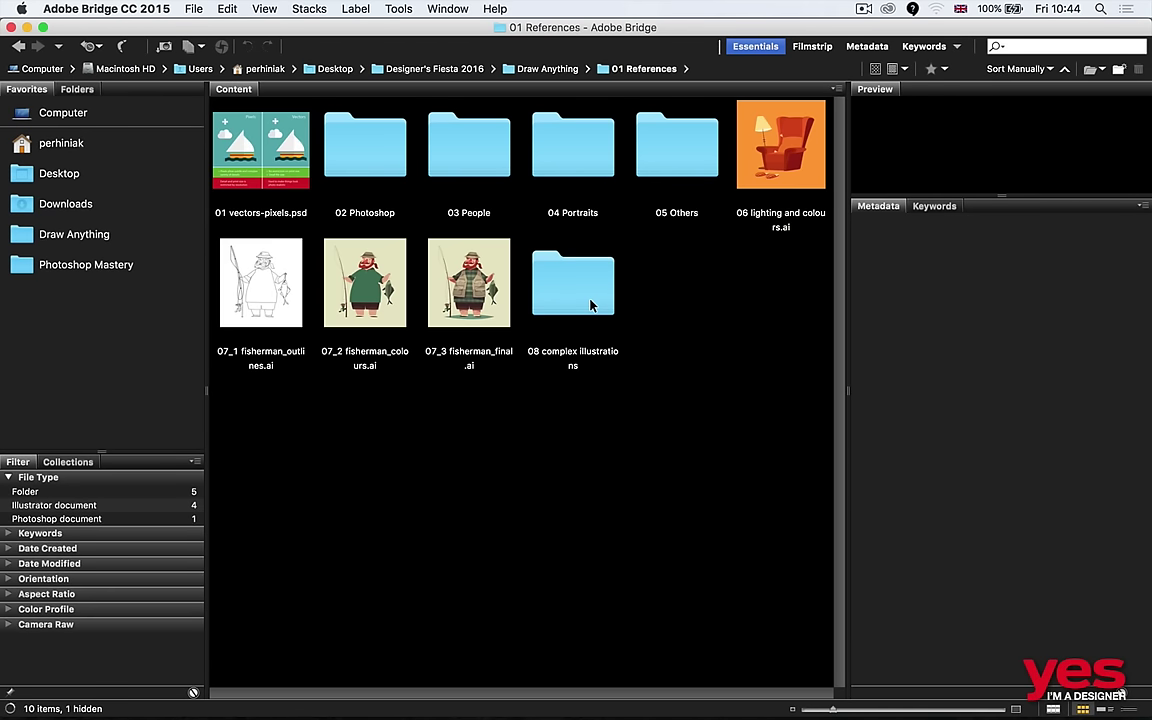
{"action": "key", "text": "Right"}
{"action": "key", "text": "Right"}
{"action": "key", "text": "Right"}
{"action": "key", "text": "Down"}
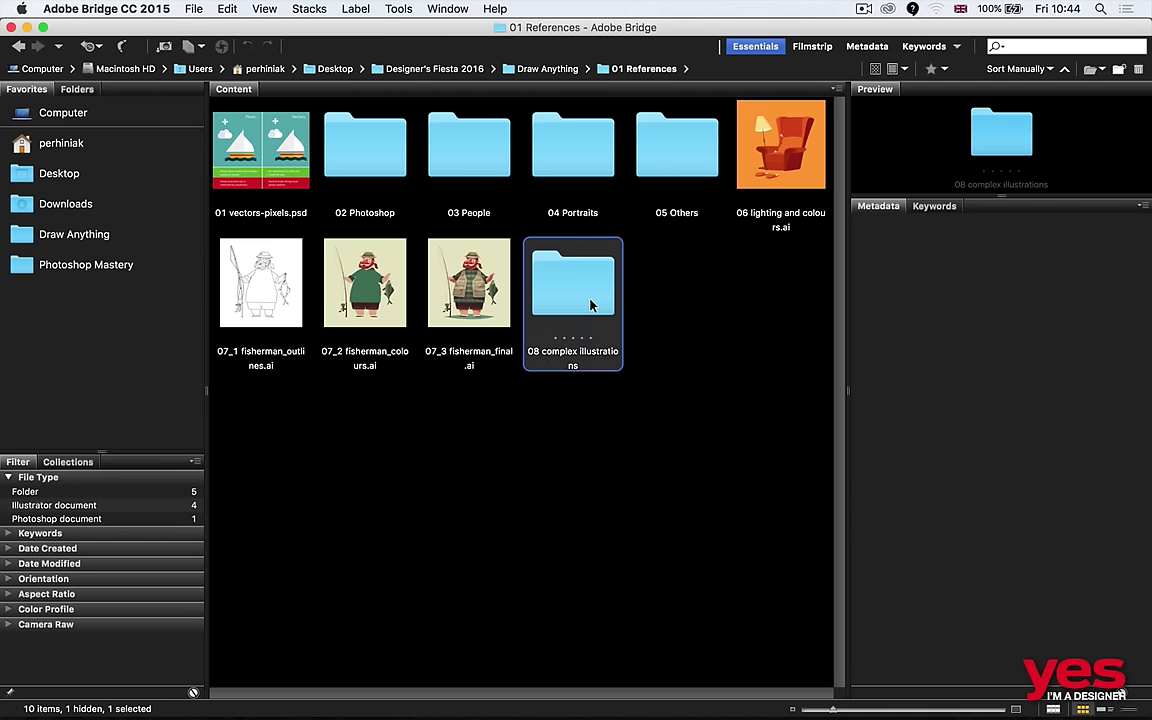
{"action": "key", "text": "super+Down"}
Preview modern_family_illustration_02.ai at full screen, close the preview and leave the complex illustrations folder.
{"action": "key", "text": "space"}
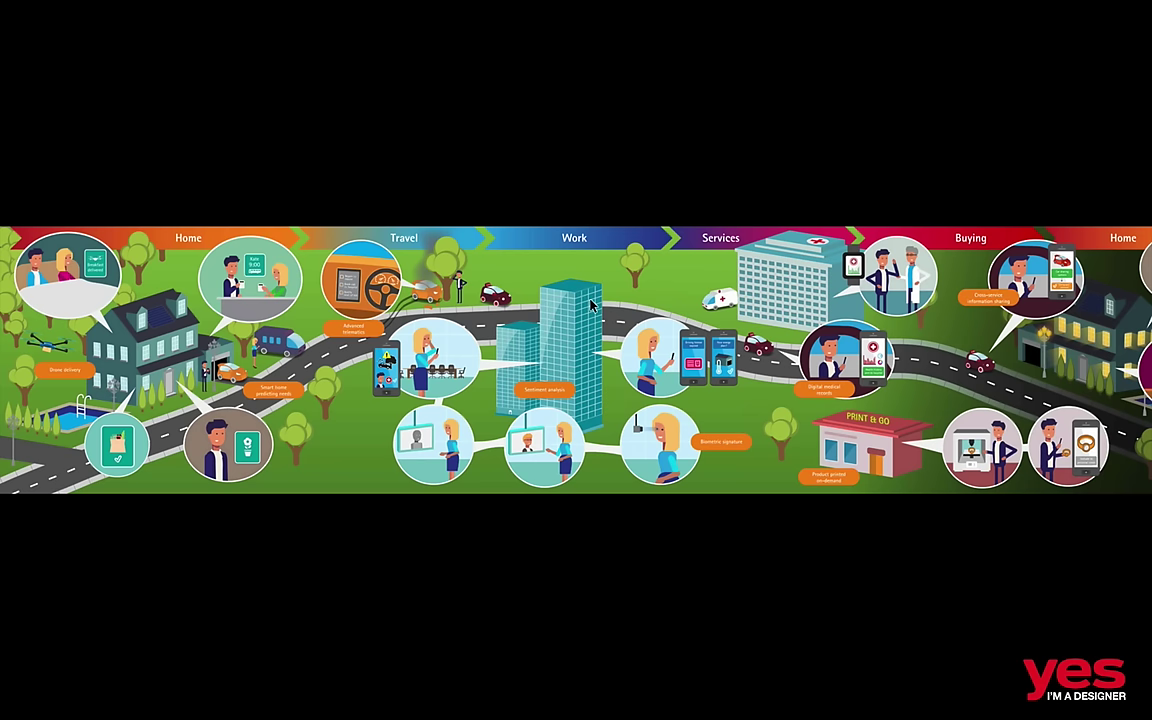
{"action": "key", "text": "space"}
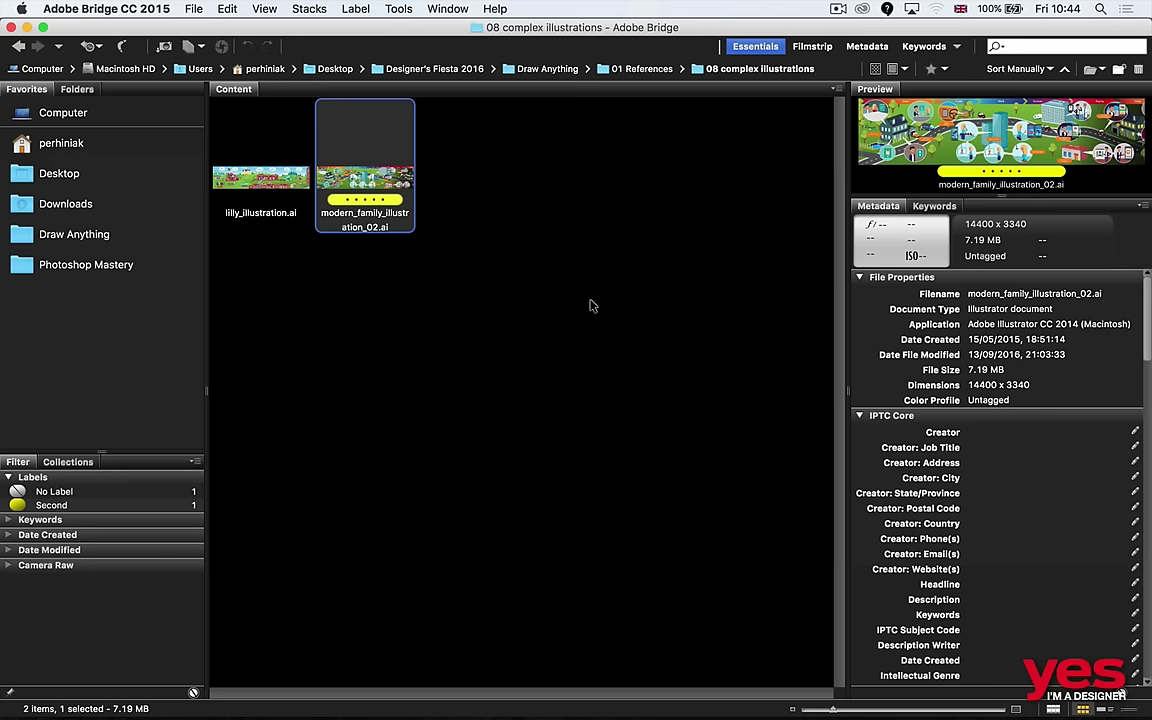
{"action": "key", "text": "super+Up"}
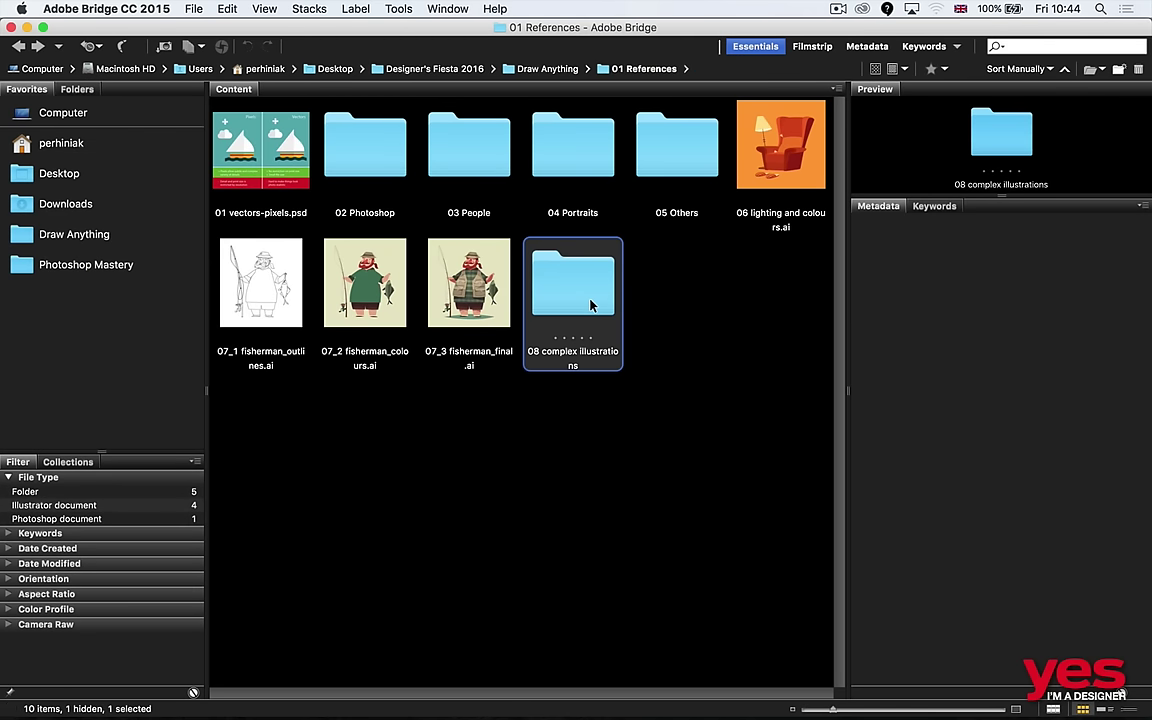
{"action": "key", "text": "super+Up"}
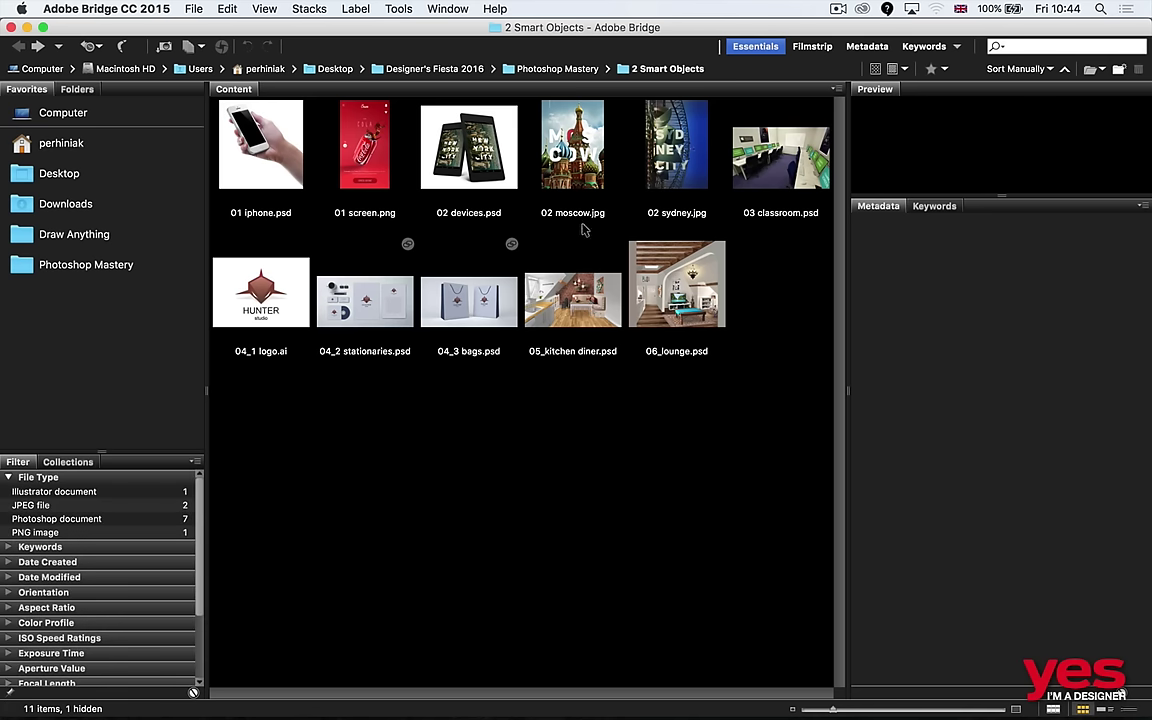
Switch to Photoshop to view topics.psd and return to Adobe Bridge.
{"action": "key", "text": "super+Tab"}
{"action": "key", "text": "super+Tab"}
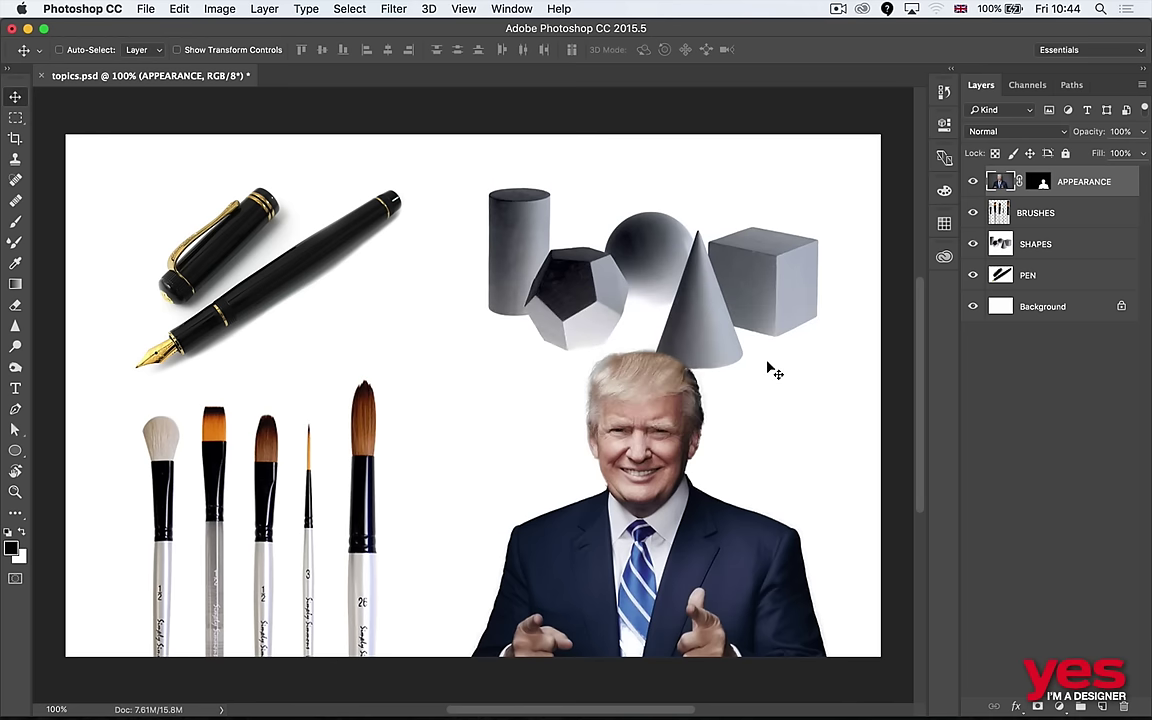
{"action": "key", "text": "super+Tab"}
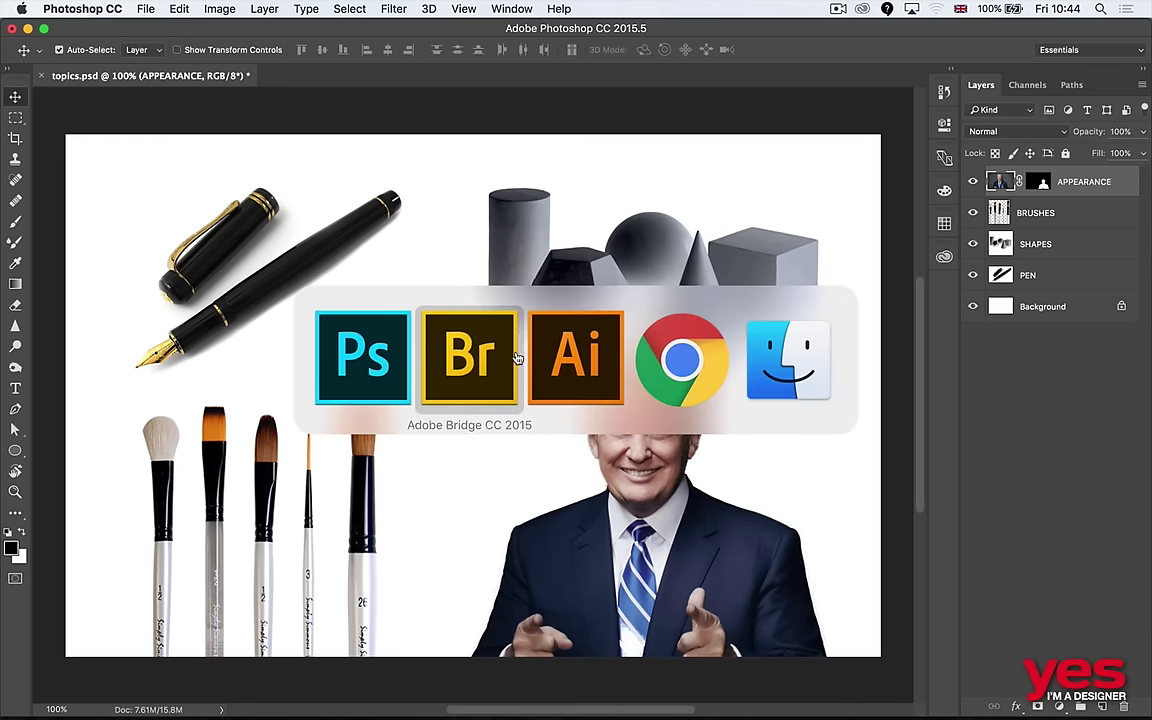
{"action": "left_click", "coordinate": [477, 360]}
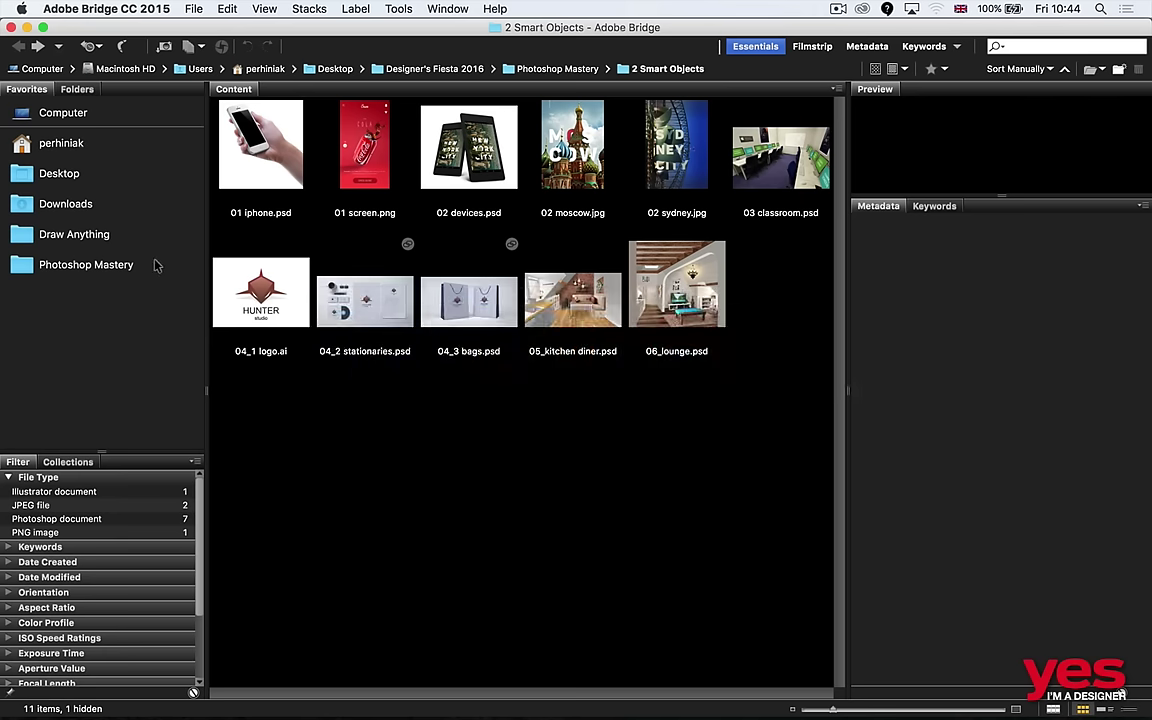
Open the 02 Pen Tool folder inside Draw Anything and preview 01 pen tool intro.ai at full screen.
{"action": "left_click", "coordinate": [98, 234]}
{"action": "double_click", "coordinate": [456, 143]}
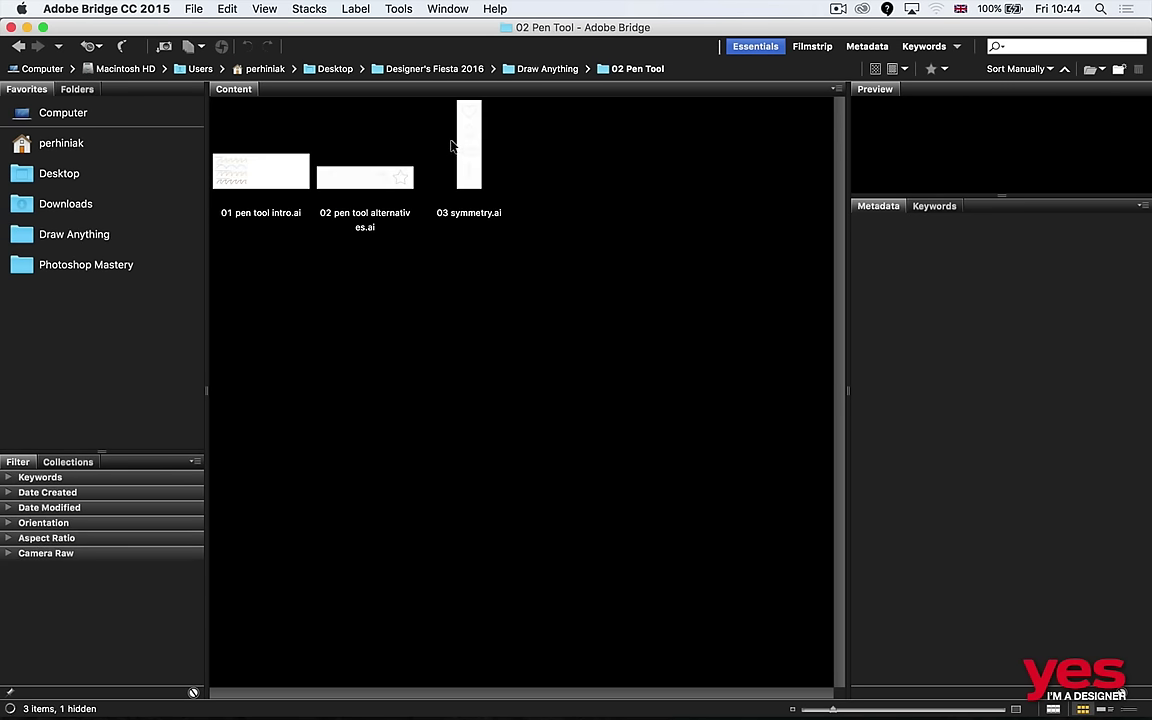
{"action": "left_click", "coordinate": [348, 185]}
{"action": "key", "text": "space"}
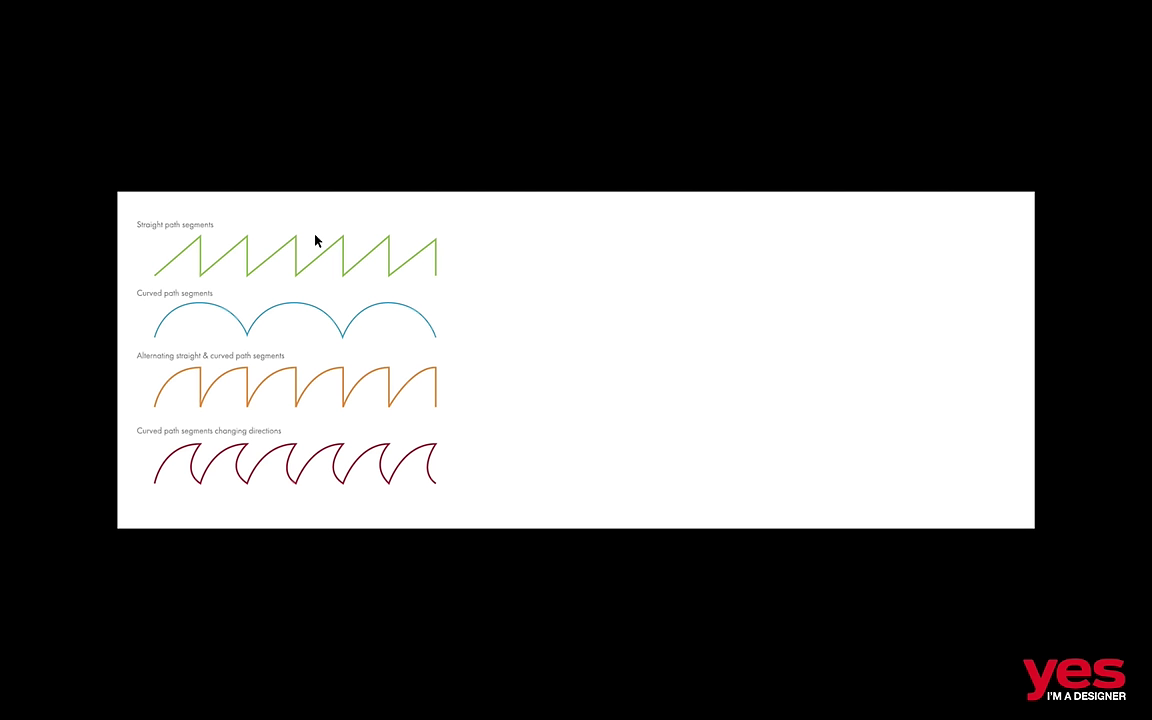
{"action": "key", "text": "space"}
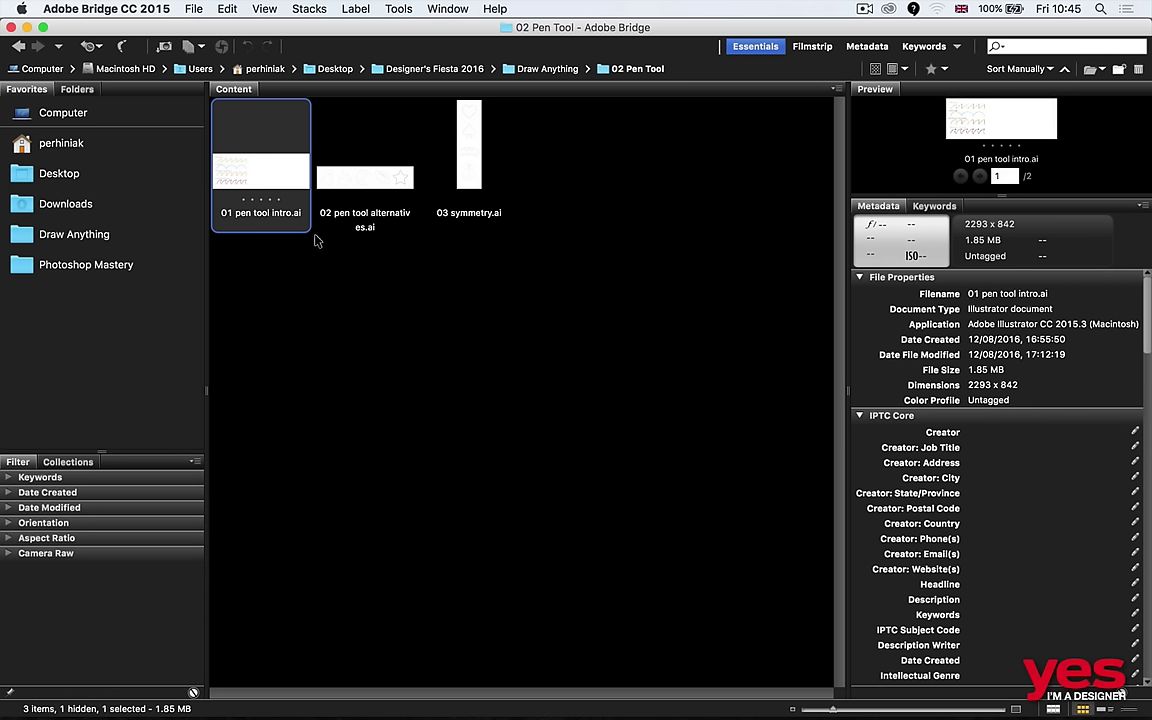
Open 02 pen tool alternatives.ai in Illustrator and frame the flame reference drawing.
{"action": "double_click", "coordinate": [316, 236]}
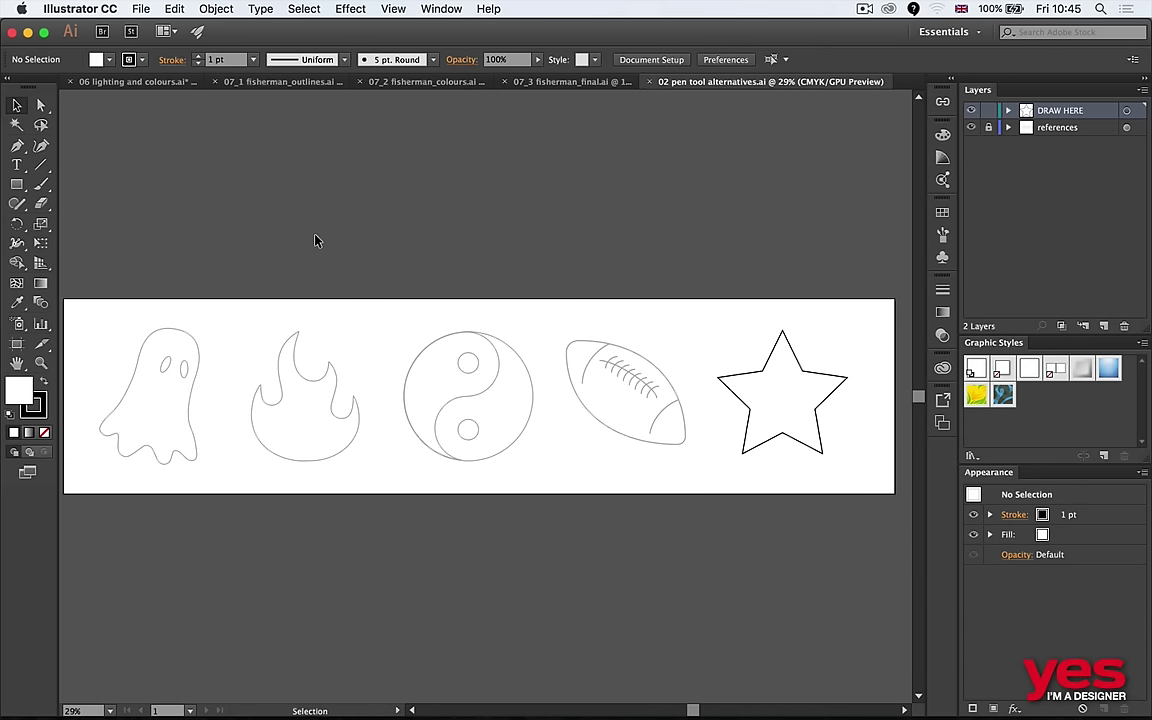
{"action": "left_click_drag", "start_coordinate": [278, 355], "coordinate": [679, 283]}
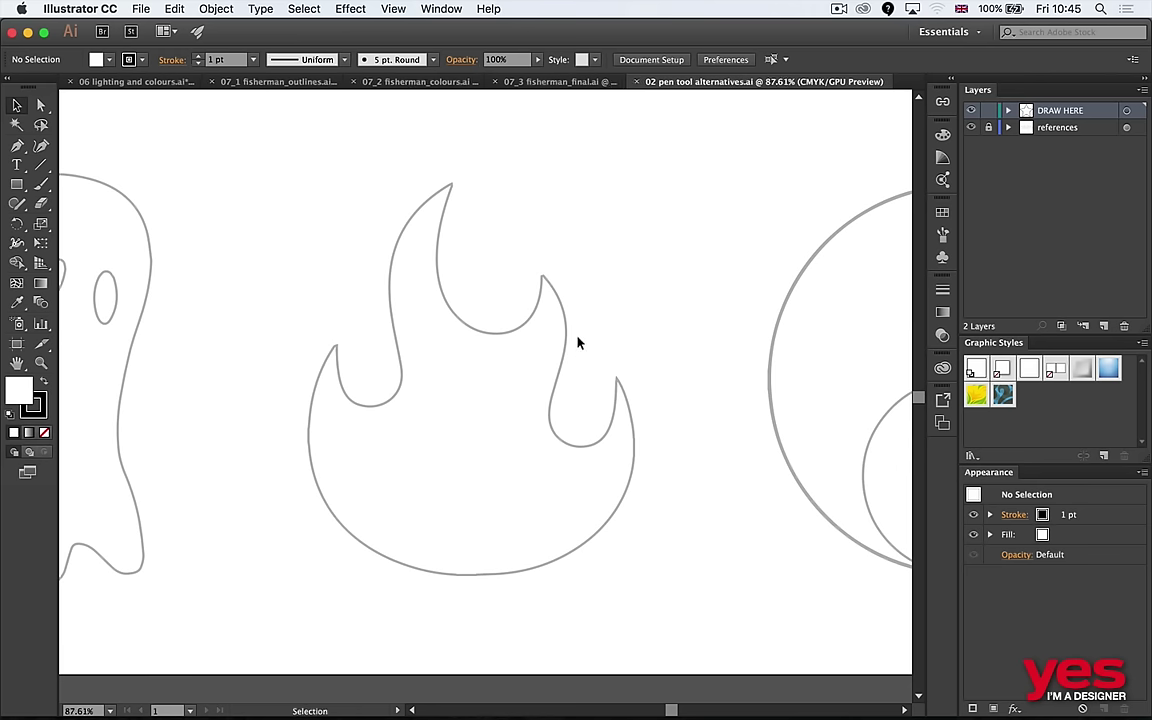
{"action": "scroll", "coordinate": [548, 338], "scroll_direction": "left", "scroll_amount": 3}
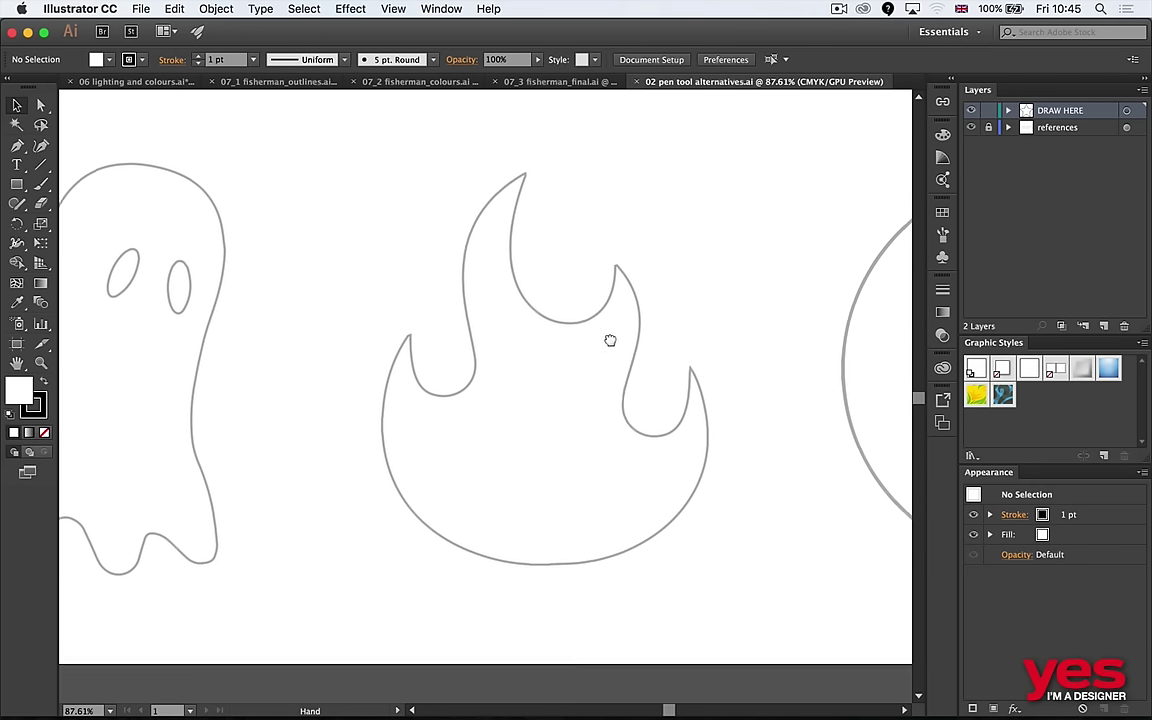
Draw an S-shaped Pencil path between the ghost and the flame and give it a red 5 pt stroke.
{"action": "key", "text": "n"}
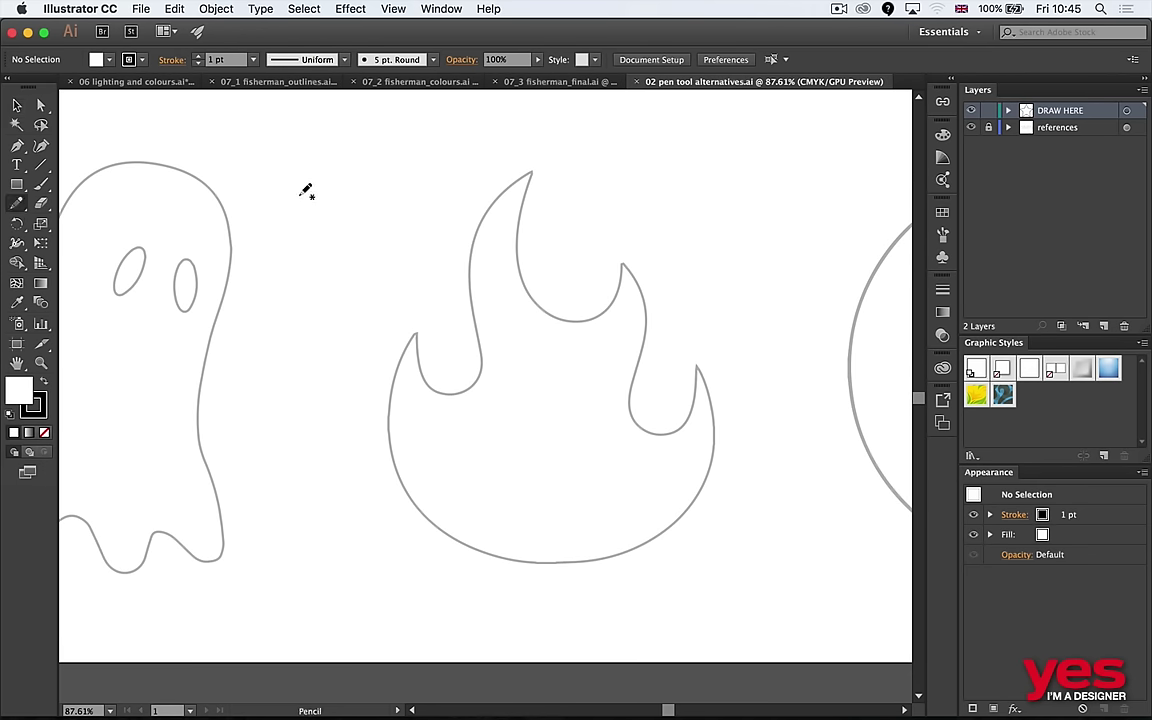
{"action": "mouse_move", "coordinate": [347, 172]}
{"action": "left_mouse_down"}
{"action": "mouse_move", "coordinate": [311, 223]}
{"action": "mouse_move", "coordinate": [316, 382]}
{"action": "left_mouse_up"}
{"action": "left_click", "coordinate": [108, 59]}
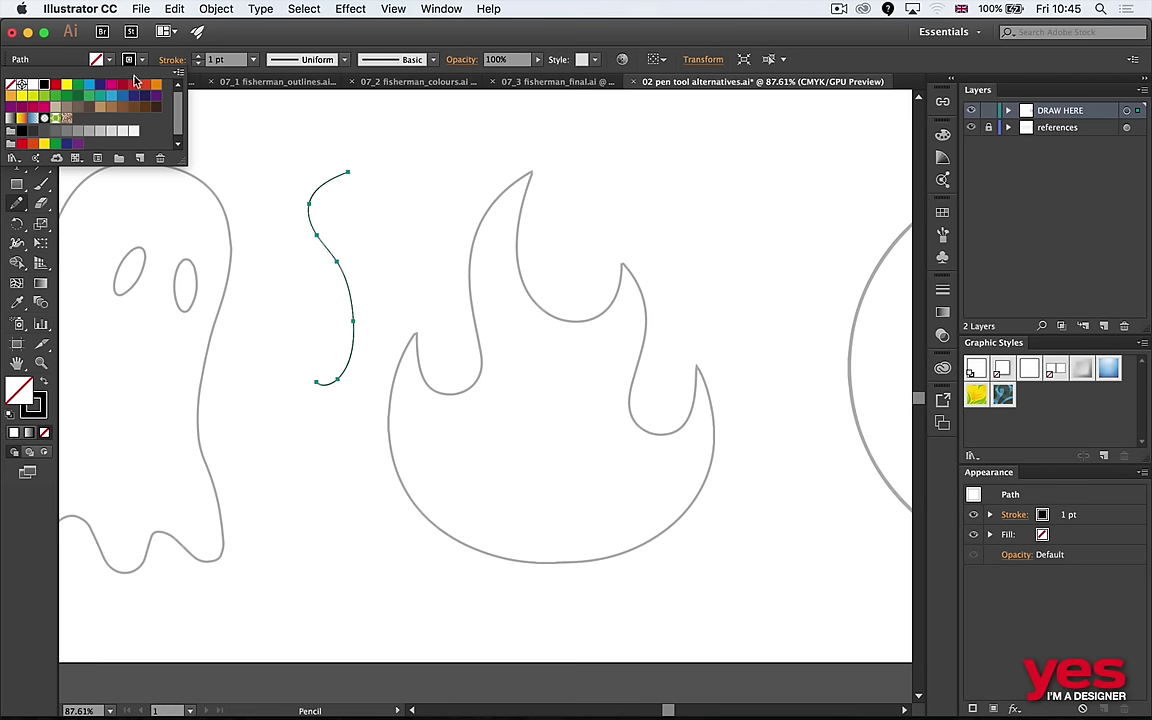
{"action": "left_click", "coordinate": [55, 84]}
{"action": "left_click", "coordinate": [198, 55]}
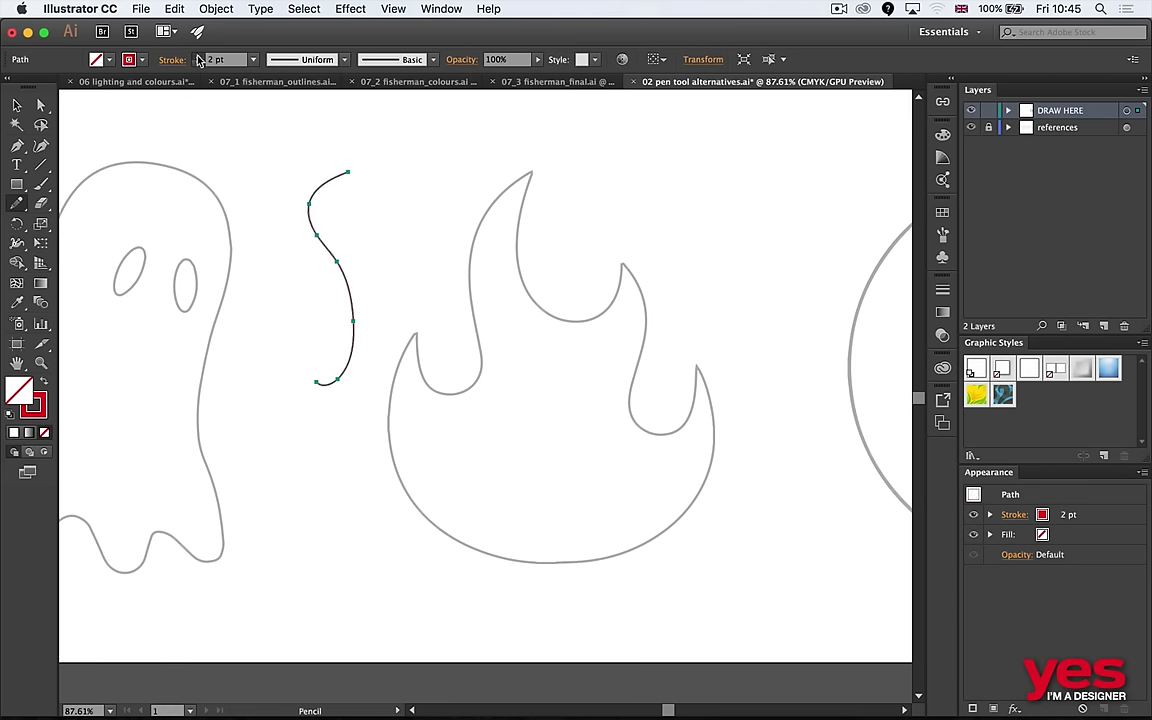
{"action": "left_click", "coordinate": [198, 55]}
{"action": "left_click", "coordinate": [198, 55]}
{"action": "left_click", "coordinate": [198, 55]}
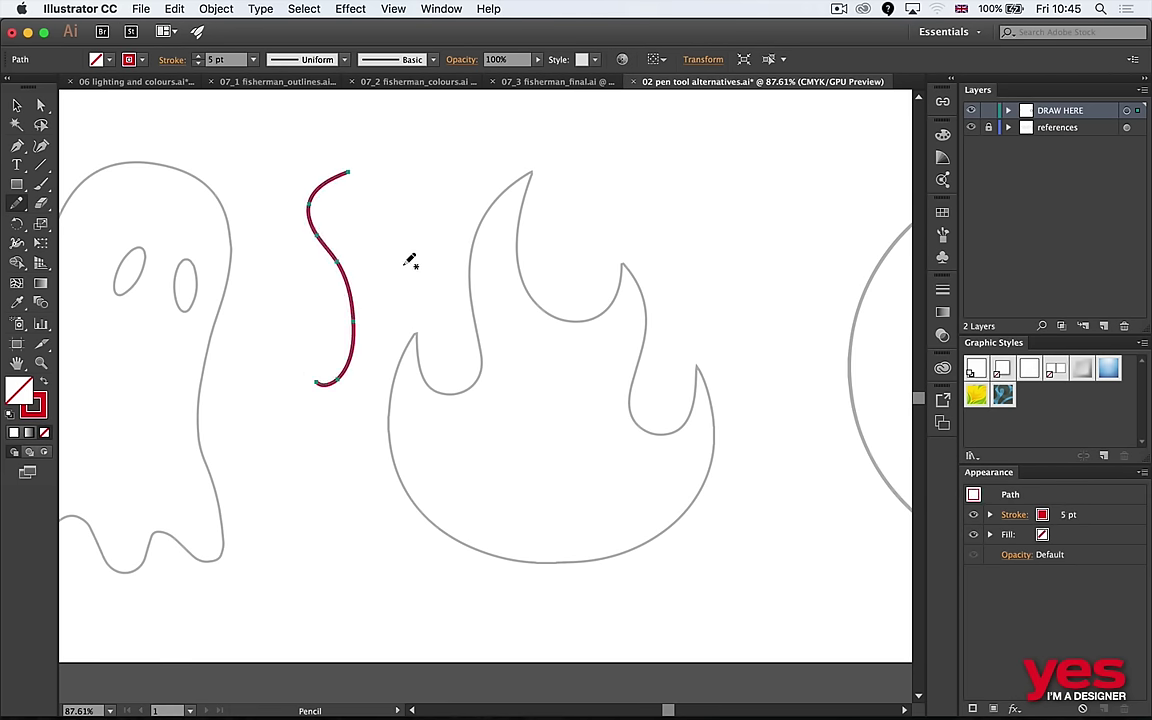
Extend the red path towards the flame's tip, draw a looping path over the flame, and review the Pencil Tool Options.
{"action": "mouse_move", "coordinate": [347, 172]}
{"action": "left_mouse_down"}
{"action": "mouse_move", "coordinate": [548, 122]}
{"action": "mouse_move", "coordinate": [560, 130]}
{"action": "left_mouse_up"}
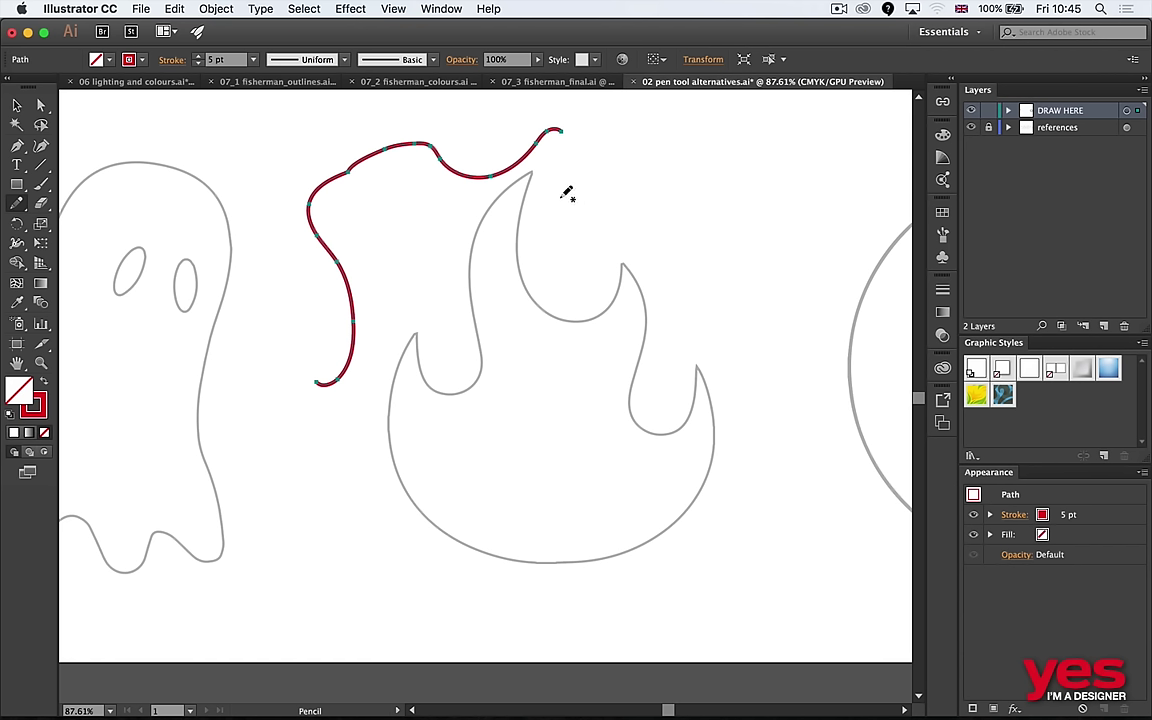
{"action": "mouse_move", "coordinate": [612, 145]}
{"action": "left_mouse_down"}
{"action": "mouse_move", "coordinate": [566, 200]}
{"action": "mouse_move", "coordinate": [718, 152]}
{"action": "mouse_move", "coordinate": [674, 318]}
{"action": "mouse_move", "coordinate": [701, 362]}
{"action": "mouse_move", "coordinate": [750, 343]}
{"action": "left_mouse_up"}
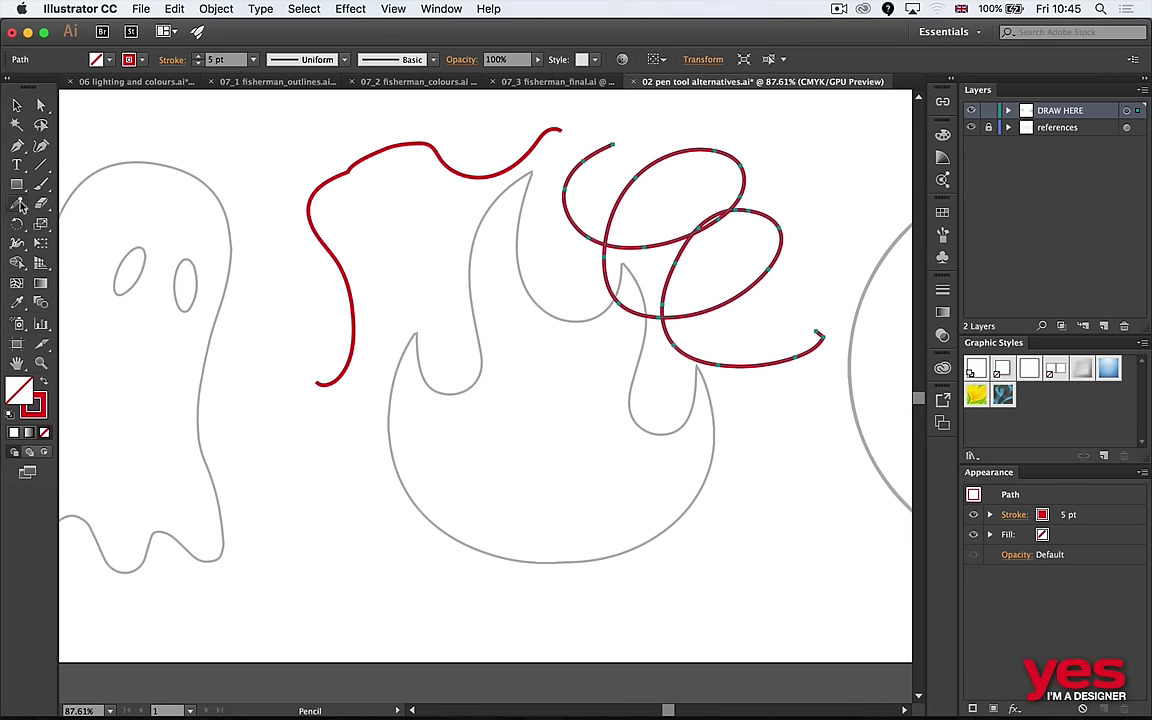
{"action": "double_click", "coordinate": [19, 205]}
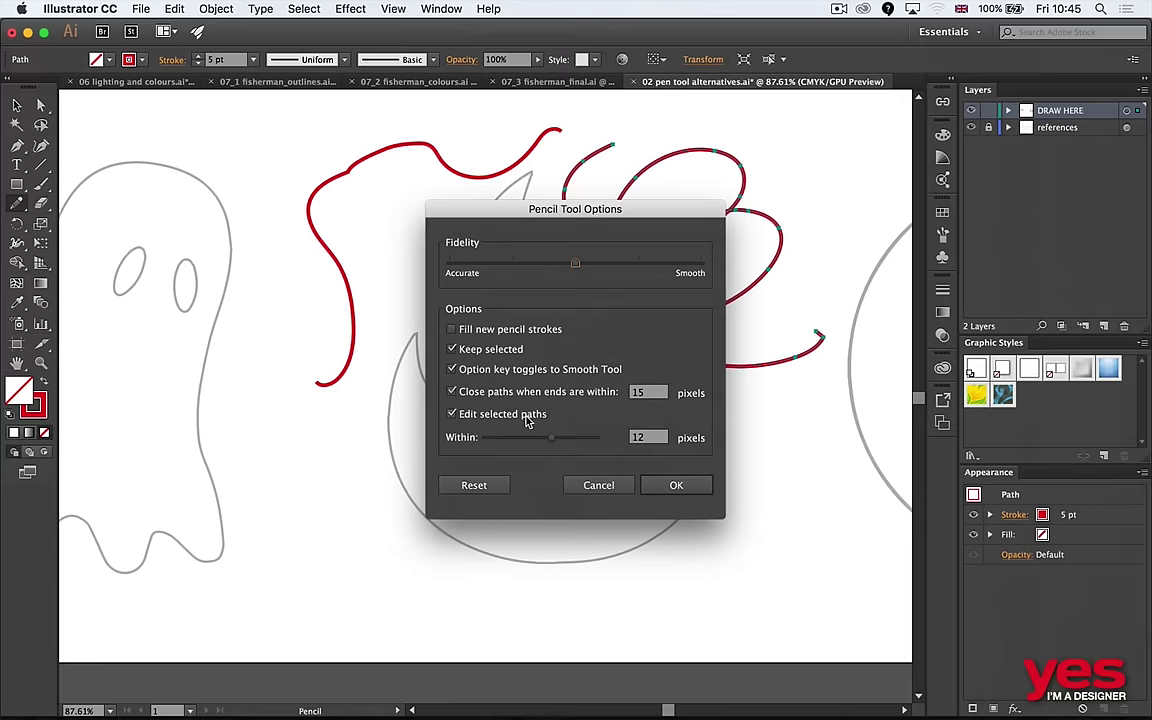
{"action": "key", "text": "Return"}
Delete both red pencil paths around the flame drawing.
{"action": "key", "text": "BackSpace"}
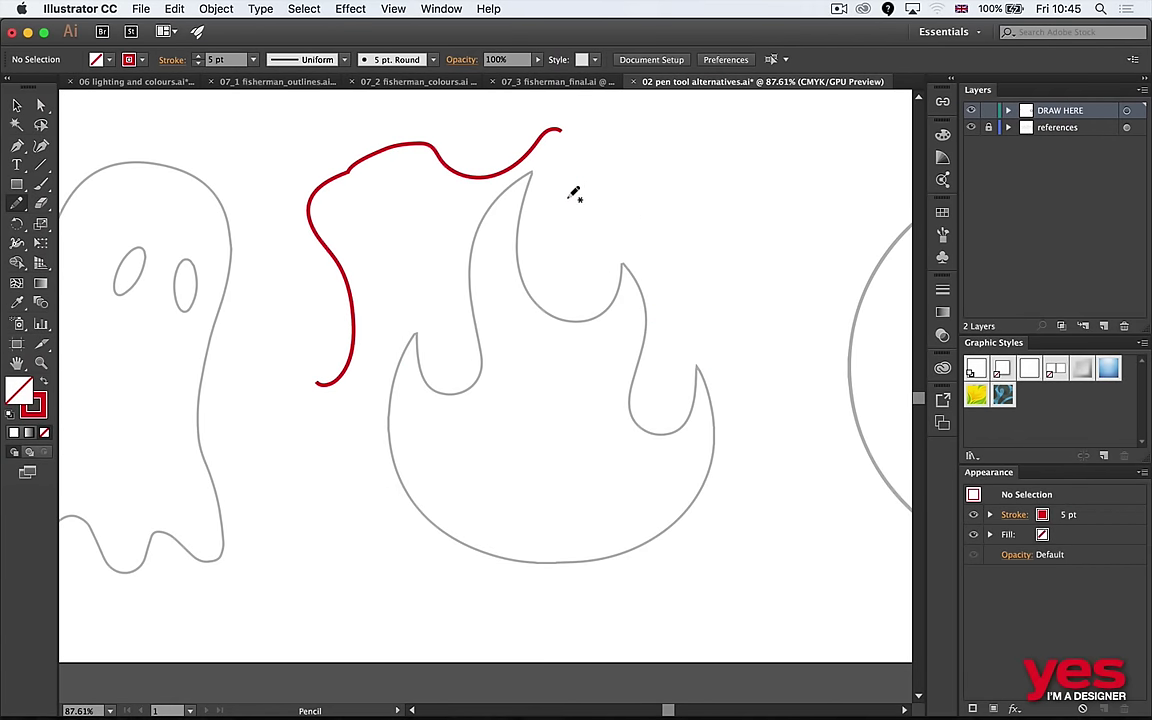
{"action": "key", "text": "v"}
{"action": "left_click", "coordinate": [365, 155]}
{"action": "key", "text": "BackSpace"}
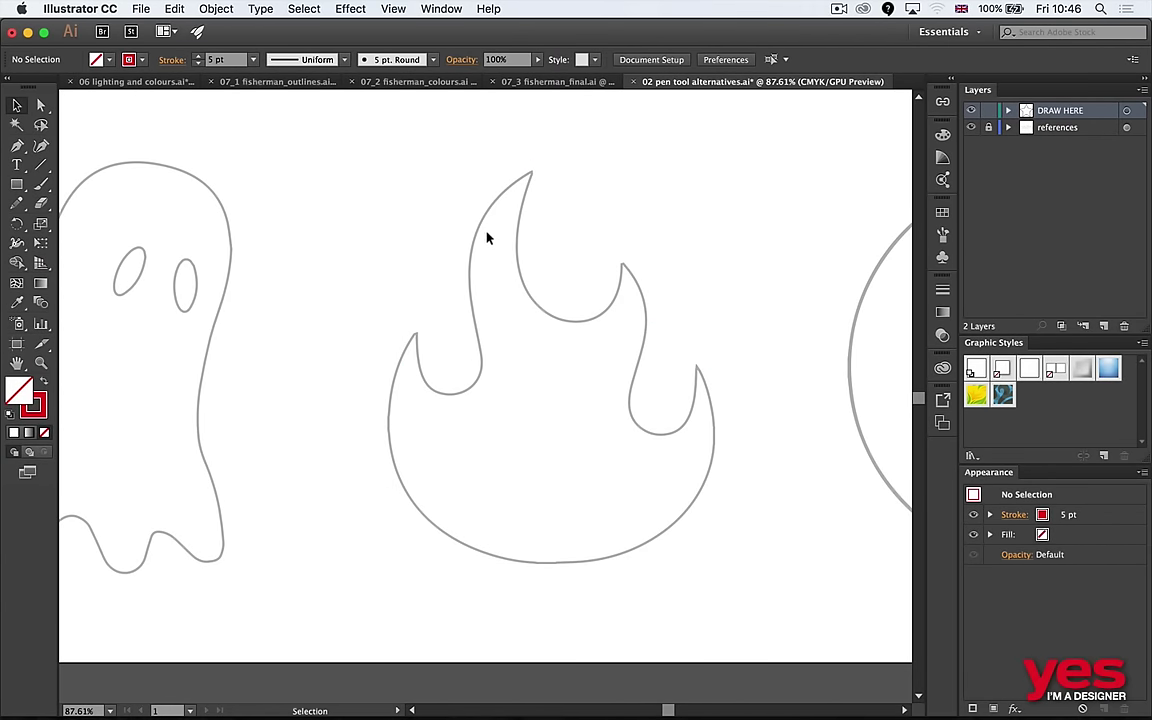
Draw a wavy red Pencil path beside the flame, redraw its lower part, and extend it into the flame's lower half.
{"action": "key", "text": "n"}
{"action": "mouse_move", "coordinate": [336, 136]}
{"action": "left_mouse_down"}
{"action": "mouse_move", "coordinate": [350, 215]}
{"action": "mouse_move", "coordinate": [291, 372]}
{"action": "mouse_move", "coordinate": [351, 433]}
{"action": "left_mouse_up"}
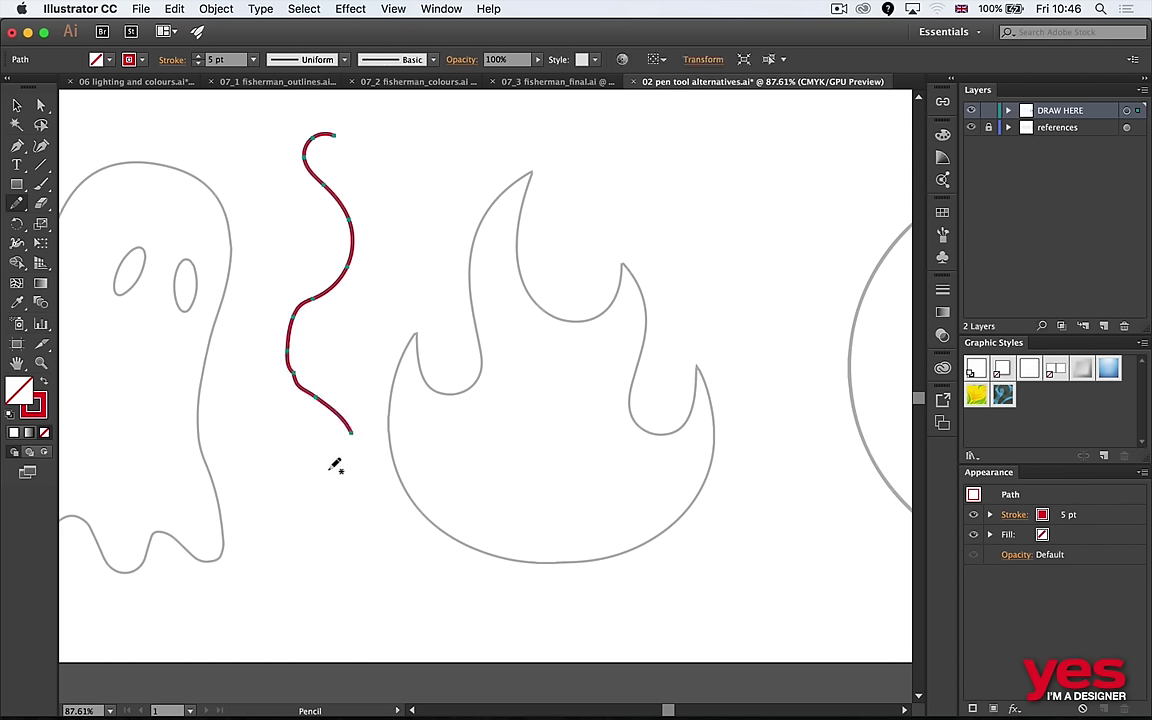
{"action": "mouse_move", "coordinate": [301, 329]}
{"action": "left_mouse_down"}
{"action": "mouse_move", "coordinate": [334, 403]}
{"action": "mouse_move", "coordinate": [328, 514]}
{"action": "mouse_move", "coordinate": [364, 573]}
{"action": "left_mouse_up"}
{"action": "mouse_move", "coordinate": [296, 478]}
{"action": "left_mouse_down"}
{"action": "mouse_move", "coordinate": [428, 597]}
{"action": "mouse_move", "coordinate": [487, 478]}
{"action": "left_mouse_up"}
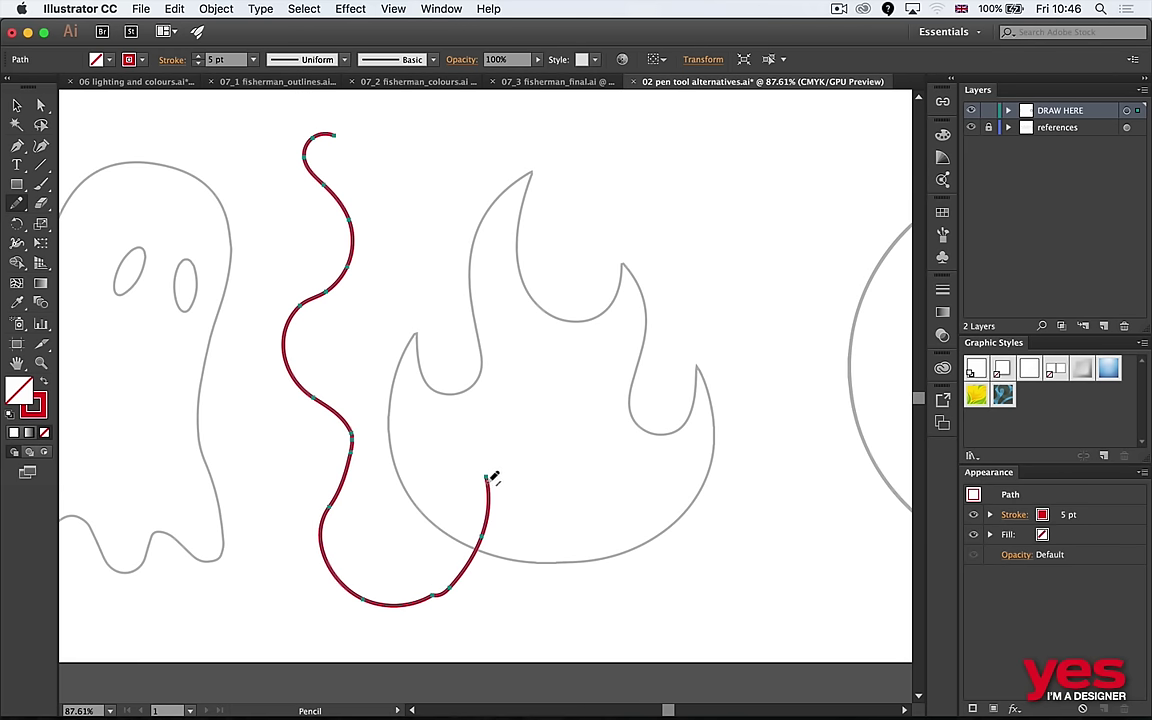
Display the artwork in outline mode and examine the wavy path's anchor points and handles with Direct Selection.
{"action": "key", "text": "v"}
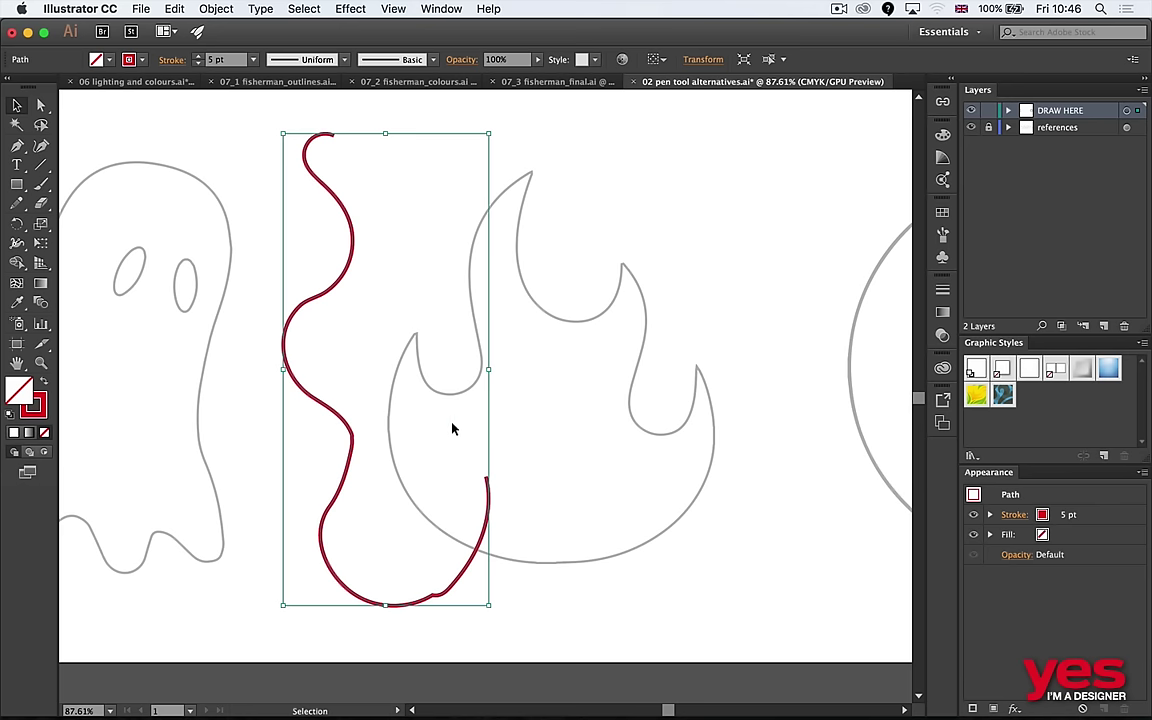
{"action": "key", "text": "a"}
{"action": "key", "text": "v"}
{"action": "key", "text": "super+y"}
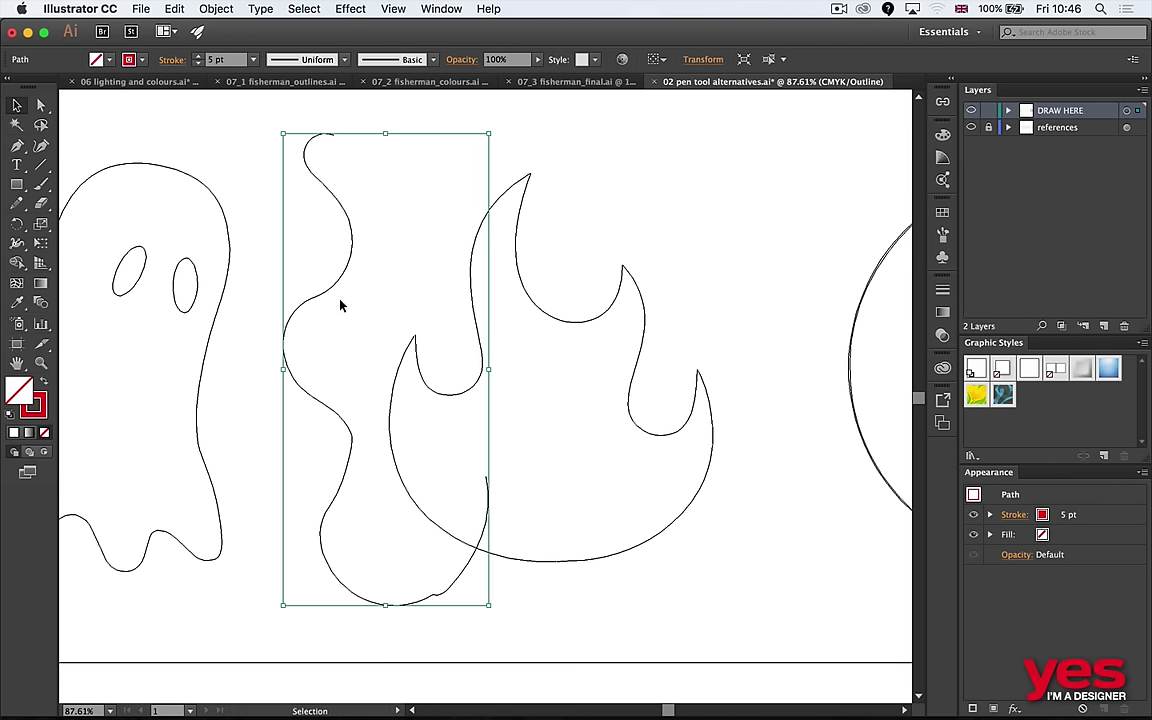
{"action": "key", "text": "a"}
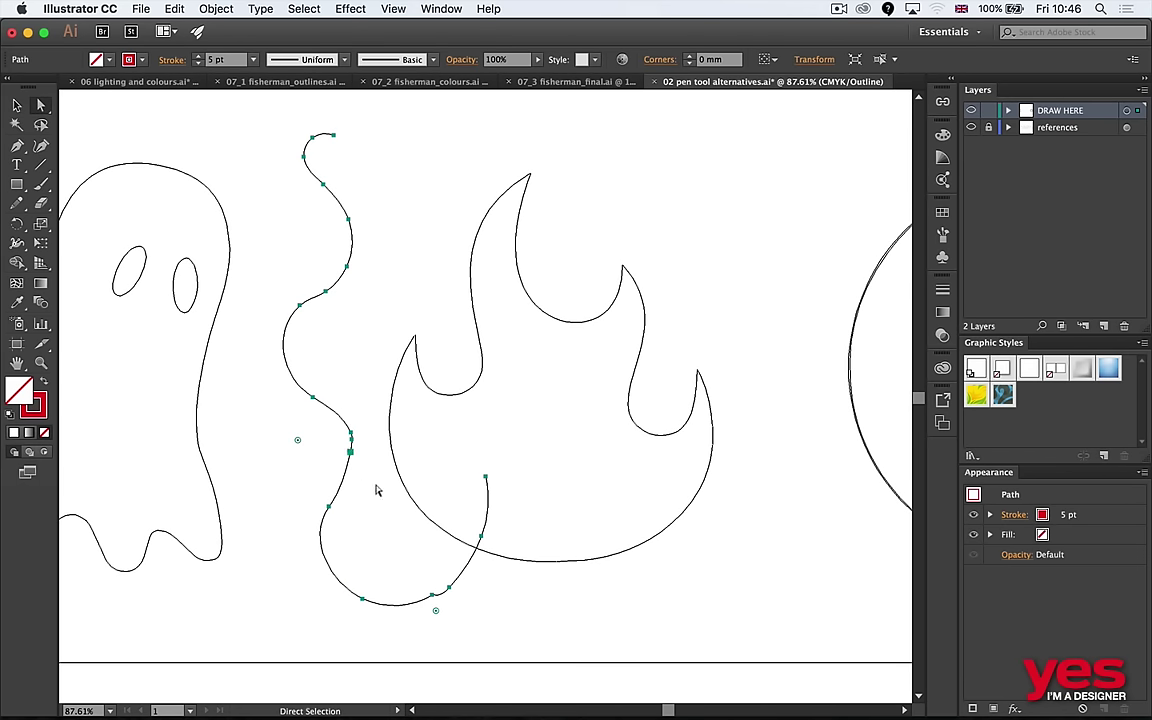
{"action": "left_click", "coordinate": [300, 306]}
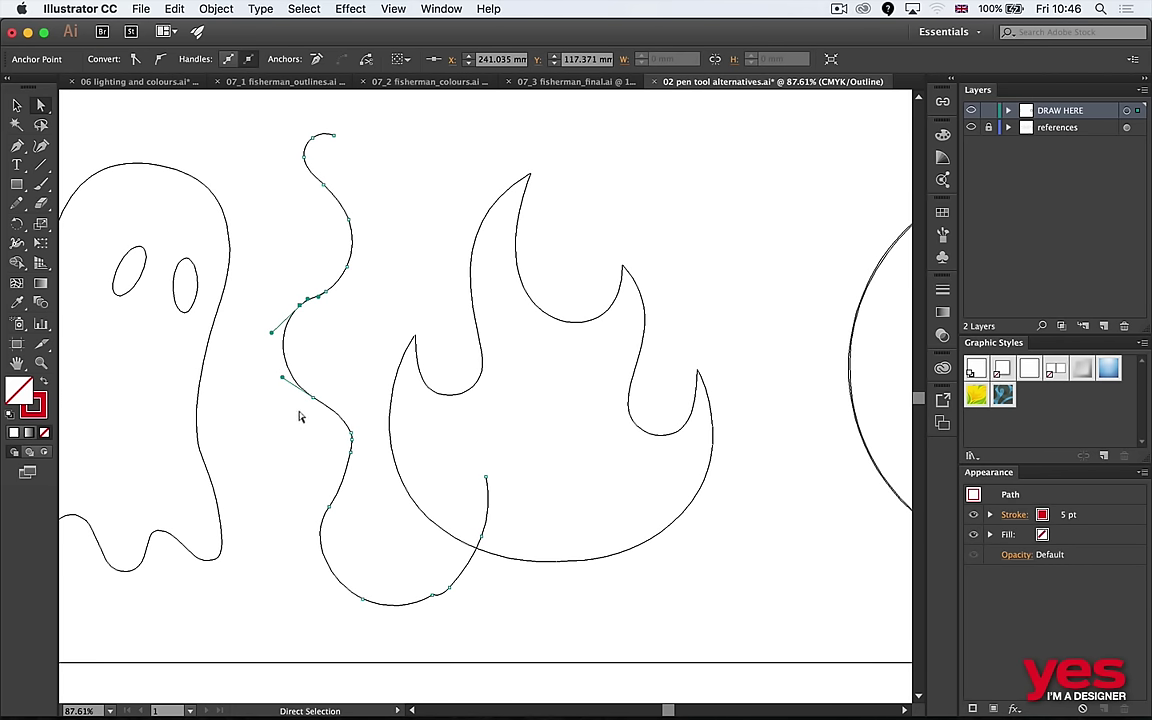
{"action": "left_click", "coordinate": [328, 406]}
{"action": "left_click", "coordinate": [482, 536]}
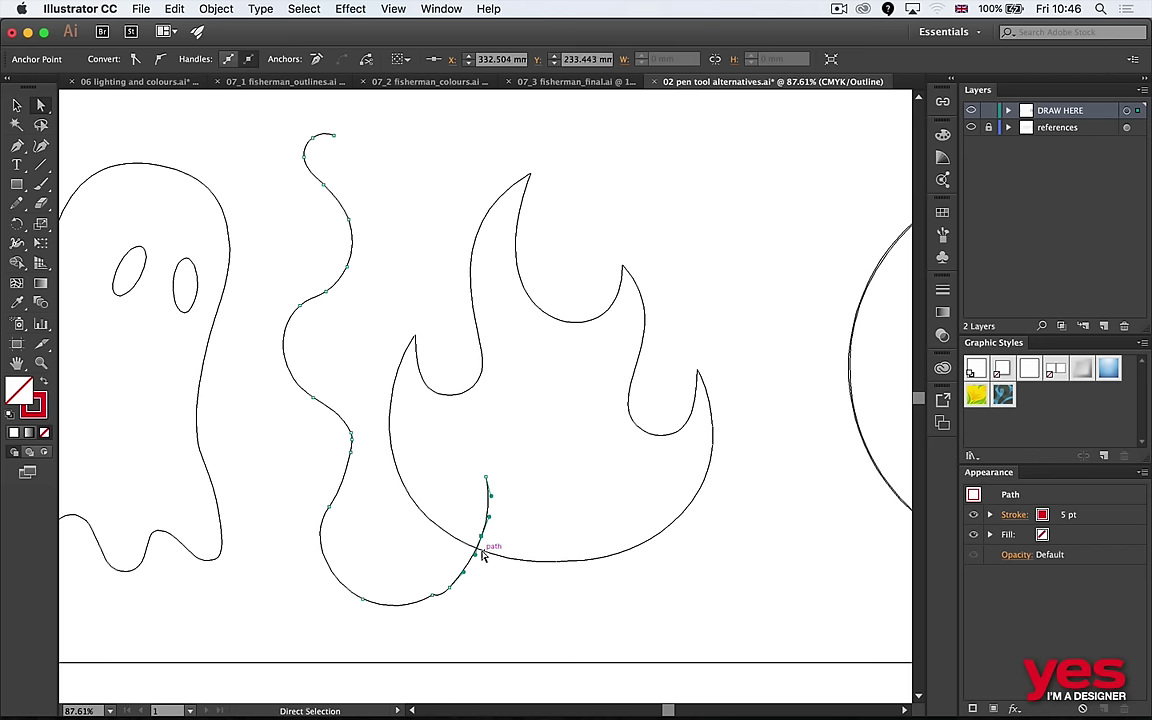
Pull the anchor point on the wavy path's middle bend outwards towards the ghost.
{"action": "mouse_move", "coordinate": [300, 303]}
{"action": "left_mouse_down"}
{"action": "mouse_move", "coordinate": [273, 296]}
{"action": "mouse_move", "coordinate": [300, 258]}
{"action": "mouse_move", "coordinate": [290, 319]}
{"action": "mouse_move", "coordinate": [239, 301]}
{"action": "mouse_move", "coordinate": [255, 260]}
{"action": "mouse_move", "coordinate": [239, 288]}
{"action": "mouse_move", "coordinate": [318, 328]}
{"action": "mouse_move", "coordinate": [283, 321]}
{"action": "left_mouse_up"}
{"action": "left_click", "coordinate": [228, 325]}
Delete the wavy path beside the flame and return the artwork from outline to preview display.
{"action": "key", "text": "v"}
{"action": "left_click", "coordinate": [345, 255]}
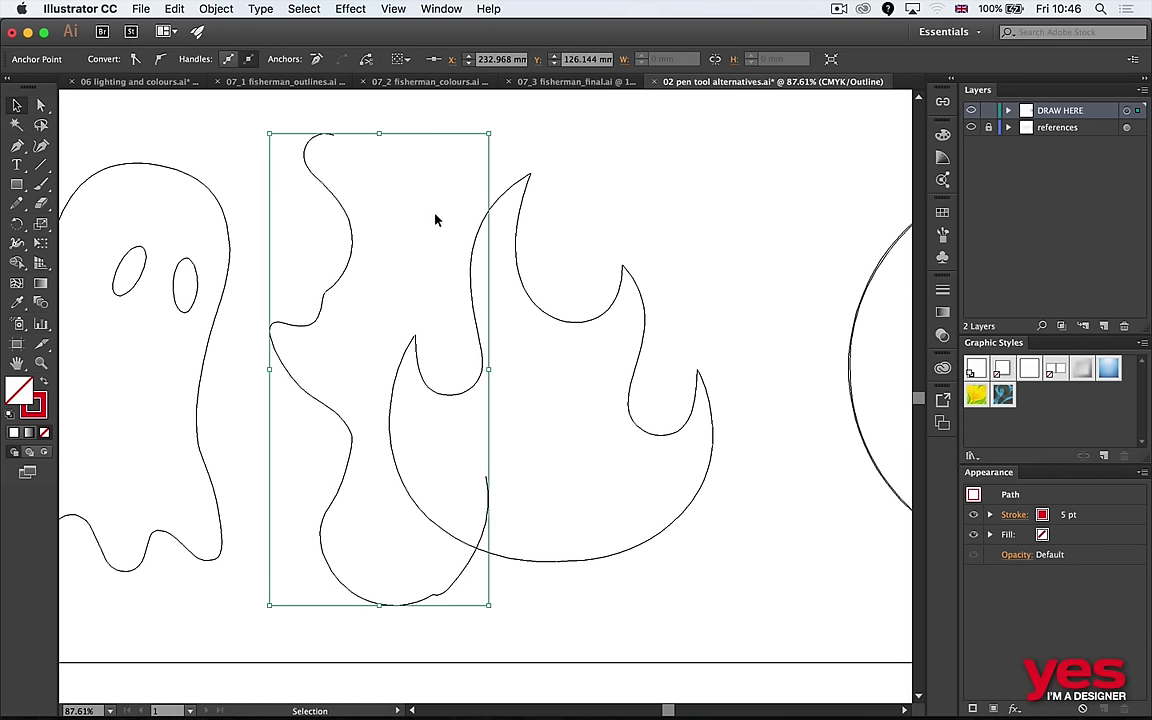
{"action": "key", "text": "Delete"}
{"action": "left_click", "coordinate": [386, 250]}
{"action": "key", "text": "p"}
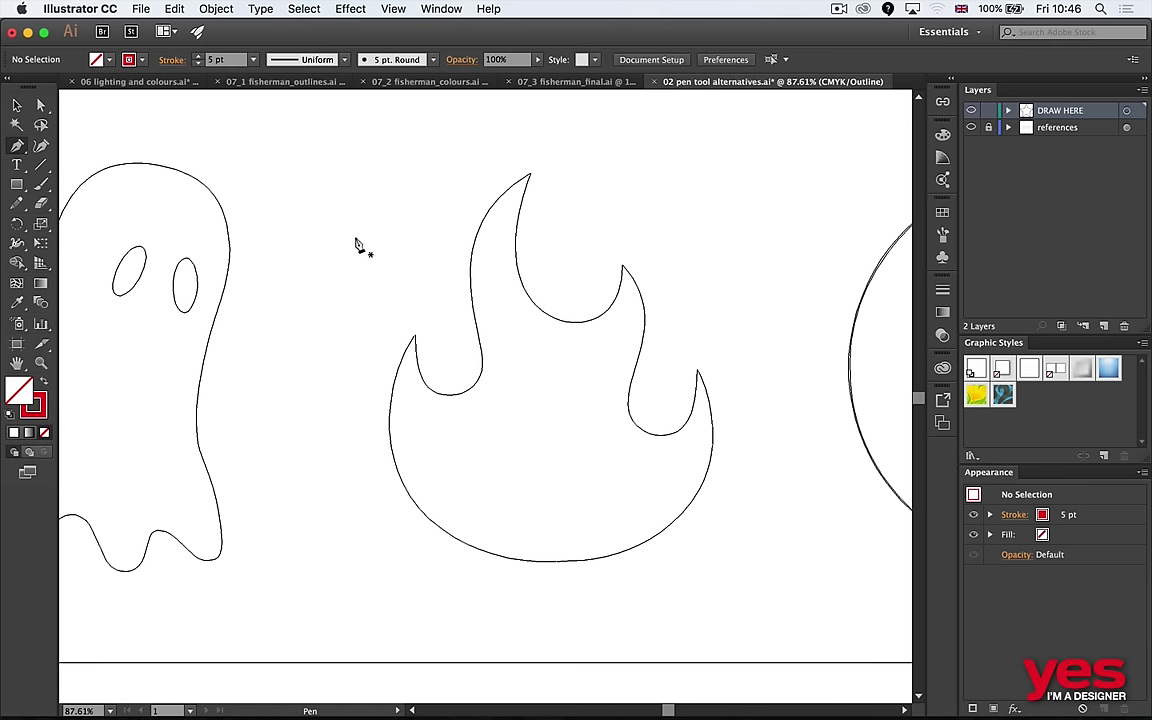
{"action": "key", "text": "super+y"}
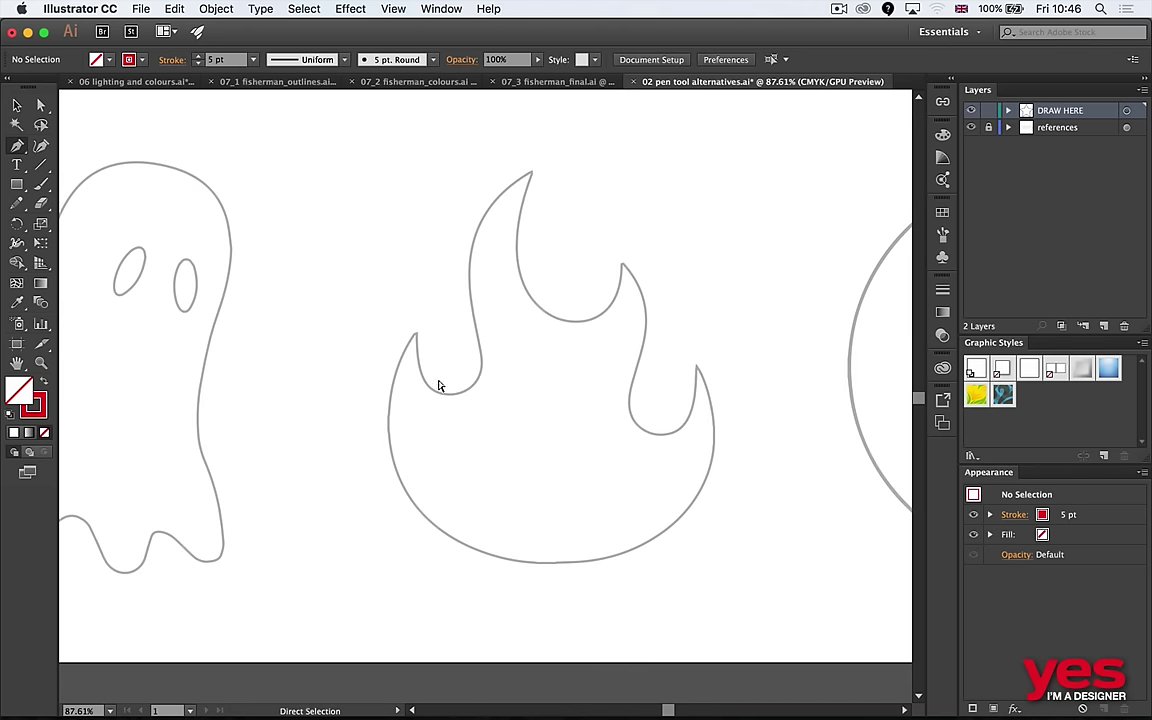
Draw a red Pen path between ghost and flame, starting as a straight zigzag, adding a curved segment and extending into the flame.
{"action": "left_click", "coordinate": [291, 181]}
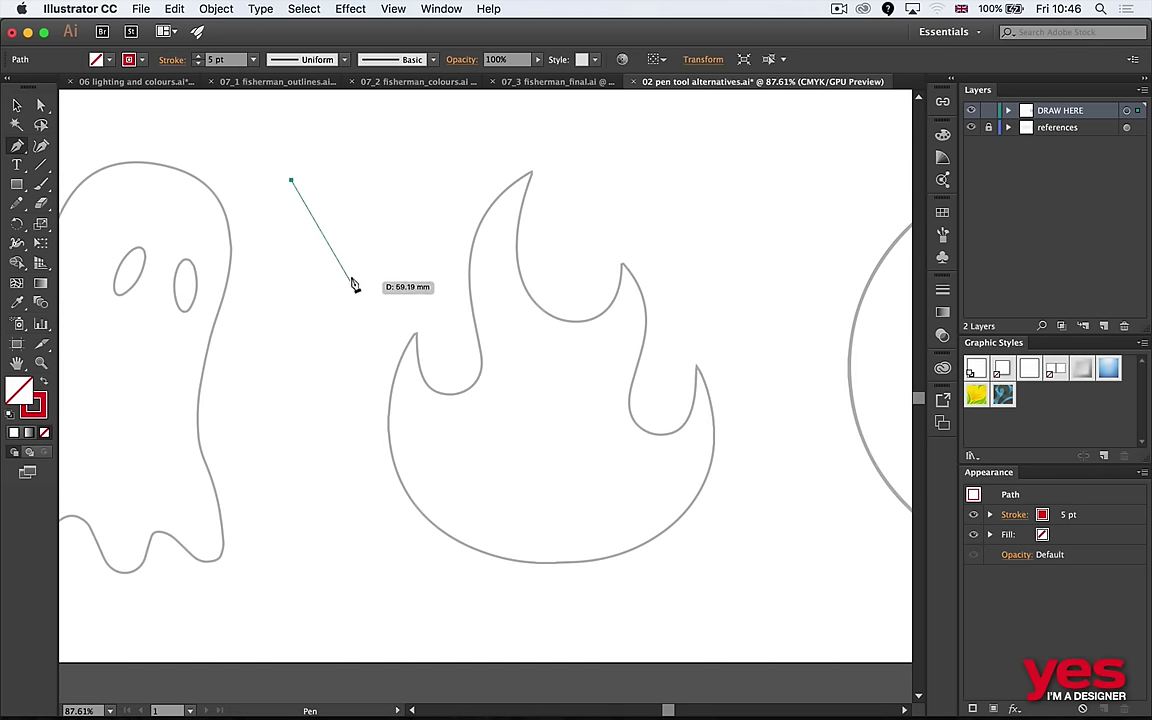
{"action": "left_click", "coordinate": [361, 265]}
{"action": "left_click", "coordinate": [291, 345]}
{"action": "left_click", "coordinate": [325, 407]}
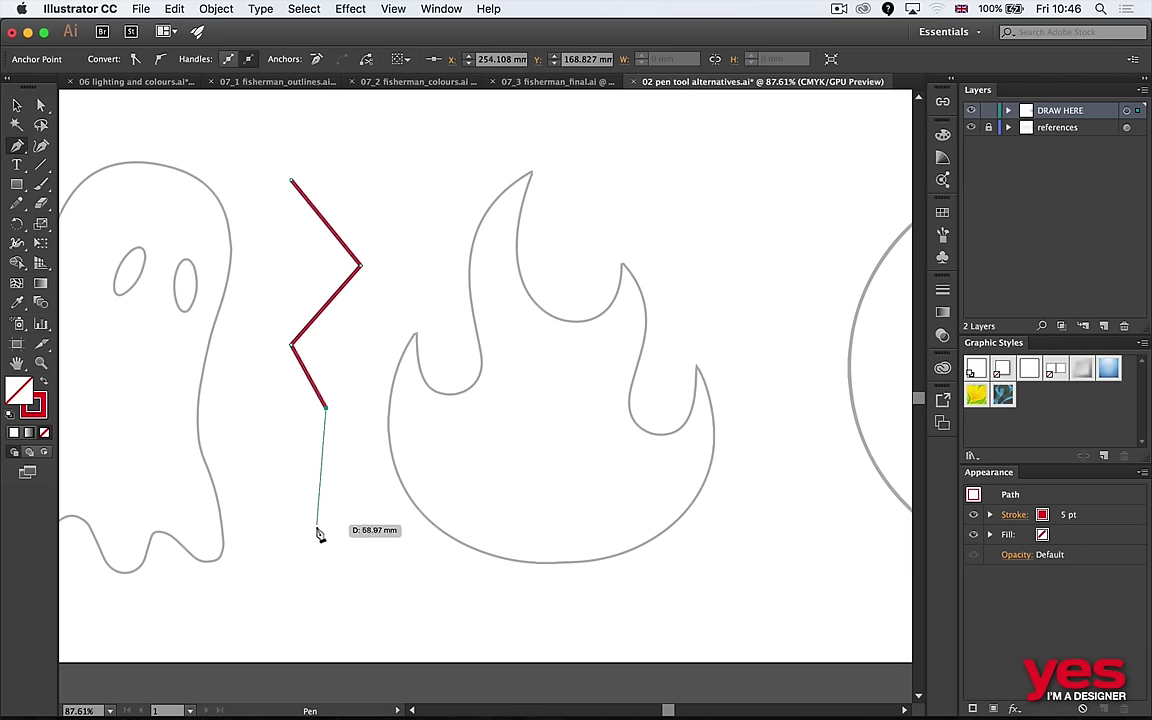
{"action": "left_click_drag", "start_coordinate": [325, 537], "coordinate": [413, 597]}
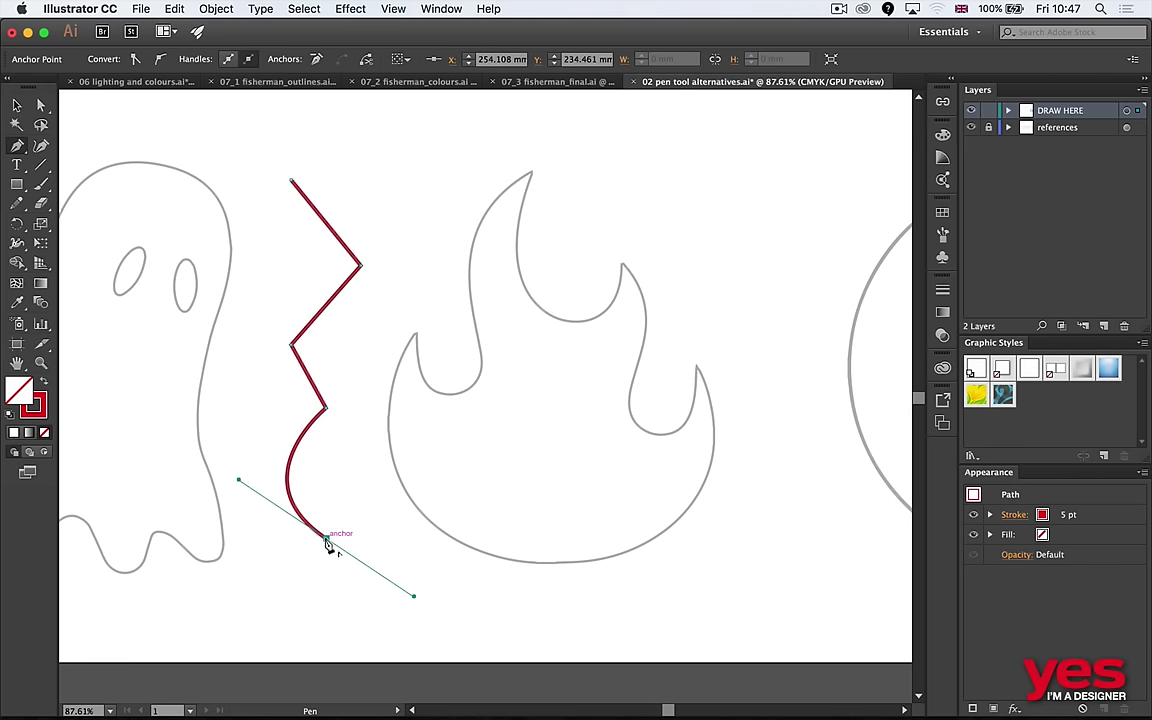
{"action": "left_click_drag", "start_coordinate": [395, 567], "coordinate": [391, 554]}
{"action": "left_click", "coordinate": [501, 424]}
{"action": "mouse_move", "coordinate": [557, 506]}
{"action": "left_mouse_down"}
{"action": "mouse_move", "coordinate": [578, 515]}
{"action": "mouse_move", "coordinate": [569, 496]}
{"action": "left_mouse_up"}
Undo the last Pen segment and delete the whole zigzag practice path.
{"action": "key", "text": "v"}
{"action": "key", "text": "super+z"}
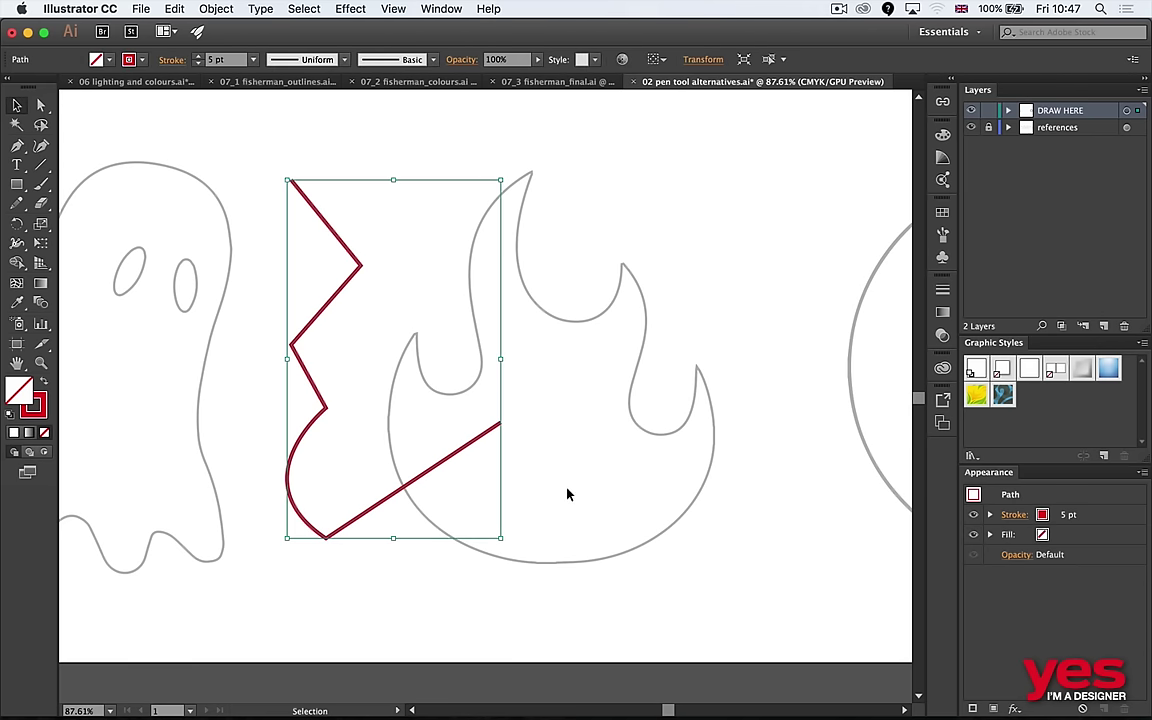
{"action": "key", "text": "Delete"}
Trace the flame with straight Pen segments from its left tip through the first valley and up to the tallest tip.
{"action": "key", "text": "p"}
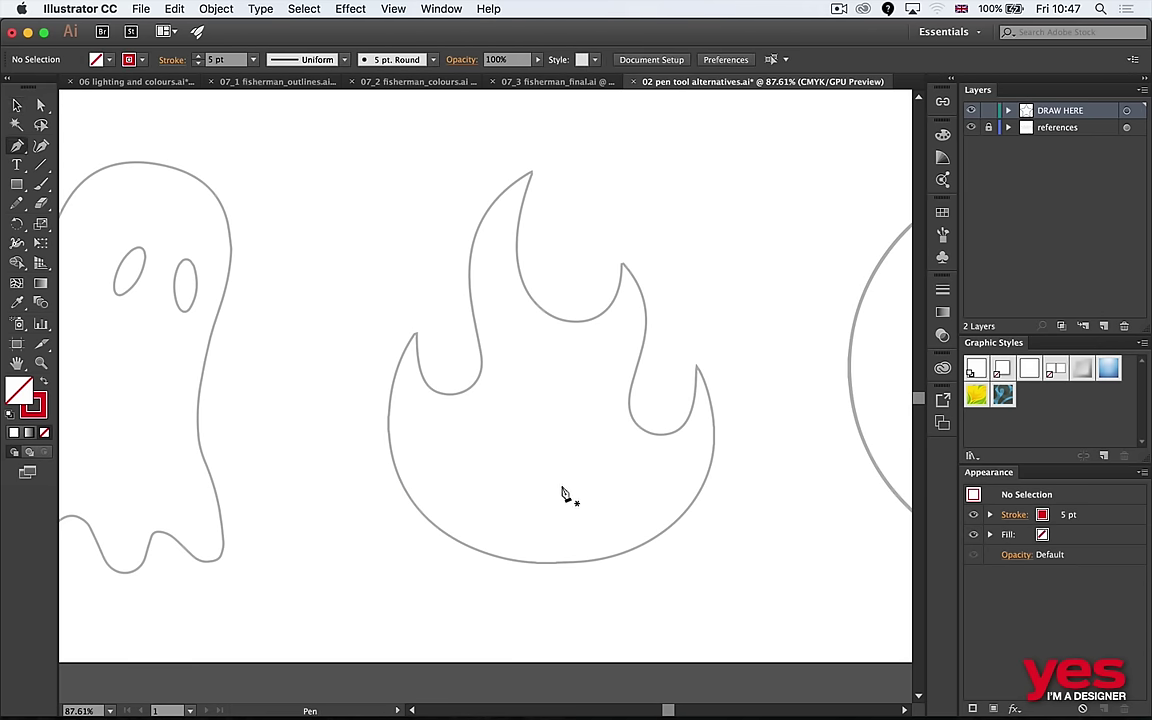
{"action": "left_click", "coordinate": [415, 336]}
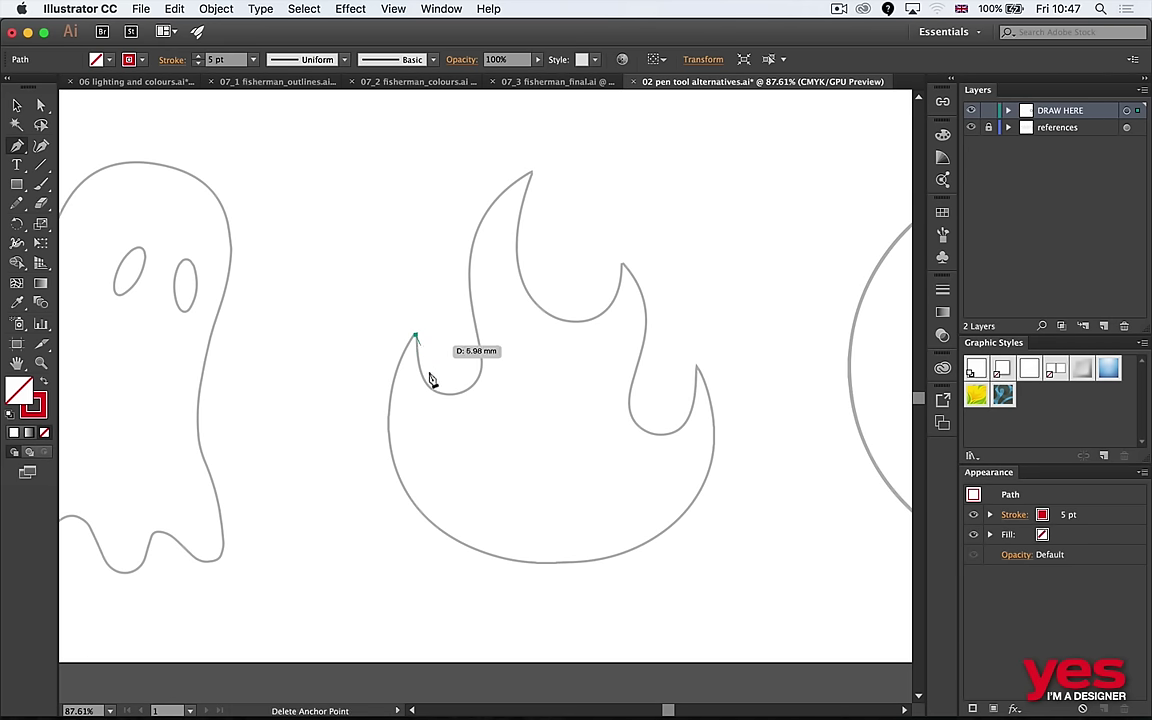
{"action": "left_click", "coordinate": [455, 396]}
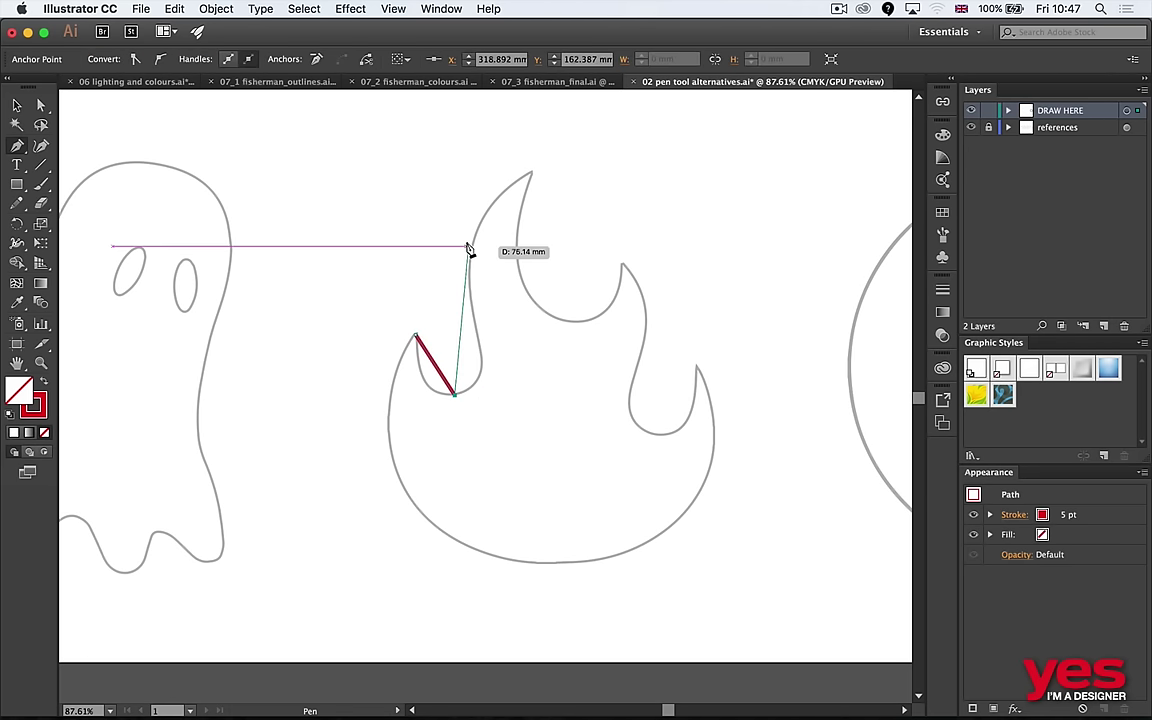
{"action": "left_click", "coordinate": [468, 271]}
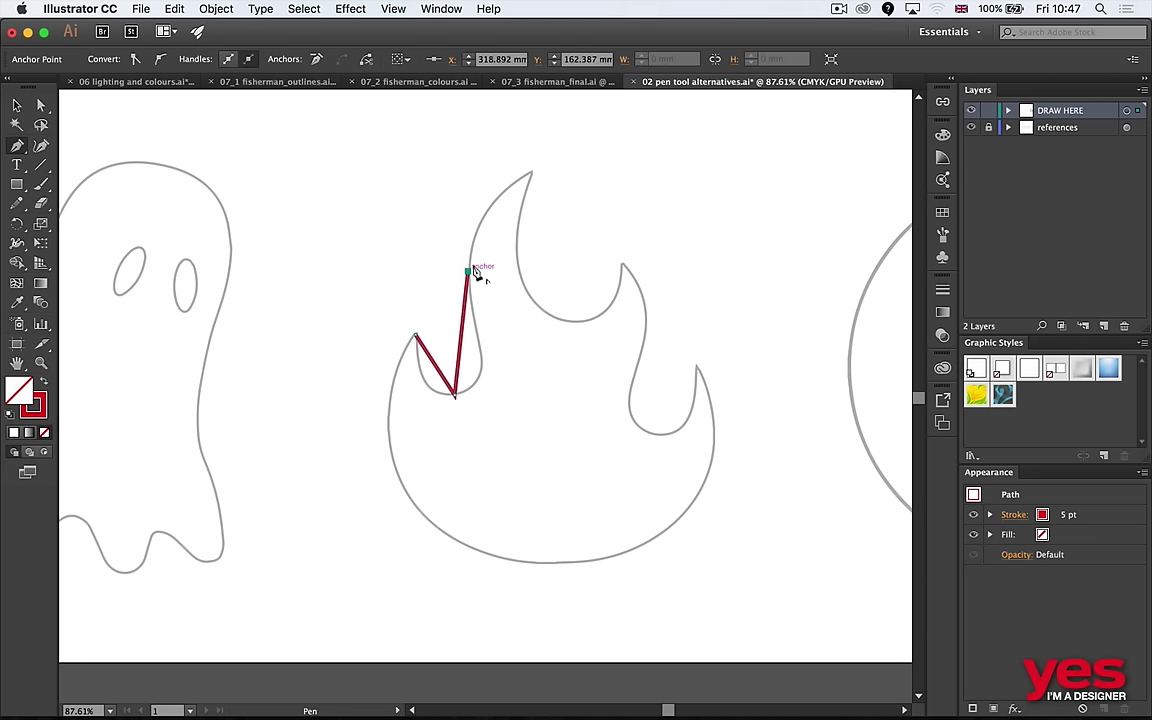
{"action": "left_click", "coordinate": [530, 175]}
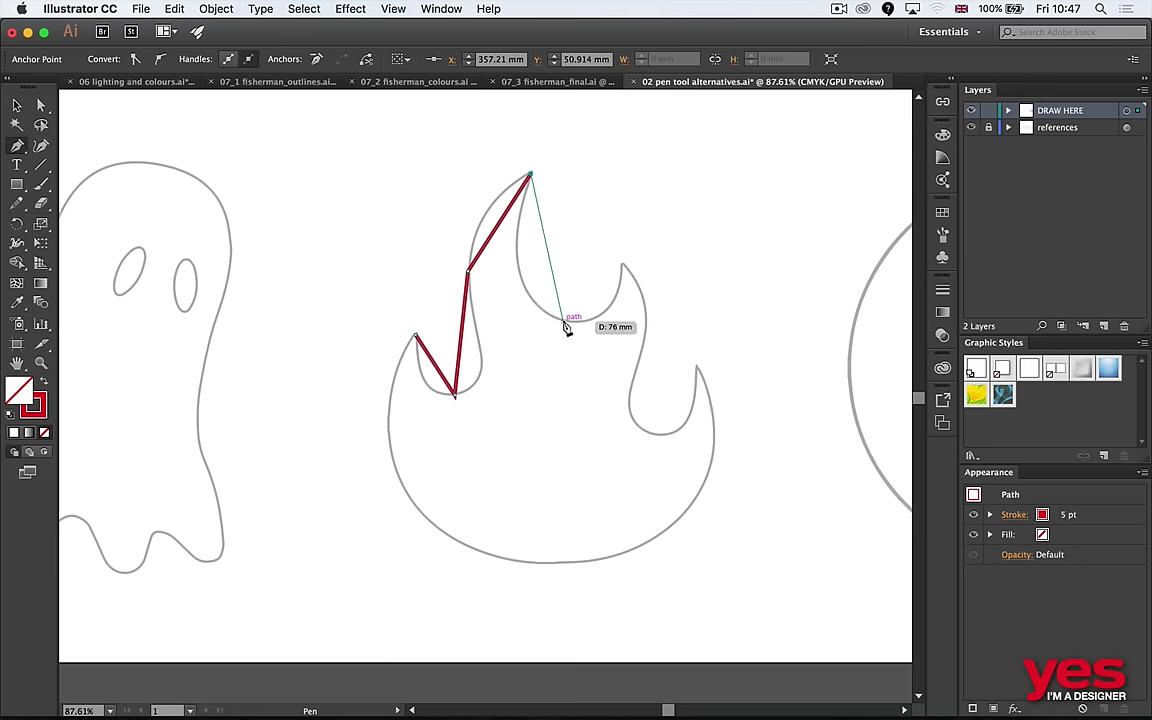
Continue the straight Pen segments from the tallest tip through the two remaining valleys and the middle tip to the flame's right tip.
{"action": "left_click", "coordinate": [563, 320]}
{"action": "left_click", "coordinate": [621, 267]}
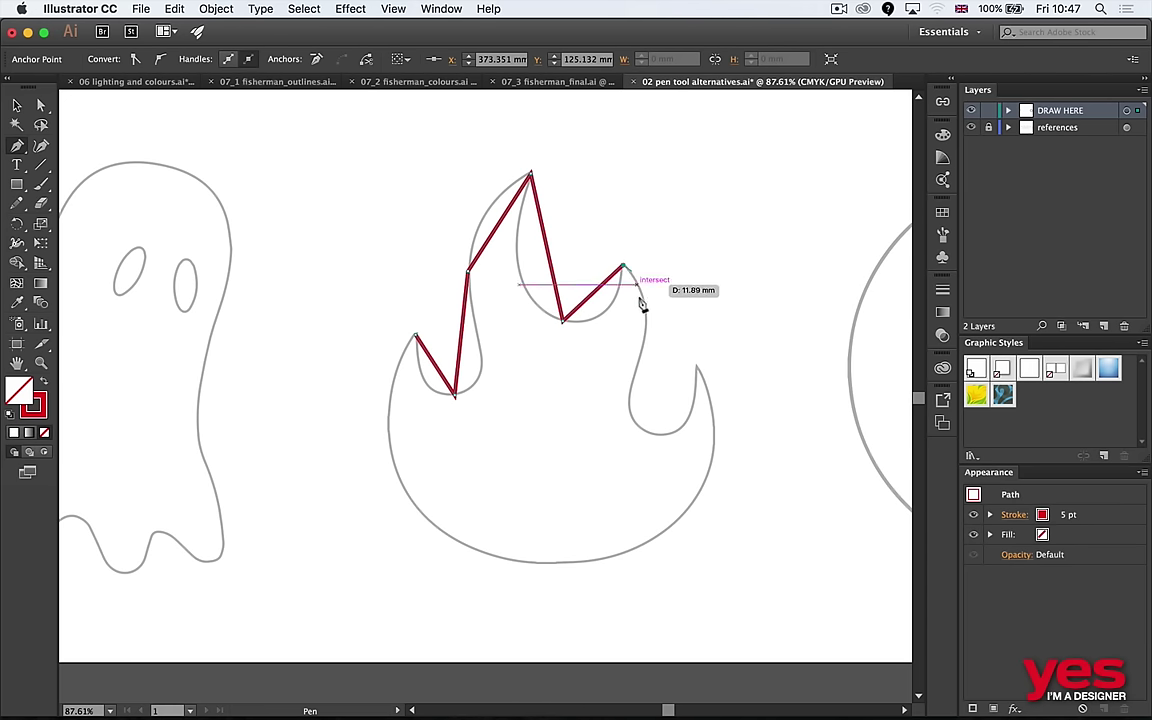
{"action": "left_click", "coordinate": [639, 354]}
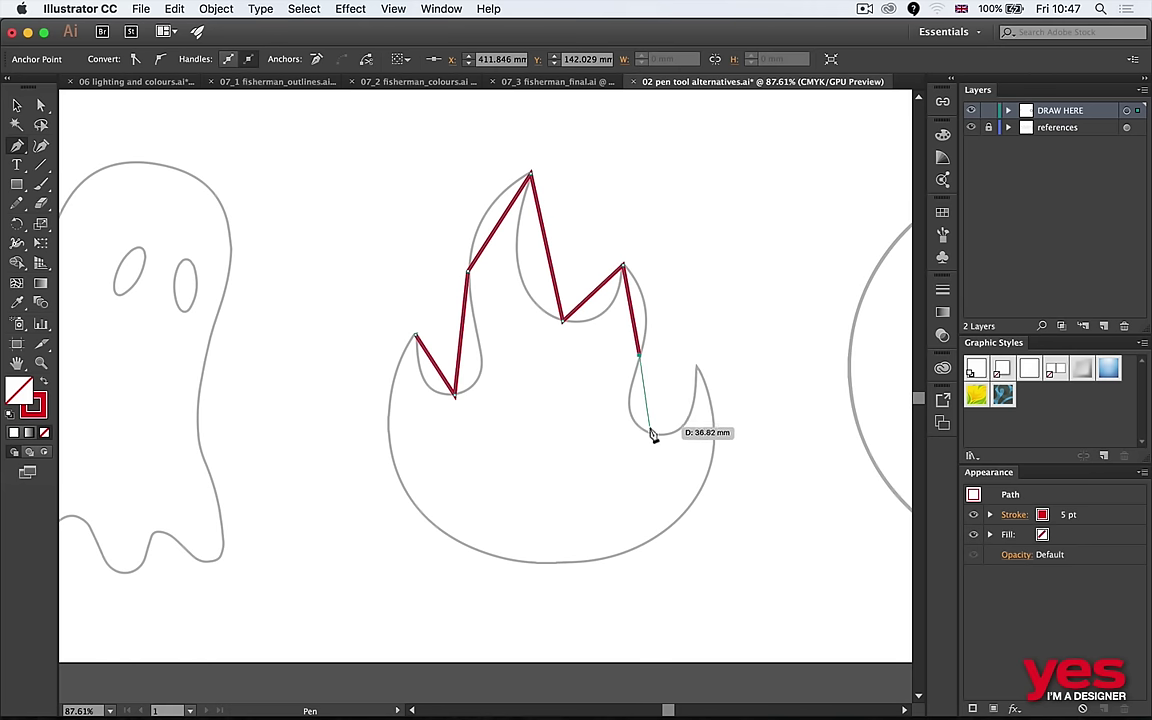
{"action": "left_click", "coordinate": [652, 431]}
{"action": "left_click", "coordinate": [698, 370]}
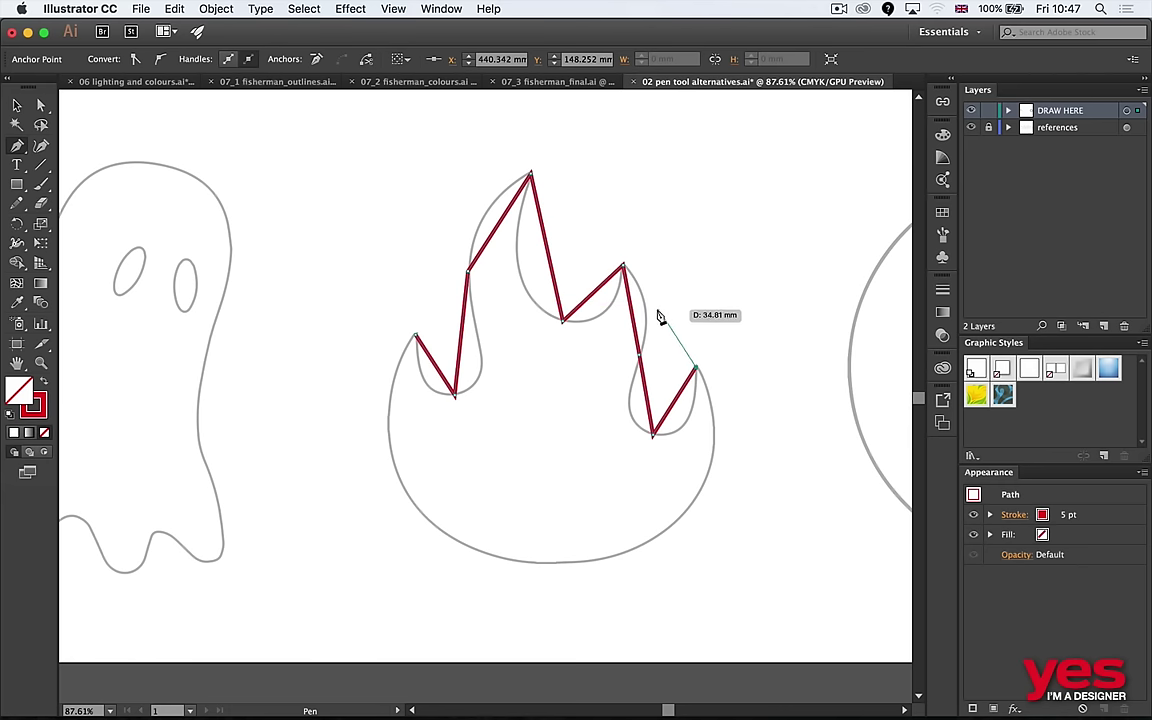
Bend the straight segments around the flame's central valley and below its middle tip into curves that follow the grey reference.
{"action": "key", "text": "alt"}
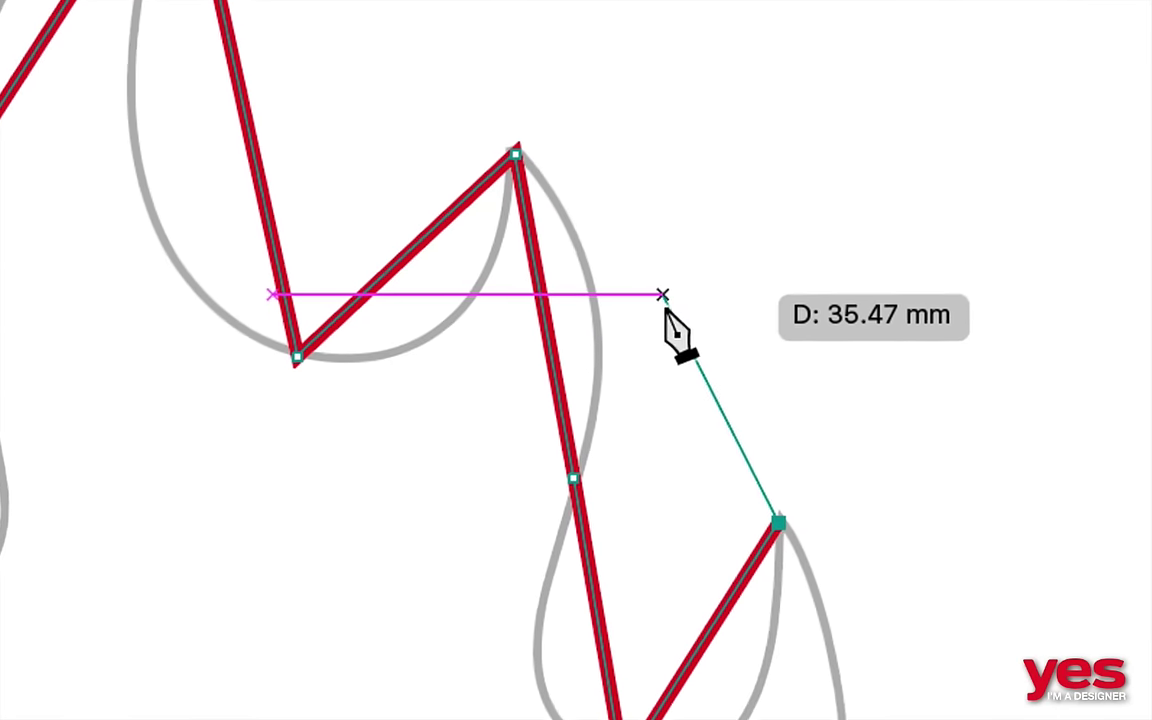
{"action": "key", "text": "super"}
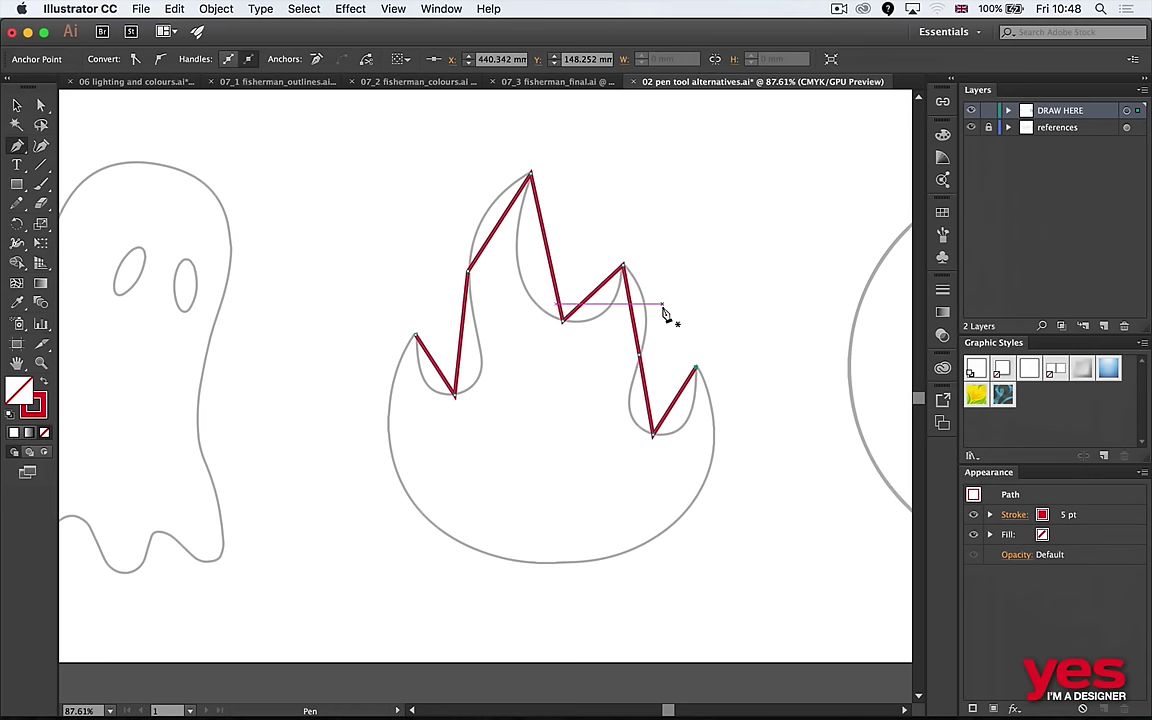
{"action": "key", "text": "alt"}
{"action": "left_click_drag", "start_coordinate": [638, 316], "coordinate": [604, 321]}
{"action": "left_click_drag", "start_coordinate": [551, 257], "coordinate": [514, 295]}
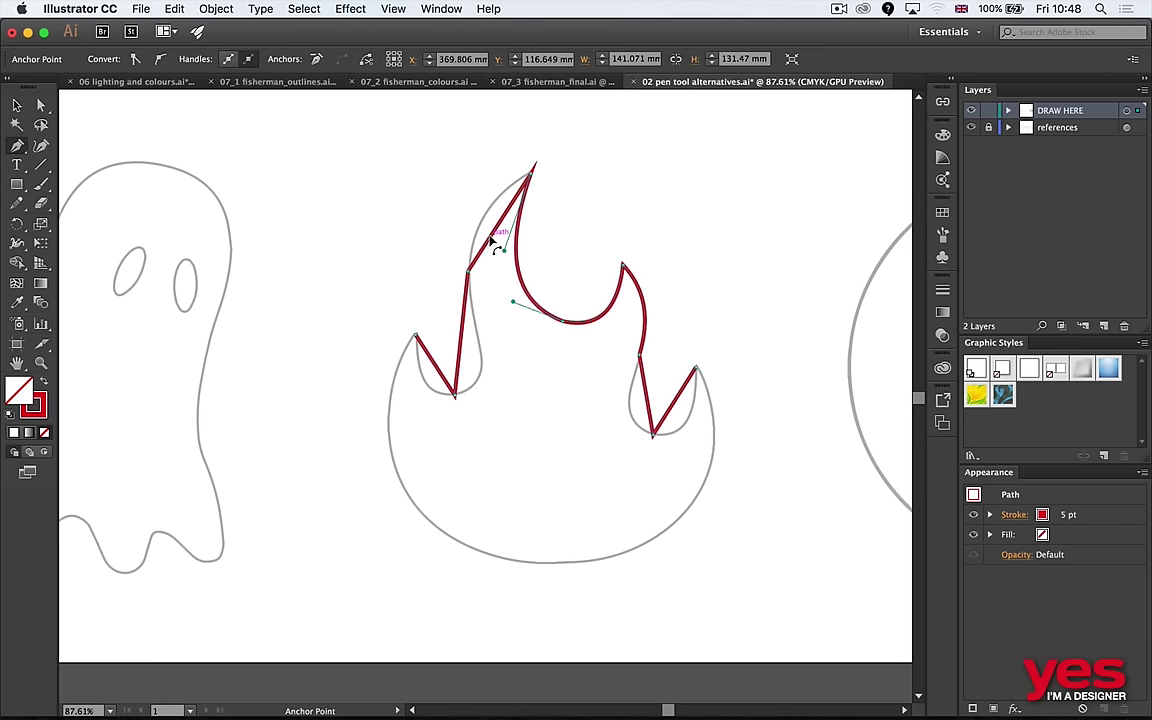
Bend the tallest tongue's left side and the segments of the left and right valleys to match the flame reference.
{"action": "left_click_drag", "start_coordinate": [497, 233], "coordinate": [488, 212]}
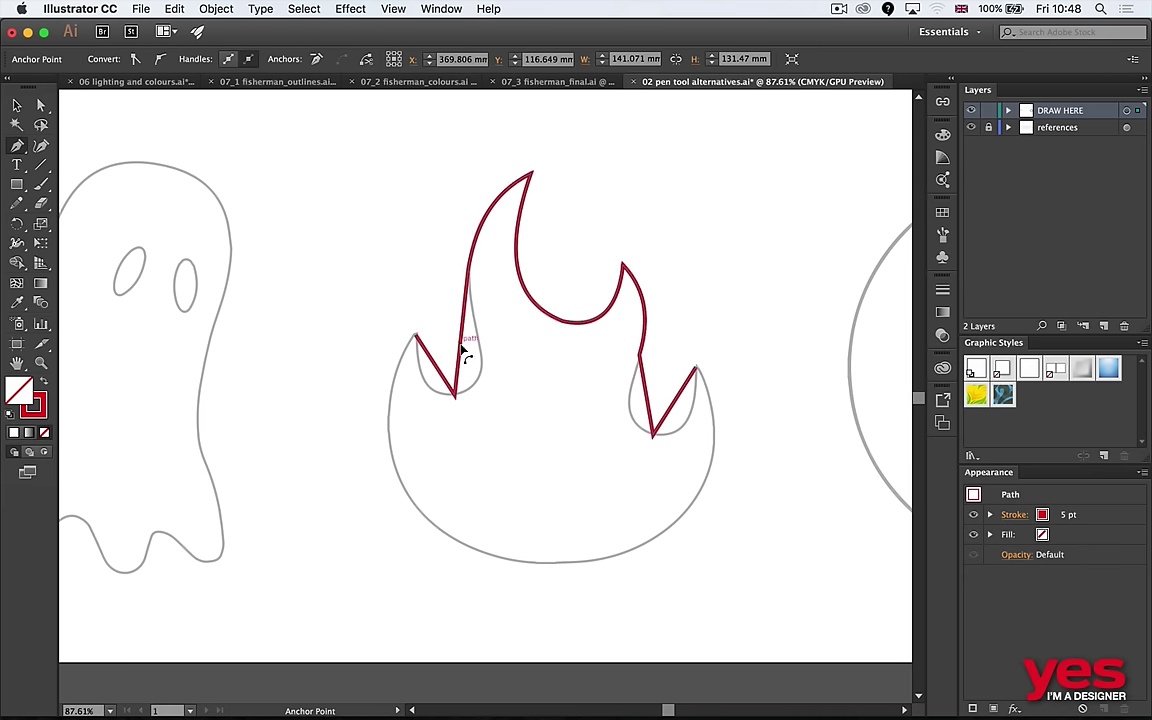
{"action": "left_click_drag", "start_coordinate": [479, 368], "coordinate": [426, 385]}
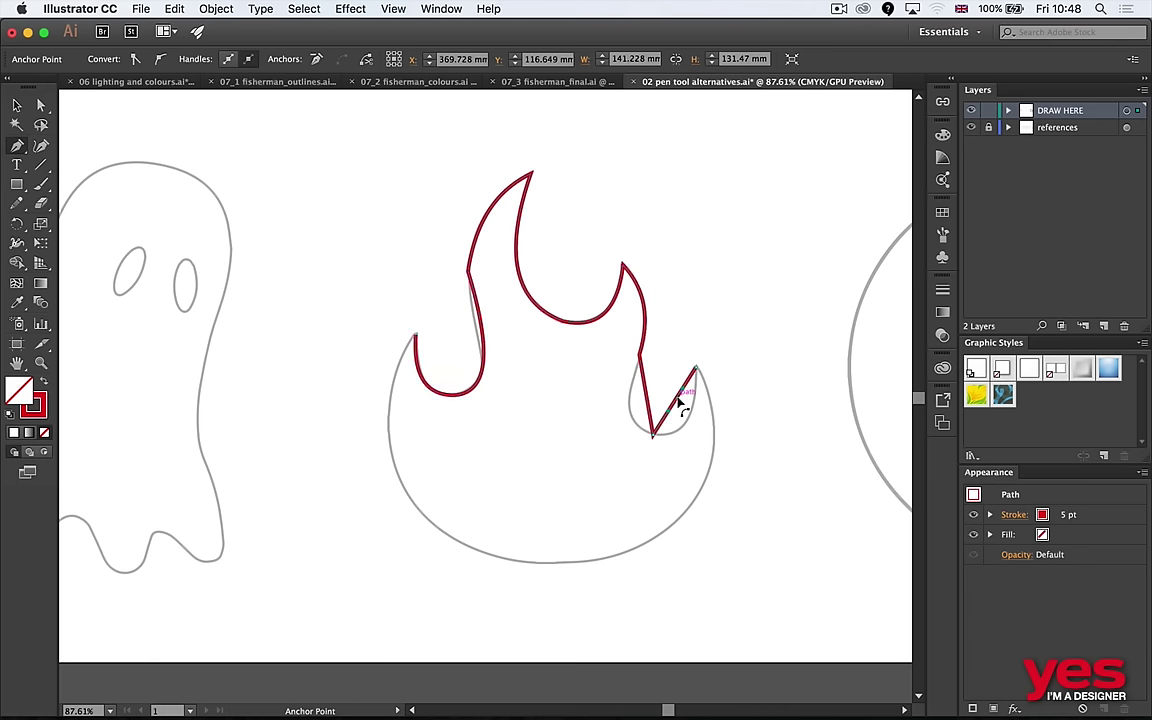
{"action": "left_click_drag", "start_coordinate": [690, 420], "coordinate": [632, 413]}
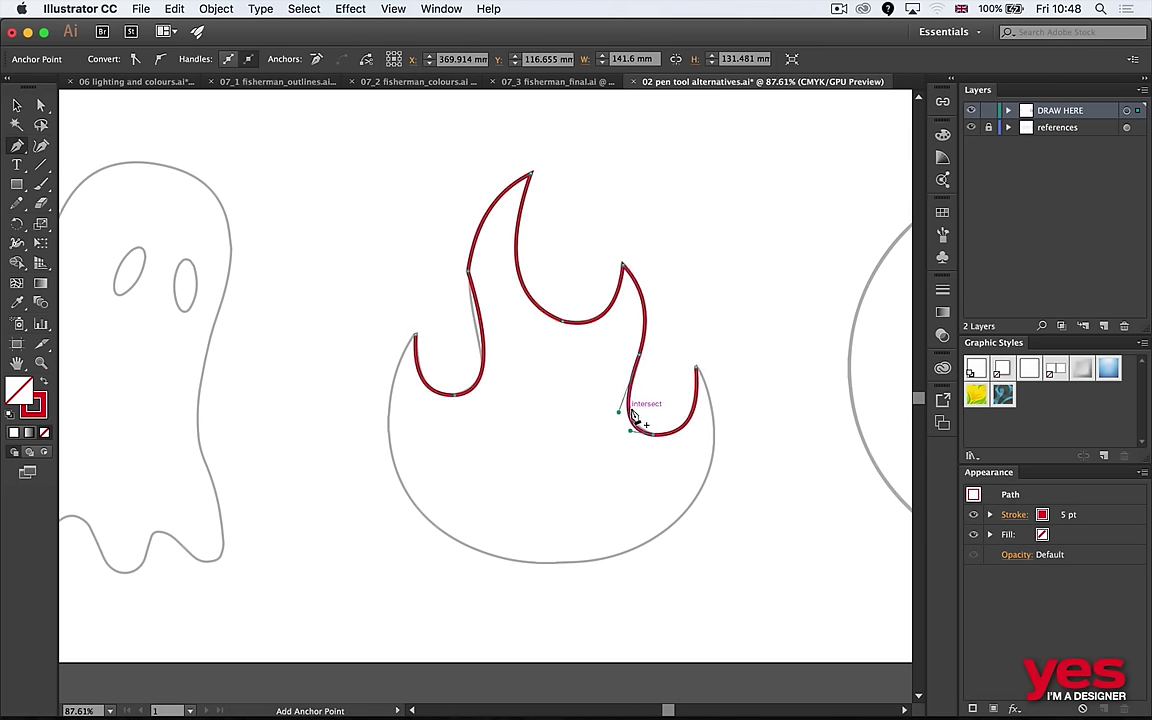
Adjust the lower handle of the anchor on the tallest tongue's left side to smooth the curve along the reference, and deselect the path.
{"action": "key", "text": "alt"}
{"action": "left_click", "coordinate": [467, 276]}
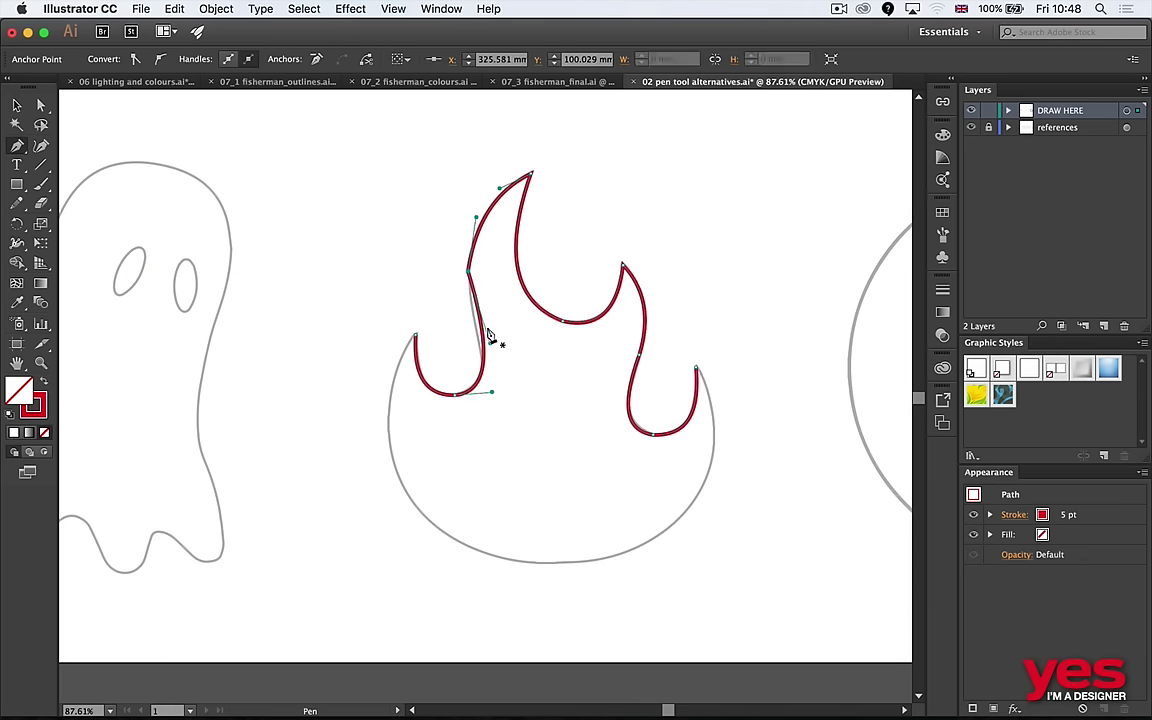
{"action": "left_click", "coordinate": [467, 270]}
{"action": "key", "text": "super"}
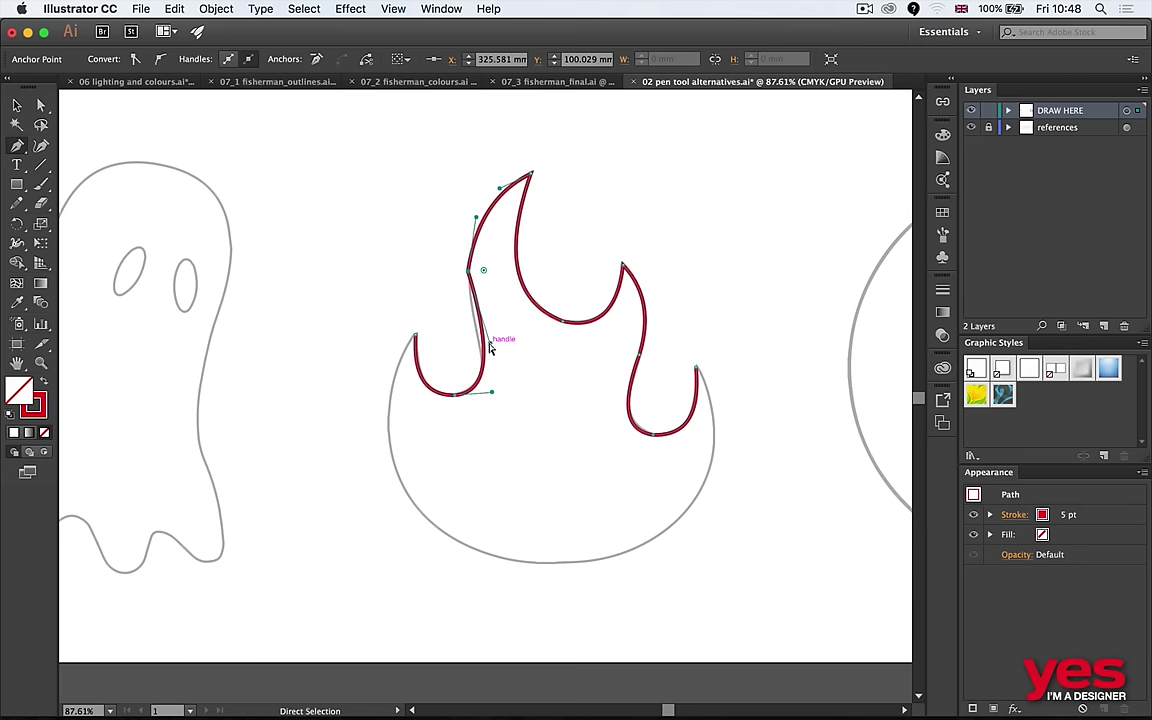
{"action": "left_click", "coordinate": [495, 346], "text": "super"}
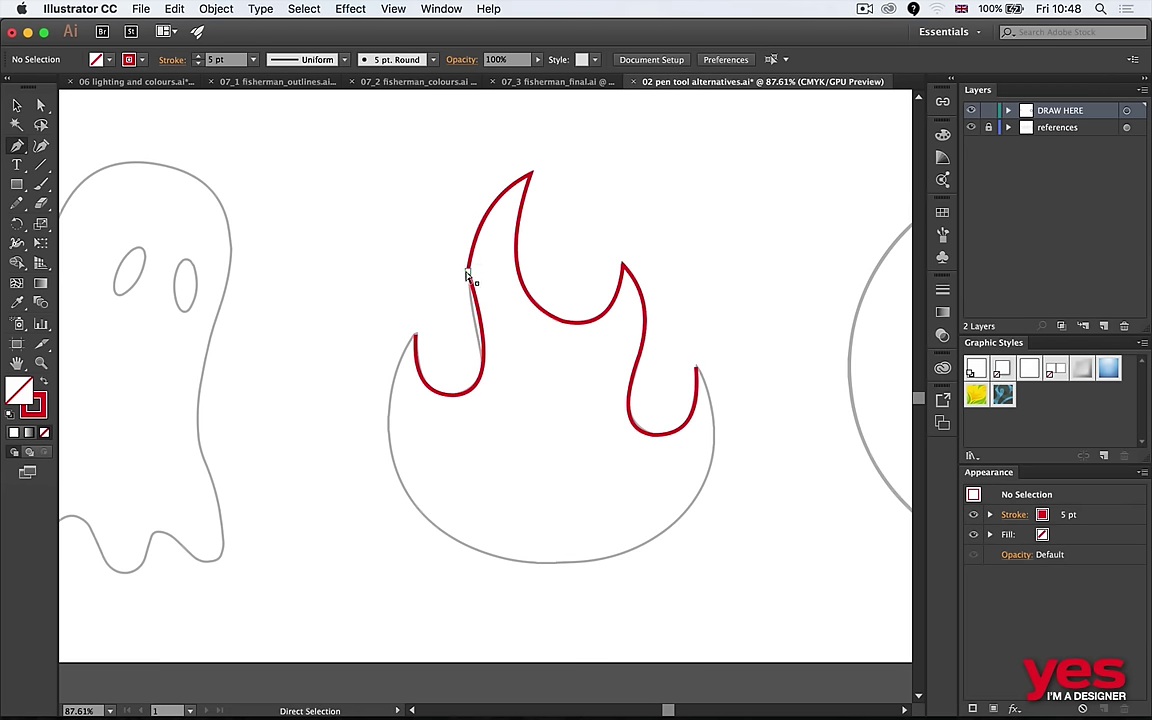
{"action": "left_click", "coordinate": [483, 344], "text": "super"}
{"action": "mouse_move", "coordinate": [487, 343]}
{"action": "left_mouse_down"}
{"action": "mouse_move", "coordinate": [463, 347]}
{"action": "mouse_move", "coordinate": [481, 356]}
{"action": "left_mouse_up"}
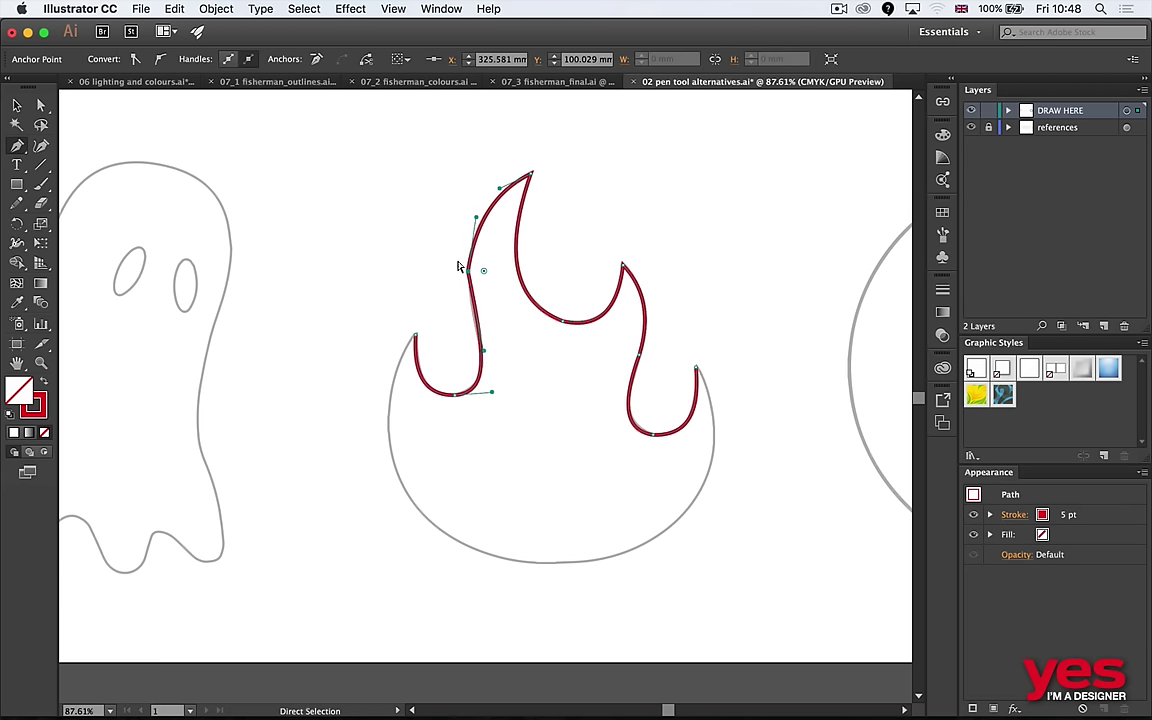
{"action": "left_click_drag", "start_coordinate": [470, 330], "coordinate": [690, 339]}
{"action": "key", "text": "v"}
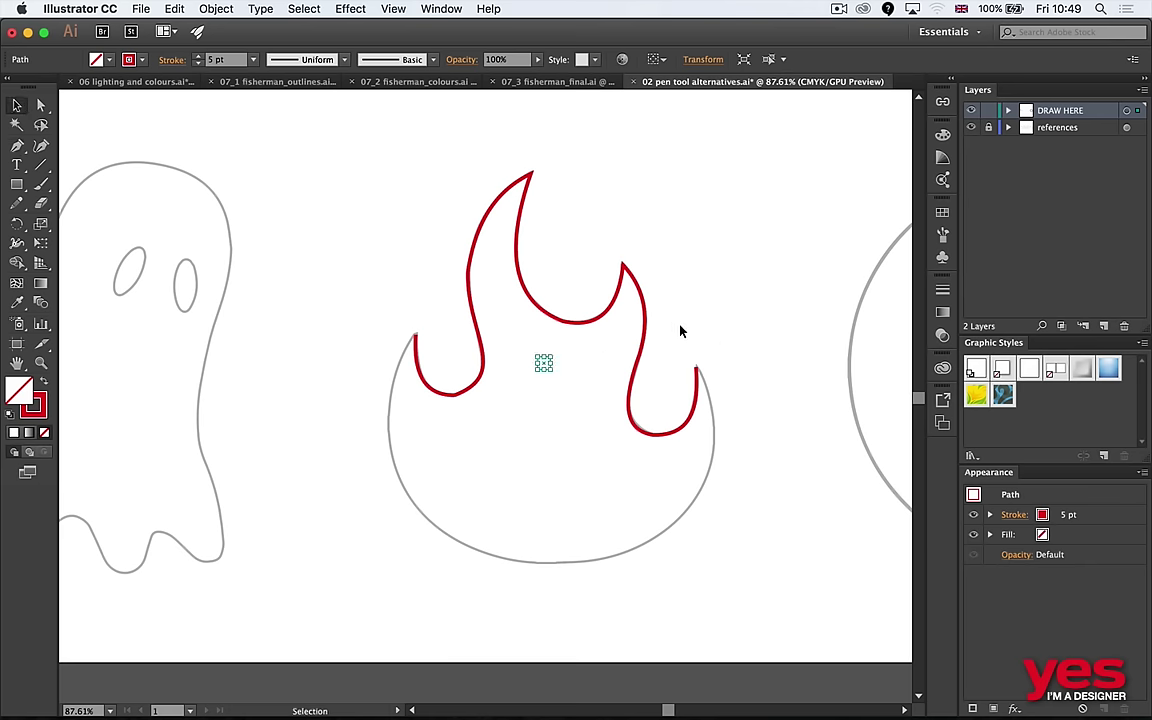
{"action": "left_click", "coordinate": [650, 320]}
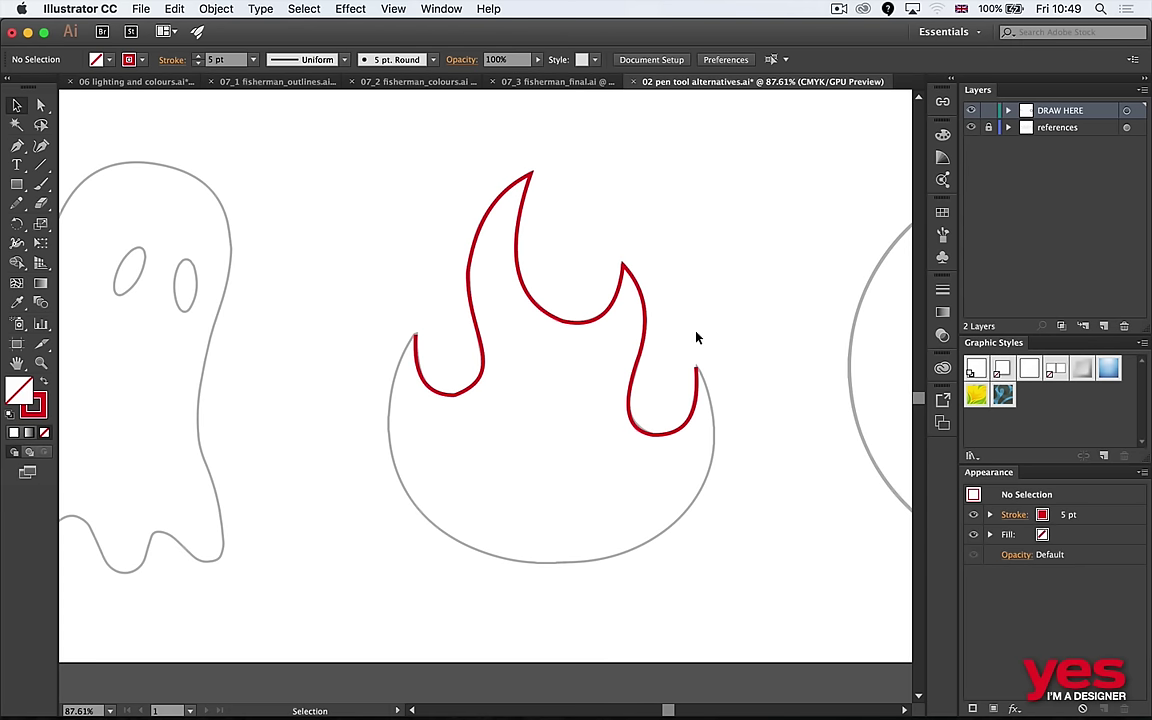
Draw a vertical Pen line through the yin-yang reference with anchors at the circle's lowest point, centre and highest point.
{"action": "left_click_drag", "start_coordinate": [796, 294], "coordinate": [340, 315]}
{"action": "left_click_drag", "start_coordinate": [663, 324], "coordinate": [516, 305]}
{"action": "key", "text": "p"}
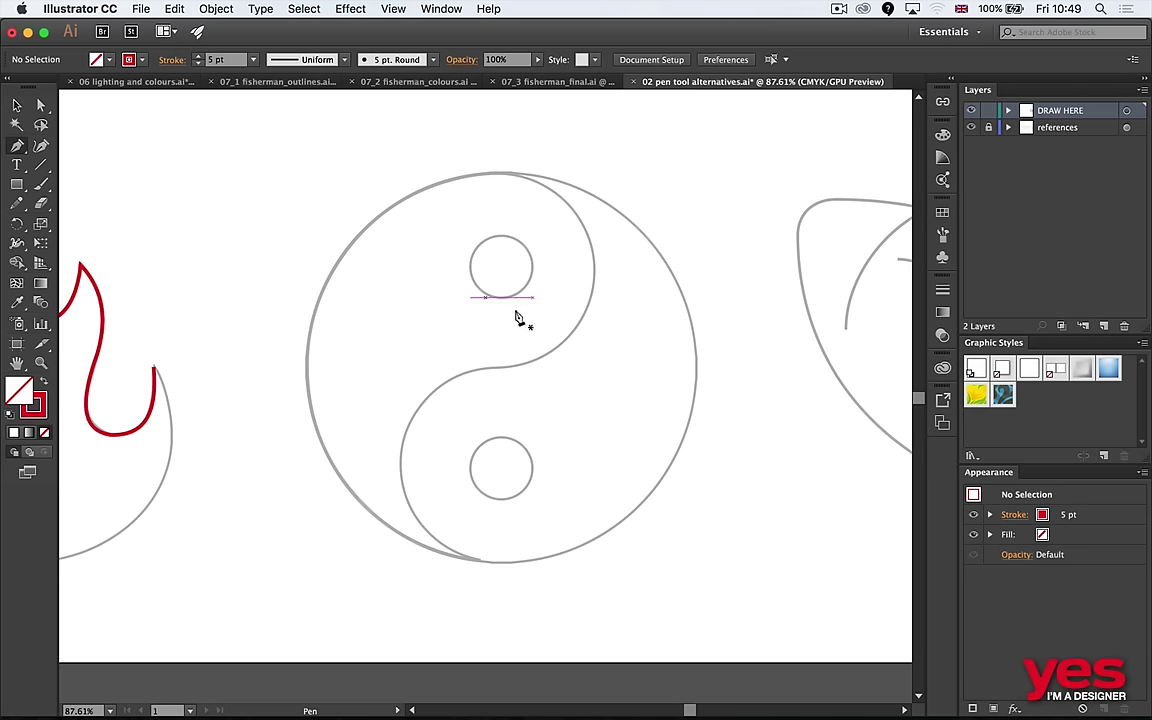
{"action": "left_click", "coordinate": [502, 561]}
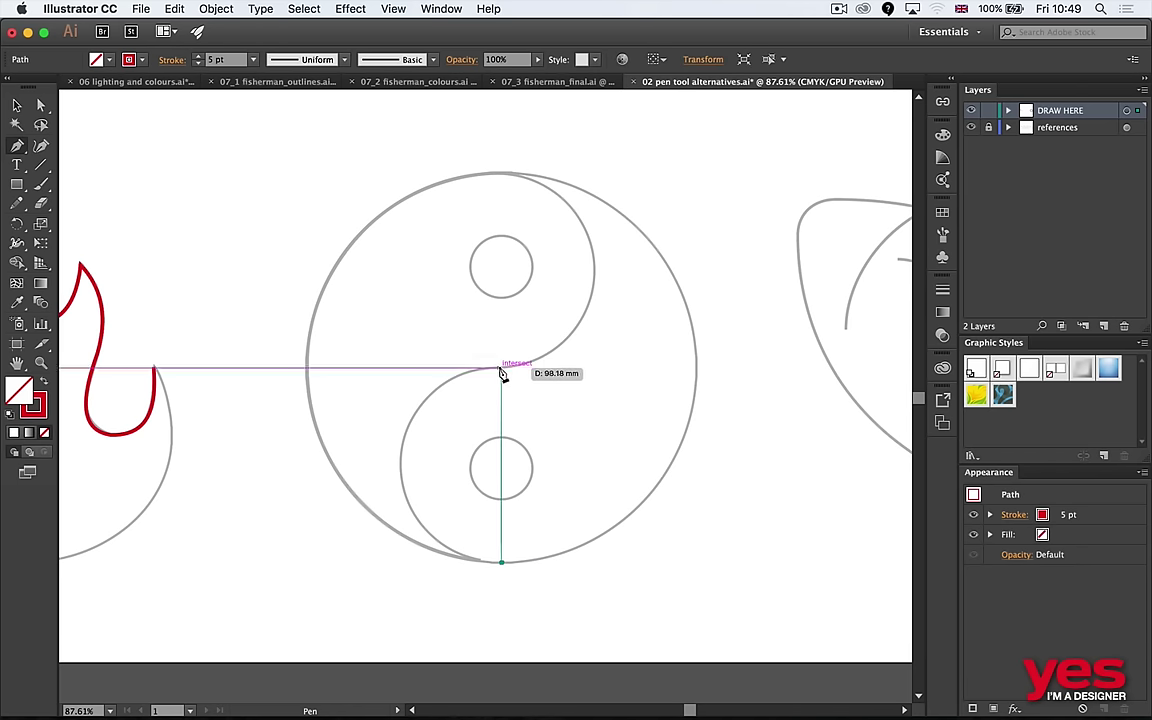
{"action": "left_click", "coordinate": [503, 370]}
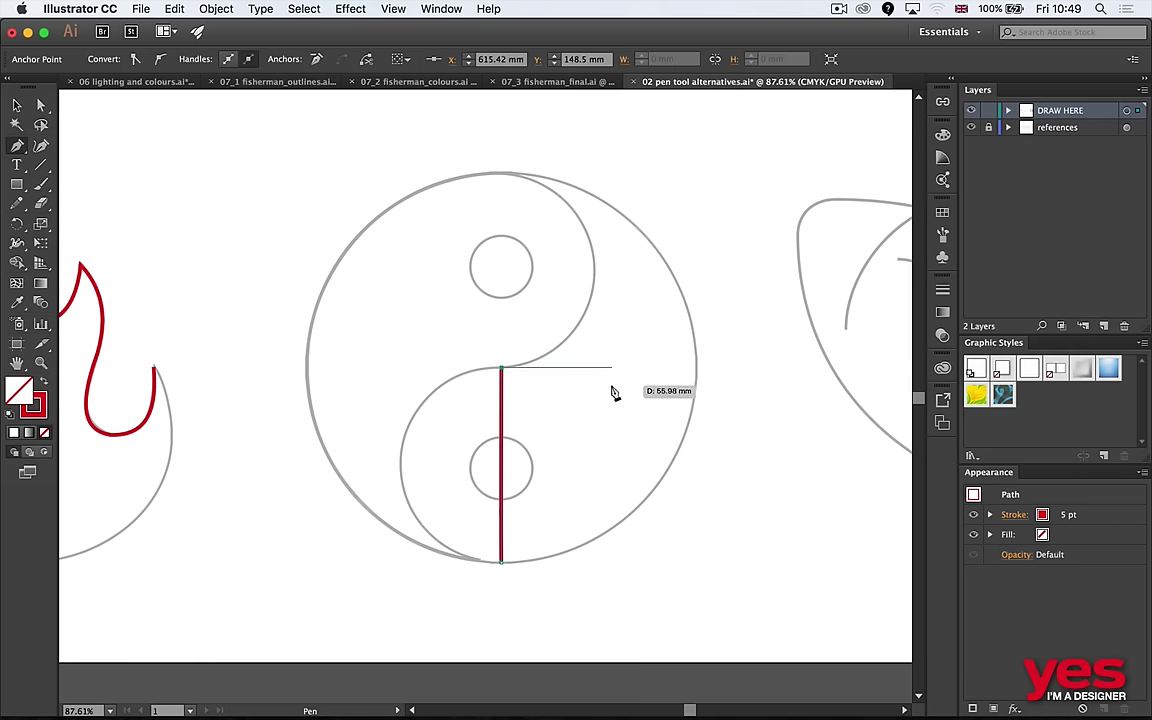
{"action": "left_click", "coordinate": [502, 174]}
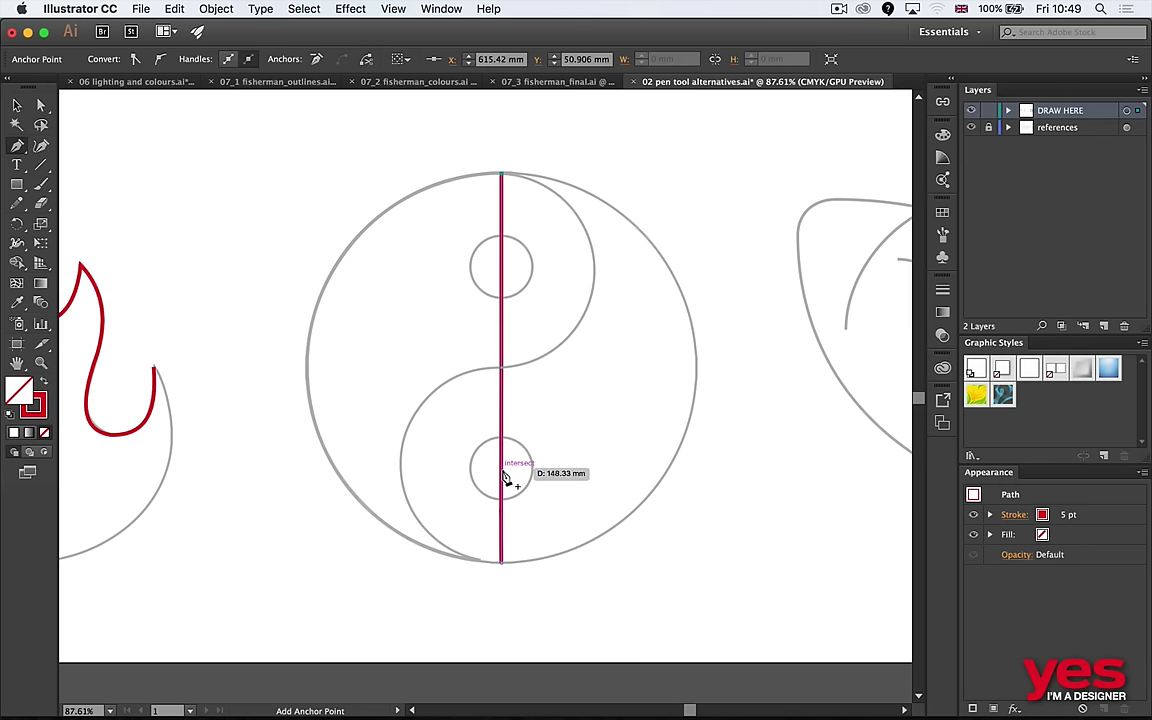
Bend the line's lower half to the left and its upper half to the right to follow the yin-yang's S-curve.
{"action": "key", "text": "alt"}
{"action": "left_click_drag", "start_coordinate": [496, 466], "coordinate": [405, 469]}
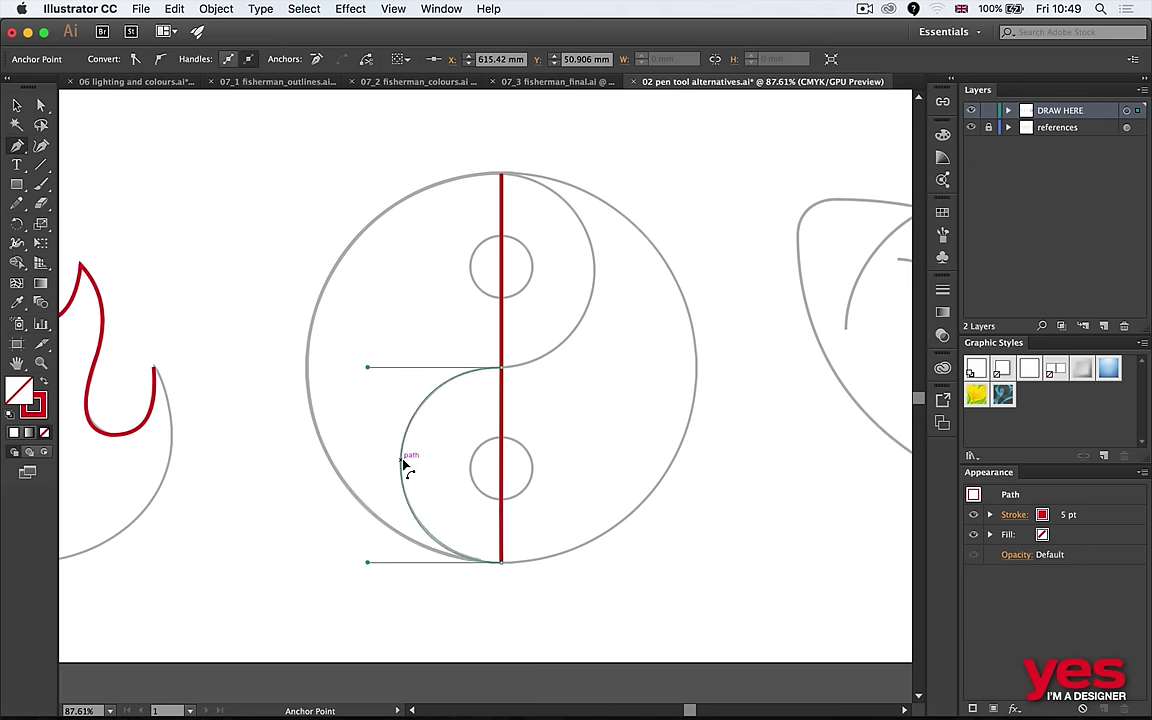
{"action": "left_click_drag", "start_coordinate": [405, 466], "coordinate": [405, 420]}
{"action": "left_click_drag", "start_coordinate": [410, 439], "coordinate": [401, 465]}
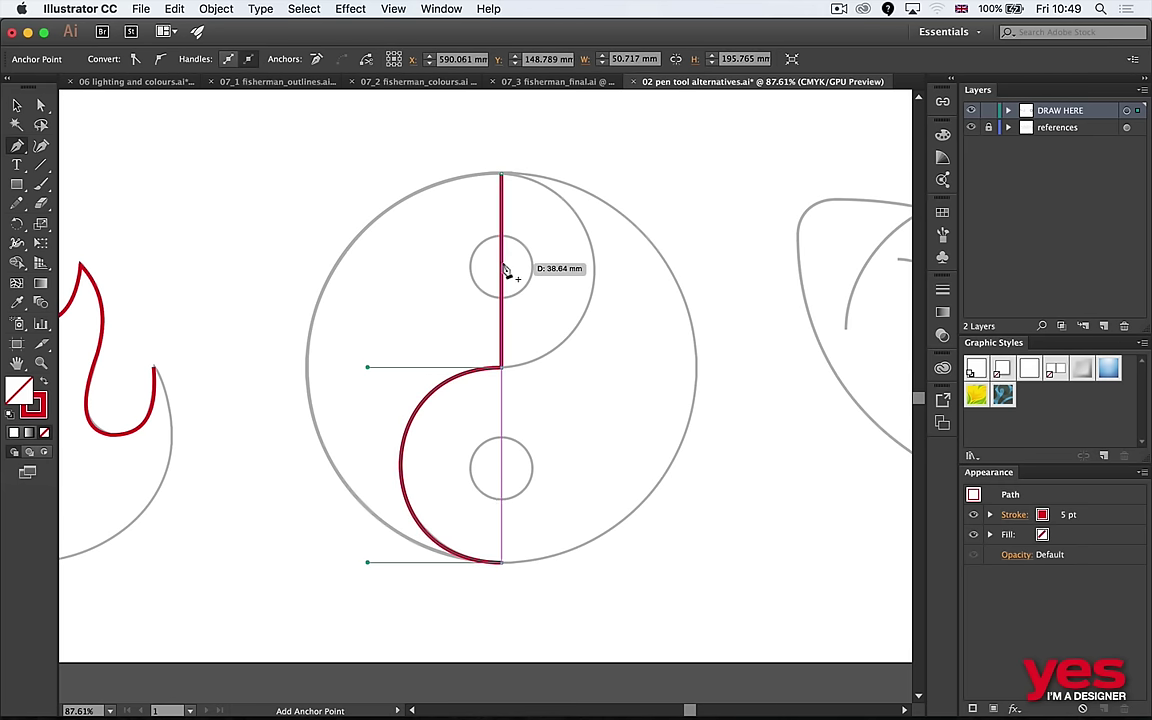
{"action": "key", "text": "super+shift+a"}
{"action": "mouse_move", "coordinate": [503, 270]}
{"action": "left_mouse_down"}
{"action": "mouse_move", "coordinate": [553, 265]}
{"action": "mouse_move", "coordinate": [601, 285]}
{"action": "left_mouse_up"}
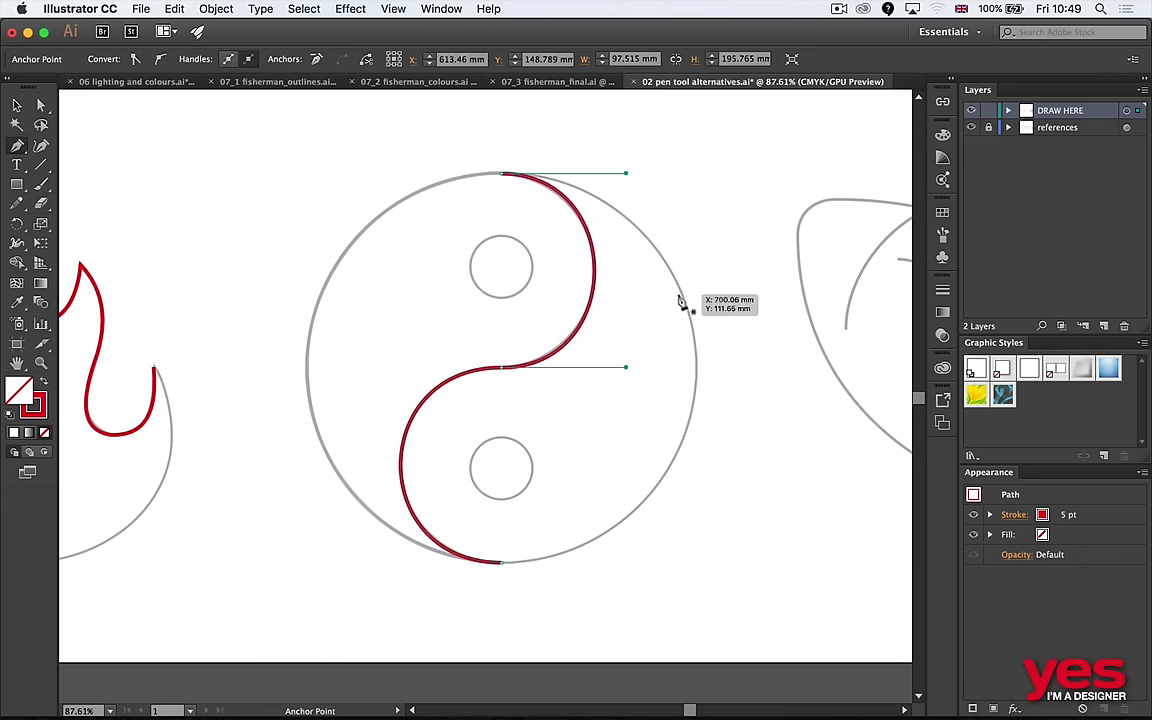
Add a straight segment joining the S-curve's two ends, bend it along the circle's left half, and deselect the path.
{"action": "left_click", "coordinate": [502, 176]}
{"action": "left_click", "coordinate": [503, 564]}
{"action": "left_click_drag", "start_coordinate": [502, 404], "coordinate": [309, 387]}
{"action": "key", "text": "v"}
{"action": "left_click", "coordinate": [737, 200]}
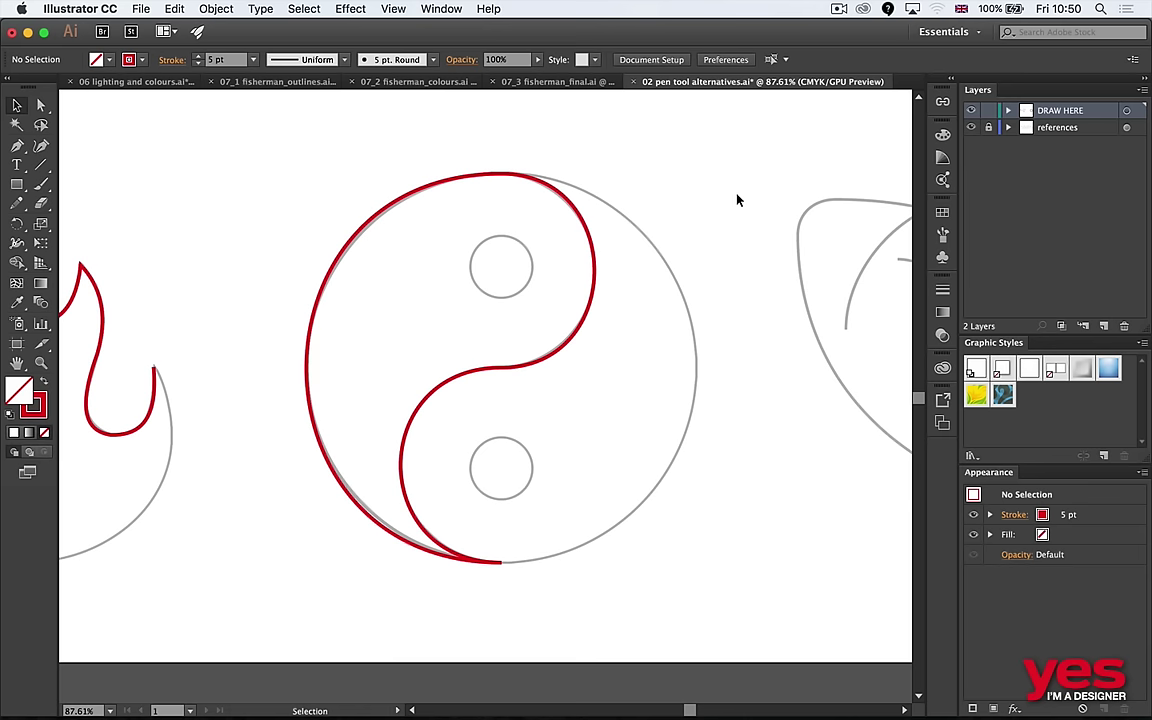
Compare the yin-yang tracing with its reference in outline view, and review the neighbouring flame and rugby ball shapes.
{"action": "key", "text": "ctrl+y"}
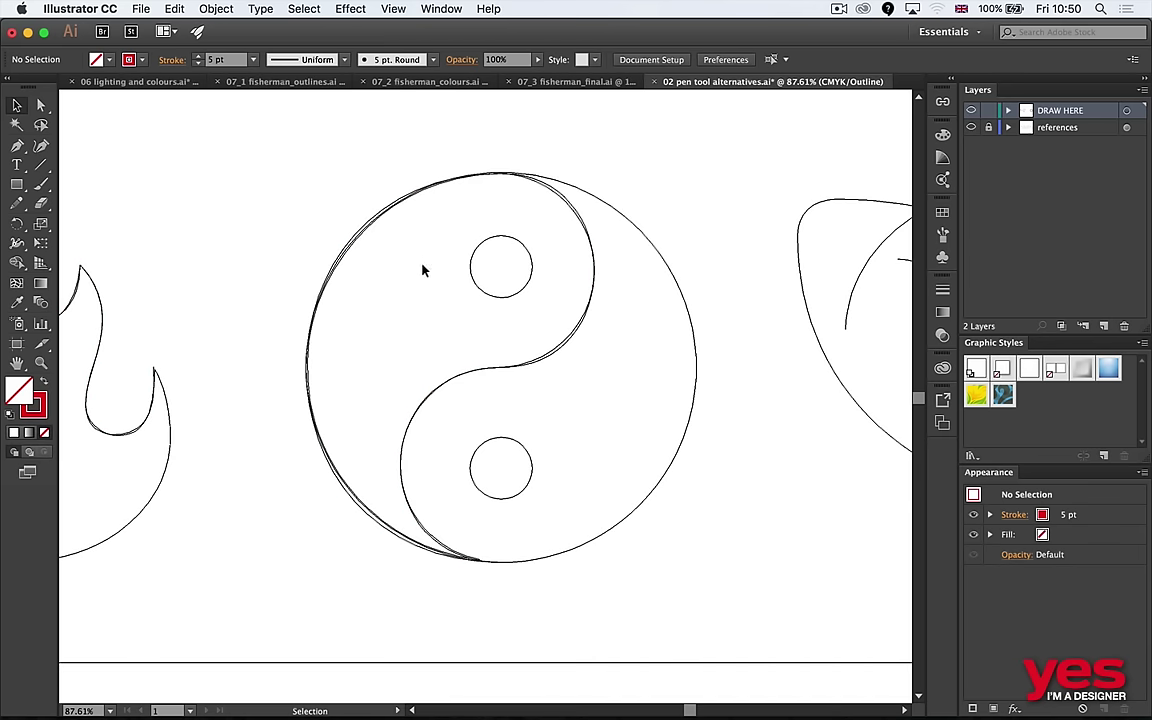
{"action": "key", "text": "ctrl+y"}
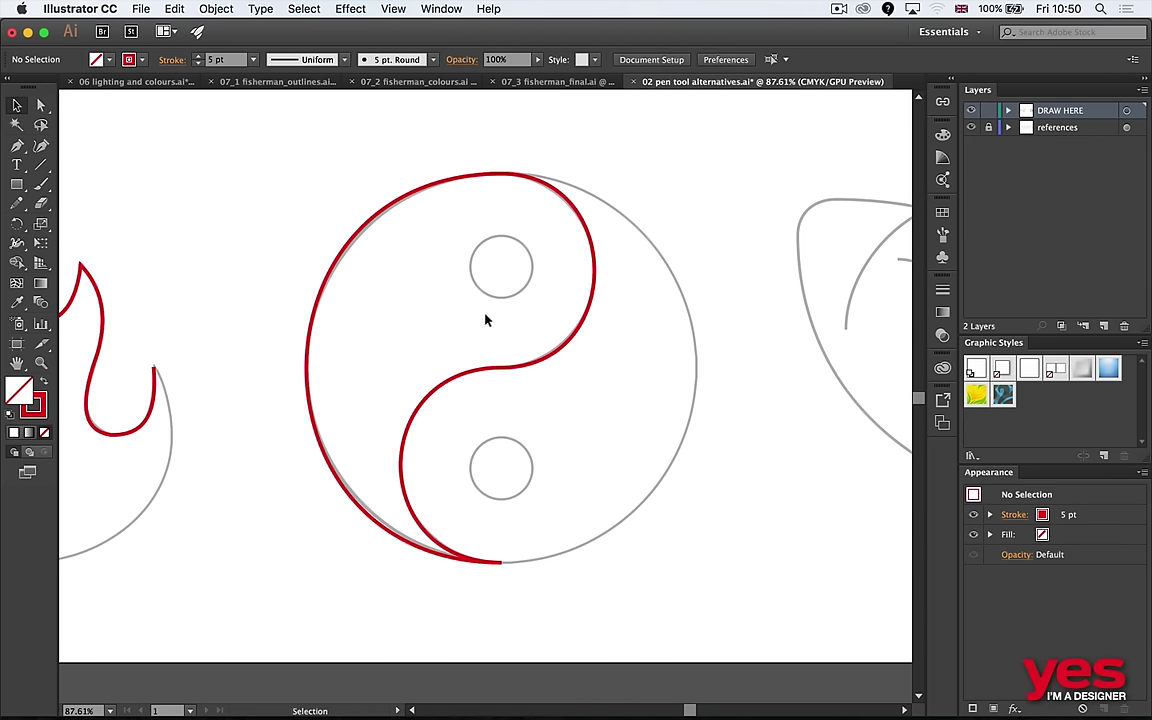
{"action": "left_click", "coordinate": [505, 369]}
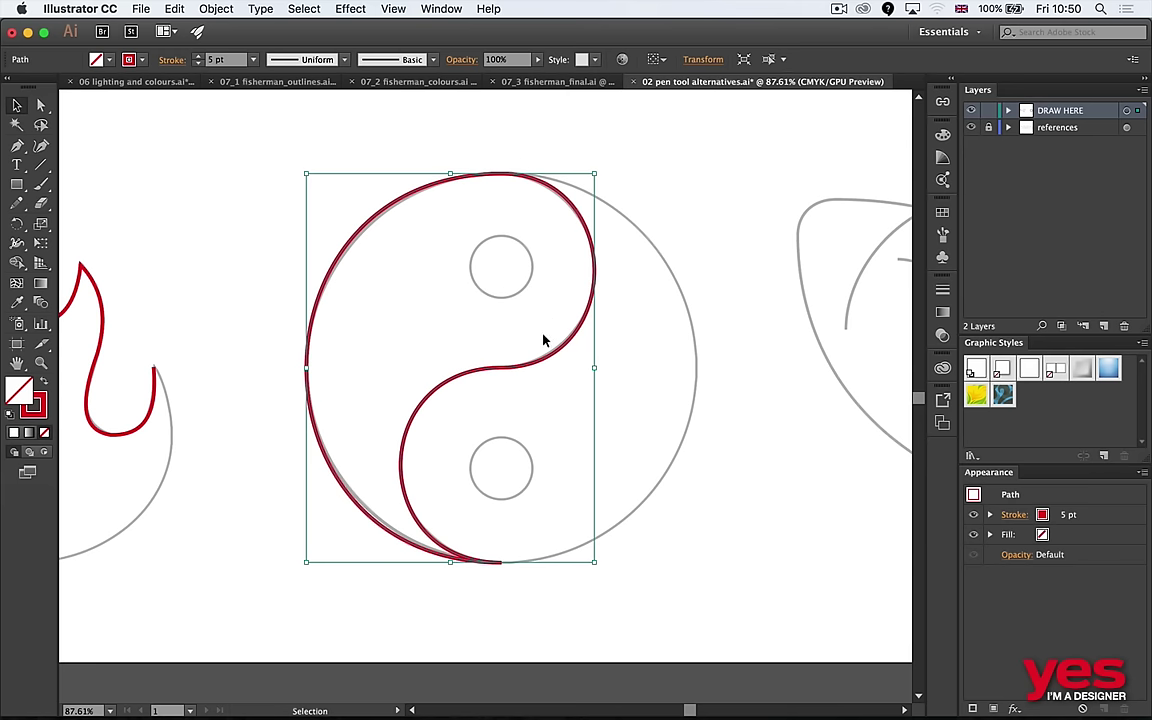
{"action": "key", "text": "space"}
{"action": "left_click_drag", "start_coordinate": [797, 275], "coordinate": [612, 321]}
{"action": "scroll", "coordinate": [285, 420], "scroll_direction": "left", "scroll_amount": 20}
{"action": "scroll", "coordinate": [650, 378], "scroll_direction": "right", "scroll_amount": 3}
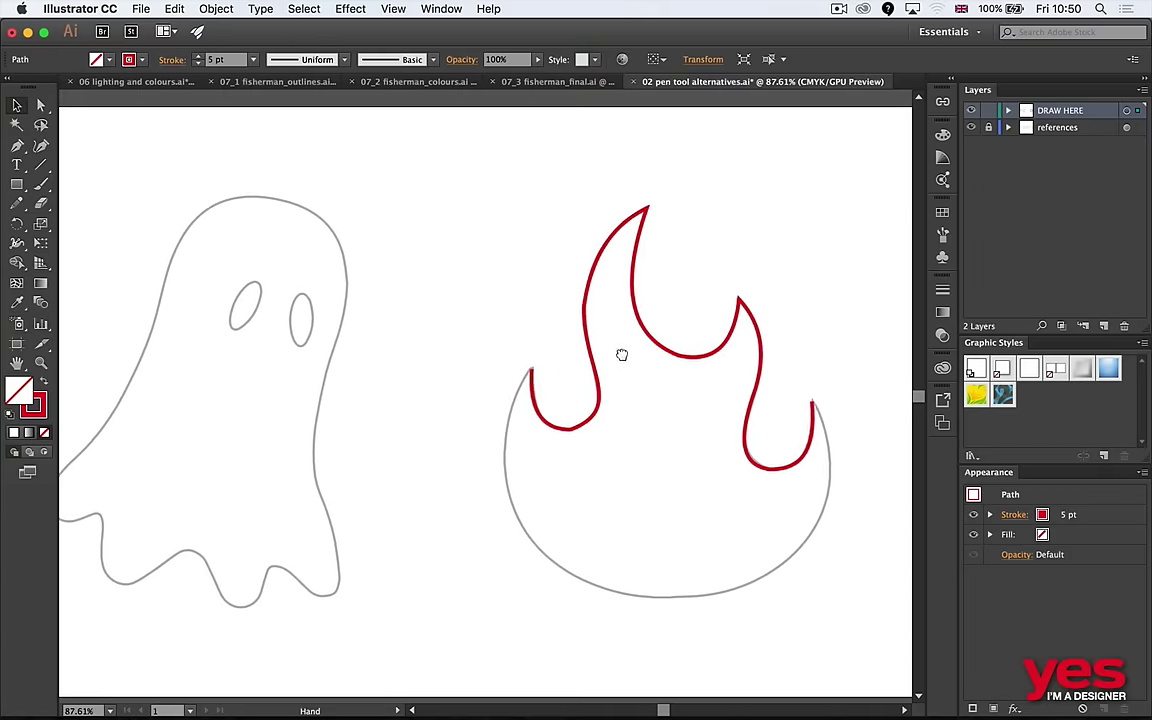
{"action": "scroll", "coordinate": [370, 339], "scroll_direction": "right", "scroll_amount": 20}
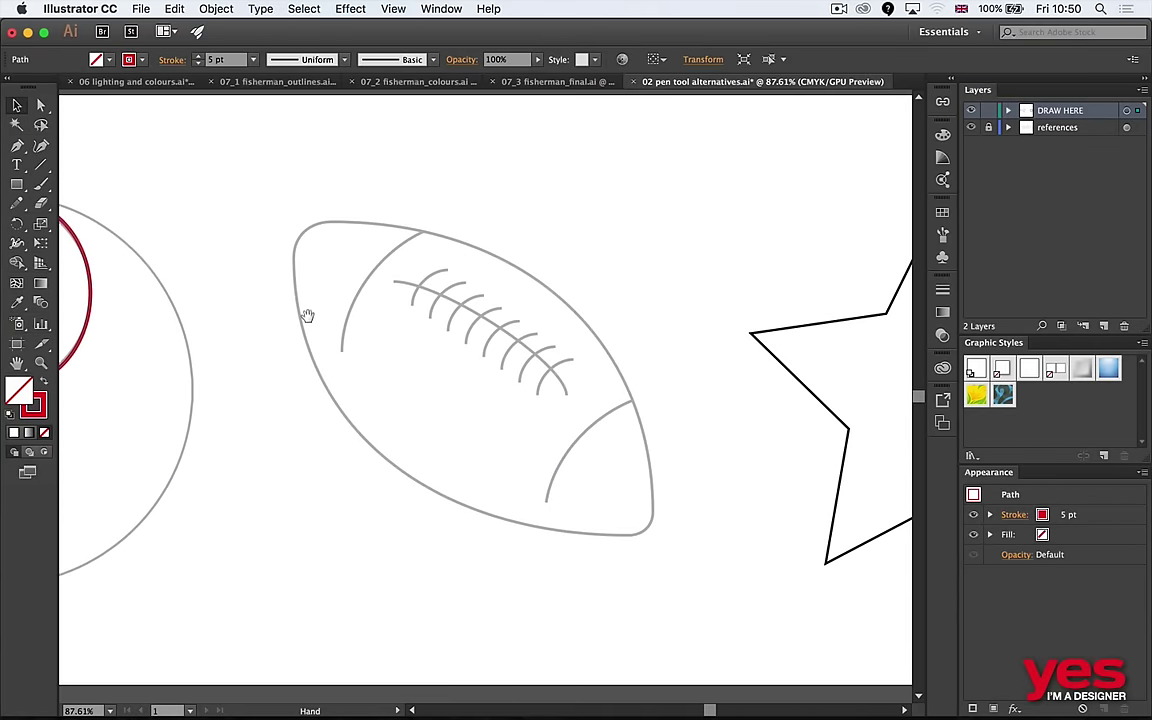
Select the whole star and round all its corners at once to a radius of about 16.11 mm.
{"action": "scroll", "coordinate": [400, 295], "scroll_direction": "right", "scroll_amount": 3}
{"action": "key", "text": "super+a"}
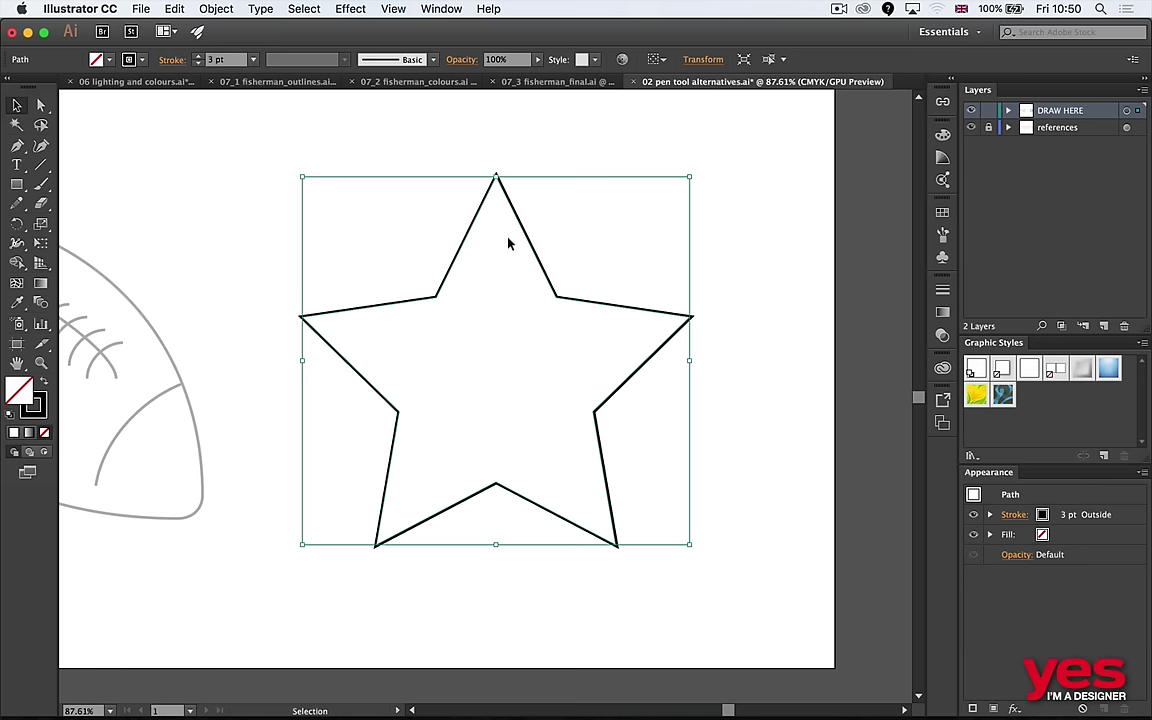
{"action": "key", "text": "a"}
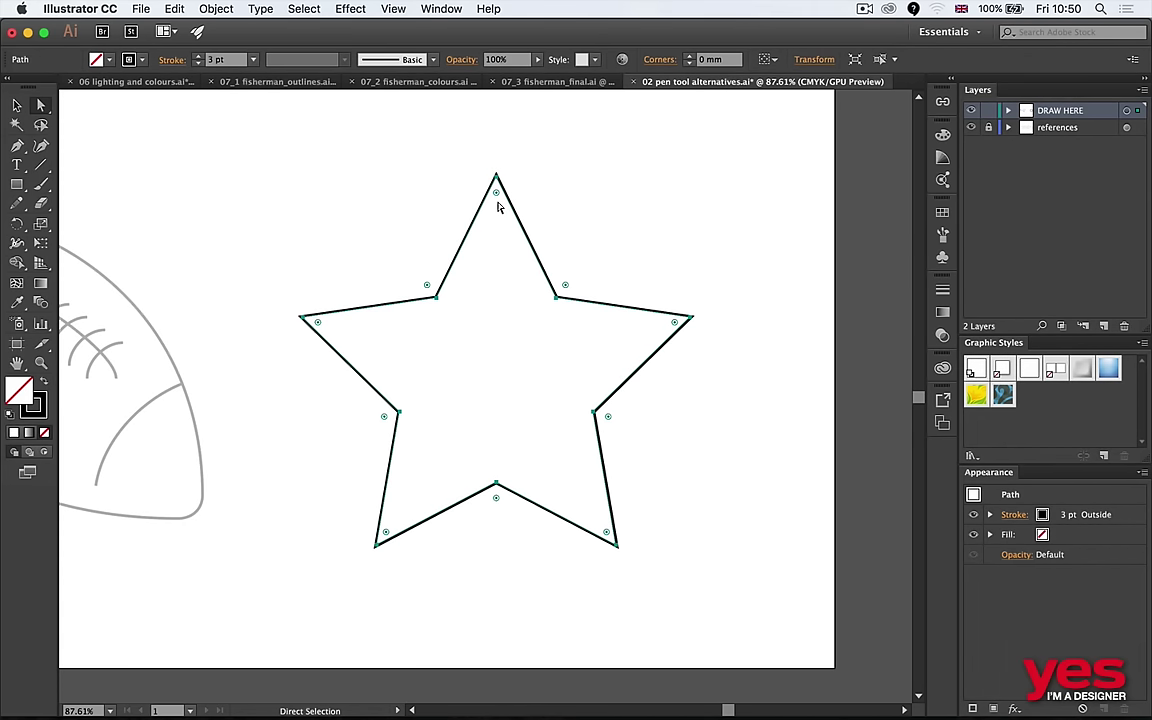
{"action": "left_click_drag", "start_coordinate": [496, 192], "coordinate": [503, 250]}
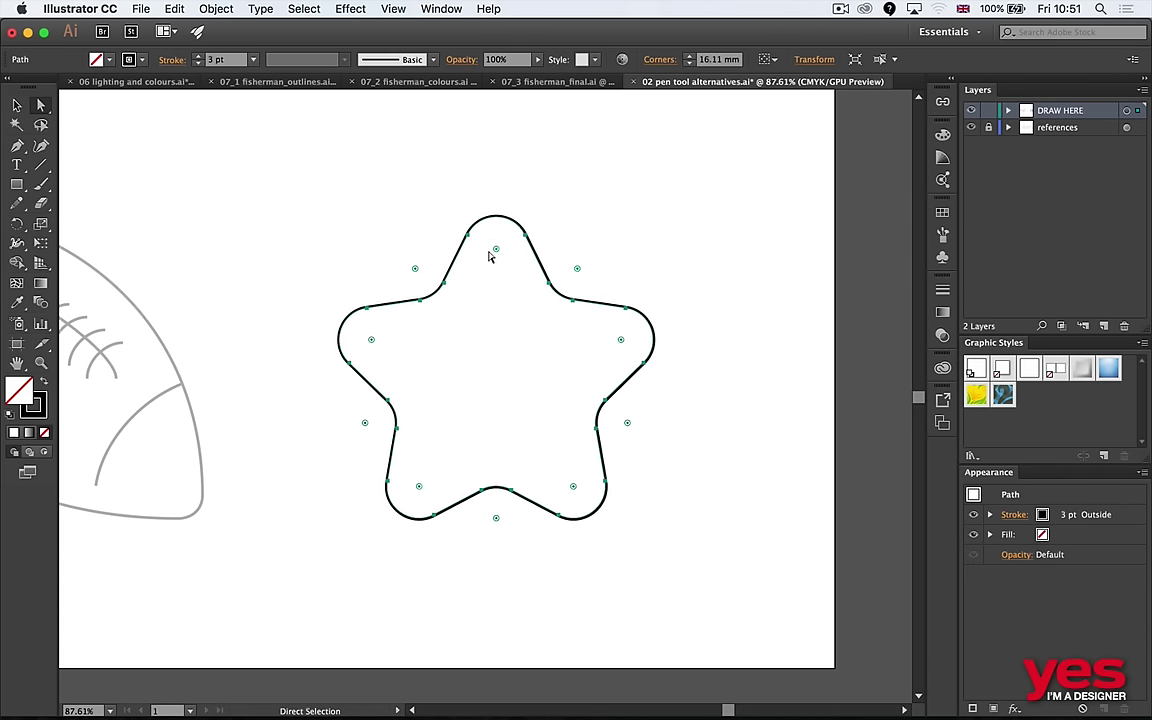
Select only the star's top point and sharpen its rounded corner to 0 mm.
{"action": "left_click_drag", "start_coordinate": [479, 170], "coordinate": [507, 316]}
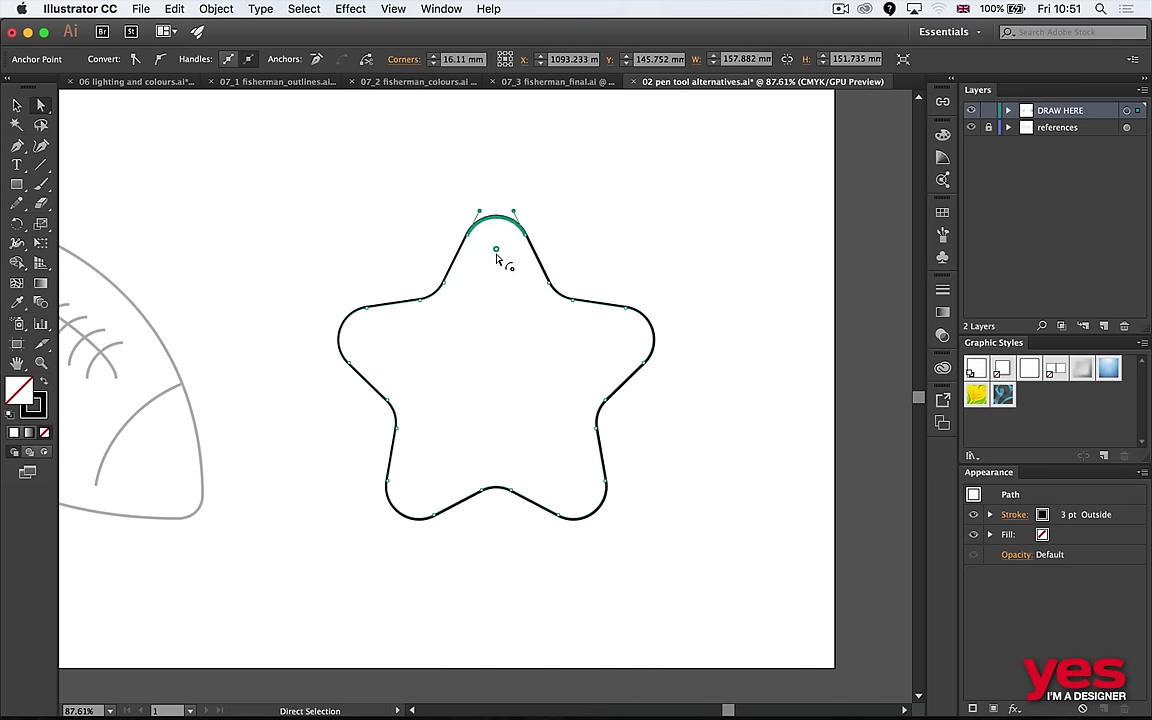
{"action": "left_click_drag", "start_coordinate": [496, 255], "coordinate": [587, 201]}
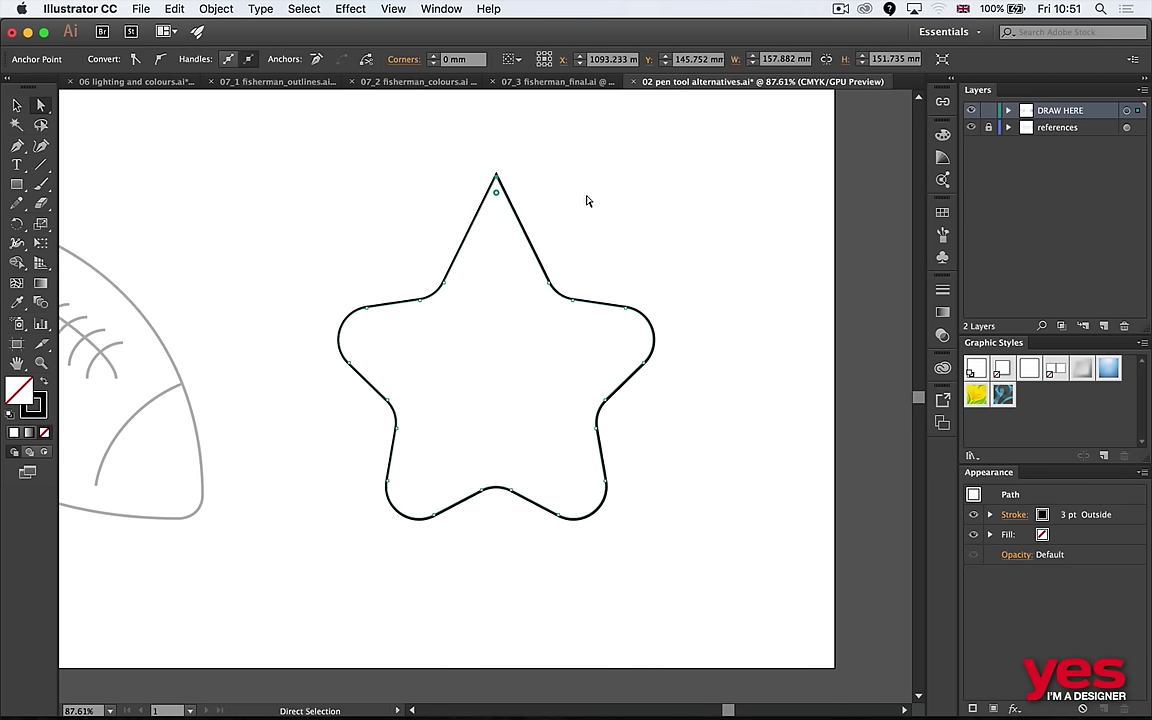
Open the corner settings for the star's top point and set its radius to 14 mm.
{"action": "double_click", "coordinate": [497, 195]}
{"action": "left_click_drag", "start_coordinate": [519, 237], "coordinate": [670, 146]}
{"action": "left_click", "coordinate": [645, 196]}
{"action": "left_click", "coordinate": [645, 196]}
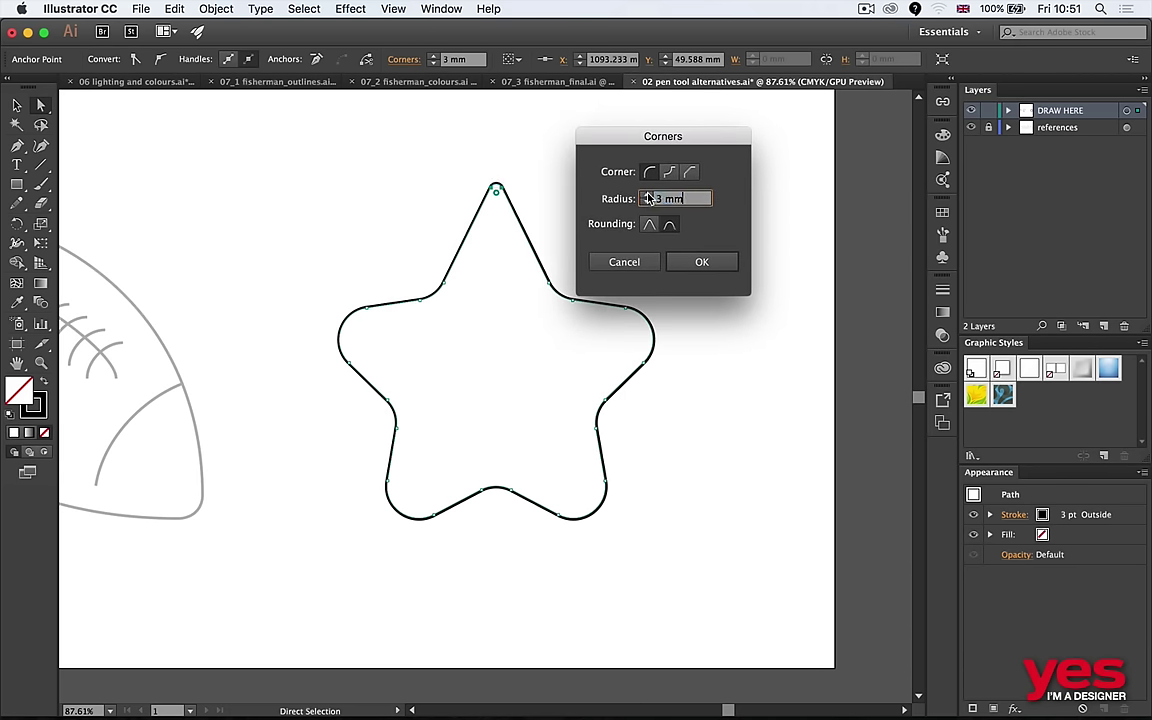
{"action": "left_click", "coordinate": [645, 196]}
{"action": "left_click", "coordinate": [645, 196]}
{"action": "left_click", "coordinate": [645, 196]}
{"action": "left_click", "coordinate": [645, 196]}
{"action": "left_click", "coordinate": [645, 196]}
{"action": "left_click", "coordinate": [645, 196]}
{"action": "left_click", "coordinate": [645, 196]}
{"action": "left_click", "coordinate": [645, 196]}
{"action": "left_click", "coordinate": [645, 196]}
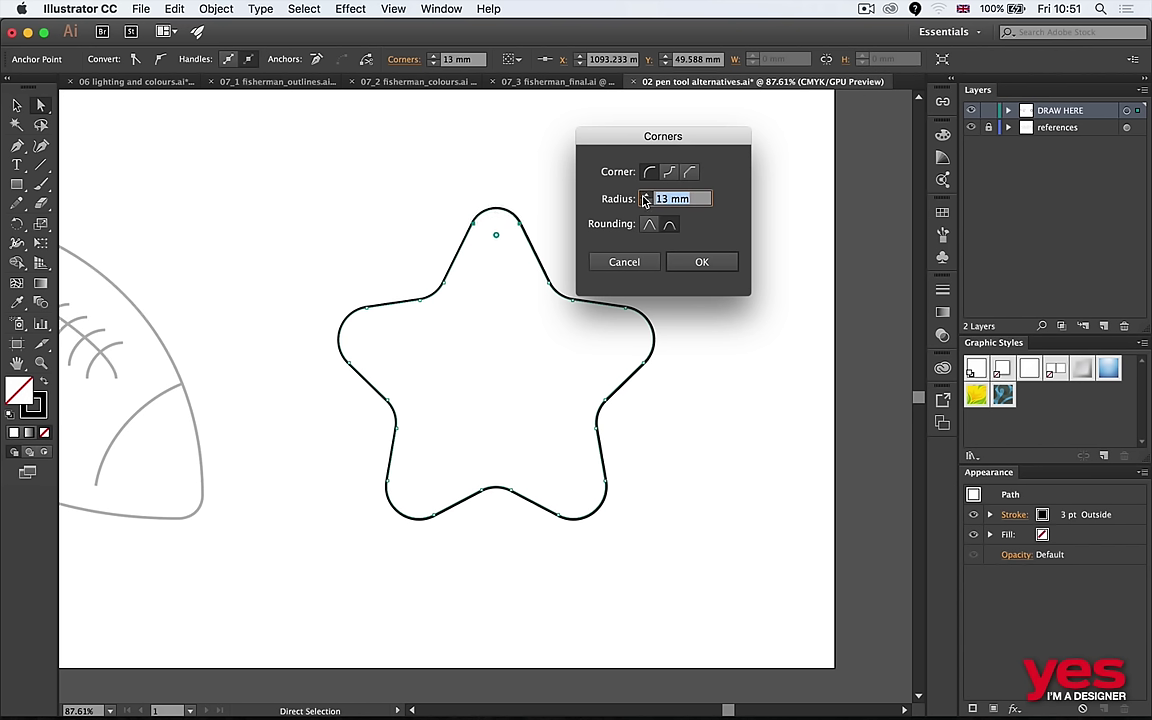
{"action": "left_click", "coordinate": [645, 196]}
Try the inverted round and chamfer styles on the star's top point, accept a round corner with absolute rounding, and deselect the star.
{"action": "left_click", "coordinate": [669, 172]}
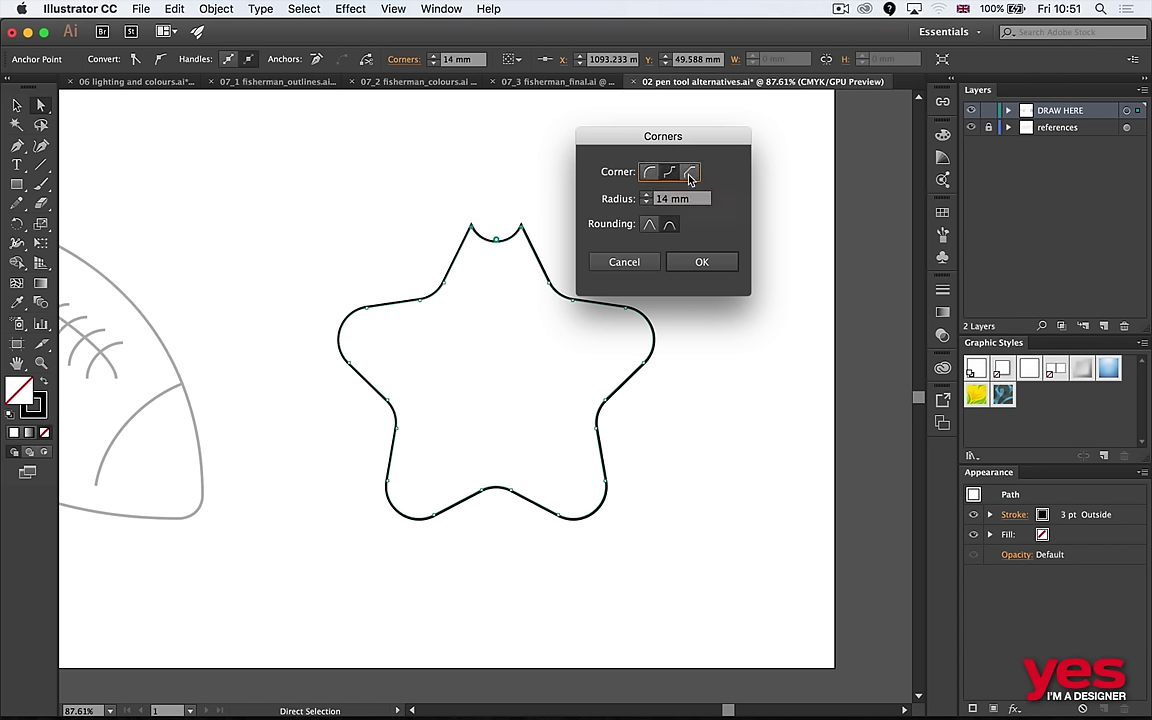
{"action": "left_click", "coordinate": [689, 174]}
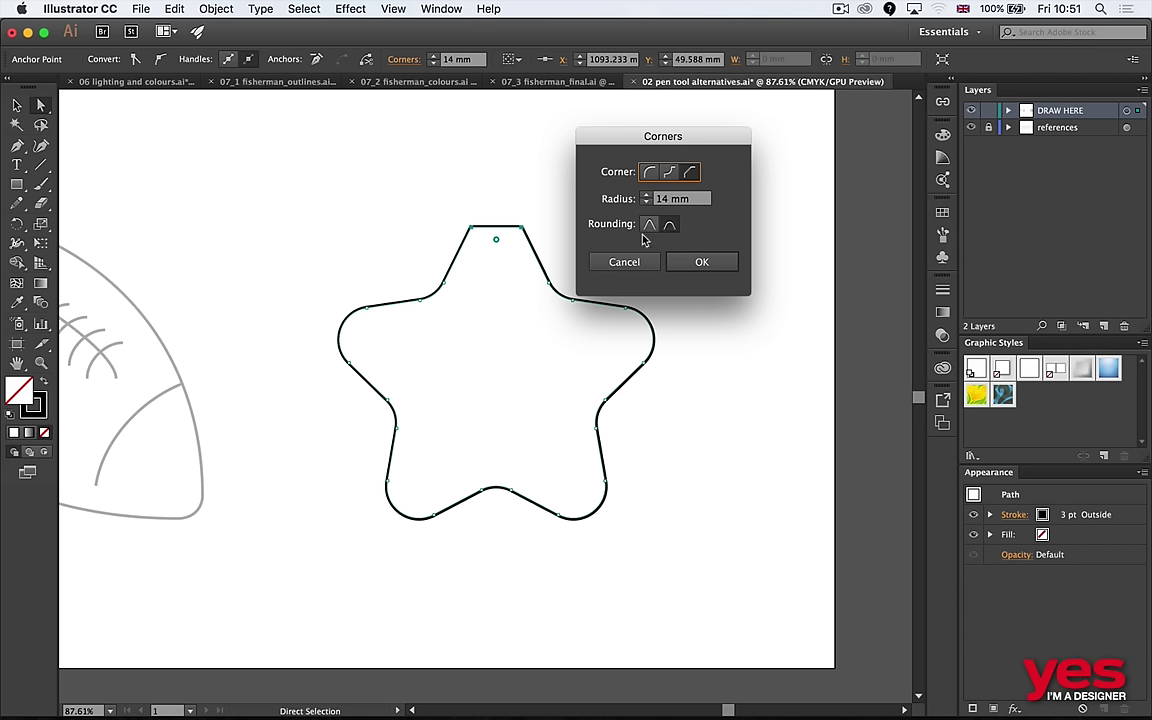
{"action": "left_click", "coordinate": [649, 173]}
{"action": "left_click", "coordinate": [649, 173]}
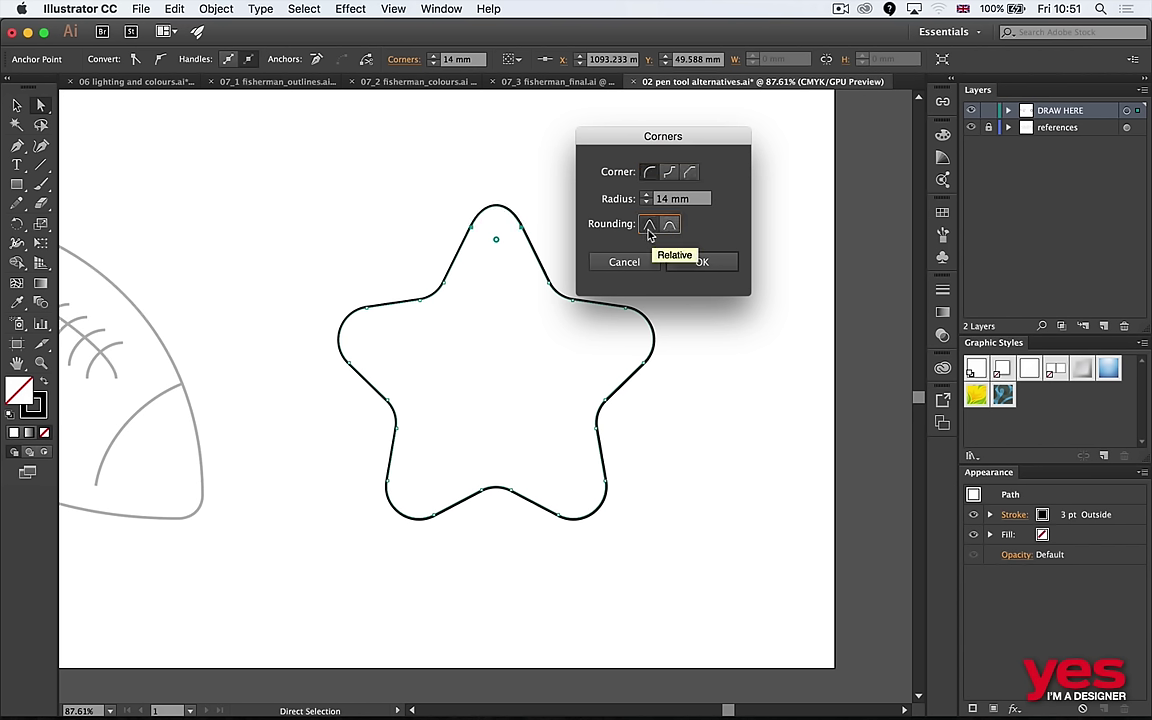
{"action": "left_click", "coordinate": [674, 231]}
{"action": "left_click", "coordinate": [702, 261]}
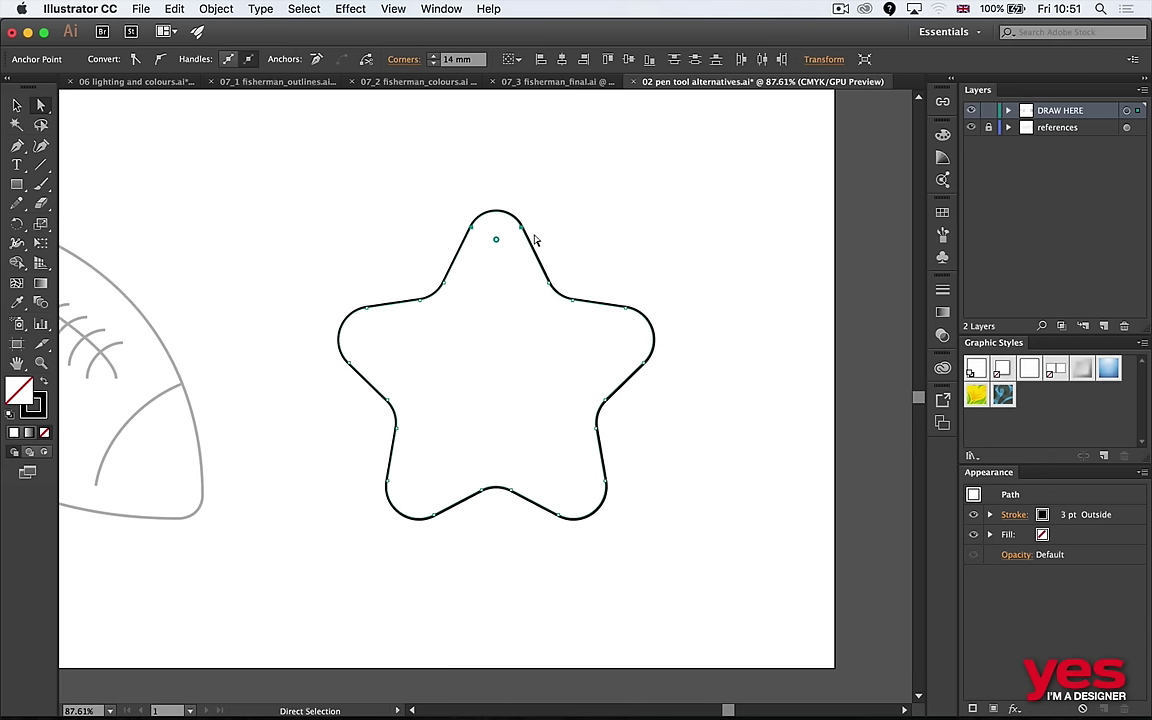
{"action": "key", "text": "v"}
{"action": "left_click", "coordinate": [717, 237]}
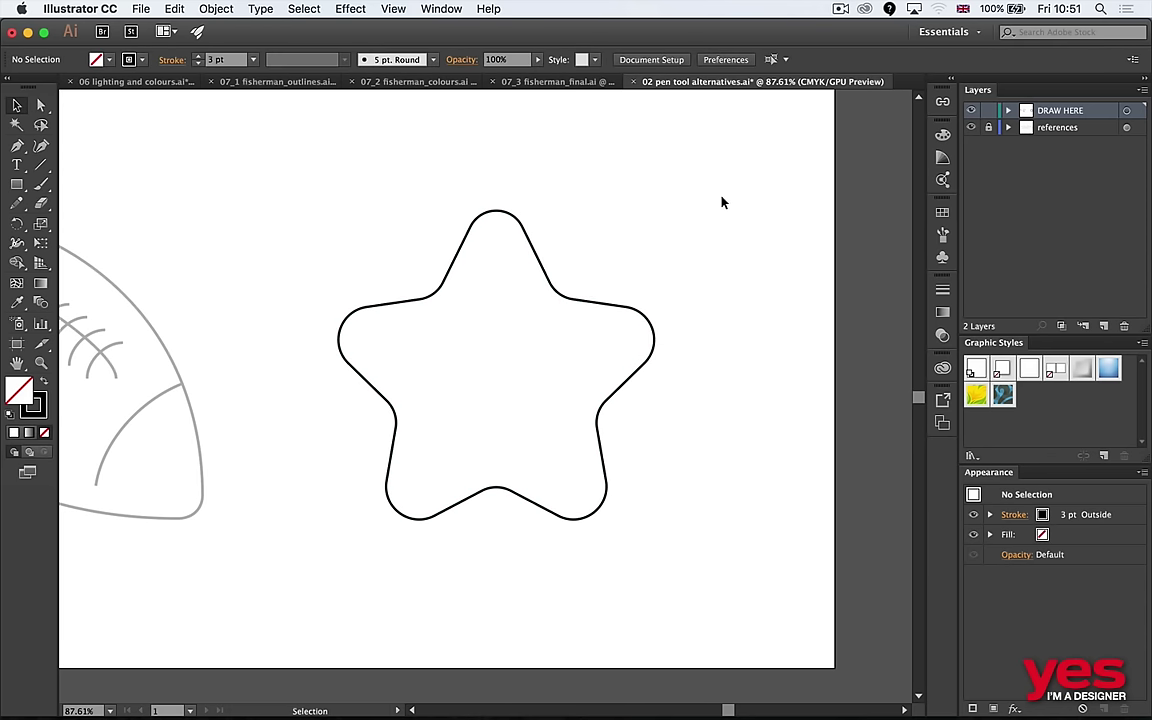
Select the whole star and fill it with the yellow swatch.
{"action": "key", "text": "a"}
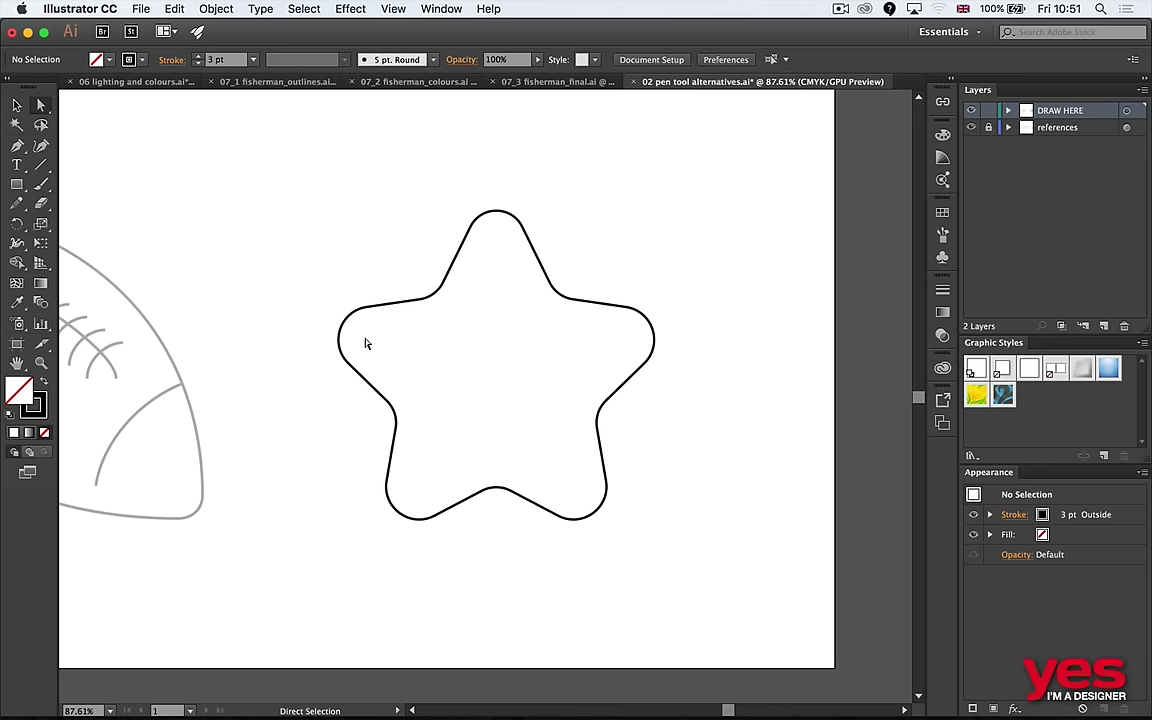
{"action": "key", "text": "v"}
{"action": "key", "text": "super+a"}
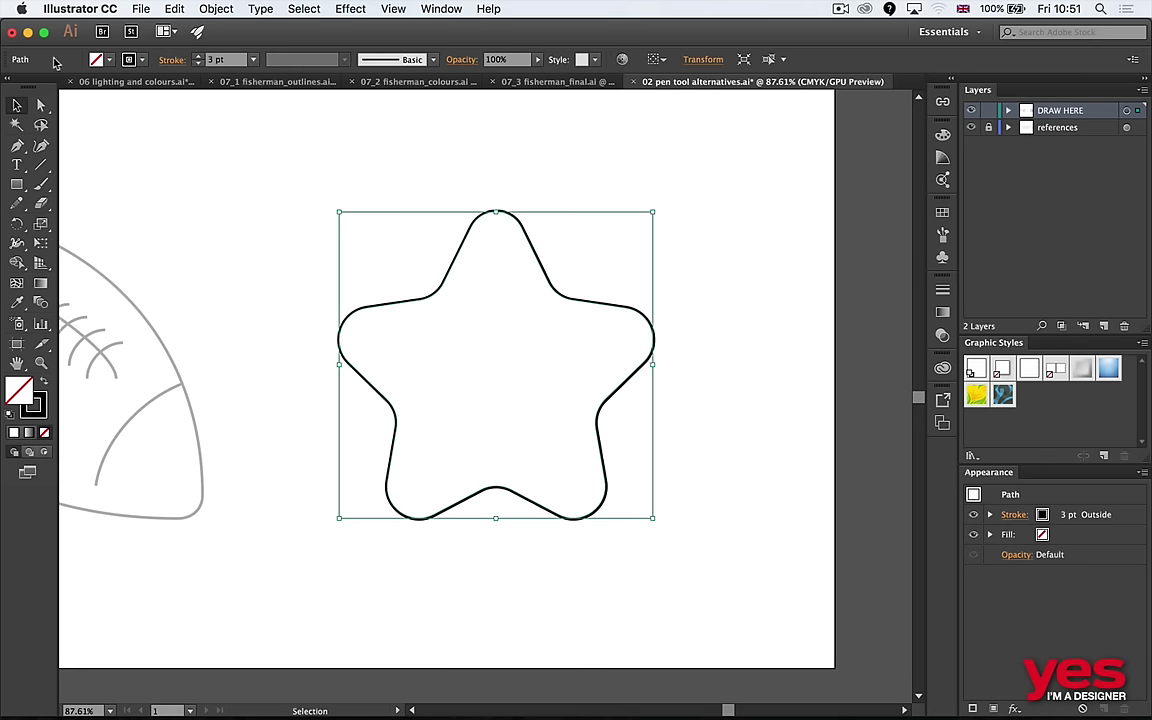
{"action": "left_click", "coordinate": [97, 59]}
{"action": "left_click", "coordinate": [66, 87]}
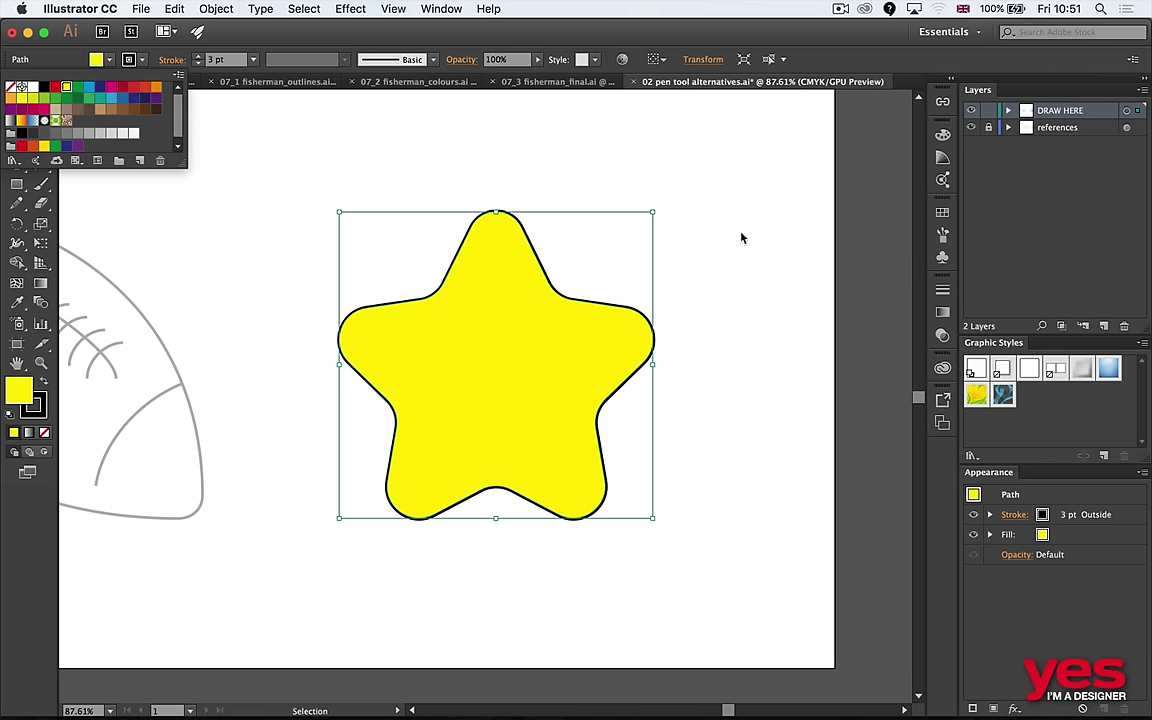
{"action": "key", "text": "Escape"}
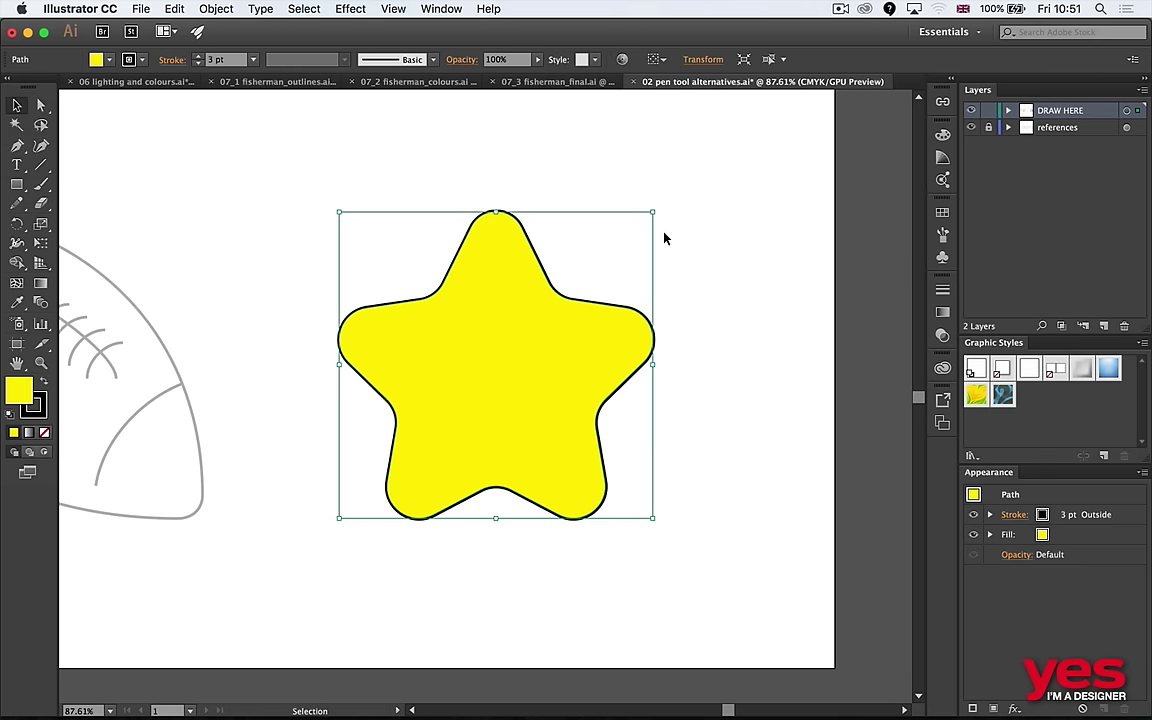
Increase the star's stroke weight to 12 pt.
{"action": "left_click", "coordinate": [198, 56]}
{"action": "left_click", "coordinate": [198, 56]}
{"action": "left_click", "coordinate": [198, 56]}
{"action": "left_click", "coordinate": [198, 56]}
{"action": "left_click", "coordinate": [198, 56]}
{"action": "left_click", "coordinate": [198, 56]}
{"action": "left_click", "coordinate": [198, 56]}
{"action": "left_click", "coordinate": [198, 56]}
{"action": "left_click", "coordinate": [198, 56]}
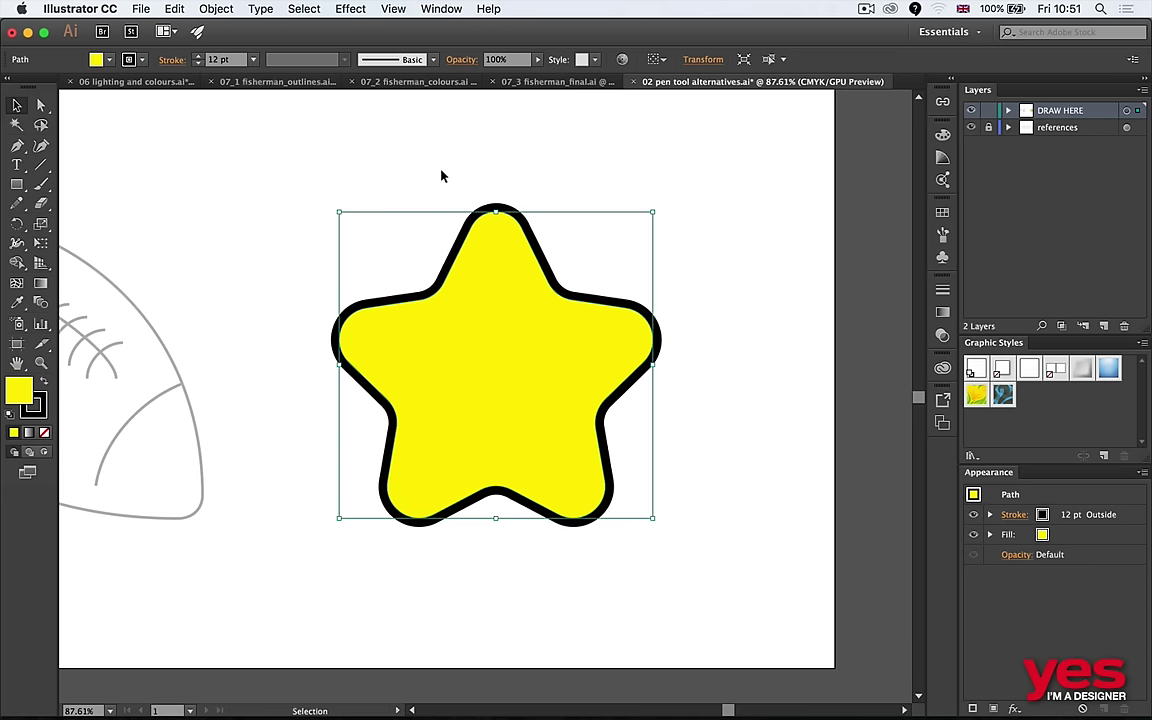
Sharpen the corners of the star's top point, two side points and the inner corners between them to 0 mm, and deselect the star.
{"action": "key", "text": "a"}
{"action": "mouse_move", "coordinate": [497, 243]}
{"action": "left_mouse_down"}
{"action": "mouse_move", "coordinate": [489, 211]}
{"action": "mouse_move", "coordinate": [512, 168]}
{"action": "mouse_move", "coordinate": [497, 245]}
{"action": "left_mouse_up"}
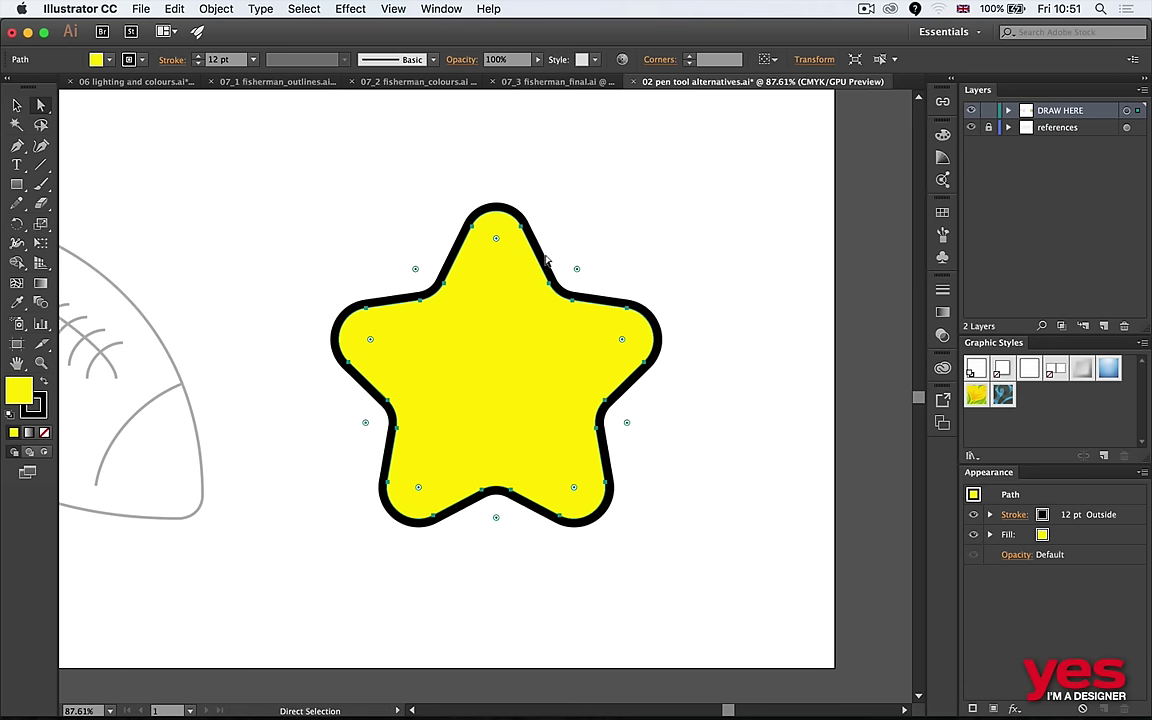
{"action": "left_click_drag", "start_coordinate": [373, 193], "coordinate": [594, 352]}
{"action": "left_click_drag", "start_coordinate": [496, 240], "coordinate": [520, 150]}
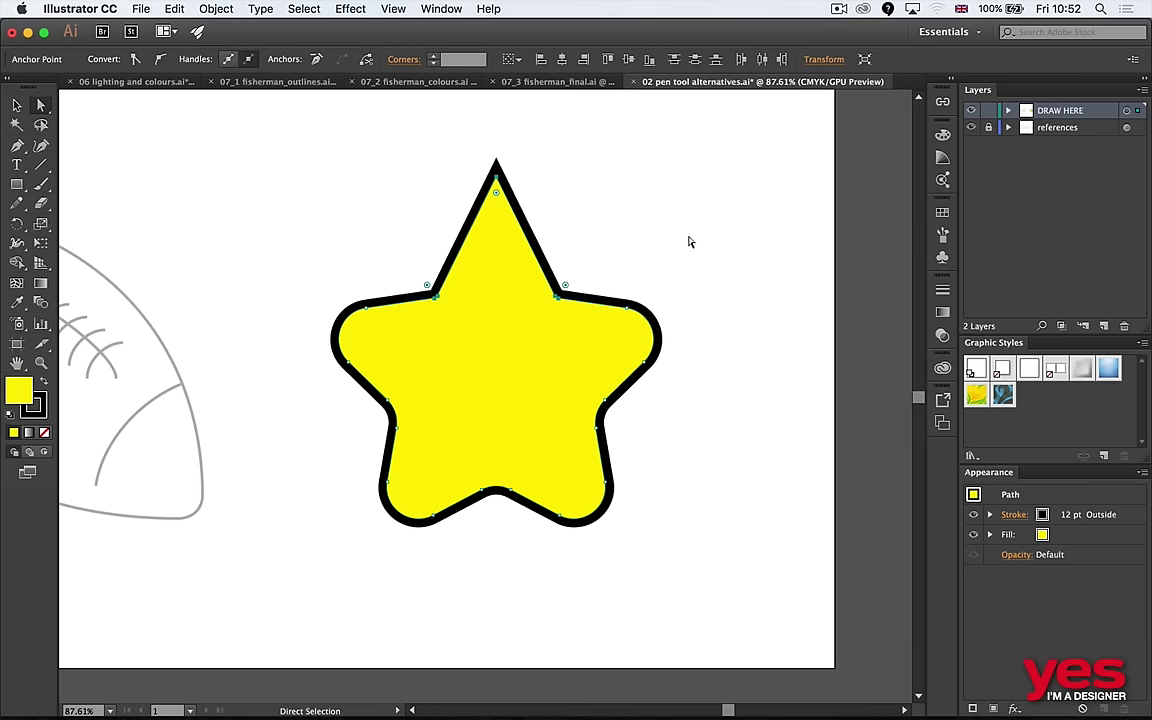
{"action": "left_click_drag", "start_coordinate": [279, 137], "coordinate": [786, 317]}
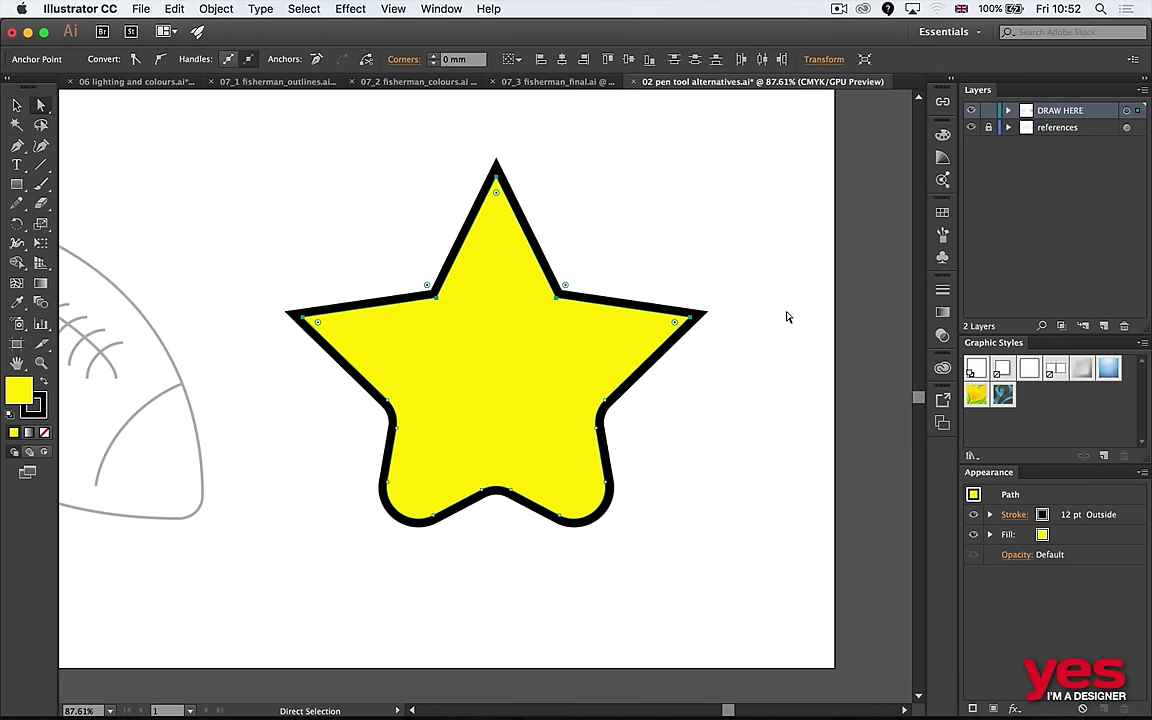
{"action": "left_click", "coordinate": [786, 317]}
{"action": "key", "text": "v"}
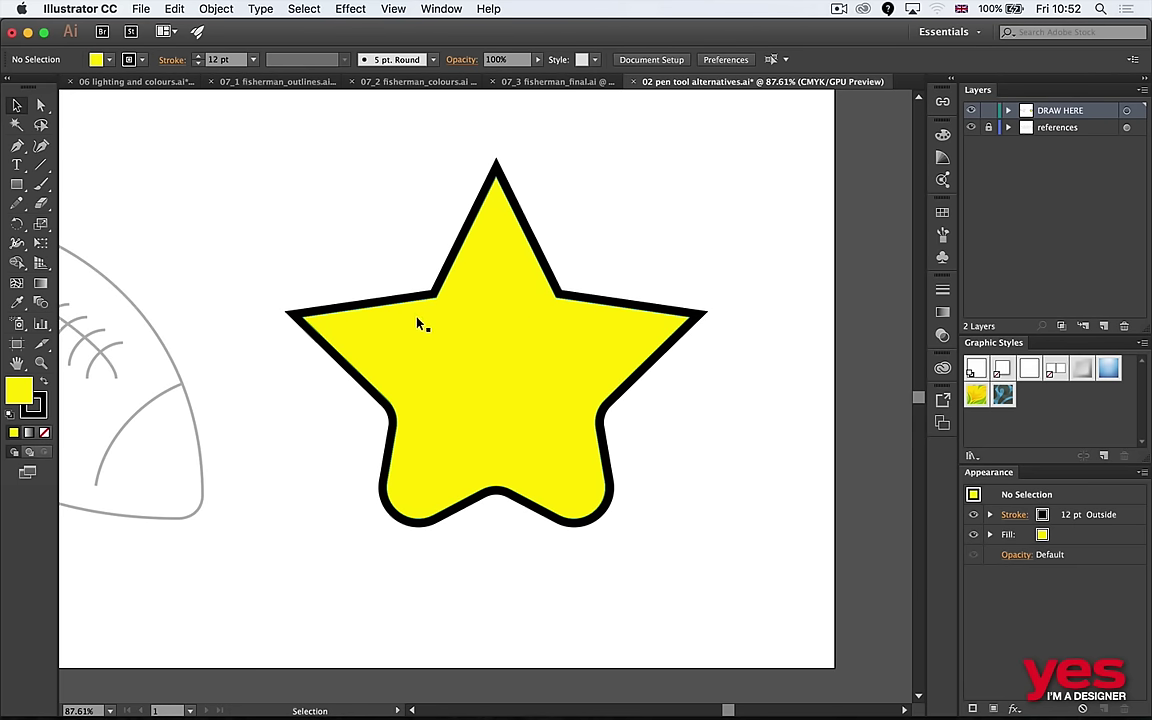
Switch to Adobe Bridge and open the file 03 symmetry.ai in Illustrator.
{"action": "key", "text": "super+Tab"}
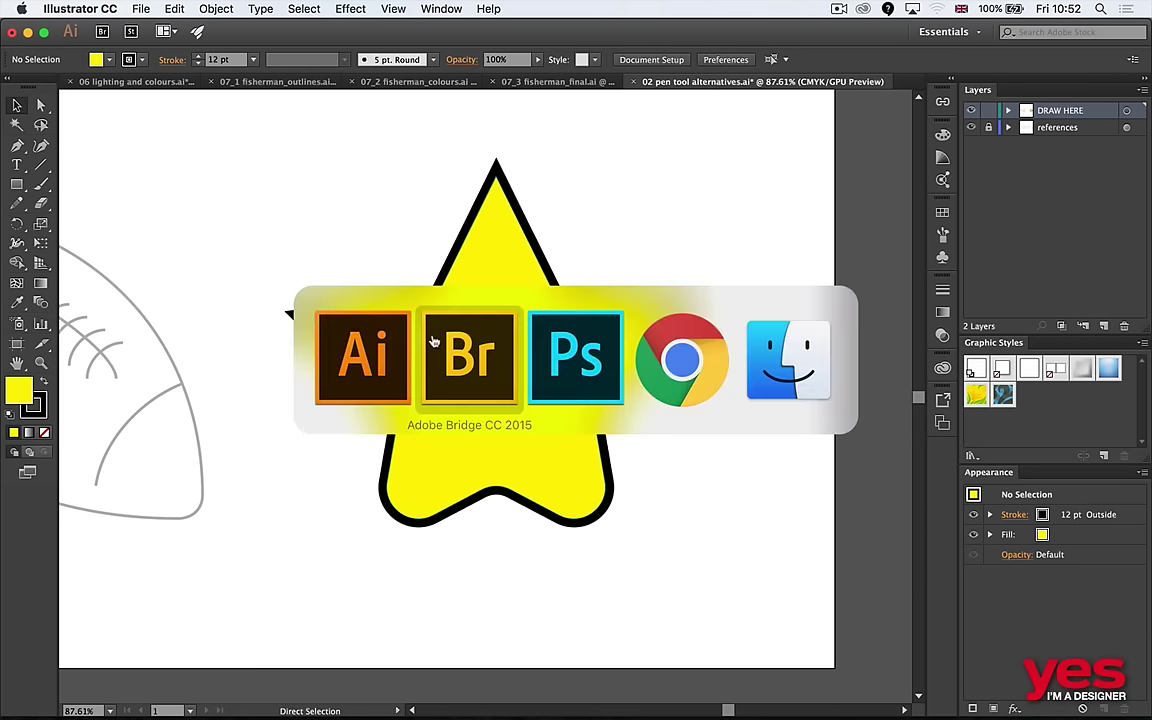
{"action": "left_click", "coordinate": [465, 359]}
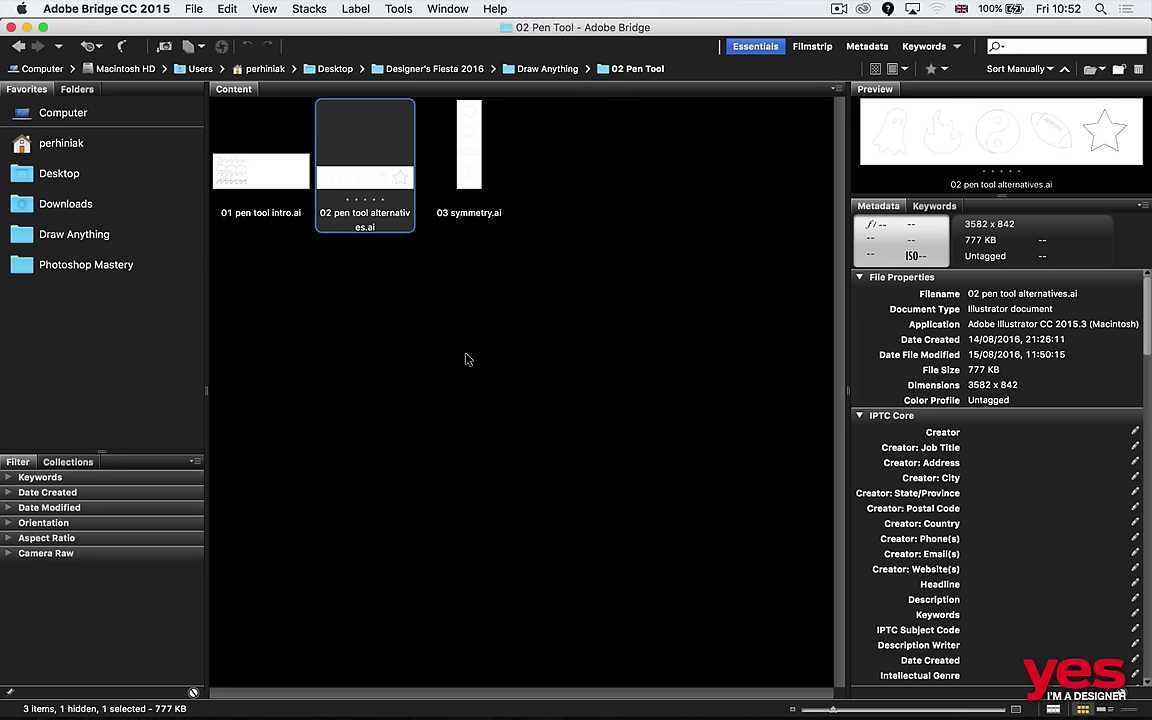
{"action": "key", "text": "Right"}
{"action": "key", "text": "super+o"}
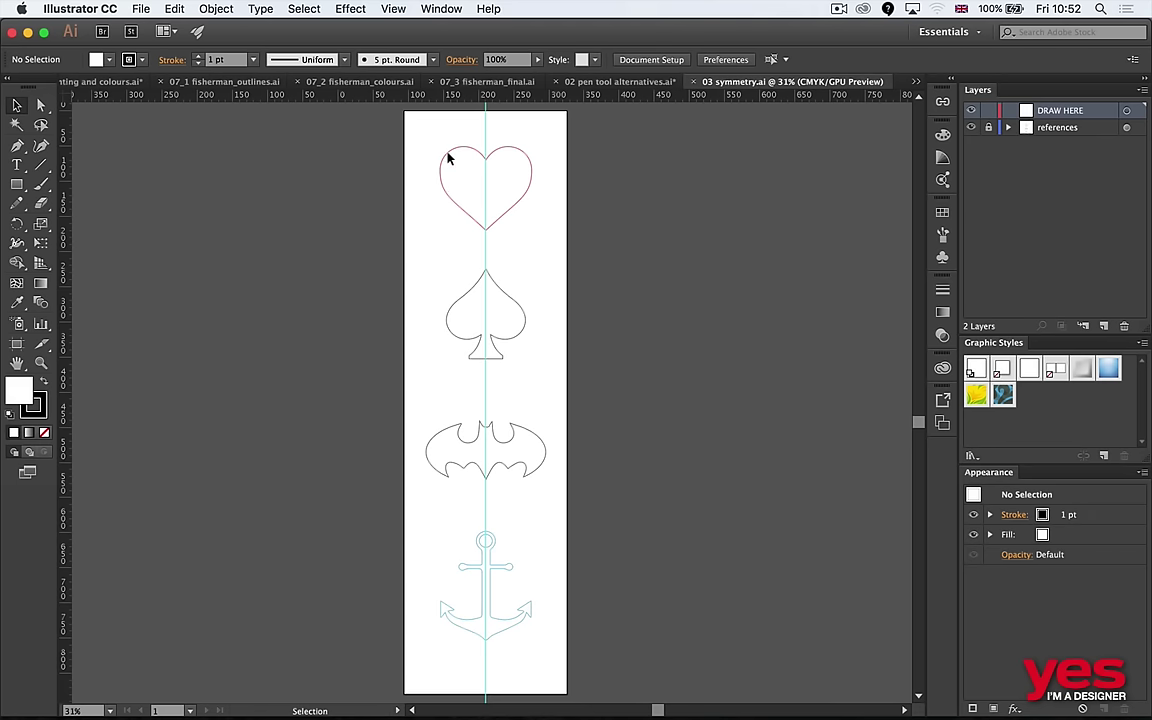
Examine the heart and spade reference shapes and how the vertical centre guide divides them into symmetrical halves.
{"action": "key", "text": "z"}
{"action": "left_click_drag", "start_coordinate": [420, 124], "coordinate": [674, 267]}
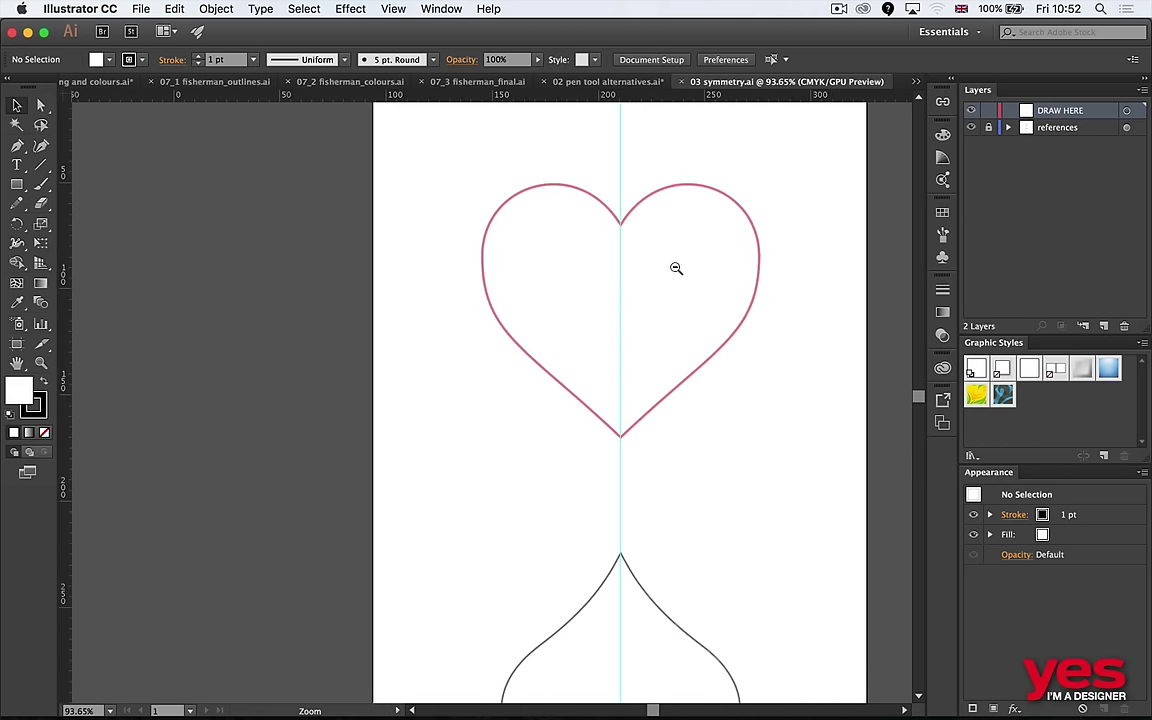
{"action": "key", "text": "v"}
{"action": "scroll", "coordinate": [640, 355], "scroll_direction": "right", "scroll_amount": 5}
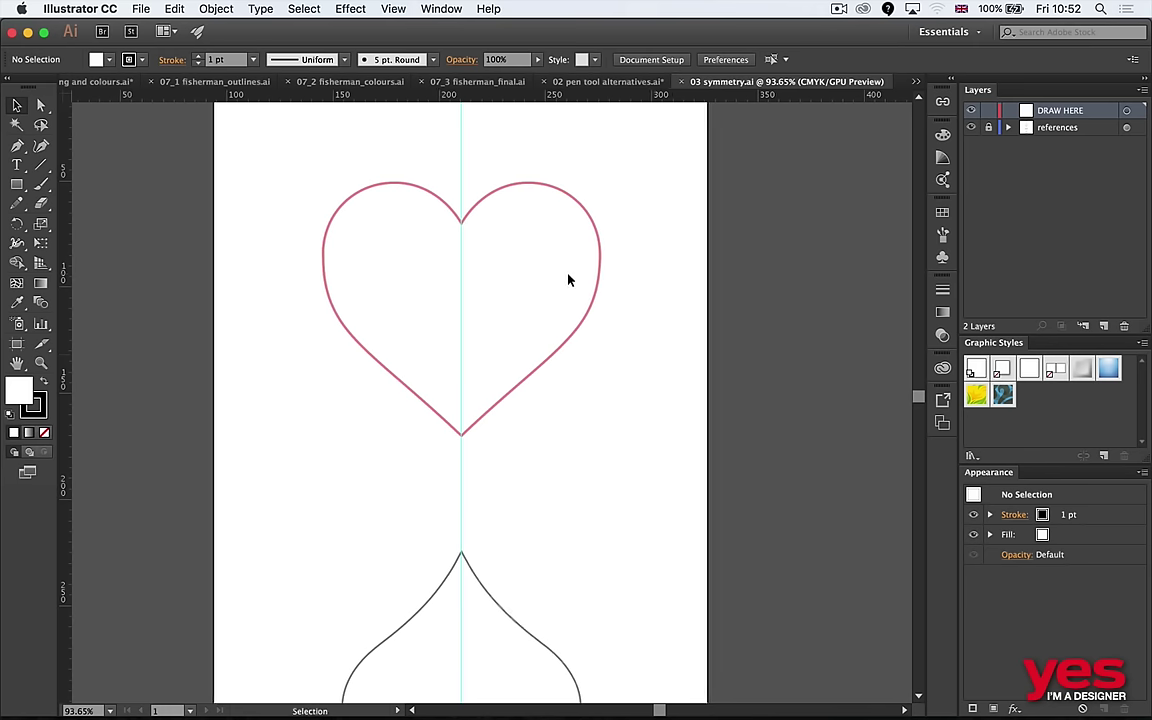
{"action": "scroll", "coordinate": [520, 512], "scroll_direction": "down", "scroll_amount": 5}
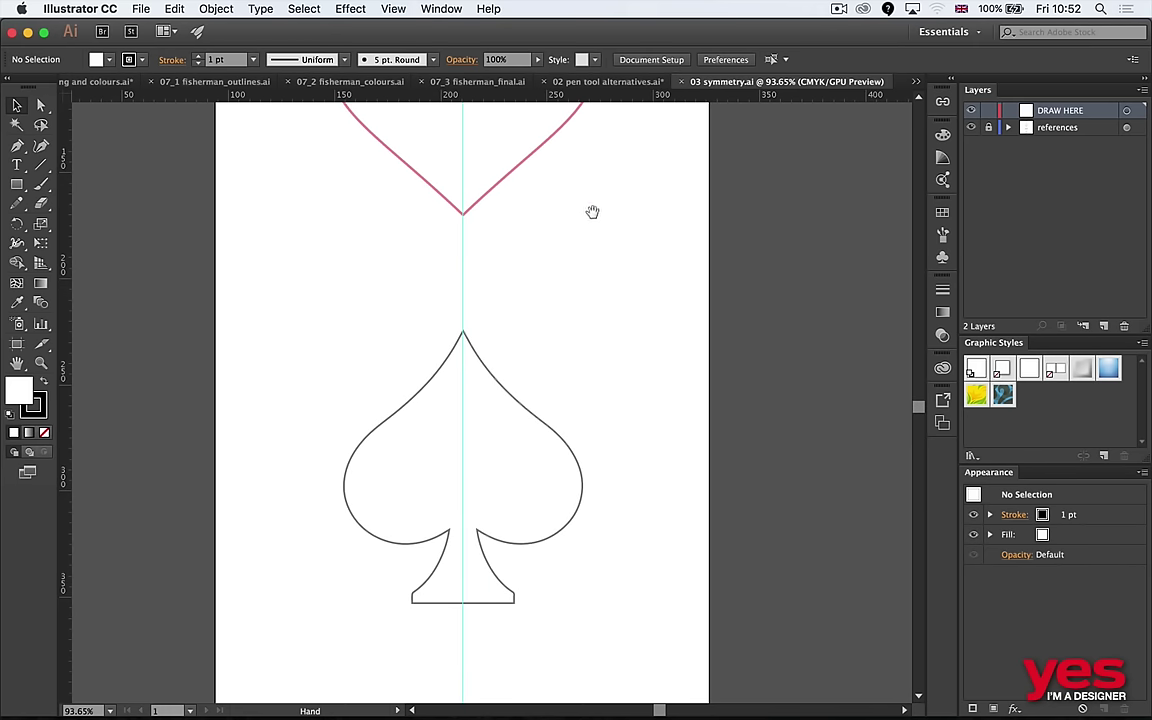
{"action": "scroll", "coordinate": [591, 213], "scroll_direction": "up", "scroll_amount": 6}
{"action": "scroll", "coordinate": [591, 213], "scroll_direction": "left", "scroll_amount": 2}
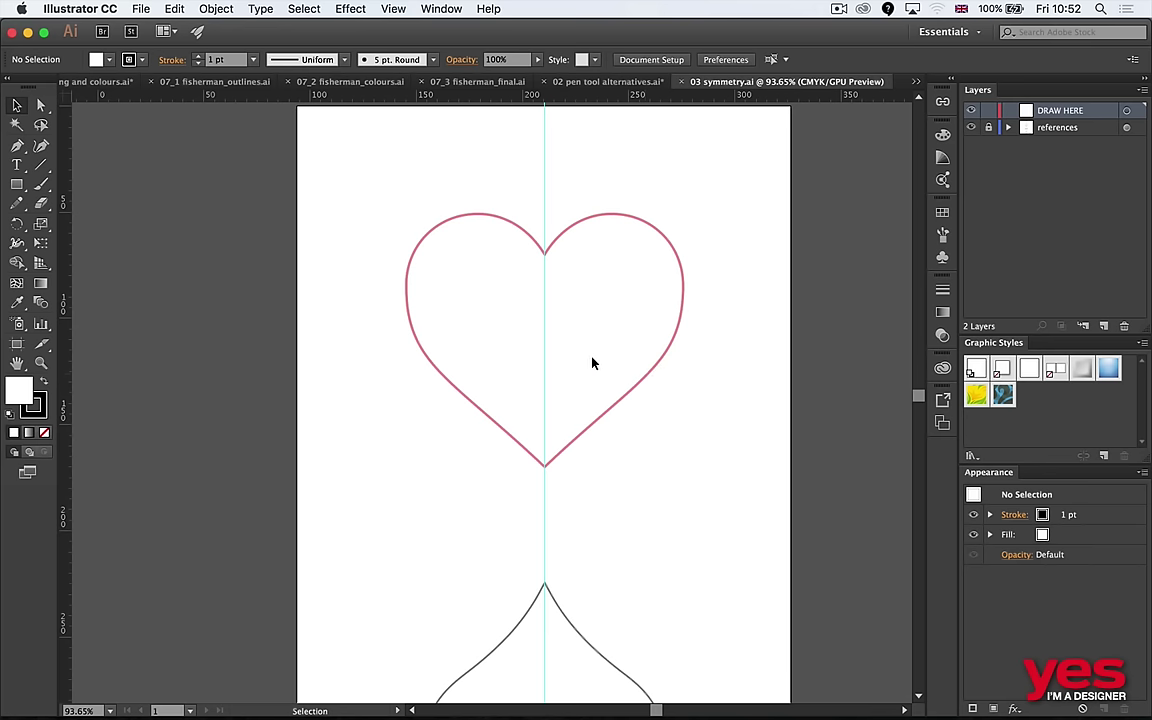
Draw a freehand heart about 114 mm wide and 97 mm high with the Pen tool on the empty canvas beside the artboard.
{"action": "key", "text": "p"}
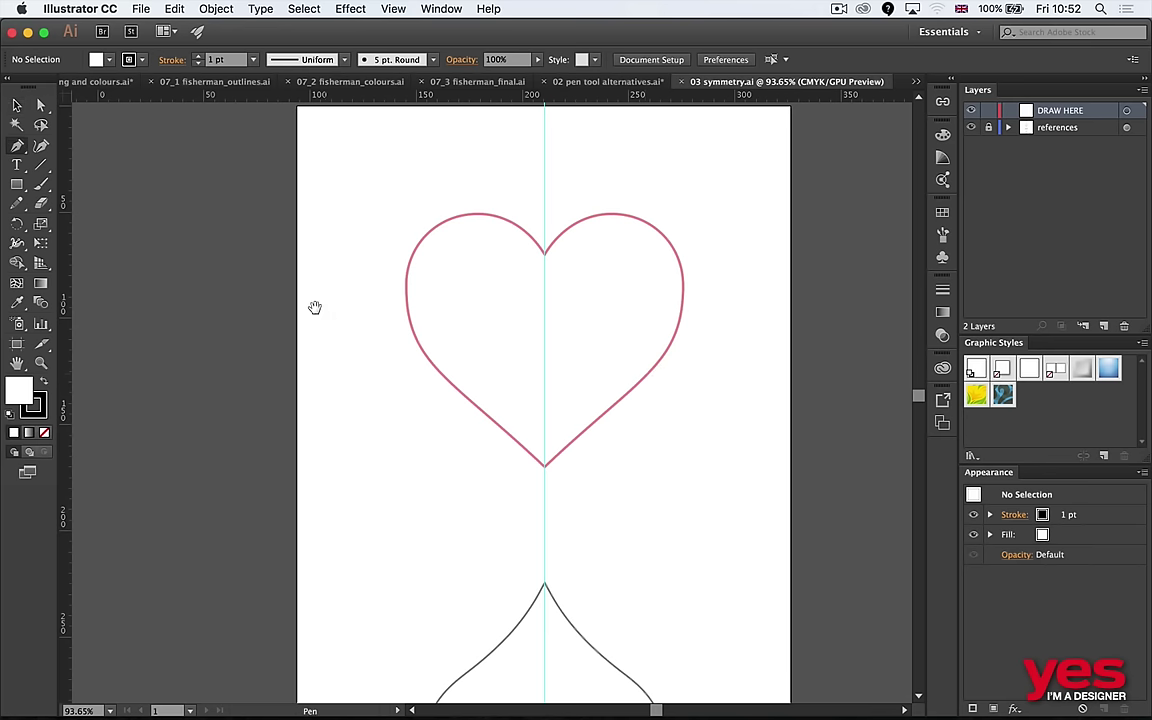
{"action": "left_click_drag", "start_coordinate": [316, 309], "coordinate": [687, 327]}
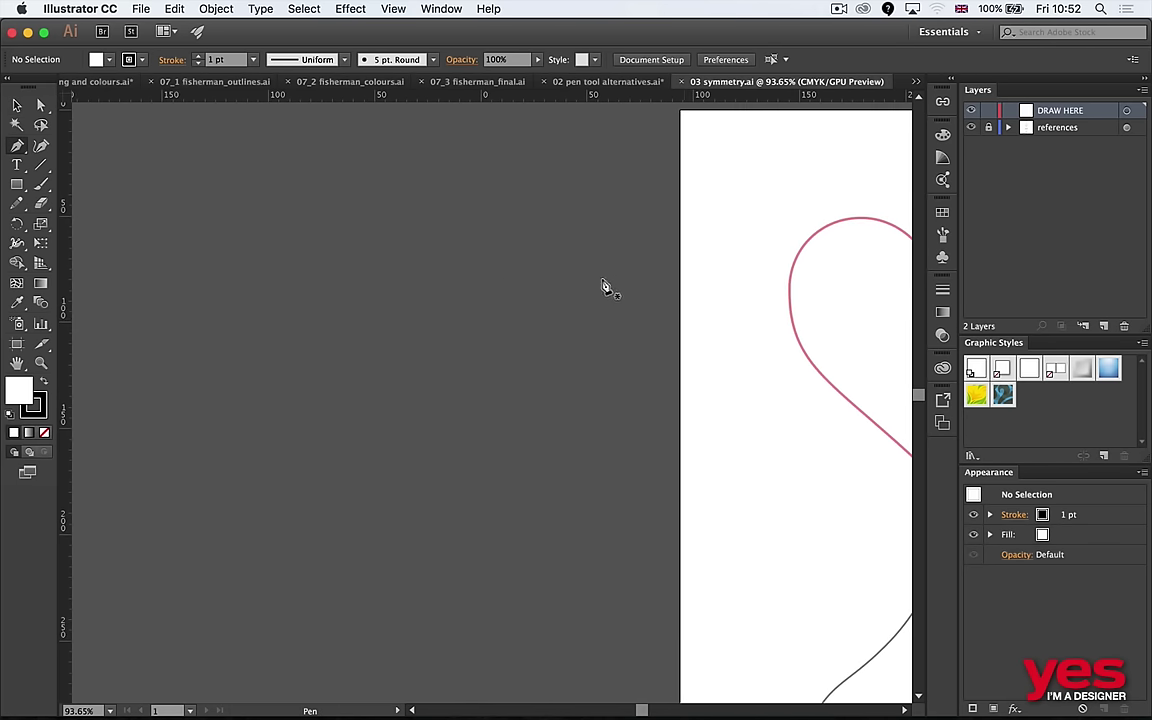
{"action": "left_click_drag", "start_coordinate": [604, 283], "coordinate": [244, 314]}
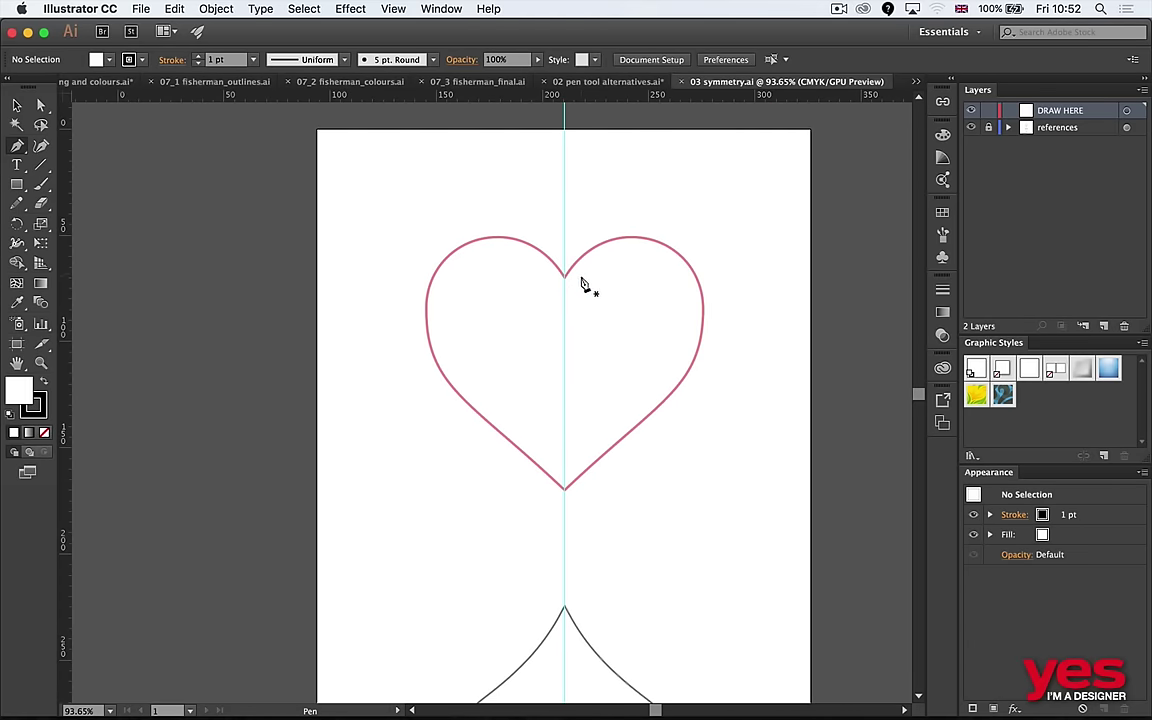
{"action": "left_click_drag", "start_coordinate": [309, 321], "coordinate": [590, 314]}
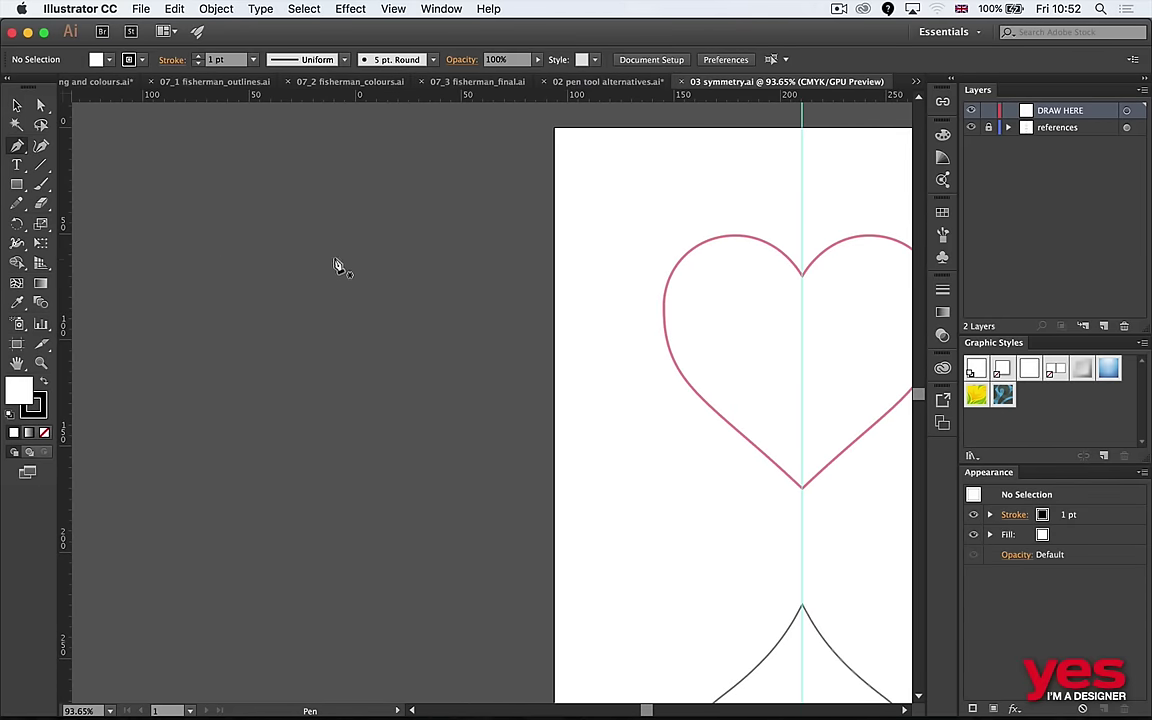
{"action": "left_click_drag", "start_coordinate": [370, 306], "coordinate": [410, 355]}
{"action": "mouse_move", "coordinate": [410, 355]}
{"action": "left_mouse_down"}
{"action": "mouse_move", "coordinate": [442, 270]}
{"action": "mouse_move", "coordinate": [458, 159]}
{"action": "mouse_move", "coordinate": [437, 154]}
{"action": "mouse_move", "coordinate": [426, 157]}
{"action": "mouse_move", "coordinate": [434, 185]}
{"action": "mouse_move", "coordinate": [407, 344]}
{"action": "left_mouse_up"}
{"action": "left_click", "coordinate": [426, 165]}
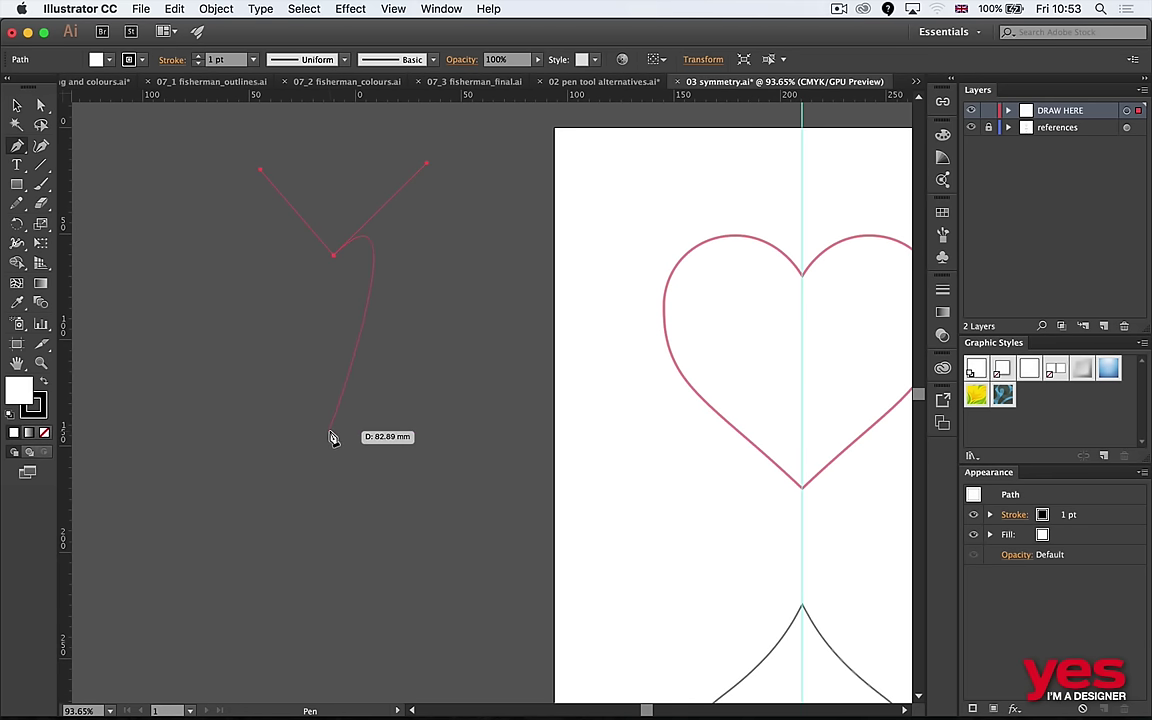
{"action": "left_click_drag", "start_coordinate": [333, 431], "coordinate": [99, 560]}
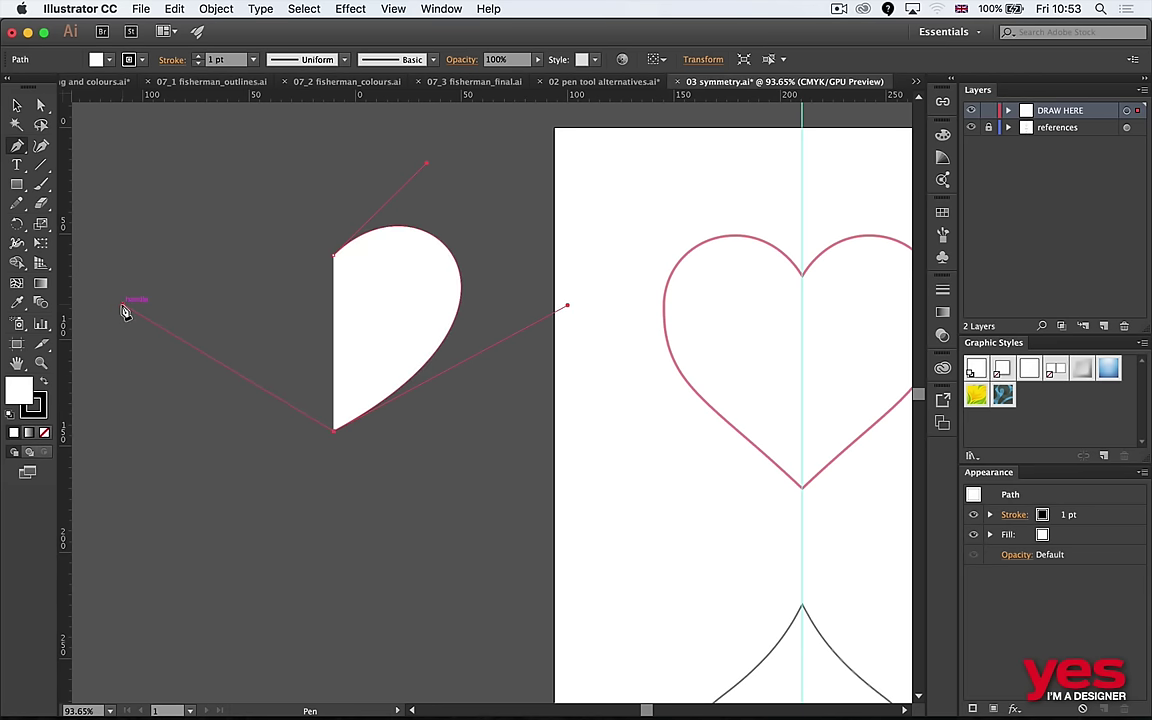
{"action": "left_click_drag", "start_coordinate": [333, 254], "coordinate": [352, 275]}
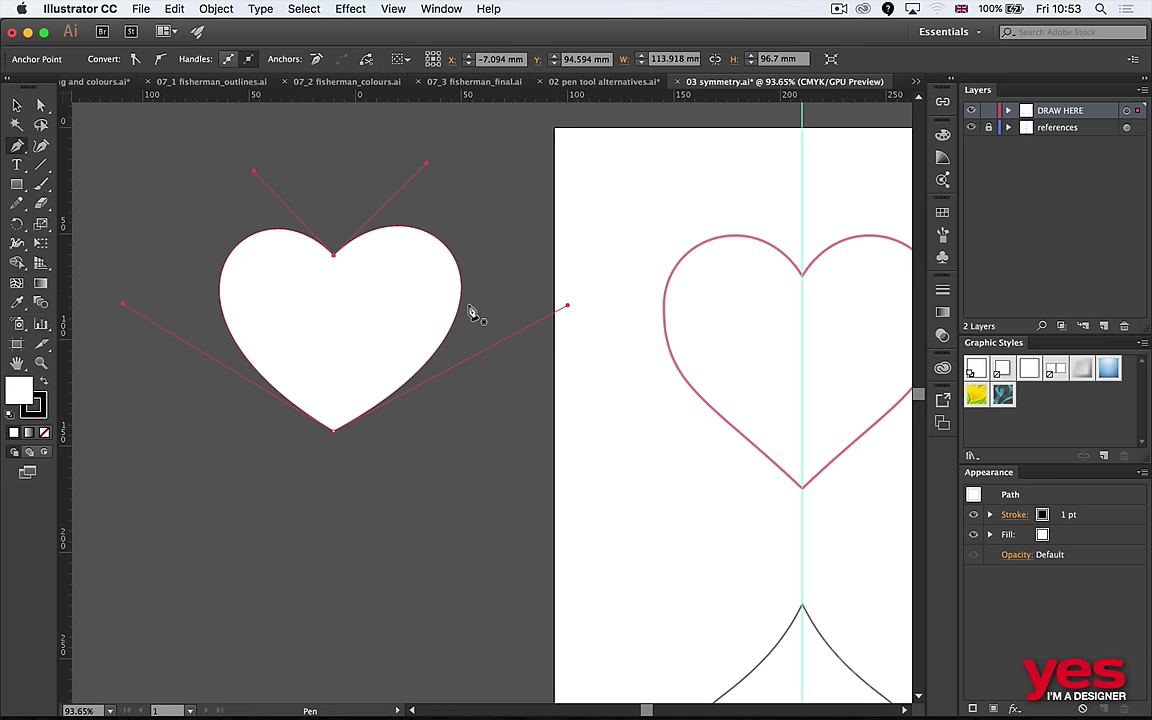
Compare the direction handles at the freehand heart's bottom point and top notch for symmetry, and remove the heart from the canvas.
{"action": "key", "text": "v"}
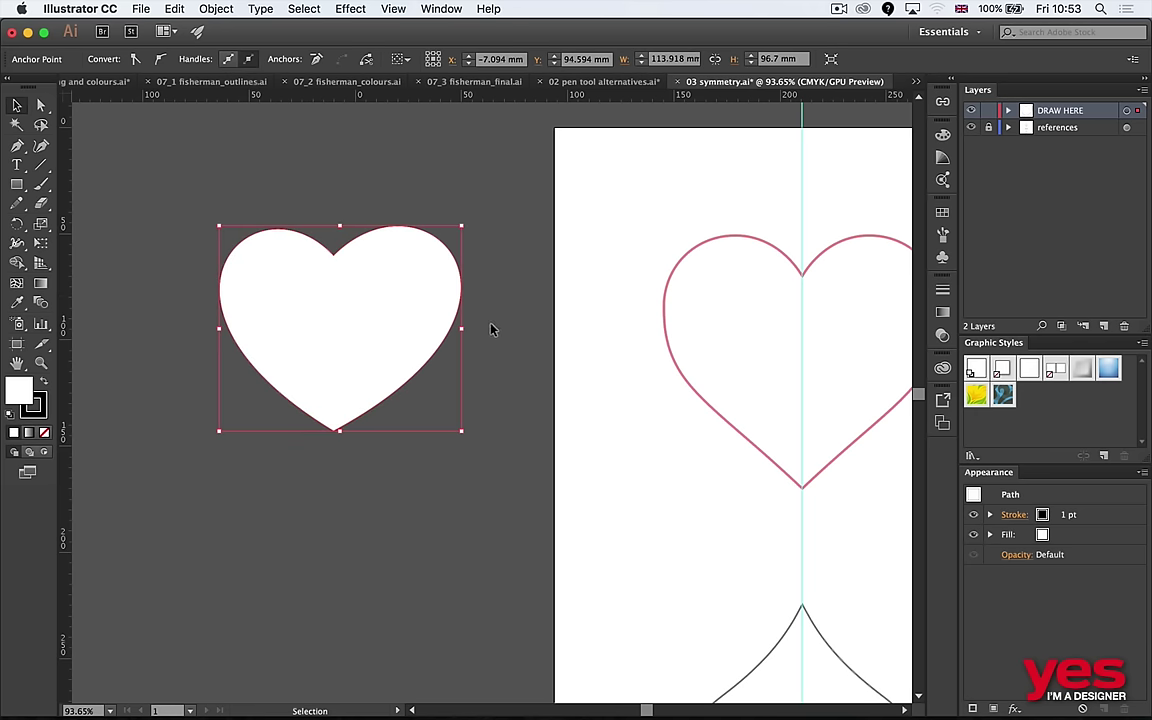
{"action": "left_click", "coordinate": [366, 378]}
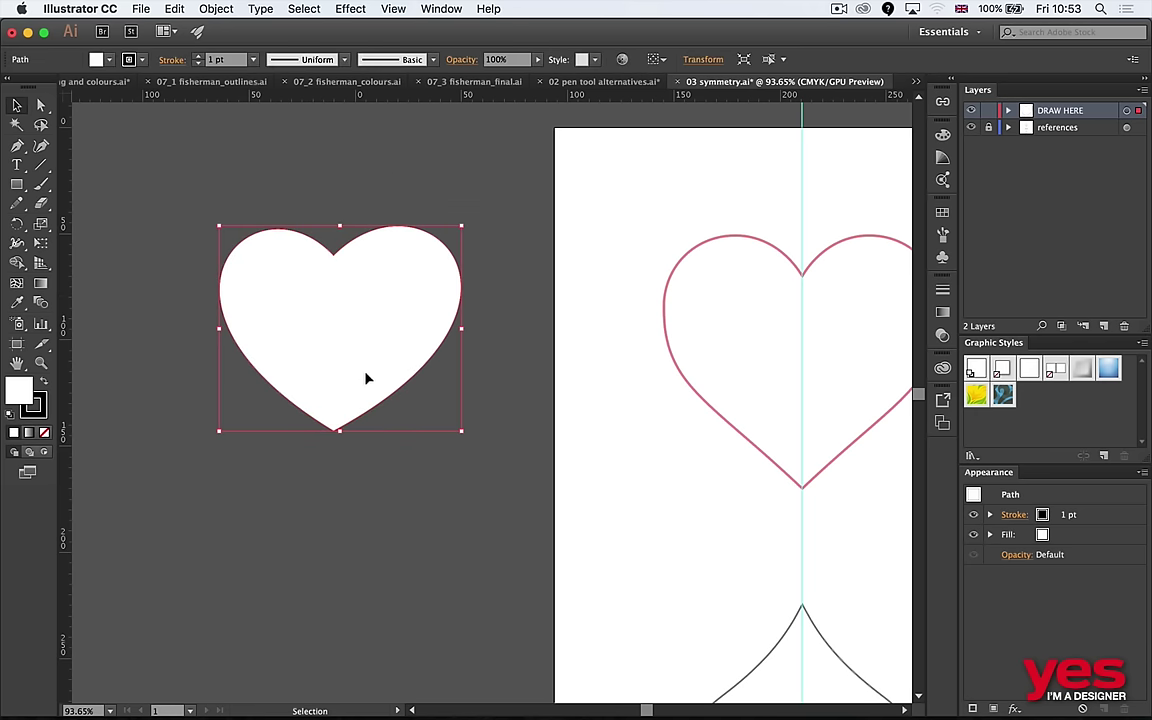
{"action": "key", "text": "a"}
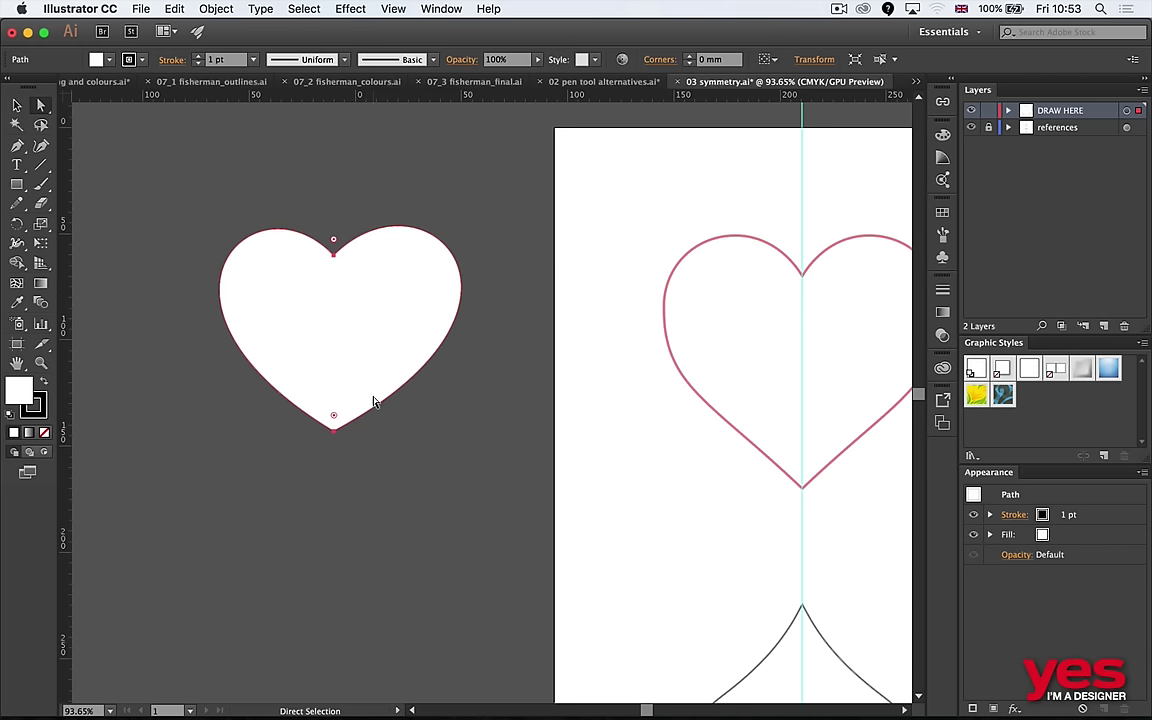
{"action": "left_click", "coordinate": [334, 431]}
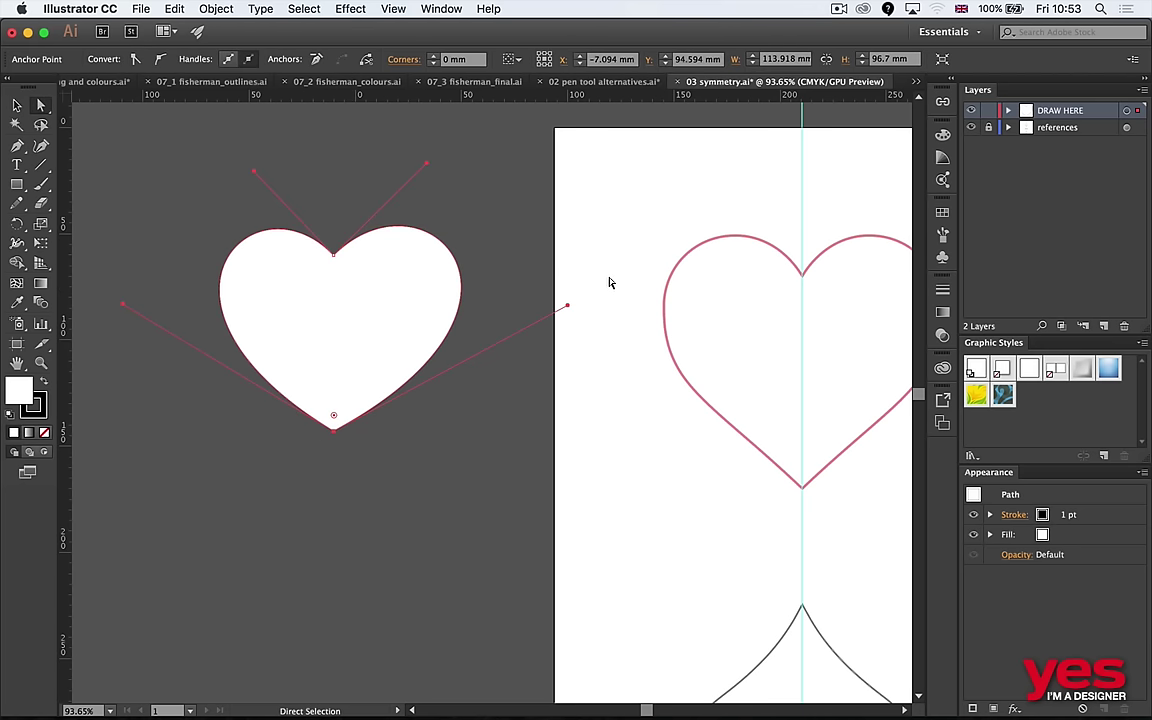
{"action": "key", "text": "v"}
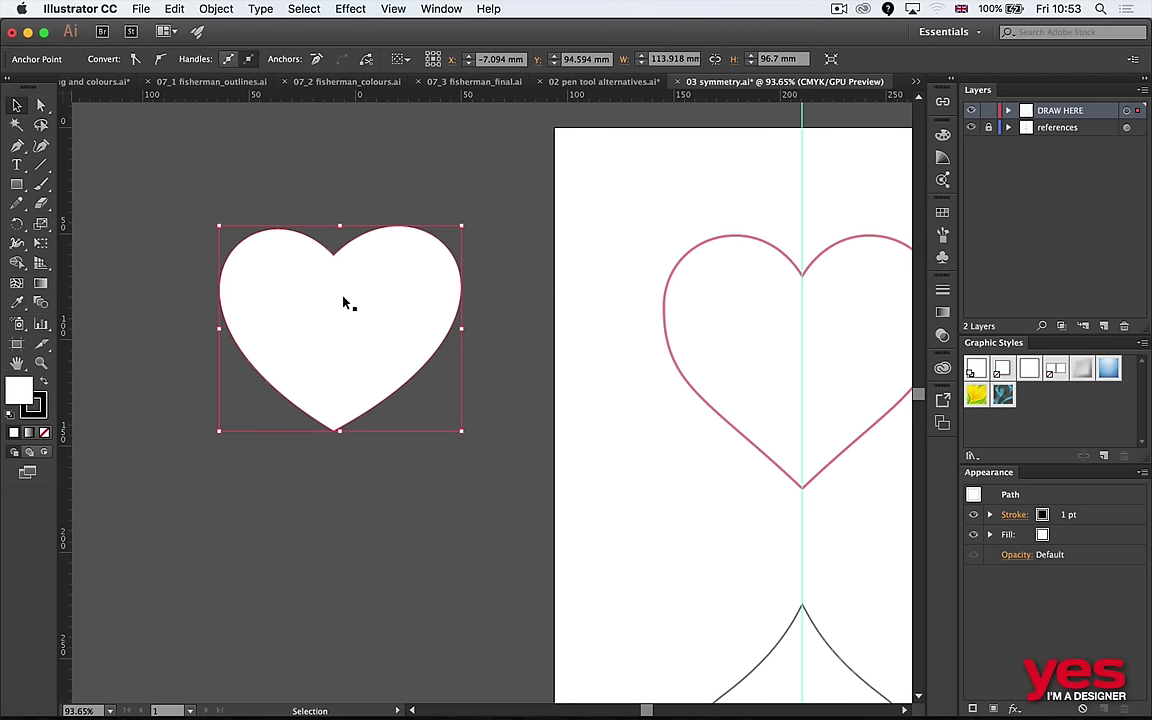
{"action": "key", "text": "super+z"}
{"action": "left_click", "coordinate": [427, 336]}
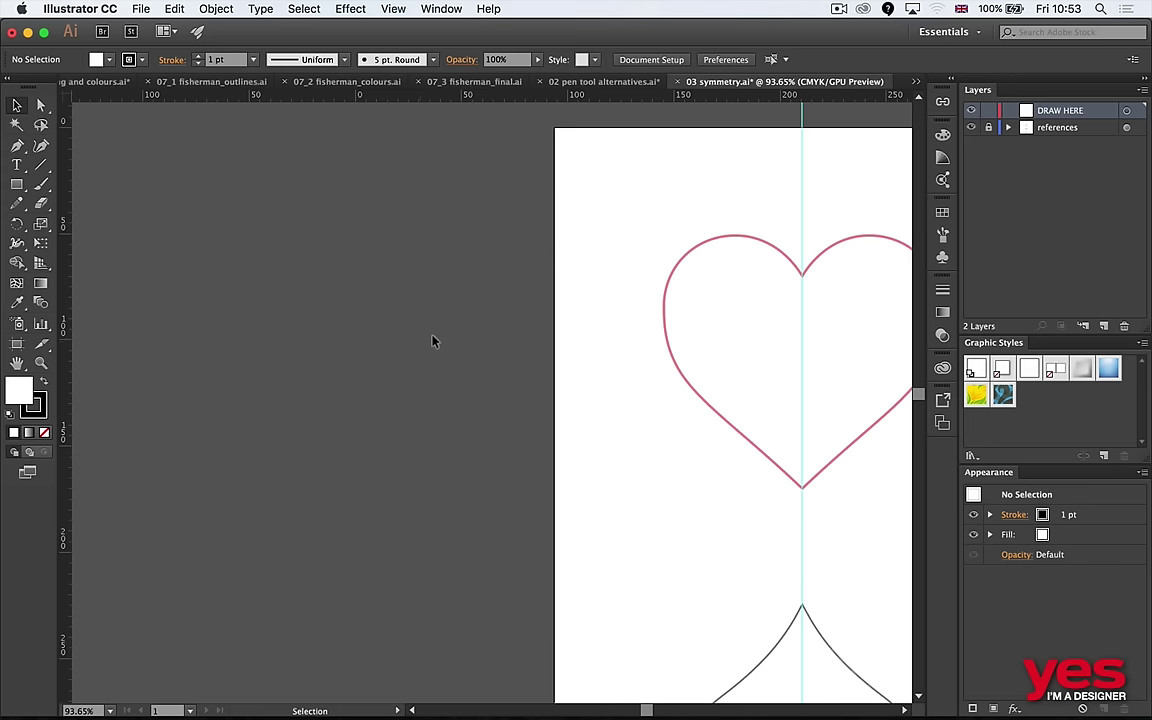
Draw a straight Pen segment along the centre guide from the reference heart's bottom tip up to its top notch.
{"action": "left_click_drag", "start_coordinate": [586, 386], "coordinate": [342, 391]}
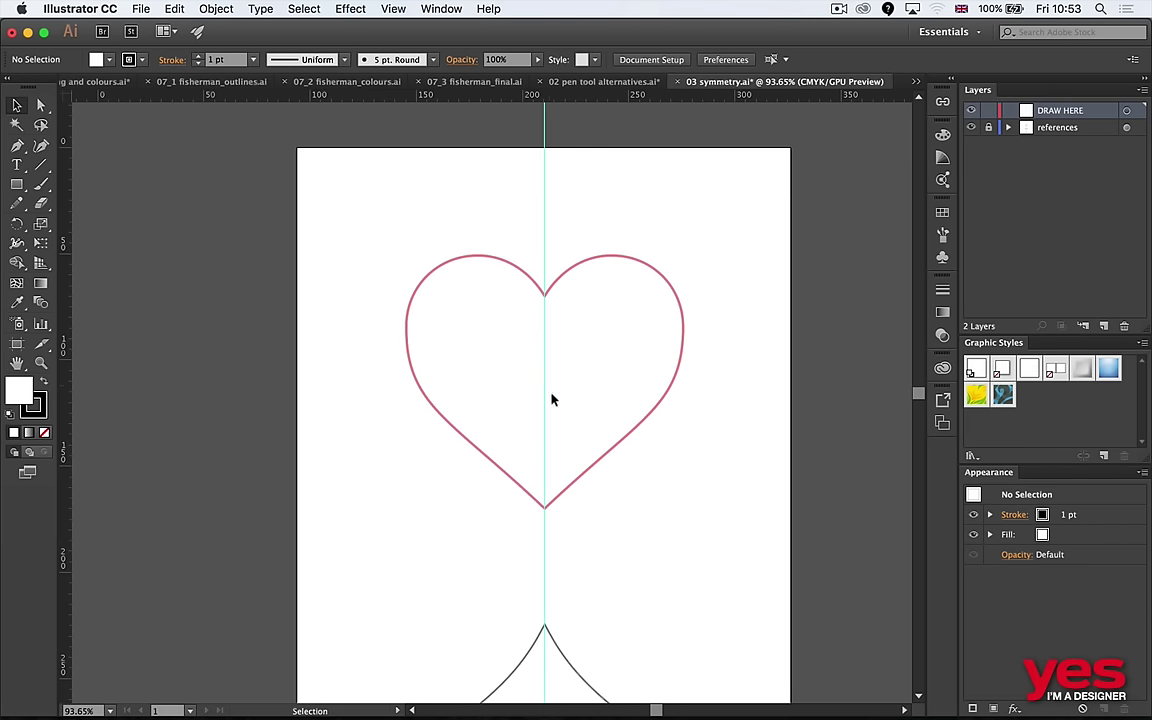
{"action": "left_click_drag", "start_coordinate": [553, 399], "coordinate": [452, 406]}
{"action": "key", "text": "p"}
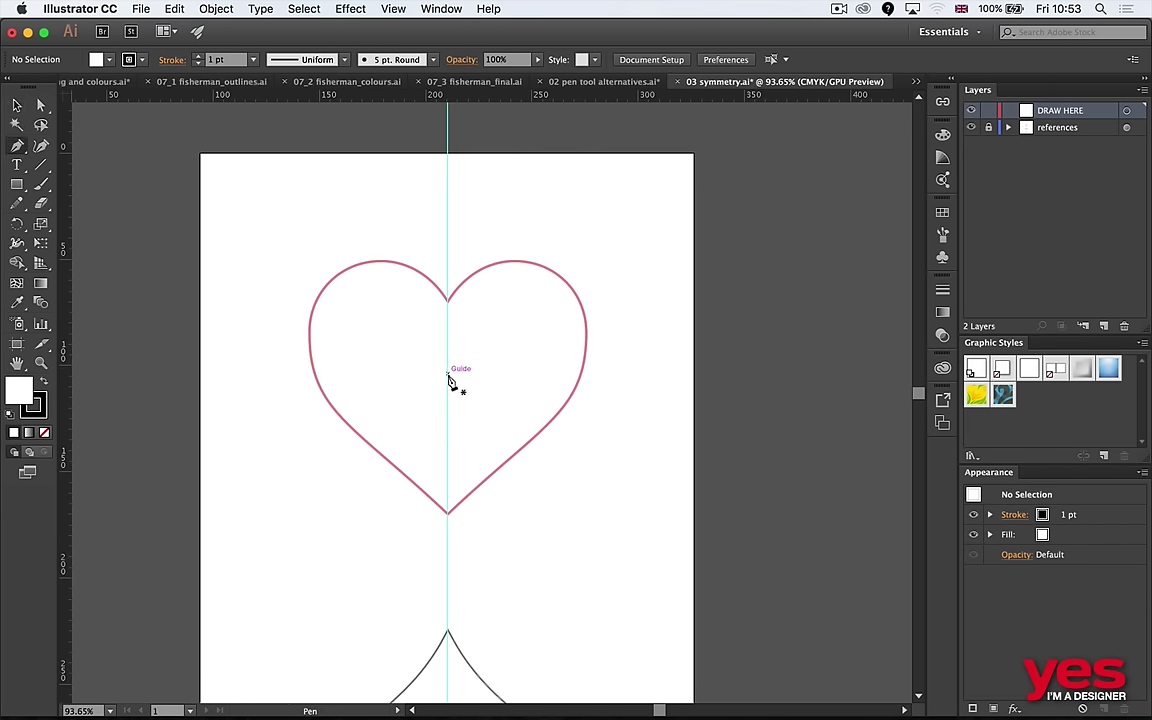
{"action": "key", "text": "v"}
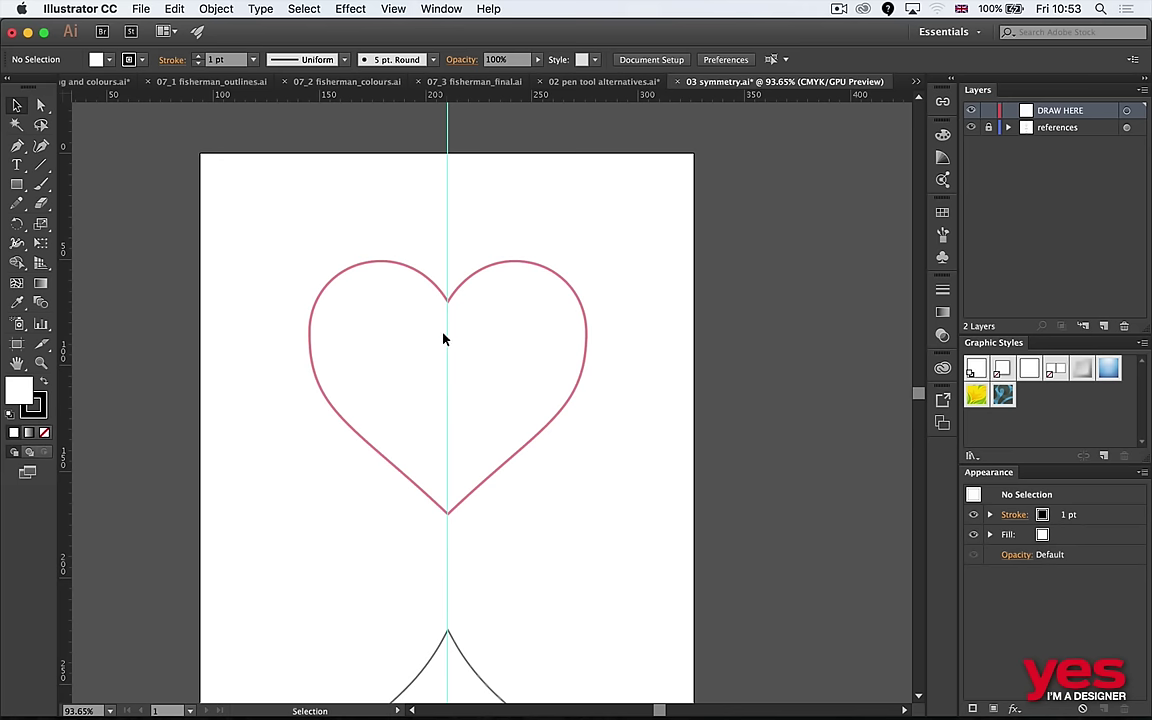
{"action": "key", "text": "p"}
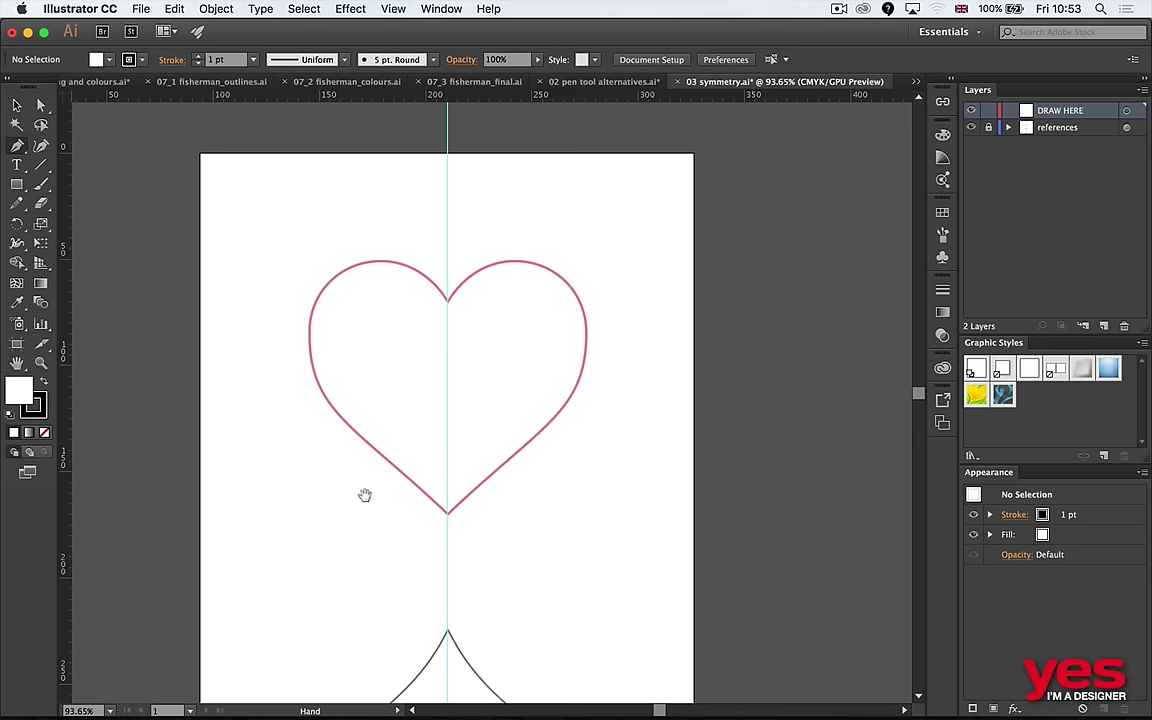
{"action": "left_click_drag", "start_coordinate": [365, 494], "coordinate": [558, 429]}
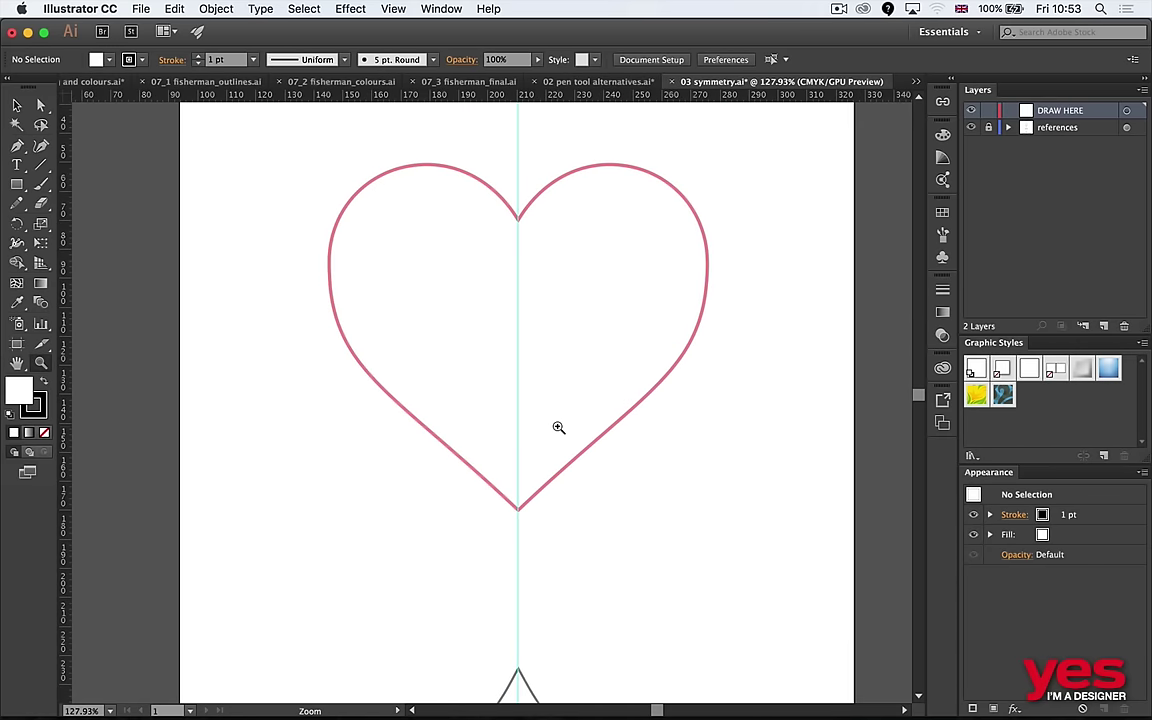
{"action": "left_click", "coordinate": [518, 509]}
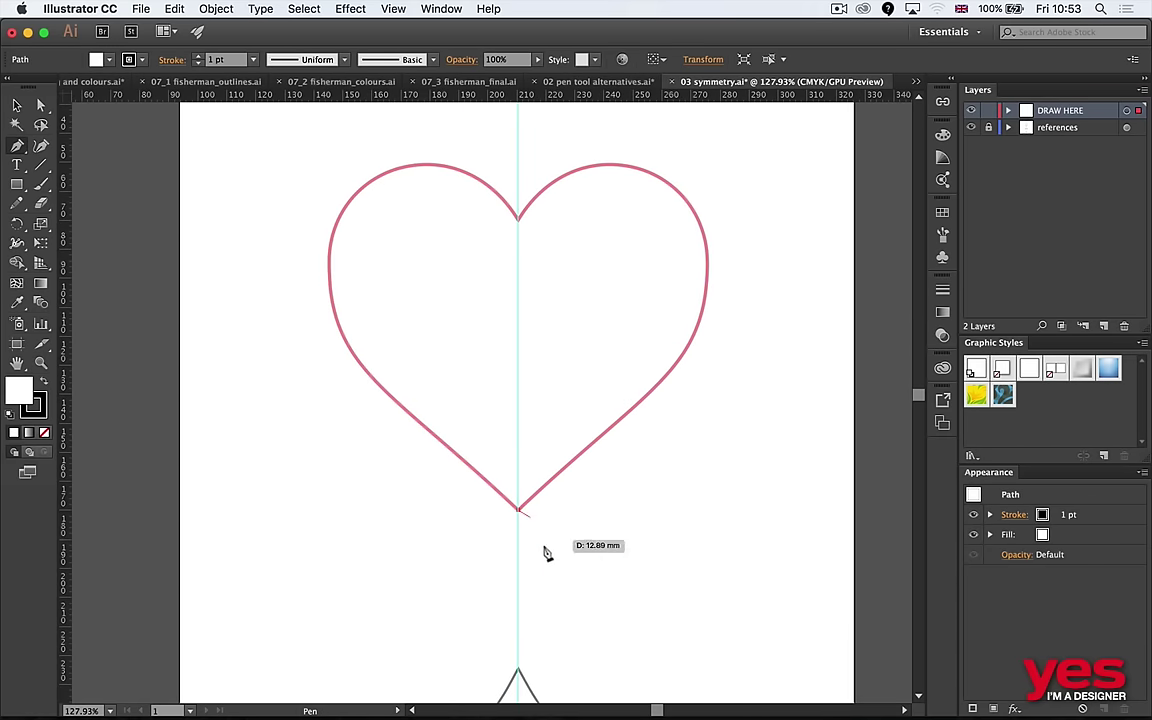
{"action": "left_click", "coordinate": [519, 218]}
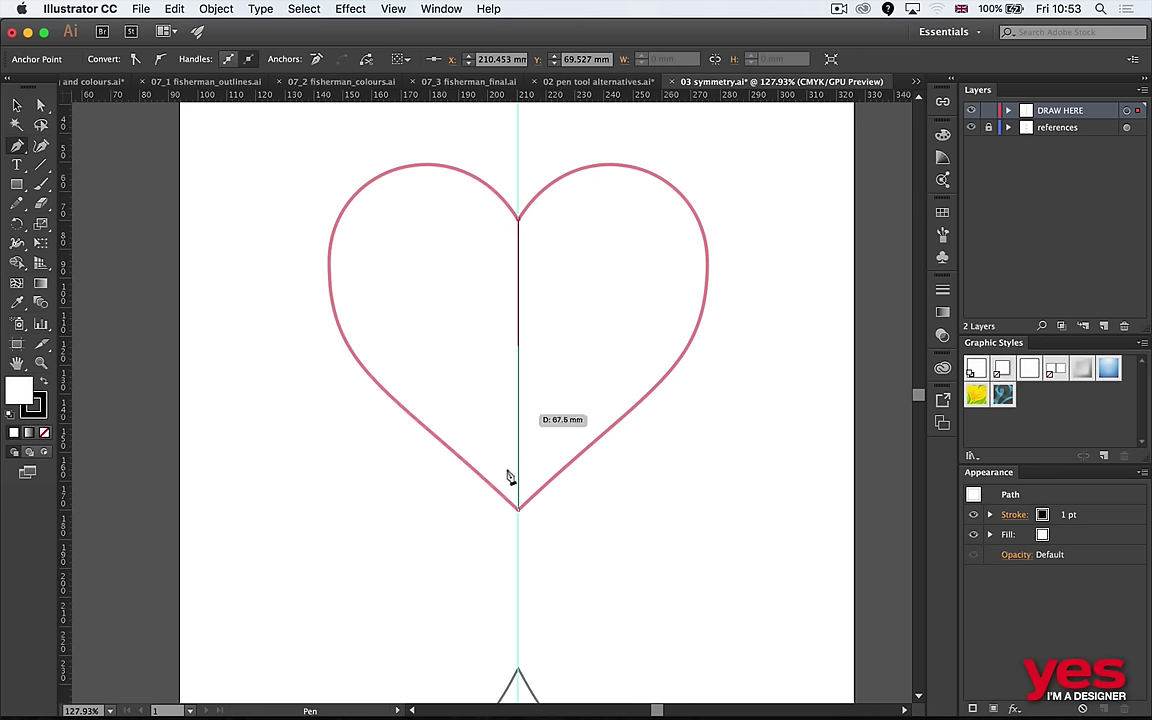
Remove the centre line's fill and give it a blue stroke.
{"action": "key", "text": "v"}
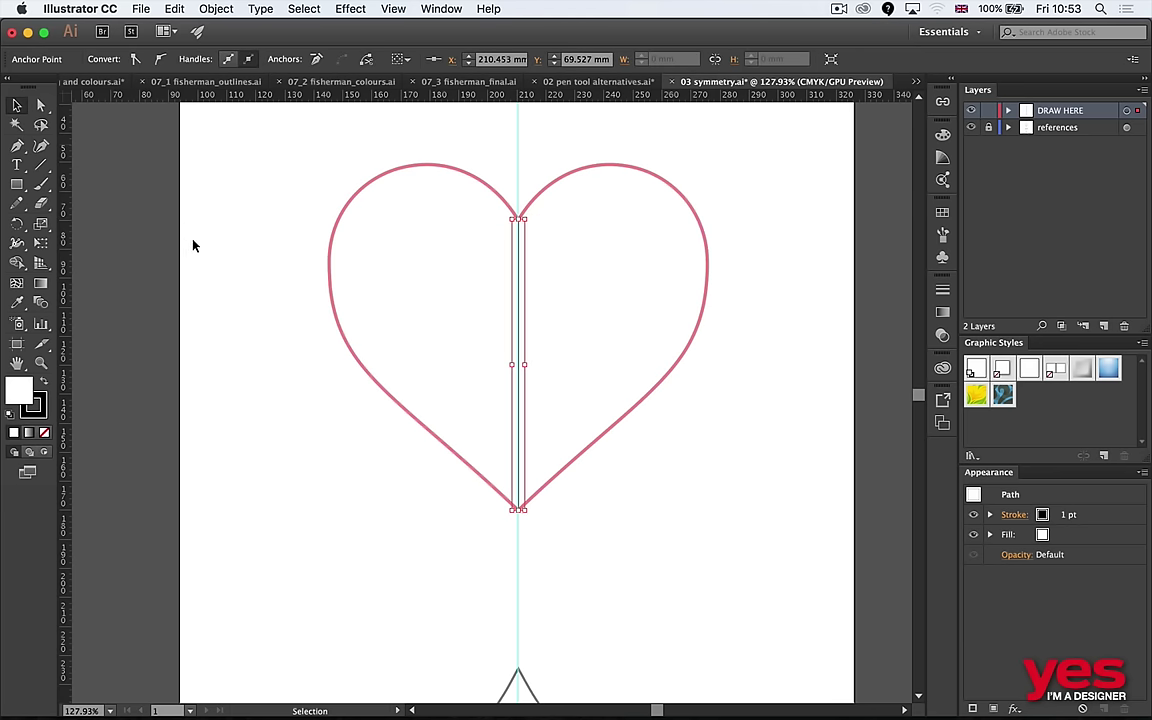
{"action": "key", "text": "slash"}
{"action": "left_click", "coordinate": [942, 134]}
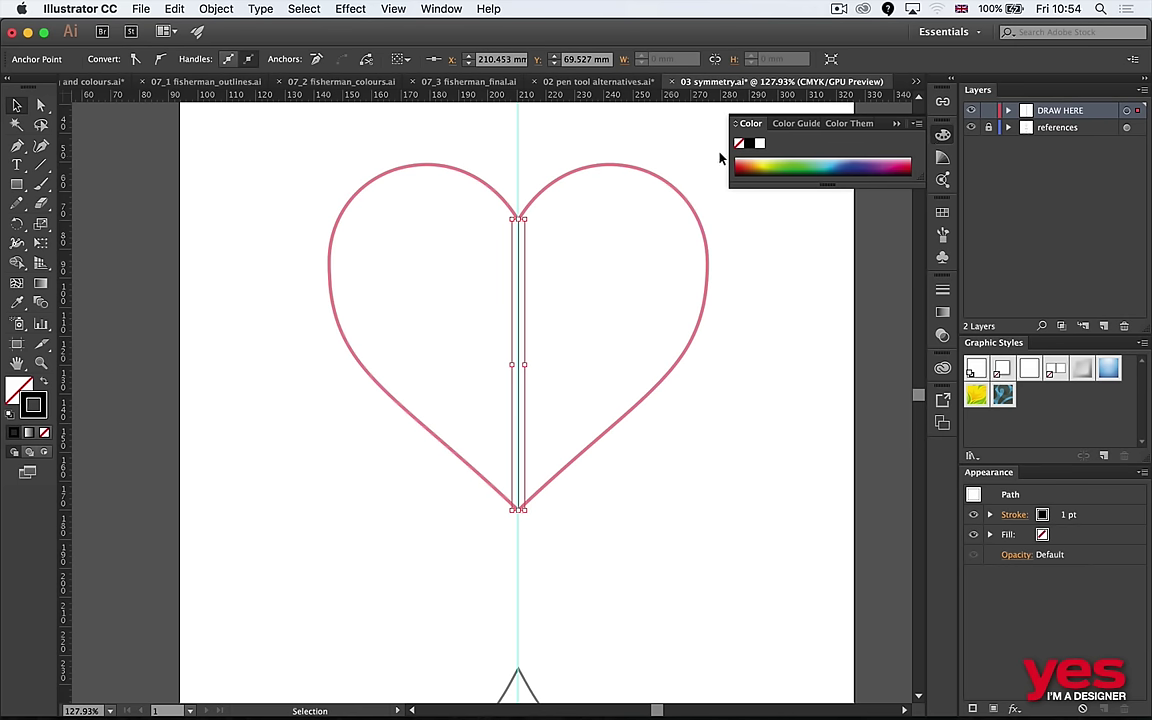
{"action": "left_click", "coordinate": [864, 165]}
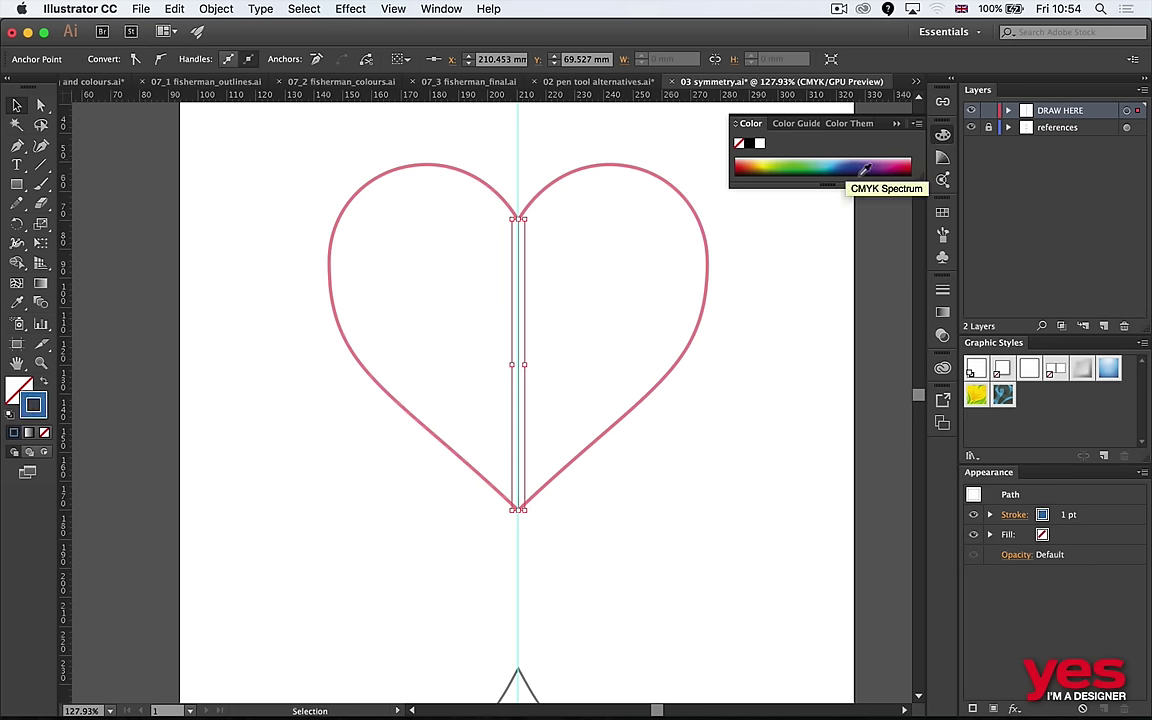
{"action": "left_click", "coordinate": [626, 219]}
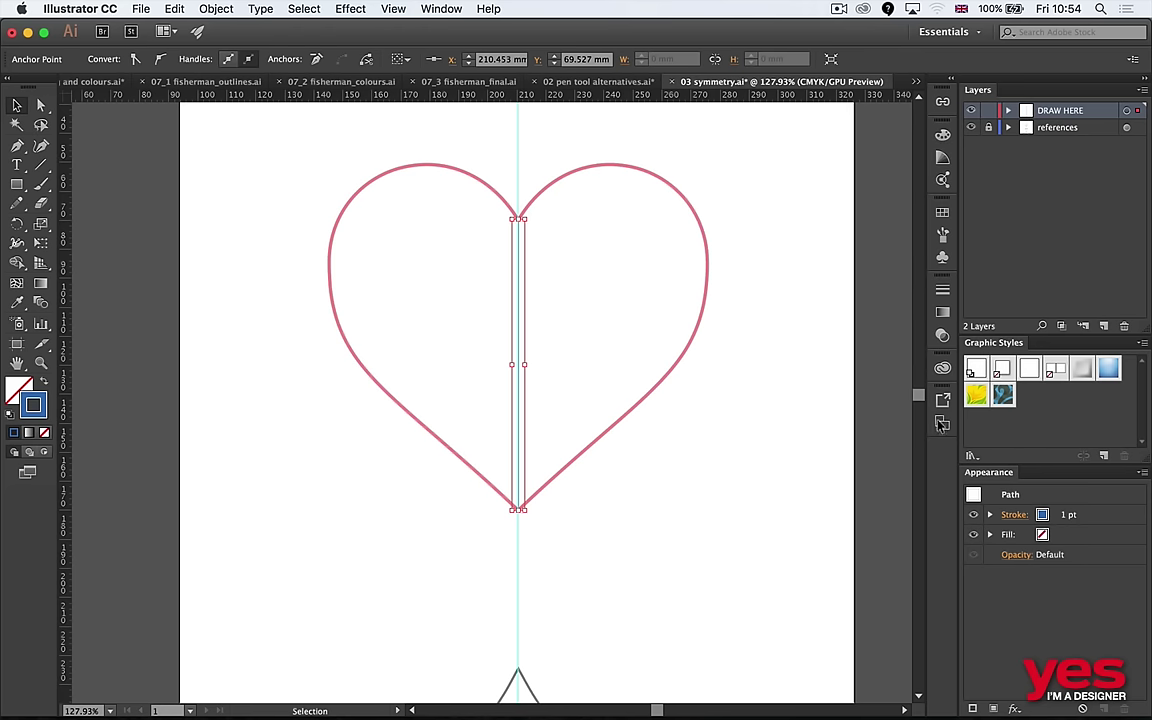
Increase the centre line's stroke weight to 8 pt.
{"action": "left_click", "coordinate": [1070, 514]}
{"action": "left_click", "coordinate": [1072, 512]}
{"action": "left_click", "coordinate": [1072, 512]}
{"action": "left_click", "coordinate": [1072, 512]}
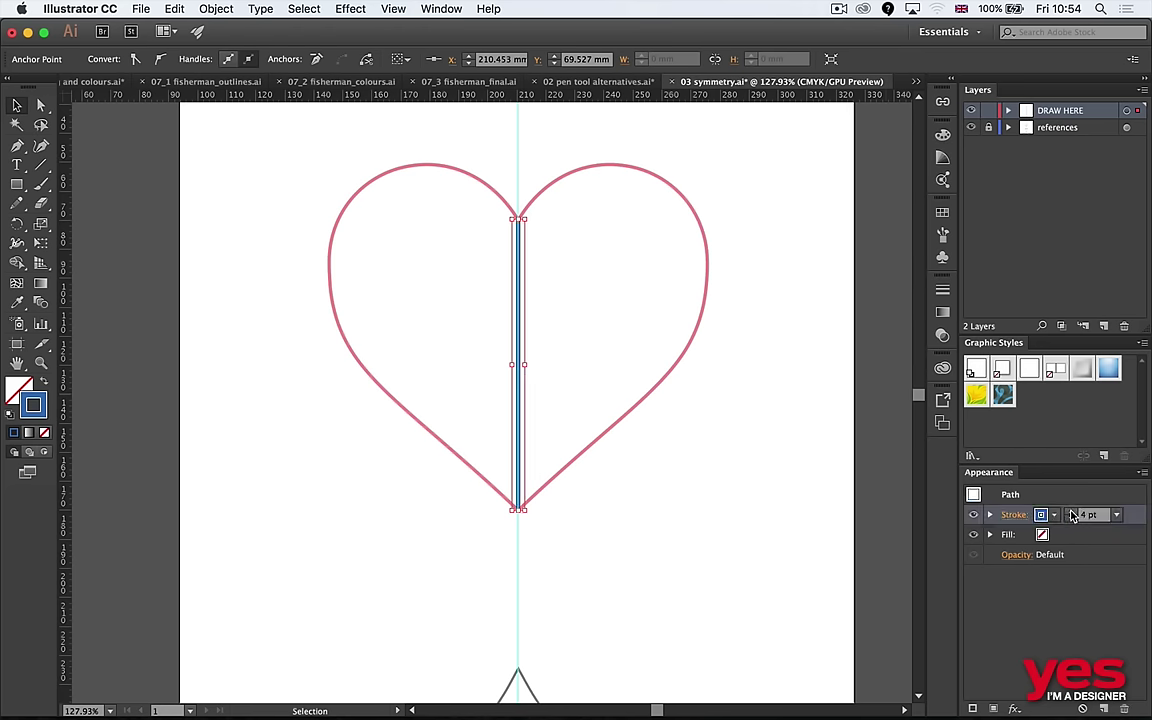
{"action": "left_click", "coordinate": [1070, 512]}
{"action": "left_click", "coordinate": [1070, 512]}
{"action": "left_click", "coordinate": [1070, 512]}
{"action": "left_click", "coordinate": [1070, 512]}
{"action": "left_click", "coordinate": [589, 195]}
Try to continue the path from the top notch with a smooth anchor point on the left edge of the reference heart.
{"action": "key", "text": "p"}
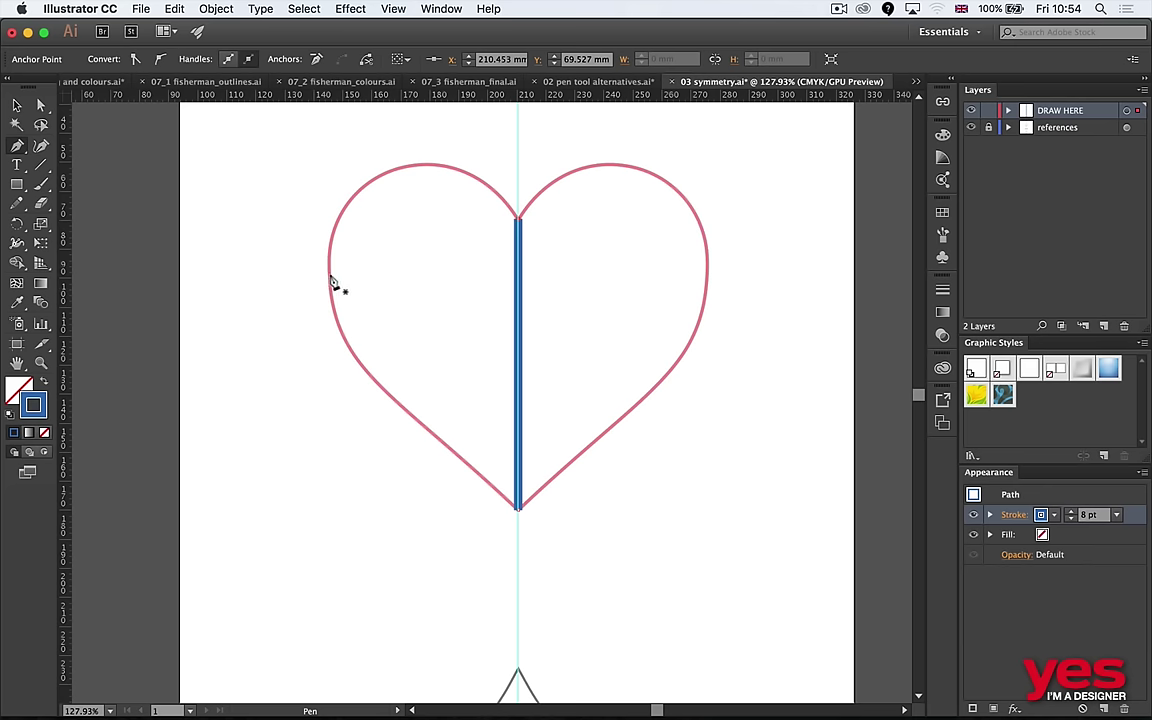
{"action": "left_click_drag", "start_coordinate": [330, 269], "coordinate": [332, 347]}
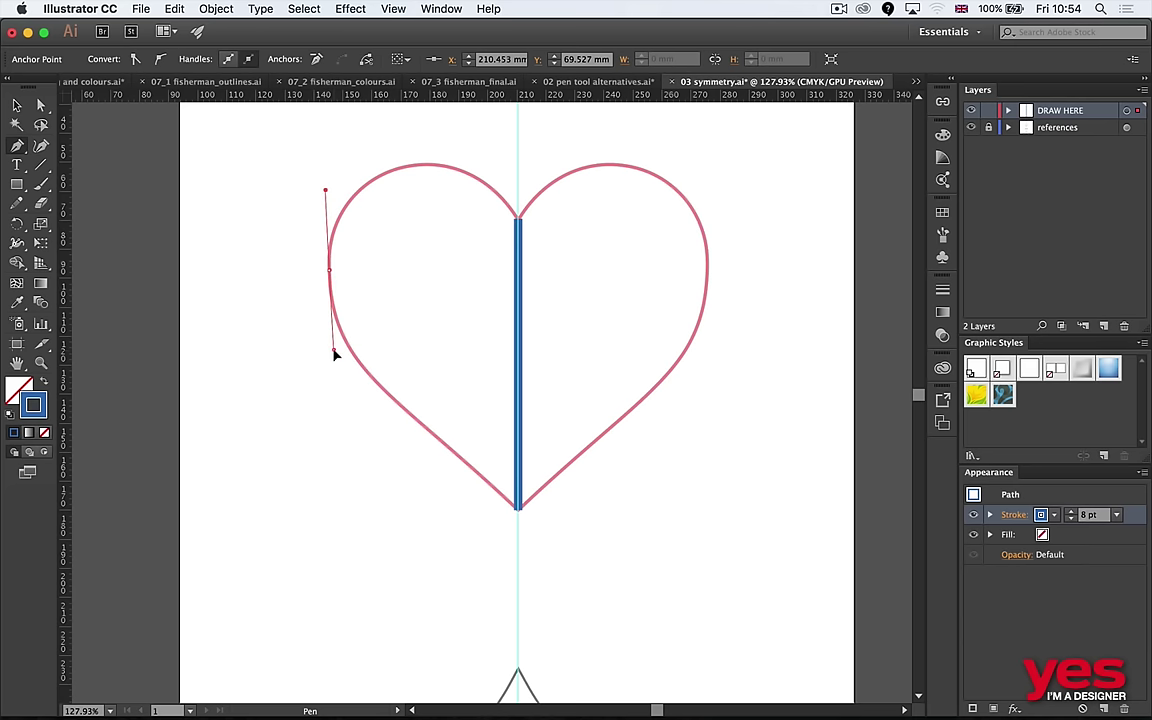
{"action": "left_click", "coordinate": [519, 223]}
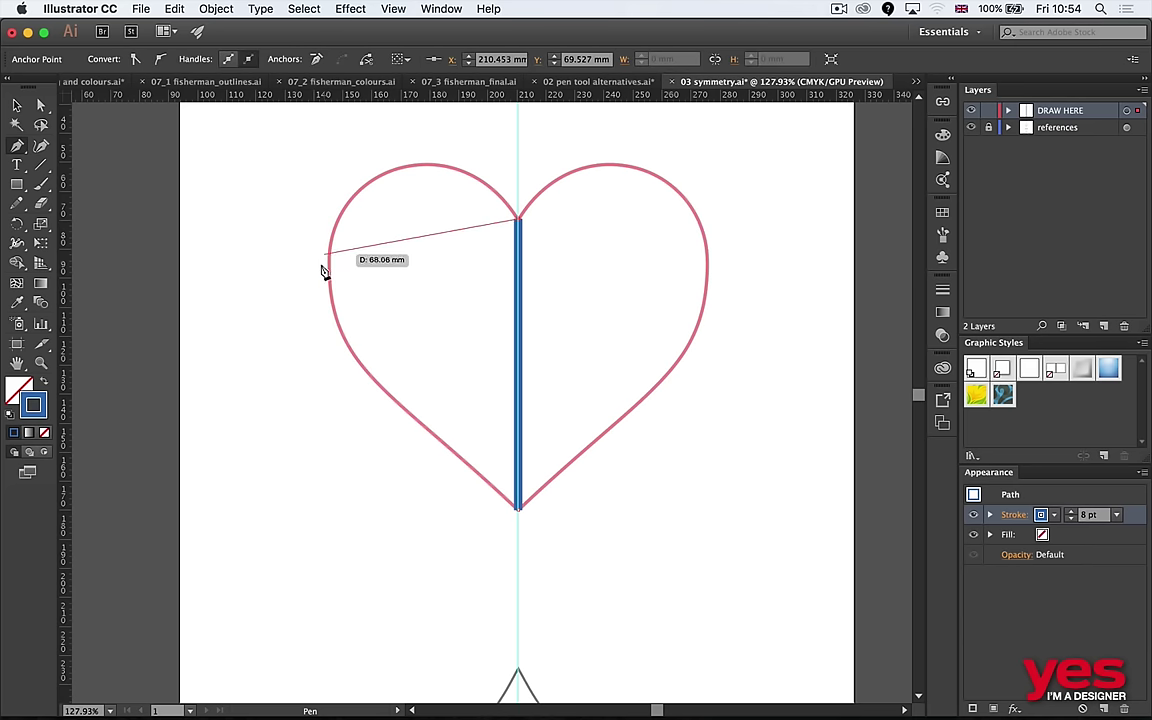
{"action": "left_click_drag", "start_coordinate": [330, 270], "coordinate": [257, 458]}
{"action": "key", "text": "ctrl+z"}
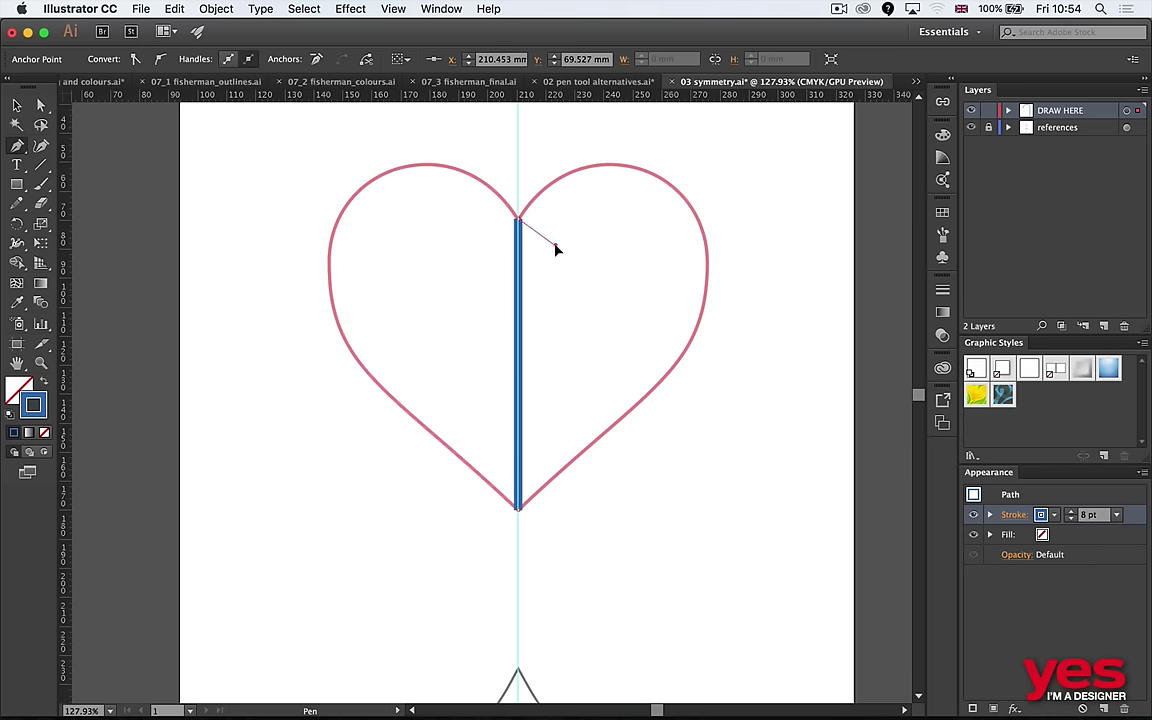
Trace the heart's left half with curved Pen segments through one side anchor, close the path at the bottom tip, and shorten the side anchor's lower handle.
{"action": "left_click_drag", "start_coordinate": [519, 219], "coordinate": [440, 113]}
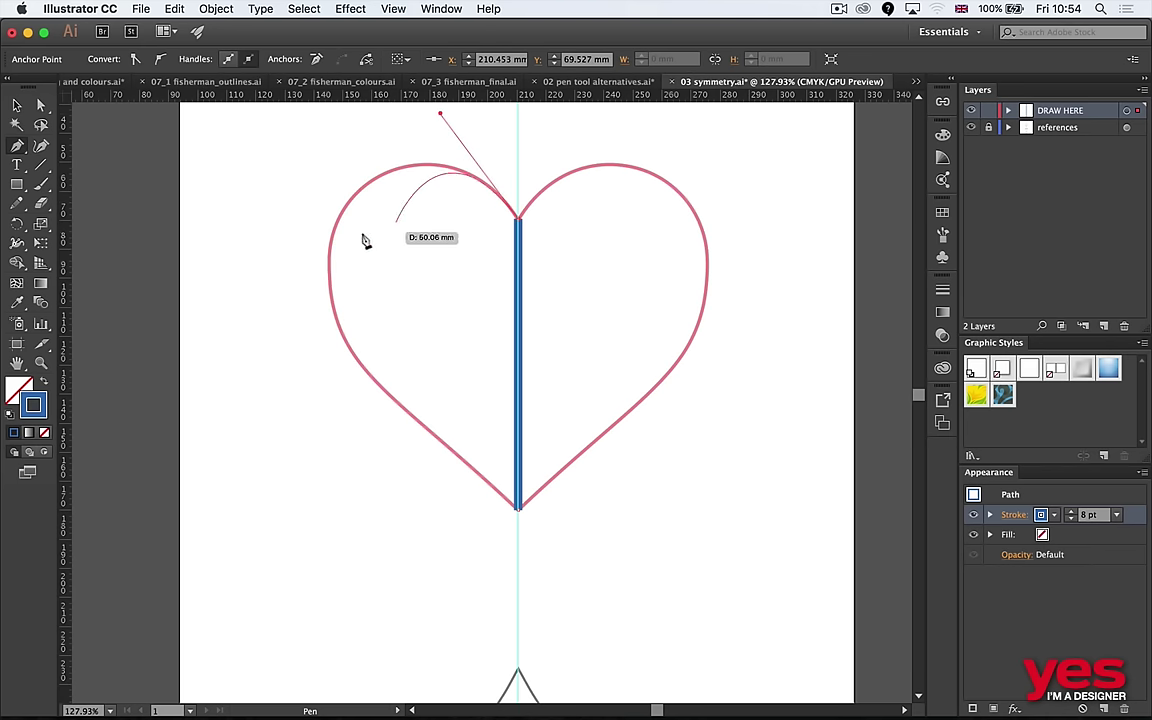
{"action": "scroll", "coordinate": [365, 241], "scroll_direction": "up", "scroll_amount": 2}
{"action": "left_click_drag", "start_coordinate": [350, 380], "coordinate": [414, 539]}
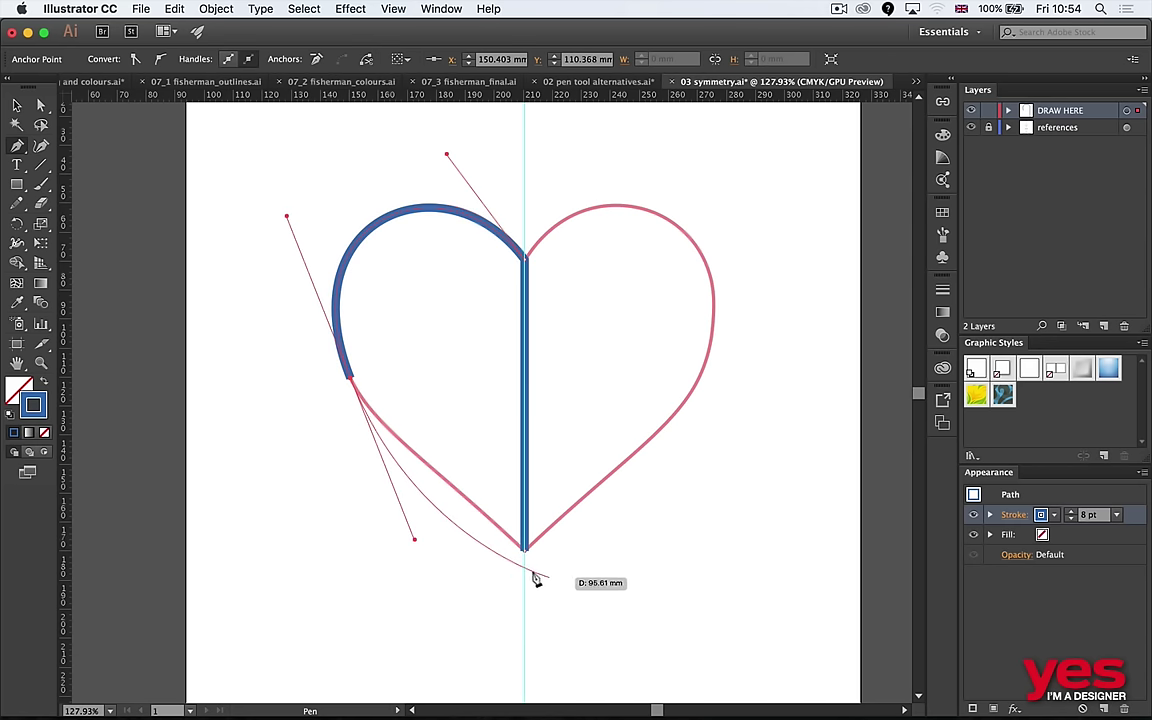
{"action": "left_click_drag", "start_coordinate": [524, 553], "coordinate": [583, 636]}
{"action": "left_click_drag", "start_coordinate": [414, 539], "coordinate": [413, 489]}
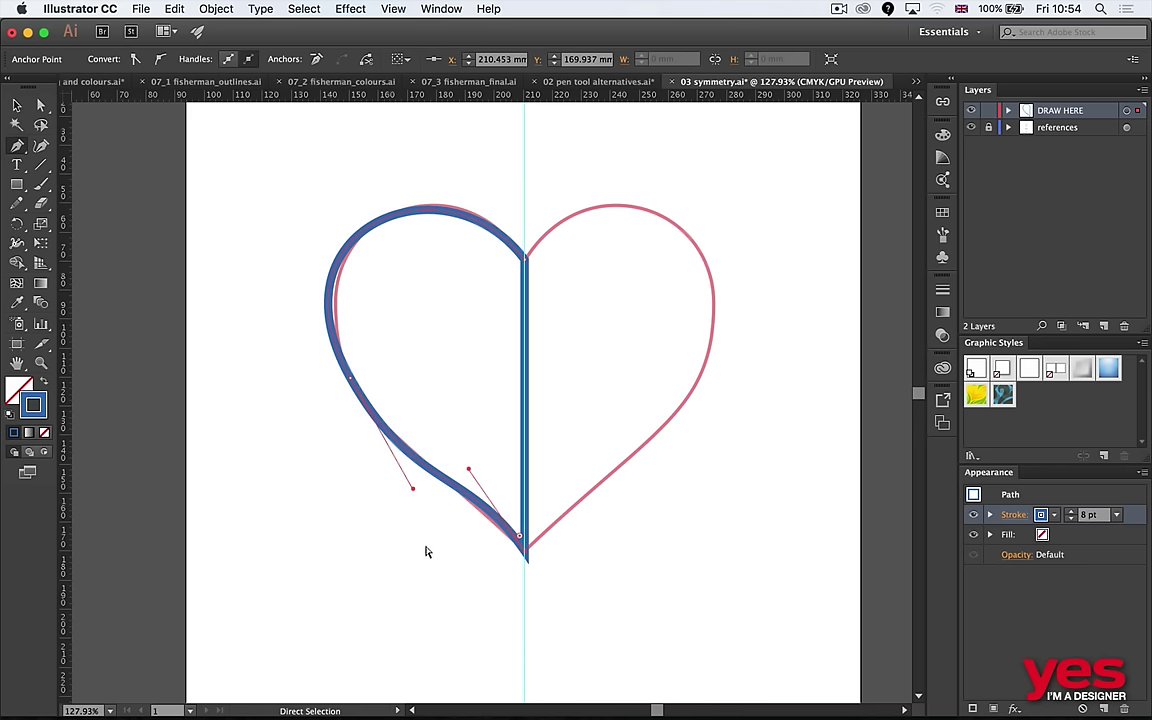
Select the half heart and swap its fill and stroke repeatedly, ending with no fill and a blue 1 pt stroke.
{"action": "key", "text": "v"}
{"action": "left_click", "coordinate": [738, 538]}
{"action": "left_click", "coordinate": [342, 355]}
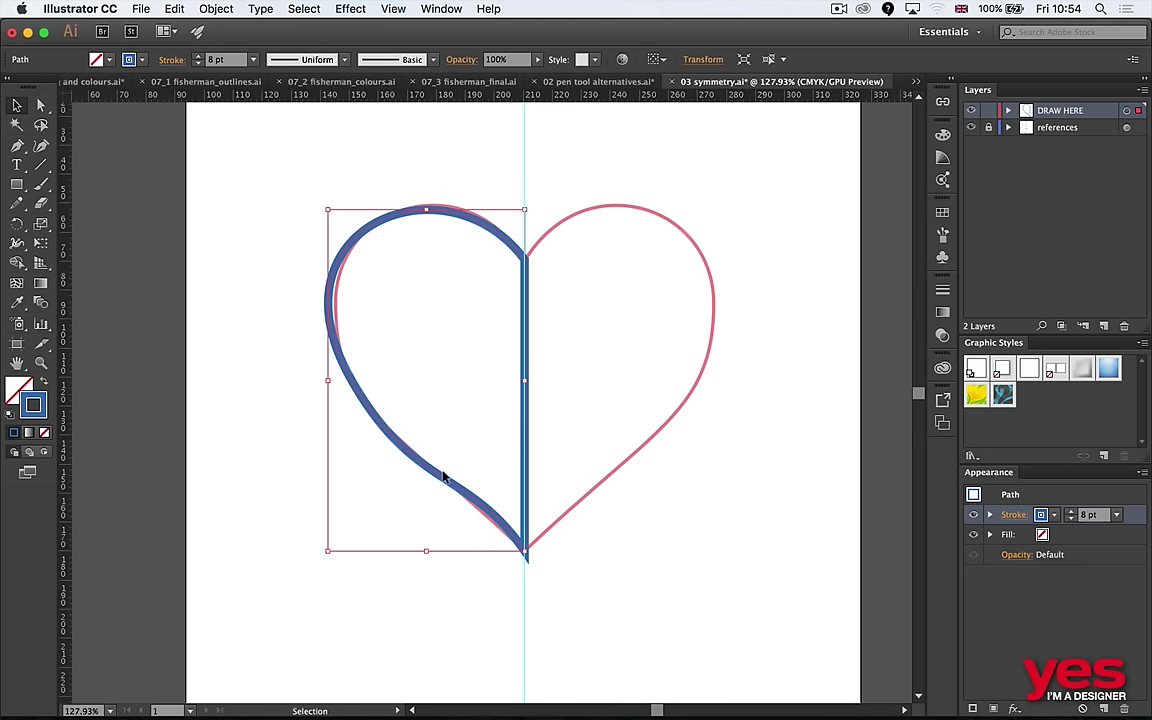
{"action": "key", "text": "shift+x"}
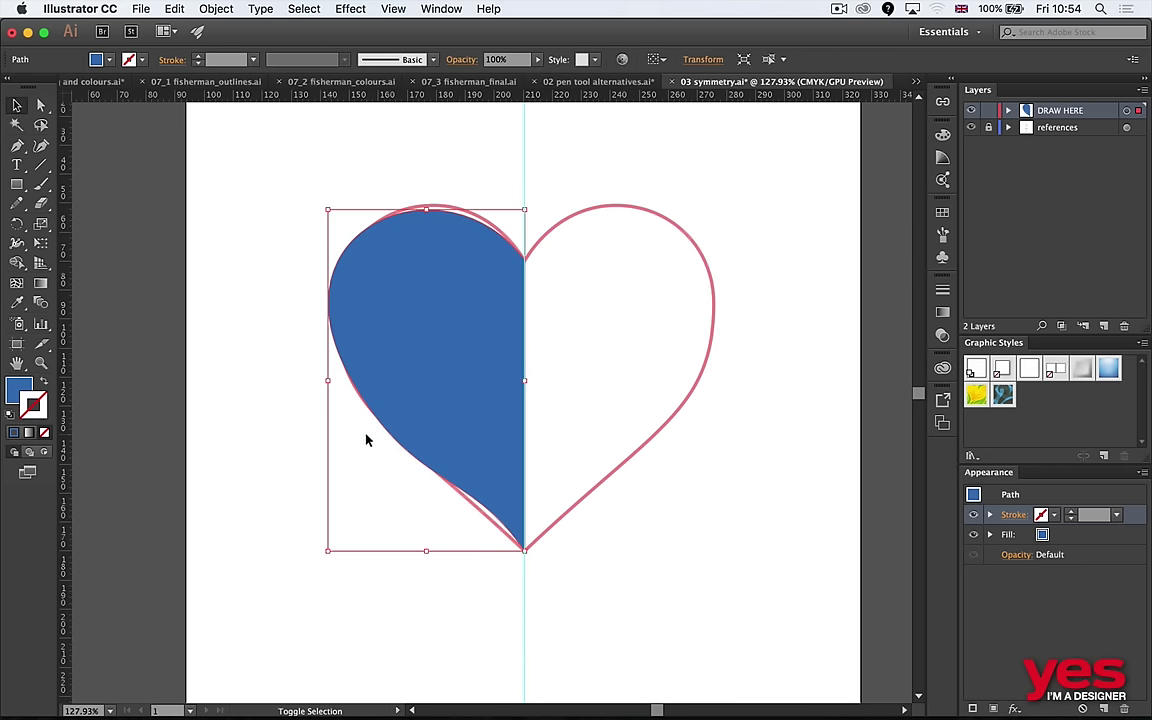
{"action": "key", "text": "shift+x"}
{"action": "key", "text": "shift+x"}
{"action": "left_click", "coordinate": [42, 382]}
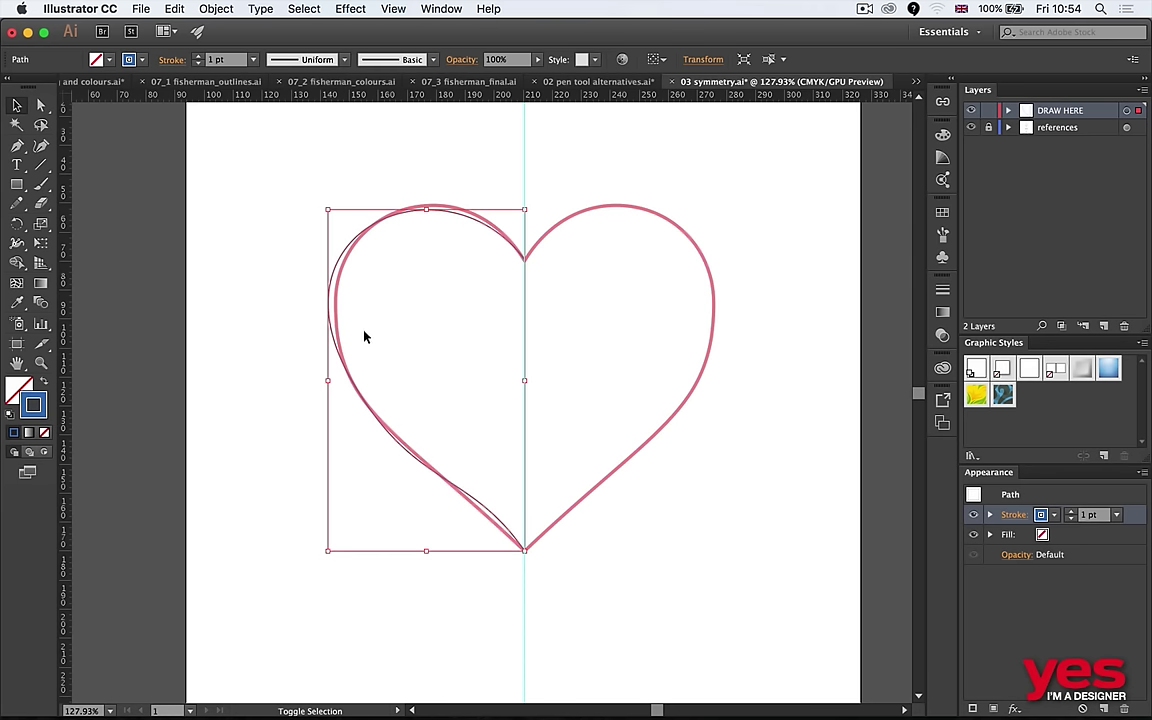
Swap the half heart's fill and stroke to give it a solid blue fill and no stroke, keeping it selected.
{"action": "key", "text": "shift+x"}
{"action": "left_click", "coordinate": [465, 178]}
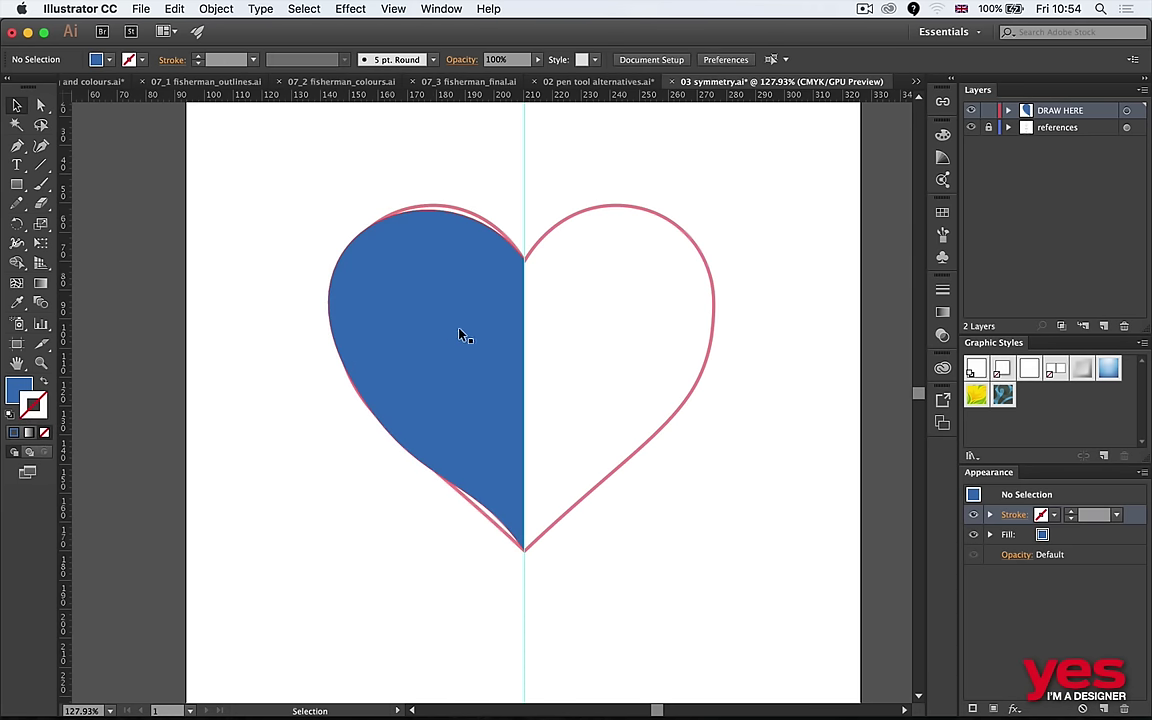
{"action": "left_click", "coordinate": [468, 310]}
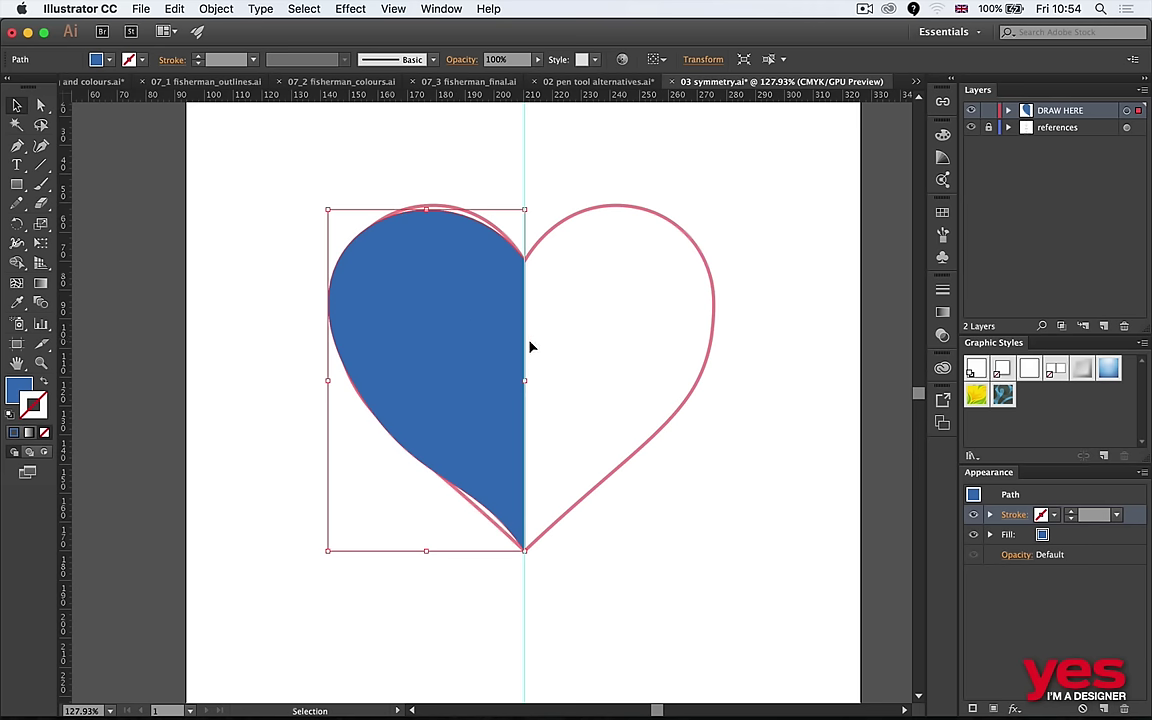
Reflect a copy of the blue half heart across the vertical centre guide to form the heart's right half.
{"action": "key", "text": "o"}
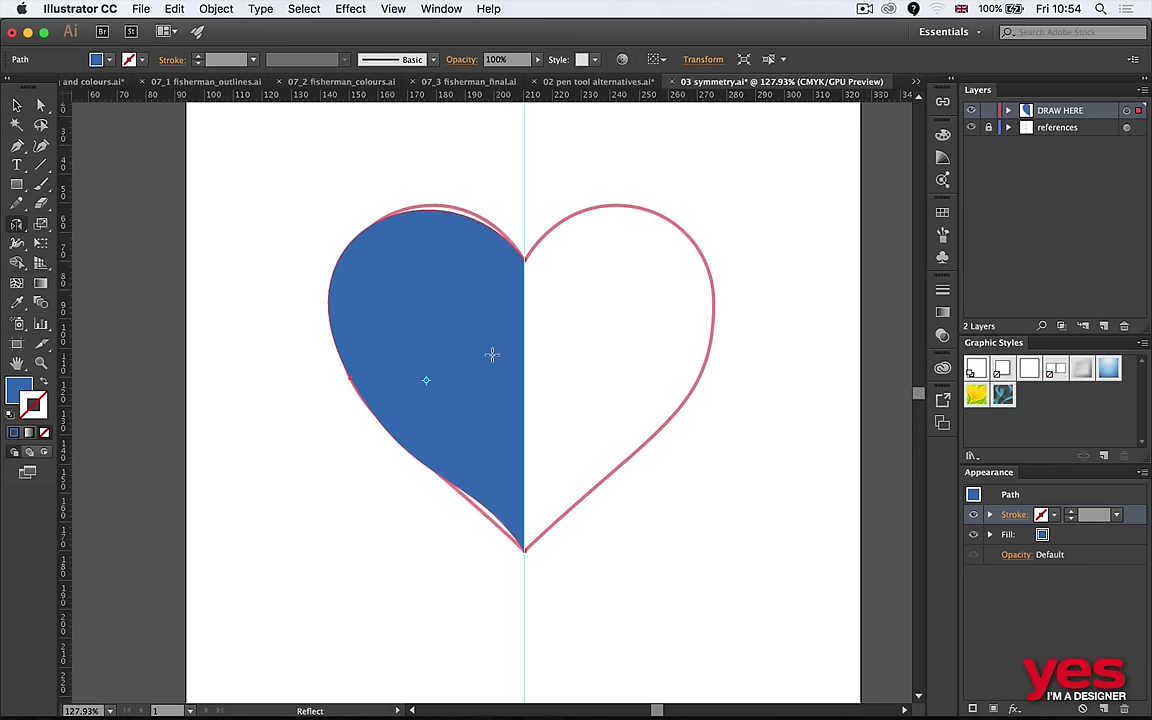
{"action": "left_click", "coordinate": [17, 228]}
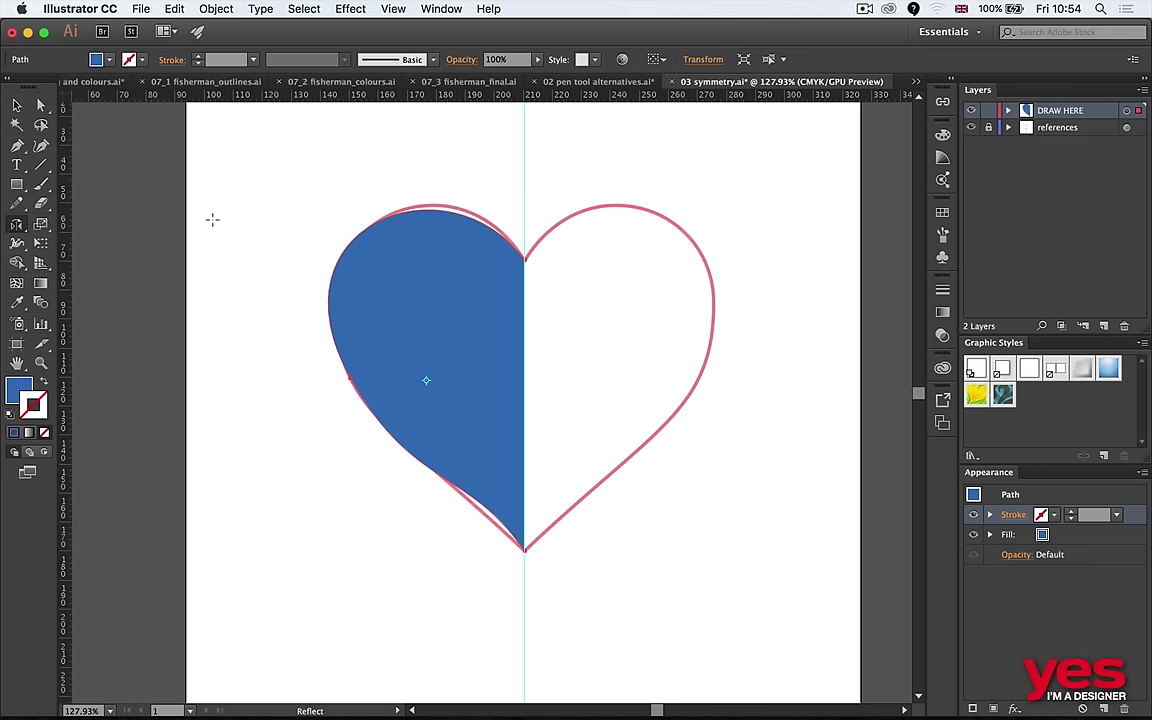
{"action": "left_click", "coordinate": [524, 193]}
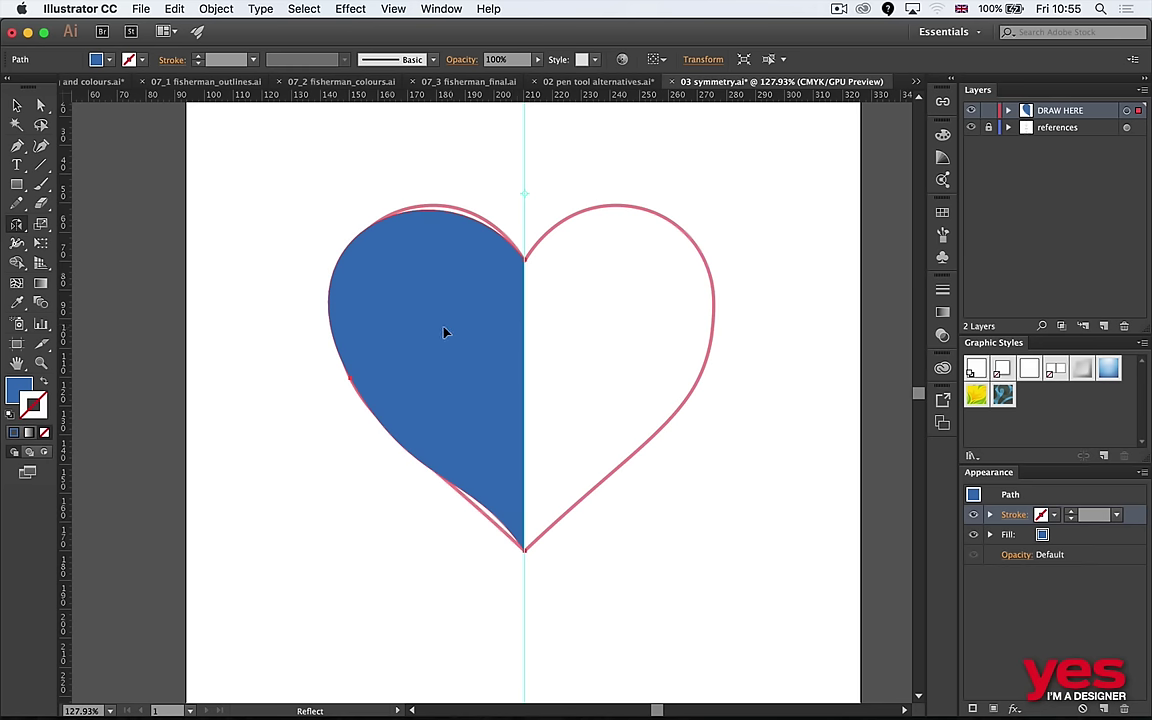
{"action": "left_click_drag", "start_coordinate": [398, 288], "coordinate": [787, 263]}
{"action": "key", "text": "alt"}
{"action": "key", "text": "shift"}
{"action": "key", "text": "v"}
{"action": "left_click", "coordinate": [805, 303]}
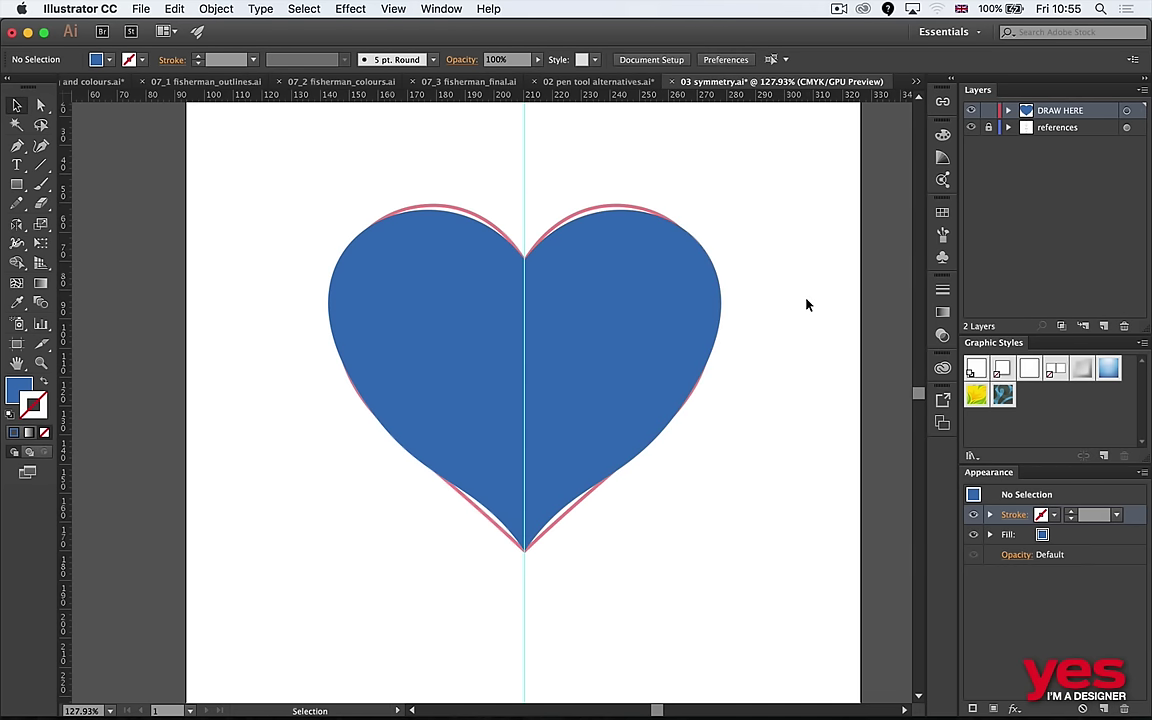
Select both heart halves and move them together off the artboard to its right.
{"action": "left_click", "coordinate": [419, 306]}
{"action": "left_click", "coordinate": [591, 327], "text": "shift"}
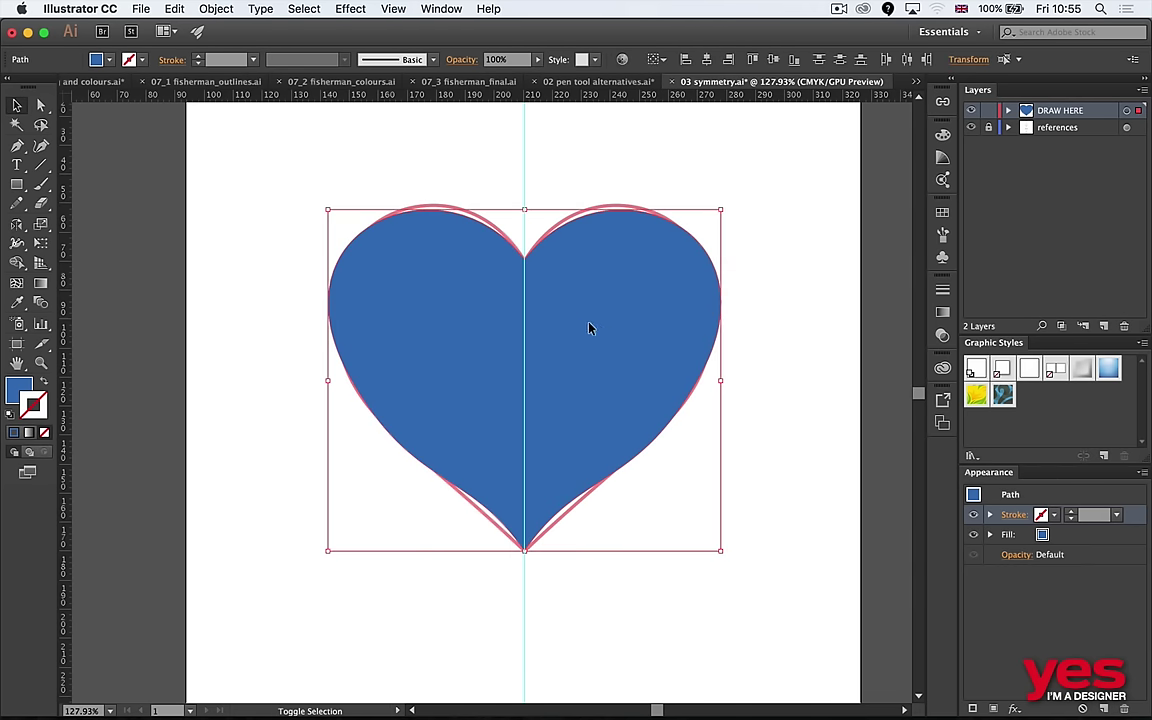
{"action": "left_click_drag", "start_coordinate": [688, 317], "coordinate": [779, 317]}
{"action": "left_click", "coordinate": [777, 208]}
{"action": "left_click_drag", "start_coordinate": [777, 208], "coordinate": [648, 154]}
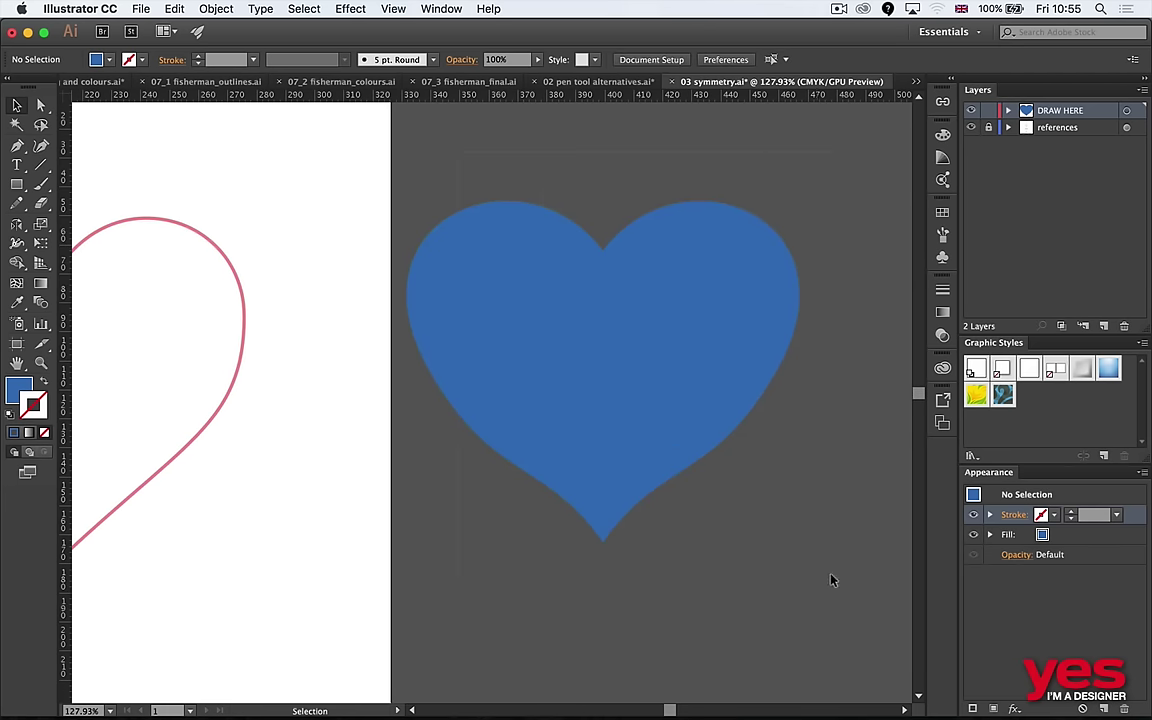
Pull the heart's right half away from the left half to check that they are separate, and undo the move.
{"action": "key", "text": "super+a"}
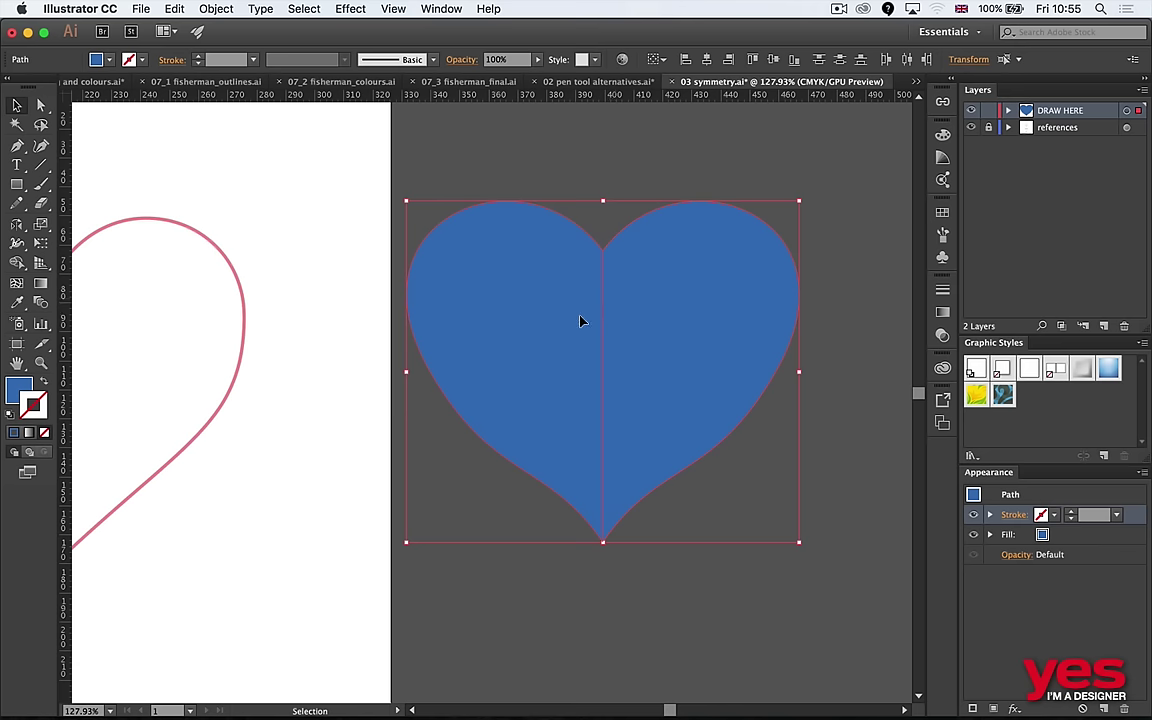
{"action": "left_click", "coordinate": [700, 176]}
{"action": "left_click_drag", "start_coordinate": [703, 327], "coordinate": [760, 320]}
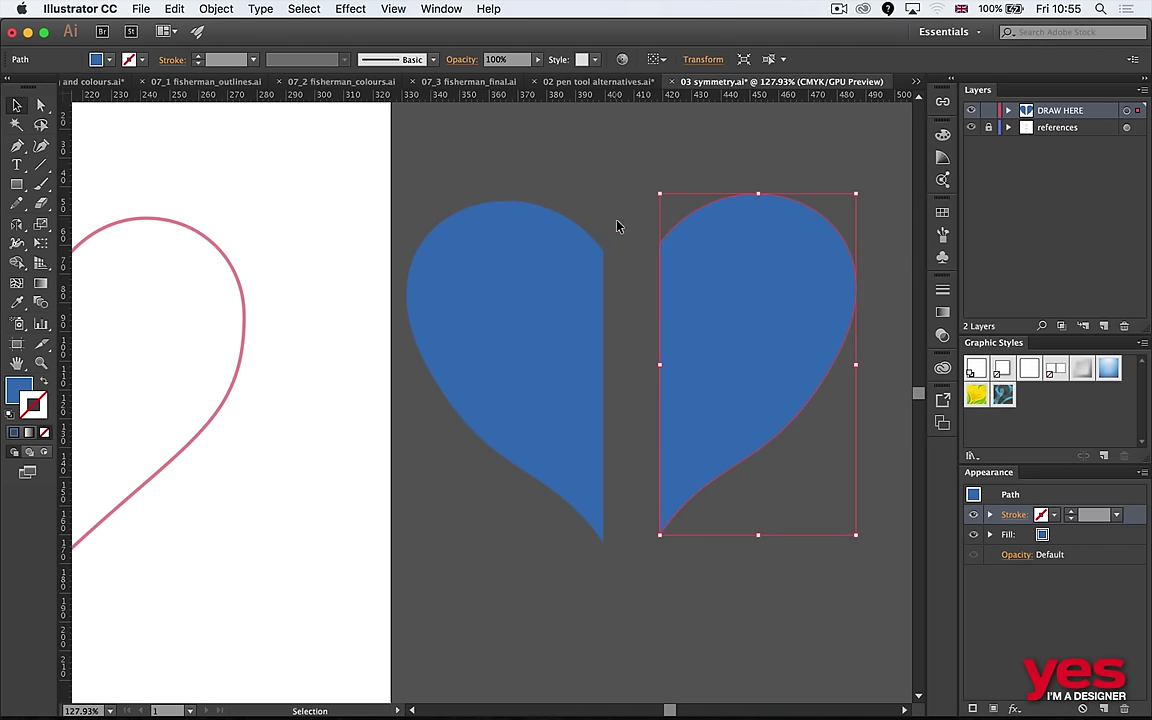
{"action": "key", "text": "super+z"}
{"action": "left_click", "coordinate": [643, 147]}
Try to merge the two selected heart halves with the Shape Builder and check the right half by selecting it.
{"action": "key", "text": "super+a"}
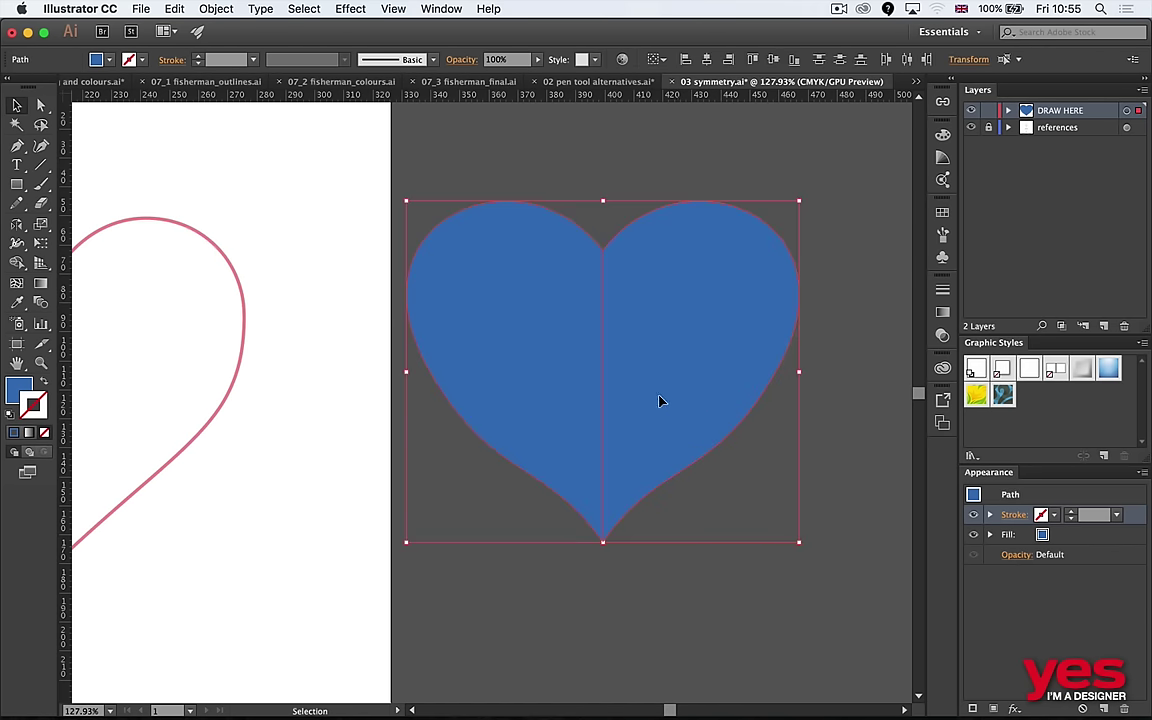
{"action": "left_click", "coordinate": [17, 263]}
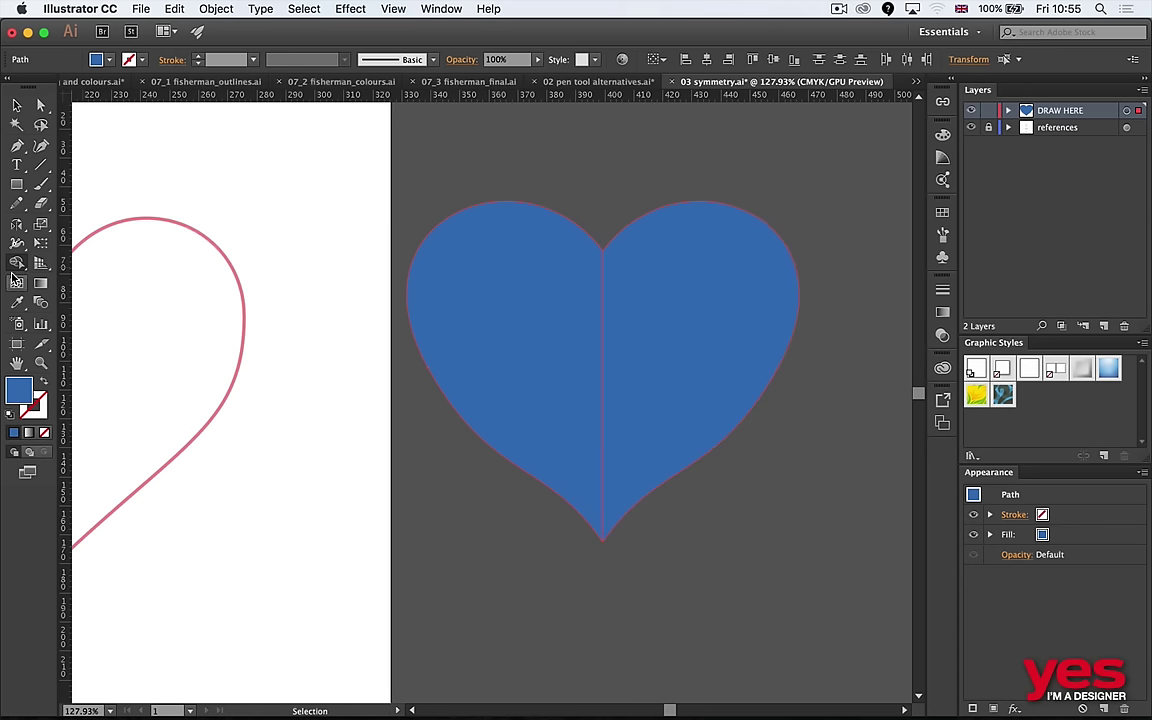
{"action": "left_click", "coordinate": [16, 265]}
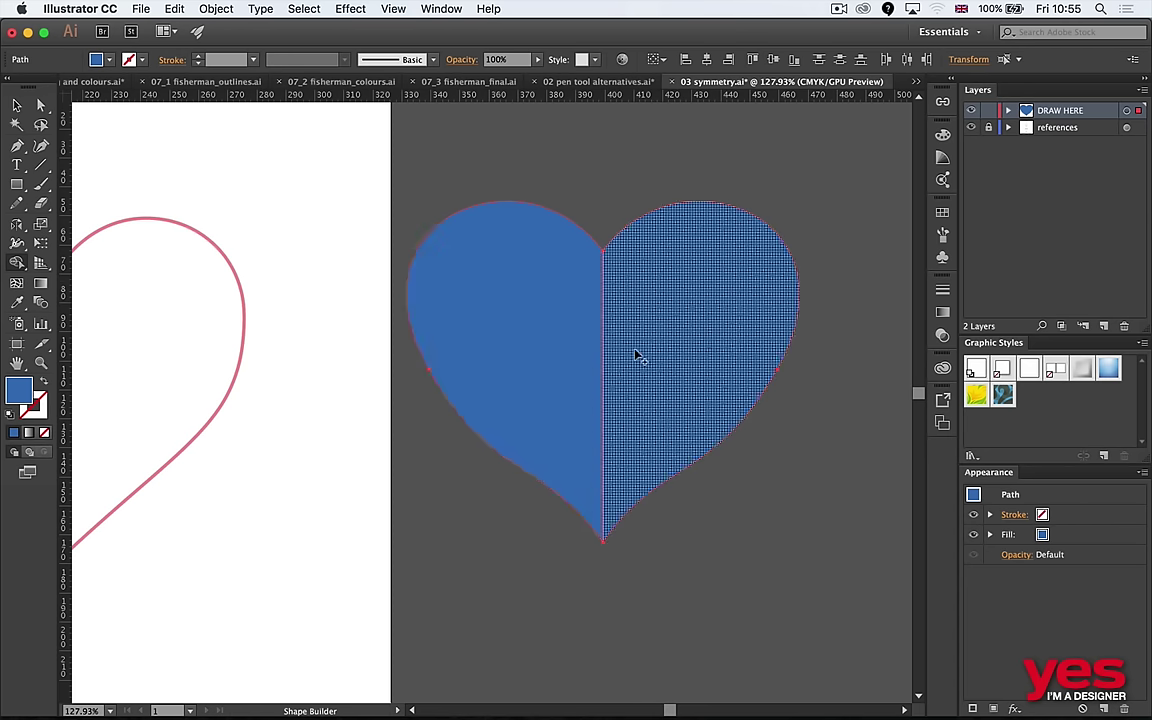
{"action": "mouse_move", "coordinate": [479, 306]}
{"action": "left_mouse_down"}
{"action": "mouse_move", "coordinate": [567, 350]}
{"action": "mouse_move", "coordinate": [717, 342]}
{"action": "left_mouse_up"}
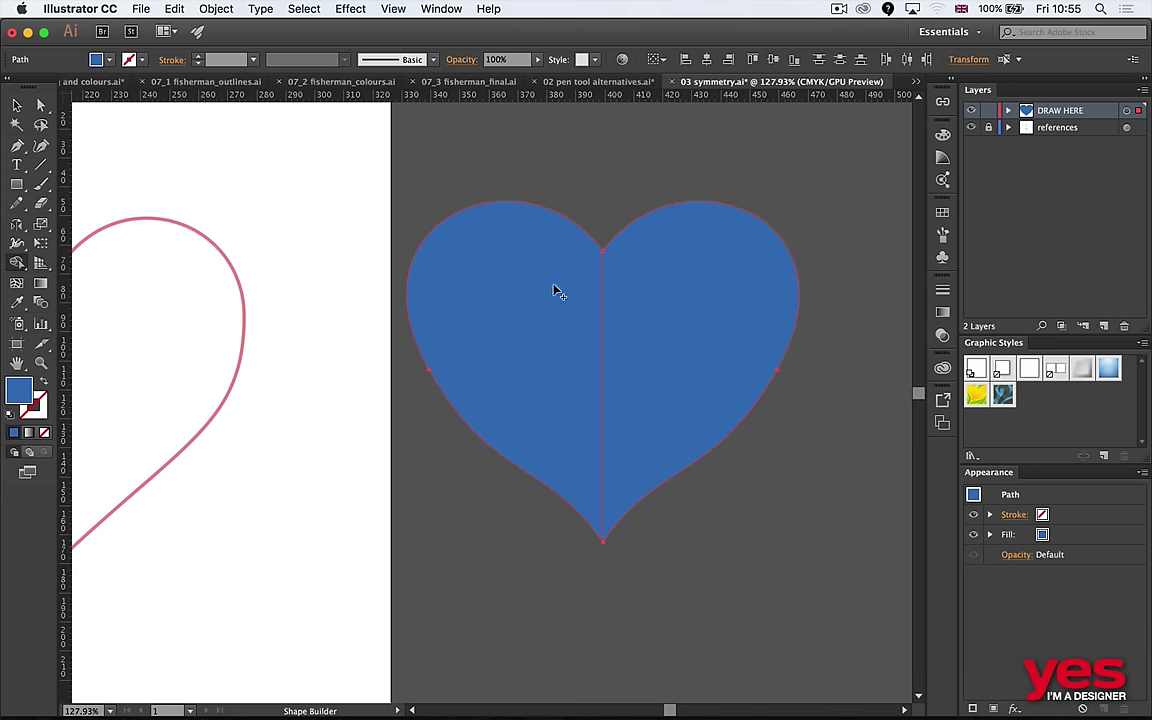
{"action": "key", "text": "v"}
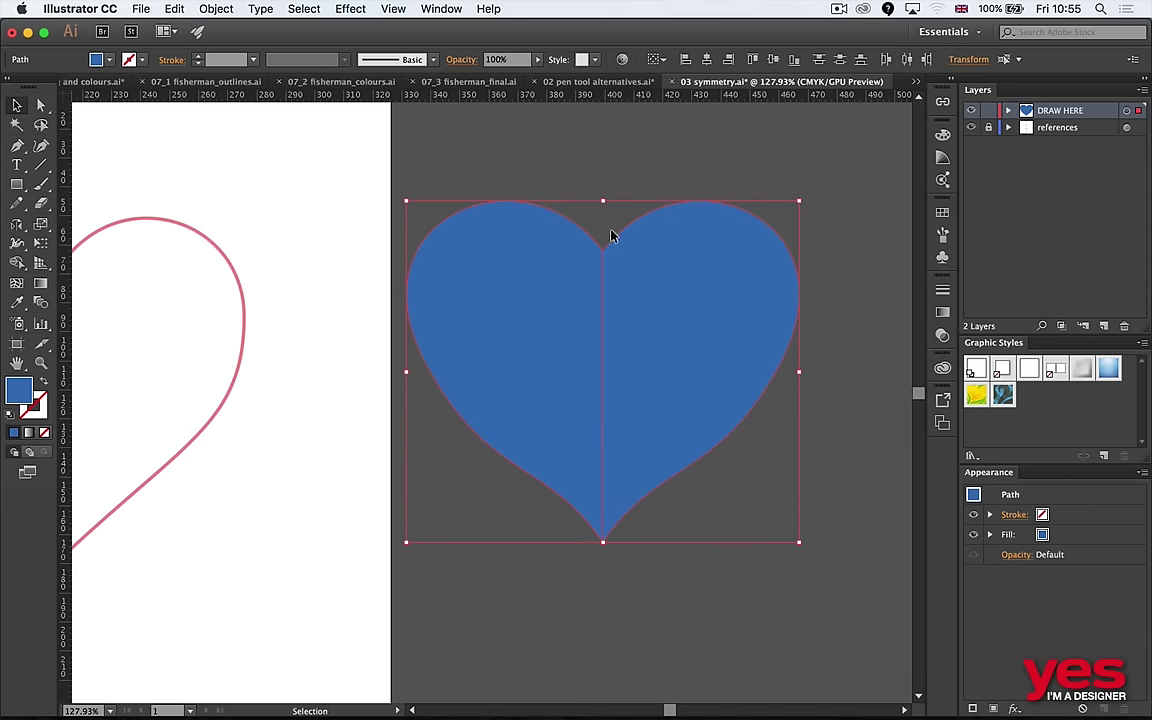
{"action": "key", "text": "shift+m"}
{"action": "key", "text": "v"}
{"action": "left_click", "coordinate": [686, 271]}
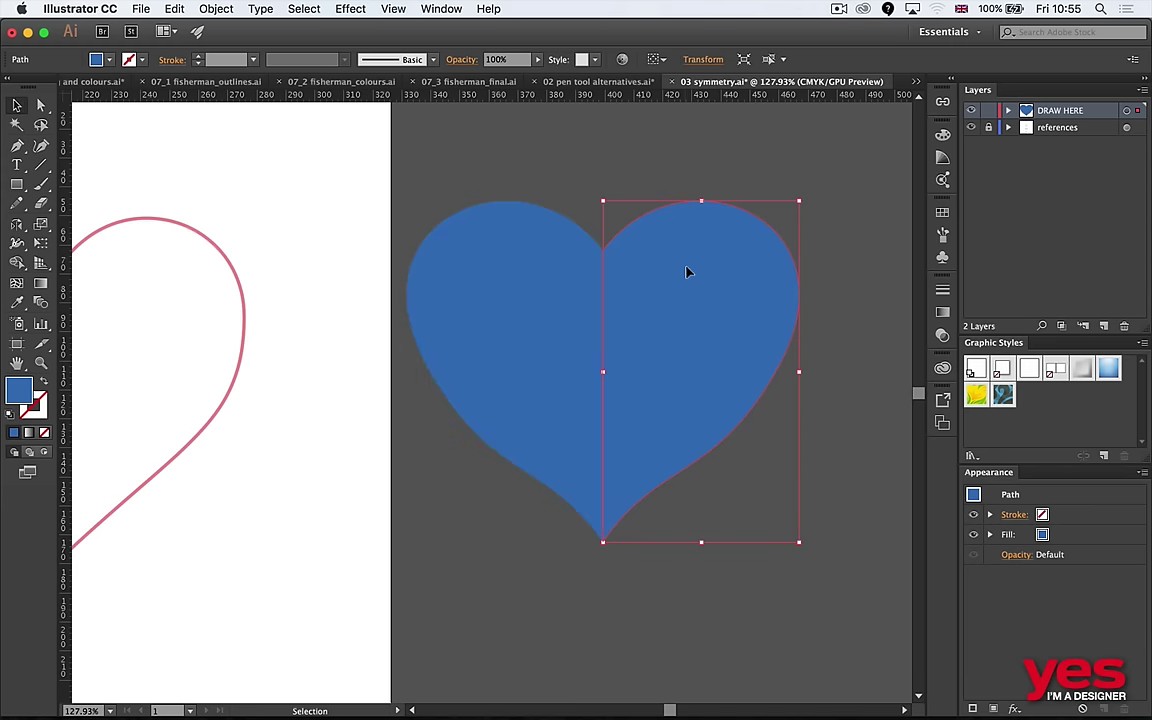
{"action": "left_click", "coordinate": [594, 152]}
Select both heart halves again, merge them into one shape with the Shape Builder, and select the merged heart.
{"action": "left_click", "coordinate": [656, 347]}
{"action": "left_click", "coordinate": [575, 328], "text": "shift"}
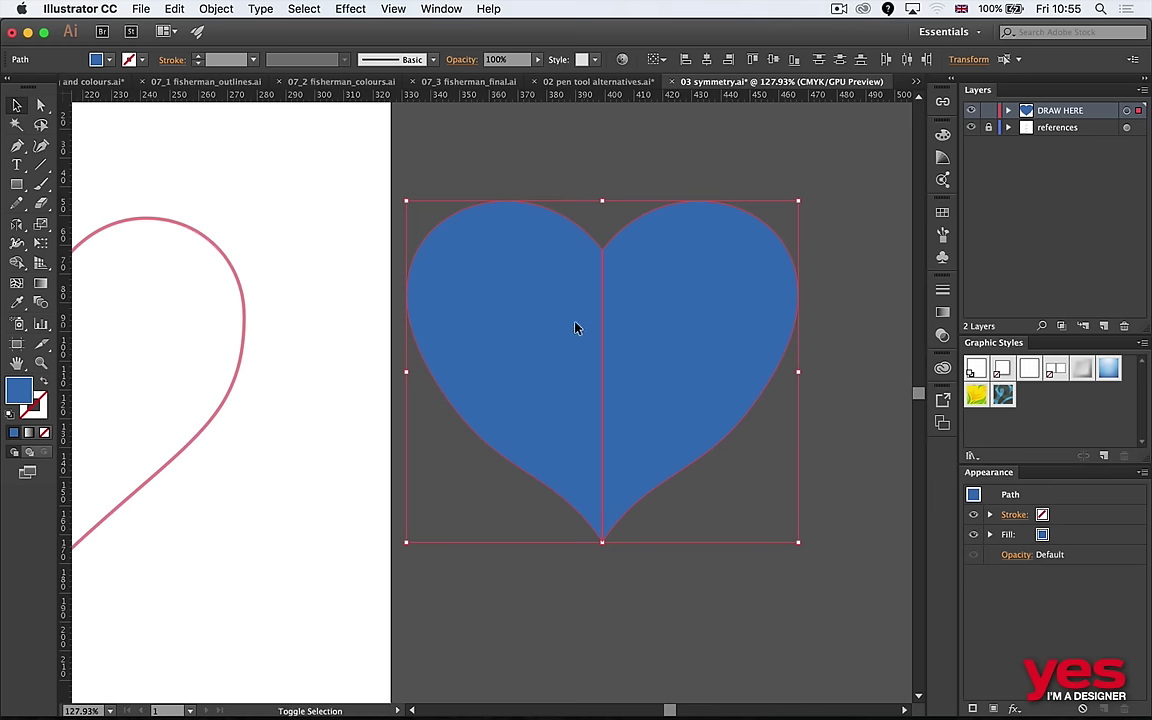
{"action": "key", "text": "shift+m"}
{"action": "left_click_drag", "start_coordinate": [527, 291], "coordinate": [681, 311]}
{"action": "key", "text": "v"}
{"action": "left_click", "coordinate": [635, 113]}
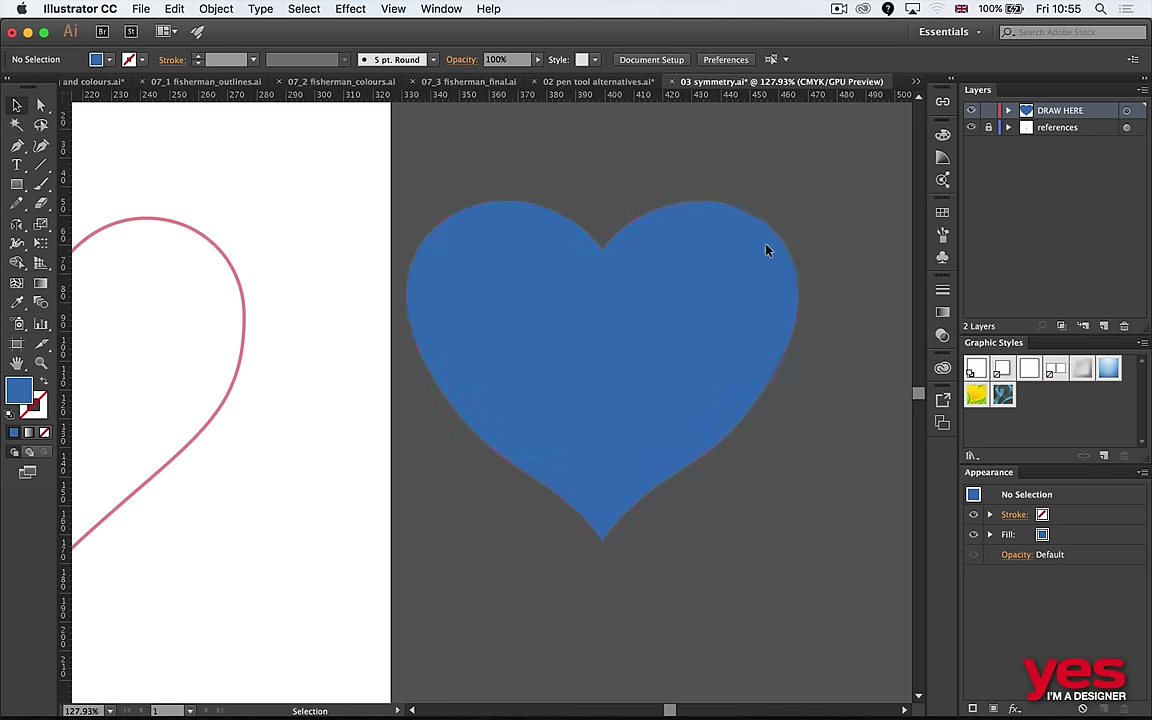
{"action": "left_click", "coordinate": [606, 331]}
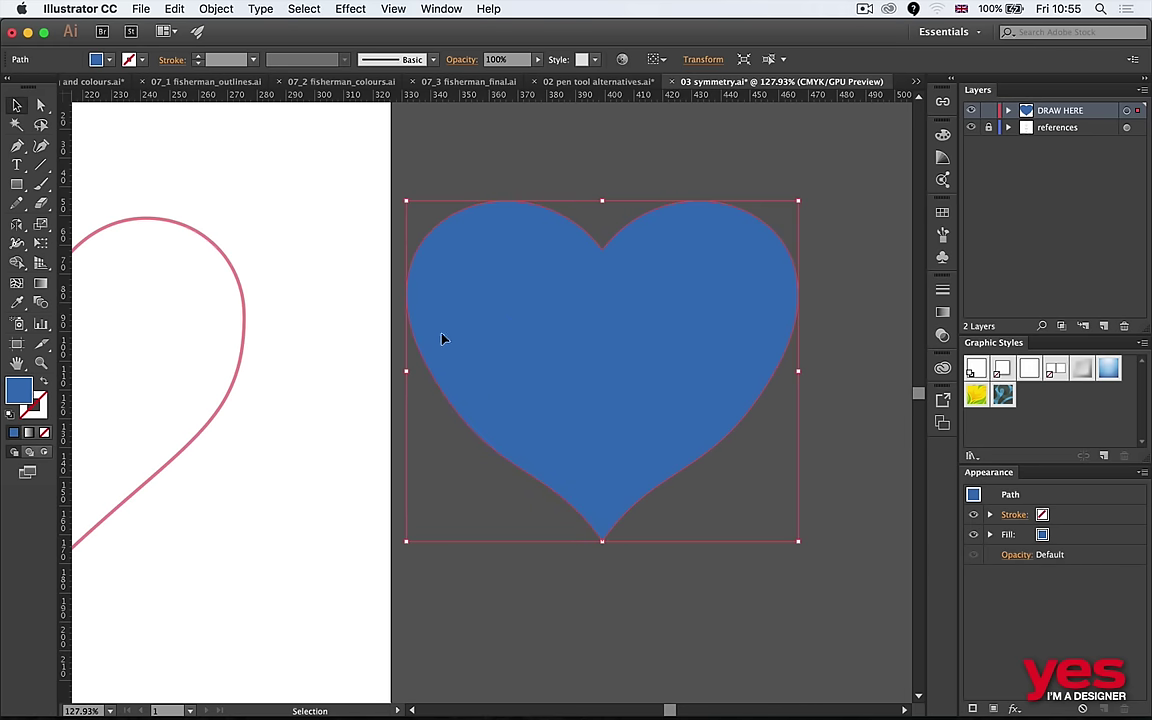
Draw a vertical line along the centre guide between the reference spade's base and tip, and group it in the DRAW HERE layer.
{"action": "left_click_drag", "start_coordinate": [337, 640], "coordinate": [751, 324]}
{"action": "scroll", "coordinate": [751, 324], "scroll_direction": "up", "scroll_amount": 3}
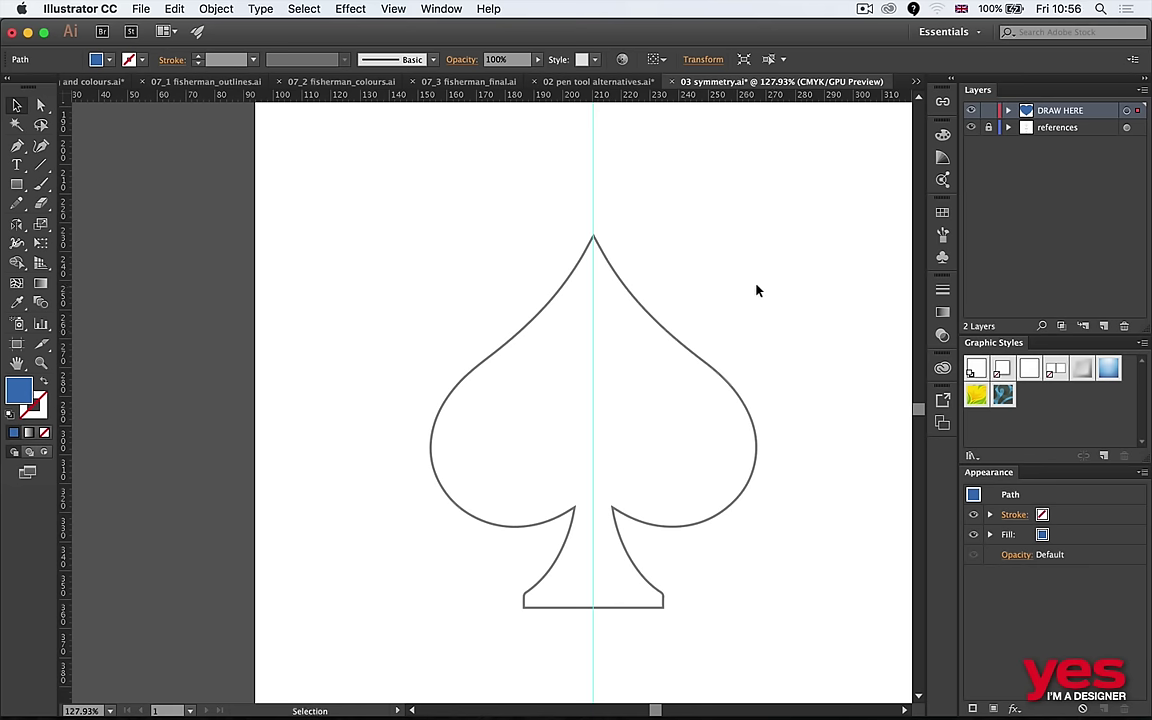
{"action": "left_click_drag", "start_coordinate": [797, 312], "coordinate": [745, 289]}
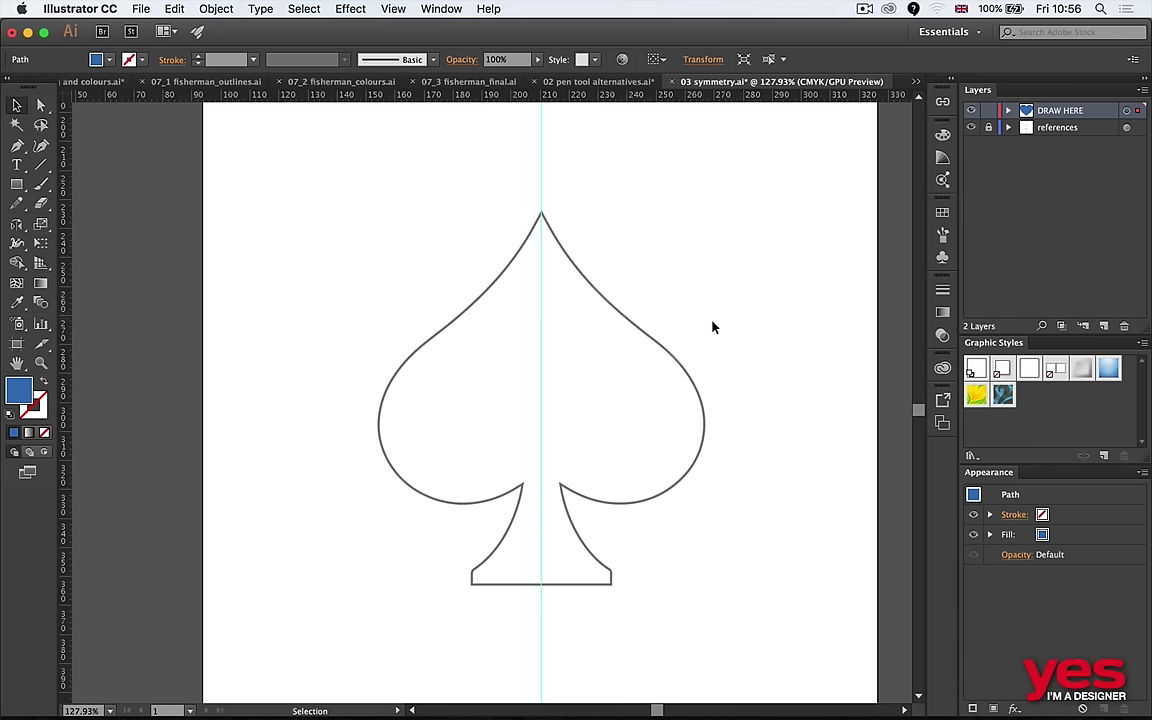
{"action": "left_click", "coordinate": [40, 164]}
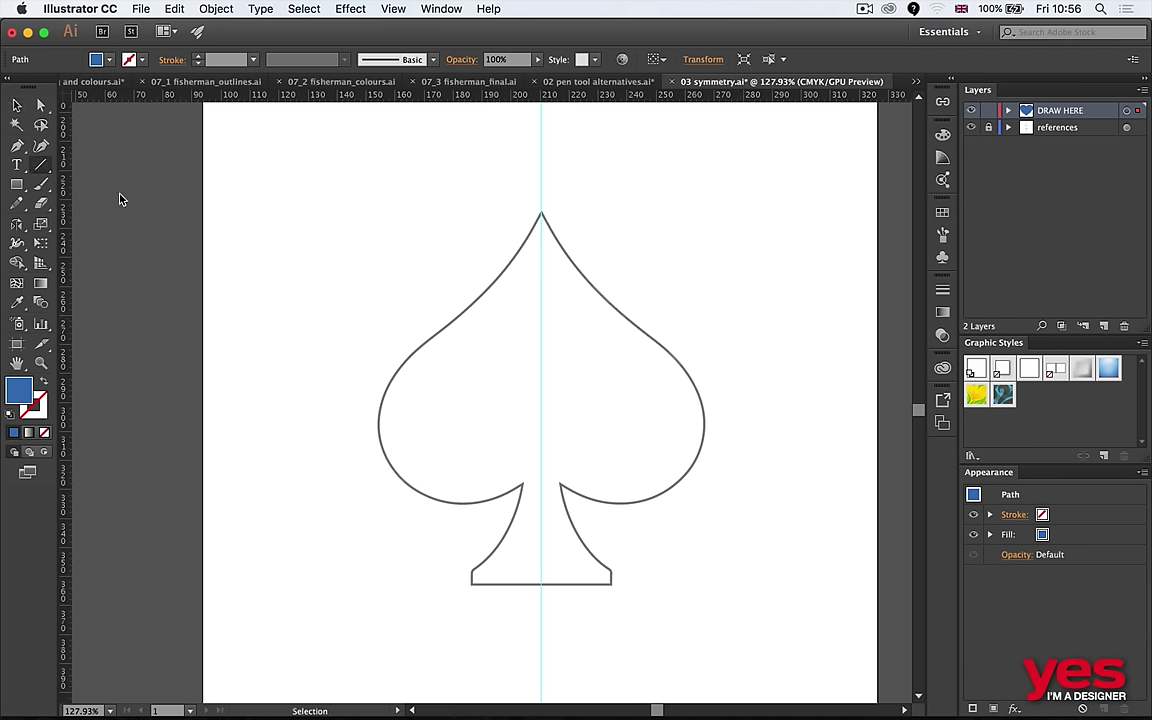
{"action": "mouse_move", "coordinate": [540, 700]}
{"action": "left_mouse_down"}
{"action": "mouse_move", "coordinate": [538, 583]}
{"action": "mouse_move", "coordinate": [563, 476]}
{"action": "mouse_move", "coordinate": [530, 200]}
{"action": "mouse_move", "coordinate": [540, 211]}
{"action": "left_mouse_up"}
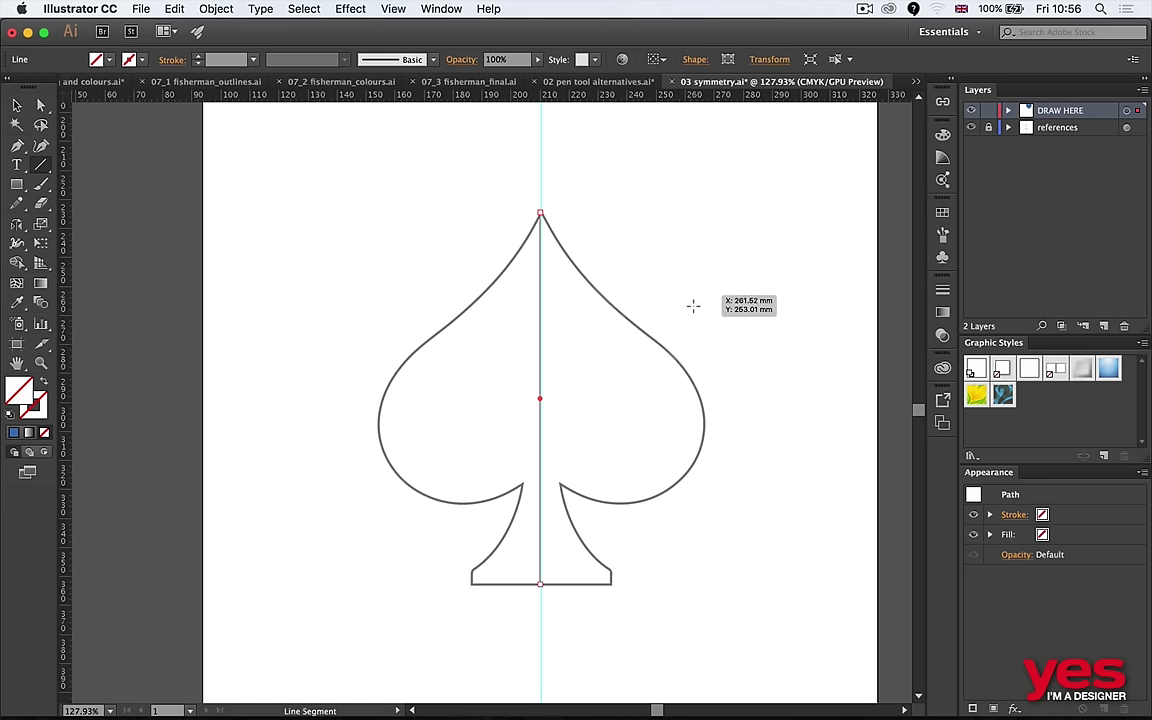
{"action": "key", "text": "v"}
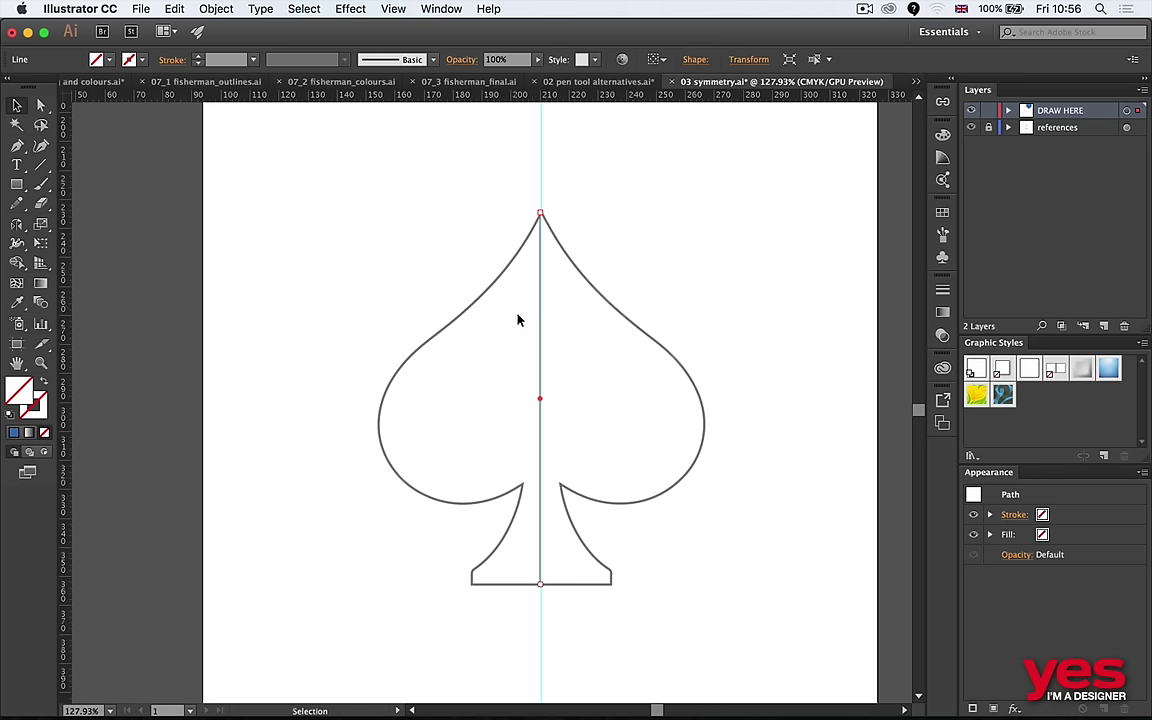
{"action": "left_click", "coordinate": [1008, 110]}
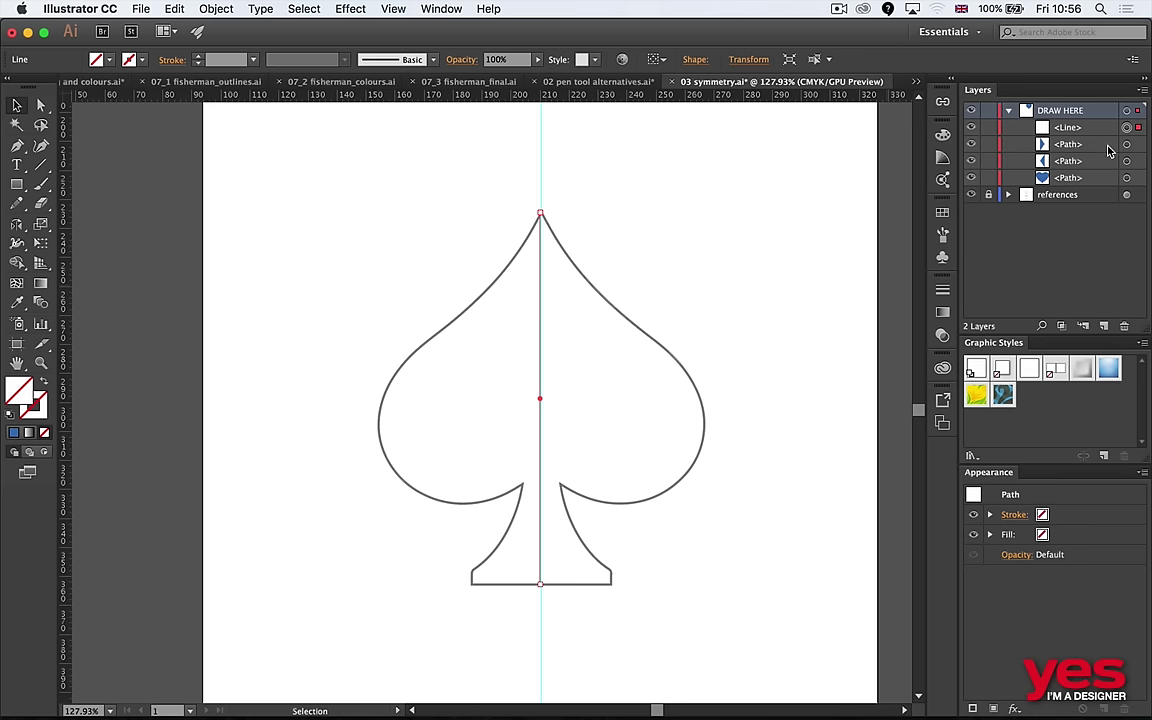
{"action": "key", "text": "super+g"}
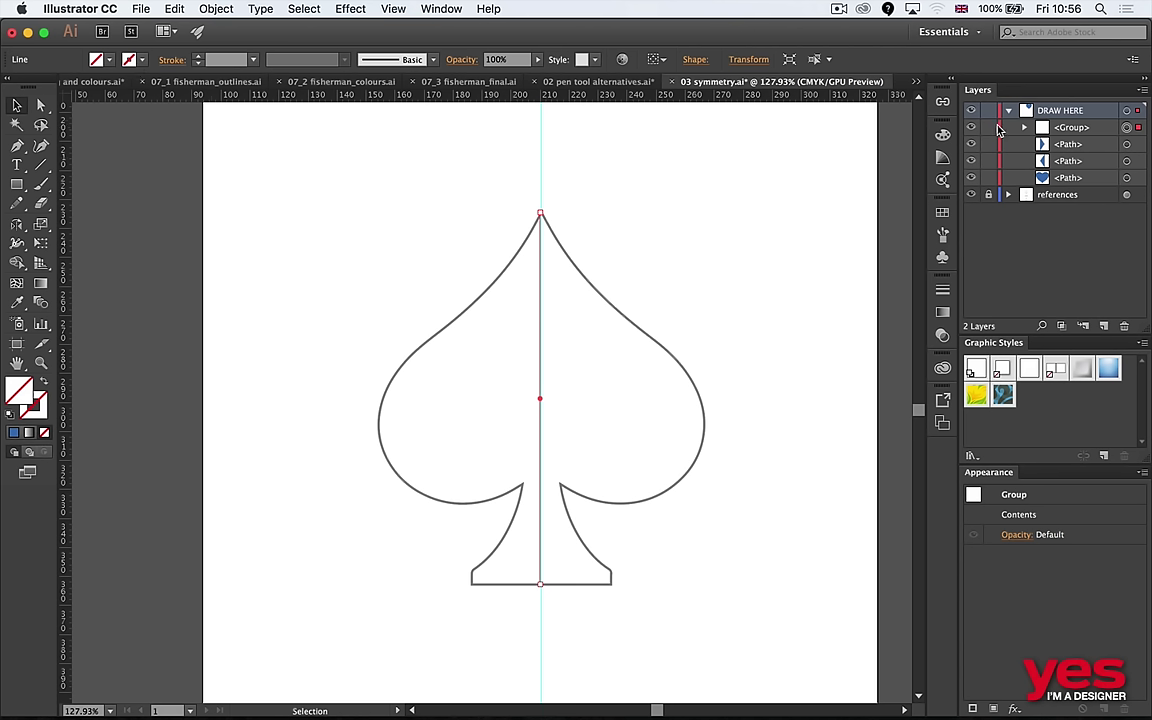
Apply a Distort & Transform Transform effect to the group with Reflect X, 1 copy and the preview enabled.
{"action": "left_click", "coordinate": [352, 9]}
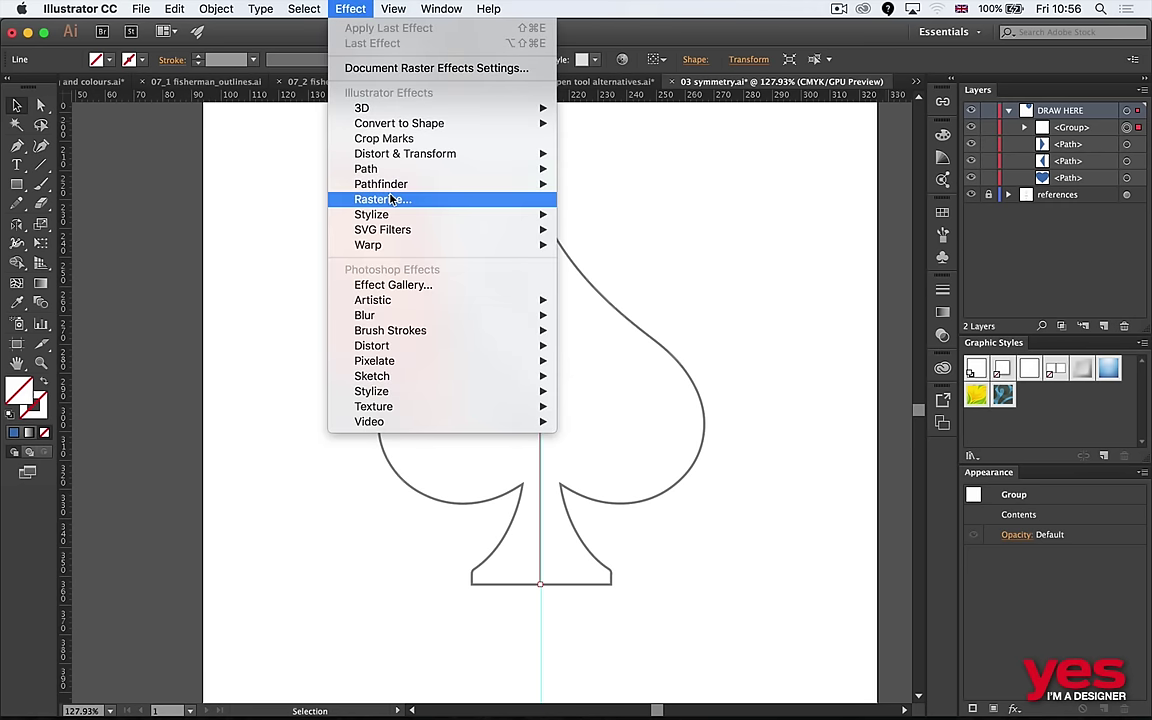
{"action": "mouse_move", "coordinate": [436, 156]}
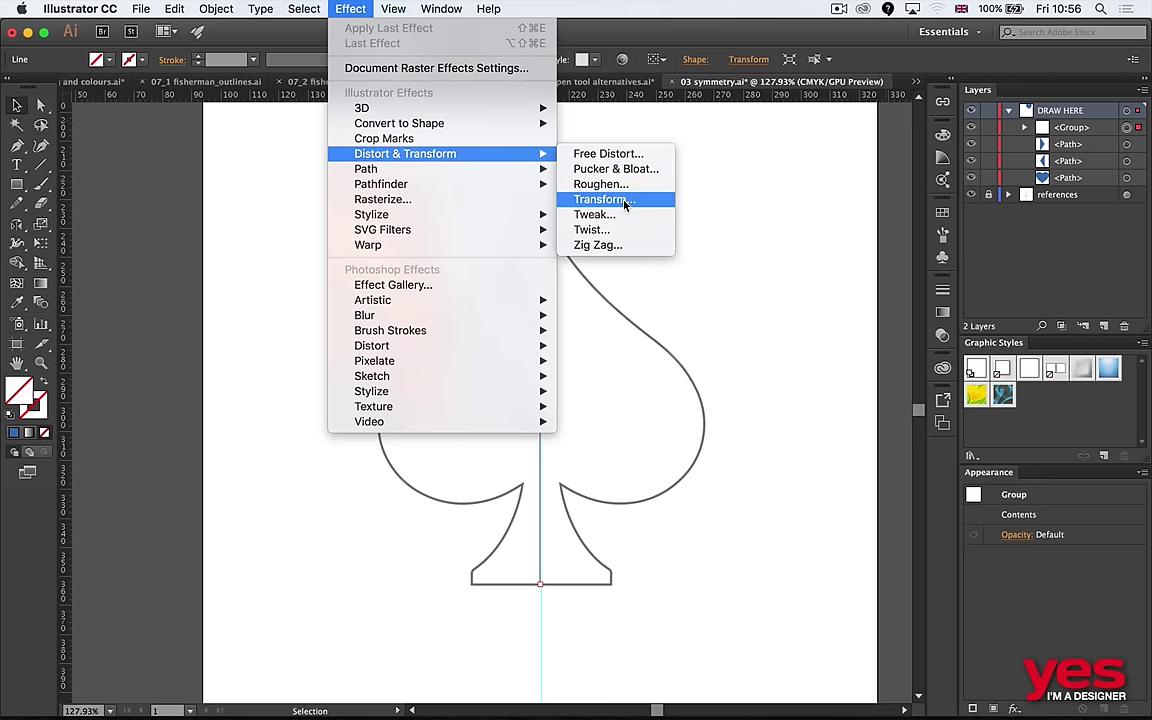
{"action": "left_click", "coordinate": [622, 201]}
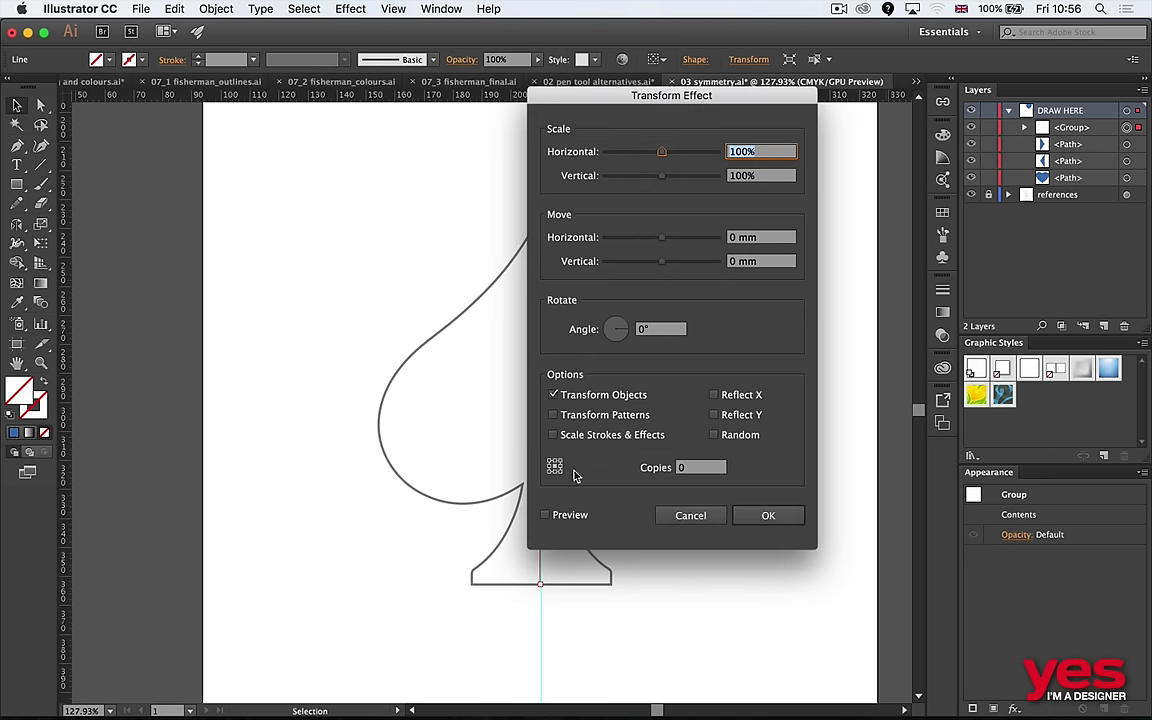
{"action": "left_click", "coordinate": [546, 514]}
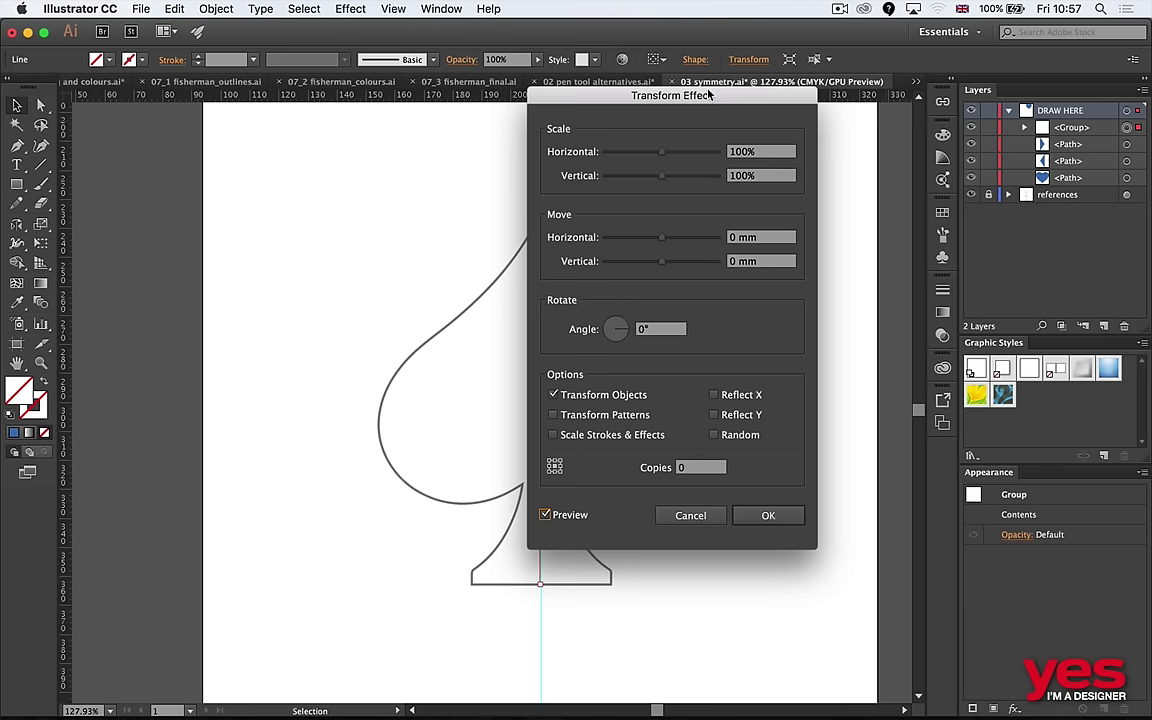
{"action": "left_click_drag", "start_coordinate": [714, 105], "coordinate": [844, 105]}
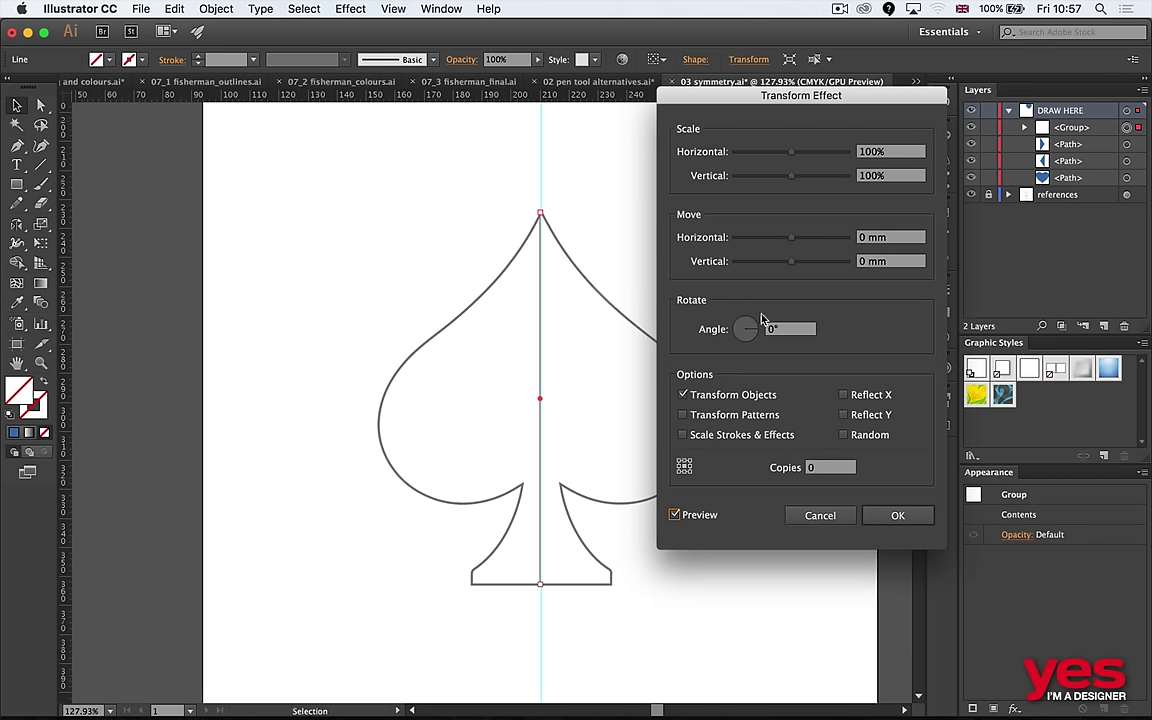
{"action": "left_click", "coordinate": [844, 395]}
{"action": "left_click", "coordinate": [812, 467]}
{"action": "type", "text": "1"}
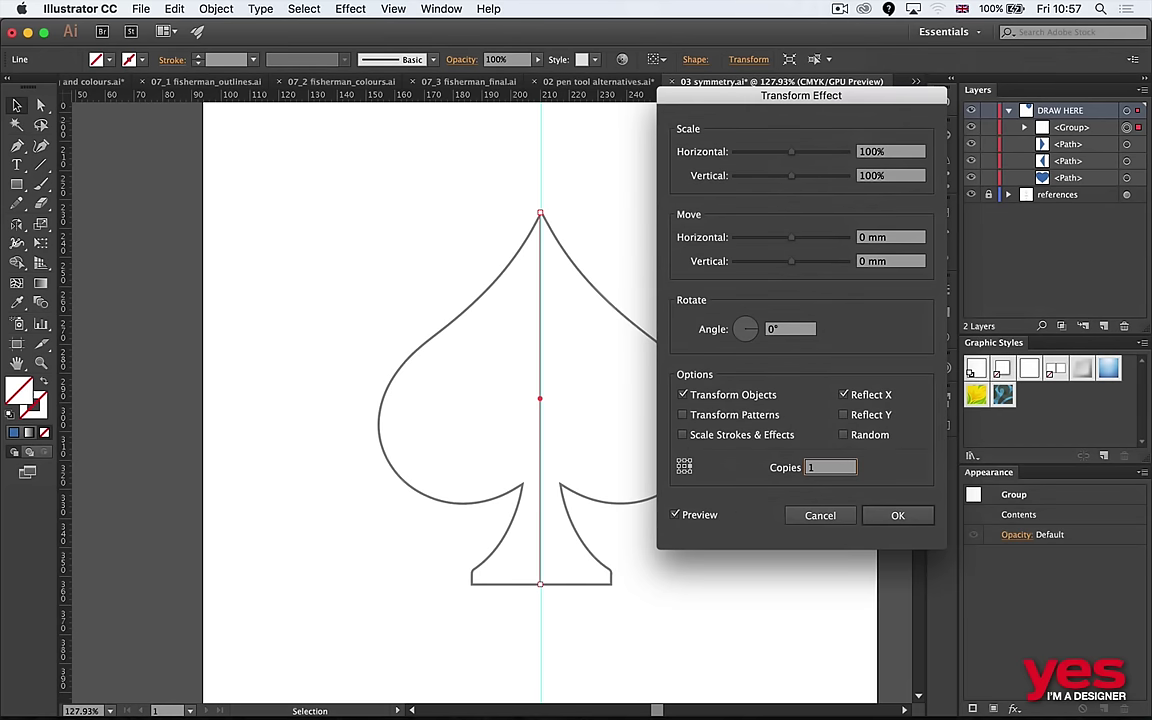
{"action": "key", "text": "Return"}
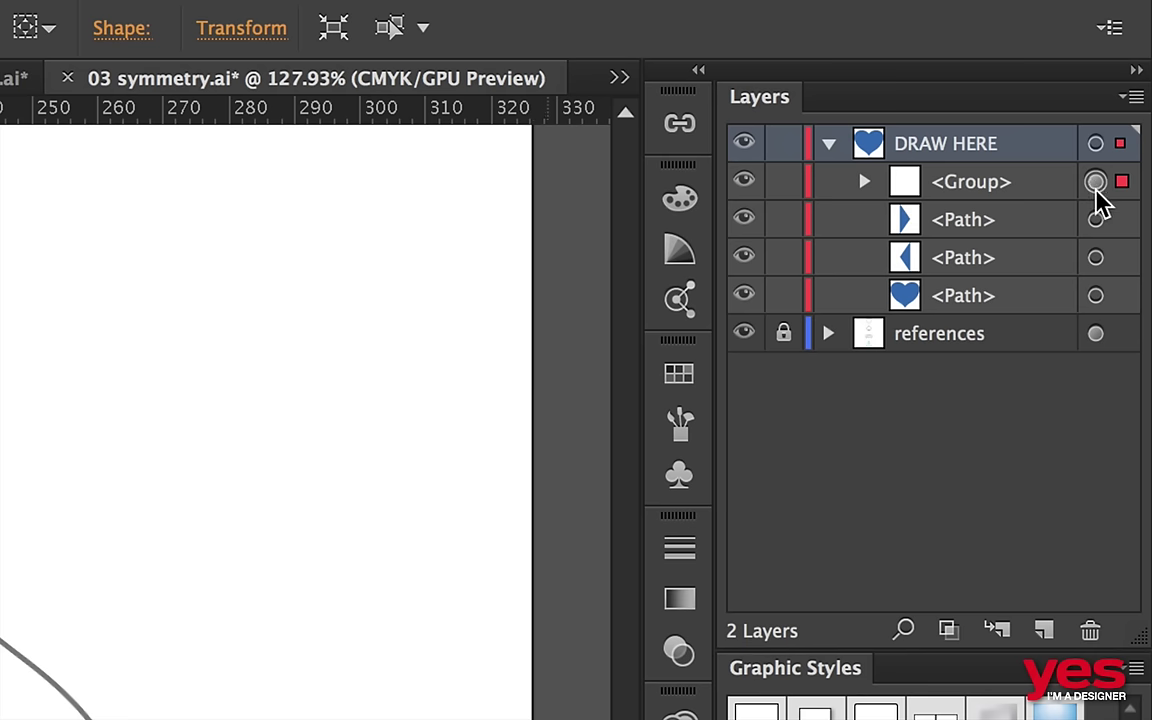
Switch to Photoshop to view the images in topics.psd, and return to Illustrator.
{"action": "key", "text": "super+Tab"}
{"action": "key", "text": "super+Tab"}
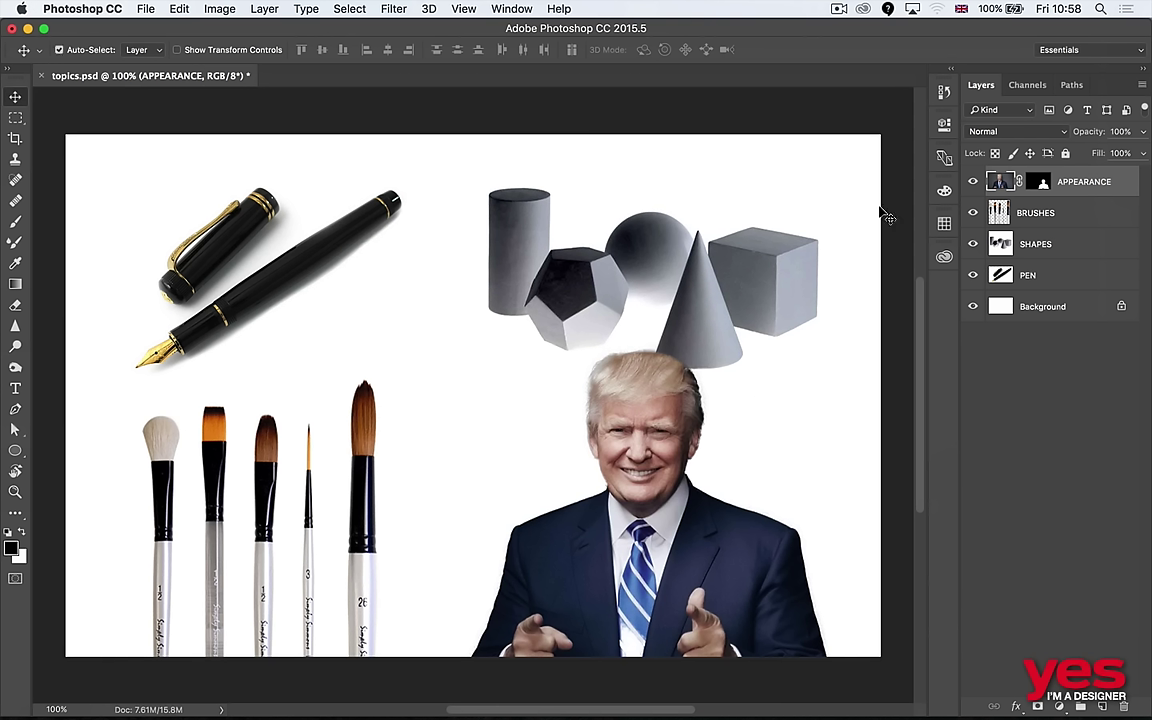
{"action": "key", "text": "super+Tab"}
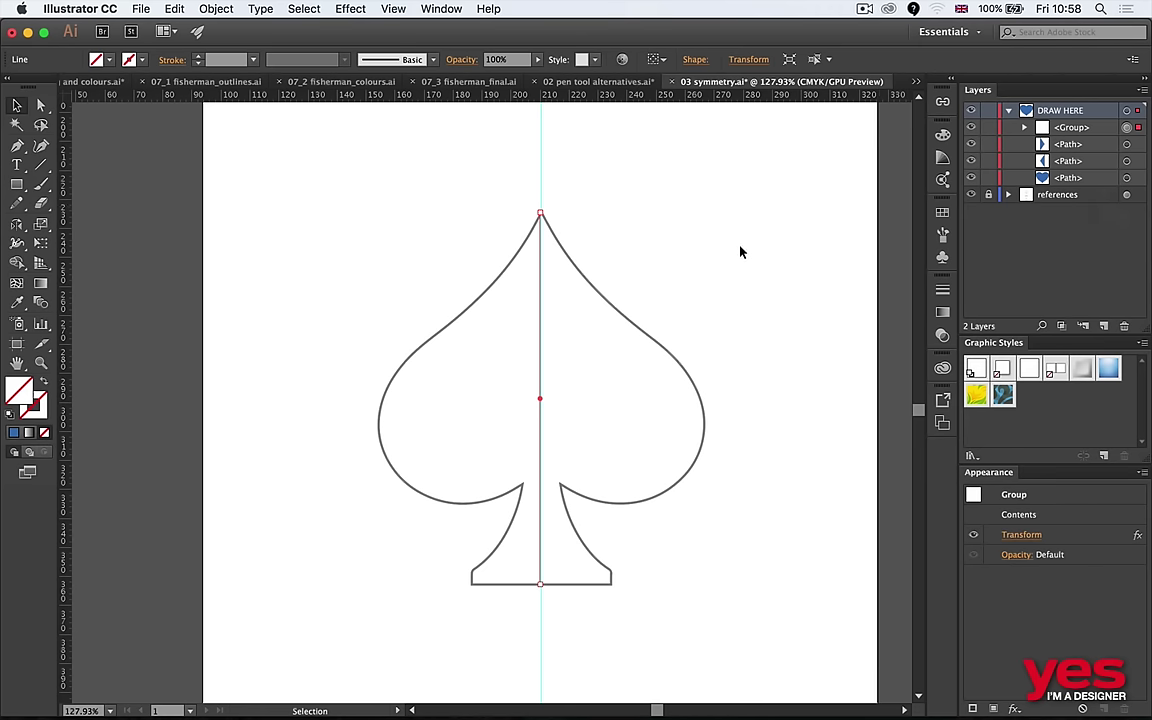
Deselect the group, set a 5 pt red stroke for new paths, and activate the Pen tool.
{"action": "key", "text": "p"}
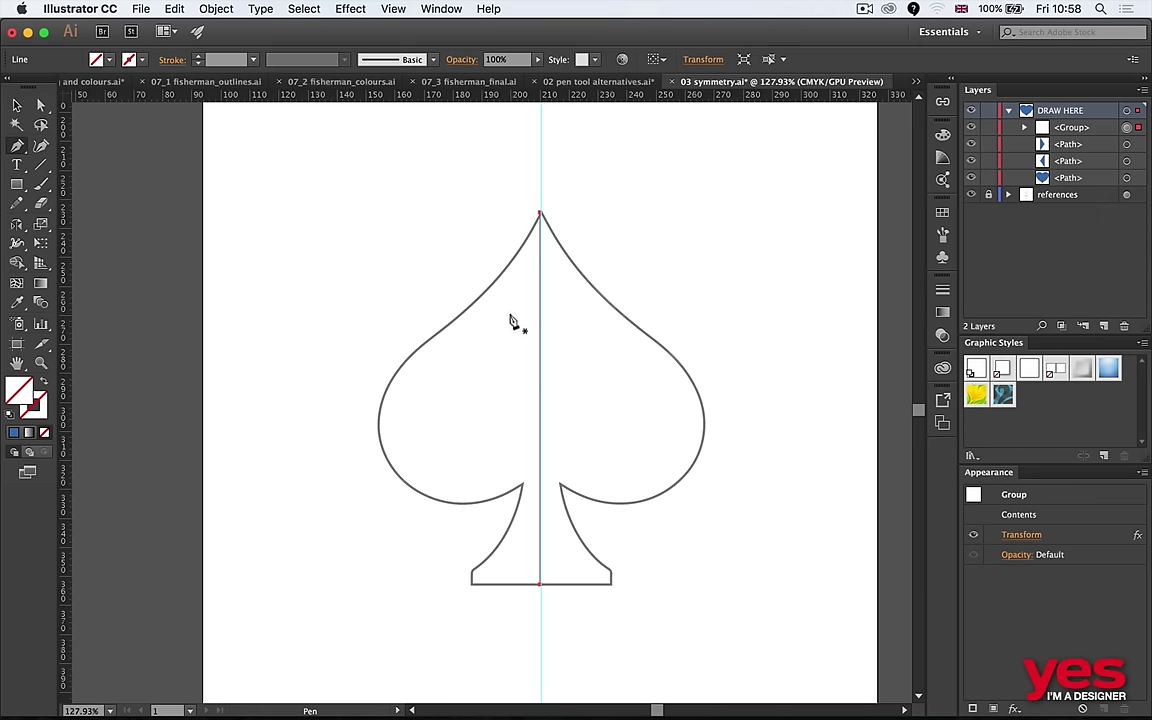
{"action": "key", "text": "a"}
{"action": "left_click", "coordinate": [349, 238]}
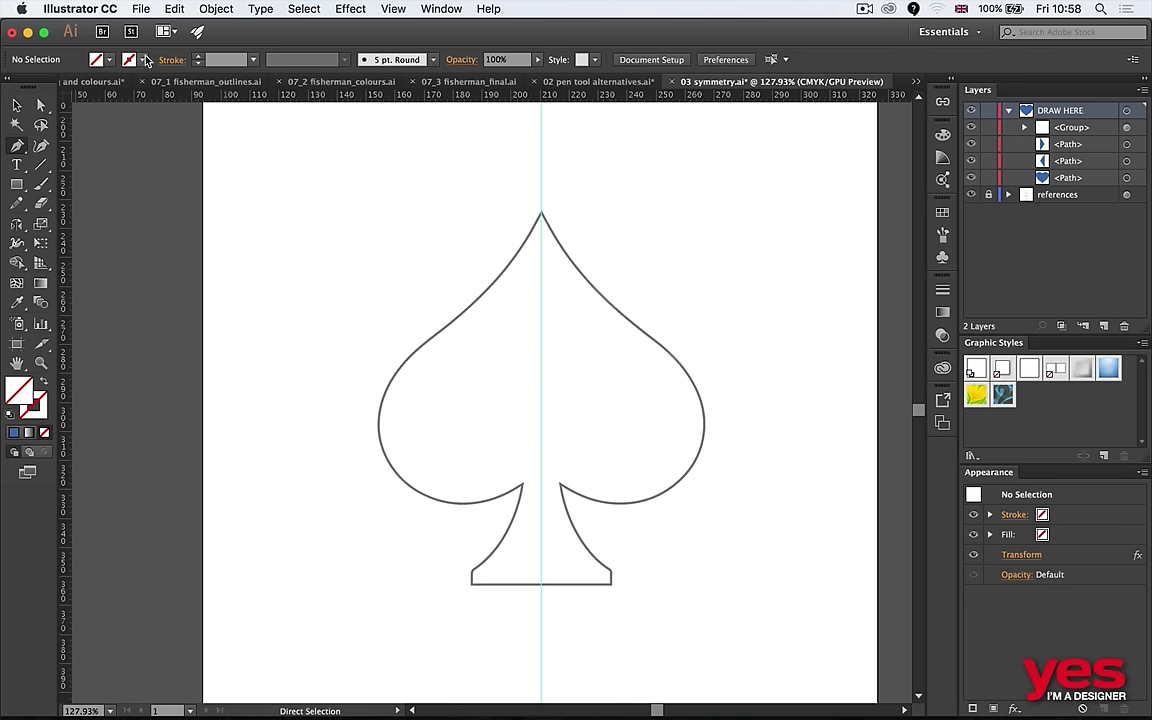
{"action": "left_click", "coordinate": [145, 60]}
{"action": "left_click", "coordinate": [55, 87]}
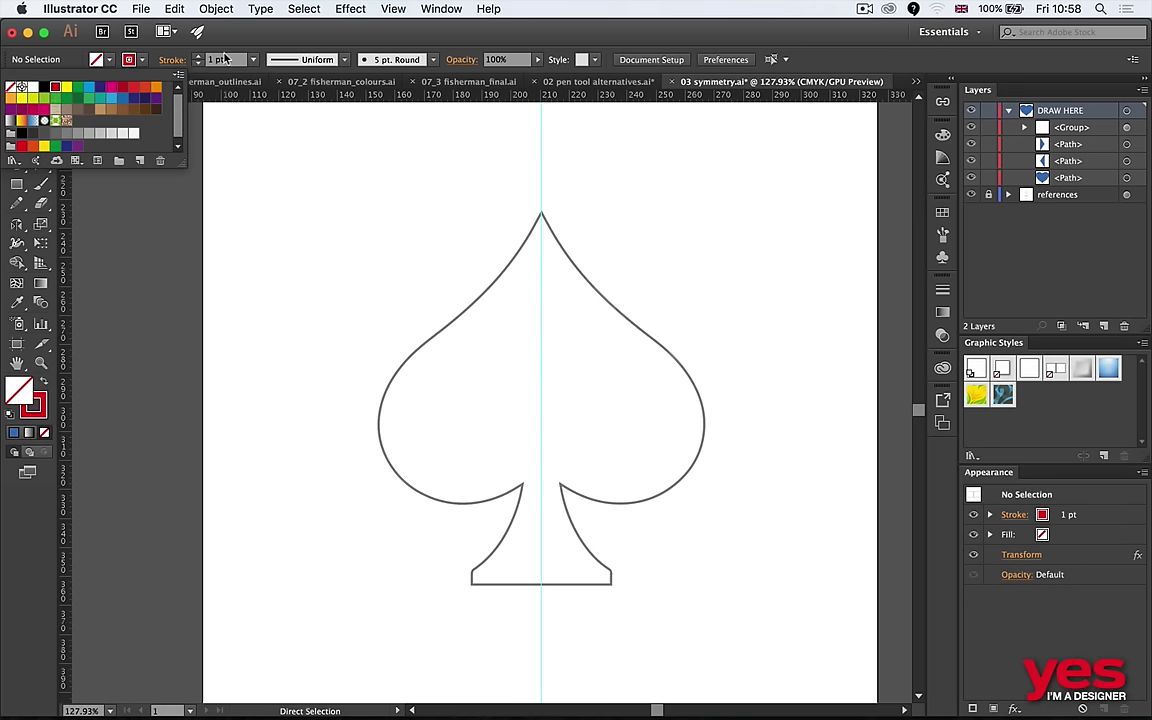
{"action": "type", "text": "5"}
{"action": "key", "text": "Return"}
{"action": "key", "text": "p"}
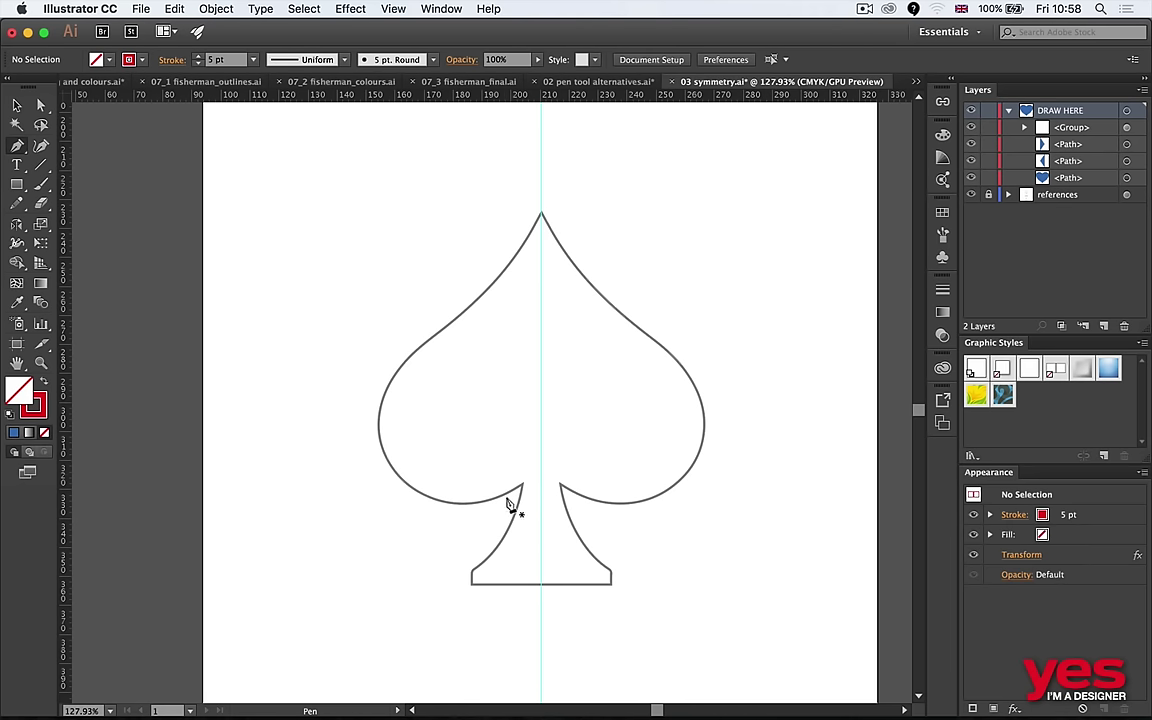
{"action": "left_click", "coordinate": [541, 585]}
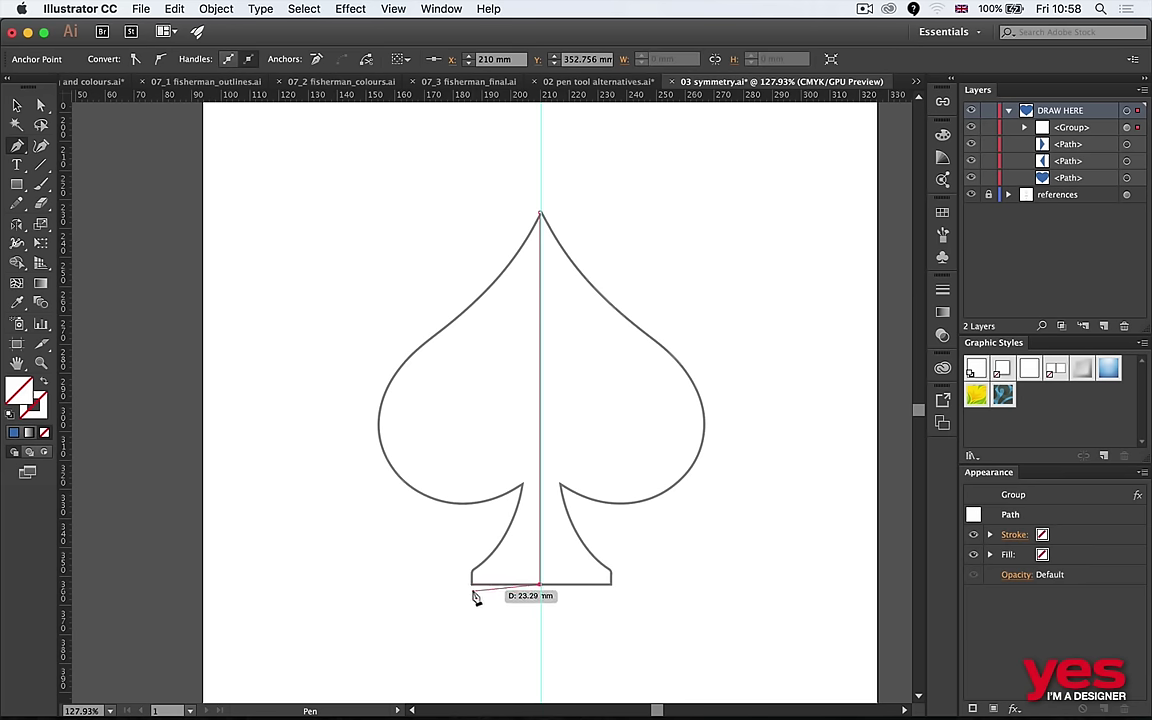
{"action": "left_click", "coordinate": [473, 586]}
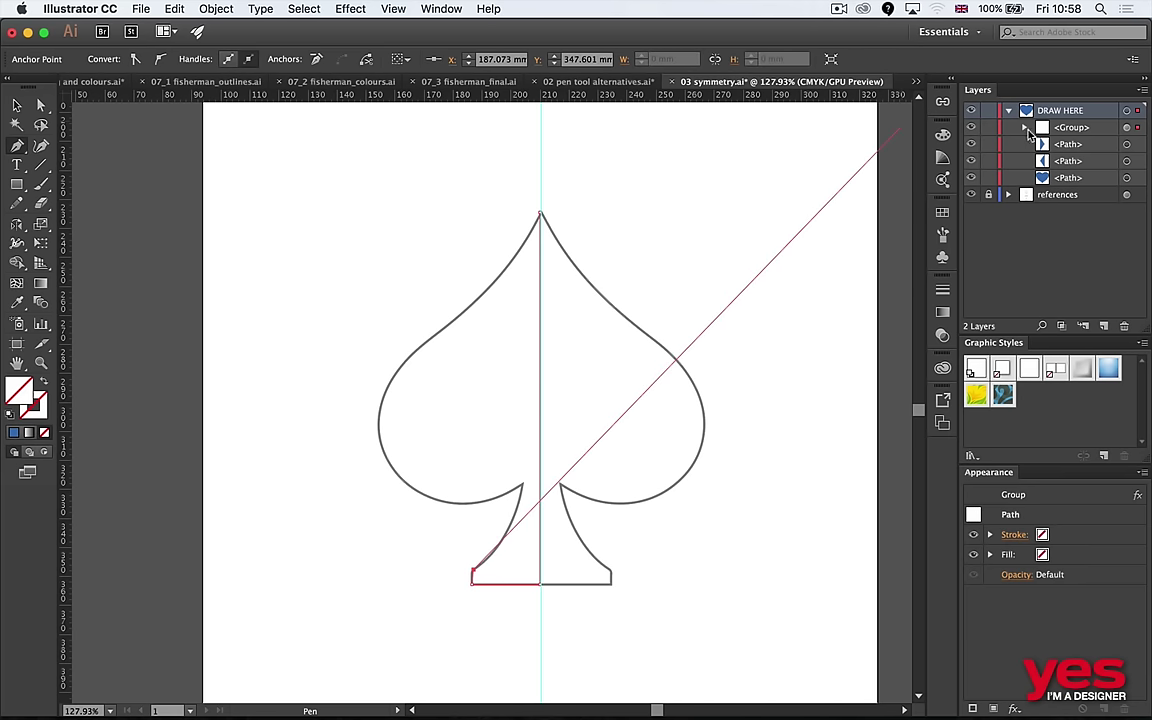
{"action": "left_click", "coordinate": [1025, 128]}
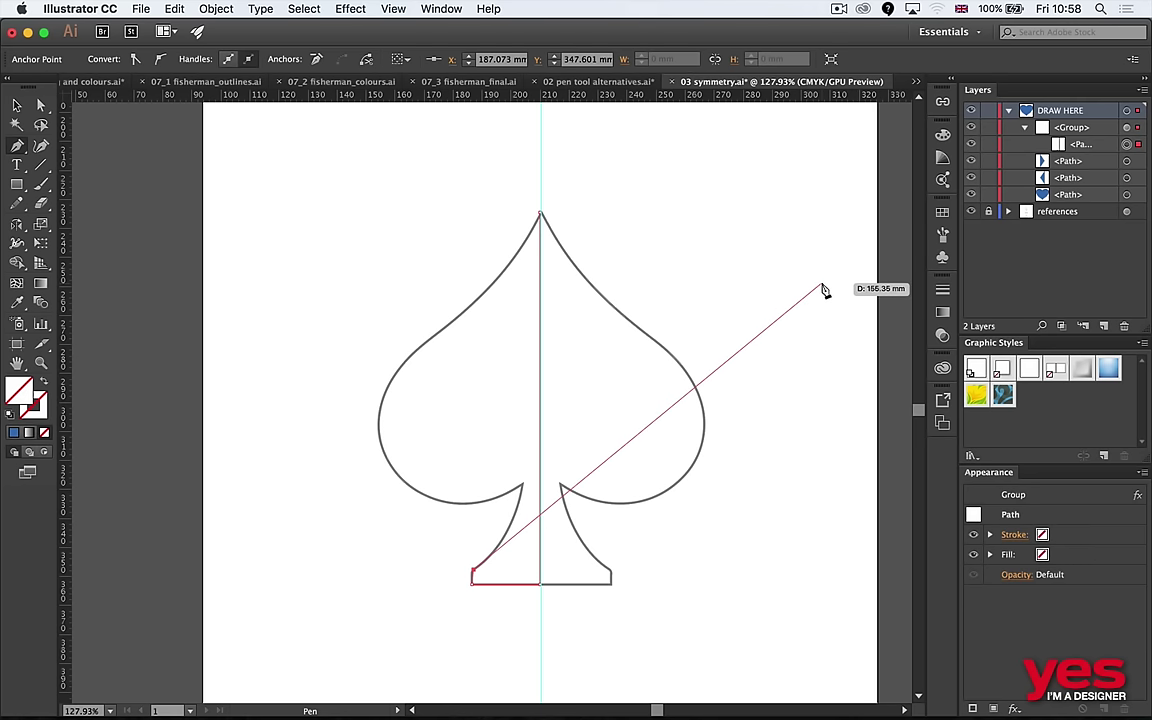
{"action": "key", "text": "super+z"}
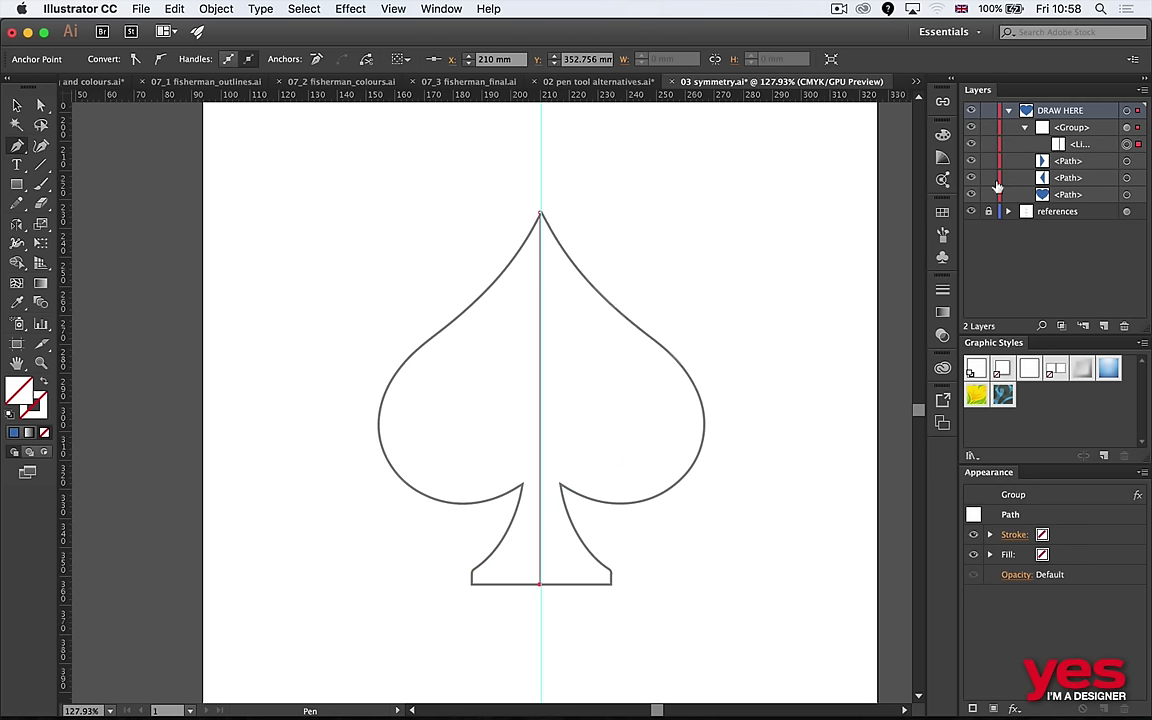
Clear the selection and lock the centre line inside the group.
{"action": "key", "text": "shift+super+a"}
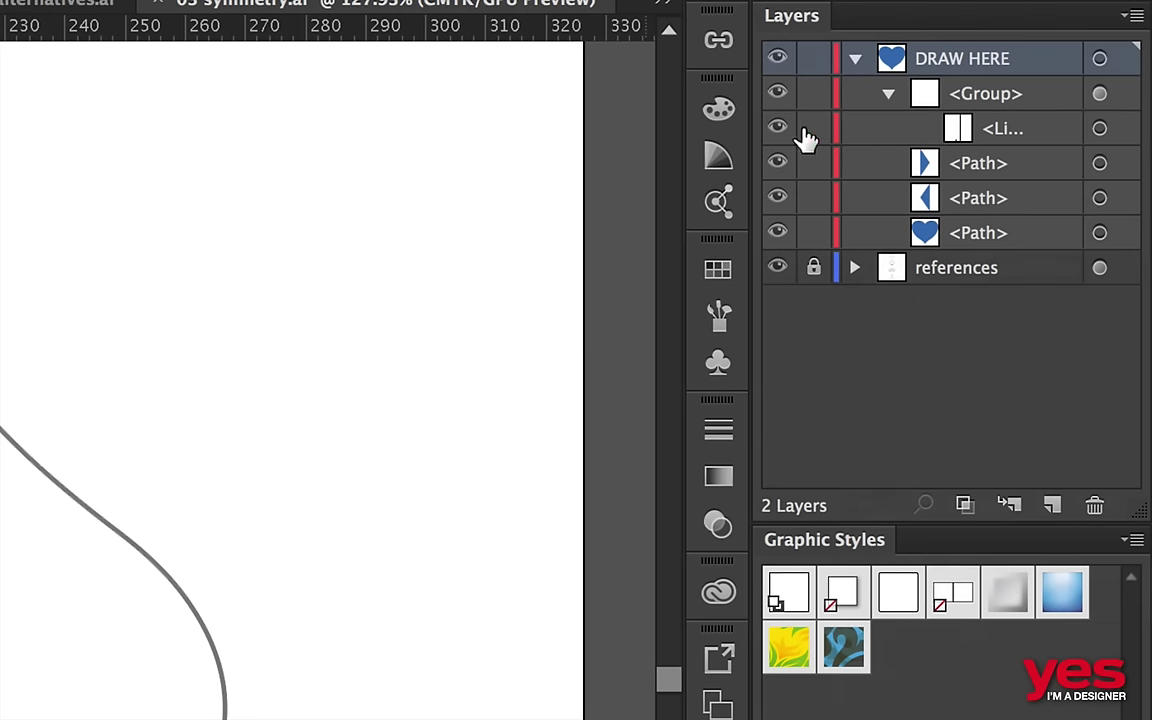
{"action": "left_click", "coordinate": [813, 128]}
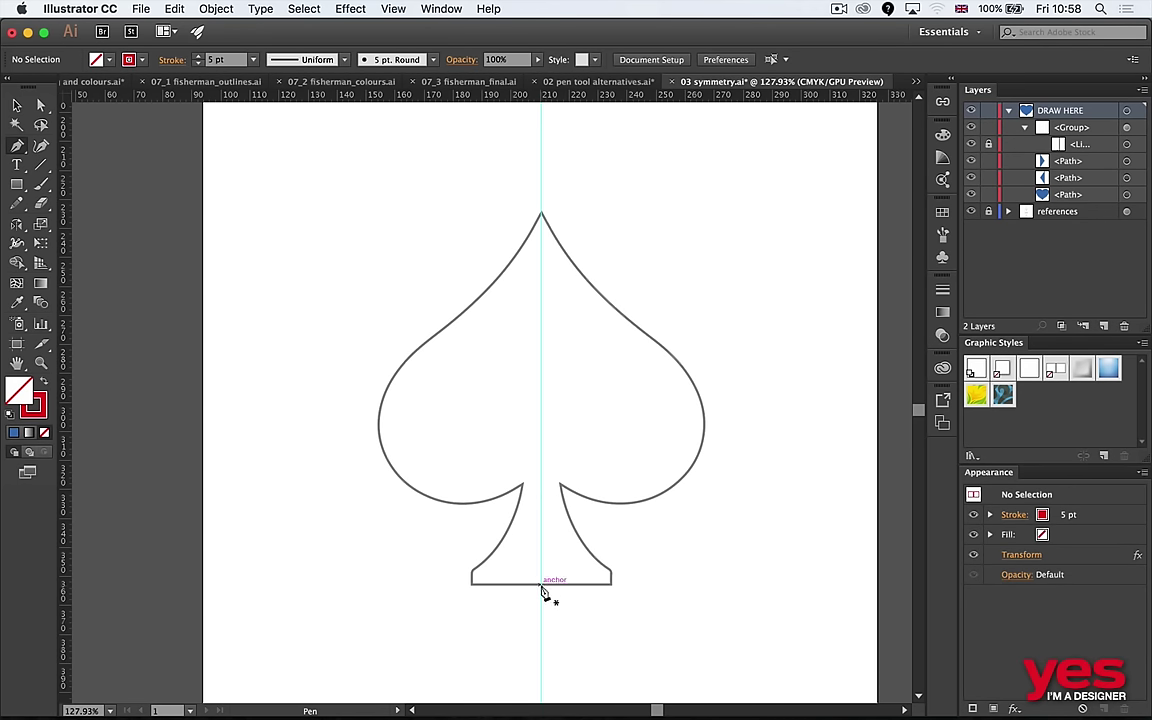
Trace the left half of the spade's base from the centre guide, ending with a curve up the stem.
{"action": "left_click", "coordinate": [540, 589]}
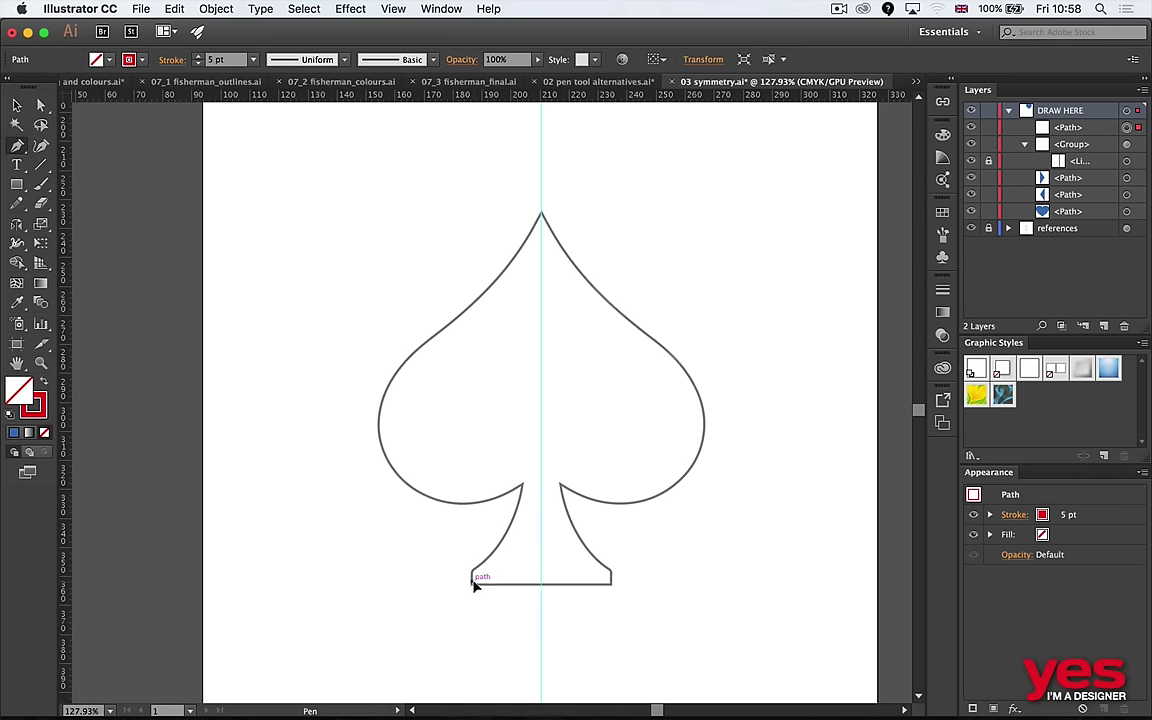
{"action": "left_click", "coordinate": [474, 583]}
{"action": "left_click", "coordinate": [471, 573]}
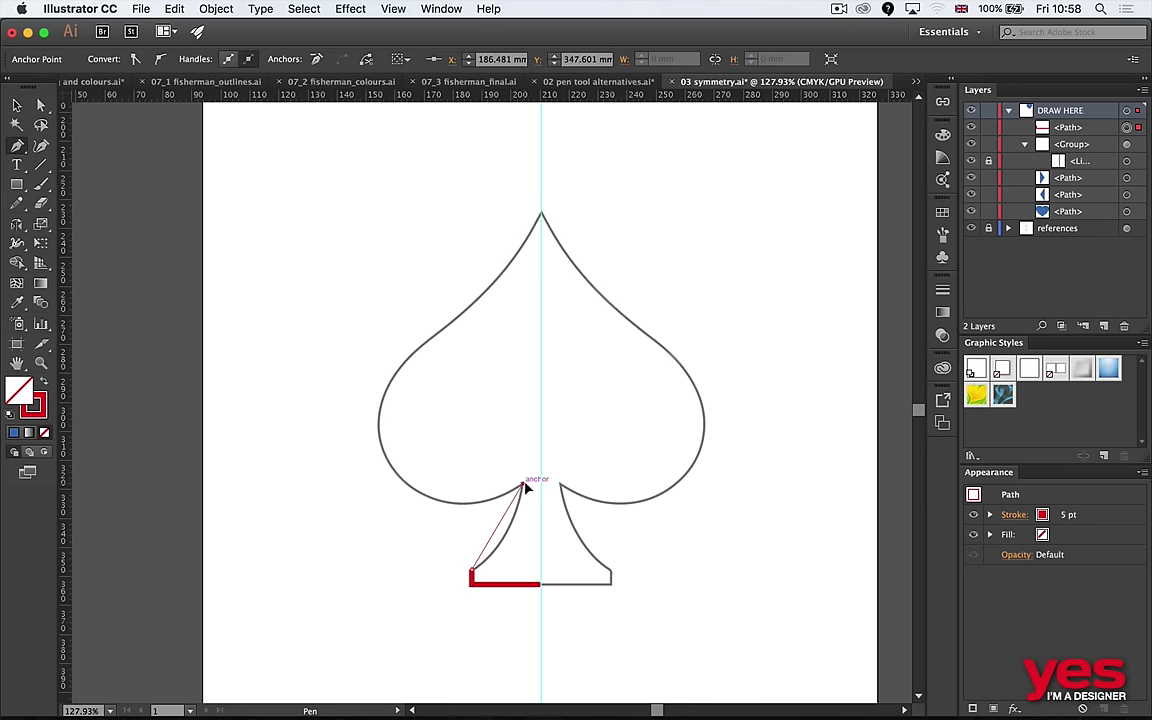
{"action": "left_click_drag", "start_coordinate": [522, 486], "coordinate": [660, 535]}
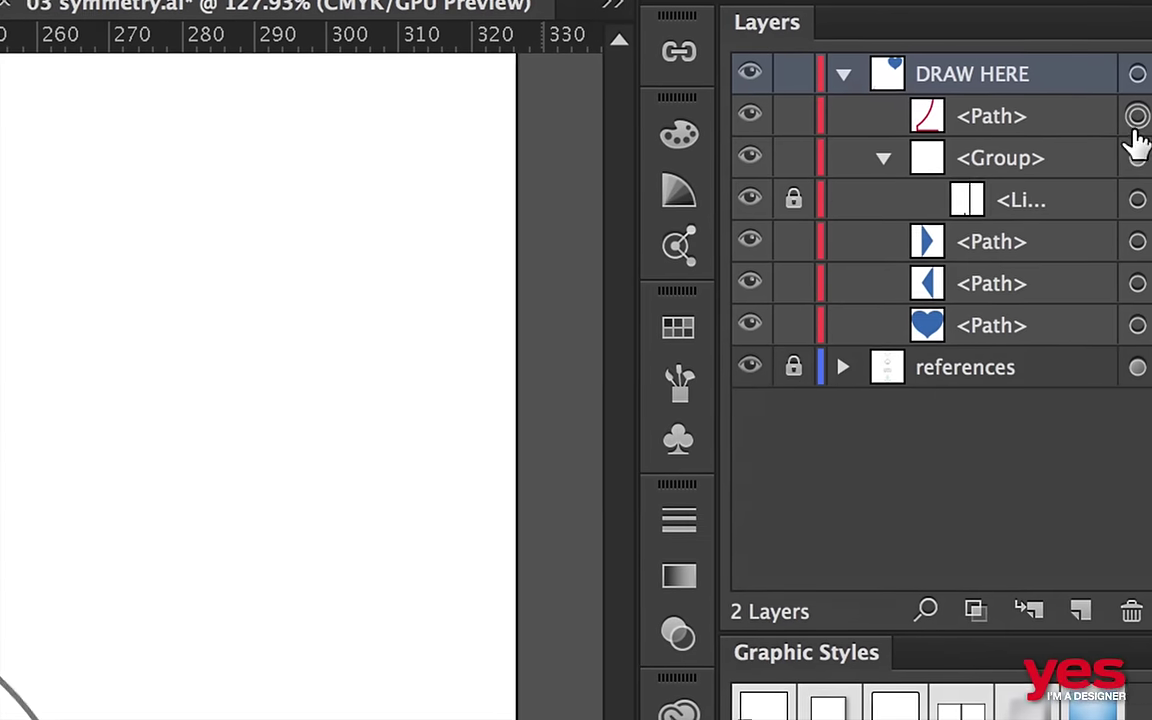
Move the new base-and-stem path into the group that carries the Transform effect.
{"action": "left_click", "coordinate": [1137, 118]}
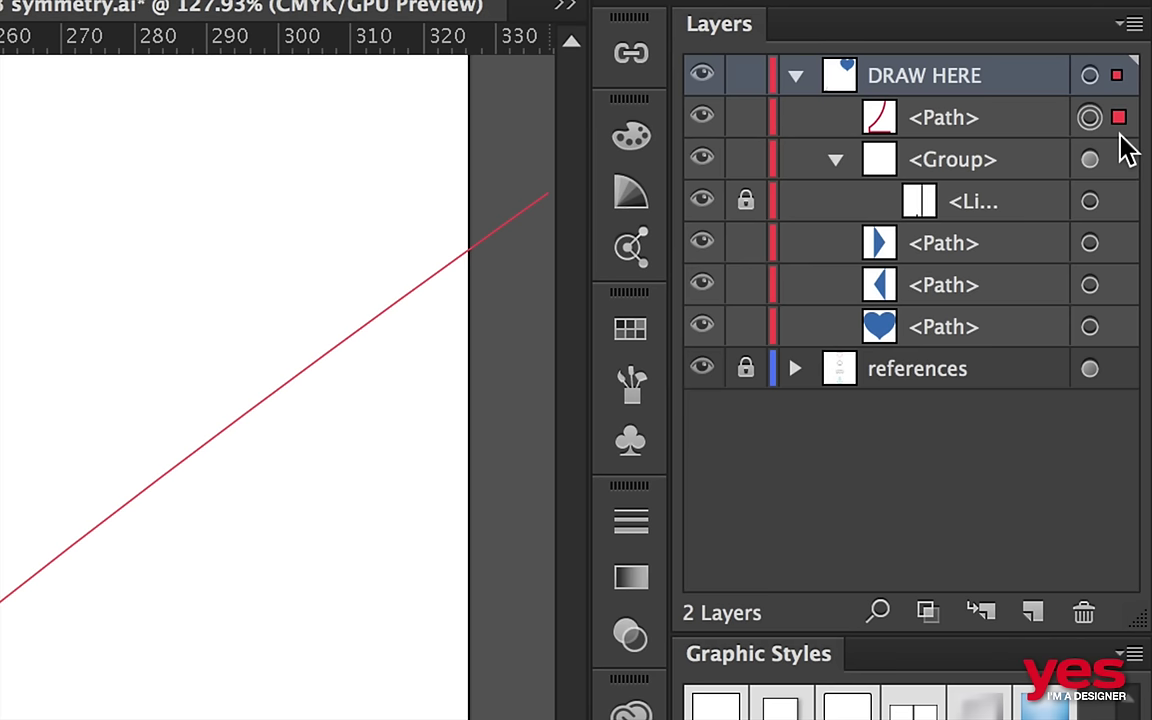
{"action": "left_click", "coordinate": [998, 136]}
{"action": "left_click_drag", "start_coordinate": [999, 138], "coordinate": [980, 180]}
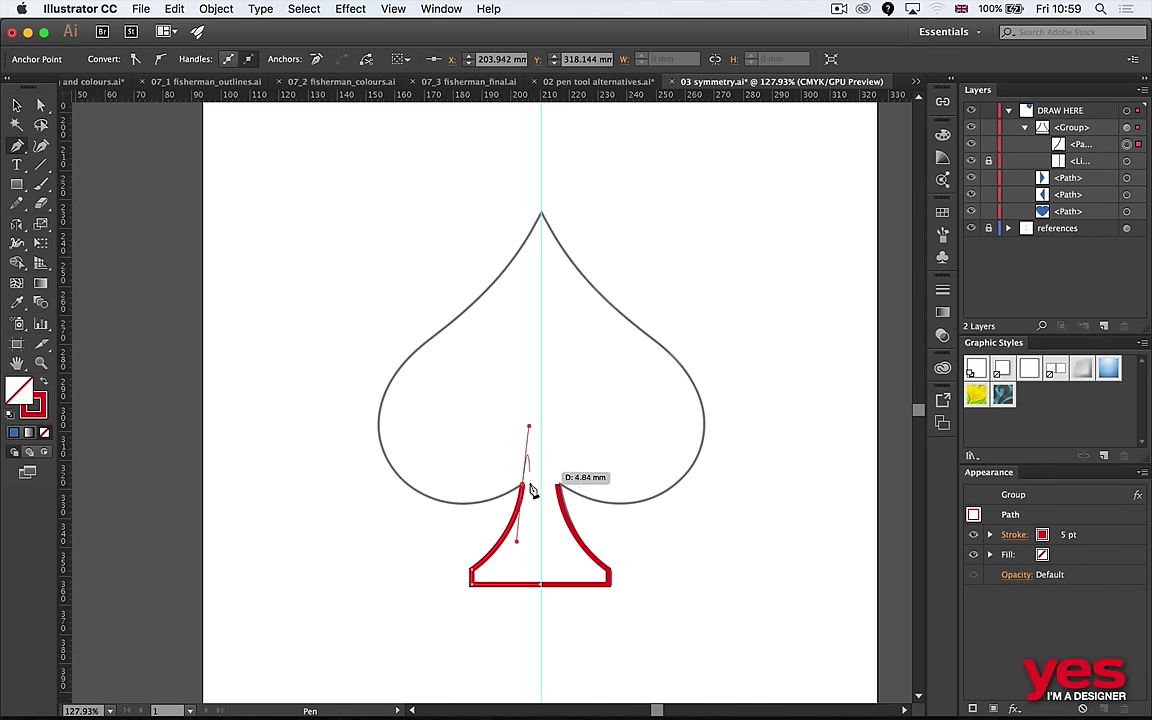
Redirect the handle at the top of the stem and trace the left lobe in curves up to the spade's tip.
{"action": "left_click_drag", "start_coordinate": [525, 487], "coordinate": [404, 559]}
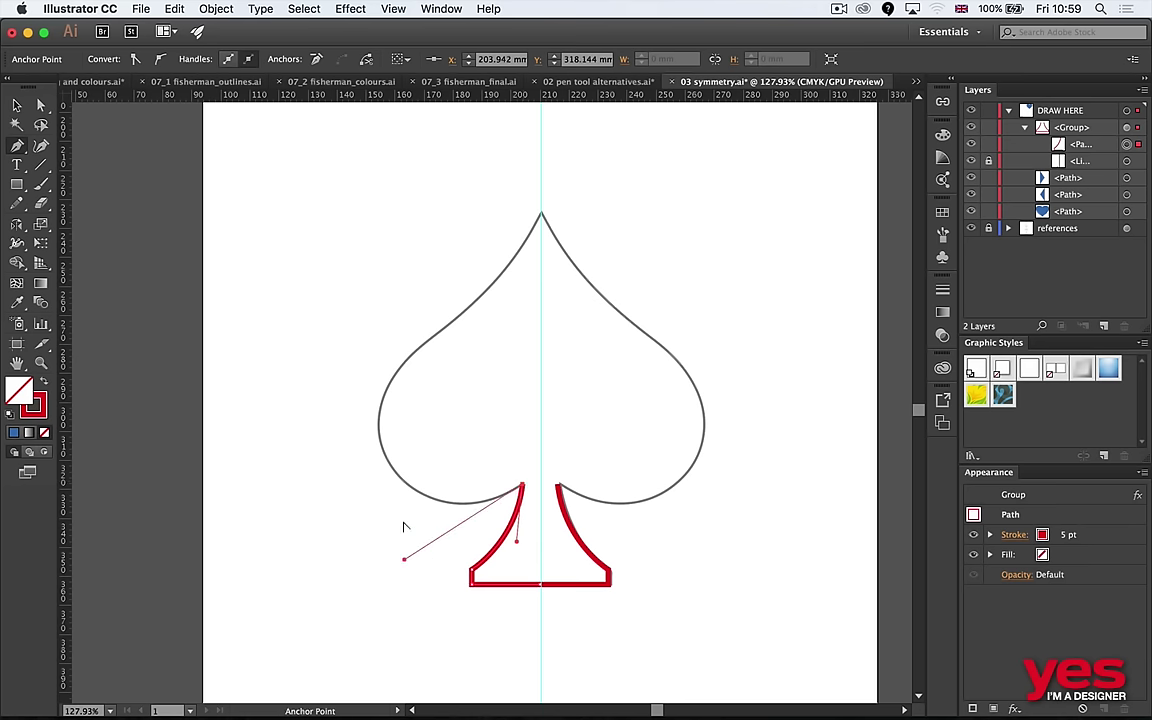
{"action": "left_click_drag", "start_coordinate": [416, 351], "coordinate": [480, 312]}
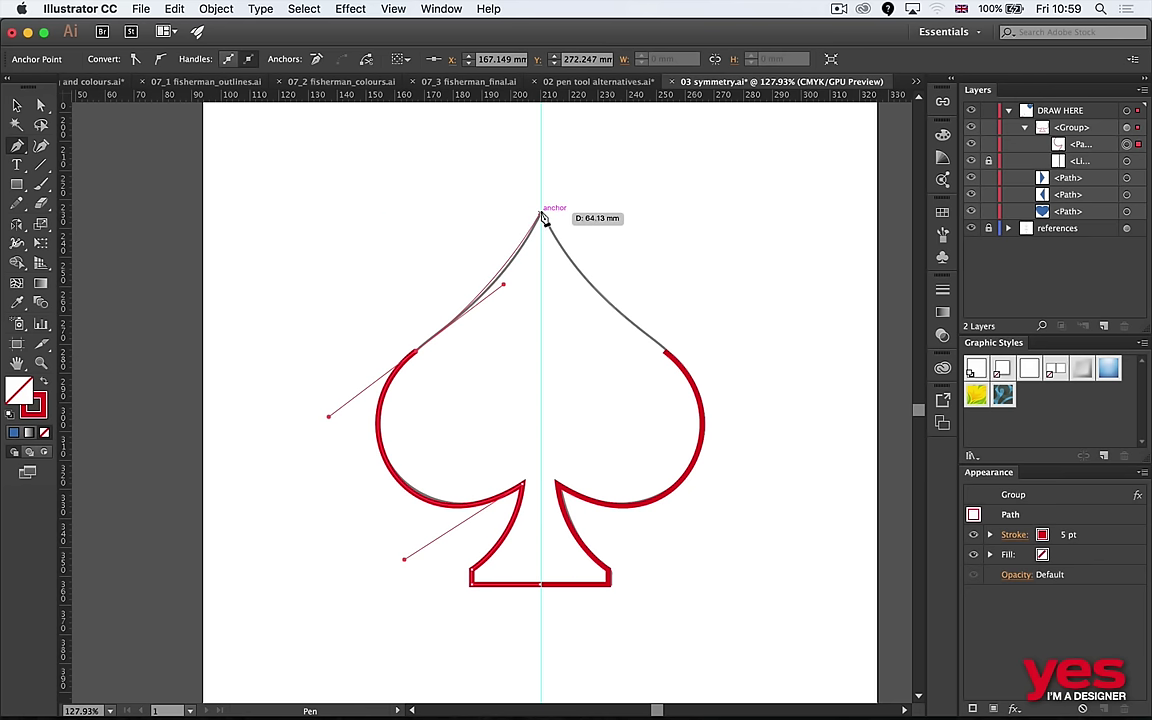
{"action": "left_click_drag", "start_coordinate": [543, 215], "coordinate": [544, 185]}
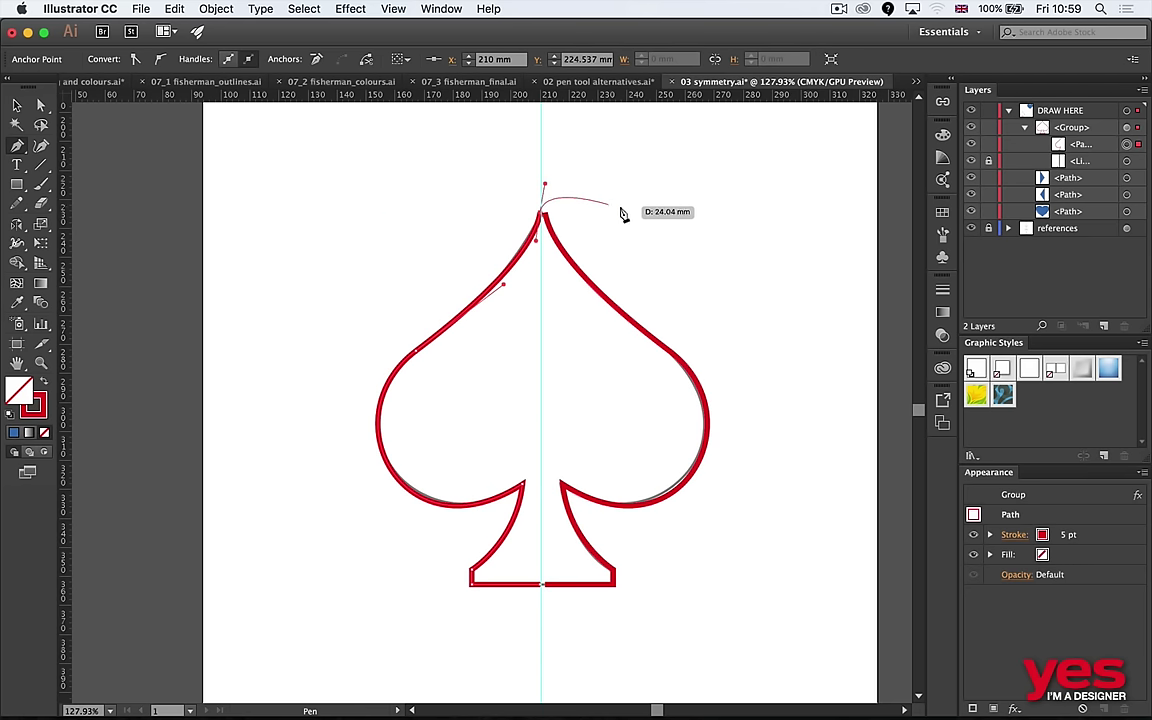
Undo the lobe segments and the handle change back to the end of the stem curve.
{"action": "key", "text": "v"}
{"action": "key", "text": "super+z"}
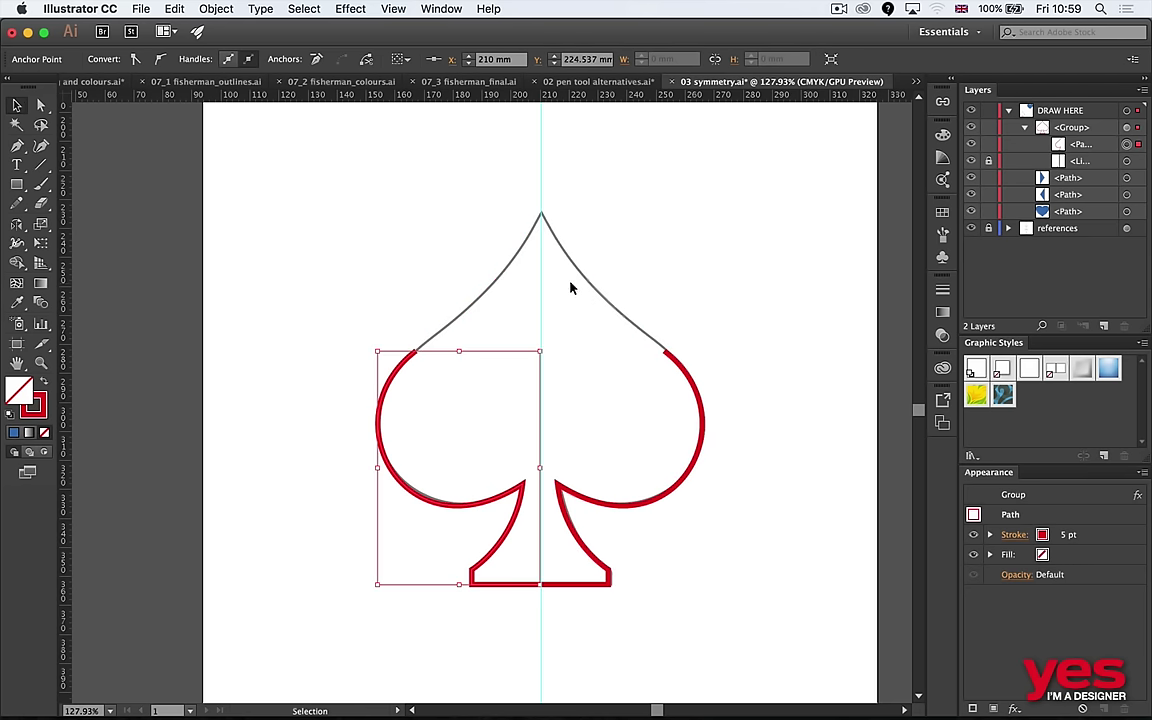
{"action": "key", "text": "super+z"}
{"action": "key", "text": "p"}
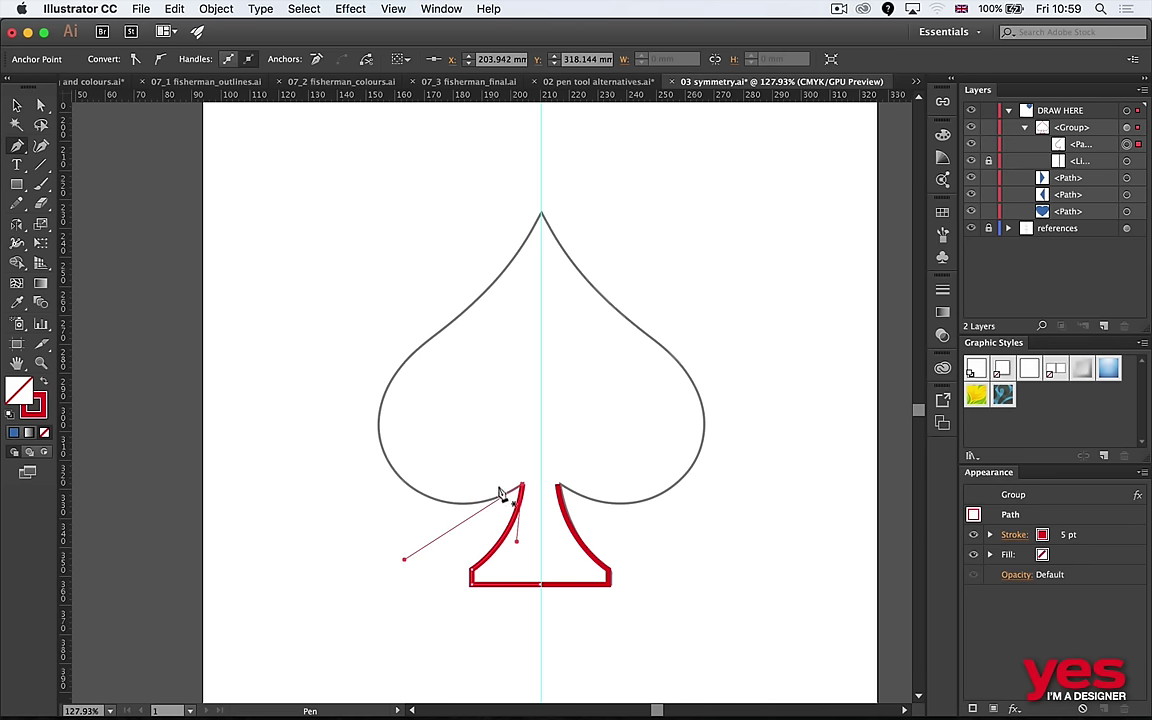
{"action": "left_click", "coordinate": [342, 456]}
{"action": "key", "text": "super+z"}
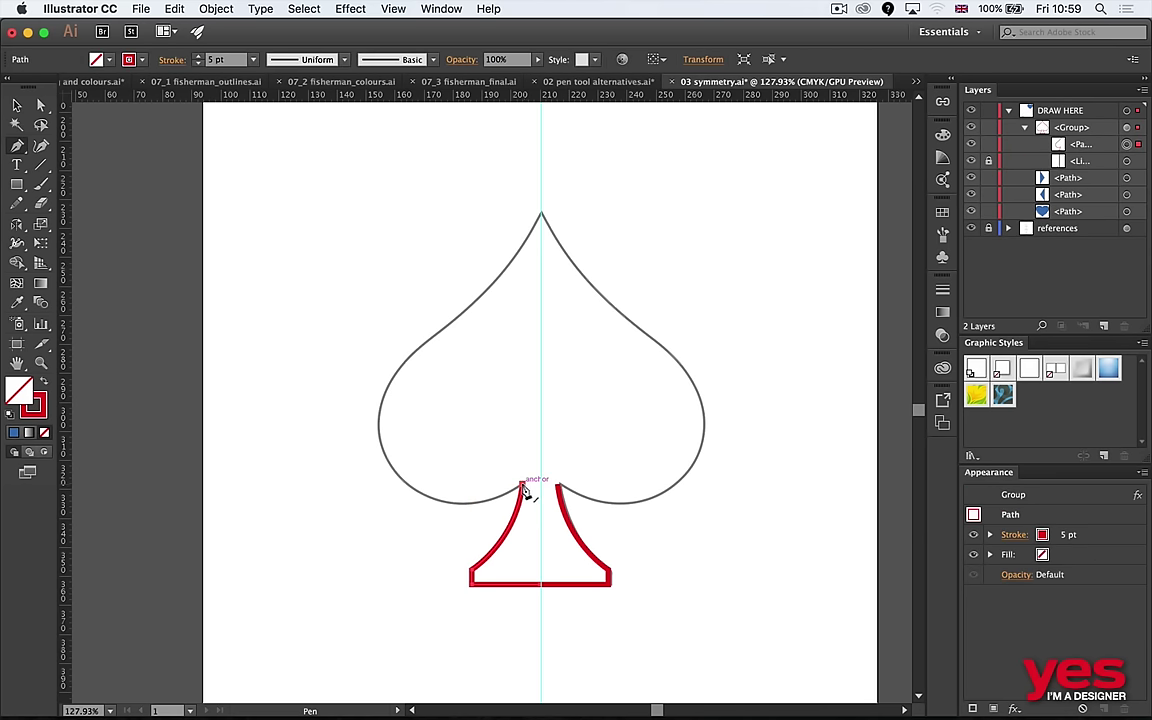
Extend the path from the top of the stem with freehand straight zigzag segments on the left, up past the spade's tip.
{"action": "left_click", "coordinate": [521, 487]}
{"action": "left_click", "coordinate": [371, 508]}
{"action": "left_click", "coordinate": [330, 433]}
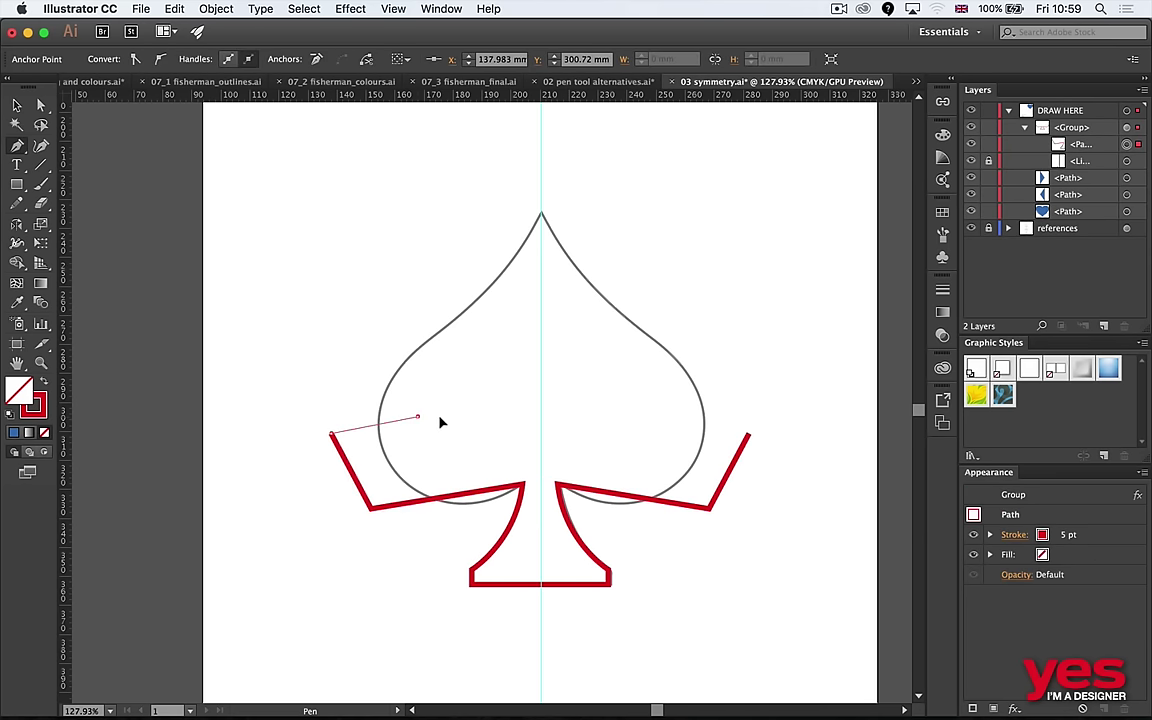
{"action": "left_click", "coordinate": [472, 408]}
{"action": "left_click", "coordinate": [457, 313]}
{"action": "left_click", "coordinate": [366, 333]}
{"action": "left_click", "coordinate": [305, 285]}
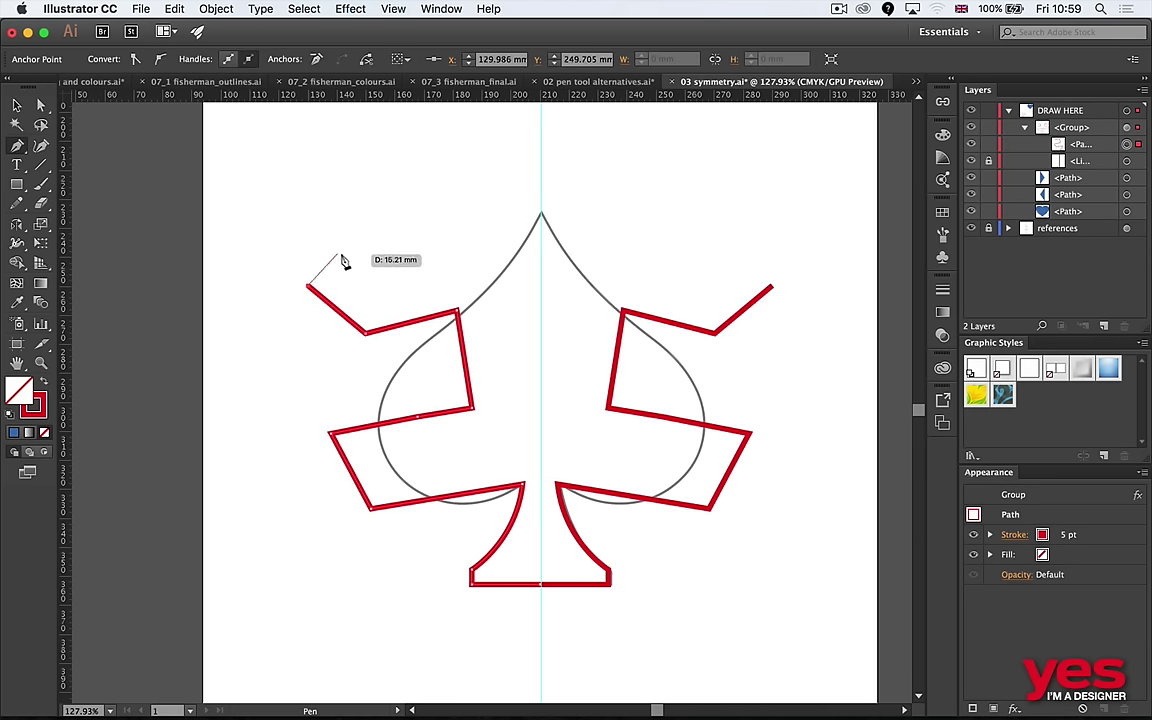
{"action": "left_click", "coordinate": [340, 254]}
{"action": "left_click_drag", "start_coordinate": [424, 254], "coordinate": [482, 254]}
{"action": "left_click", "coordinate": [483, 254]}
{"action": "left_click", "coordinate": [466, 184]}
{"action": "left_click", "coordinate": [401, 173]}
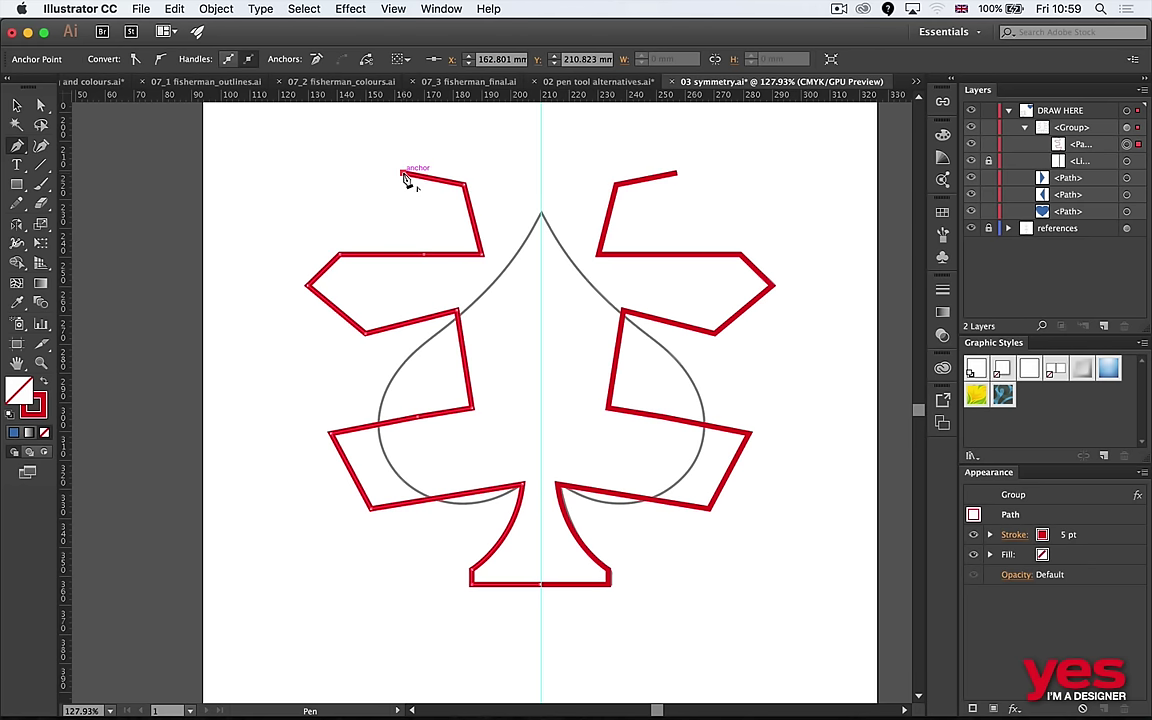
{"action": "key", "text": "v"}
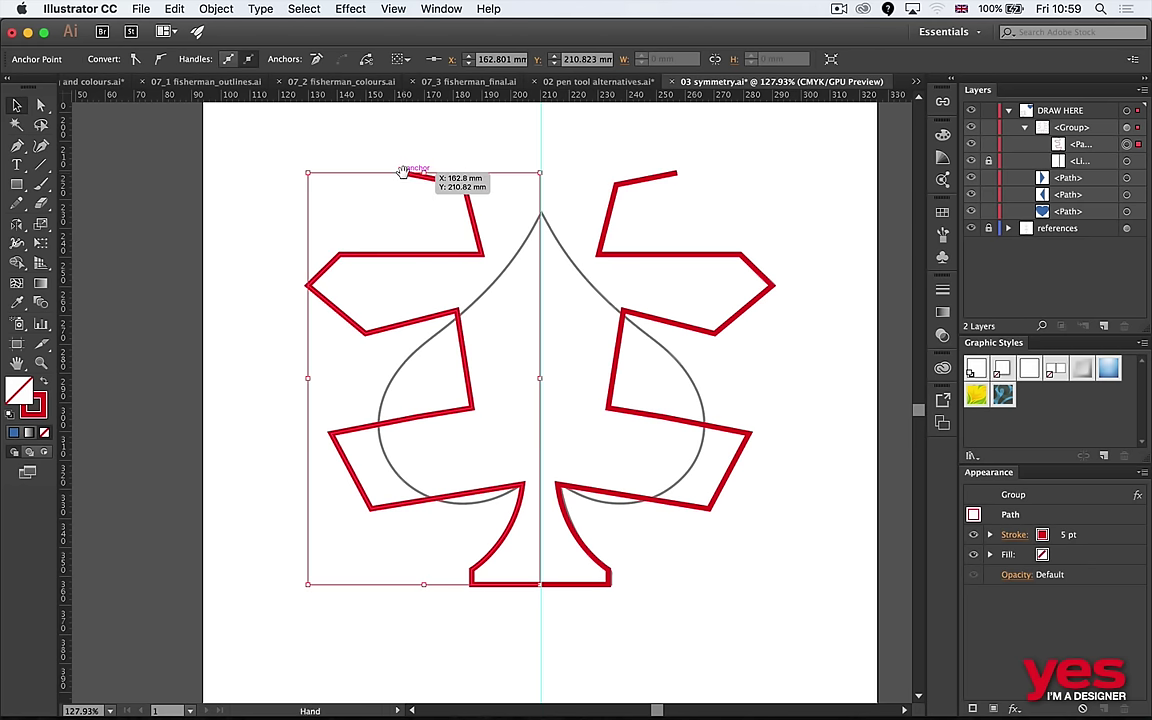
Examine the bat and anchor references, and delete the zigzag path from the group.
{"action": "scroll", "coordinate": [636, 321], "scroll_direction": "down", "scroll_amount": 10}
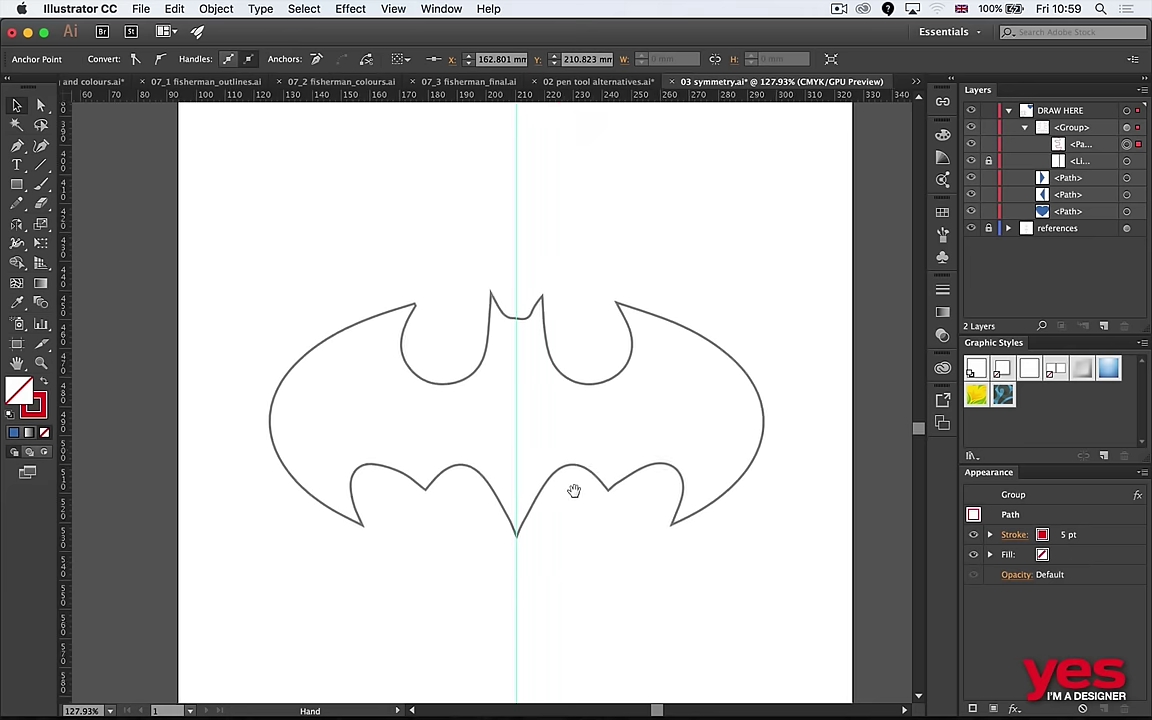
{"action": "scroll", "coordinate": [505, 442], "scroll_direction": "down", "scroll_amount": 5}
{"action": "scroll", "coordinate": [485, 446], "scroll_direction": "down", "scroll_amount": 4}
{"action": "scroll", "coordinate": [560, 360], "scroll_direction": "down", "scroll_amount": 2}
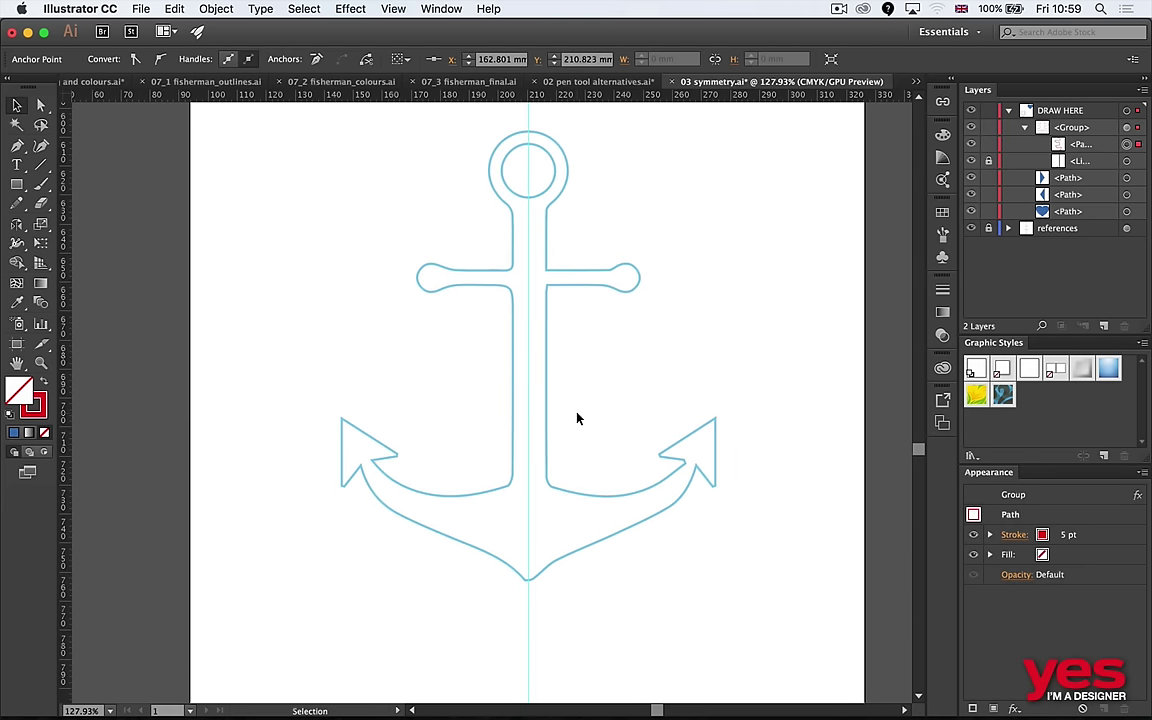
{"action": "scroll", "coordinate": [651, 334], "scroll_direction": "up", "scroll_amount": 6}
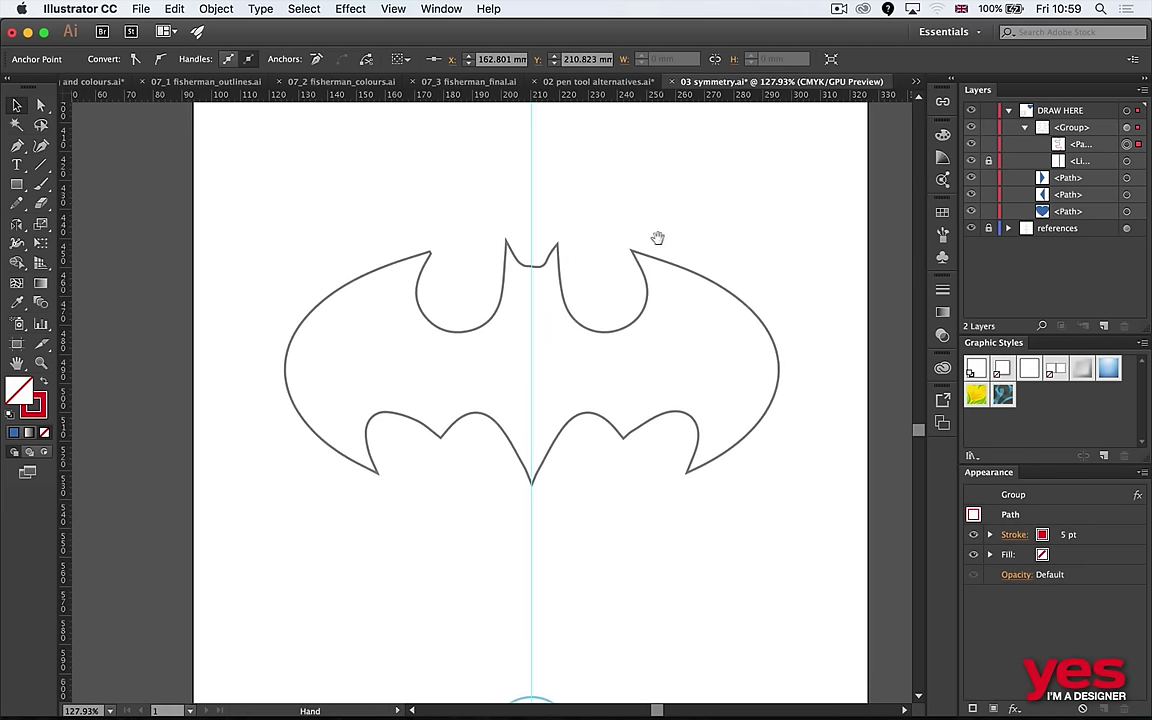
{"action": "scroll", "coordinate": [657, 237], "scroll_direction": "up", "scroll_amount": 8}
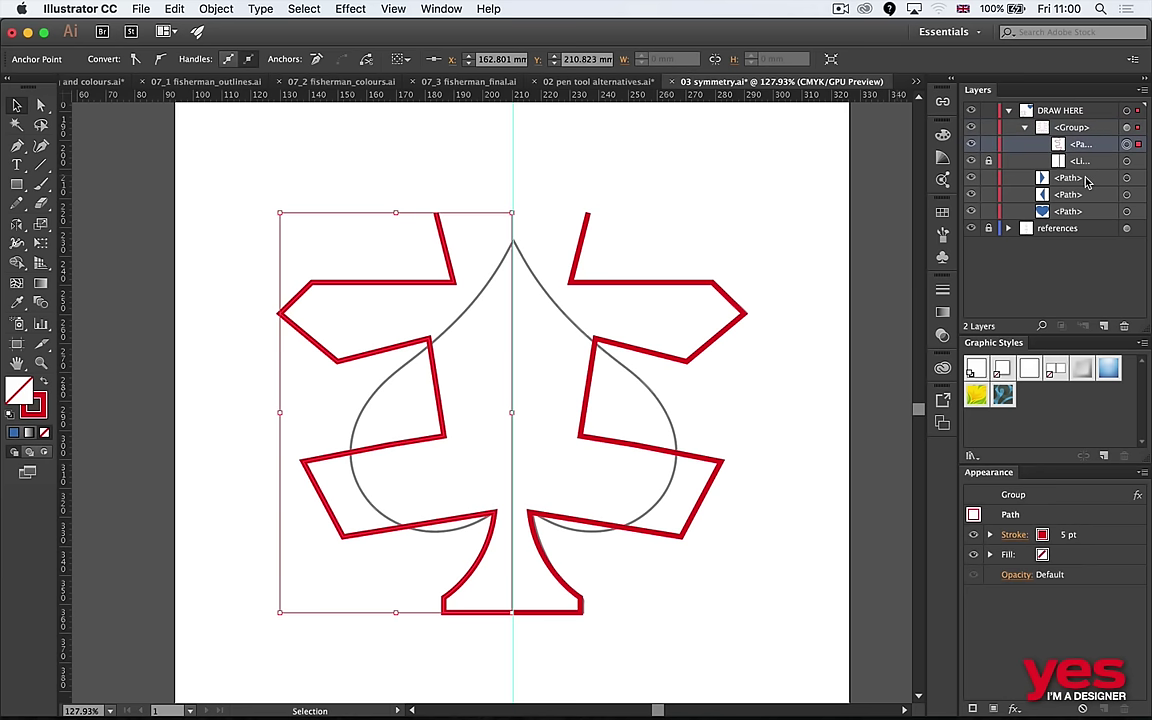
{"action": "key", "text": "Delete"}
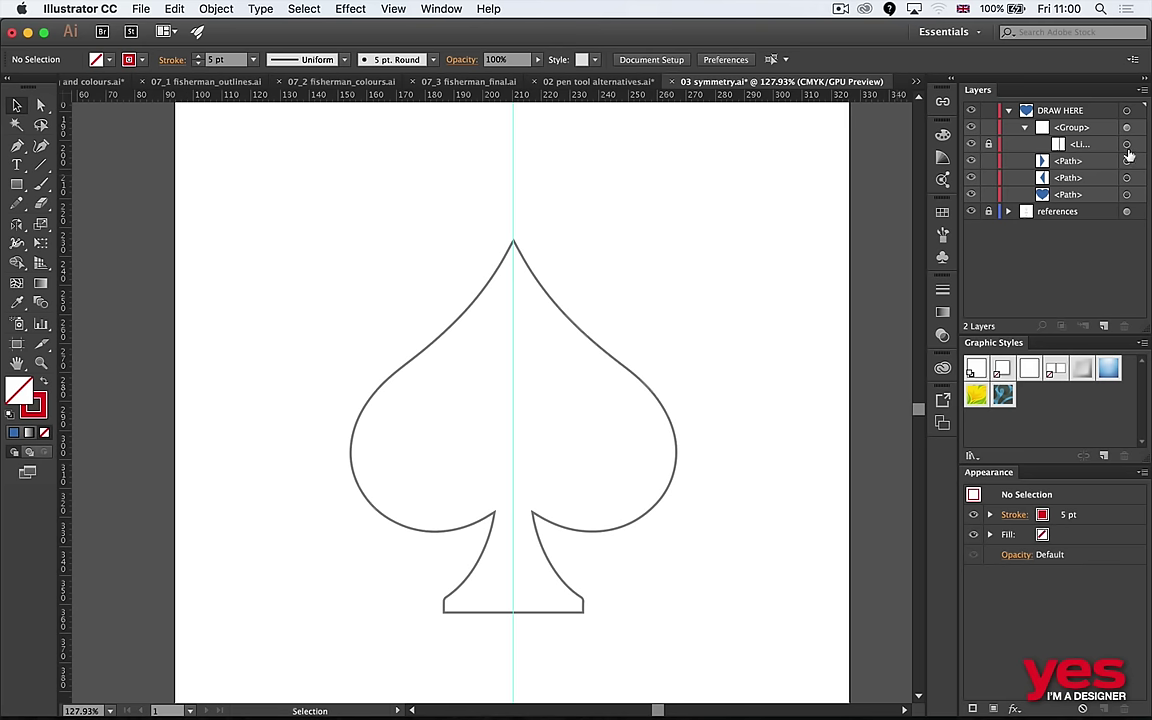
Draw a short diagonal line inside the spade's left lobe with the Pen tool and move it into the group.
{"action": "key", "text": "p"}
{"action": "left_click", "coordinate": [384, 383]}
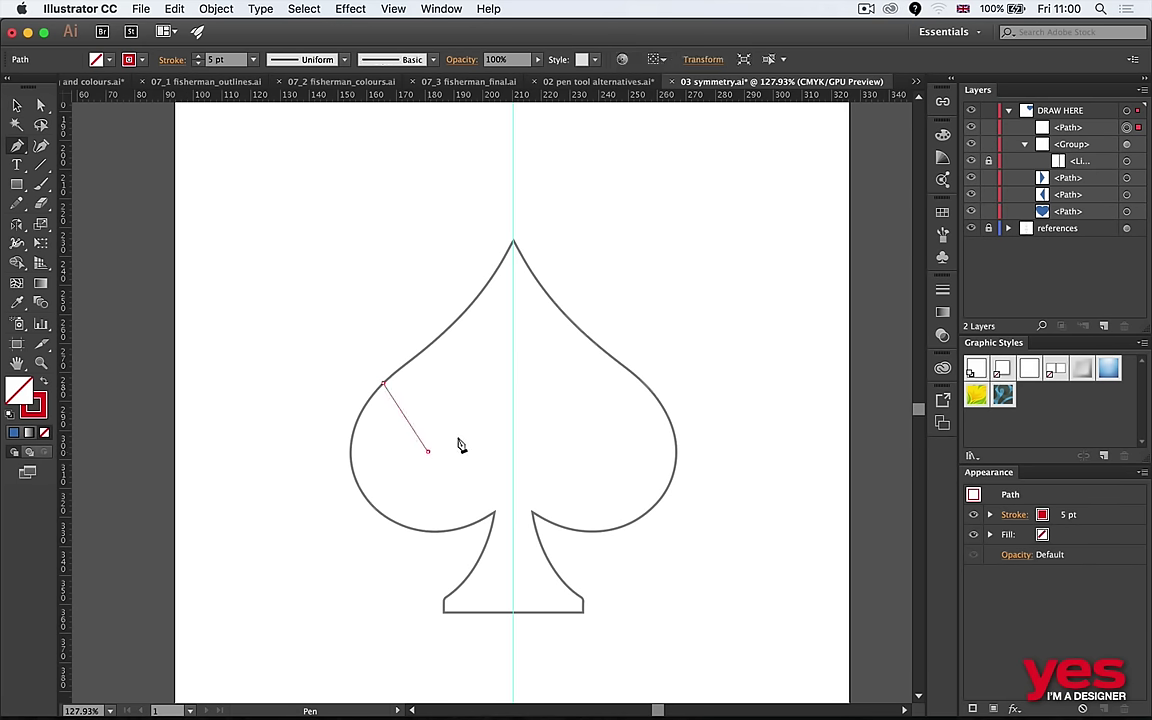
{"action": "left_click", "coordinate": [428, 451]}
{"action": "left_click_drag", "start_coordinate": [1072, 140], "coordinate": [1072, 144]}
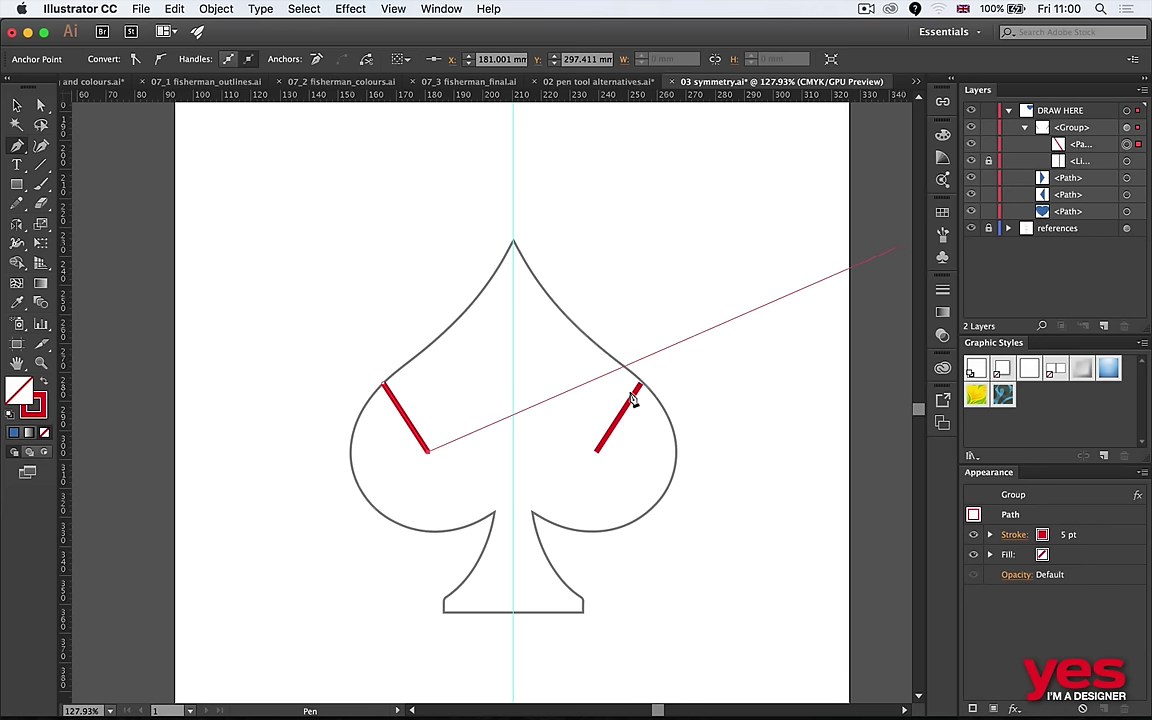
Extend the diagonal line with freehand straight and curved segments around the left lobe and down below the spade's base.
{"action": "left_click", "coordinate": [399, 483]}
{"action": "left_click", "coordinate": [307, 508]}
{"action": "left_click_drag", "start_coordinate": [325, 575], "coordinate": [365, 582]}
{"action": "left_click", "coordinate": [410, 588]}
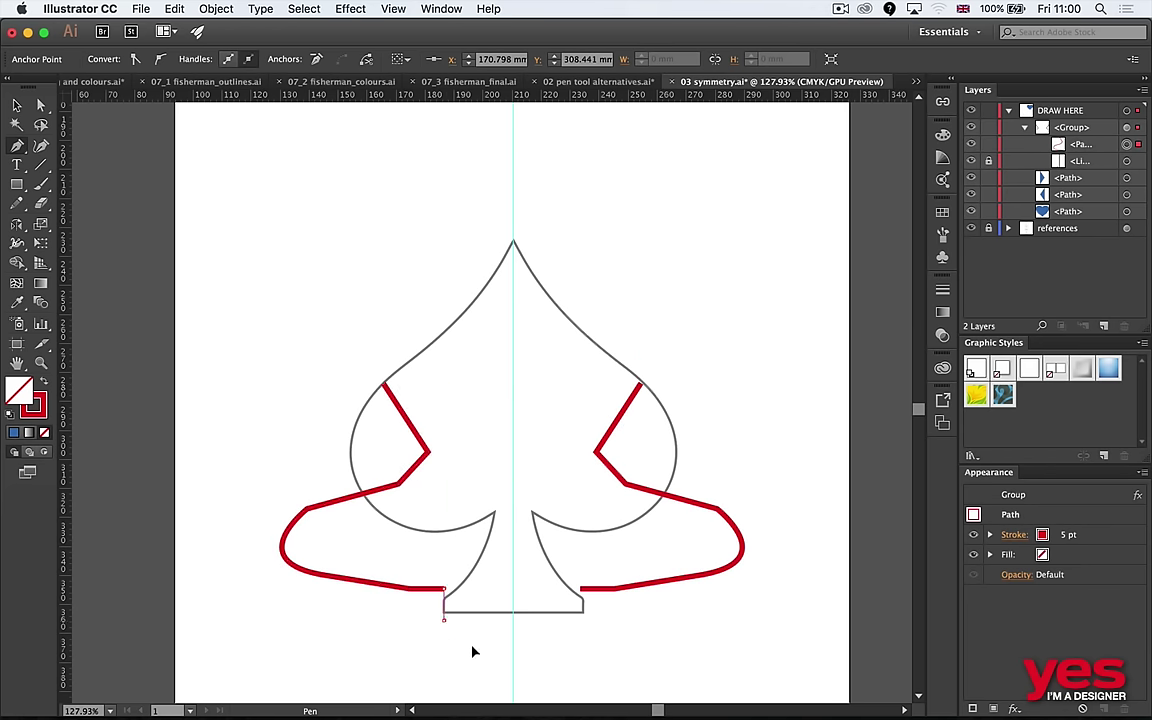
{"action": "left_click", "coordinate": [444, 590]}
{"action": "left_click", "coordinate": [444, 620]}
{"action": "left_click", "coordinate": [428, 650]}
{"action": "left_click", "coordinate": [474, 659]}
Delete the freehand red path from the mirrored group.
{"action": "key", "text": "v"}
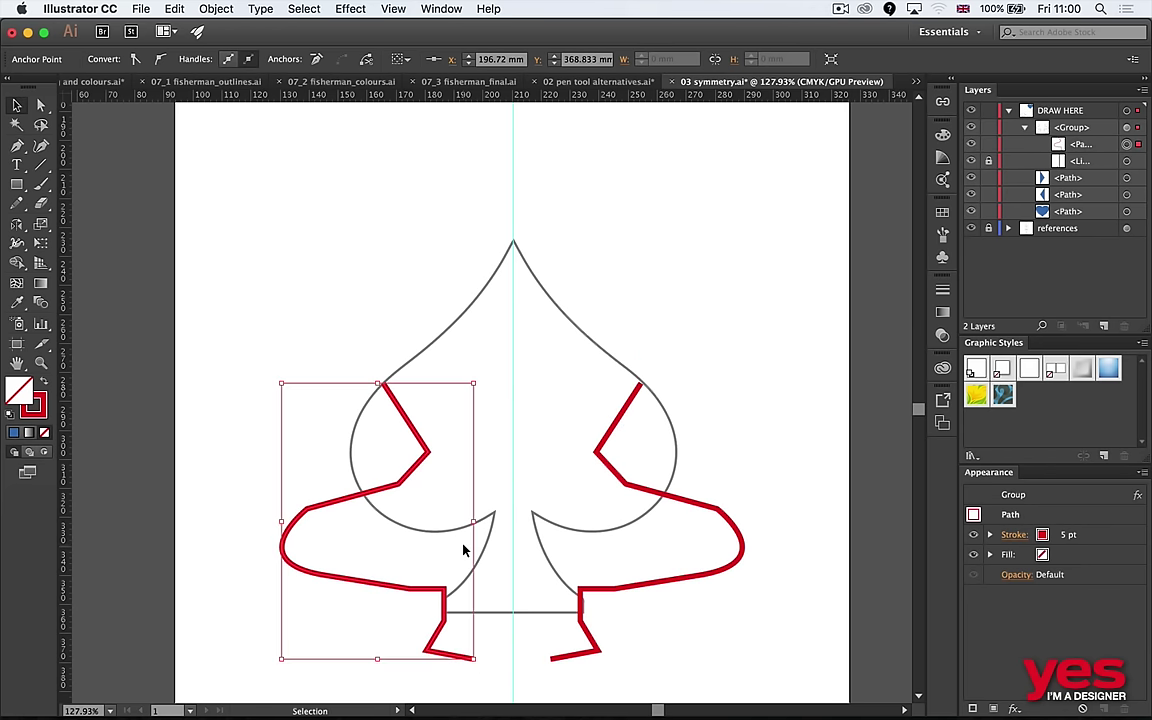
{"action": "key", "text": "super+z"}
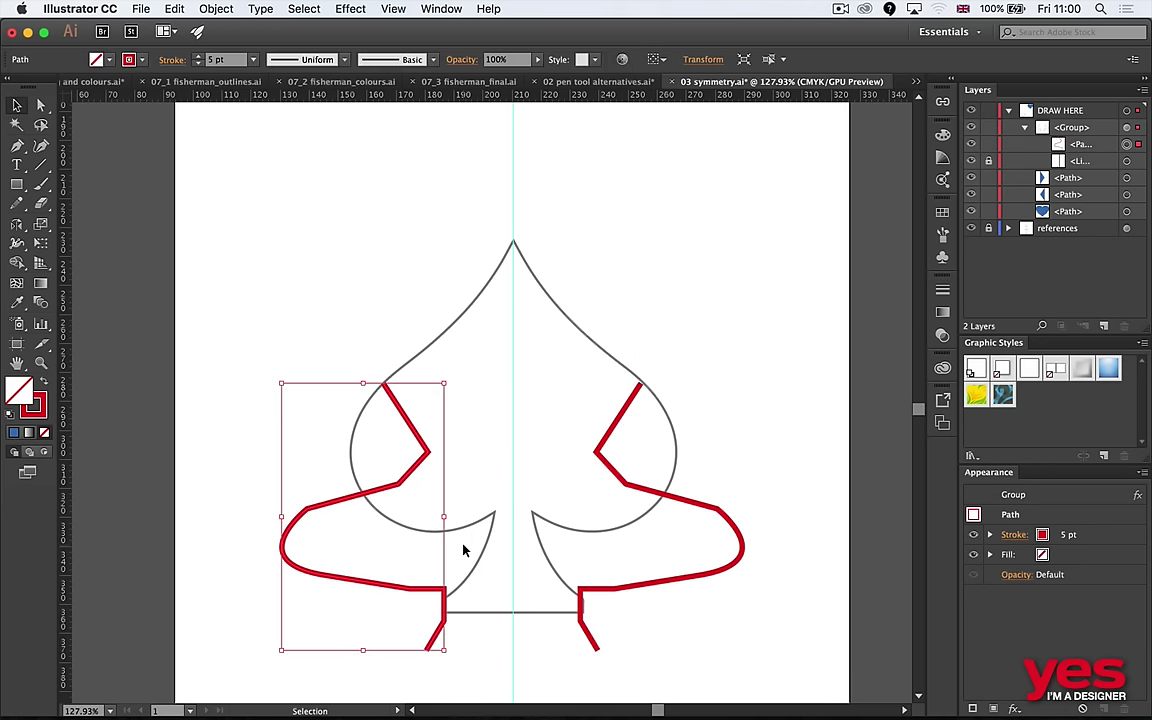
{"action": "key", "text": "Delete"}
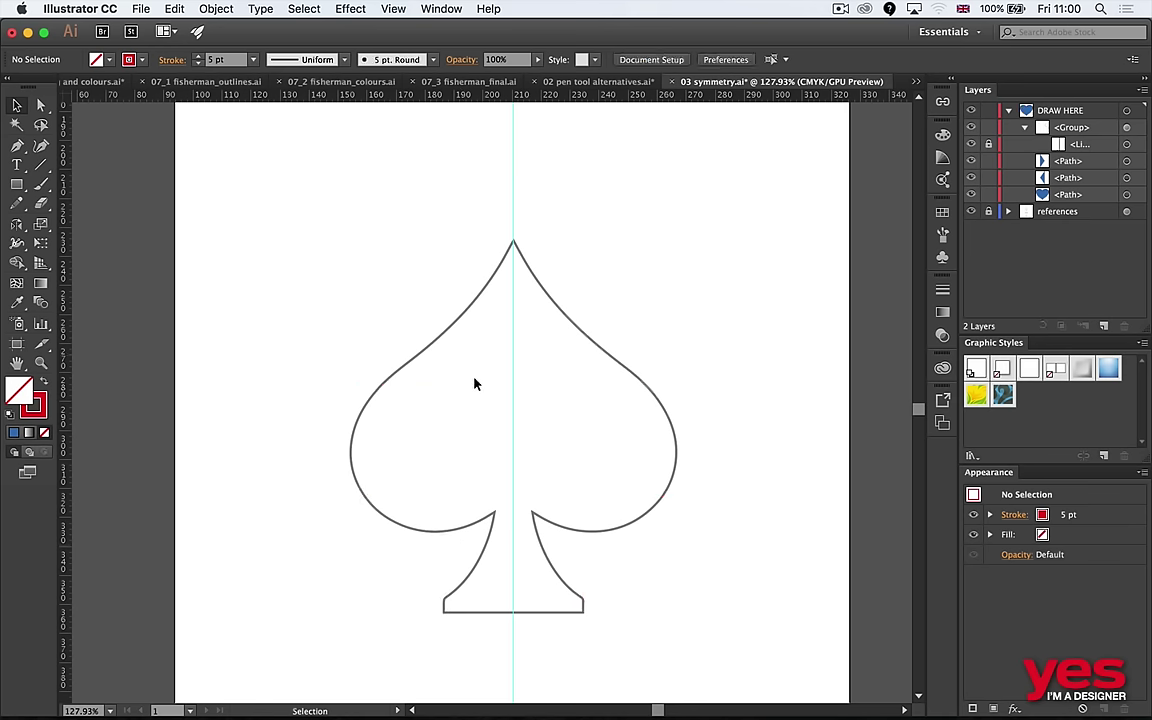
Switch to Adobe Bridge and open 01 combine_exercise.ai from the 03 Shape Builder folder.
{"action": "key", "text": "super+Tab"}
{"action": "key", "text": "super+Tab"}
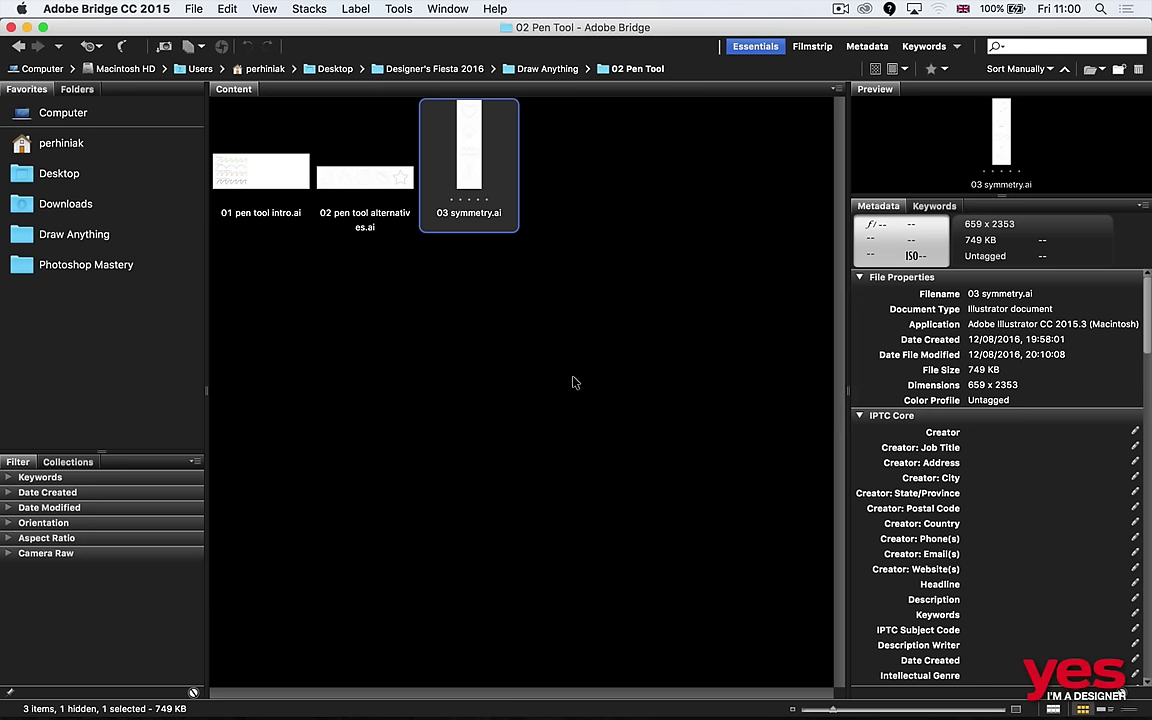
{"action": "key", "text": "super+Up"}
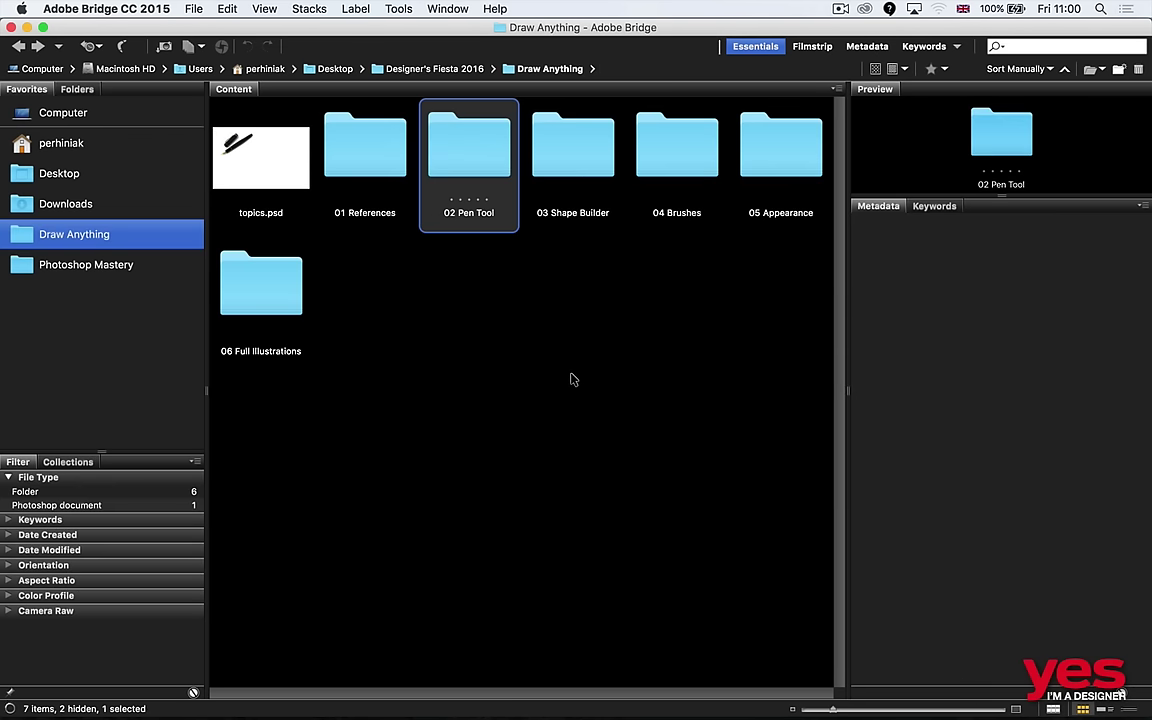
{"action": "key", "text": "Right"}
{"action": "key", "text": "super+Down"}
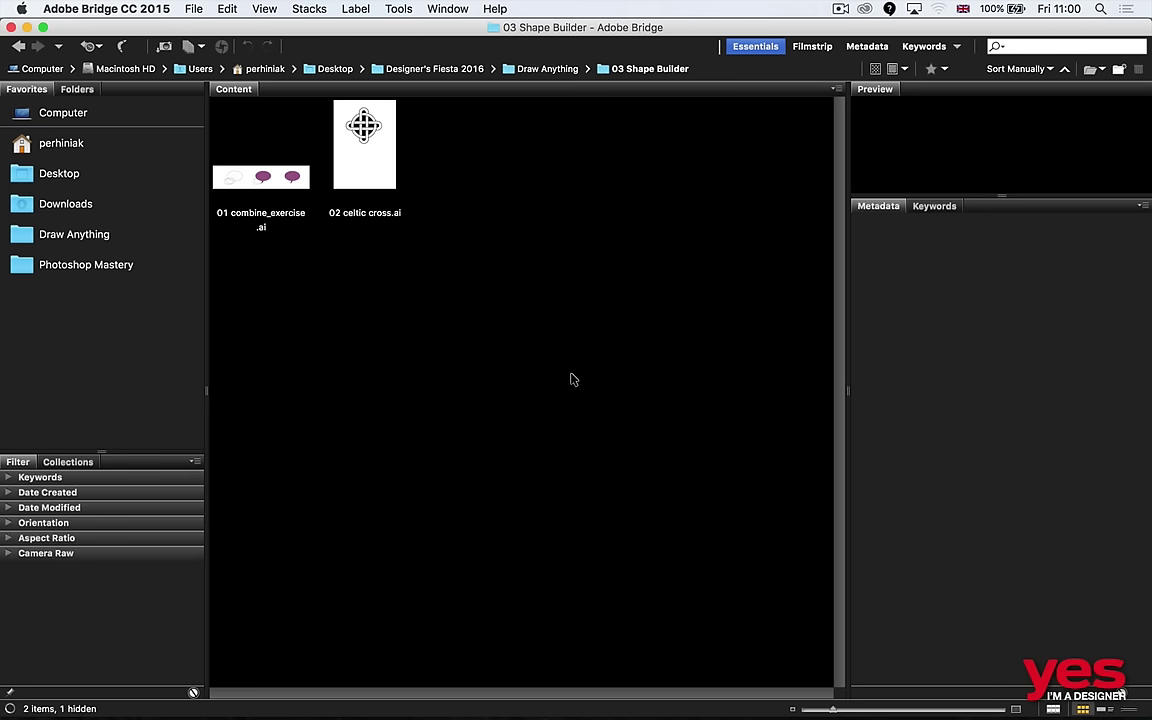
{"action": "double_click", "coordinate": [266, 186]}
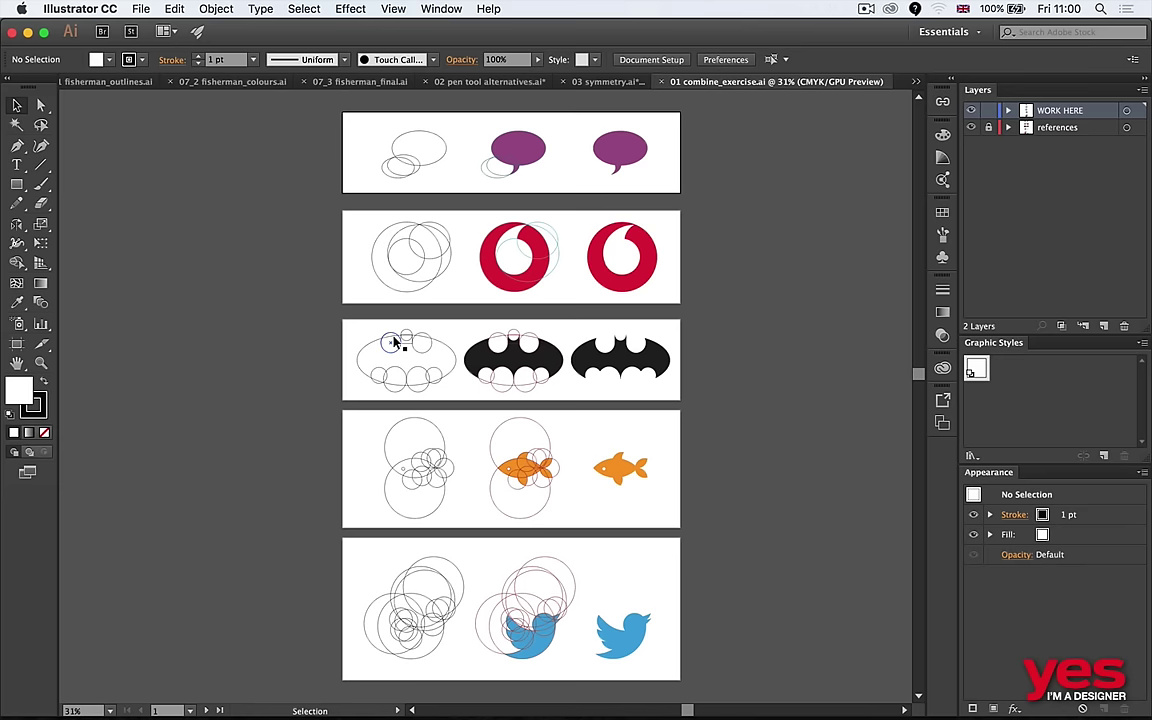
Merge the speech bubble's large ellipse with its curved tail region using Shape Builder, and remove the leftover parts of the small ellipses.
{"action": "key", "text": "super+space"}
{"action": "left_click_drag", "start_coordinate": [638, 573], "coordinate": [684, 535]}
{"action": "left_click_drag", "start_coordinate": [409, 127], "coordinate": [327, 391]}
{"action": "left_click_drag", "start_coordinate": [512, 368], "coordinate": [468, 411]}
{"action": "scroll", "coordinate": [278, 337], "scroll_direction": "left", "scroll_amount": 10}
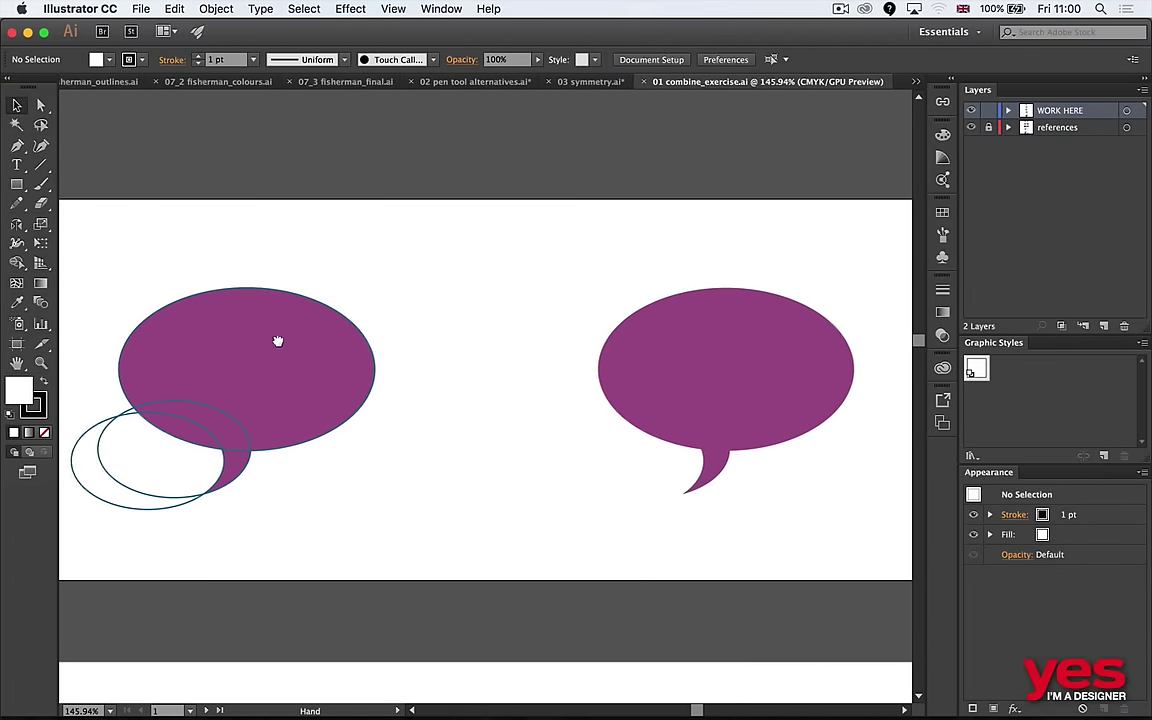
{"action": "left_click_drag", "start_coordinate": [177, 257], "coordinate": [625, 532]}
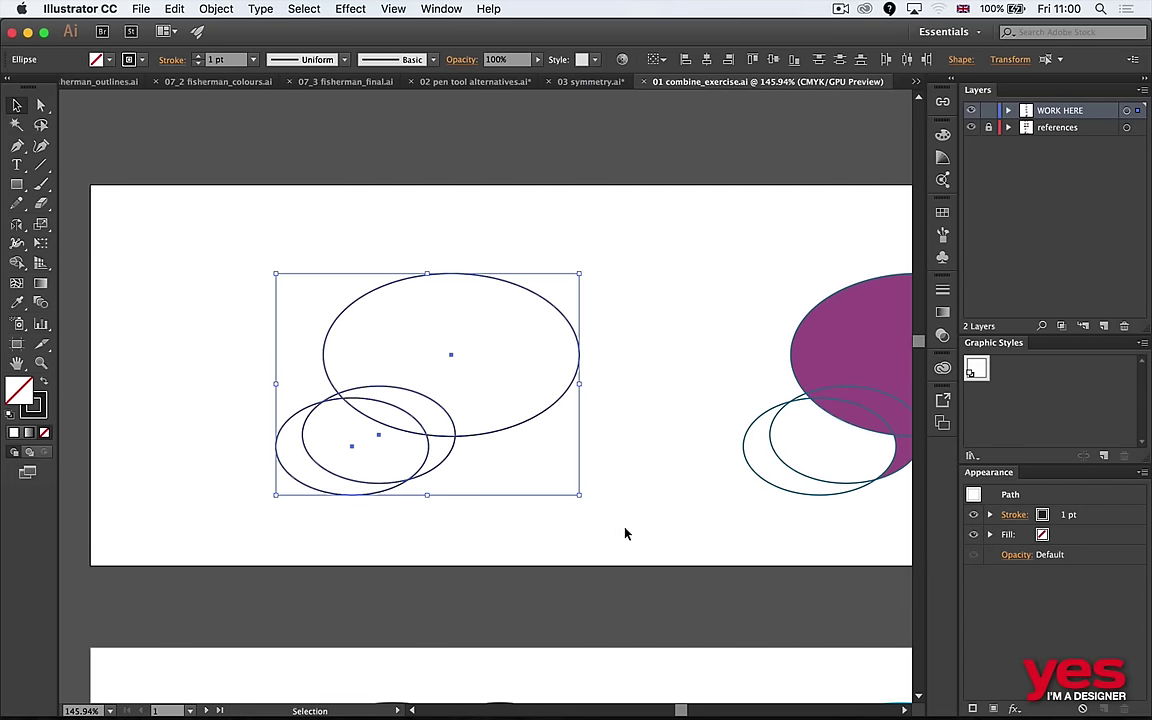
{"action": "key", "text": "shift+m"}
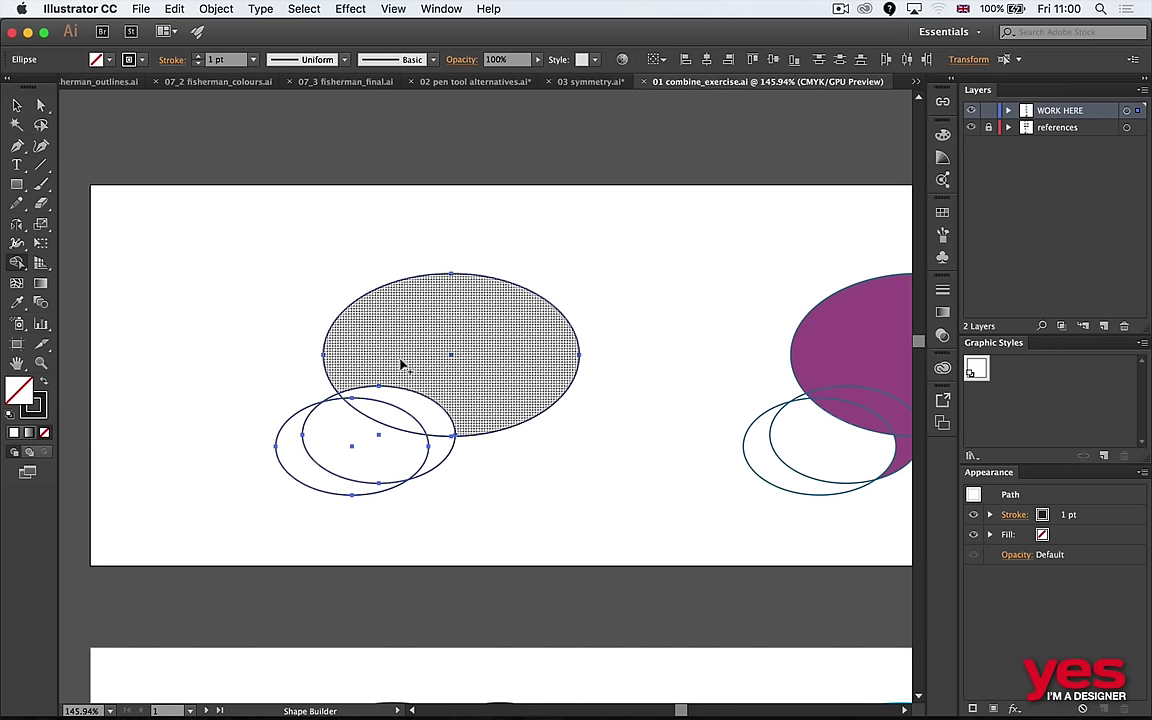
{"action": "mouse_move", "coordinate": [432, 354]}
{"action": "left_mouse_down"}
{"action": "mouse_move", "coordinate": [400, 412]}
{"action": "mouse_move", "coordinate": [439, 421]}
{"action": "mouse_move", "coordinate": [441, 455]}
{"action": "left_mouse_up"}
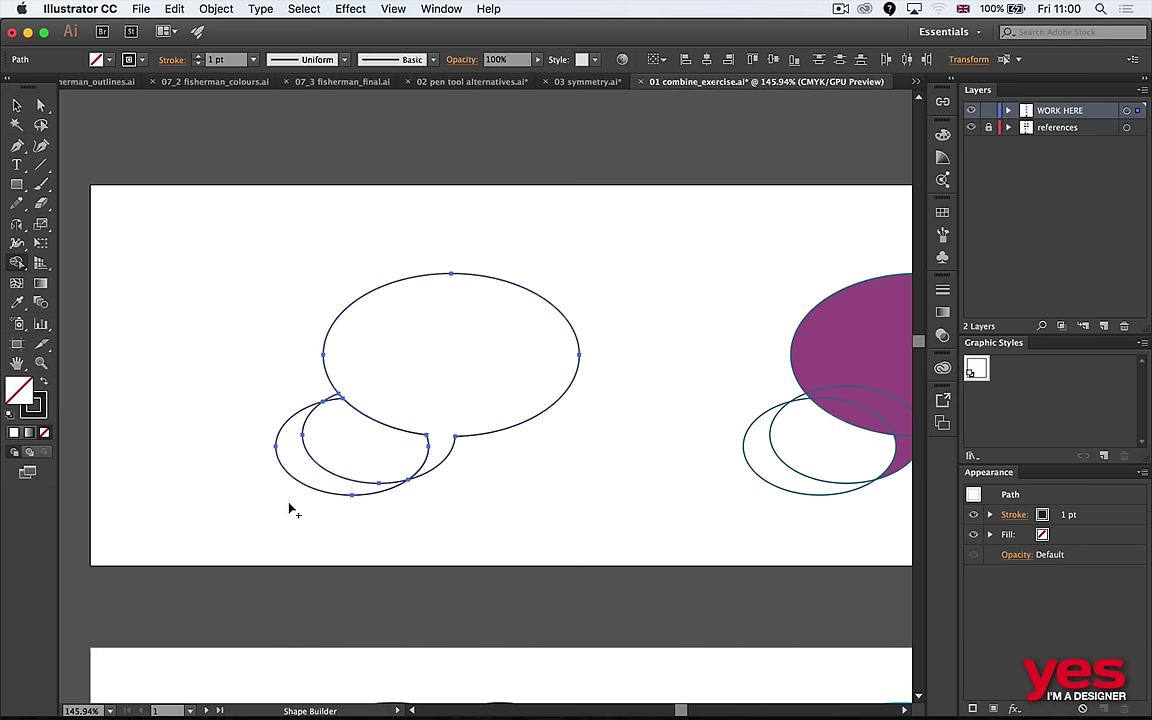
{"action": "mouse_move", "coordinate": [281, 499]}
{"action": "left_mouse_down"}
{"action": "mouse_move", "coordinate": [326, 465]}
{"action": "mouse_move", "coordinate": [335, 398]}
{"action": "left_mouse_up"}
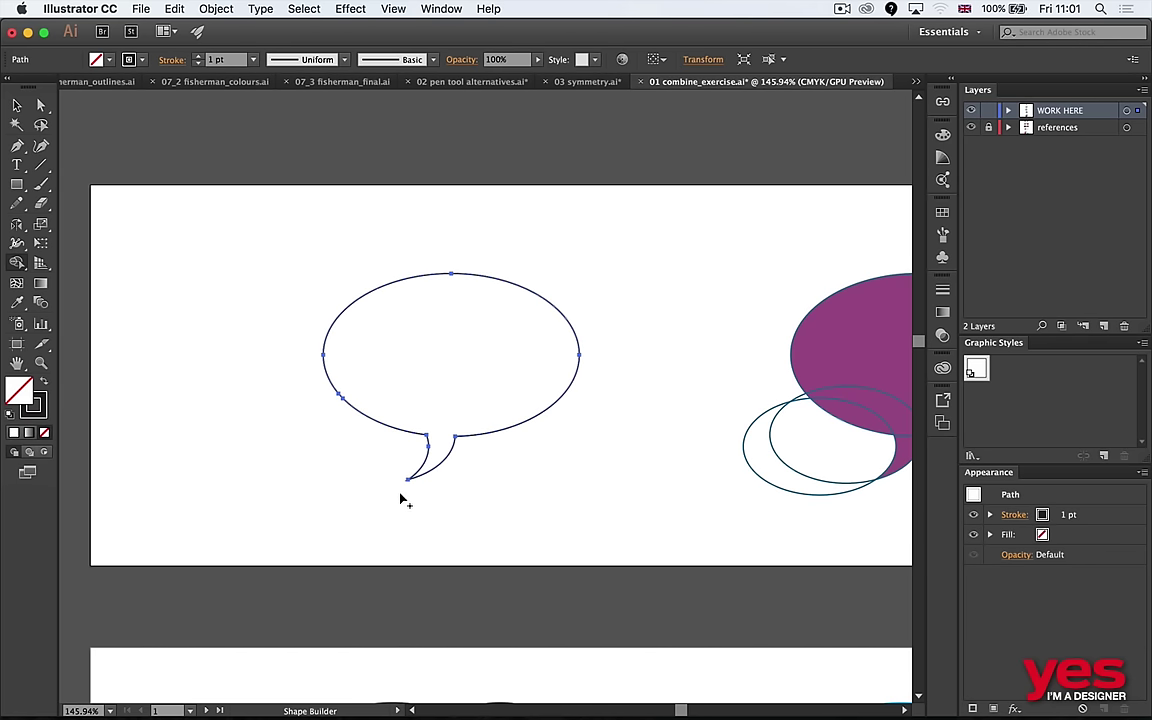
Swap the speech bubble's fill and stroke so it has a solid black fill and no stroke.
{"action": "key", "text": "v"}
{"action": "left_click", "coordinate": [570, 477]}
{"action": "left_click", "coordinate": [342, 337]}
{"action": "key", "text": "shift+x"}
{"action": "left_click", "coordinate": [733, 329]}
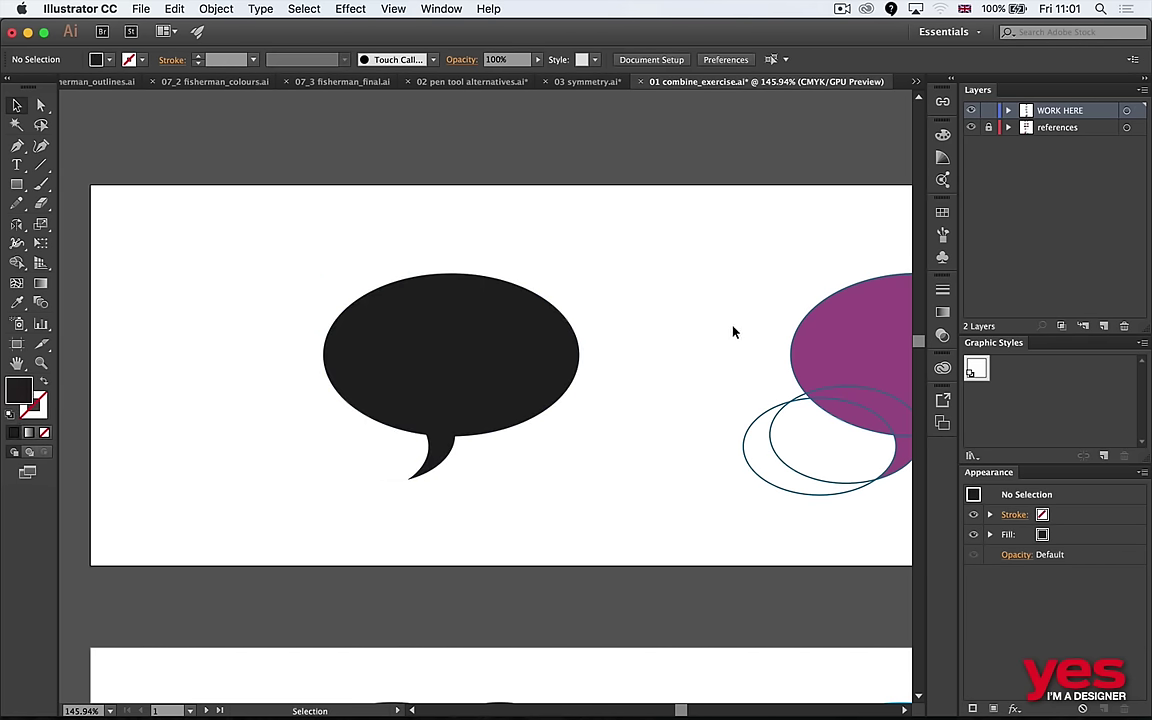
Use Shape Builder on the second exercise's four circles to merge the inner drop and the outer ring, and remove the regions outside the ring.
{"action": "scroll", "coordinate": [491, 506], "scroll_direction": "down", "scroll_amount": 5}
{"action": "left_click_drag", "start_coordinate": [498, 380], "coordinate": [508, 266]}
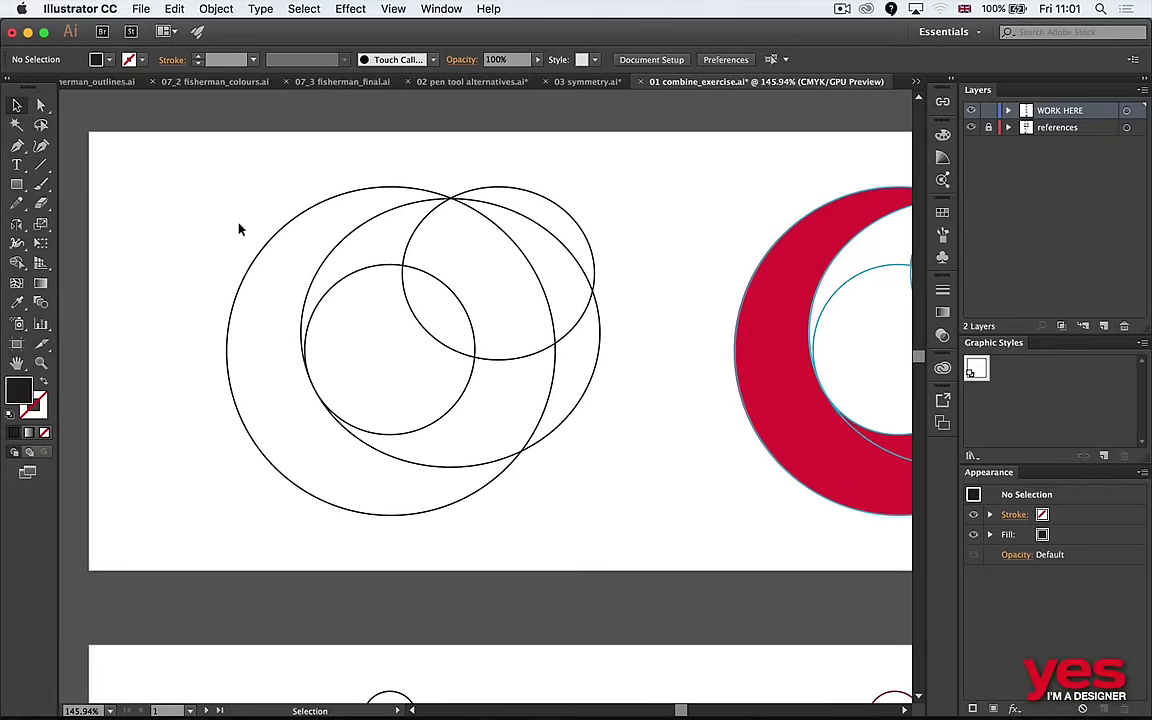
{"action": "left_click_drag", "start_coordinate": [239, 229], "coordinate": [728, 604]}
{"action": "key", "text": "shift+m"}
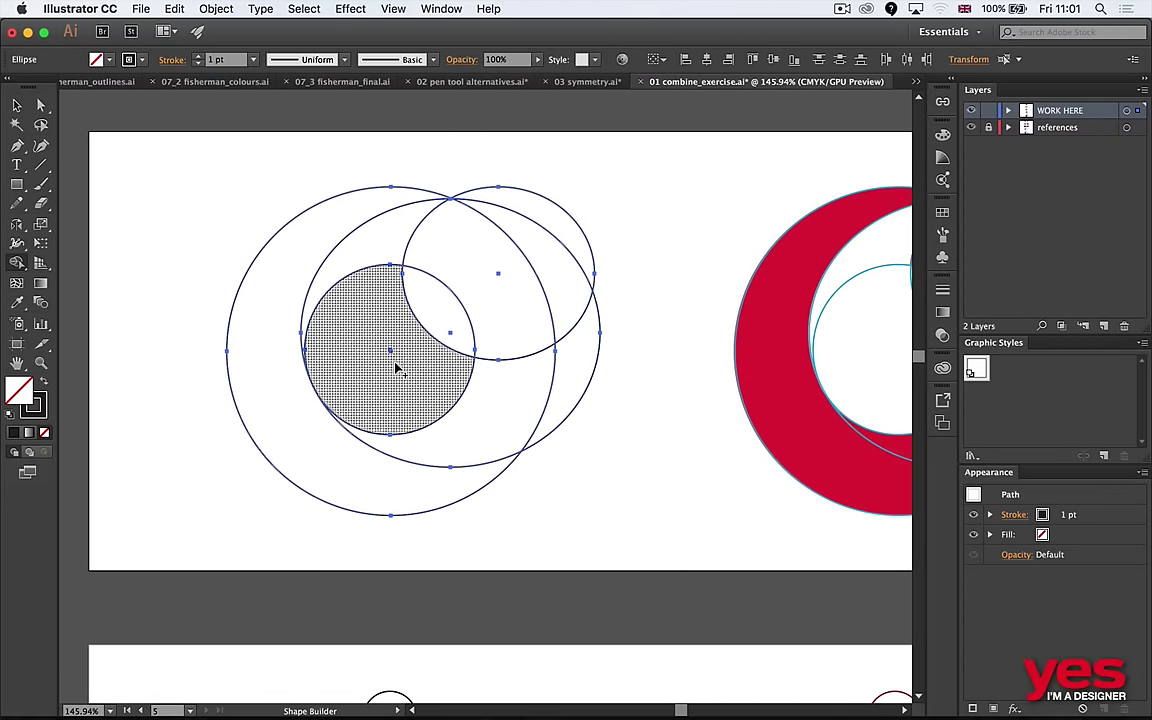
{"action": "key", "text": "space"}
{"action": "mouse_move", "coordinate": [618, 237]}
{"action": "left_mouse_down"}
{"action": "mouse_move", "coordinate": [475, 262]}
{"action": "mouse_move", "coordinate": [619, 233]}
{"action": "left_mouse_up"}
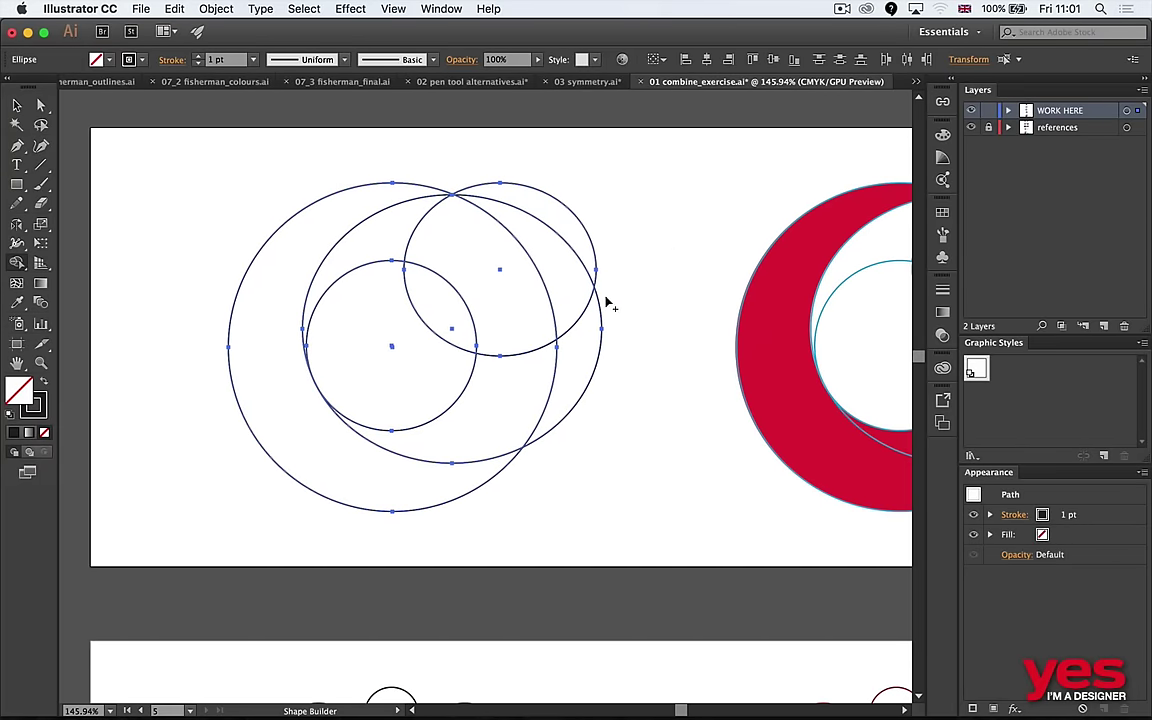
{"action": "mouse_move", "coordinate": [374, 240]}
{"action": "left_mouse_down"}
{"action": "mouse_move", "coordinate": [432, 340]}
{"action": "mouse_move", "coordinate": [458, 339]}
{"action": "left_mouse_up"}
{"action": "mouse_move", "coordinate": [576, 172]}
{"action": "left_mouse_down"}
{"action": "mouse_move", "coordinate": [564, 293]}
{"action": "mouse_move", "coordinate": [578, 340]}
{"action": "mouse_move", "coordinate": [582, 481]}
{"action": "left_mouse_up"}
{"action": "mouse_move", "coordinate": [314, 464]}
{"action": "left_mouse_down"}
{"action": "mouse_move", "coordinate": [369, 480]}
{"action": "mouse_move", "coordinate": [482, 417]}
{"action": "left_mouse_up"}
Swap the ring logo's fill and stroke to give it a solid black fill and no stroke.
{"action": "key", "text": "v"}
{"action": "left_click", "coordinate": [563, 367]}
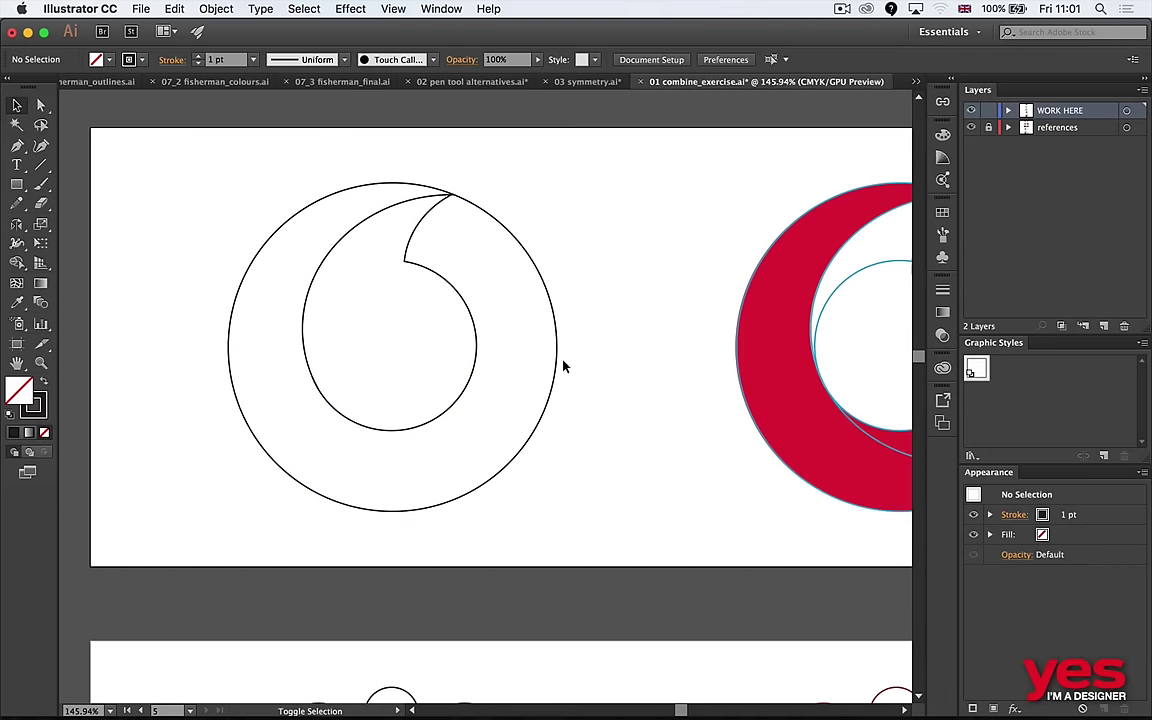
{"action": "key", "text": "super+a"}
{"action": "key", "text": "shift+x"}
{"action": "left_click", "coordinate": [568, 419]}
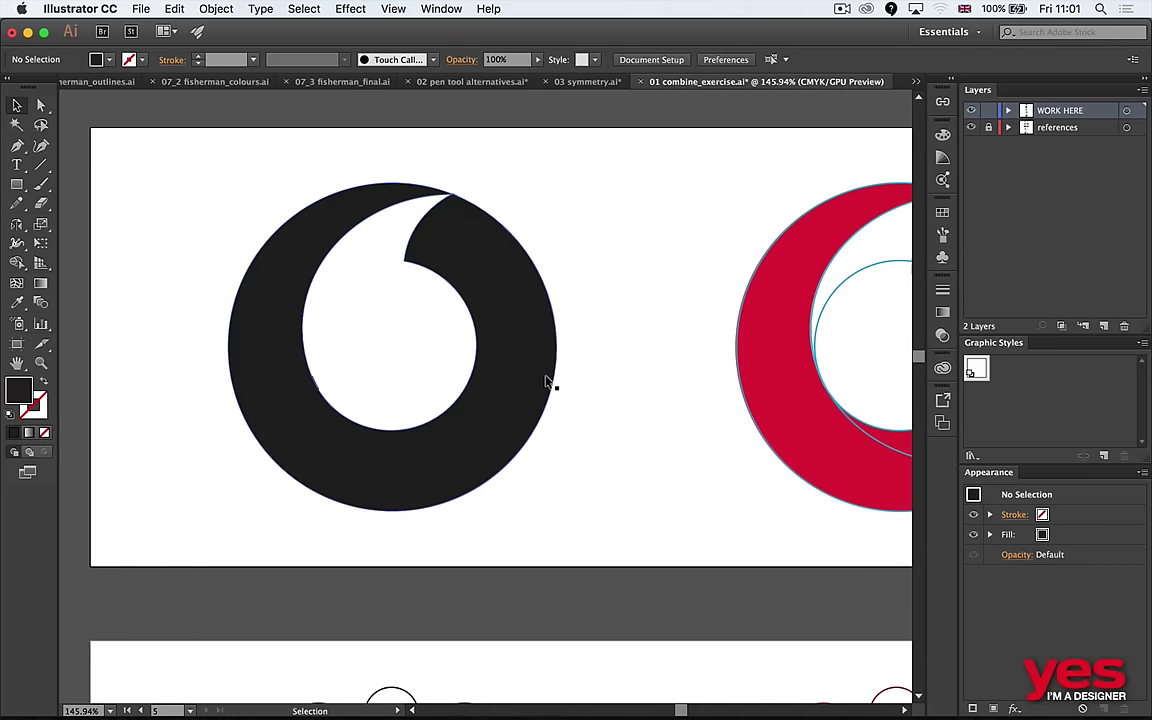
Examine the bat and bird exercises, comparing the bird's overlapping construction circles with its finished blue silhouette.
{"action": "scroll", "coordinate": [463, 463], "scroll_direction": "down", "scroll_amount": 10}
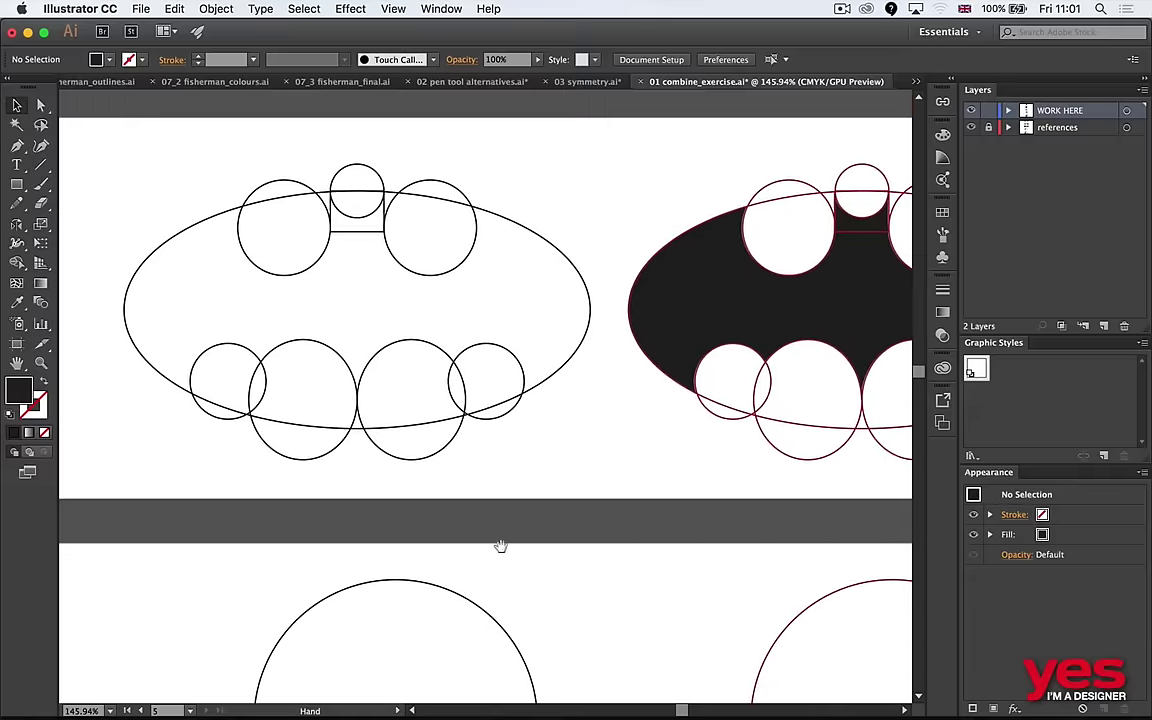
{"action": "scroll", "coordinate": [501, 545], "scroll_direction": "down", "scroll_amount": 15}
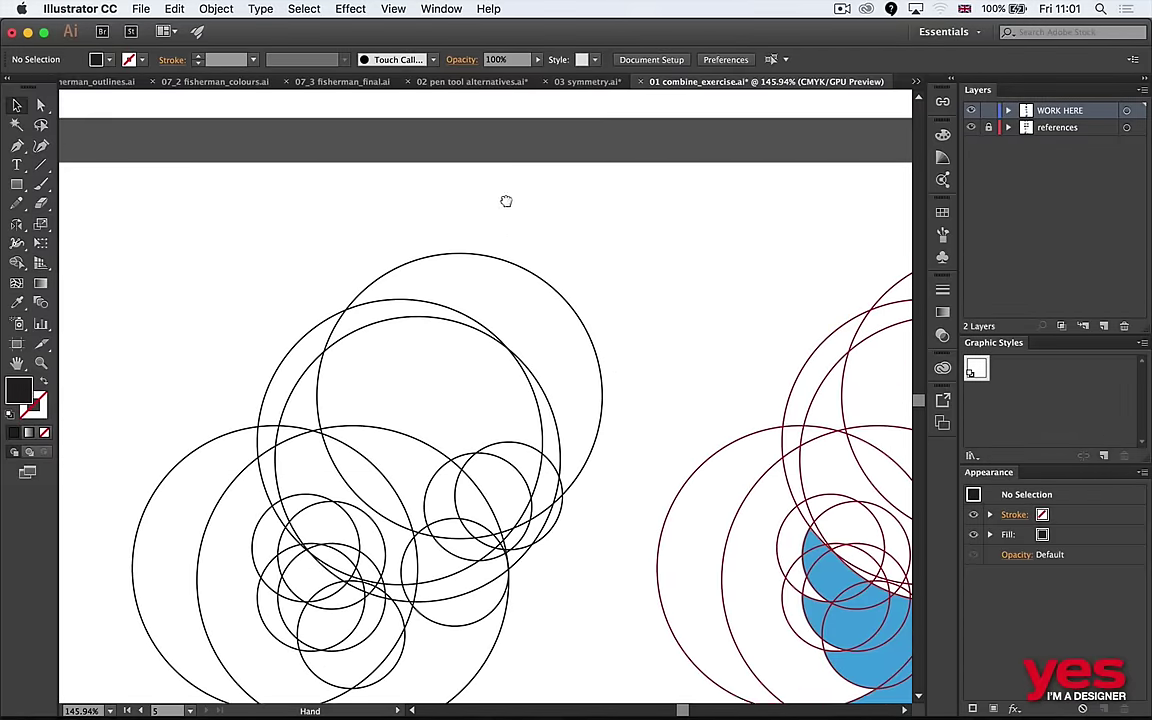
{"action": "scroll", "coordinate": [506, 201], "scroll_direction": "right", "scroll_amount": 10}
{"action": "scroll", "coordinate": [506, 201], "scroll_direction": "down", "scroll_amount": 3}
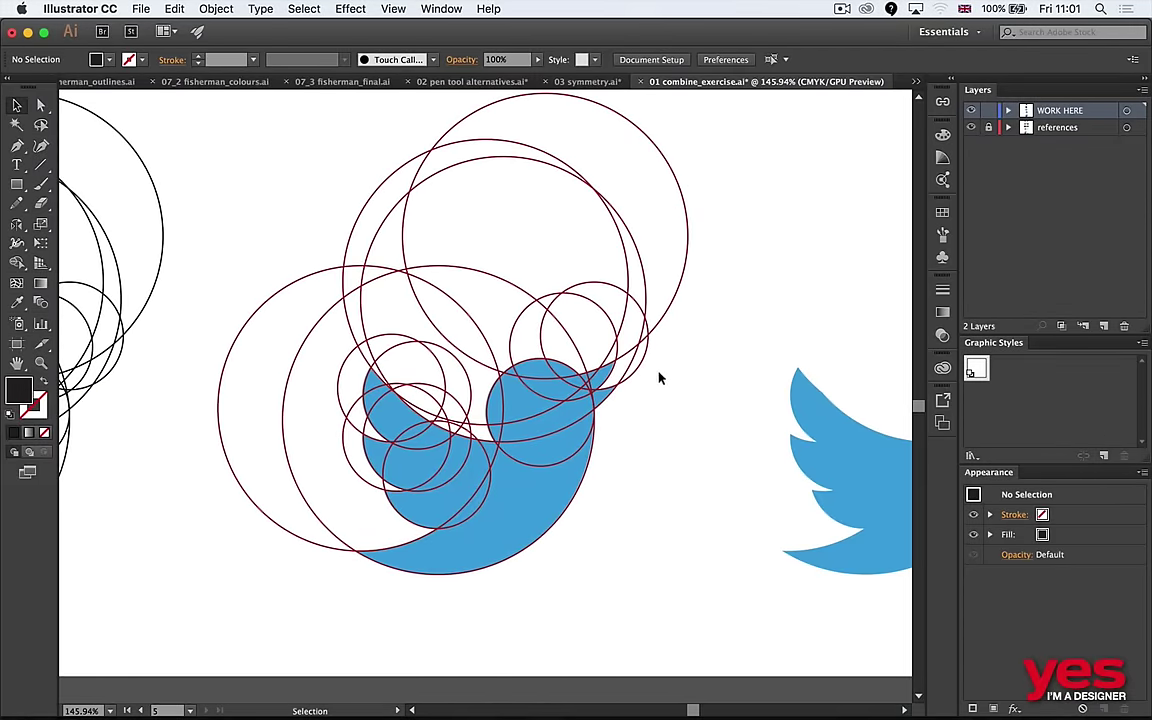
{"action": "left_click_drag", "start_coordinate": [694, 329], "coordinate": [488, 357]}
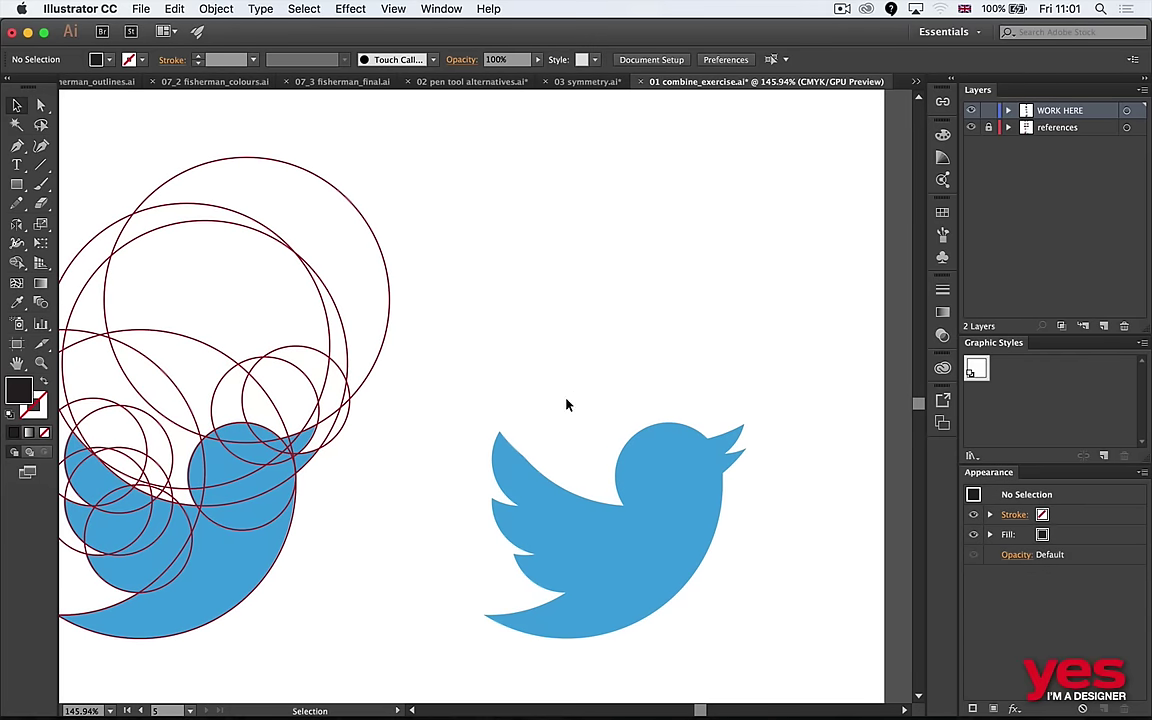
{"action": "left_click_drag", "start_coordinate": [450, 398], "coordinate": [782, 330]}
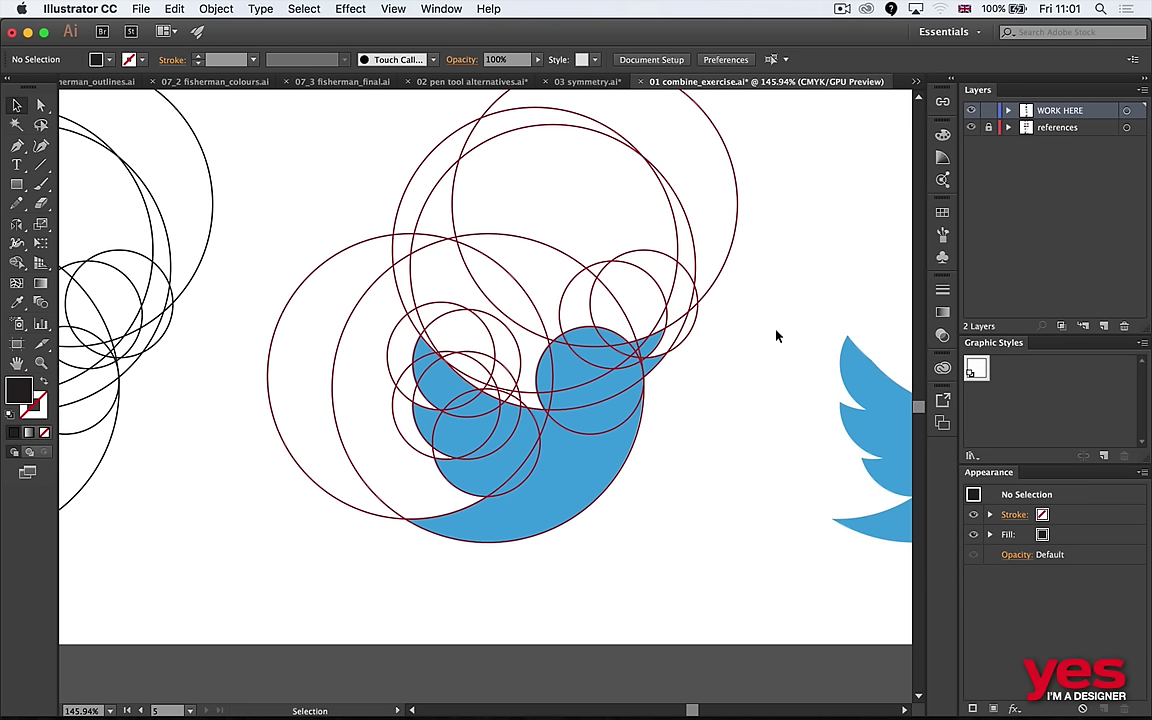
{"action": "left_click_drag", "start_coordinate": [689, 309], "coordinate": [548, 357]}
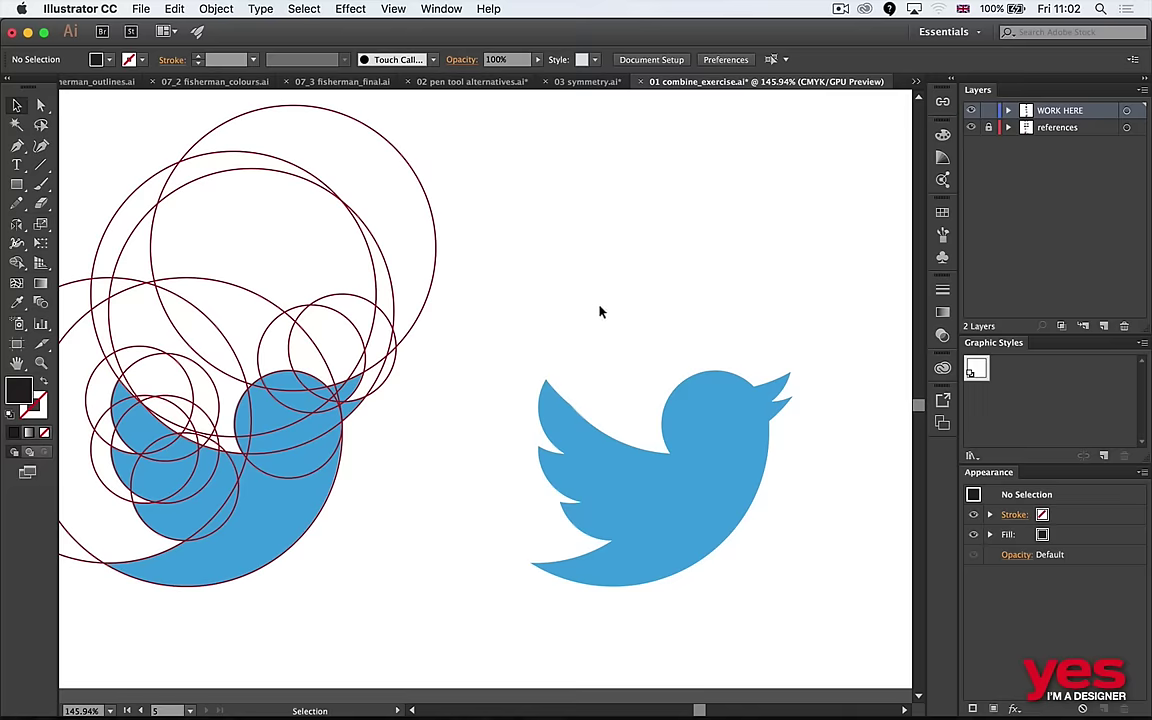
{"action": "mouse_move", "coordinate": [200, 310]}
{"action": "left_mouse_down"}
{"action": "mouse_move", "coordinate": [455, 298]}
{"action": "mouse_move", "coordinate": [800, 342]}
{"action": "mouse_move", "coordinate": [600, 352]}
{"action": "left_mouse_up"}
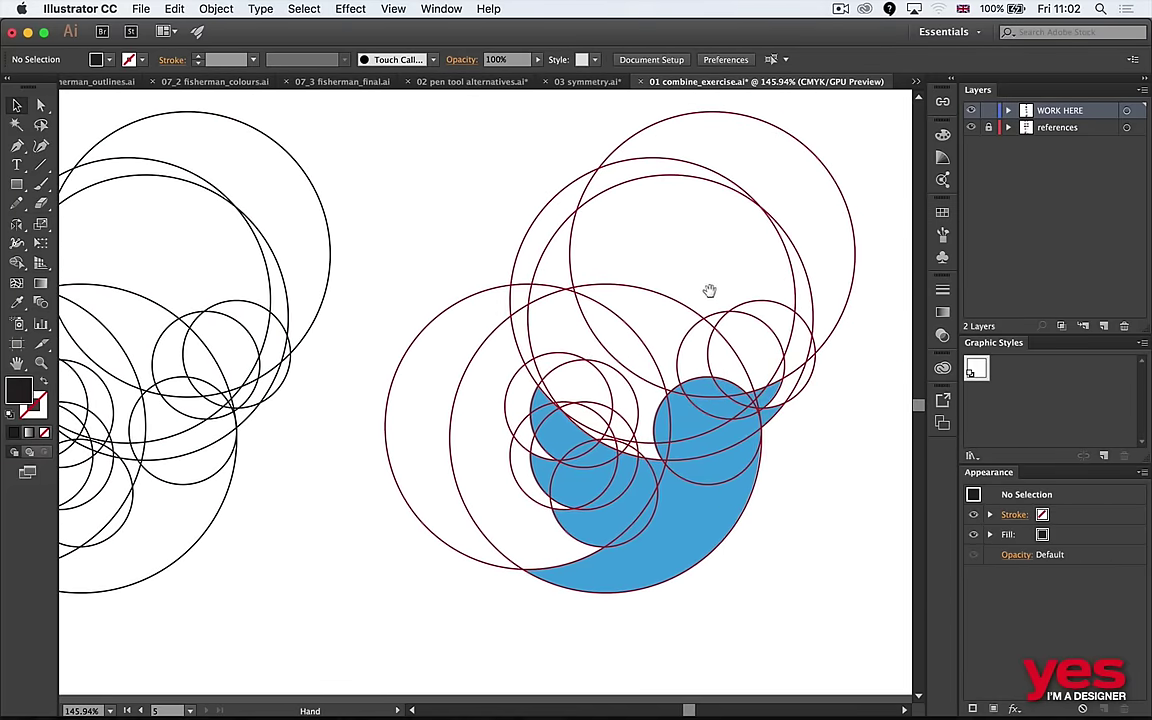
{"action": "left_click_drag", "start_coordinate": [753, 273], "coordinate": [689, 285]}
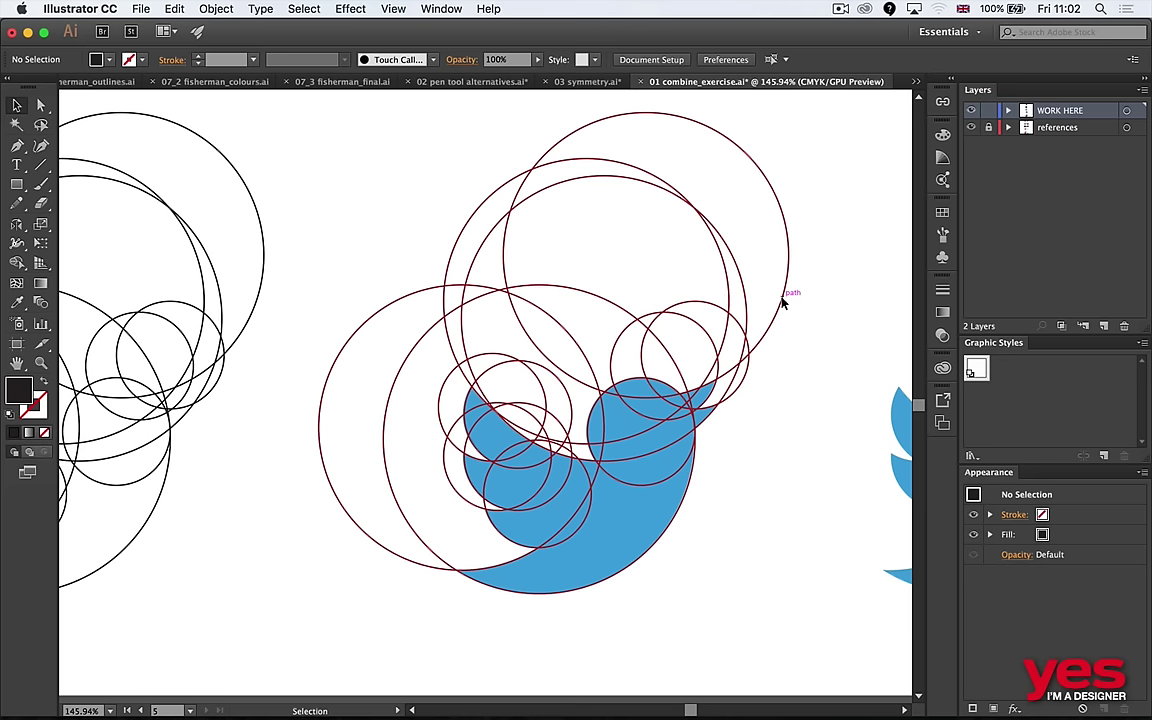
Switch to Adobe Bridge, open 02 celtic cross.ai, and show the document's guides.
{"action": "key", "text": "super+Tab"}
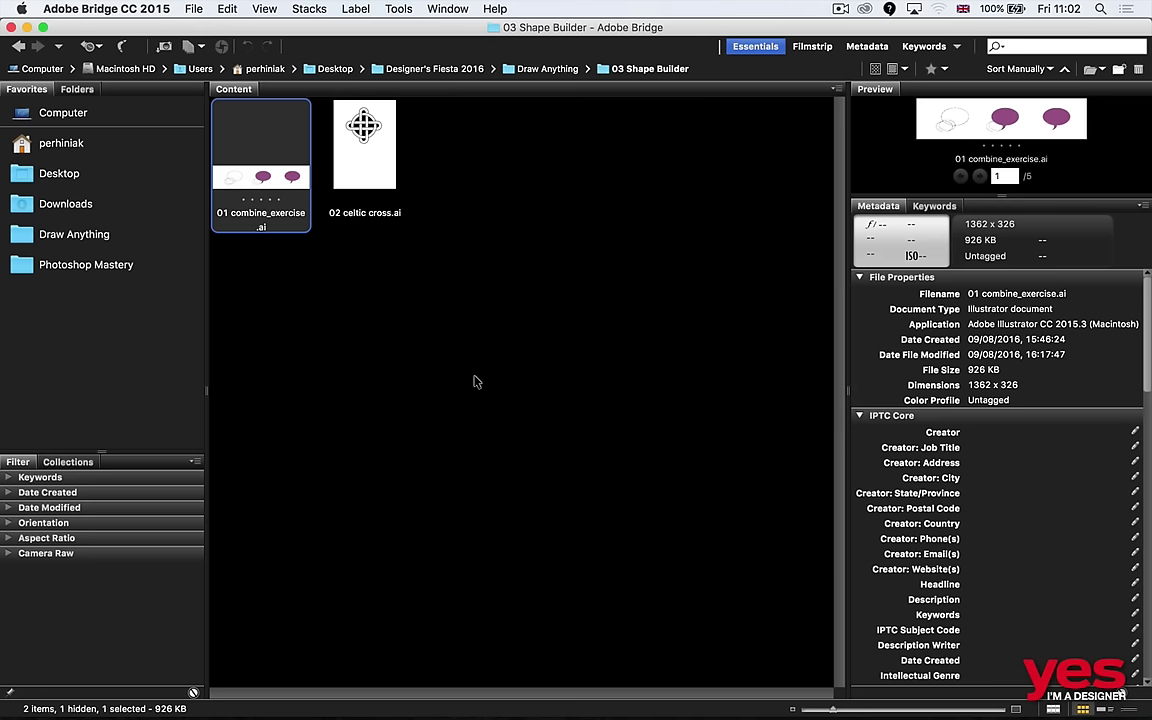
{"action": "key", "text": "Right"}
{"action": "key", "text": "super+o"}
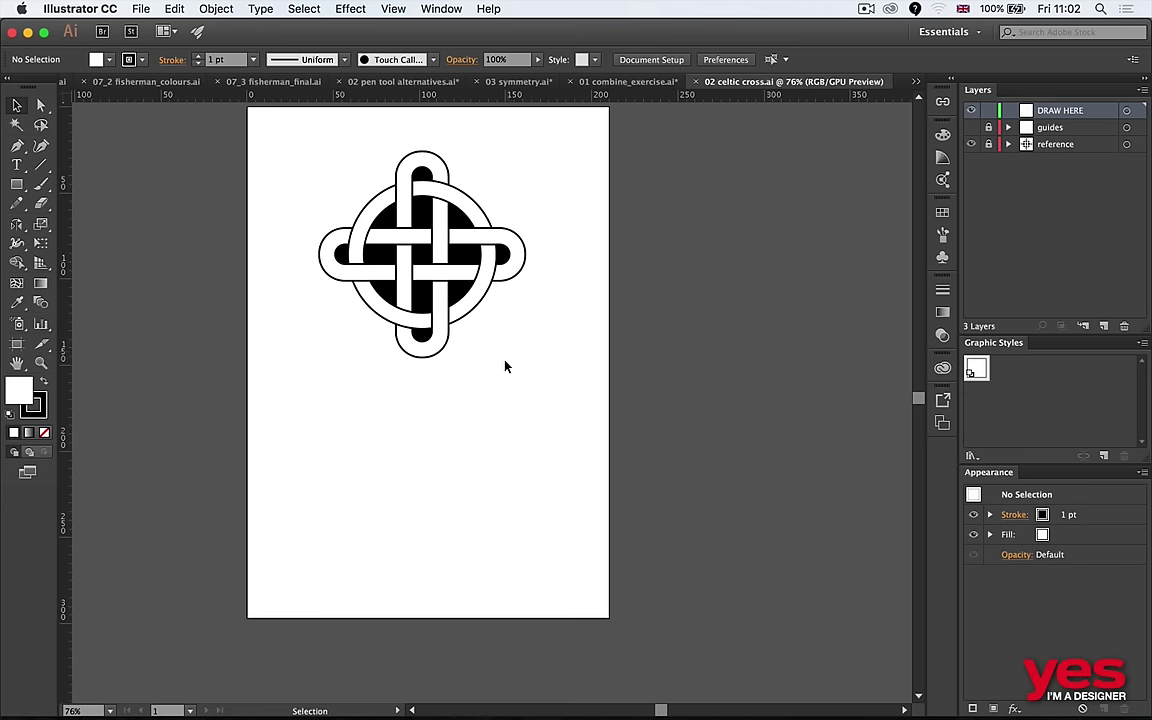
{"action": "key", "text": "super+semicolon"}
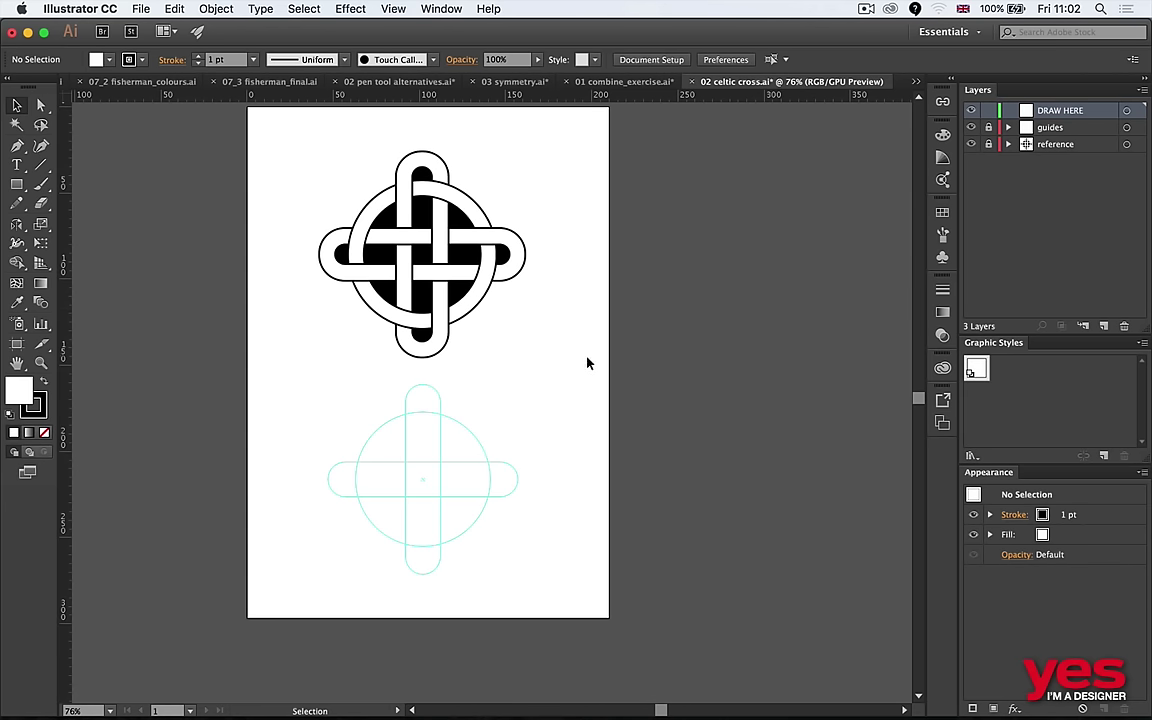
Draw a circle about 78 mm in diameter from the centre of the guides, matching the circular guide below the Celtic cross reference.
{"action": "left_click_drag", "start_coordinate": [407, 456], "coordinate": [663, 318]}
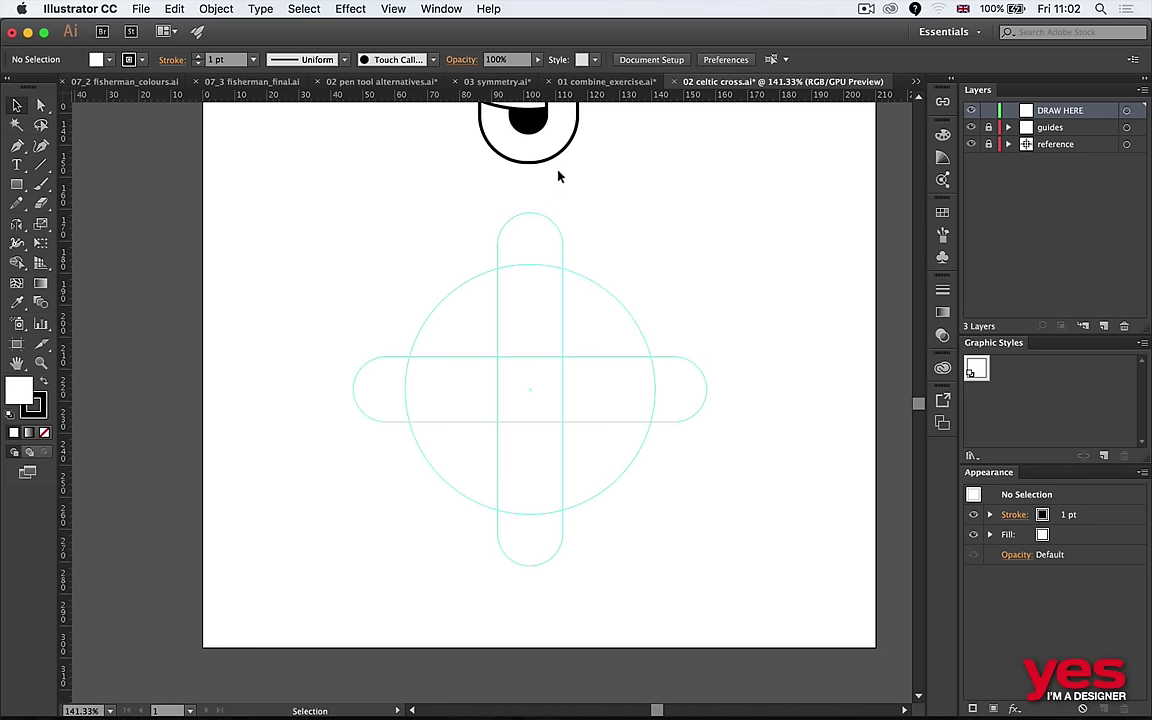
{"action": "scroll", "coordinate": [599, 301], "scroll_direction": "up", "scroll_amount": 8}
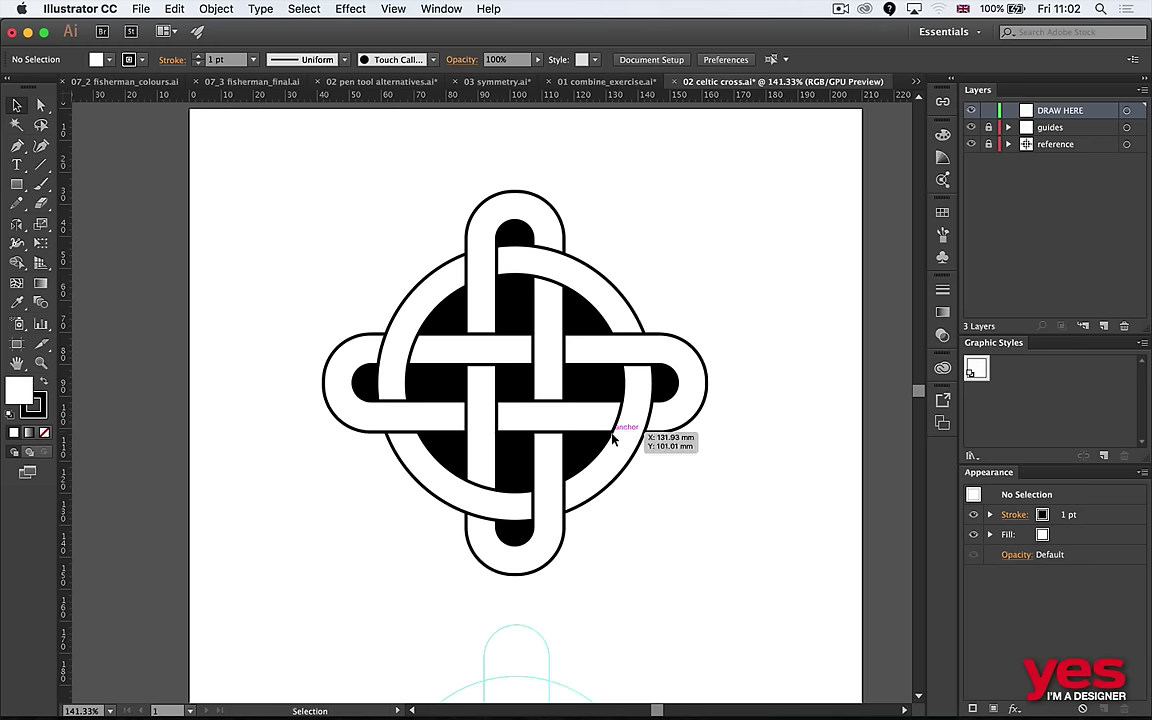
{"action": "scroll", "coordinate": [609, 373], "scroll_direction": "down", "scroll_amount": 7}
{"action": "scroll", "coordinate": [580, 292], "scroll_direction": "down", "scroll_amount": 1}
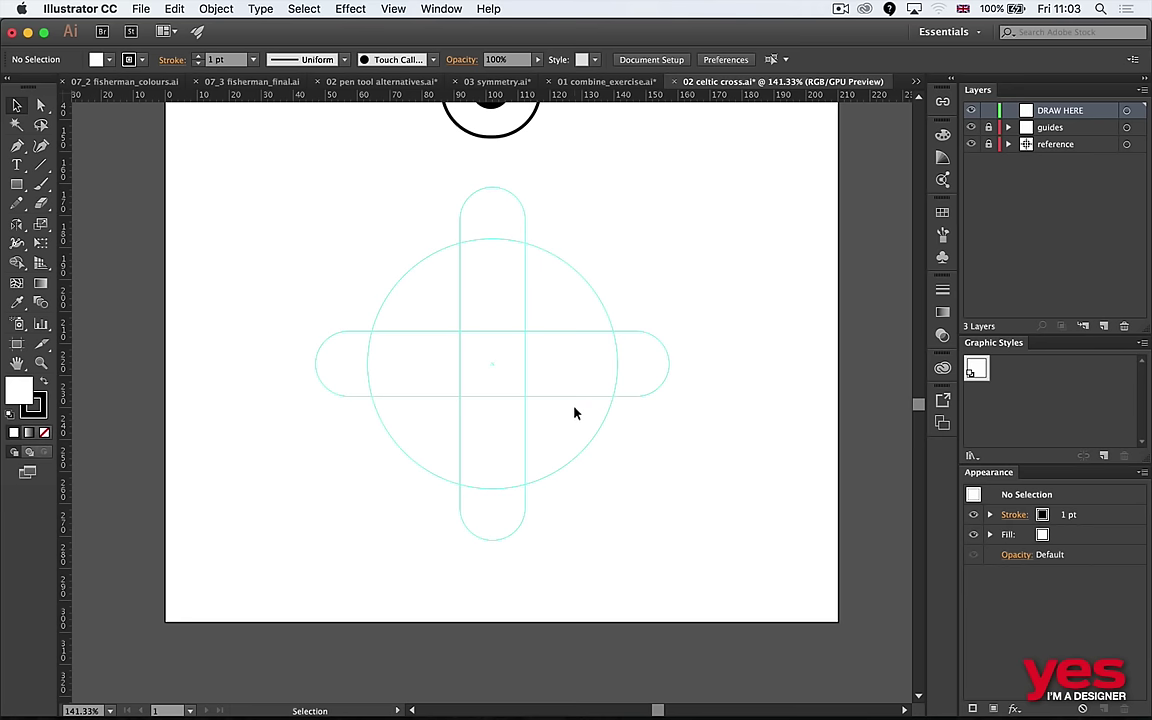
{"action": "key", "text": "l"}
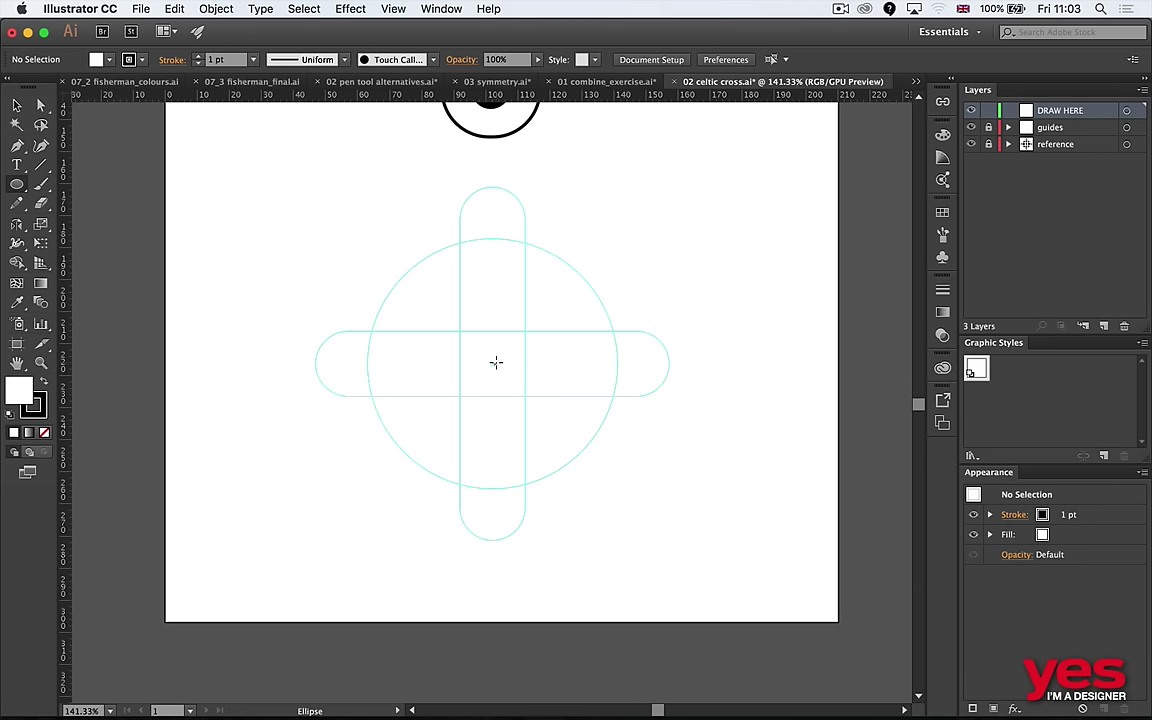
{"action": "left_click_drag", "start_coordinate": [492, 362], "coordinate": [570, 295]}
{"action": "left_click_drag", "start_coordinate": [611, 258], "coordinate": [618, 250]}
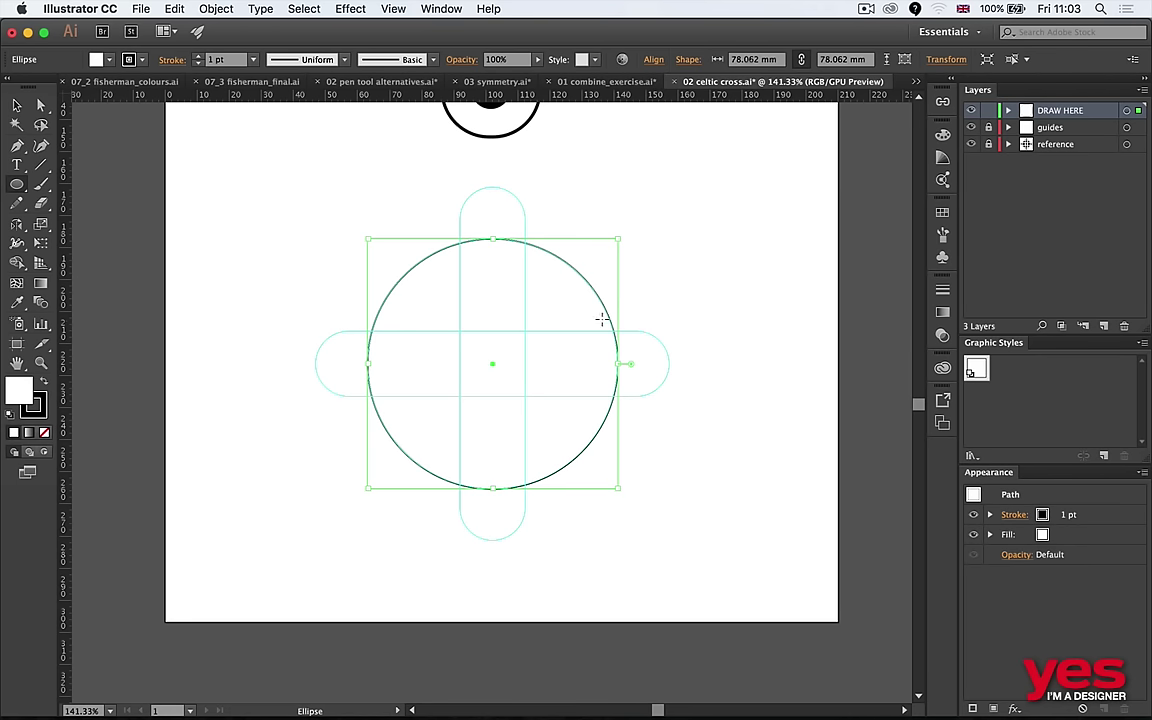
Try to draw a rounded rectangle from the circle's centre, and undo the accidental move of the circle.
{"action": "left_click_drag", "start_coordinate": [16, 184], "coordinate": [108, 208]}
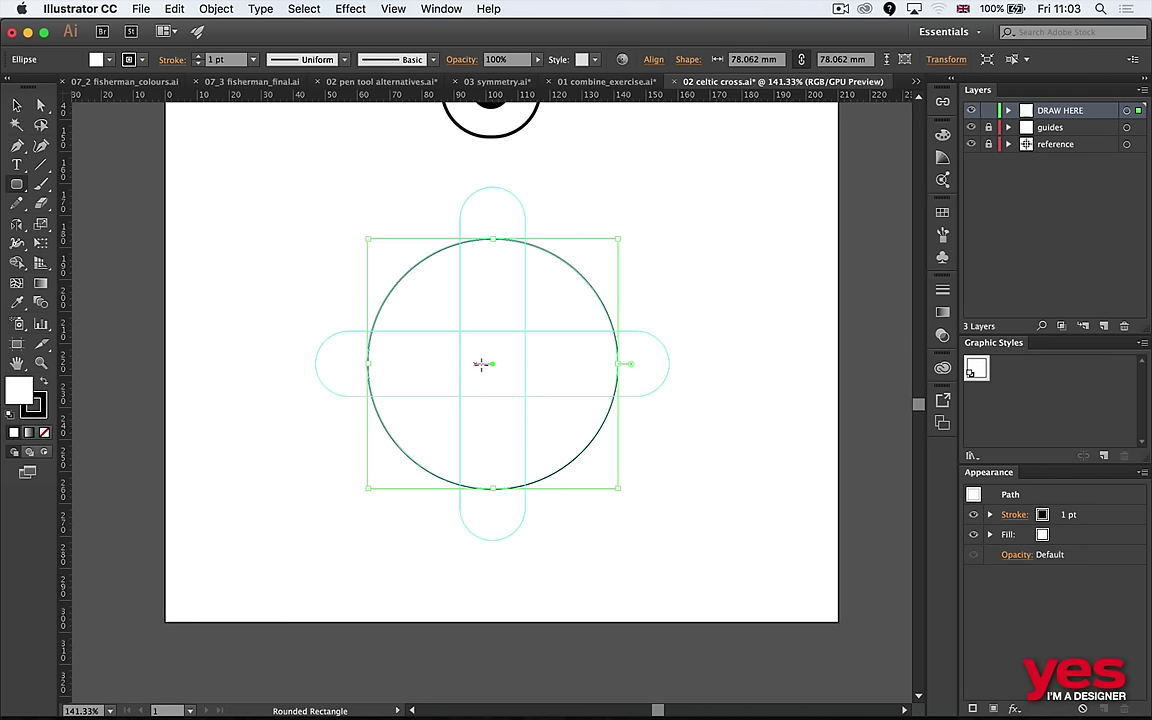
{"action": "left_click_drag", "start_coordinate": [491, 363], "coordinate": [528, 362]}
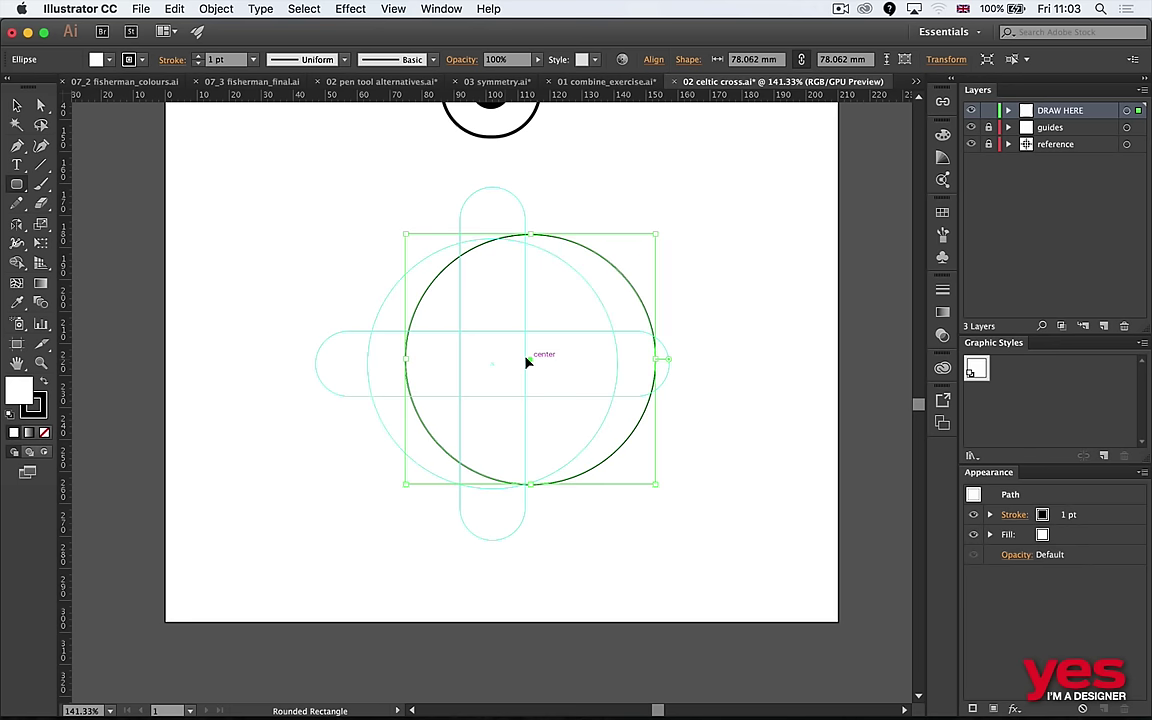
{"action": "key", "text": "super+z"}
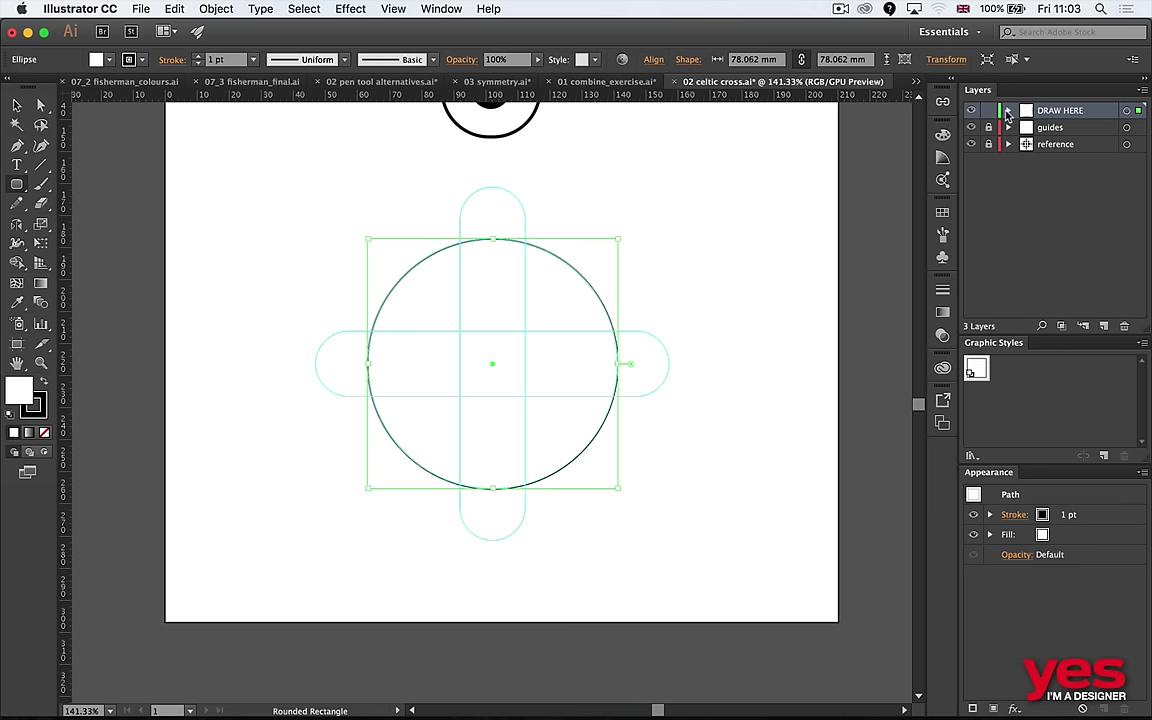
Remove the fill from the circle so only its black stroke remains, and deselect it.
{"action": "key", "text": "v"}
{"action": "left_click", "coordinate": [100, 59]}
{"action": "left_click", "coordinate": [10, 87]}
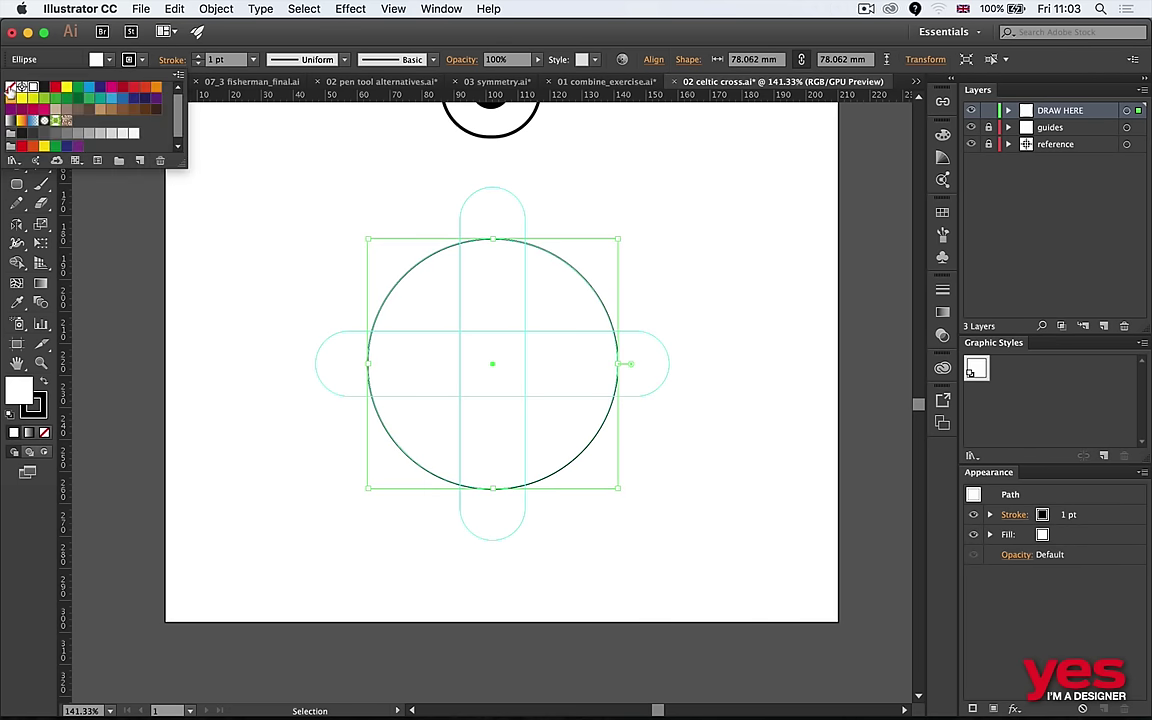
{"action": "key", "text": "a"}
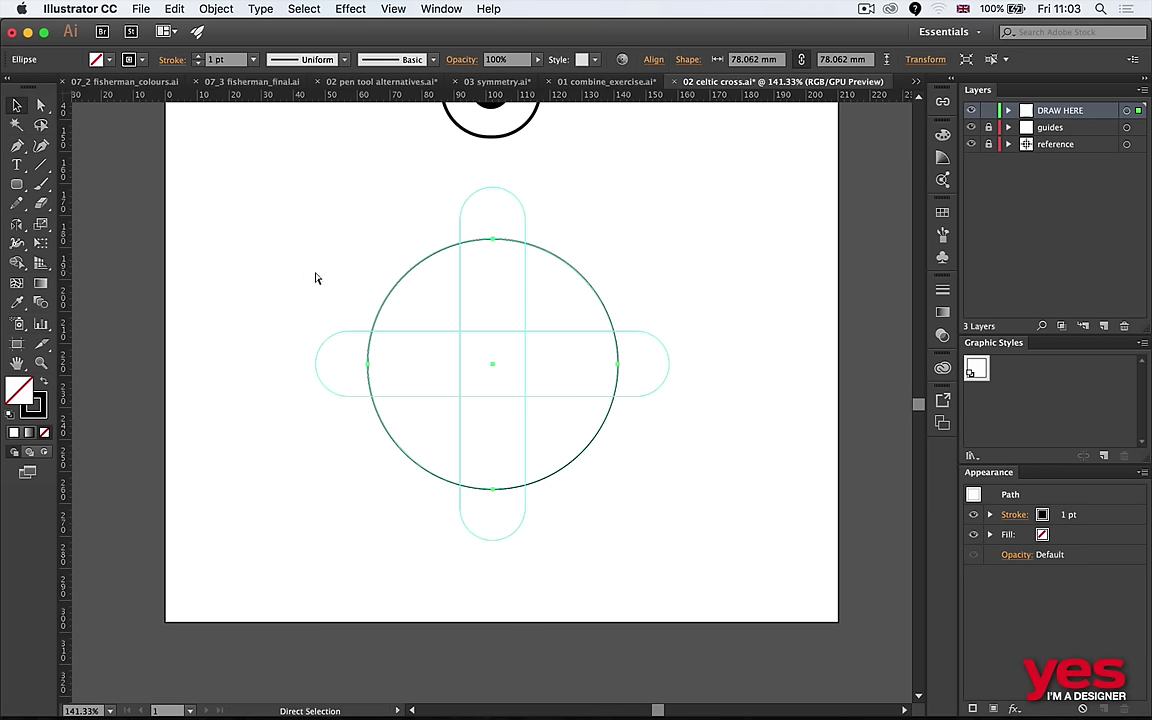
{"action": "key", "text": "super+shift+a"}
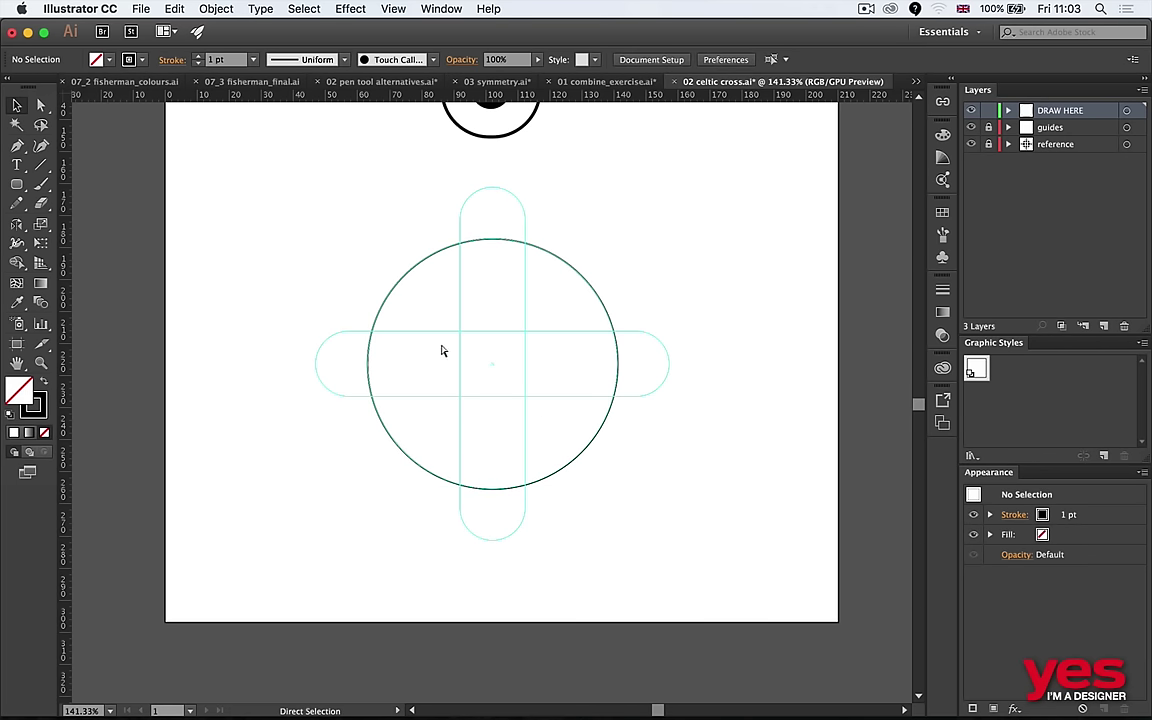
Lock the ellipse inside the DRAW HERE layer and create a new layer above it.
{"action": "key", "text": "m"}
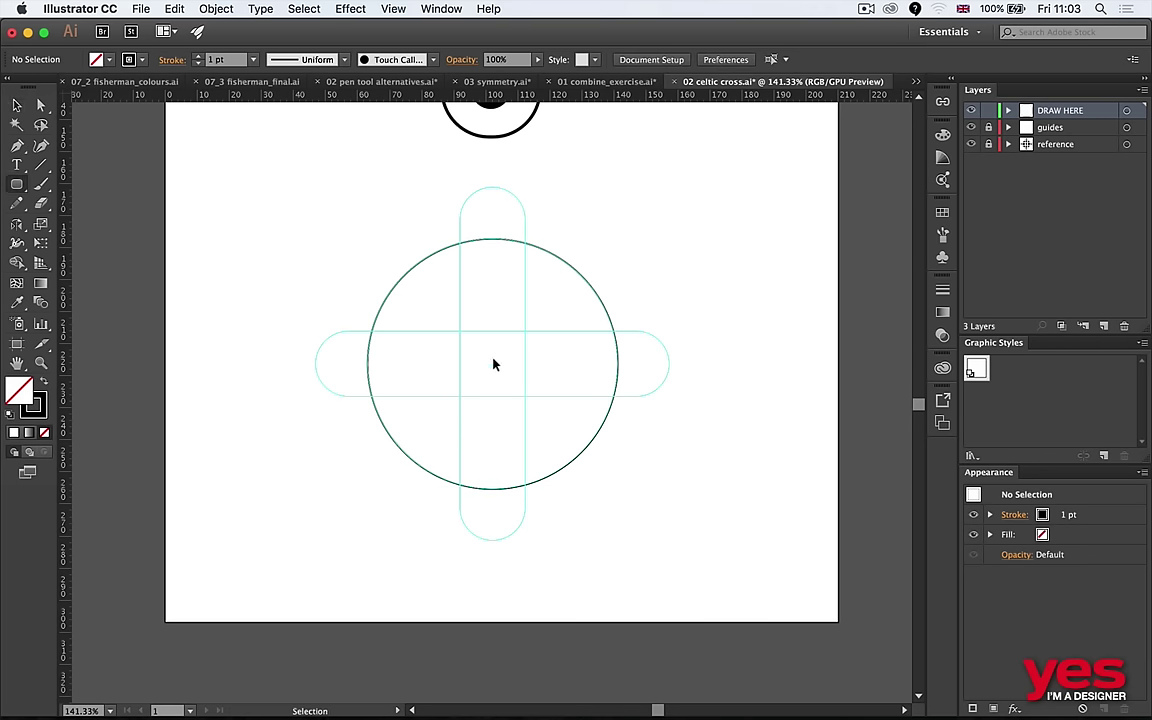
{"action": "left_click", "coordinate": [1009, 111]}
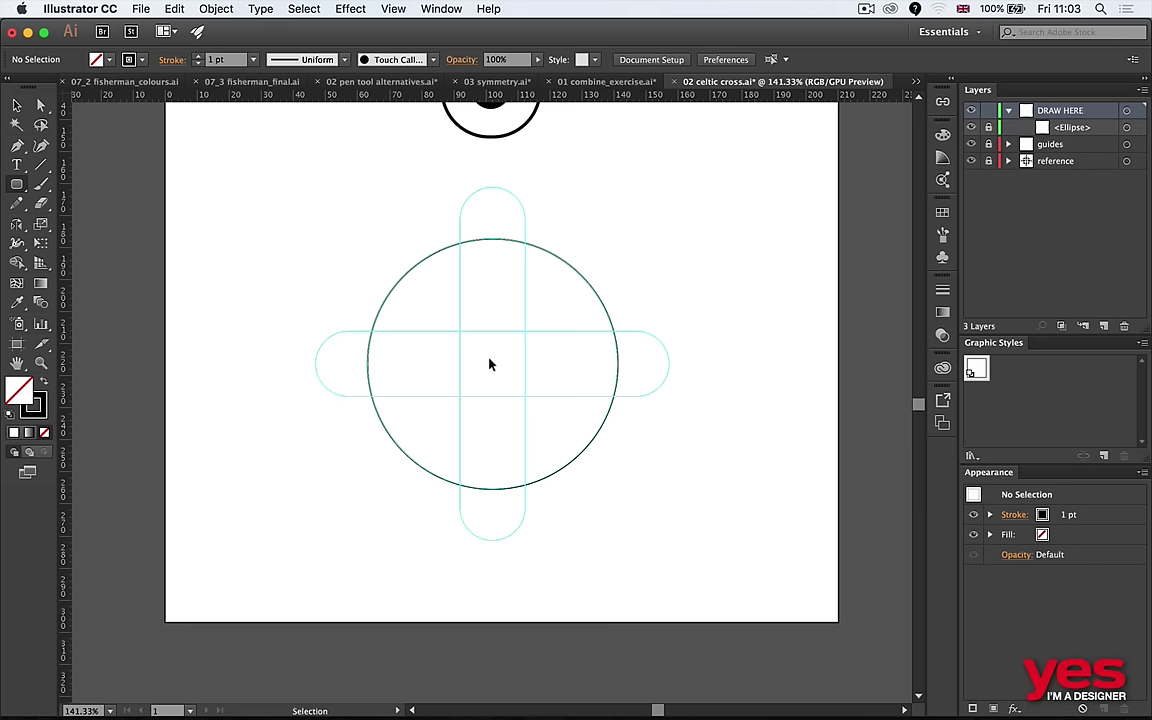
{"action": "left_click_drag", "start_coordinate": [490, 362], "coordinate": [599, 352]}
{"action": "left_click", "coordinate": [1104, 326]}
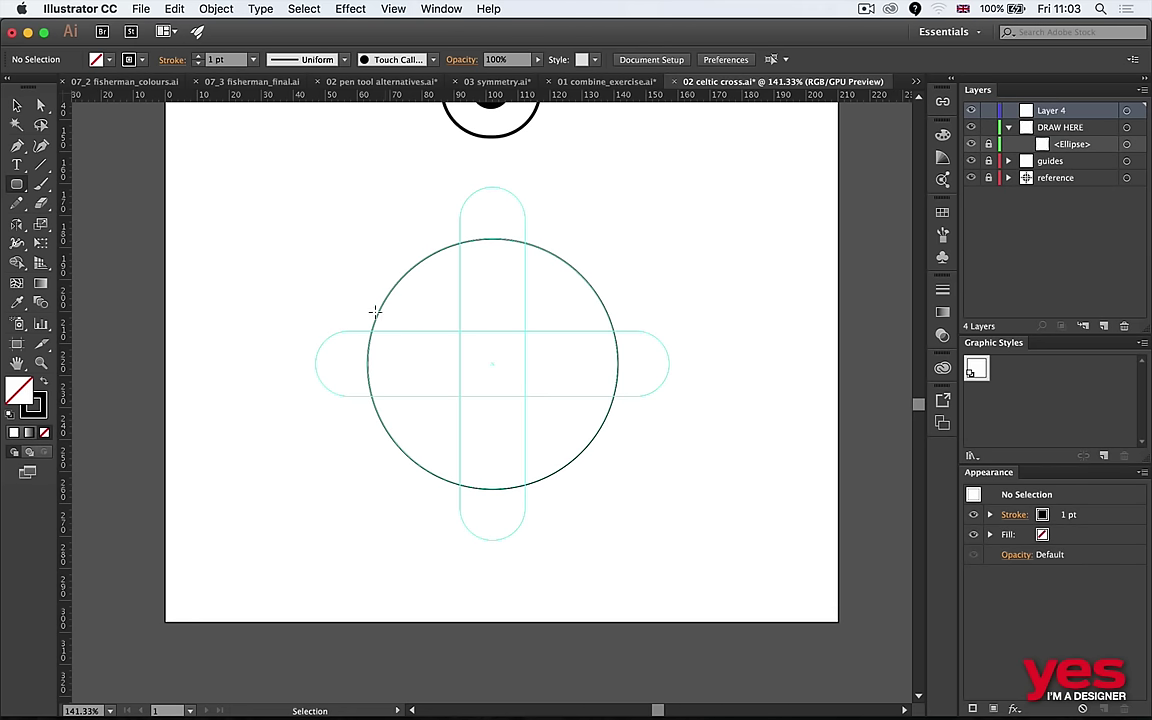
Draw a horizontal rounded rectangle from the circle's centre over the guide, about 110 by 20 mm with corner radii of about 10 mm.
{"action": "left_click", "coordinate": [339, 298]}
{"action": "key", "text": "Escape"}
{"action": "mouse_move", "coordinate": [491, 362]}
{"action": "left_mouse_down"}
{"action": "mouse_move", "coordinate": [668, 335]}
{"action": "mouse_move", "coordinate": [679, 290]}
{"action": "mouse_move", "coordinate": [708, 299]}
{"action": "mouse_move", "coordinate": [753, 249]}
{"action": "mouse_move", "coordinate": [769, 262]}
{"action": "mouse_move", "coordinate": [749, 241]}
{"action": "mouse_move", "coordinate": [776, 315]}
{"action": "mouse_move", "coordinate": [789, 229]}
{"action": "mouse_move", "coordinate": [812, 298]}
{"action": "mouse_move", "coordinate": [753, 224]}
{"action": "mouse_move", "coordinate": [820, 247]}
{"action": "mouse_move", "coordinate": [818, 224]}
{"action": "mouse_move", "coordinate": [764, 231]}
{"action": "mouse_move", "coordinate": [800, 257]}
{"action": "mouse_move", "coordinate": [767, 244]}
{"action": "mouse_move", "coordinate": [630, 305]}
{"action": "mouse_move", "coordinate": [630, 216]}
{"action": "mouse_move", "coordinate": [617, 234]}
{"action": "mouse_move", "coordinate": [638, 309]}
{"action": "mouse_move", "coordinate": [624, 305]}
{"action": "mouse_move", "coordinate": [656, 329]}
{"action": "mouse_move", "coordinate": [678, 324]}
{"action": "mouse_move", "coordinate": [645, 343]}
{"action": "mouse_move", "coordinate": [638, 324]}
{"action": "mouse_move", "coordinate": [656, 329]}
{"action": "mouse_move", "coordinate": [629, 330]}
{"action": "left_mouse_up"}
{"action": "key", "text": "Down"}
{"action": "key", "text": "Up"}
{"action": "key", "text": "Down"}
{"action": "key", "text": "Down"}
{"action": "key", "text": "Down"}
{"action": "key", "text": "Down"}
{"action": "key", "text": "Down"}
{"action": "key", "text": "Down"}
{"action": "key", "text": "Up"}
{"action": "key", "text": "Up"}
{"action": "key", "text": "Up"}
{"action": "key", "text": "Up"}
{"action": "key", "text": "Up"}
{"action": "key", "text": "Up"}
{"action": "key", "text": "space"}
{"action": "key", "text": "super+5"}
{"action": "left_click_drag", "start_coordinate": [493, 364], "coordinate": [669, 332]}
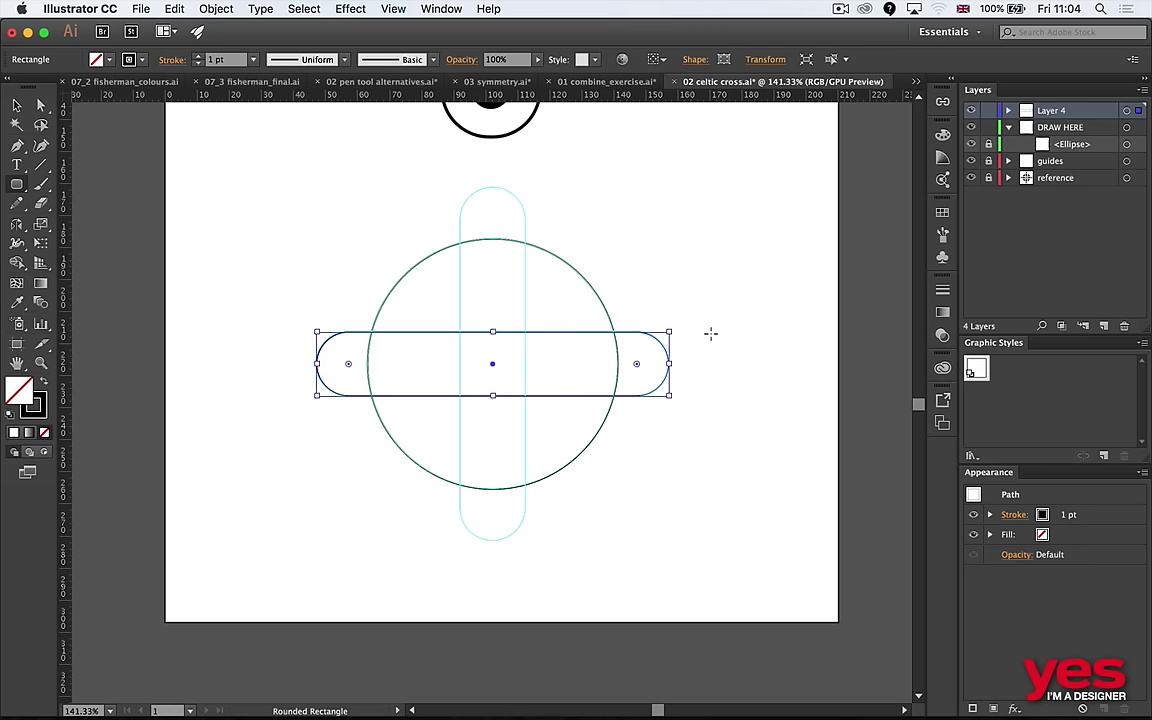
Create a vertical copy of the rounded rectangle with the Reflect tool, centred on the circle.
{"action": "key", "text": "v"}
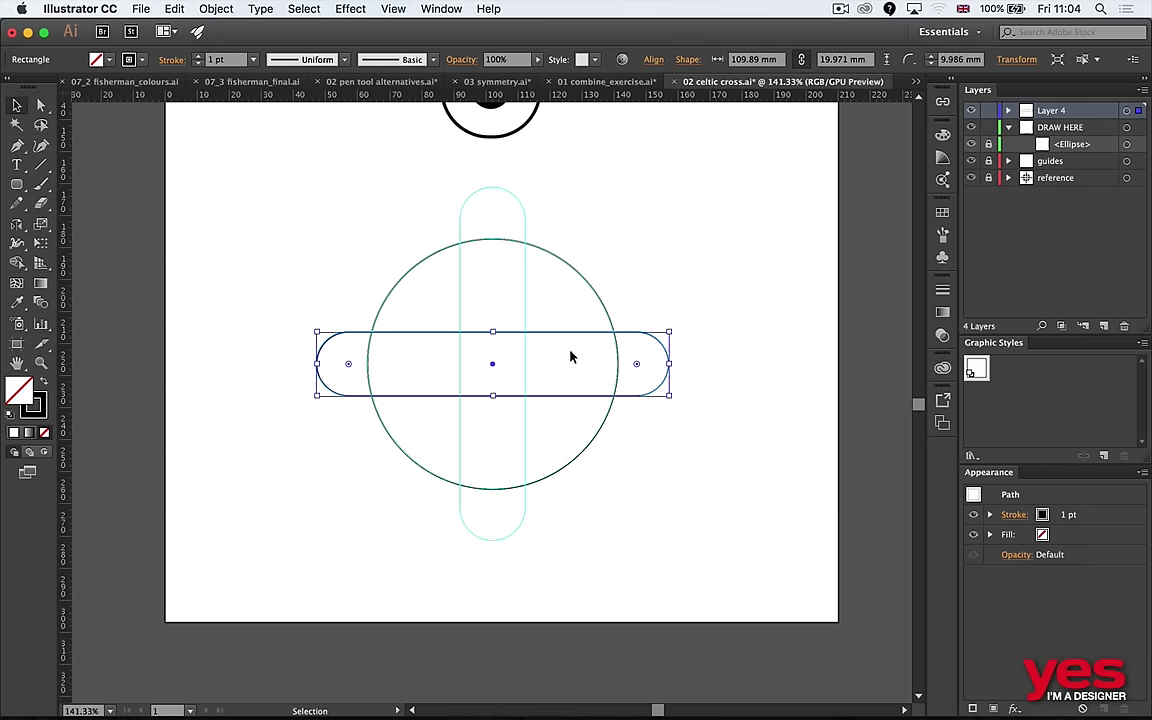
{"action": "key", "text": "o"}
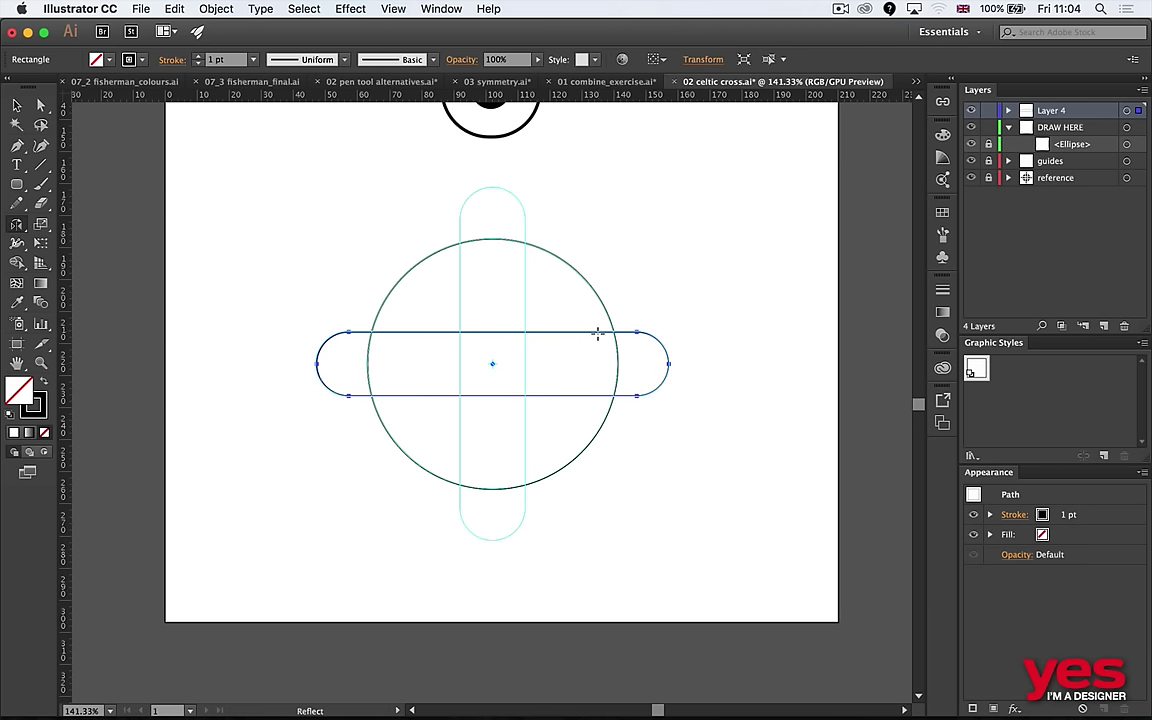
{"action": "left_click_drag", "start_coordinate": [597, 333], "coordinate": [533, 238]}
{"action": "key", "text": "v"}
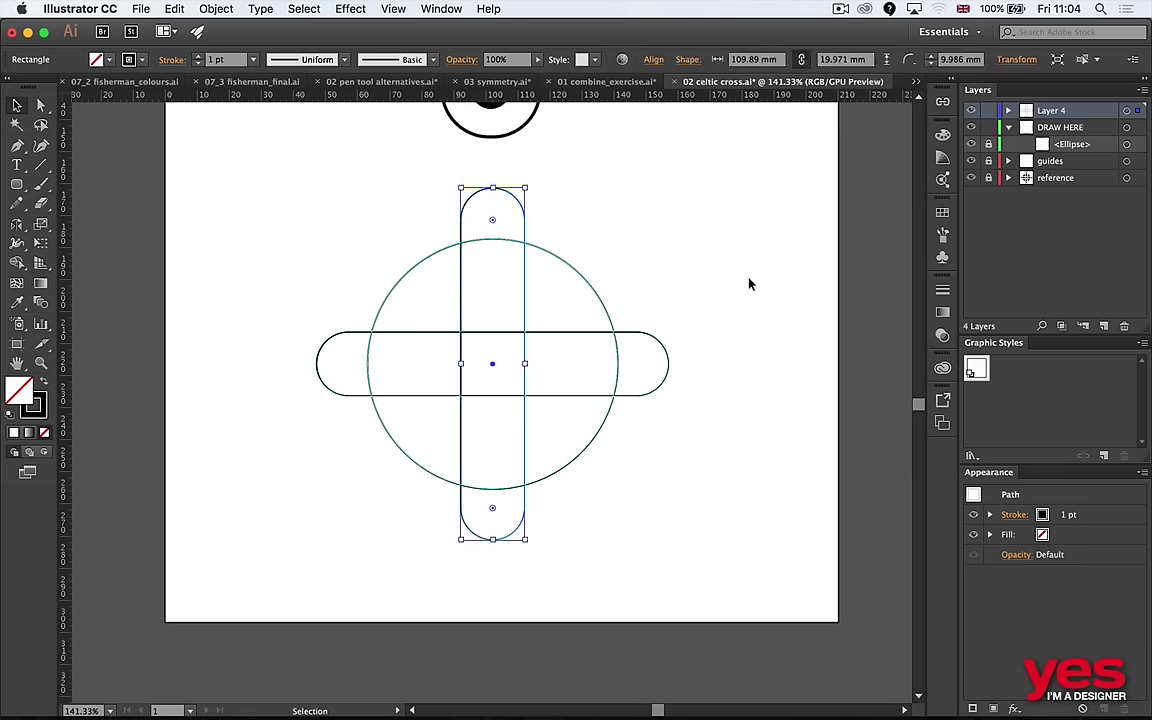
Move the unlocked ellipse from the DRAW HERE layer into Layer 4 and hide the guides layer.
{"action": "left_click", "coordinate": [740, 283]}
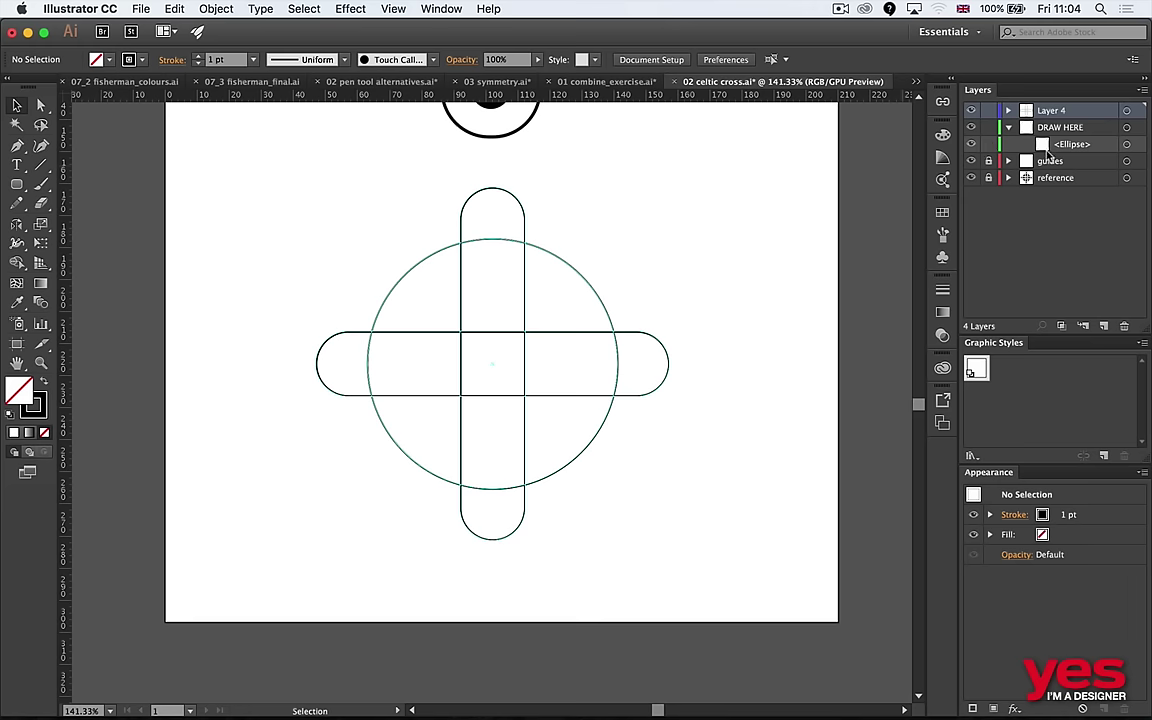
{"action": "mouse_move", "coordinate": [1074, 141]}
{"action": "left_mouse_down"}
{"action": "mouse_move", "coordinate": [1080, 116]}
{"action": "mouse_move", "coordinate": [1055, 112]}
{"action": "left_mouse_up"}
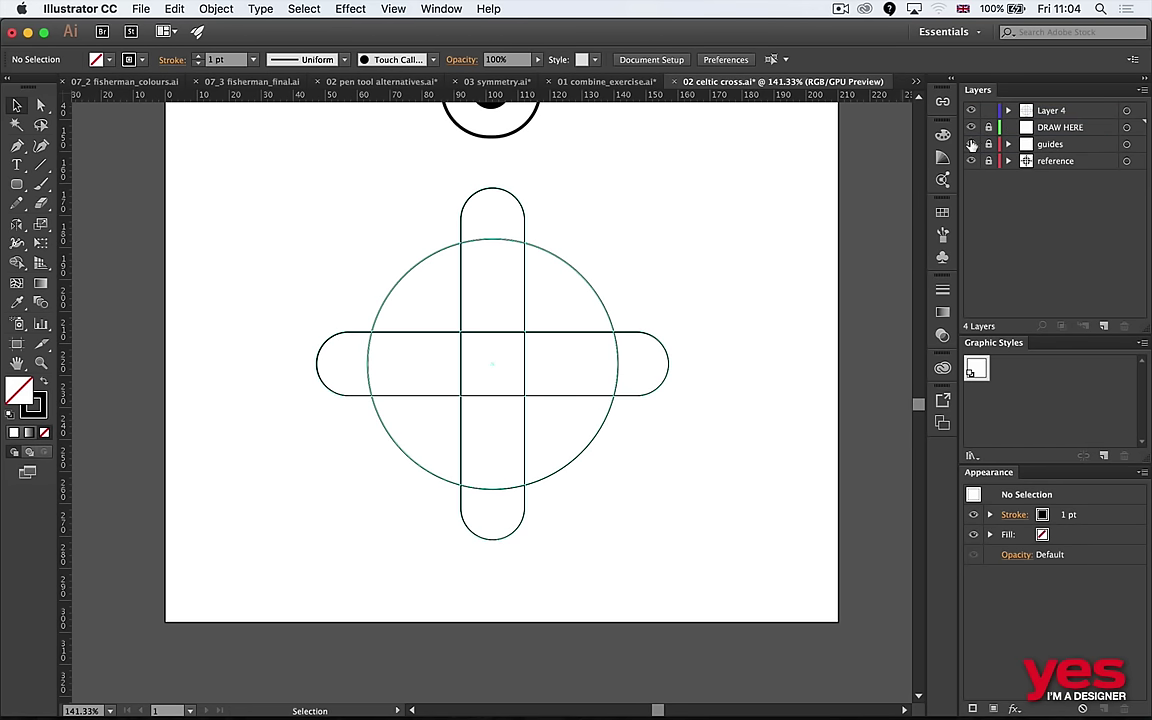
Set the stroke weight of the circle and both rounded rectangles to 25 pt, using the reference knot as a guide.
{"action": "left_click_drag", "start_coordinate": [694, 175], "coordinate": [258, 560]}
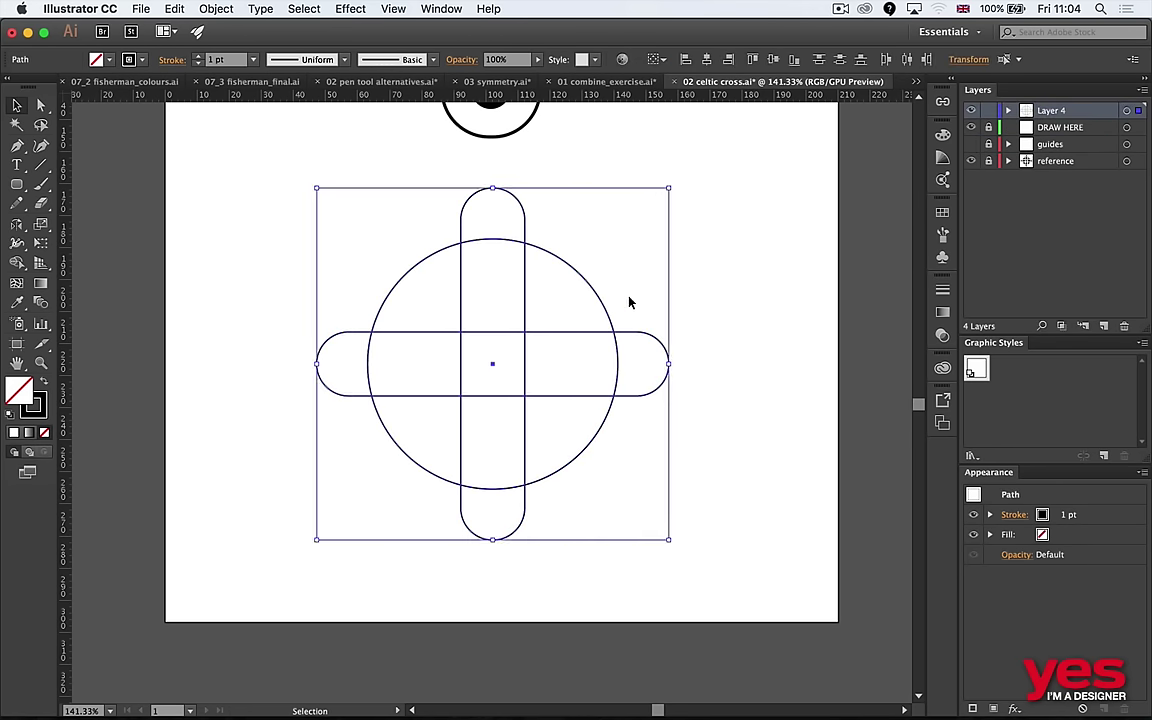
{"action": "scroll", "coordinate": [717, 391], "scroll_direction": "up", "scroll_amount": 5}
{"action": "left_click_drag", "start_coordinate": [736, 339], "coordinate": [735, 406]}
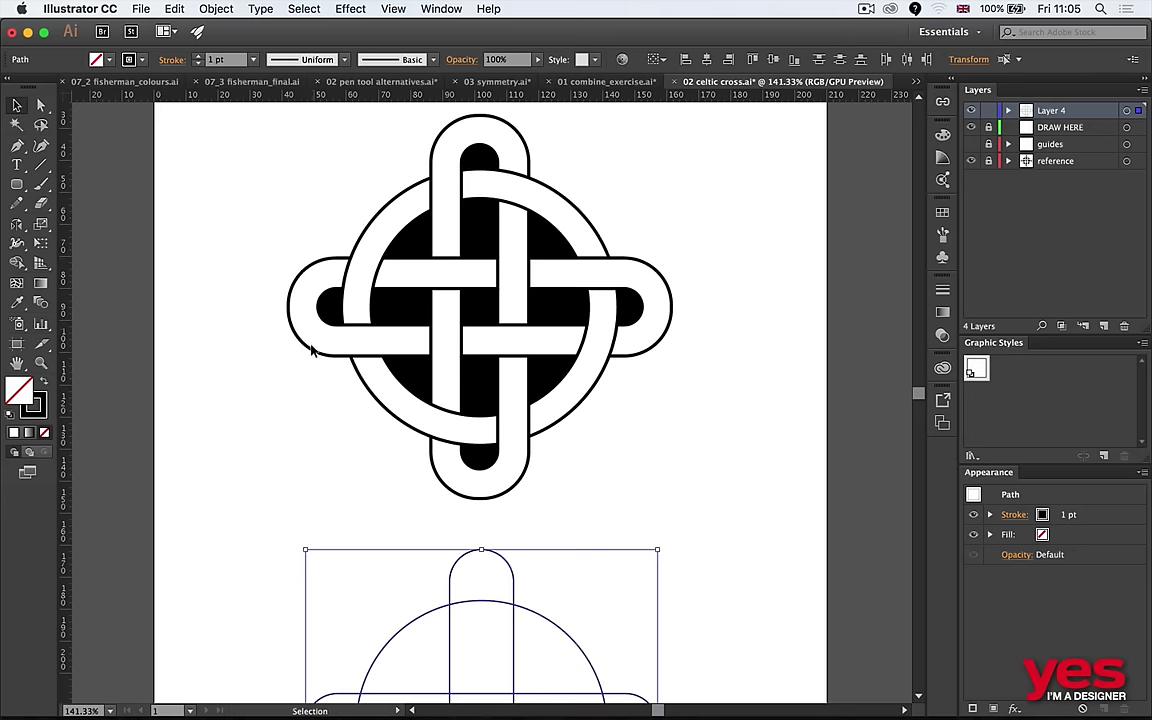
{"action": "mouse_move", "coordinate": [481, 439]}
{"action": "left_mouse_down"}
{"action": "mouse_move", "coordinate": [467, 331]}
{"action": "mouse_move", "coordinate": [470, 108]}
{"action": "left_mouse_up"}
{"action": "left_click", "coordinate": [200, 59]}
{"action": "type", "text": "10"}
{"action": "key", "text": "Return"}
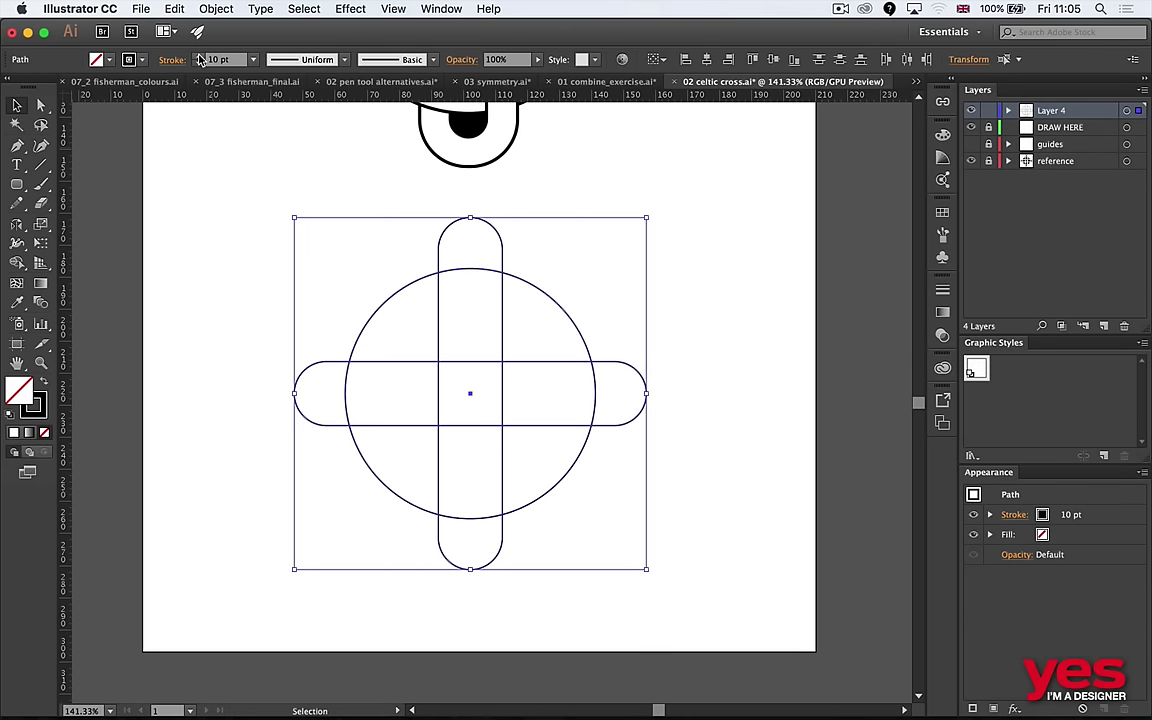
{"action": "type", "text": "20"}
{"action": "key", "text": "Return"}
{"action": "left_click", "coordinate": [197, 56]}
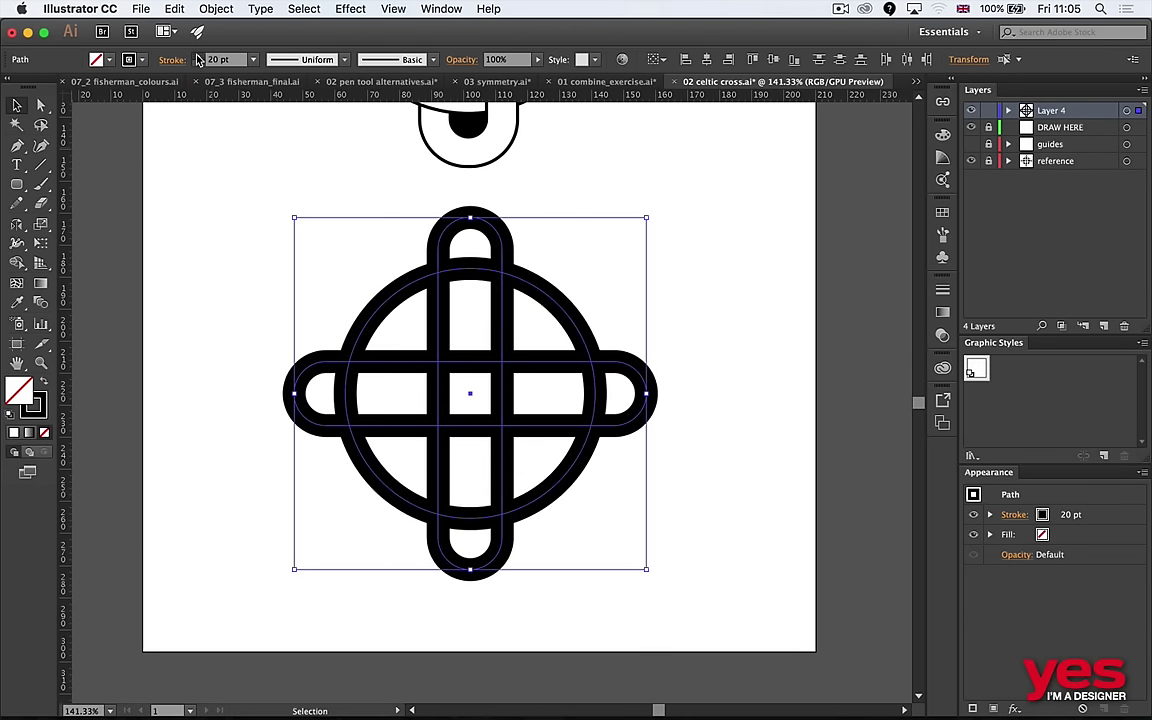
{"action": "left_click", "coordinate": [197, 56]}
{"action": "left_click", "coordinate": [197, 56]}
{"action": "left_click", "coordinate": [197, 56]}
{"action": "left_click", "coordinate": [197, 56]}
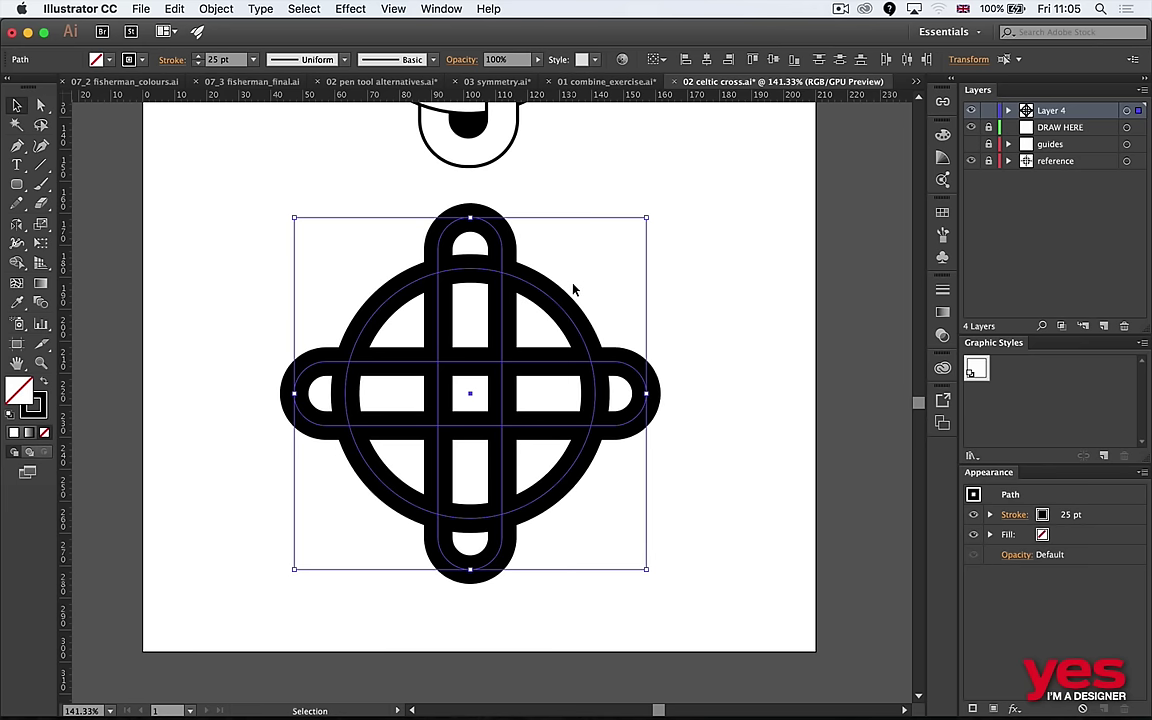
Expand the thick strokes of all three shapes into filled outlines.
{"action": "left_click", "coordinate": [216, 8]}
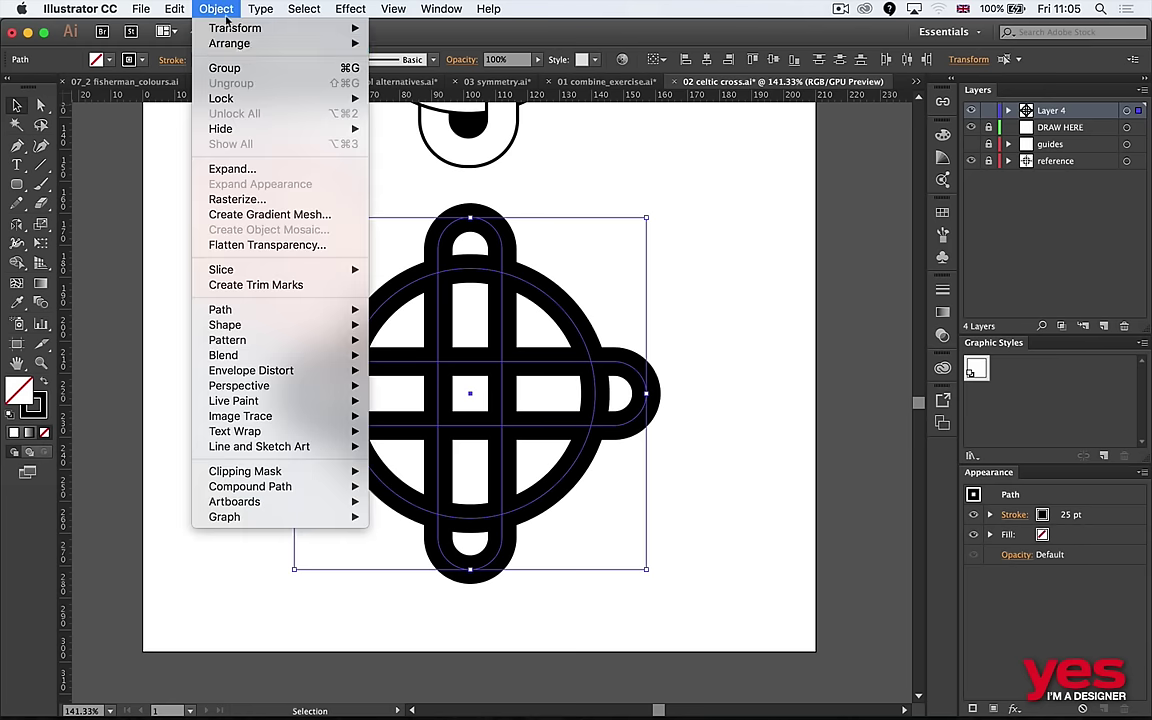
{"action": "left_click", "coordinate": [288, 170]}
{"action": "left_click", "coordinate": [559, 416]}
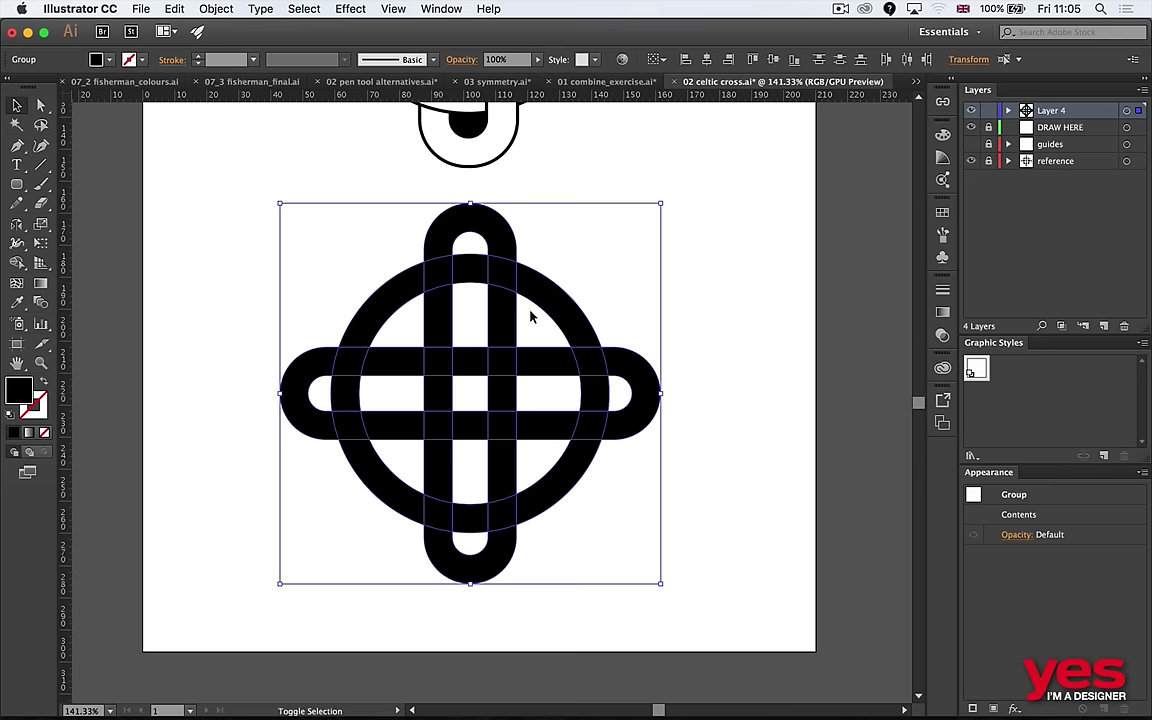
Give the expanded shapes a red fill and a 3 pt black stroke.
{"action": "key", "text": "shift+x"}
{"action": "left_click", "coordinate": [110, 60]}
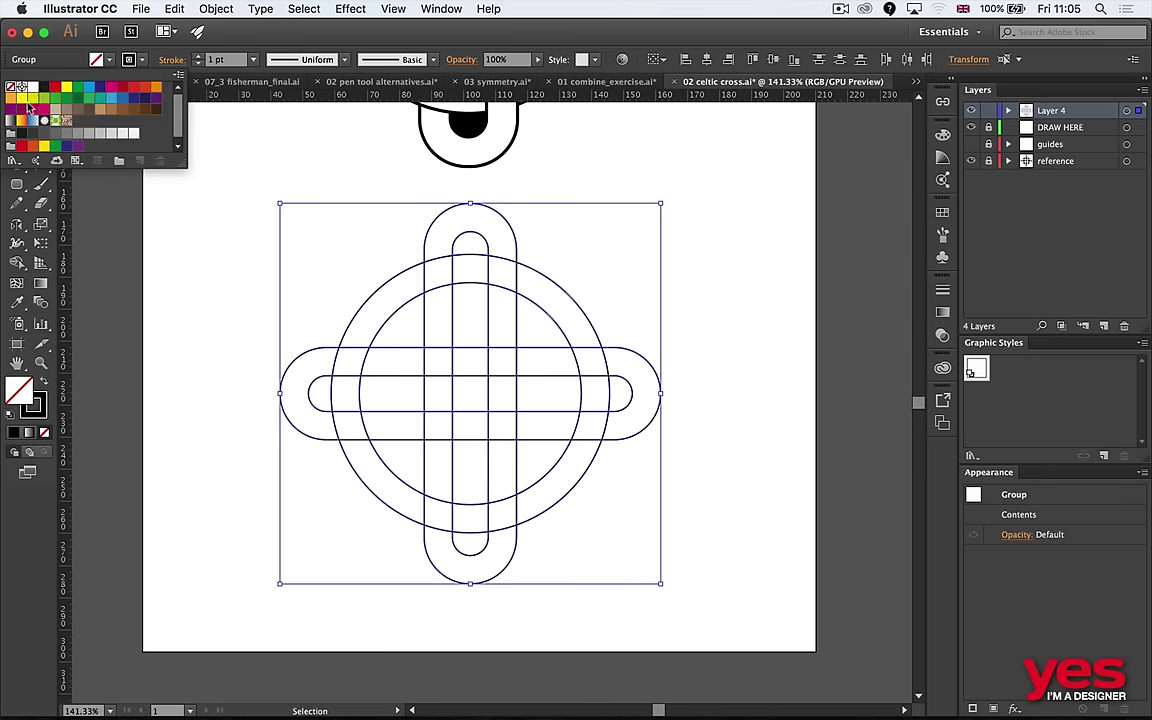
{"action": "left_click", "coordinate": [56, 88]}
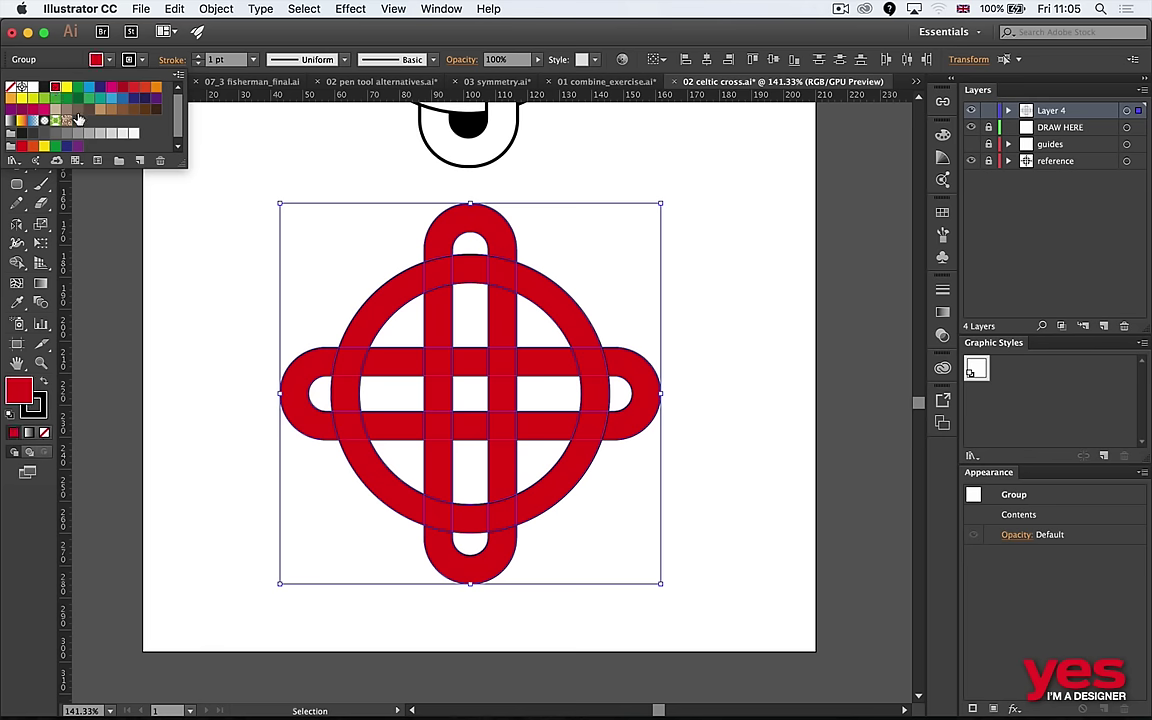
{"action": "left_click", "coordinate": [198, 56]}
{"action": "left_click", "coordinate": [198, 56]}
{"action": "left_click", "coordinate": [198, 56]}
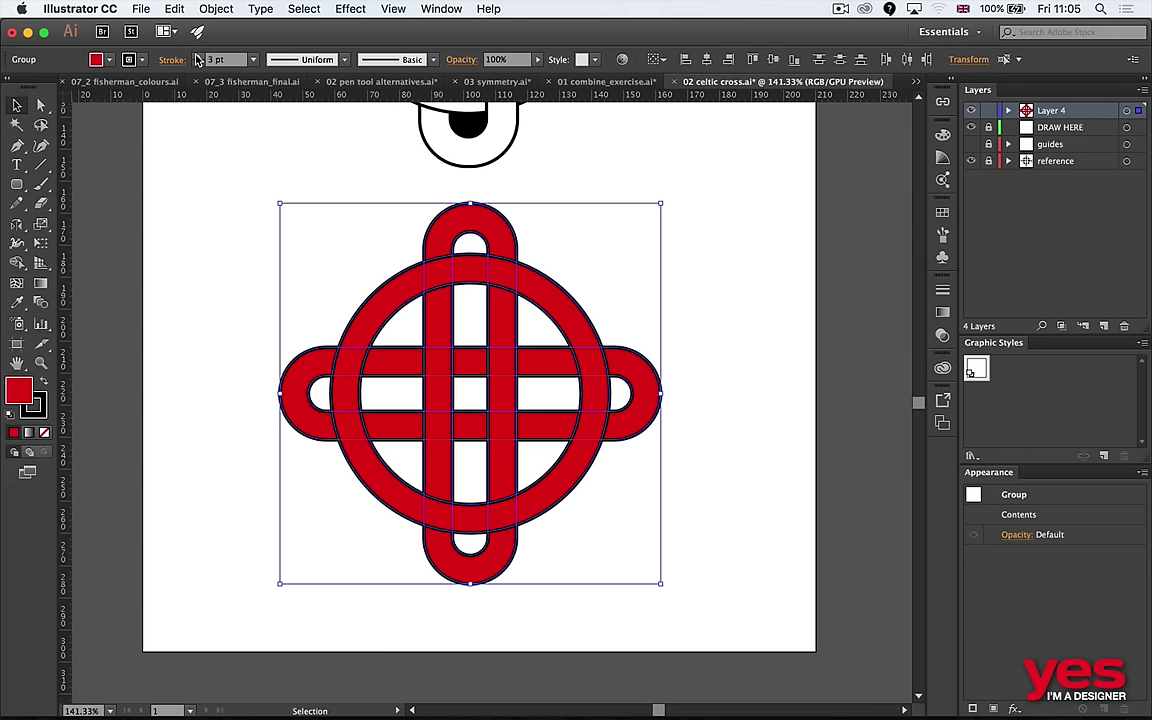
{"action": "left_click", "coordinate": [752, 261]}
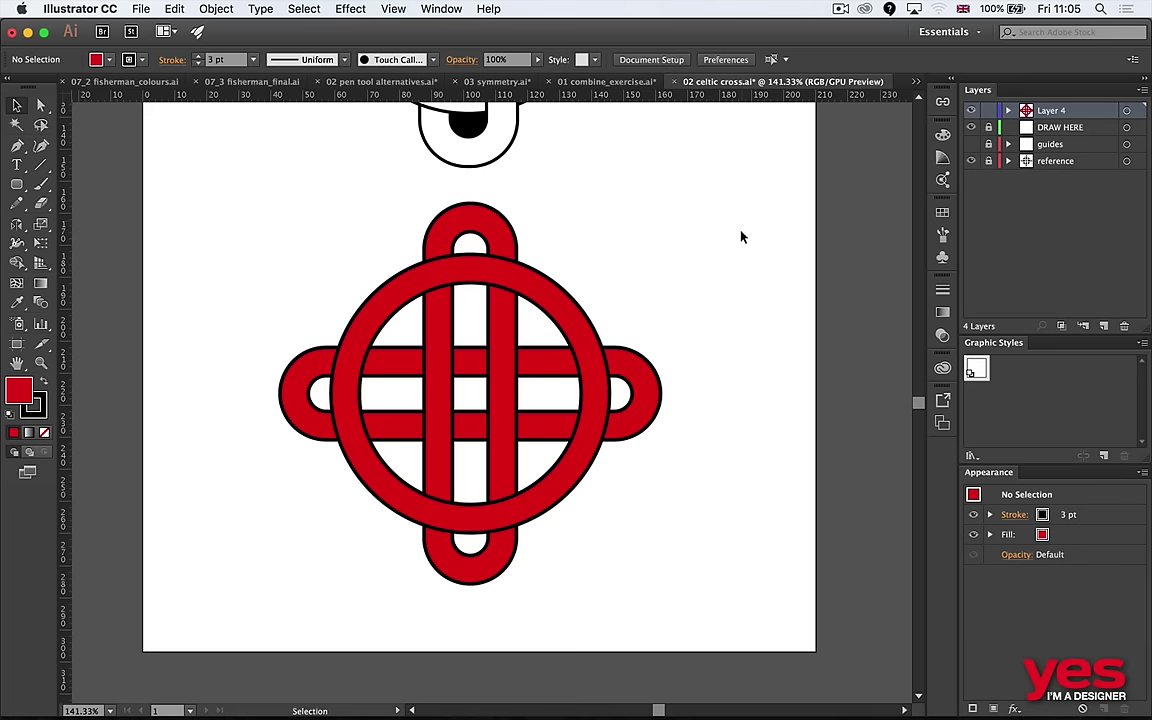
Merge the bar and ring segments where they cross with the Shape Builder tool, alternating over and under around the circle.
{"action": "left_click_drag", "start_coordinate": [688, 216], "coordinate": [232, 600]}
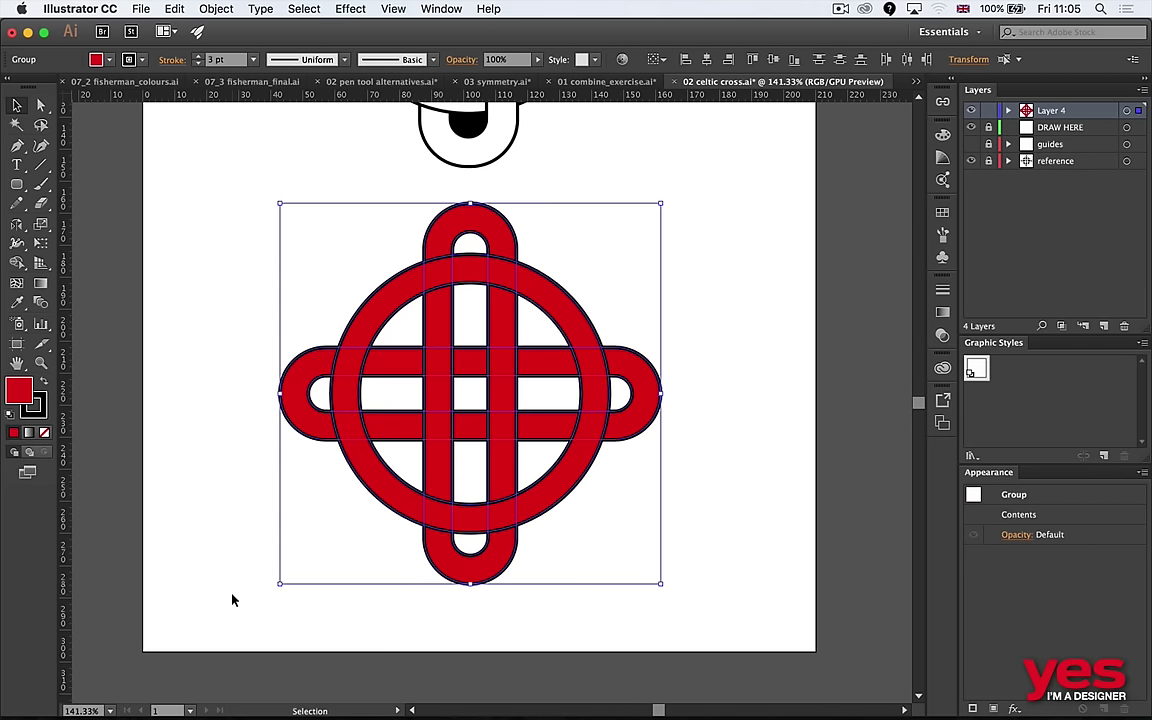
{"action": "key", "text": "shift+m"}
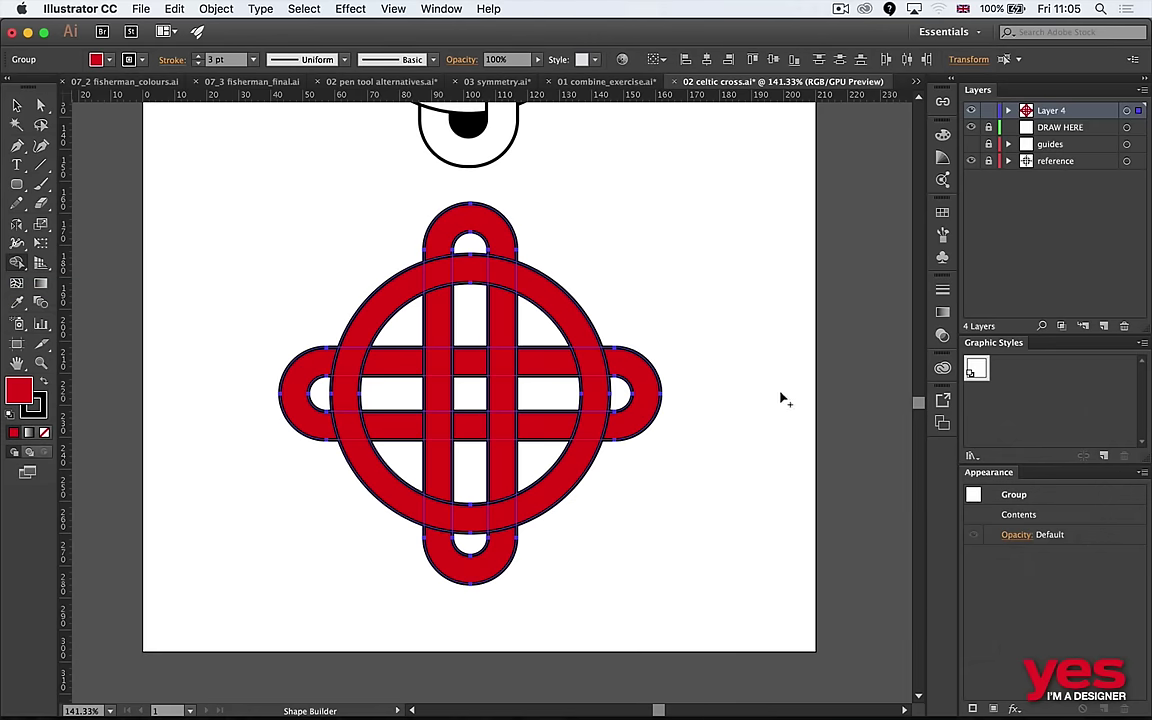
{"action": "left_click_drag", "start_coordinate": [538, 499], "coordinate": [580, 497]}
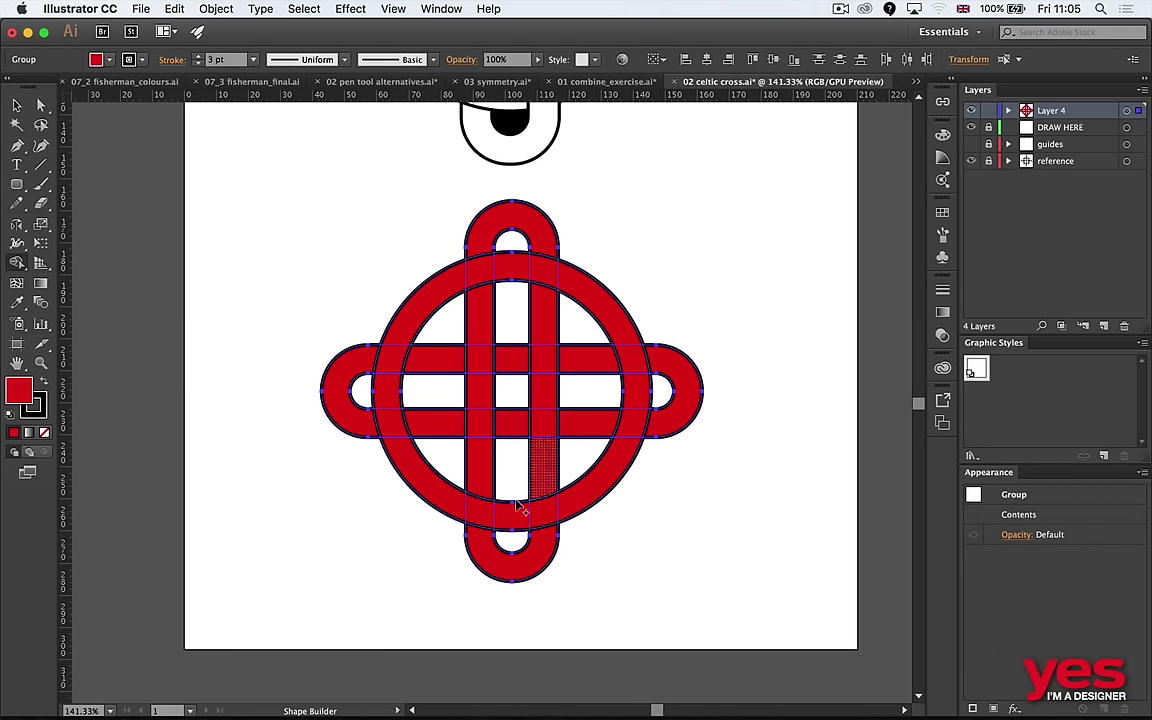
{"action": "left_click_drag", "start_coordinate": [525, 555], "coordinate": [551, 480]}
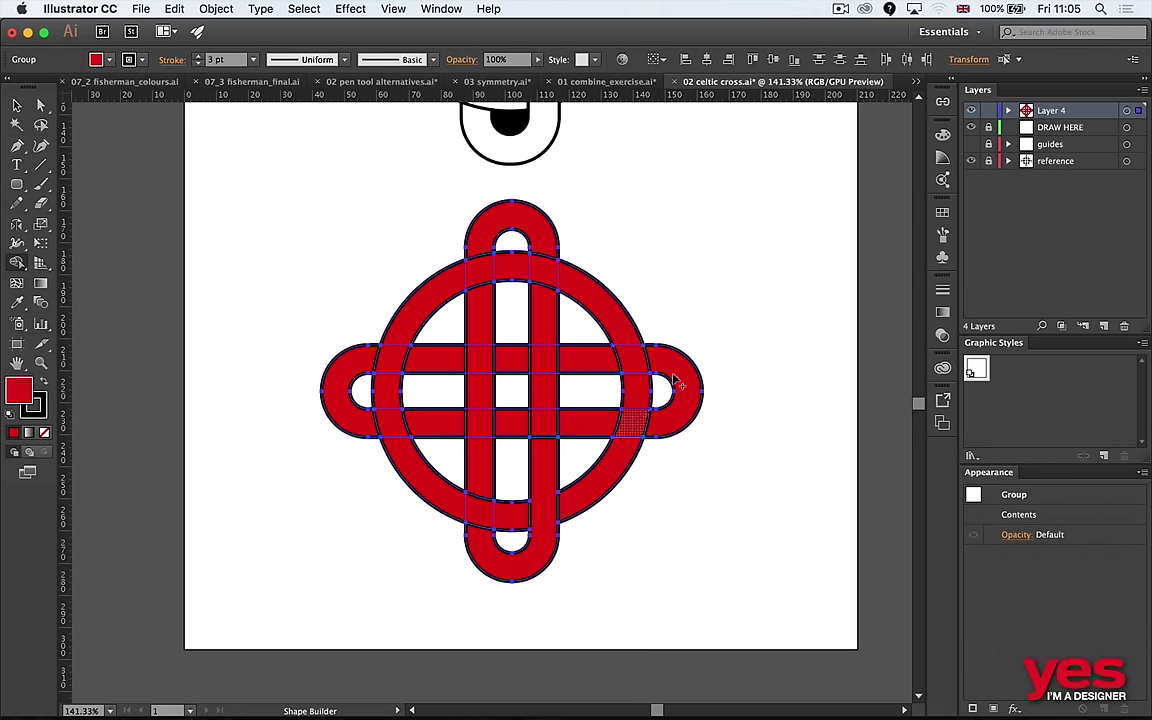
{"action": "mouse_move", "coordinate": [672, 385]}
{"action": "left_mouse_down"}
{"action": "mouse_move", "coordinate": [668, 353]}
{"action": "mouse_move", "coordinate": [592, 358]}
{"action": "left_mouse_up"}
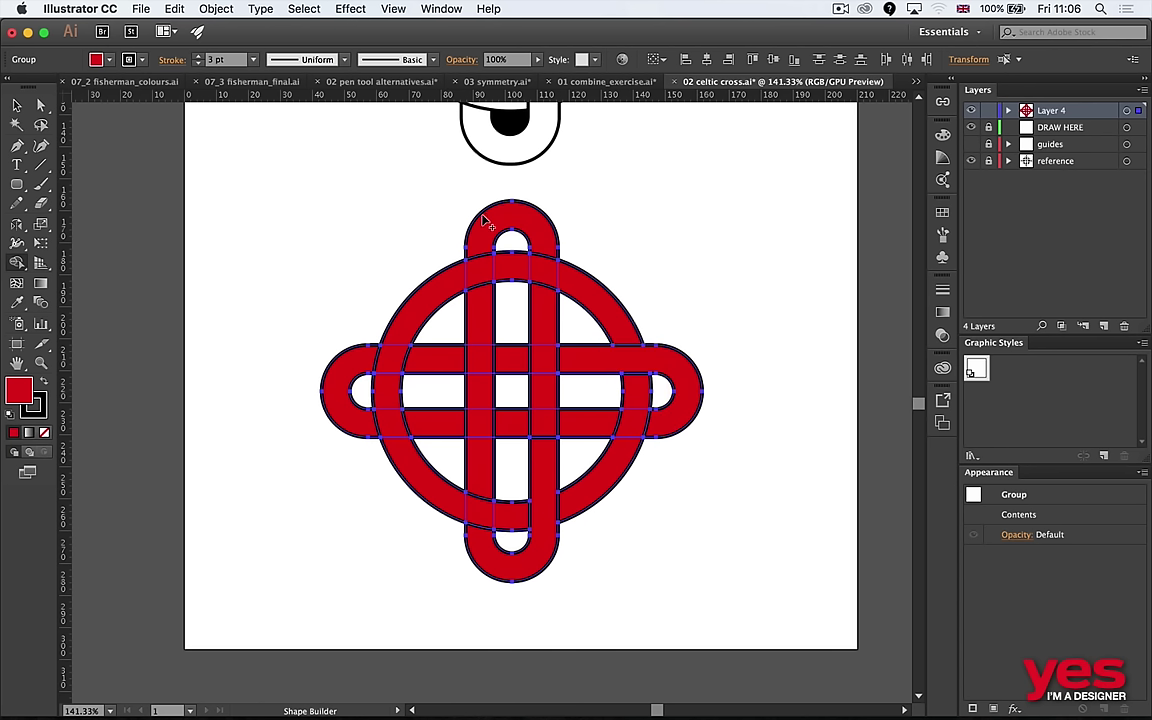
{"action": "left_click_drag", "start_coordinate": [483, 226], "coordinate": [478, 310]}
{"action": "mouse_move", "coordinate": [336, 400]}
{"action": "left_mouse_down"}
{"action": "mouse_move", "coordinate": [372, 428]}
{"action": "mouse_move", "coordinate": [340, 385]}
{"action": "mouse_move", "coordinate": [406, 395]}
{"action": "left_mouse_up"}
{"action": "left_click_drag", "start_coordinate": [688, 405], "coordinate": [602, 385]}
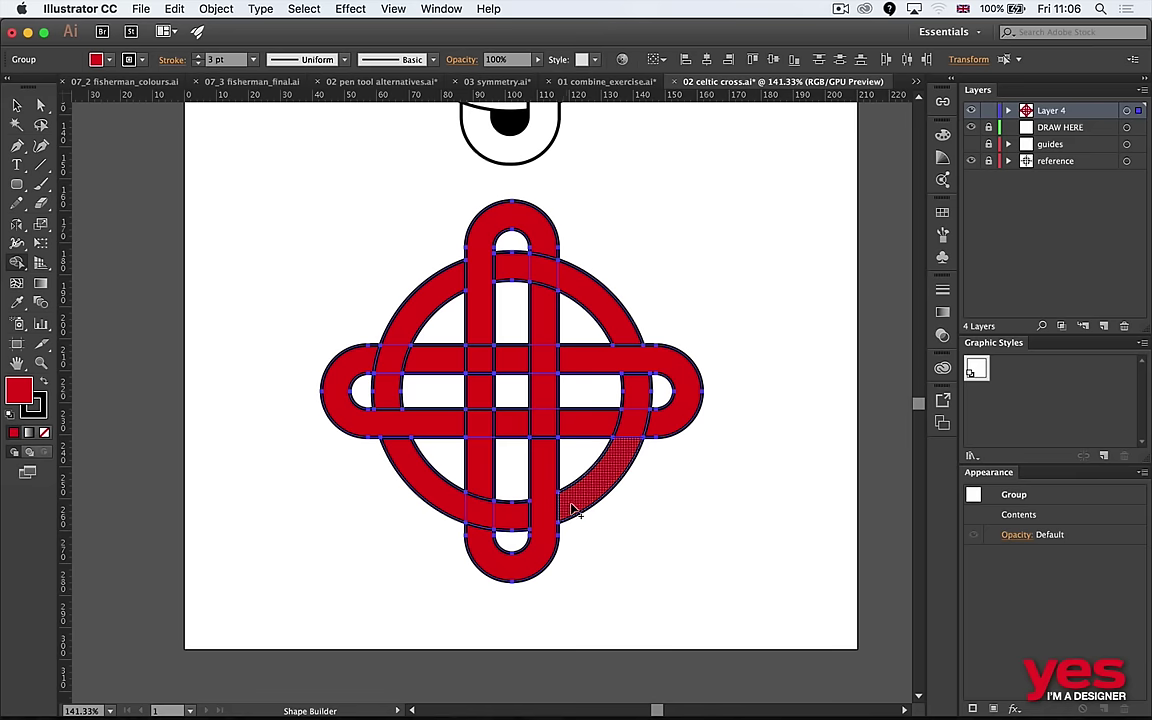
Merge the crossings between the horizontal and vertical bars at the knot's centre to complete the weave, and deselect the artwork.
{"action": "mouse_move", "coordinate": [642, 249]}
{"action": "left_mouse_down"}
{"action": "mouse_move", "coordinate": [612, 437]}
{"action": "mouse_move", "coordinate": [620, 255]}
{"action": "left_mouse_up"}
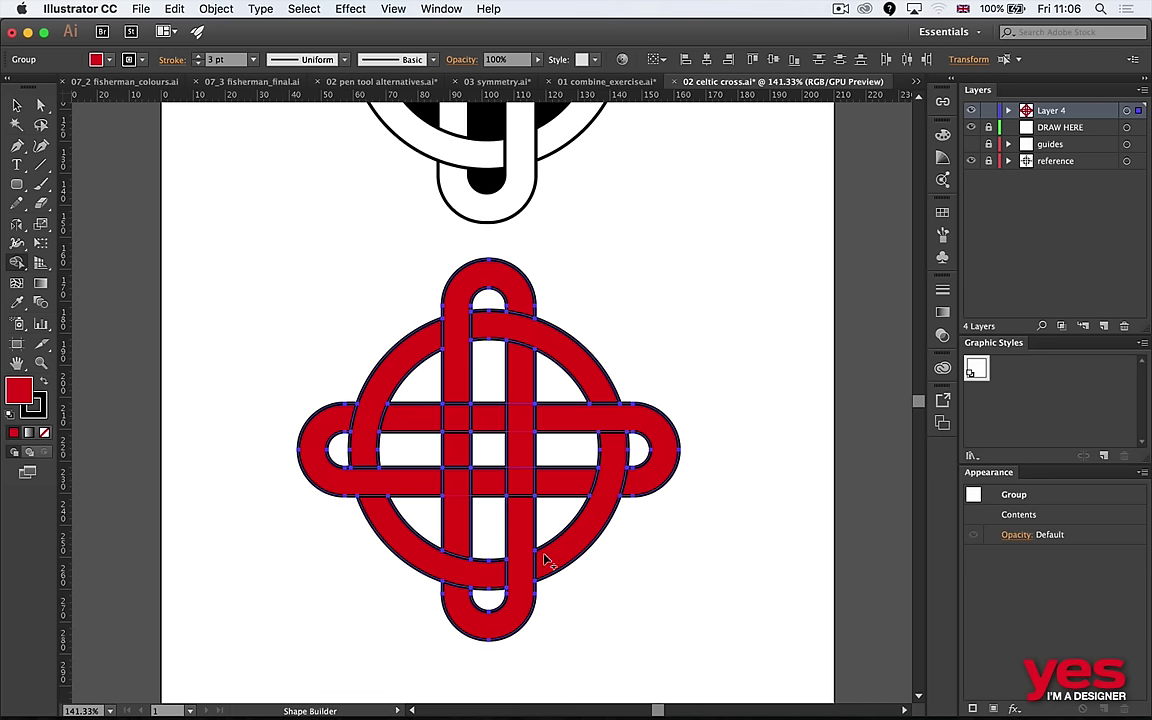
{"action": "scroll", "coordinate": [655, 330], "scroll_direction": "up", "scroll_amount": 3}
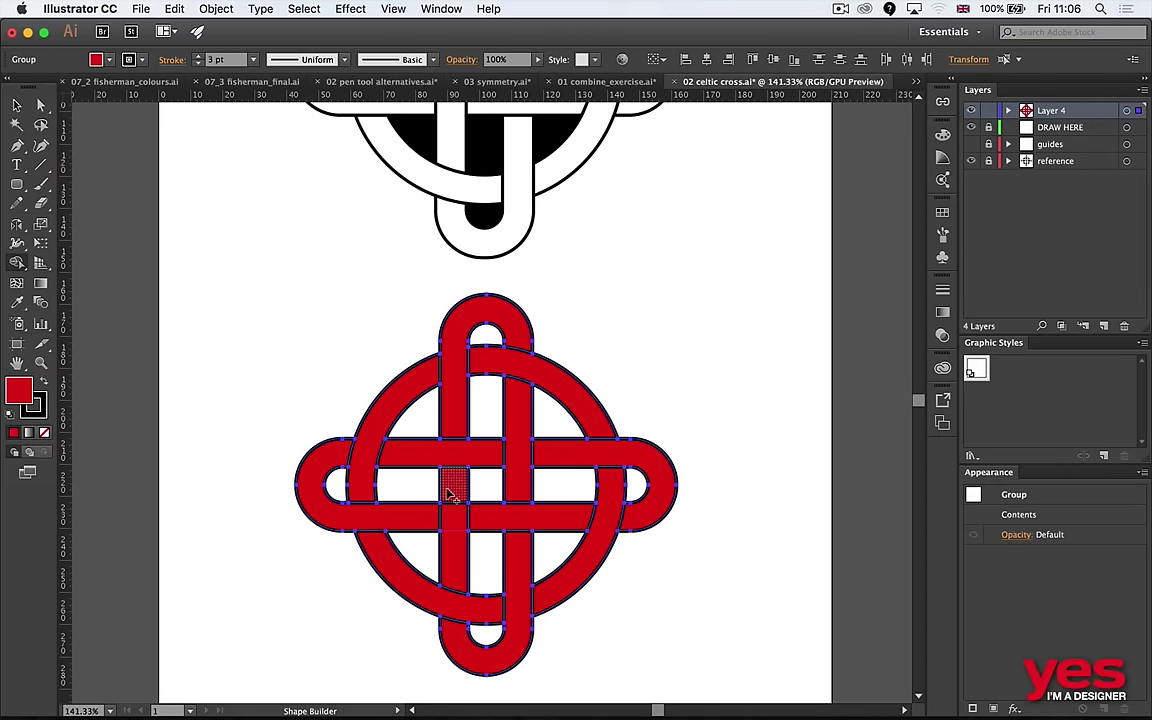
{"action": "key", "text": "v"}
{"action": "left_click", "coordinate": [789, 378]}
{"action": "scroll", "coordinate": [810, 350], "scroll_direction": "down", "scroll_amount": 3}
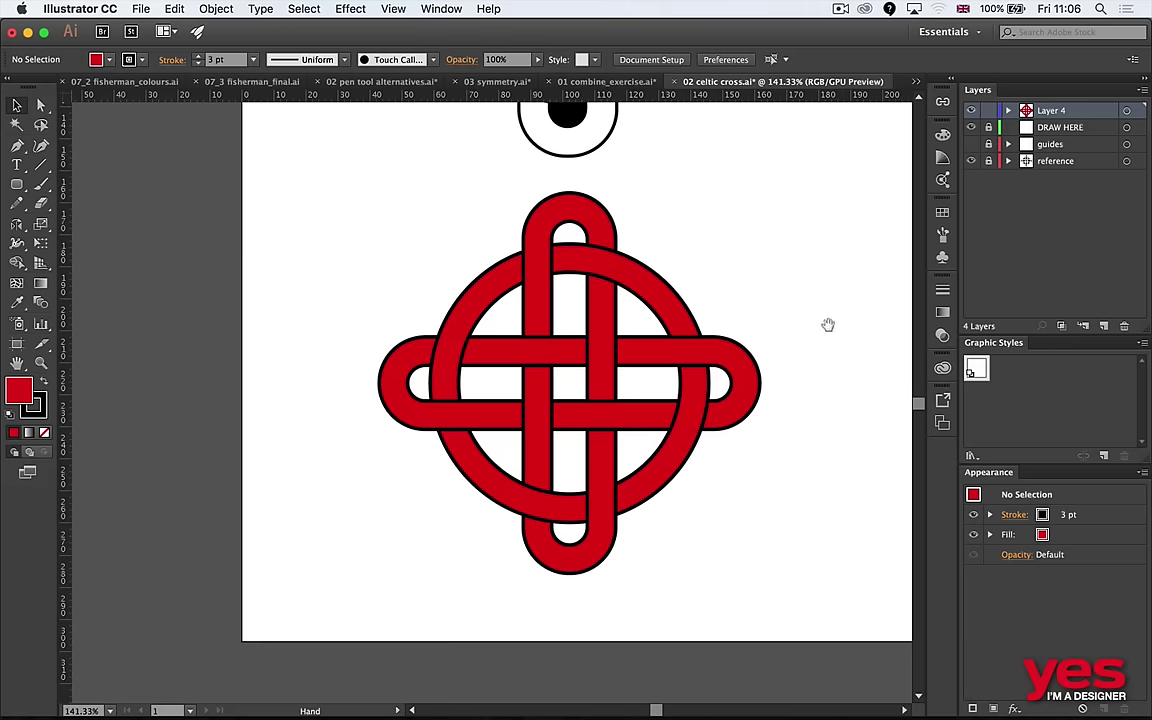
{"action": "left_click_drag", "start_coordinate": [408, 396], "coordinate": [408, 397]}
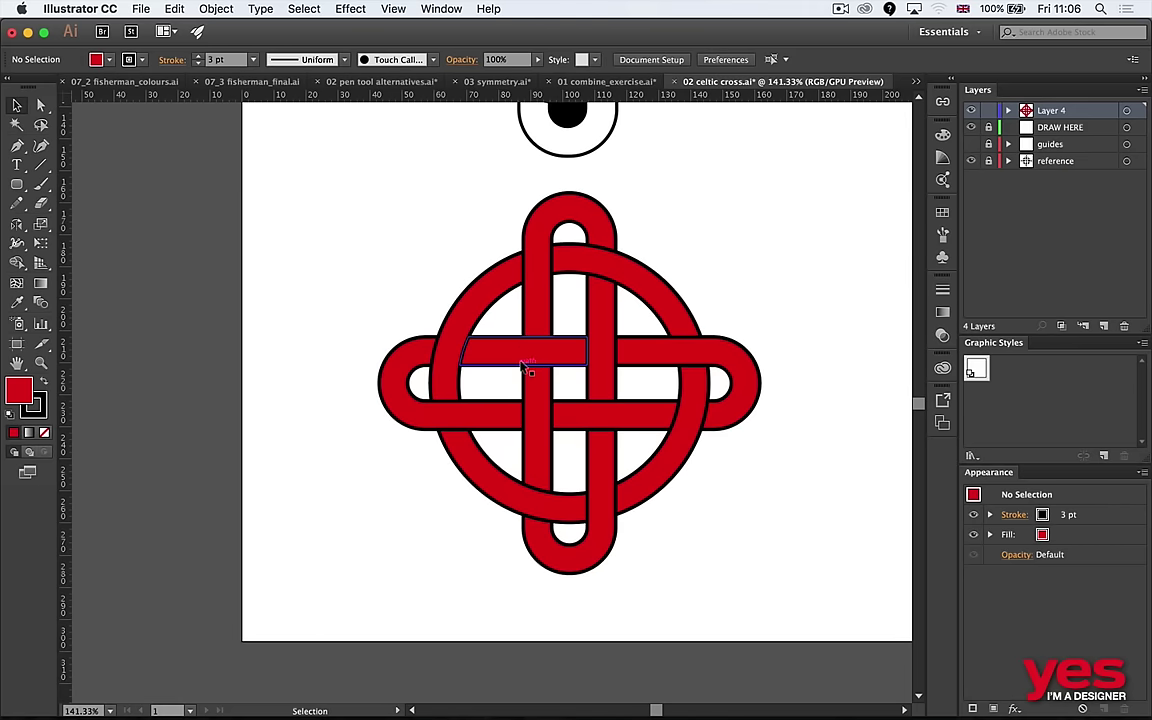
Convert the whole knot into a Live Paint group and paint all segments of the vertical loop light blue.
{"action": "left_click_drag", "start_coordinate": [383, 255], "coordinate": [792, 603]}
{"action": "key", "text": "k"}
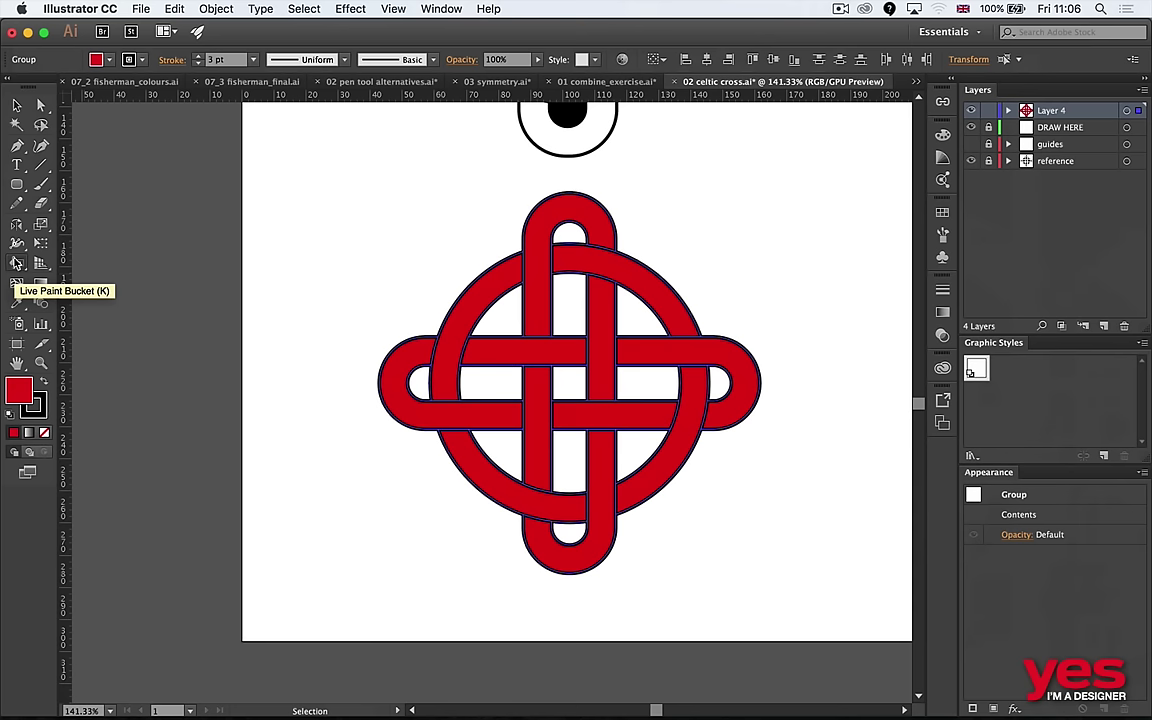
{"action": "left_click", "coordinate": [16, 262]}
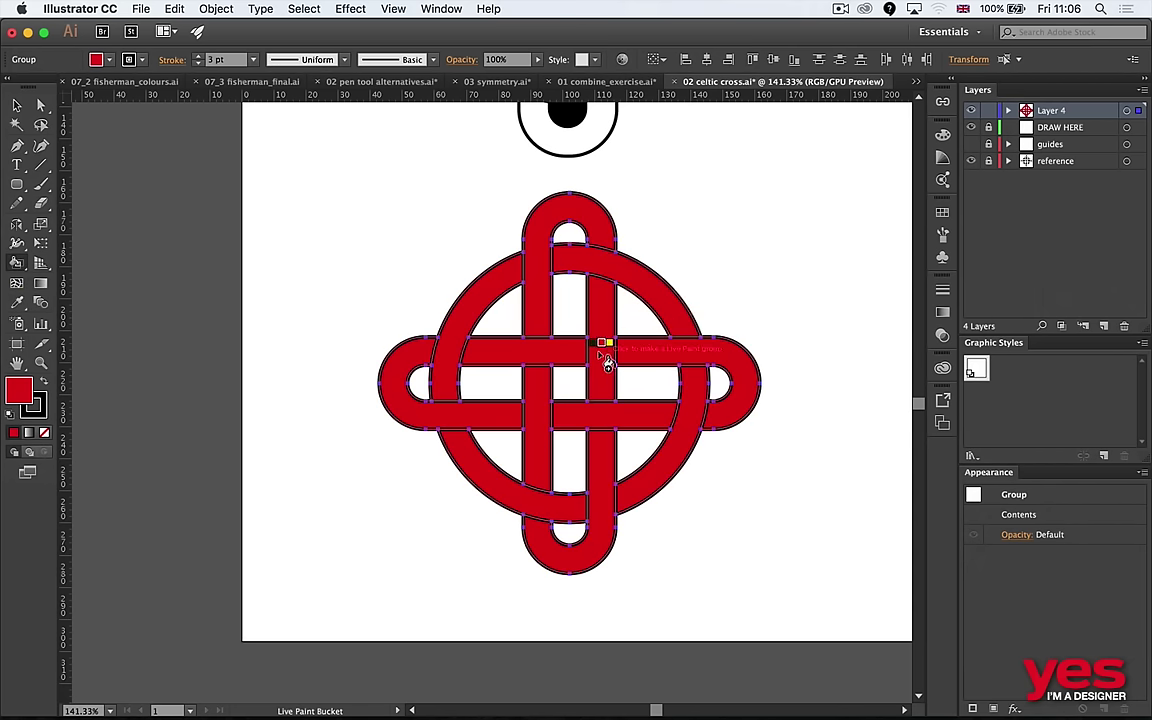
{"action": "key", "text": "Right"}
{"action": "key", "text": "Right"}
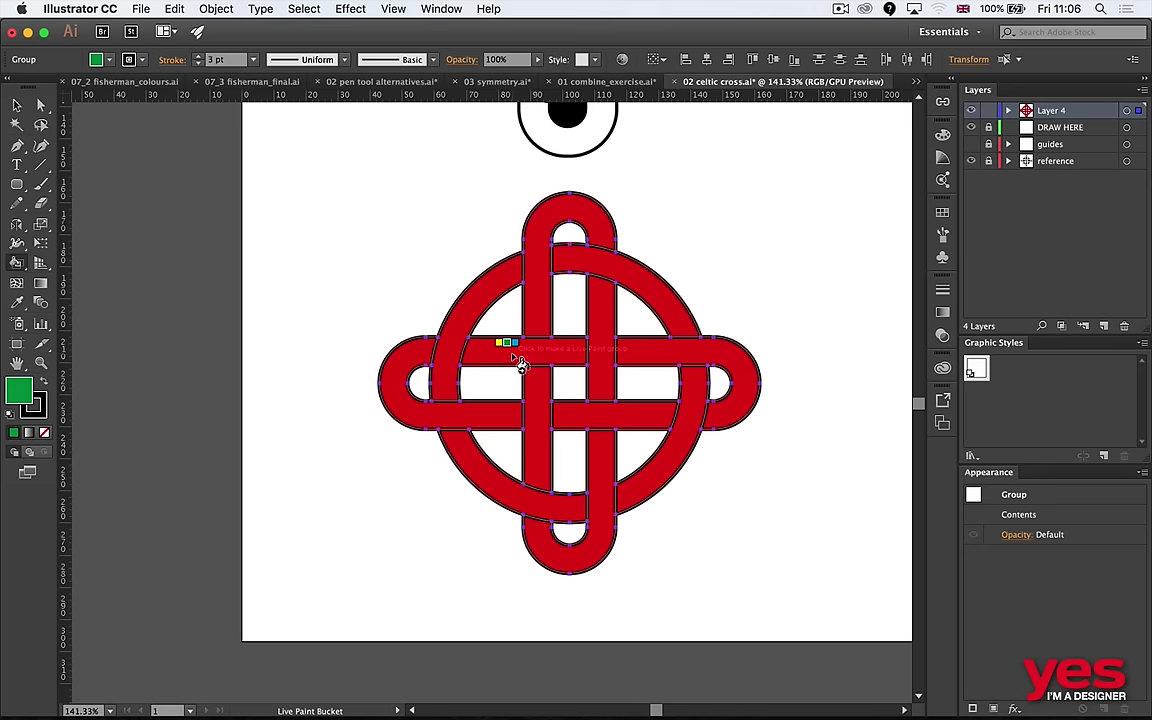
{"action": "key", "text": "Right"}
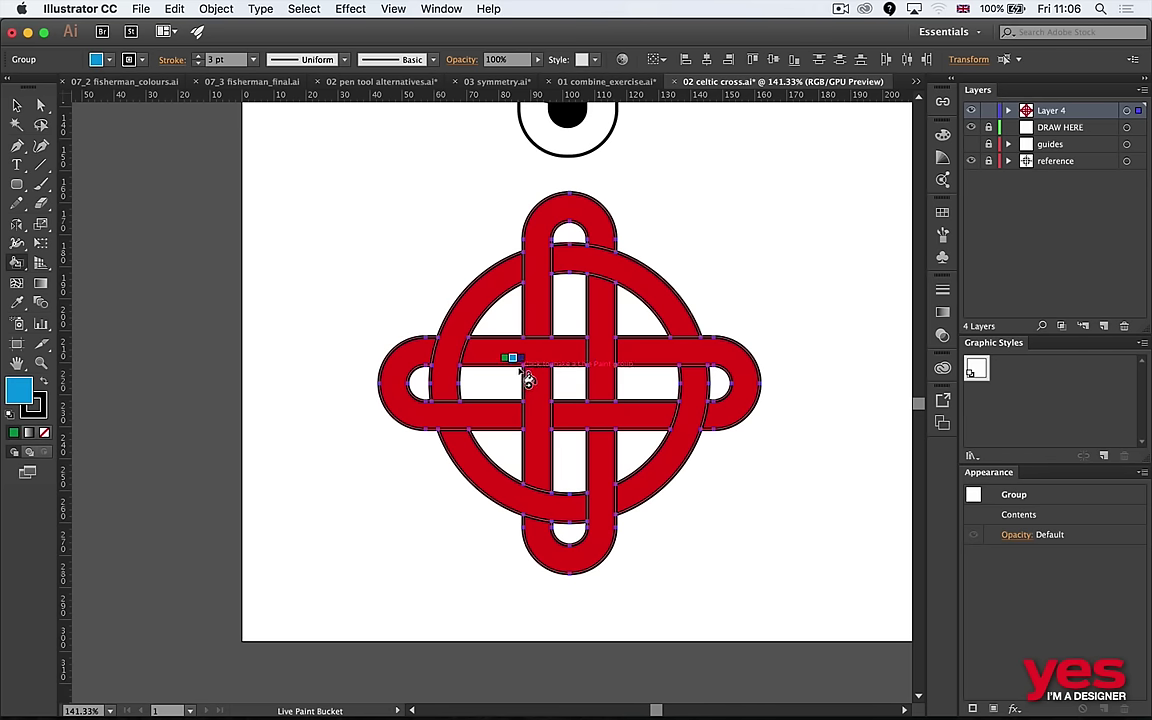
{"action": "left_click", "coordinate": [527, 378]}
{"action": "left_click", "coordinate": [1009, 111]}
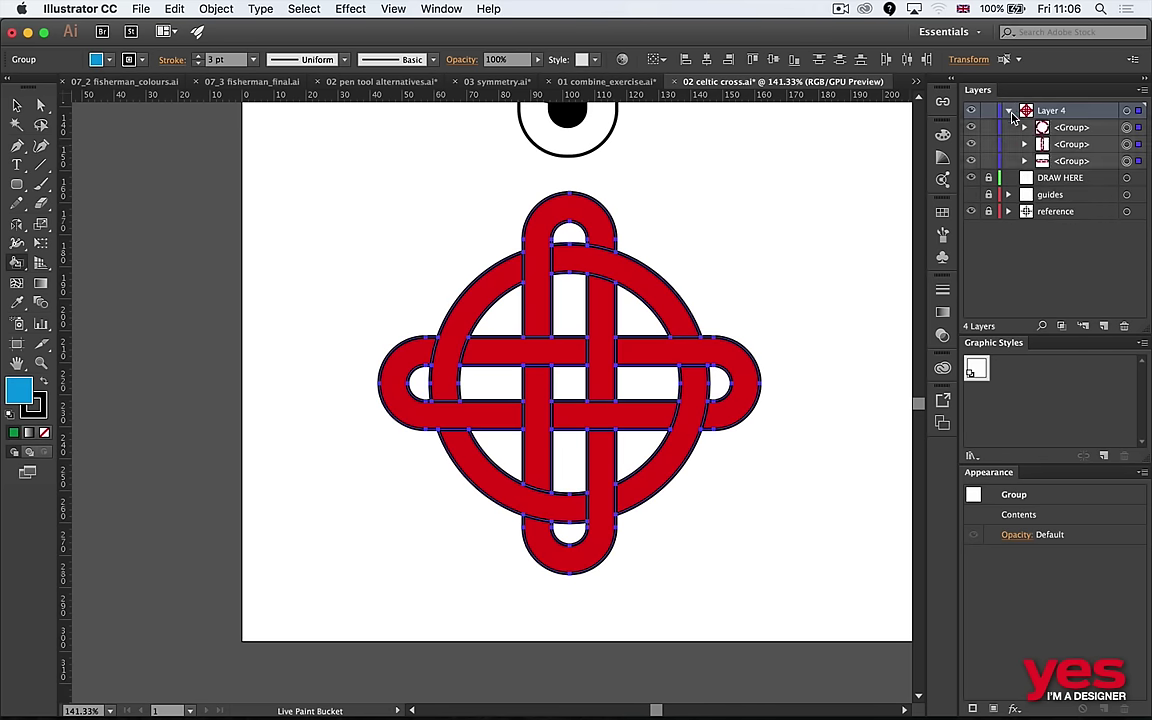
{"action": "left_click", "coordinate": [1006, 111]}
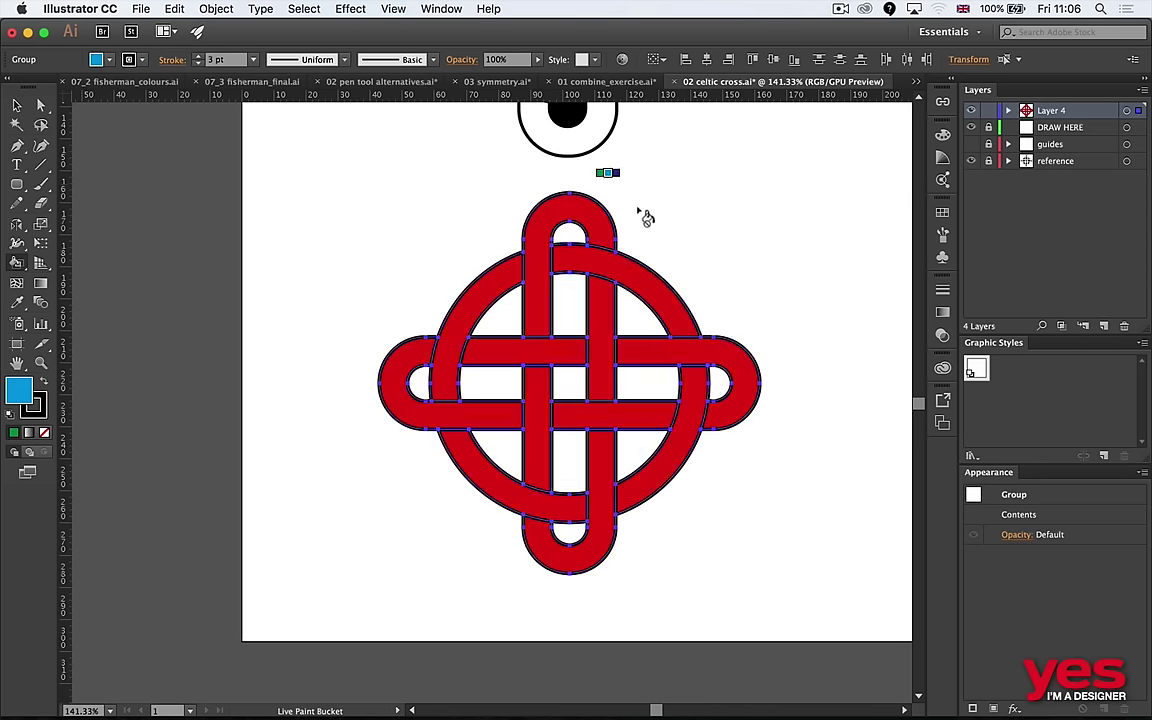
{"action": "left_click", "coordinate": [605, 335]}
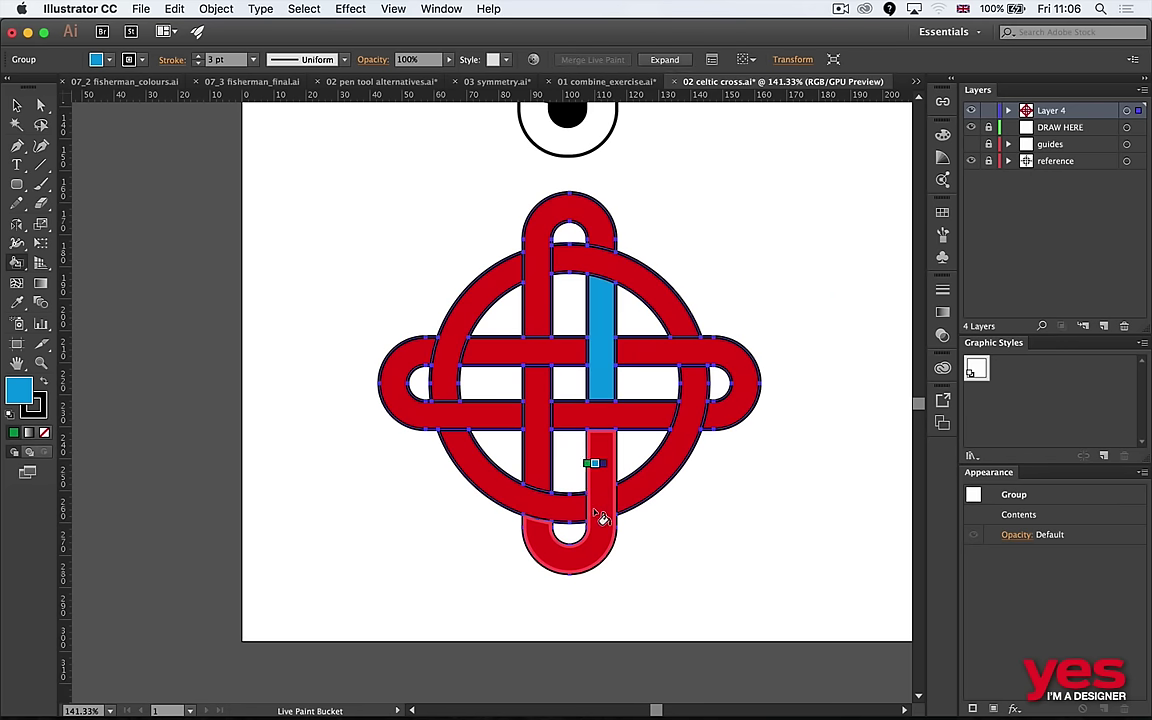
{"action": "left_click", "coordinate": [604, 509]}
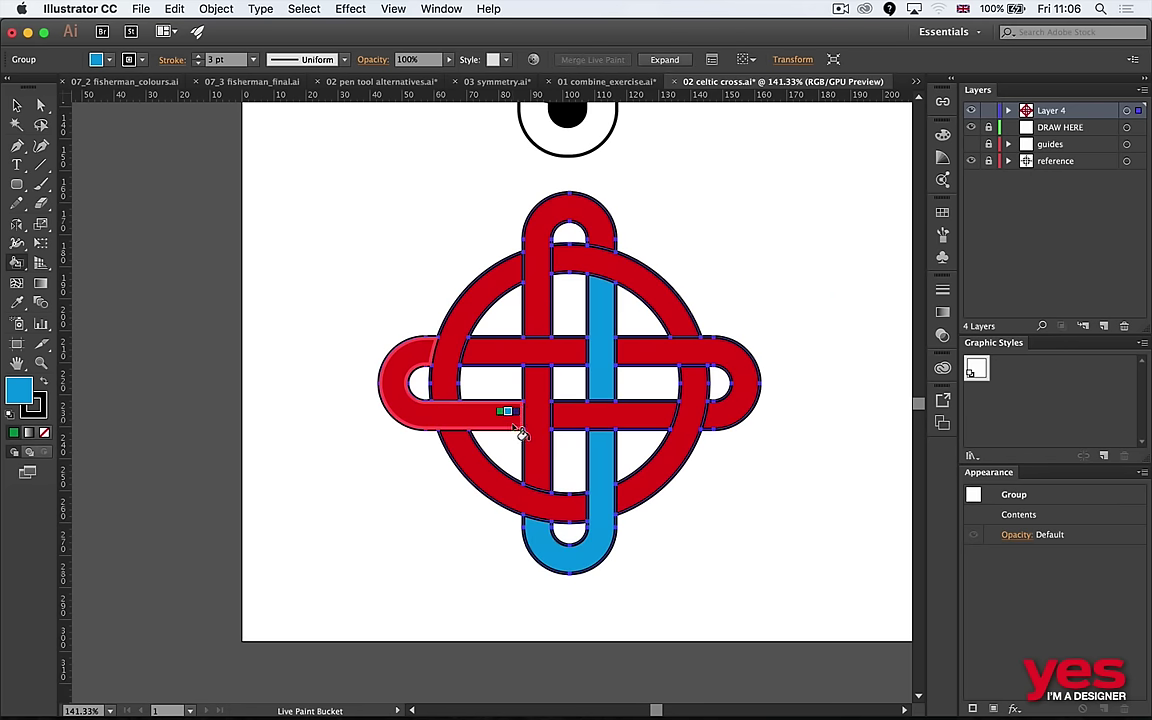
{"action": "left_click", "coordinate": [533, 246]}
Paint all segments of the horizontal loop orange with the Live Paint Bucket.
{"action": "key", "text": "Right"}
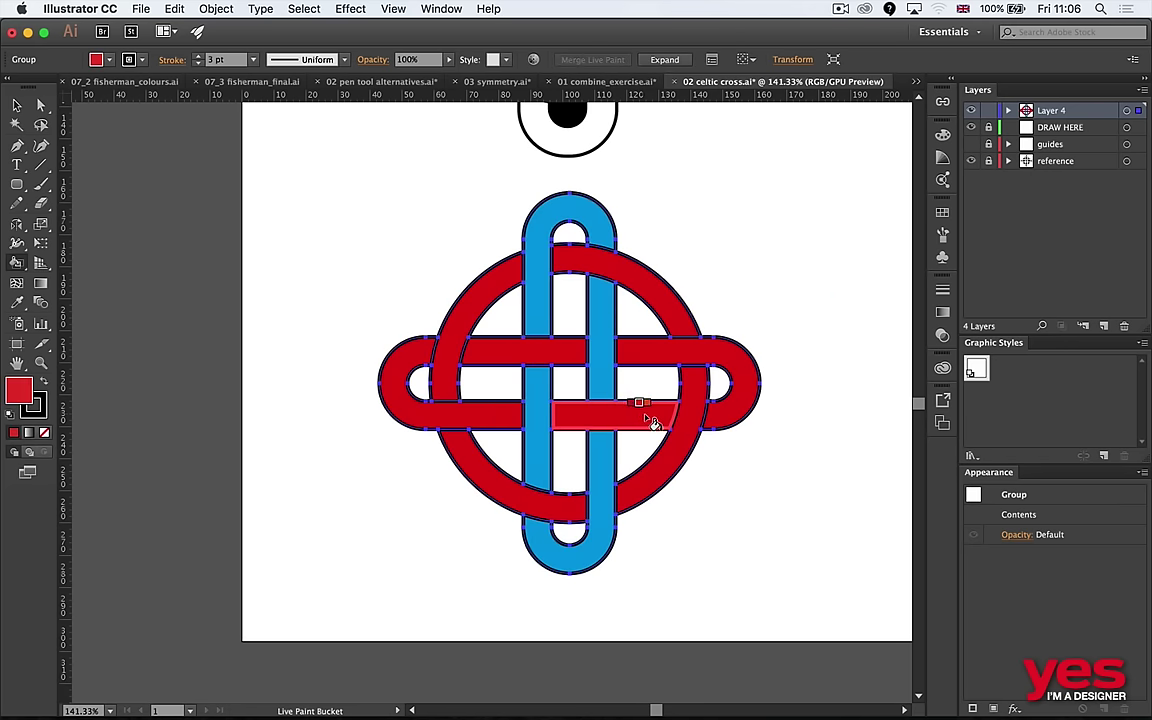
{"action": "key", "text": "Right"}
{"action": "left_click", "coordinate": [660, 413]}
{"action": "left_click", "coordinate": [665, 350]}
{"action": "left_click", "coordinate": [570, 350]}
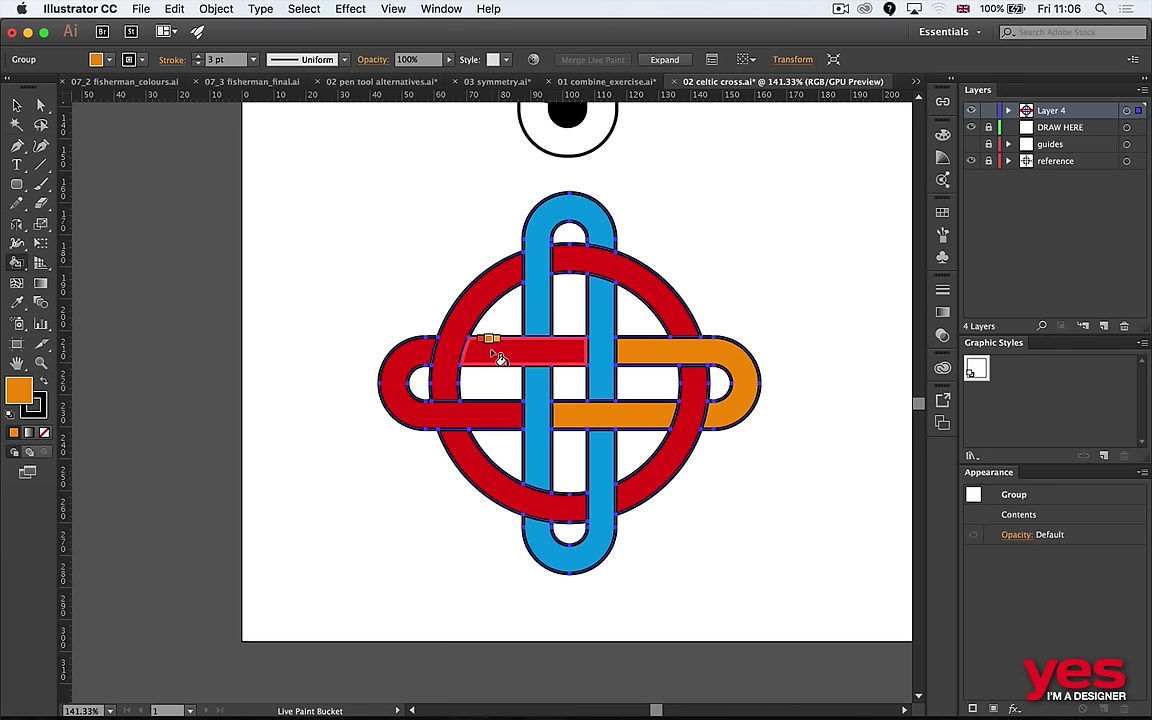
{"action": "left_click", "coordinate": [490, 350]}
{"action": "left_click", "coordinate": [400, 347]}
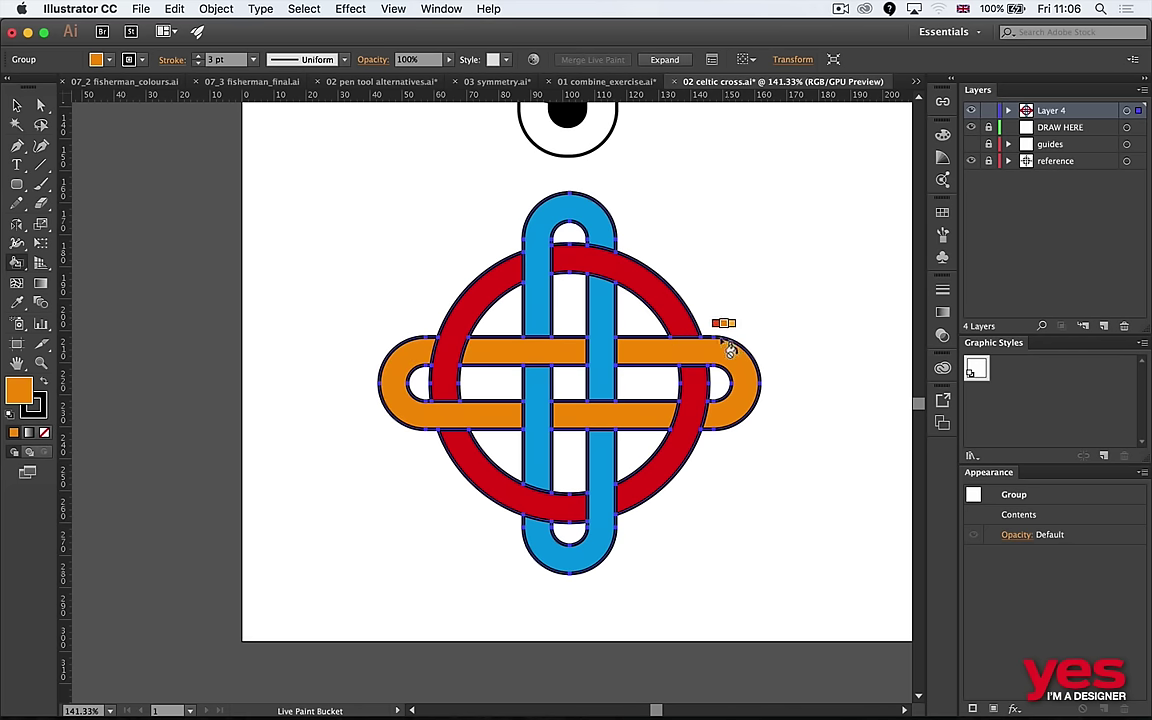
Fill every enclosed gap inside the ring and the four loop ends with green, and deselect the artwork.
{"action": "key", "text": "Right"}
{"action": "key", "text": "Right"}
{"action": "key", "text": "Right"}
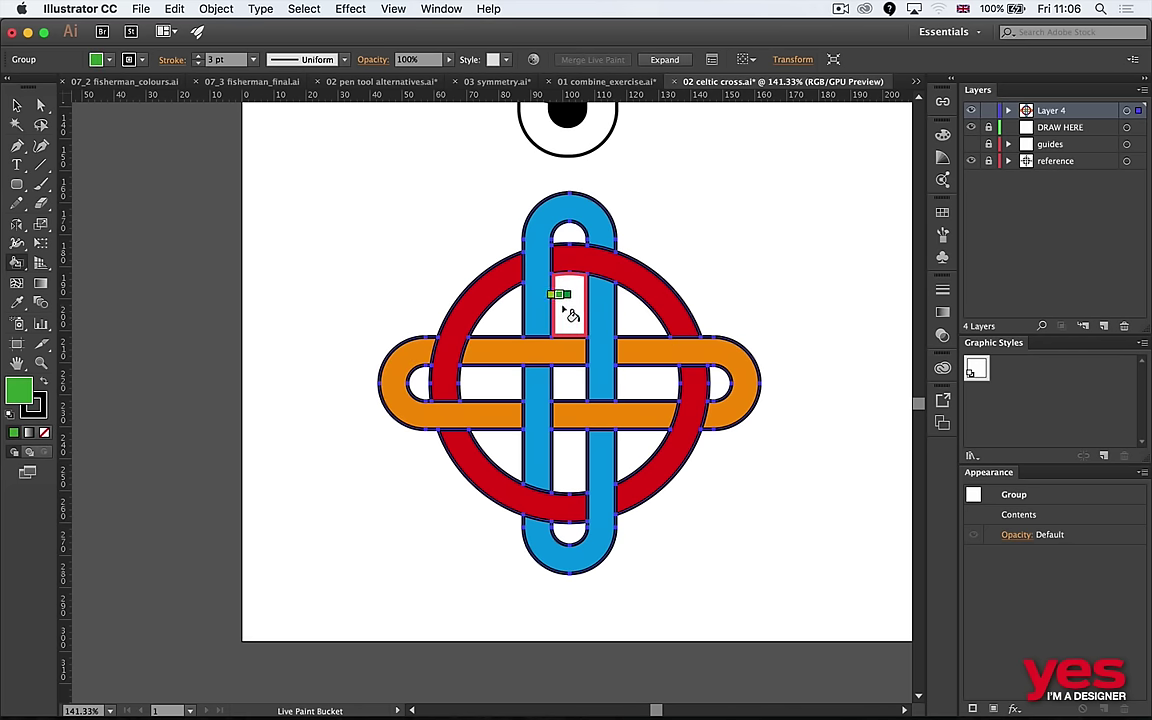
{"action": "left_click", "coordinate": [568, 305]}
{"action": "left_click", "coordinate": [517, 323]}
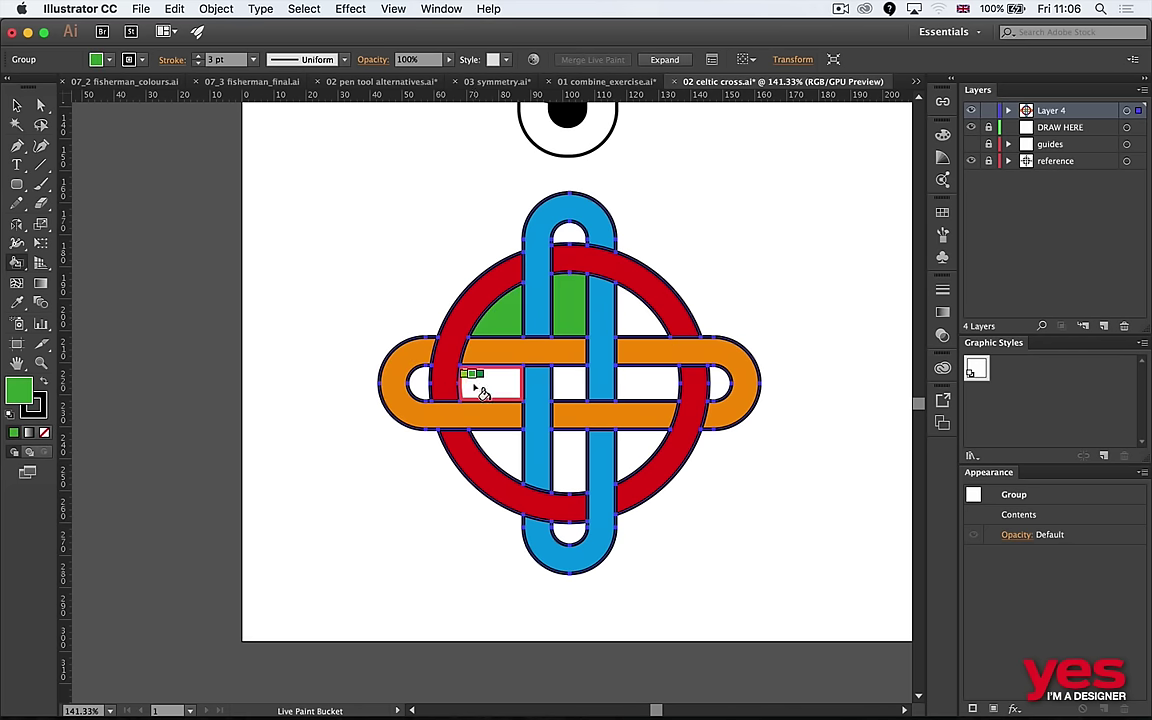
{"action": "left_click", "coordinate": [476, 386]}
{"action": "left_click", "coordinate": [418, 385]}
{"action": "left_click", "coordinate": [500, 450]}
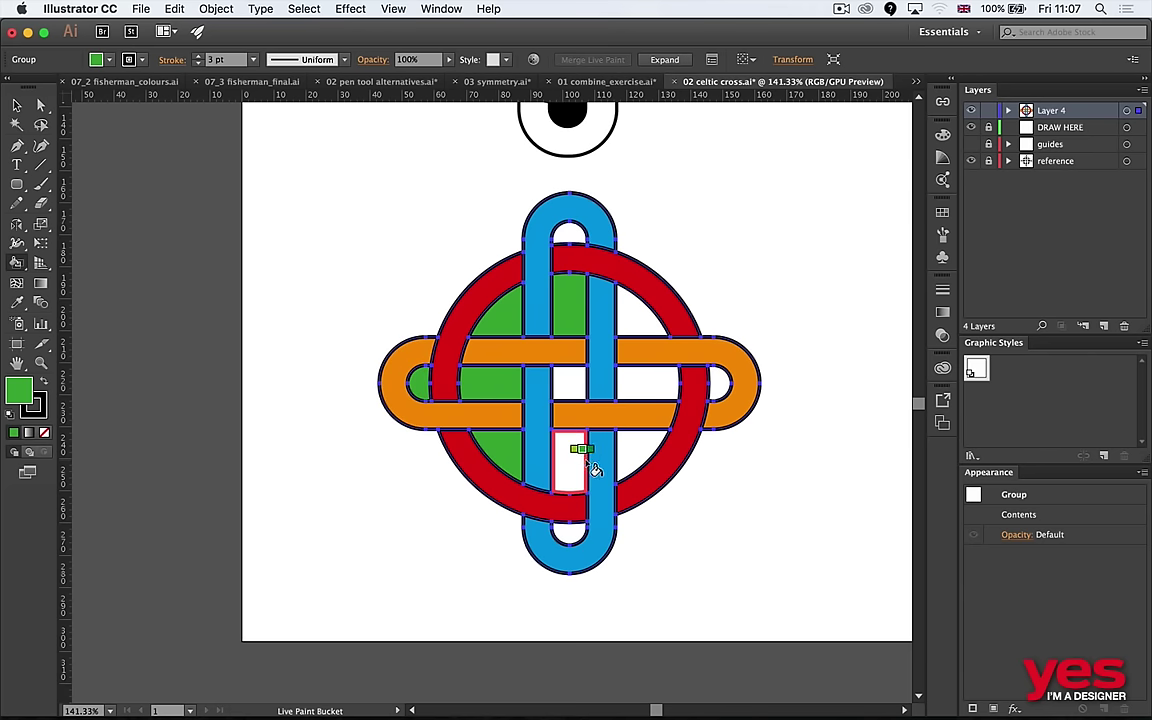
{"action": "left_click", "coordinate": [572, 462]}
{"action": "left_click", "coordinate": [570, 537]}
{"action": "left_click", "coordinate": [564, 382]}
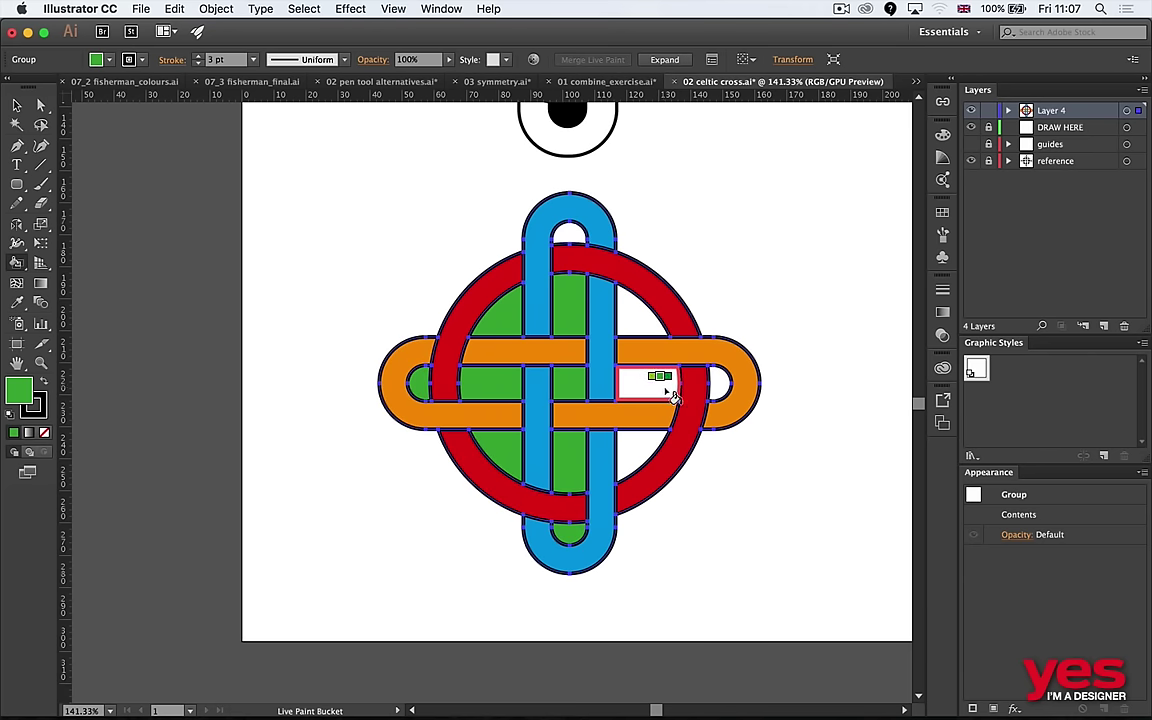
{"action": "left_click", "coordinate": [660, 386]}
{"action": "left_click", "coordinate": [640, 445]}
{"action": "left_click", "coordinate": [628, 315]}
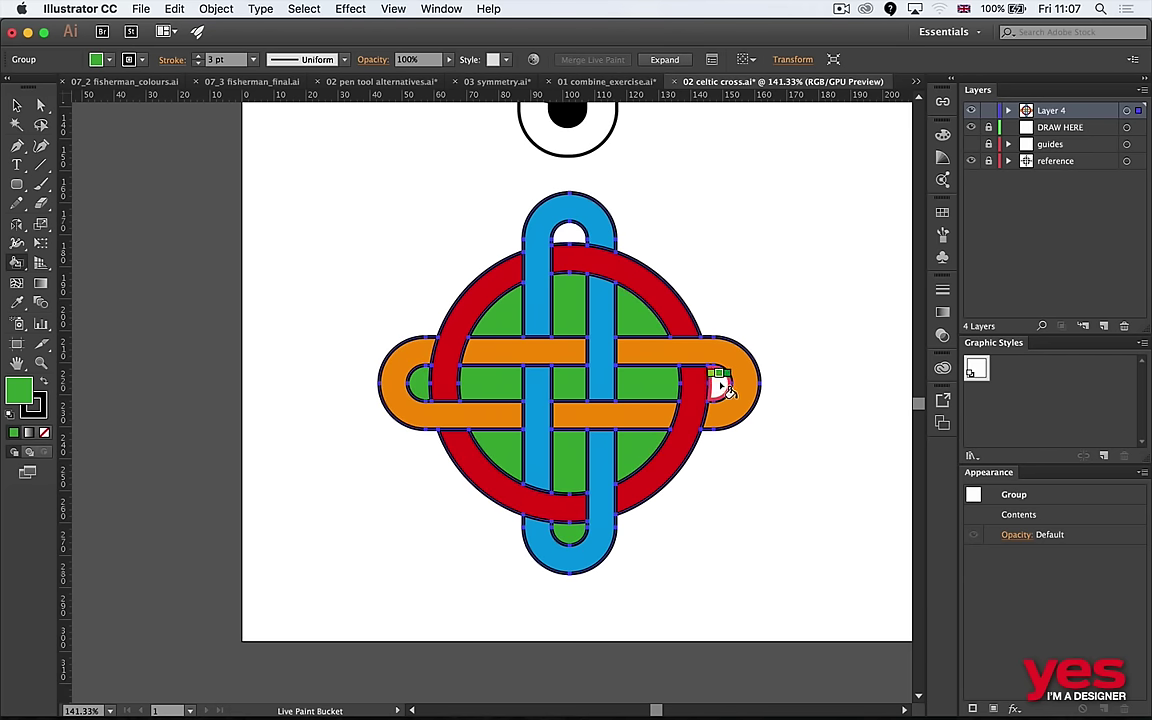
{"action": "left_click", "coordinate": [718, 384]}
{"action": "left_click", "coordinate": [582, 240]}
{"action": "key", "text": "v"}
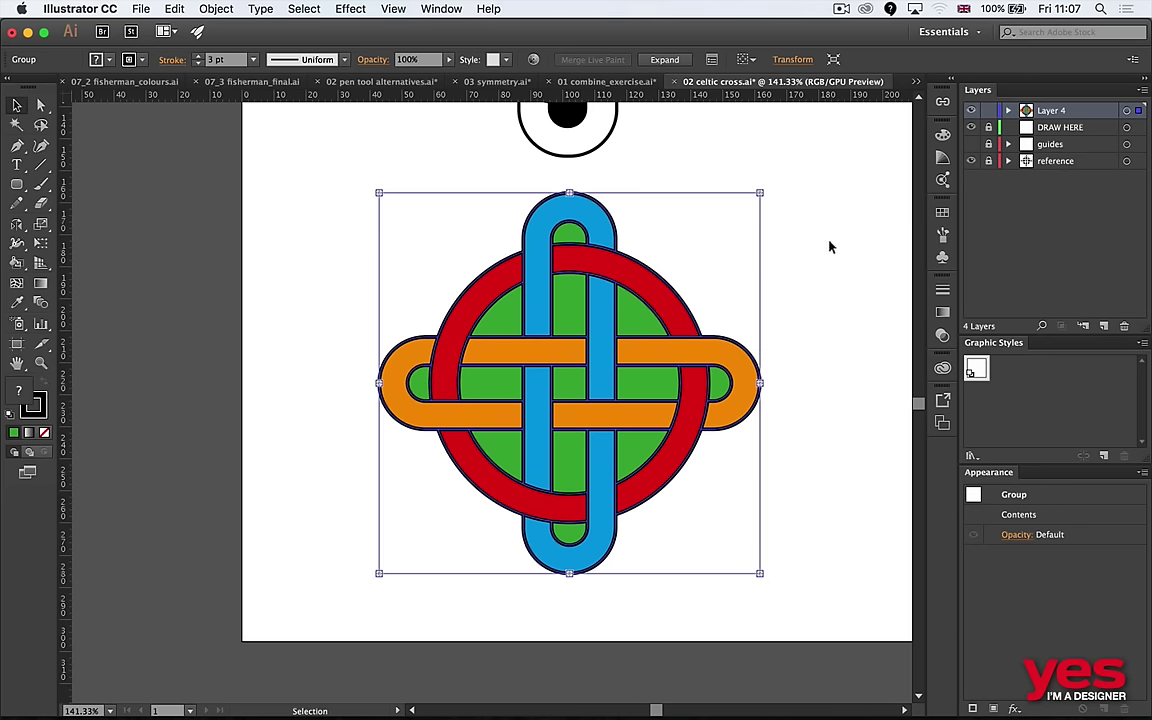
{"action": "left_click", "coordinate": [776, 270]}
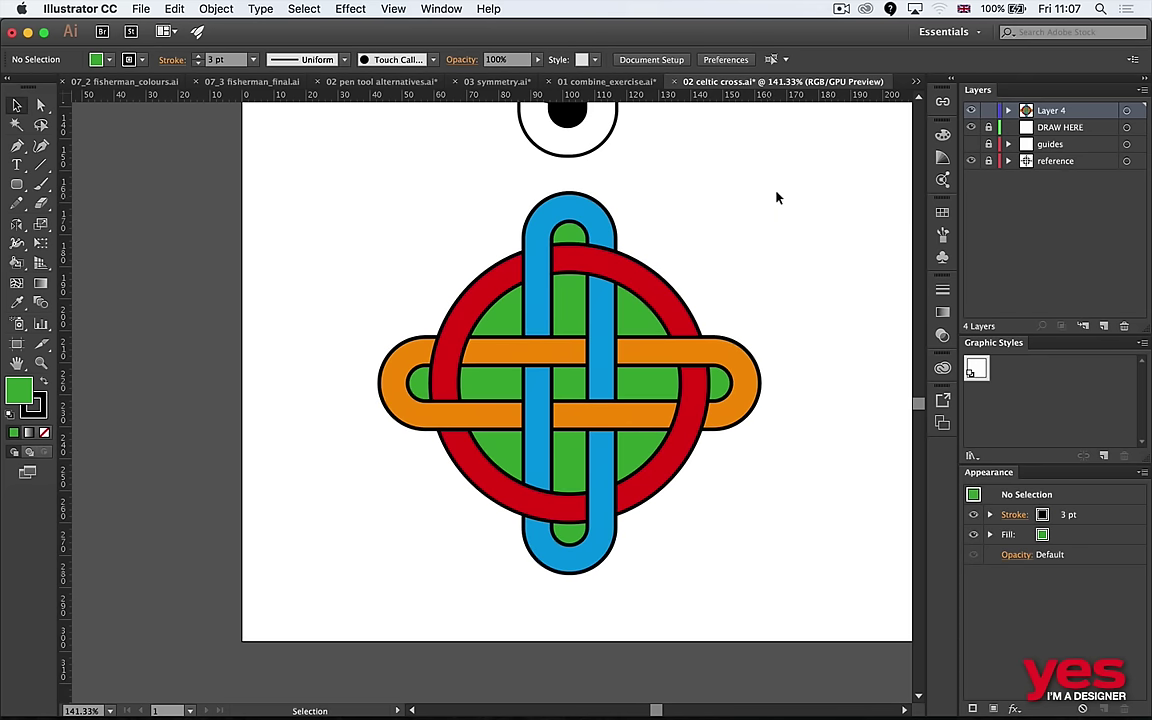
Open Recolor Artwork for the whole knot and include black in the recoloring by adding a new color to the harmony.
{"action": "left_click_drag", "start_coordinate": [817, 191], "coordinate": [340, 590]}
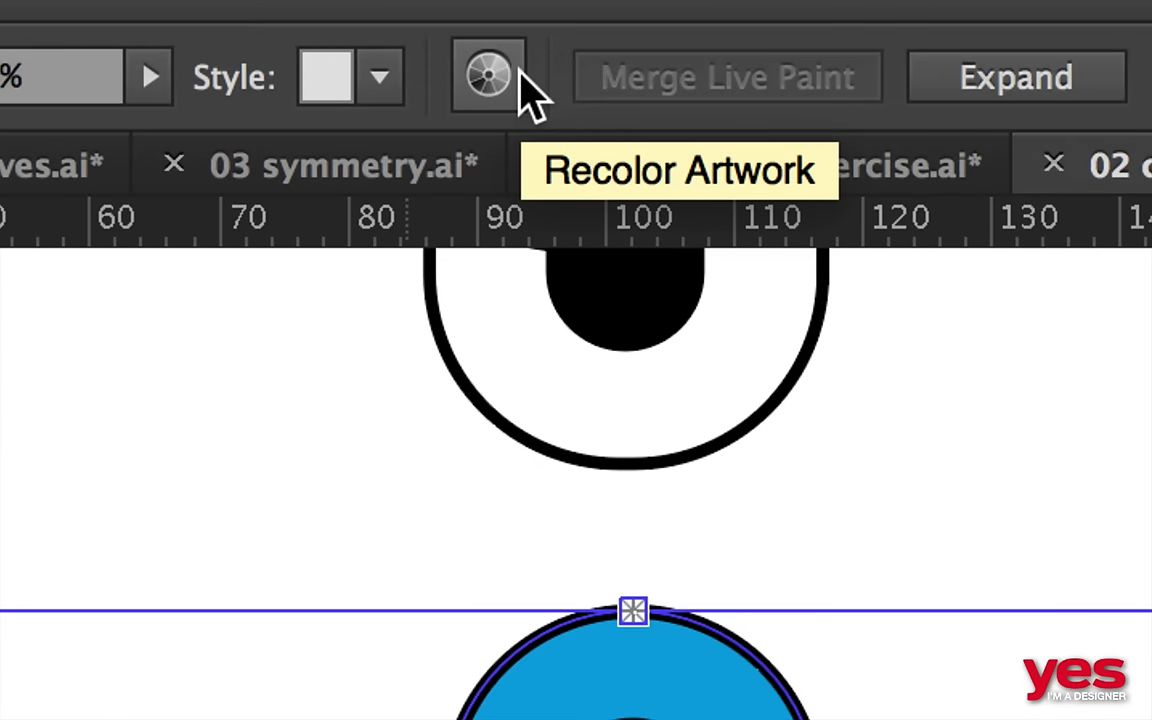
{"action": "left_click", "coordinate": [501, 80]}
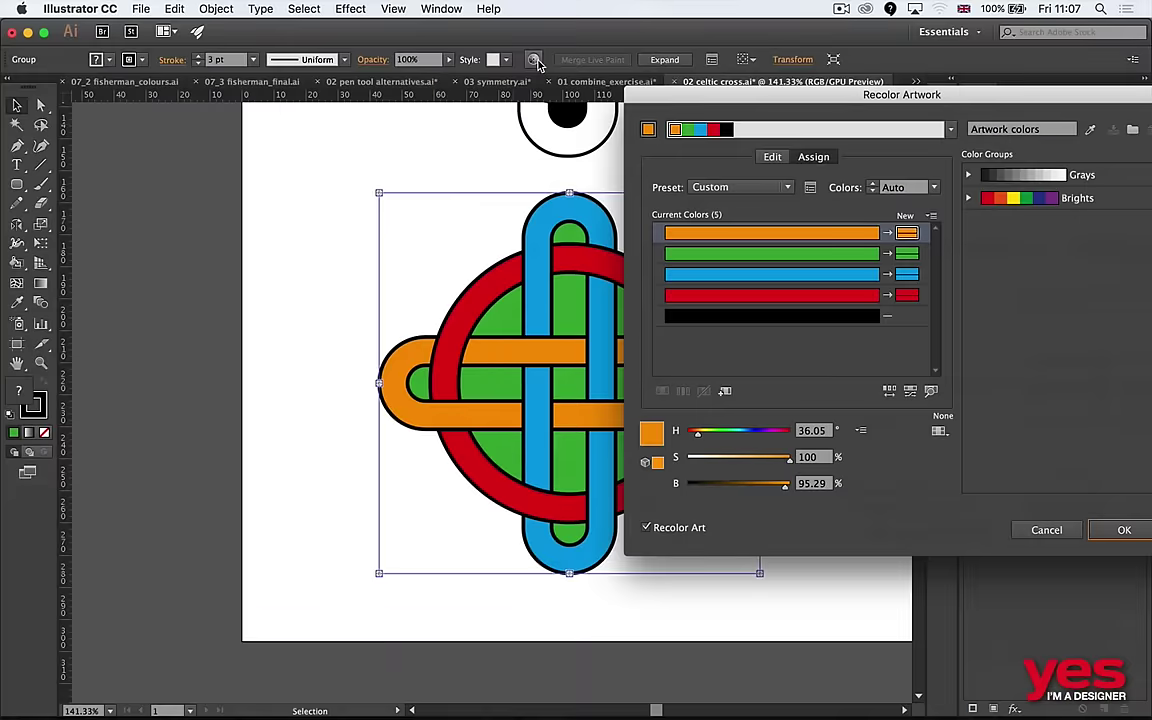
{"action": "left_click_drag", "start_coordinate": [900, 96], "coordinate": [667, 112]}
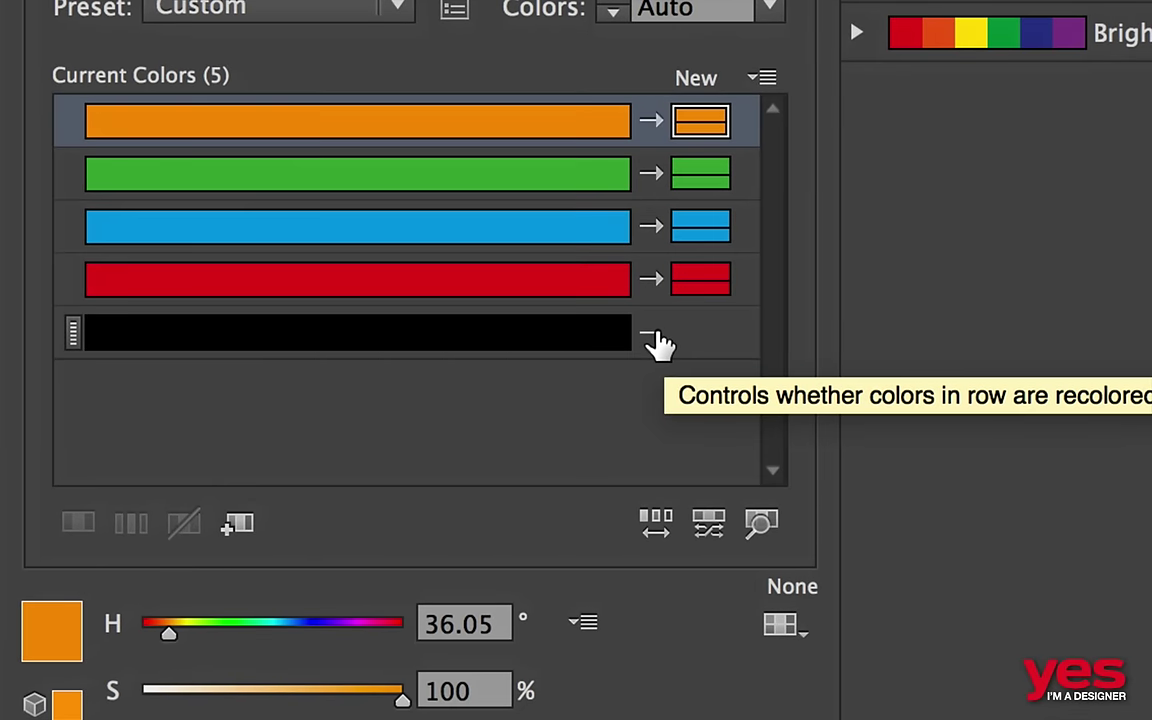
{"action": "left_click", "coordinate": [652, 336]}
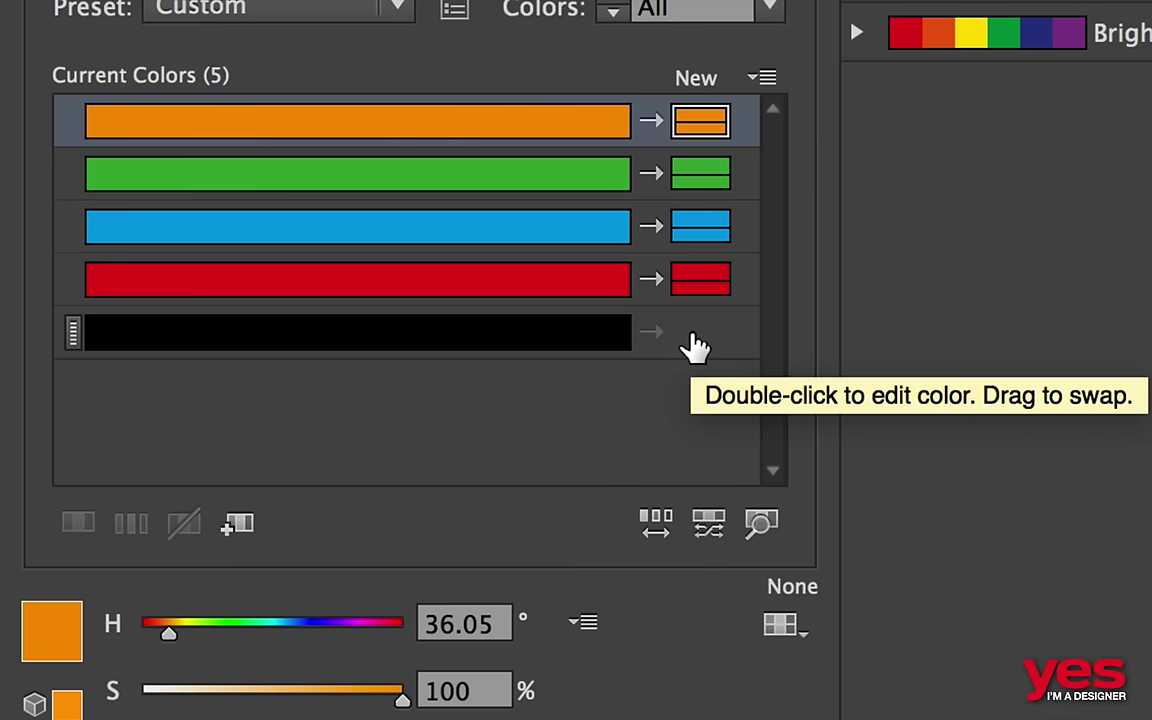
{"action": "left_click", "coordinate": [703, 340]}
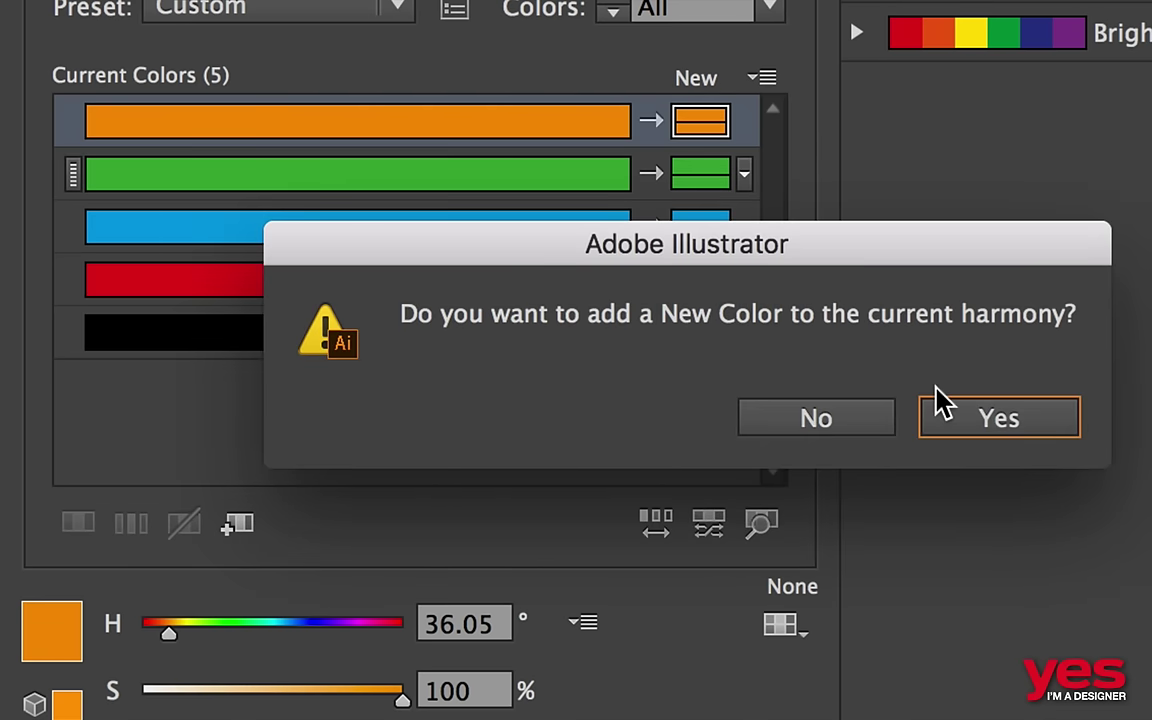
{"action": "left_click", "coordinate": [964, 417]}
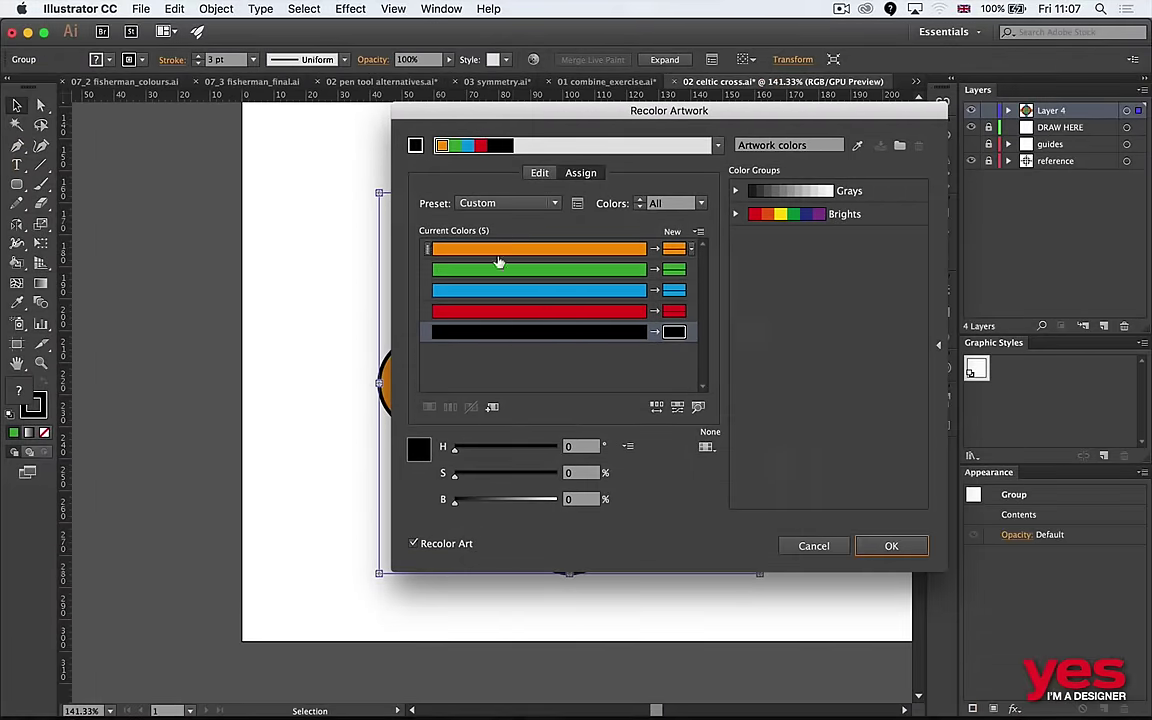
On the color wheel, shift orange to violet-blue (hue about 251°), red to purple (about 274°) and green to teal (about 165°).
{"action": "left_click", "coordinate": [540, 174]}
{"action": "left_click_drag", "start_coordinate": [578, 113], "coordinate": [854, 116]}
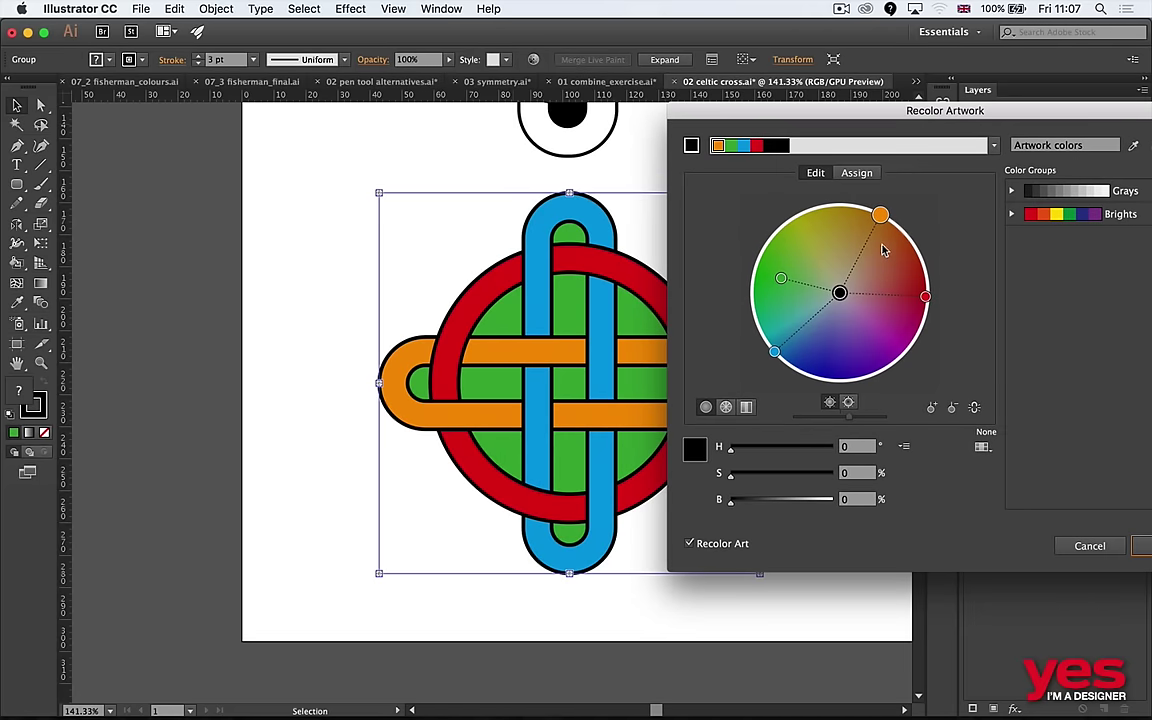
{"action": "left_click_drag", "start_coordinate": [738, 112], "coordinate": [809, 158]}
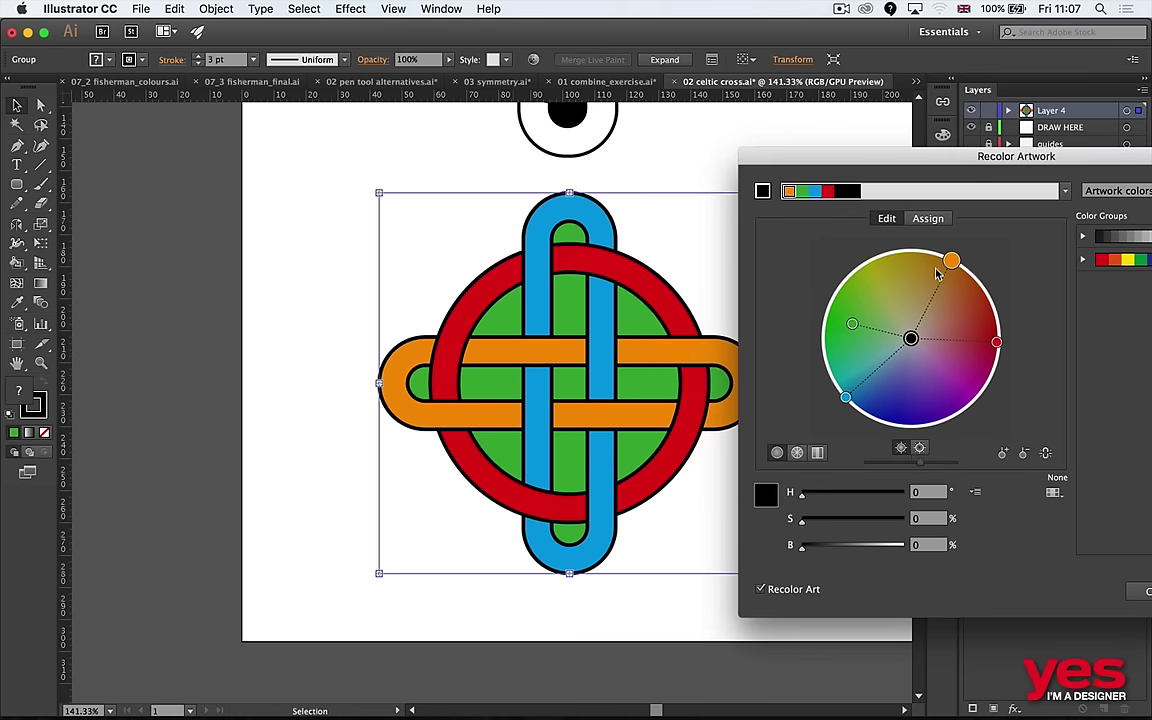
{"action": "left_click_drag", "start_coordinate": [952, 262], "coordinate": [912, 398]}
{"action": "left_click_drag", "start_coordinate": [997, 346], "coordinate": [935, 383]}
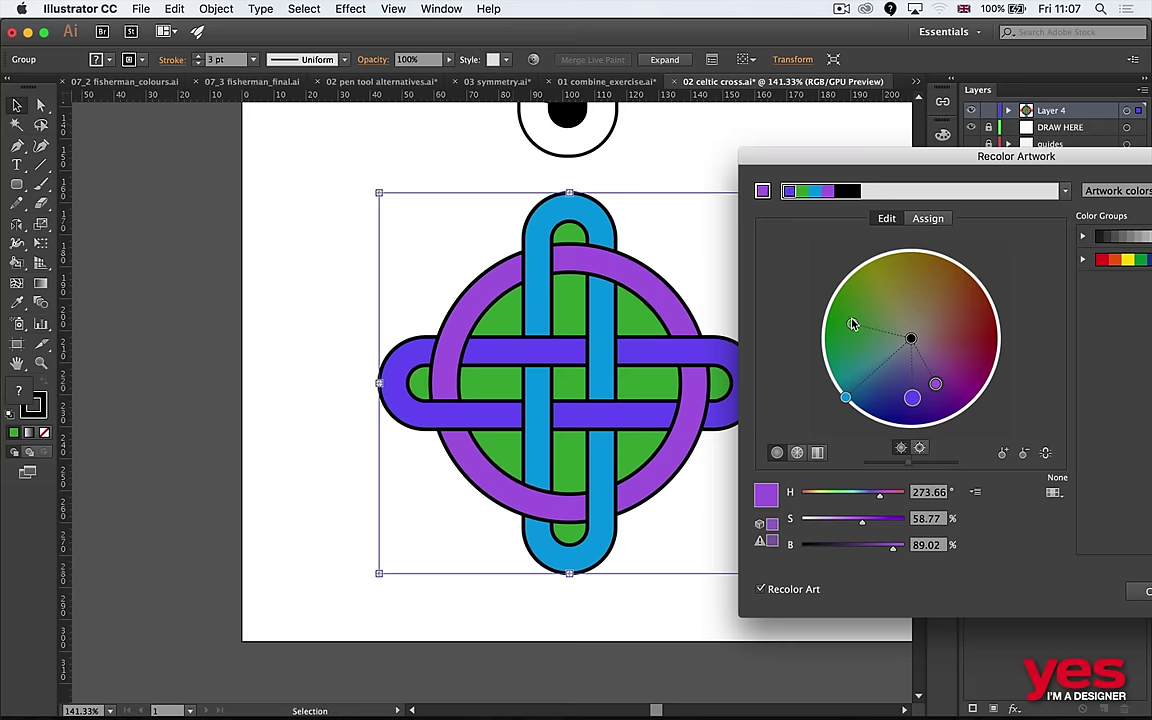
{"action": "left_click_drag", "start_coordinate": [852, 323], "coordinate": [862, 356]}
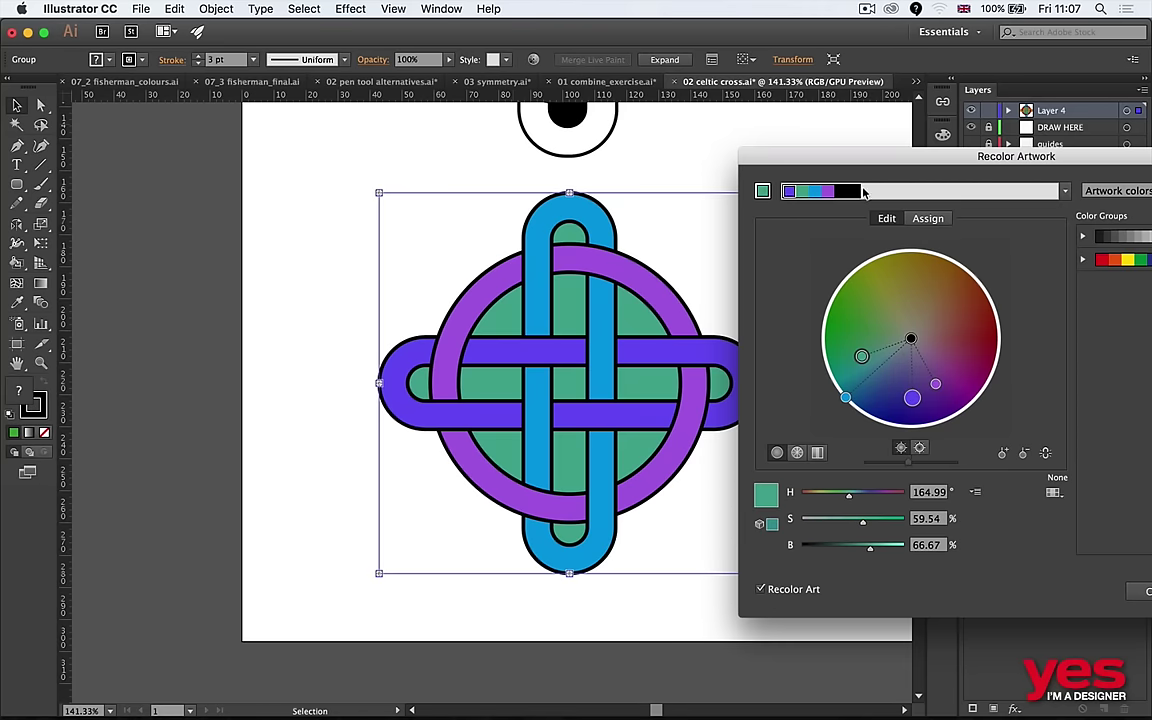
Try the Analogous and Triad harmony rules on the knot's colors.
{"action": "left_click", "coordinate": [1066, 191]}
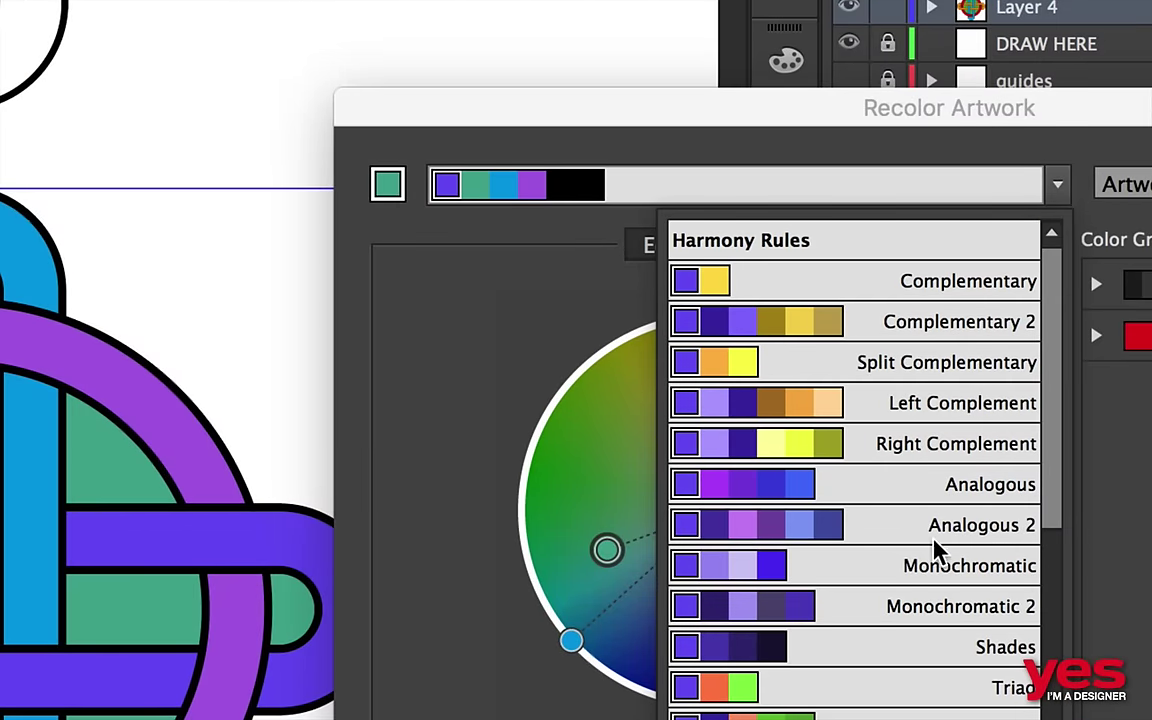
{"action": "left_click", "coordinate": [979, 485]}
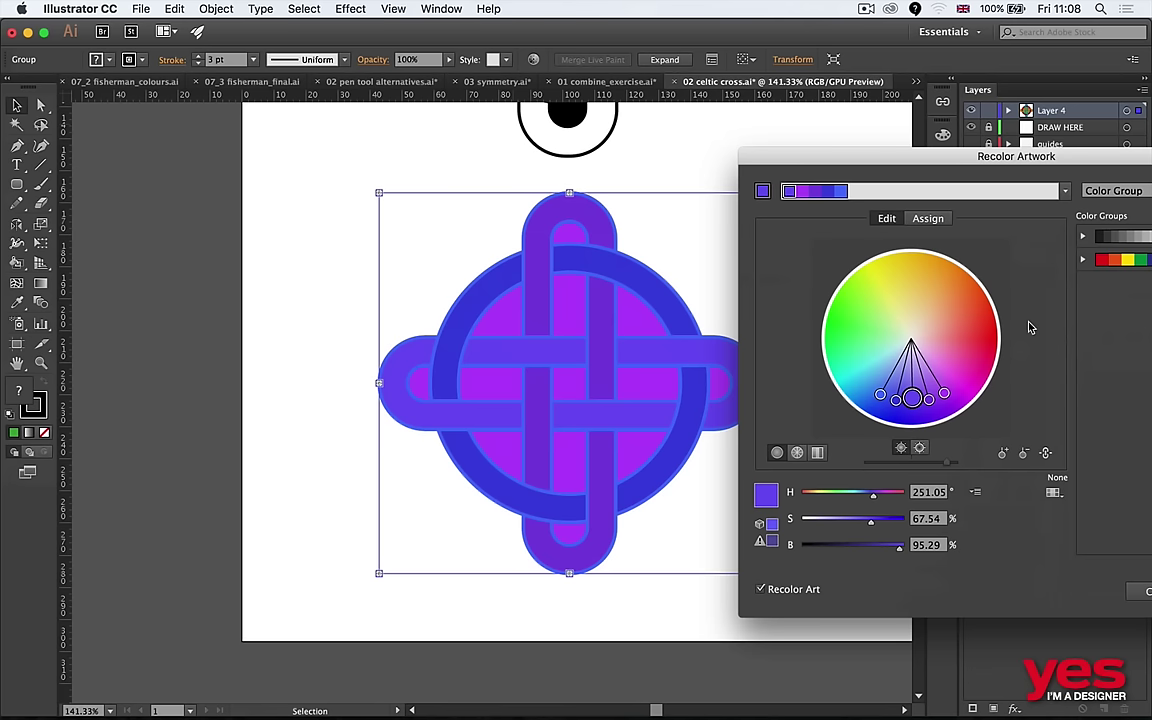
{"action": "left_click", "coordinate": [1065, 191]}
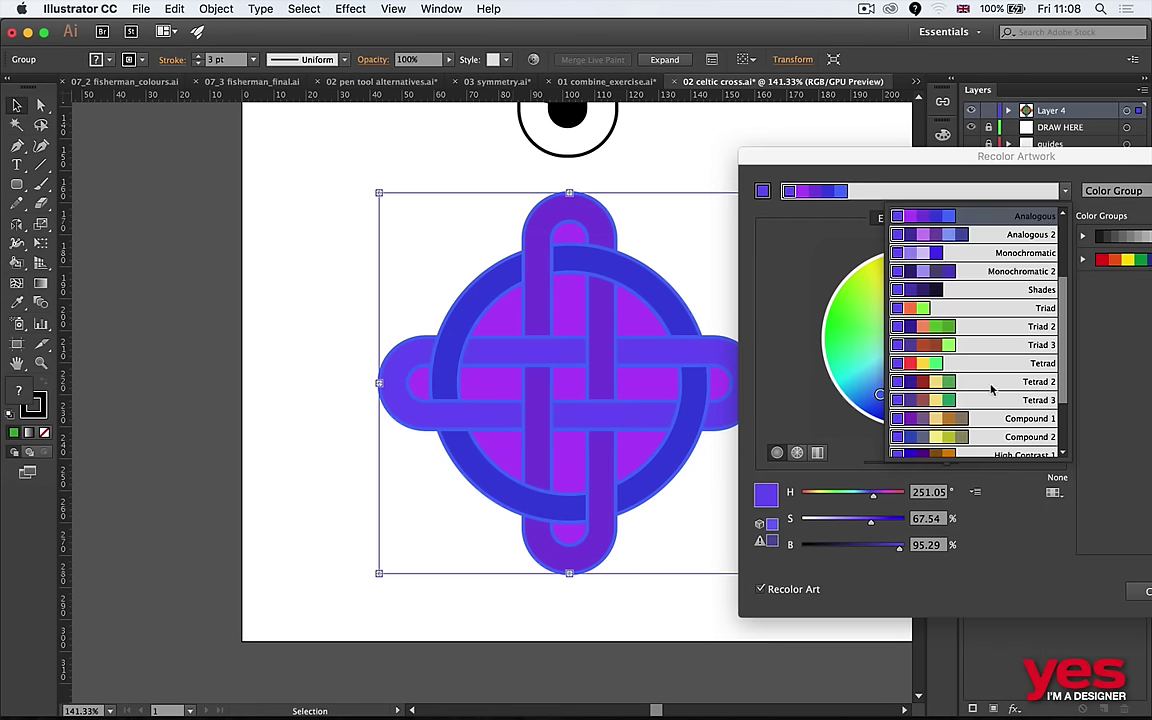
{"action": "left_click", "coordinate": [1022, 309]}
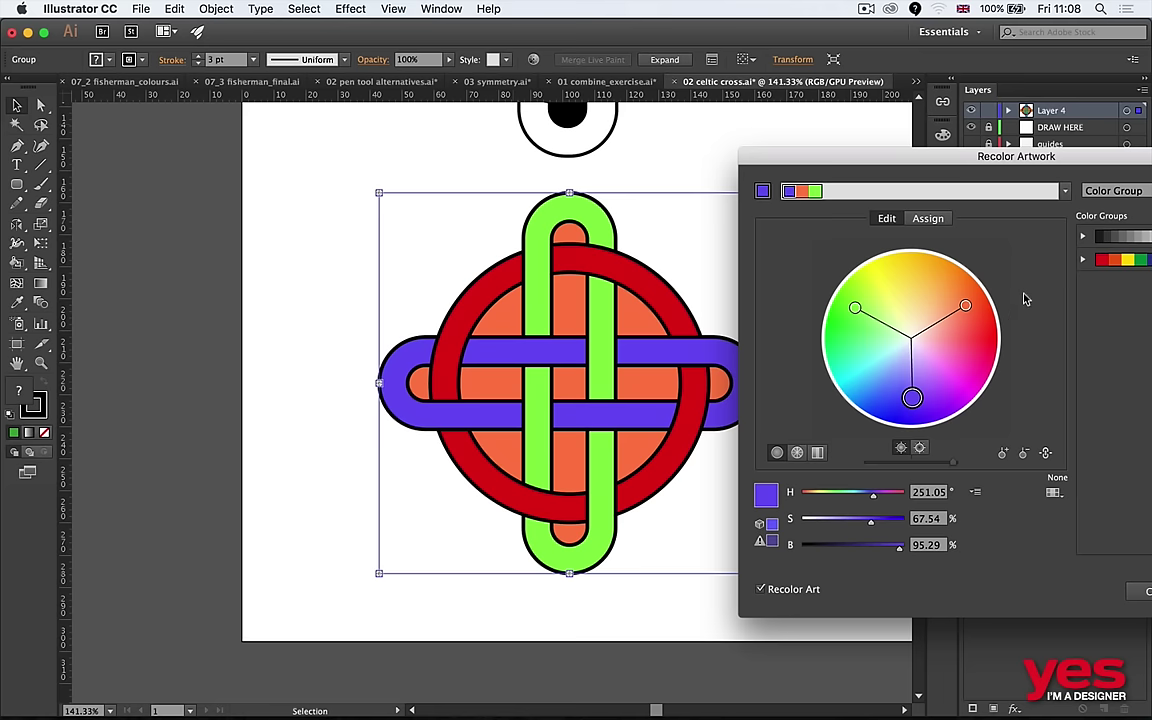
Apply the Complementary 2 harmony rule and rotate the linked colors to an orange-red base with a hue of about 18°.
{"action": "left_click", "coordinate": [1065, 191]}
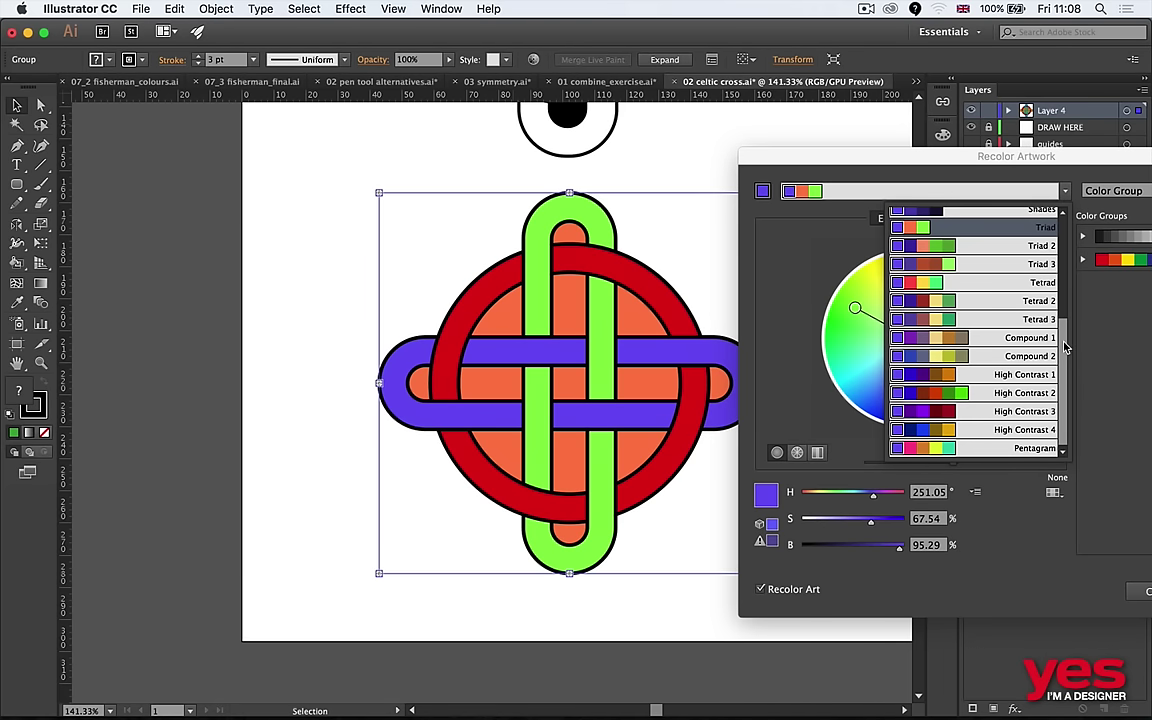
{"action": "scroll", "coordinate": [1066, 347], "scroll_direction": "up", "scroll_amount": 5}
{"action": "left_click", "coordinate": [915, 226]}
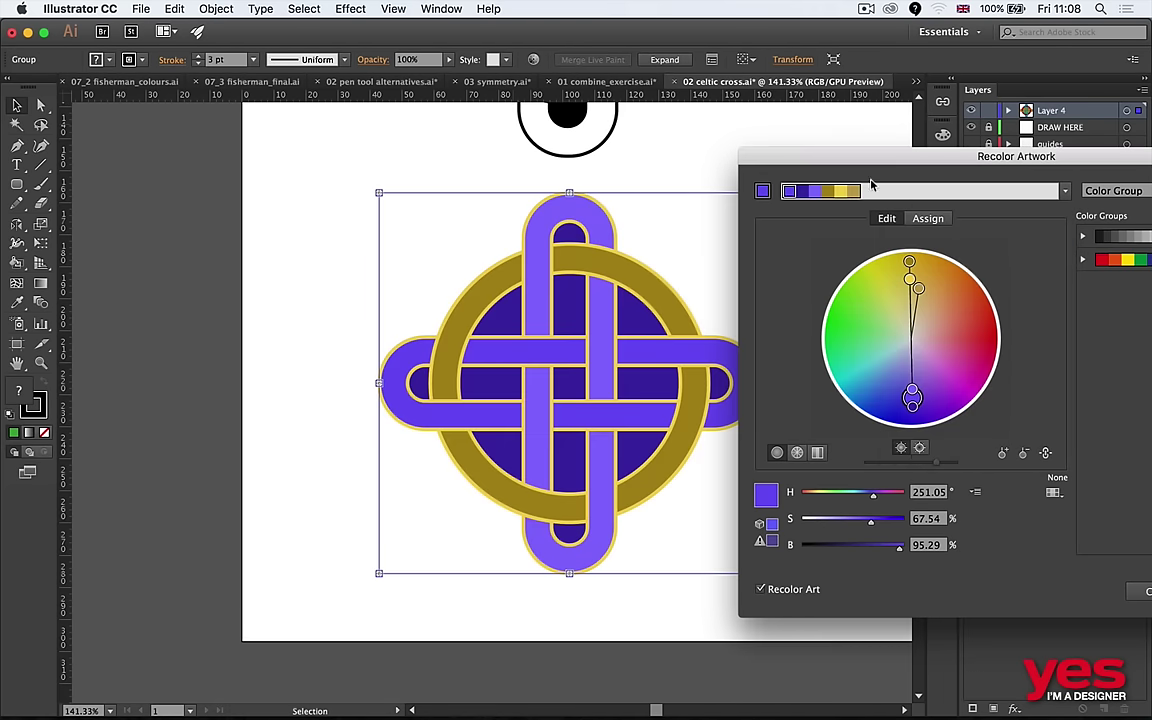
{"action": "left_click_drag", "start_coordinate": [912, 398], "coordinate": [968, 306]}
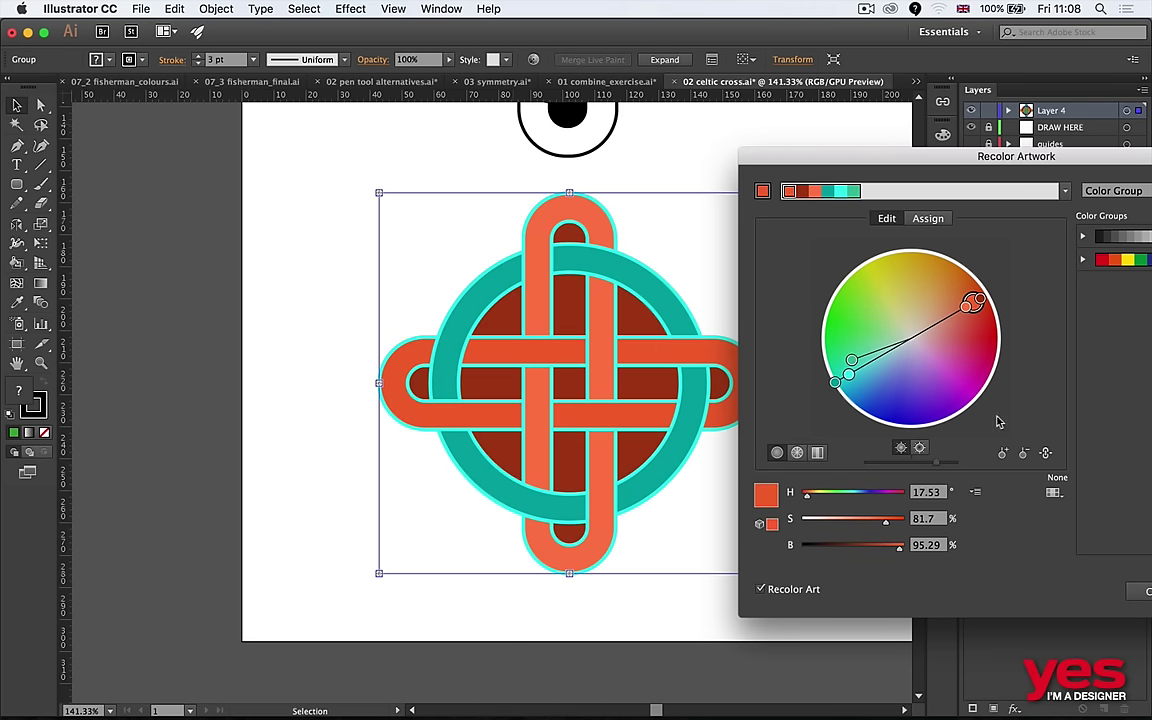
Keep Complementary 2, unlink the harmony colors and move them individually to green (hue about 135°), cyan (about 184°) and blues (darkest about 230°).
{"action": "left_click", "coordinate": [1064, 192]}
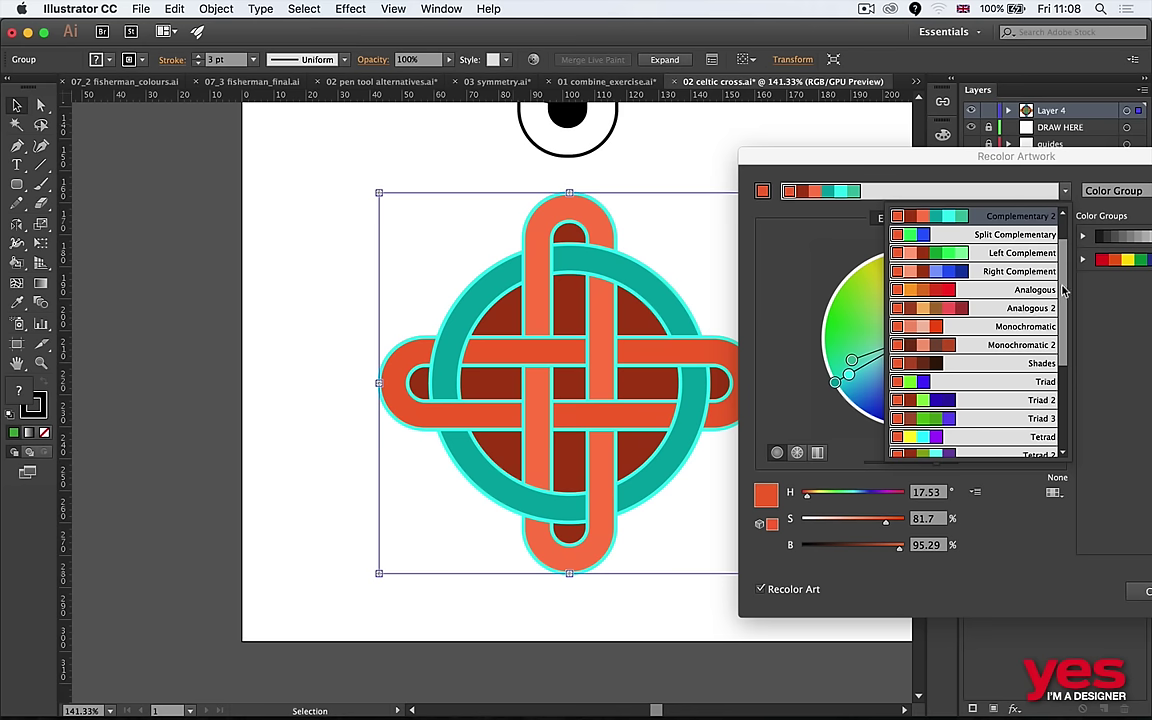
{"action": "scroll", "coordinate": [962, 234], "scroll_direction": "up", "scroll_amount": 1}
{"action": "left_click", "coordinate": [1014, 218]}
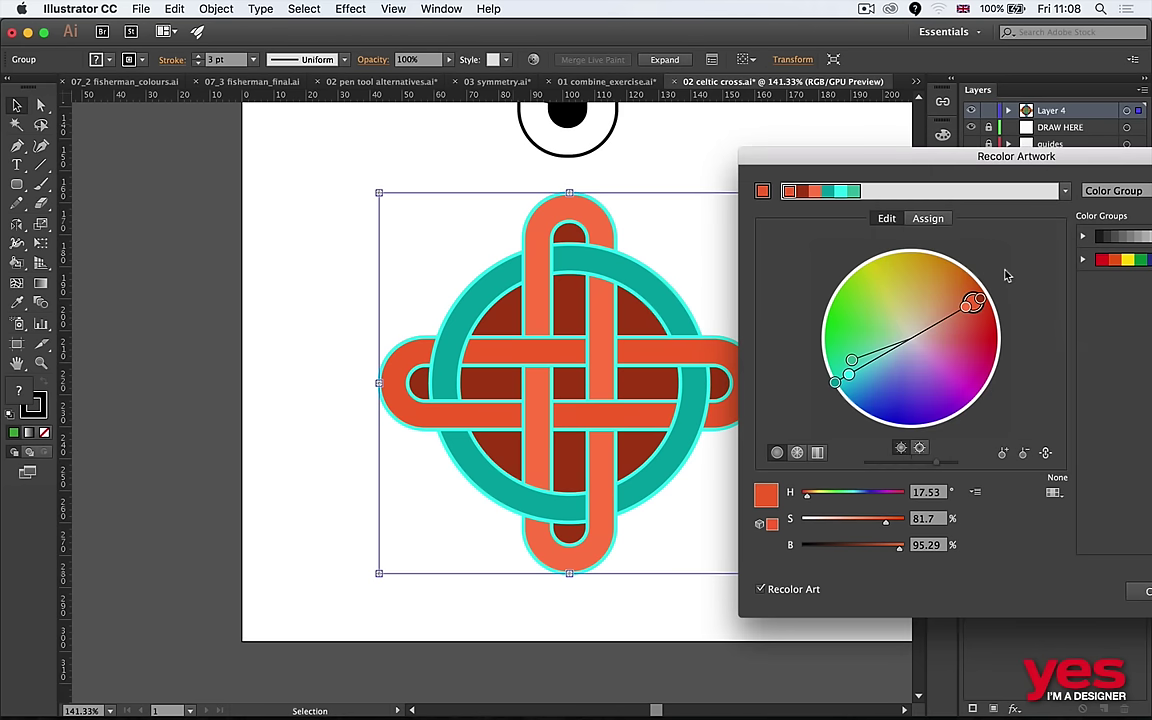
{"action": "left_click", "coordinate": [1044, 454]}
{"action": "left_click_drag", "start_coordinate": [850, 376], "coordinate": [848, 338]}
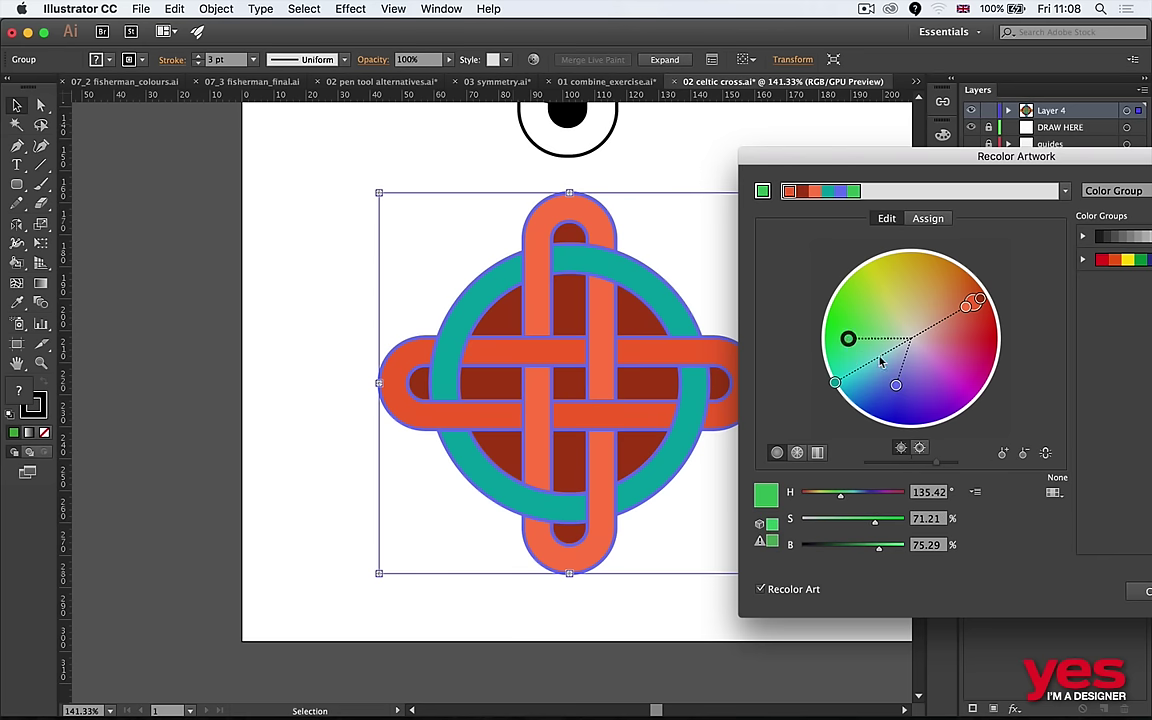
{"action": "left_click_drag", "start_coordinate": [905, 394], "coordinate": [866, 380]}
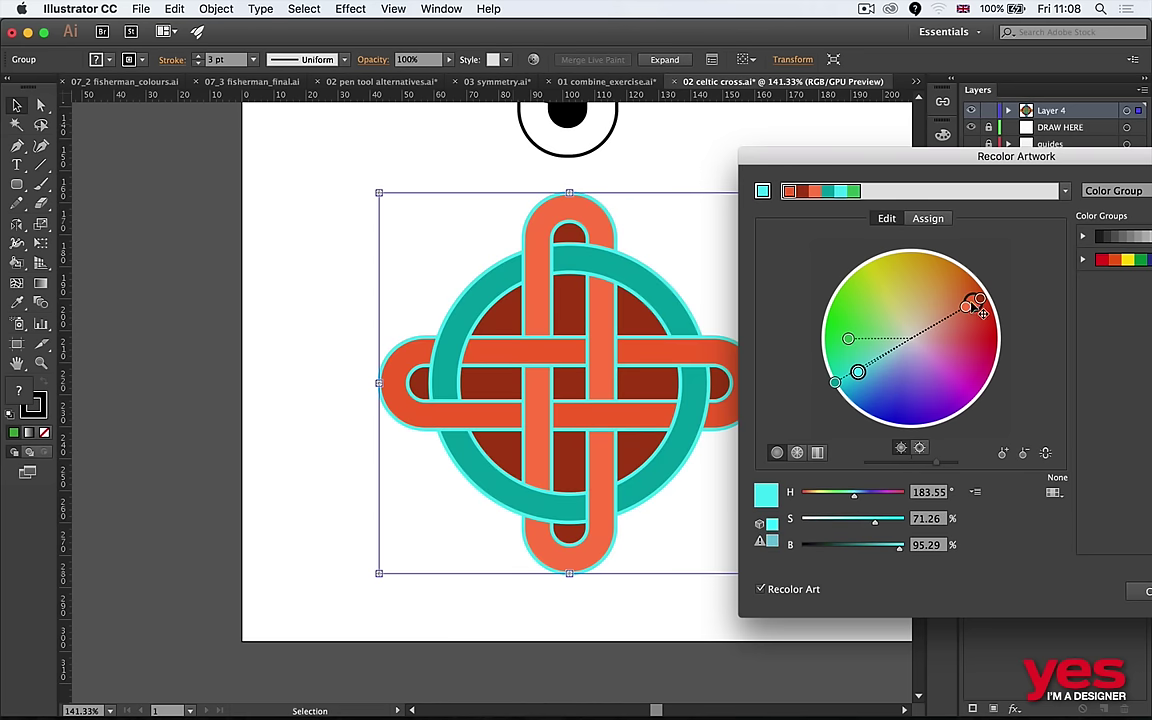
{"action": "left_click_drag", "start_coordinate": [983, 313], "coordinate": [882, 405]}
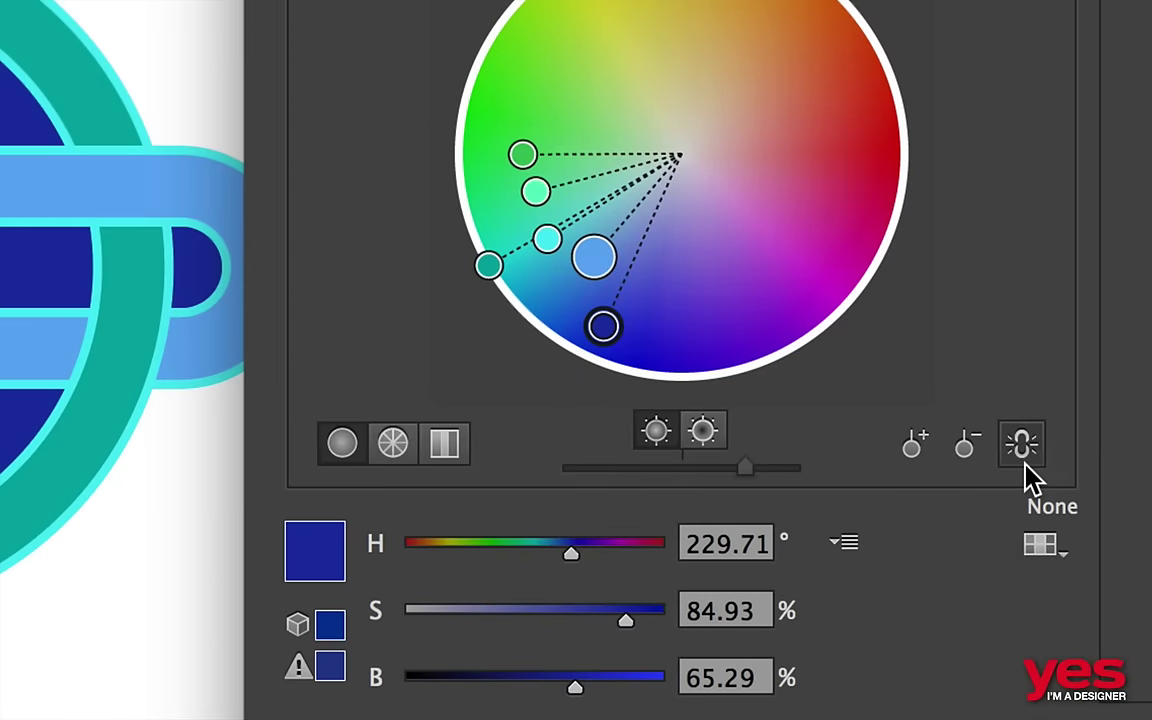
Relink the harmony colors and rotate them together to yellow and orange tones, with the olive color at a hue of about 58°.
{"action": "left_click", "coordinate": [1046, 458]}
{"action": "left_click", "coordinate": [592, 255]}
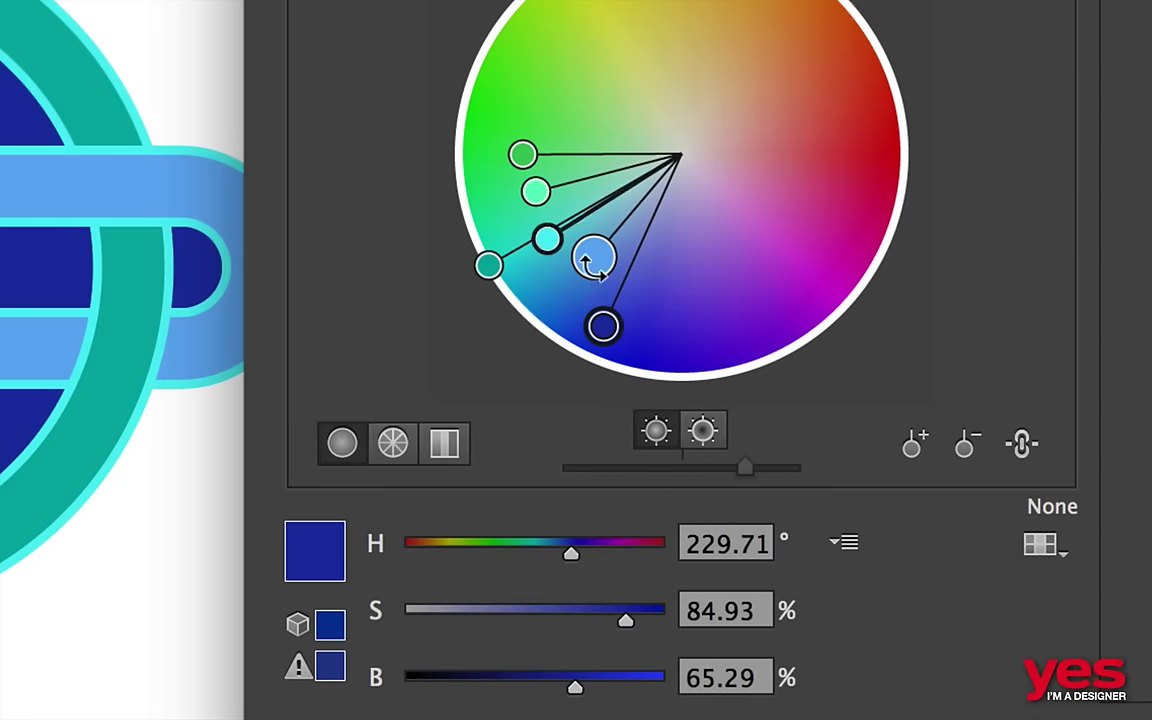
{"action": "left_click", "coordinate": [597, 325]}
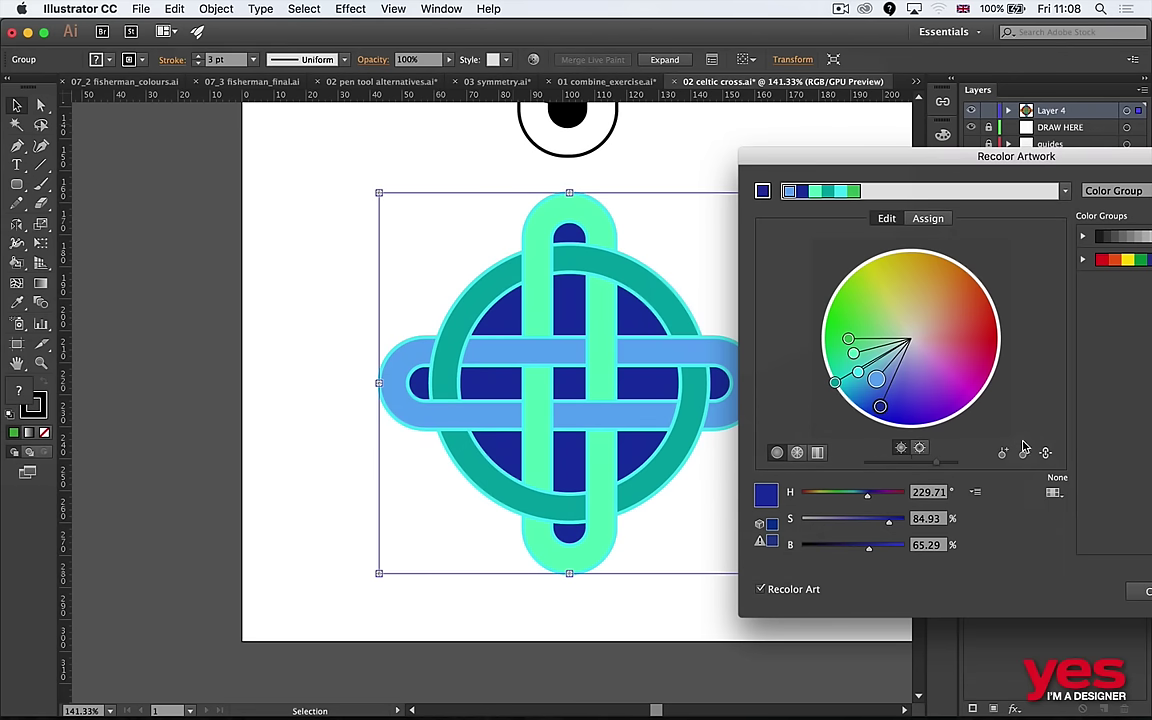
{"action": "left_click_drag", "start_coordinate": [896, 415], "coordinate": [881, 276]}
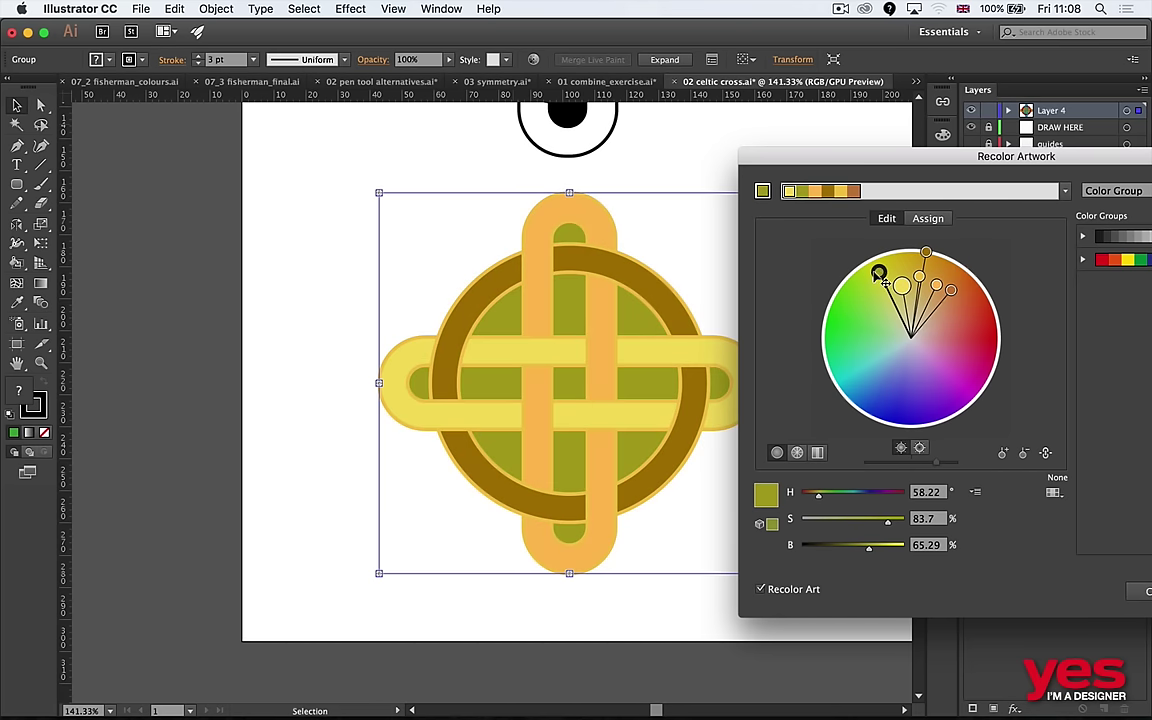
Save the yellow-orange color scheme as a new color group.
{"action": "left_click_drag", "start_coordinate": [870, 156], "coordinate": [441, 131]}
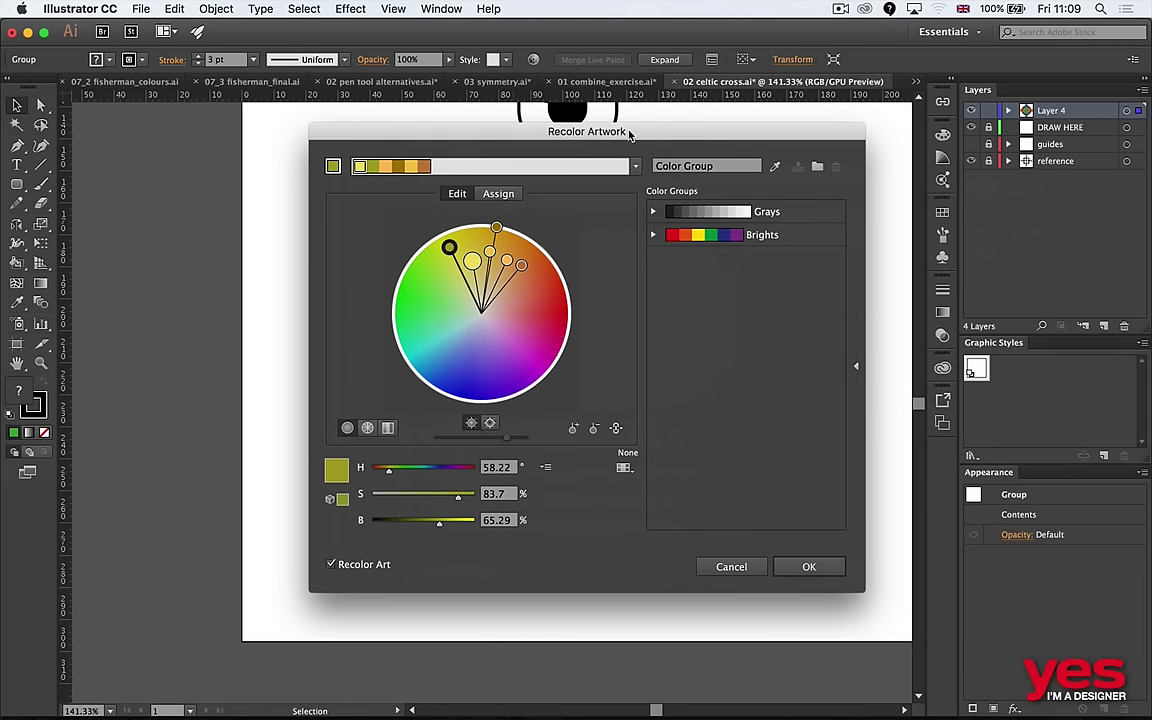
{"action": "left_click_drag", "start_coordinate": [630, 134], "coordinate": [727, 141]}
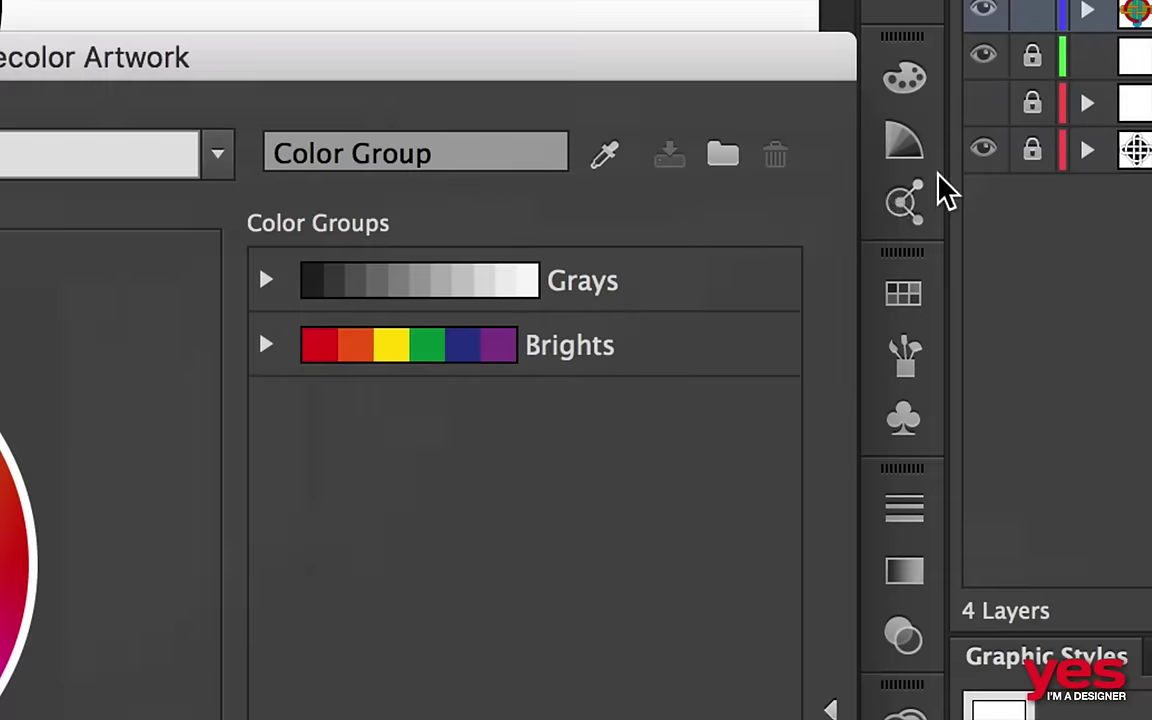
{"action": "left_click", "coordinate": [722, 180]}
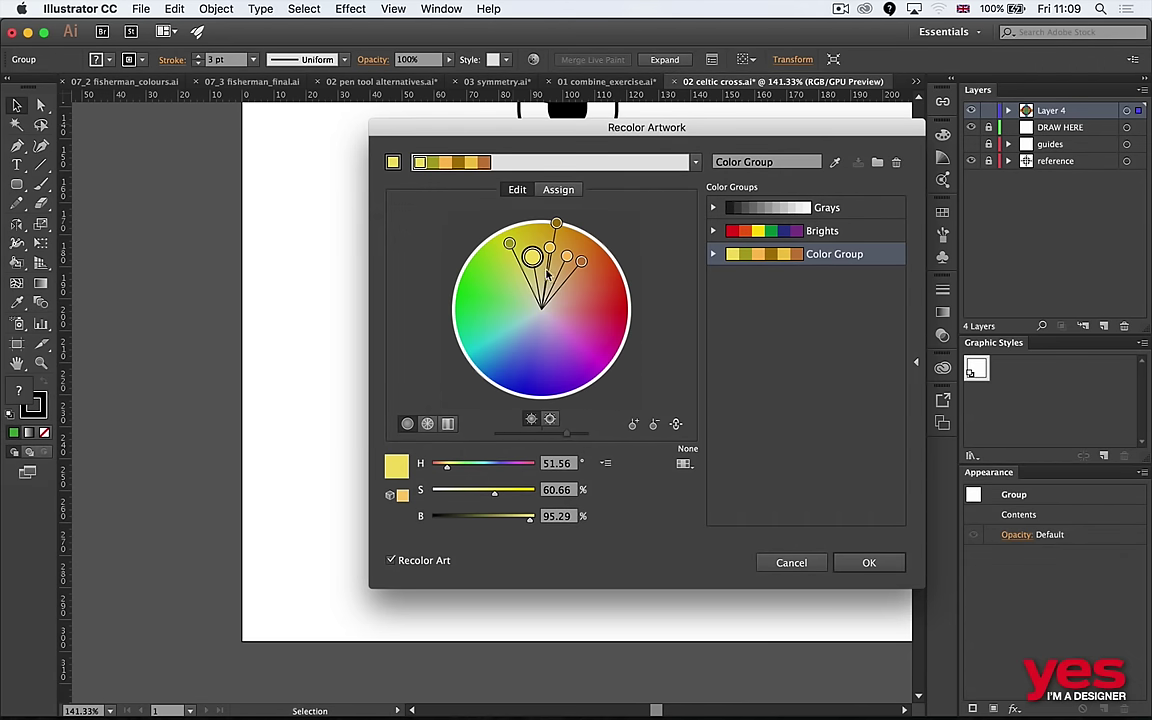
Rotate the linked colors to a blue base with a hue of about 237° and accept the recoloring, saving the changes to the color group.
{"action": "left_click_drag", "start_coordinate": [547, 275], "coordinate": [550, 353]}
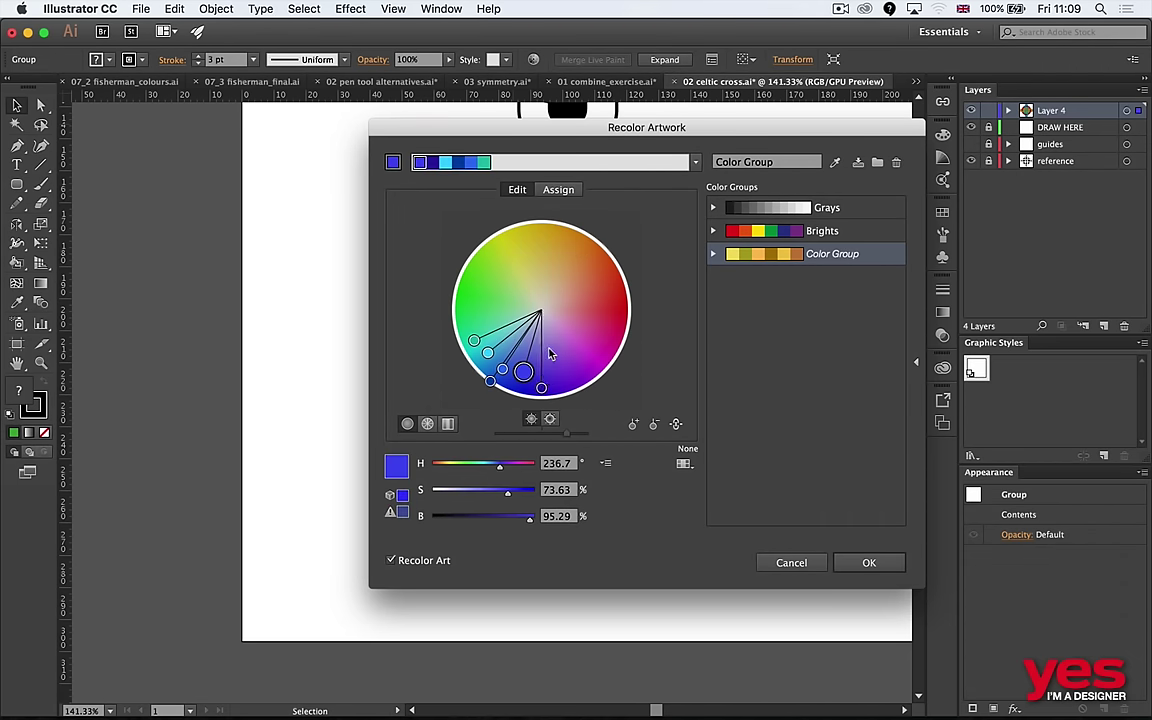
{"action": "left_click", "coordinate": [869, 562]}
{"action": "left_click", "coordinate": [778, 382]}
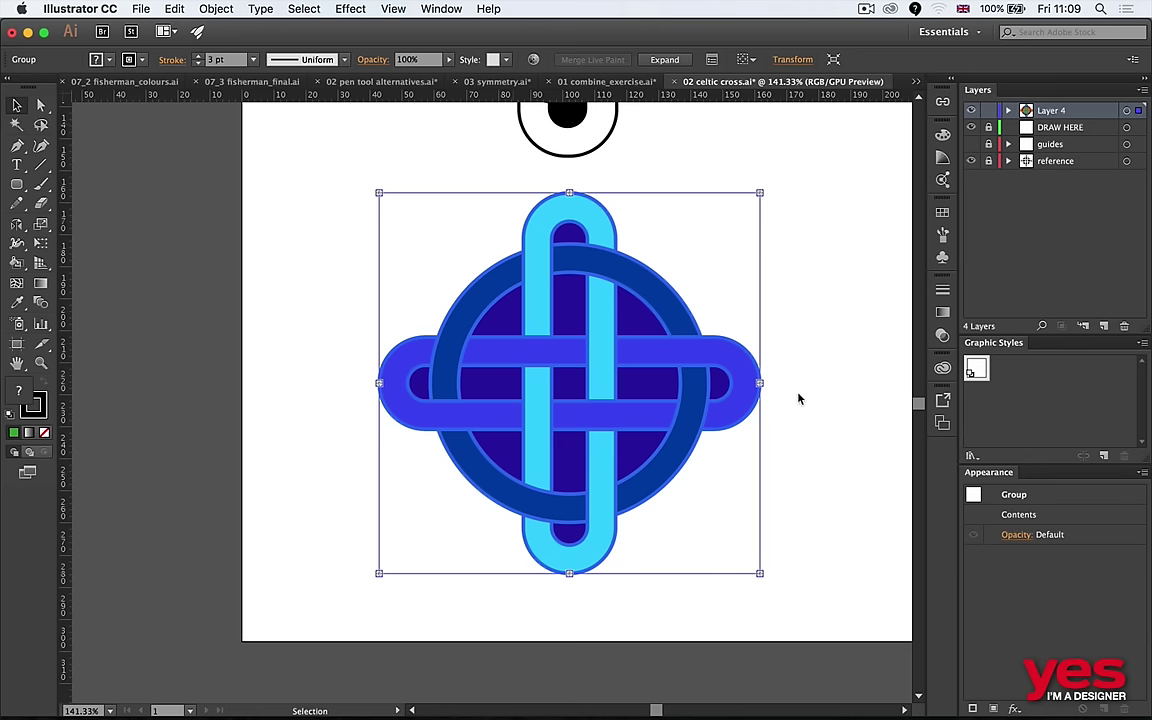
{"action": "left_click", "coordinate": [836, 420]}
{"action": "left_click_drag", "start_coordinate": [843, 388], "coordinate": [369, 318]}
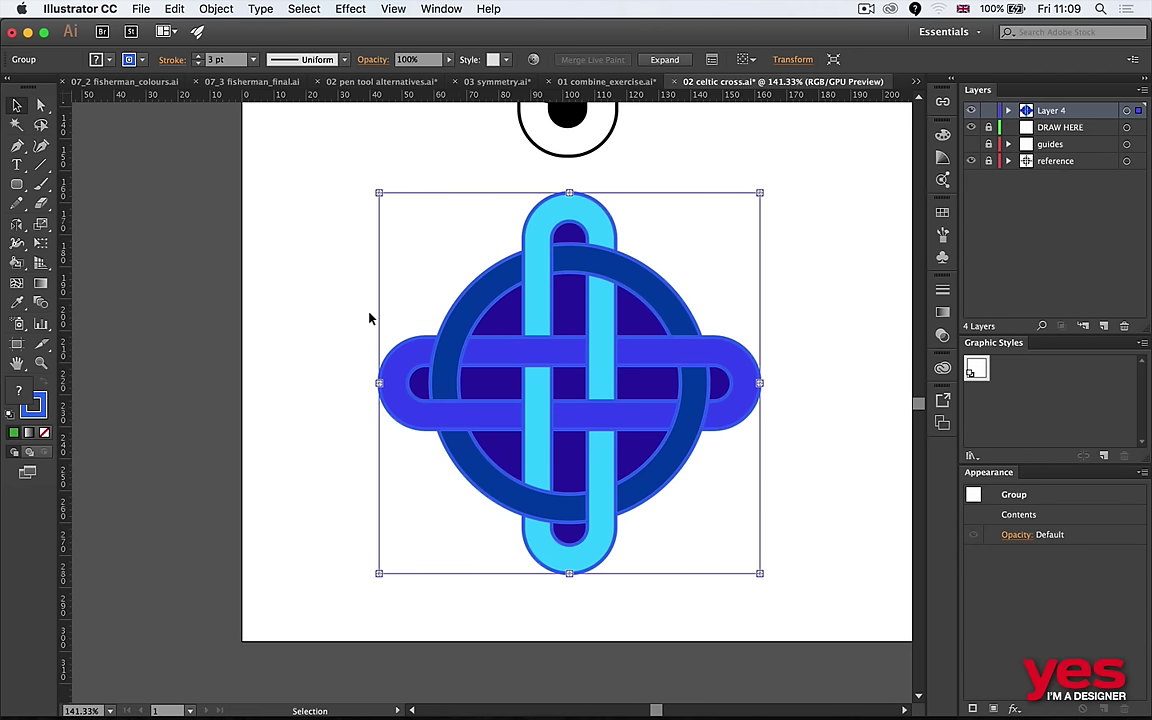
Reopen Recolor Artwork for the selected knot and apply the saved Color Group 1.
{"action": "left_click", "coordinate": [533, 59]}
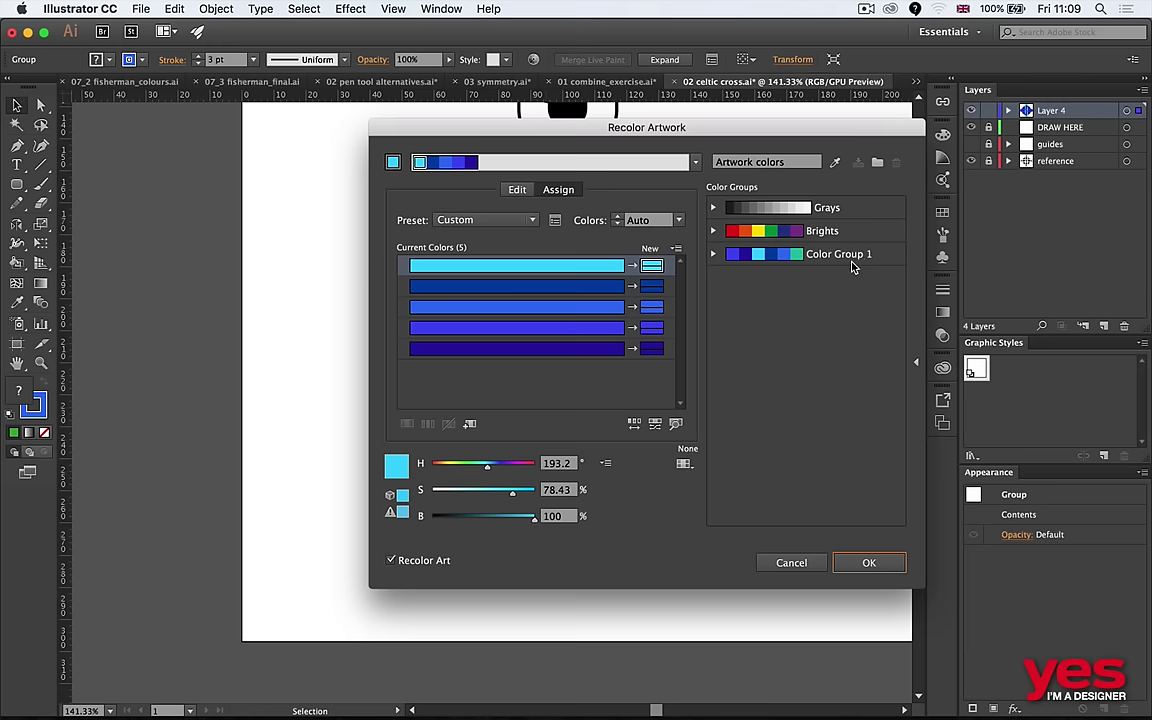
{"action": "left_click_drag", "start_coordinate": [757, 131], "coordinate": [954, 104]}
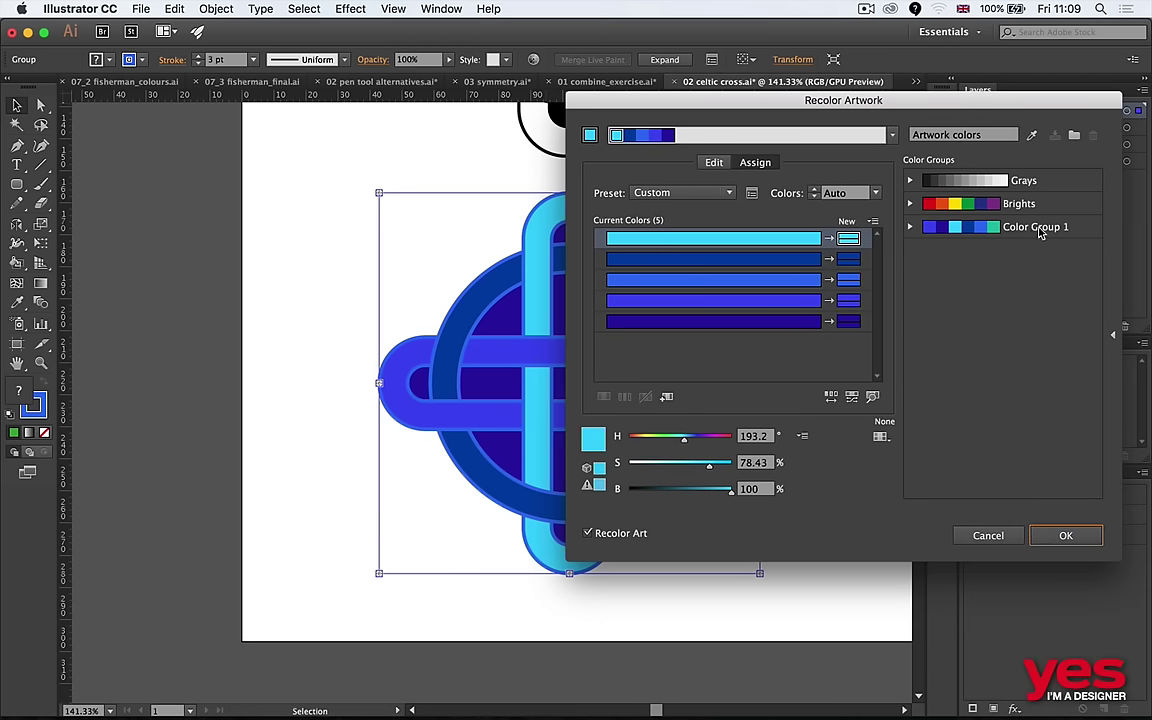
{"action": "left_click", "coordinate": [1040, 230]}
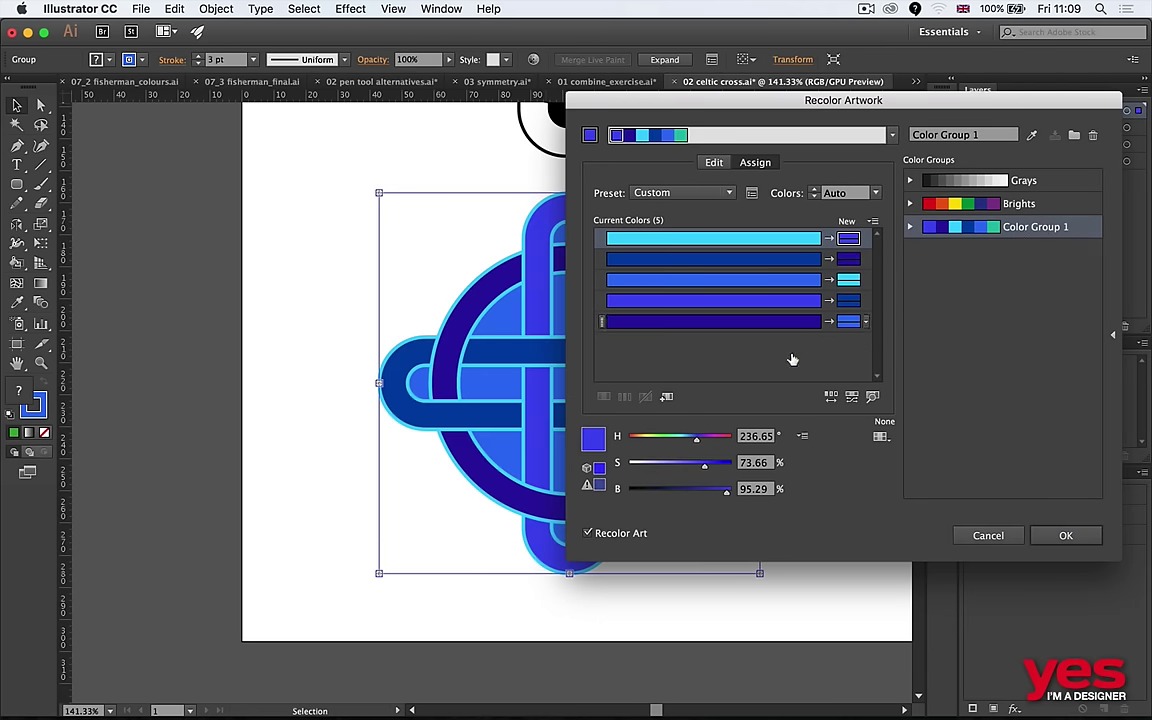
Rotate the linked colors on the wheel to an orange base with a hue of about 36° and save them as another color group.
{"action": "left_click", "coordinate": [714, 162]}
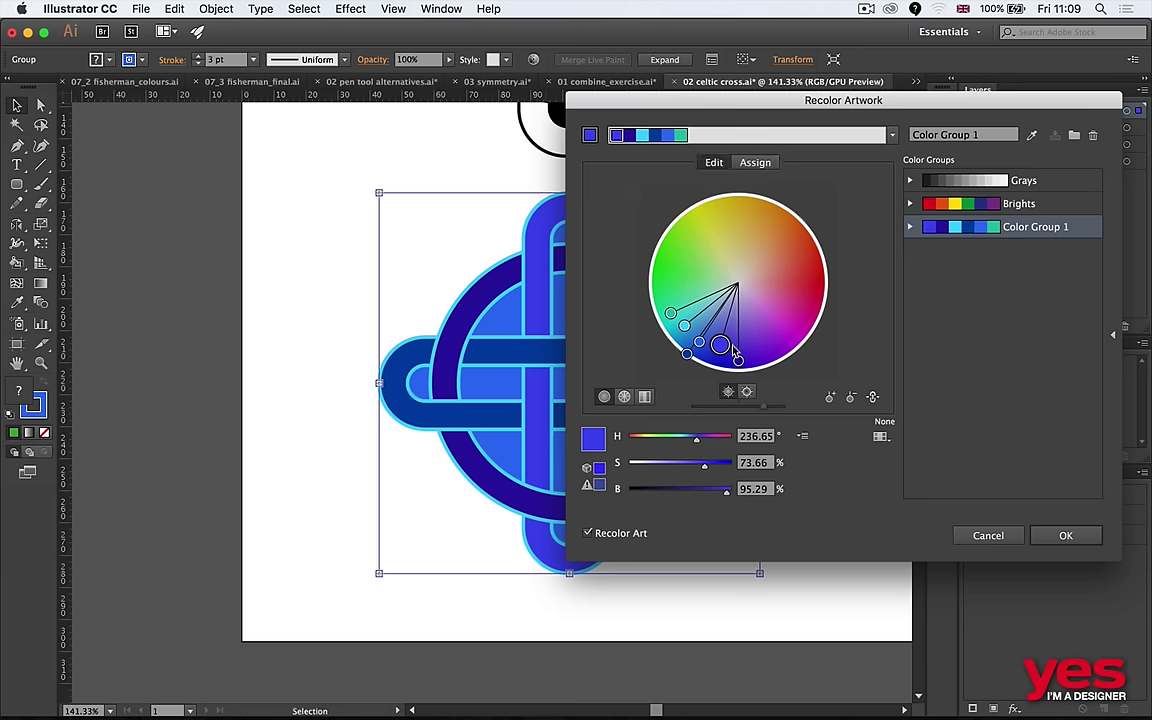
{"action": "left_click_drag", "start_coordinate": [735, 352], "coordinate": [760, 238]}
{"action": "left_click", "coordinate": [1073, 136]}
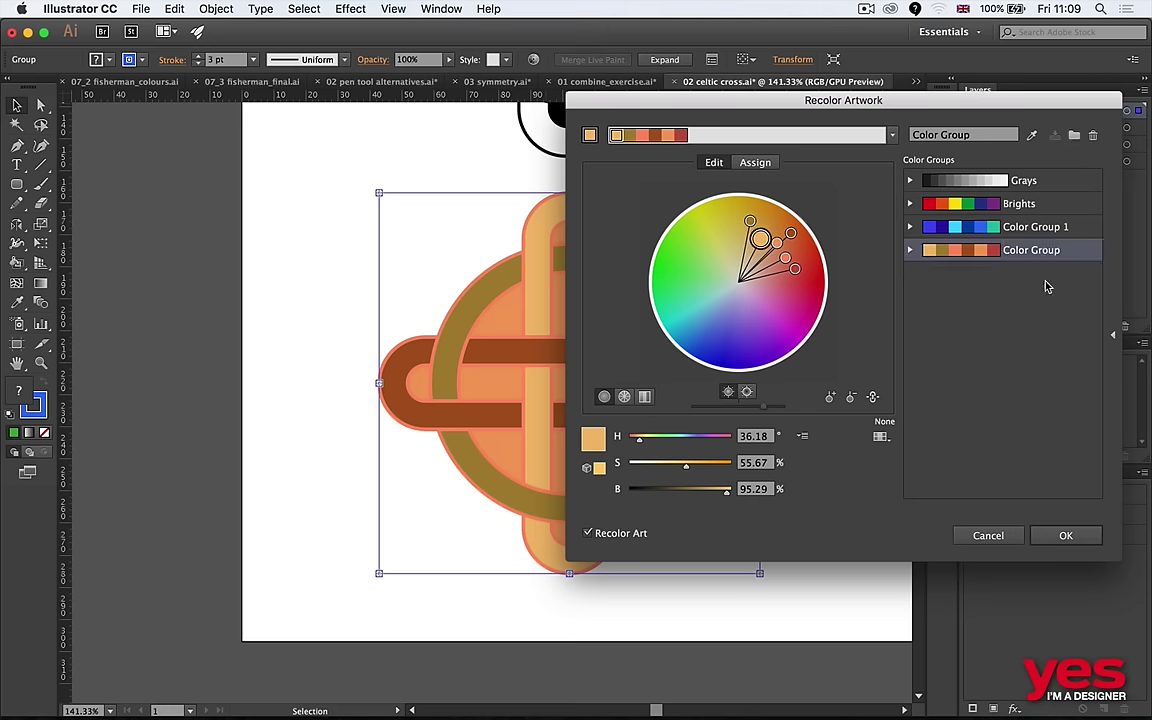
Compare the blue and orange saved color groups on the knot, return to Color Group 1 and close Recolor Artwork.
{"action": "left_click", "coordinate": [1030, 227]}
{"action": "left_click_drag", "start_coordinate": [900, 100], "coordinate": [1047, 80]}
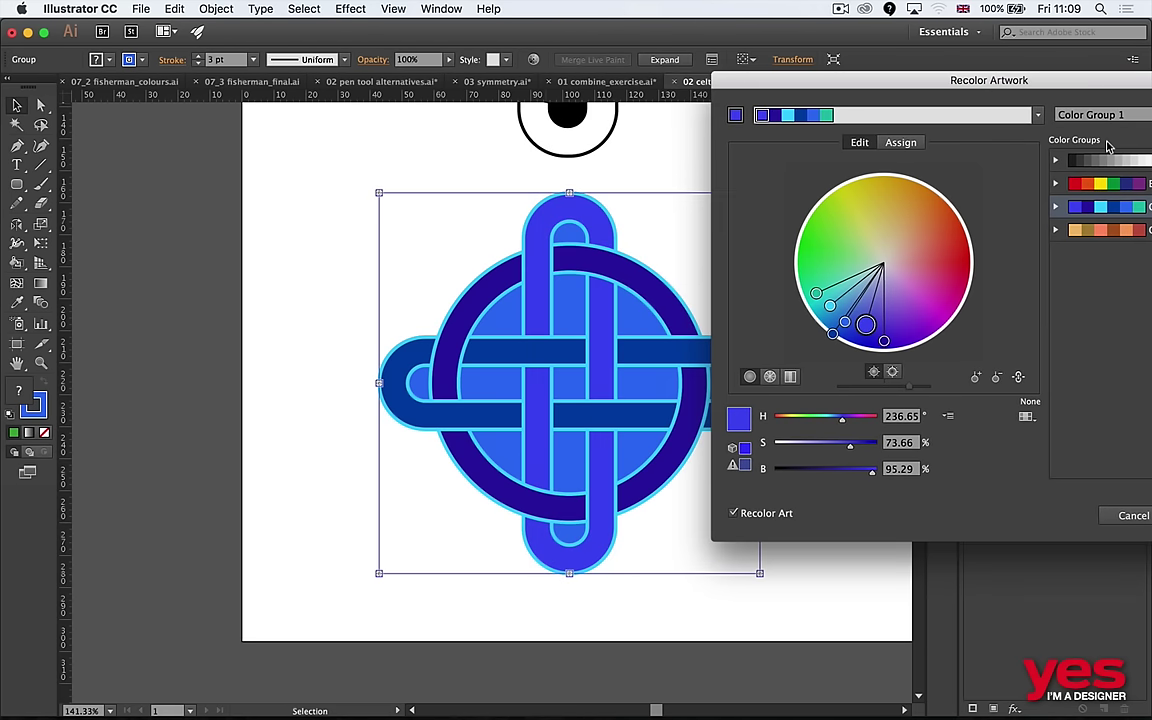
{"action": "left_click", "coordinate": [1137, 232]}
{"action": "left_click", "coordinate": [1125, 206]}
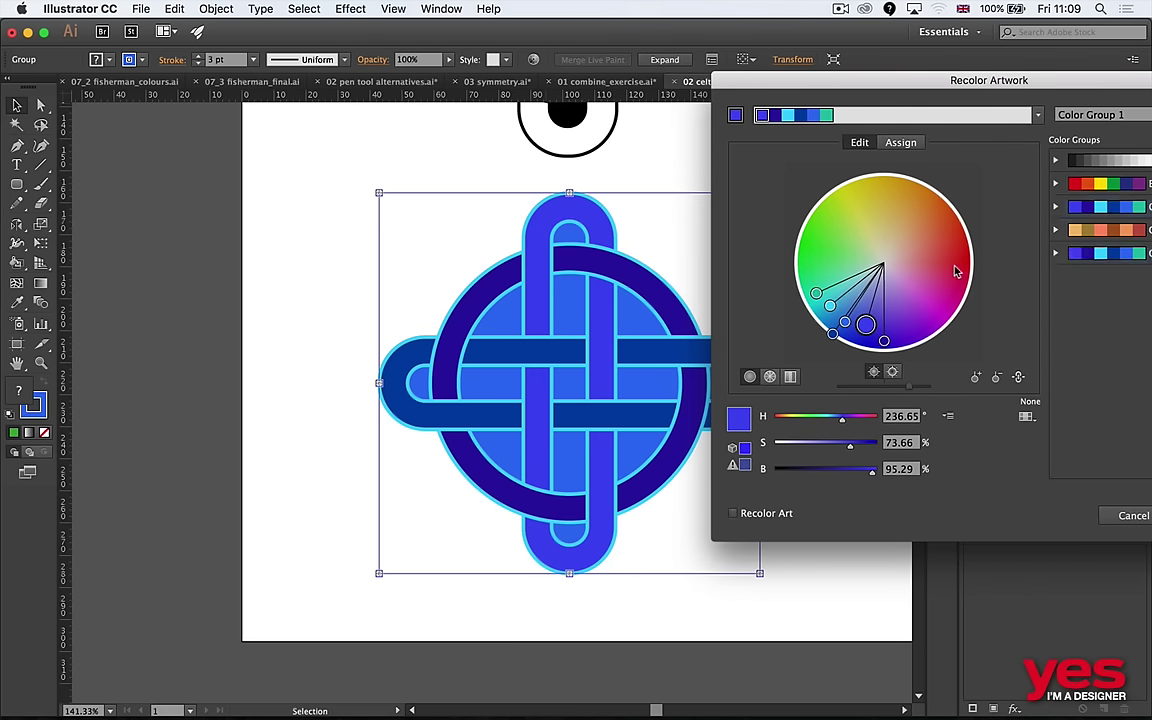
{"action": "key", "text": "Return"}
{"action": "left_click", "coordinate": [855, 281]}
Switch to Adobe Bridge, go to the 05 Appearance folder and return to Illustrator with 01 appearance.ai.
{"action": "key", "text": "super+Tab"}
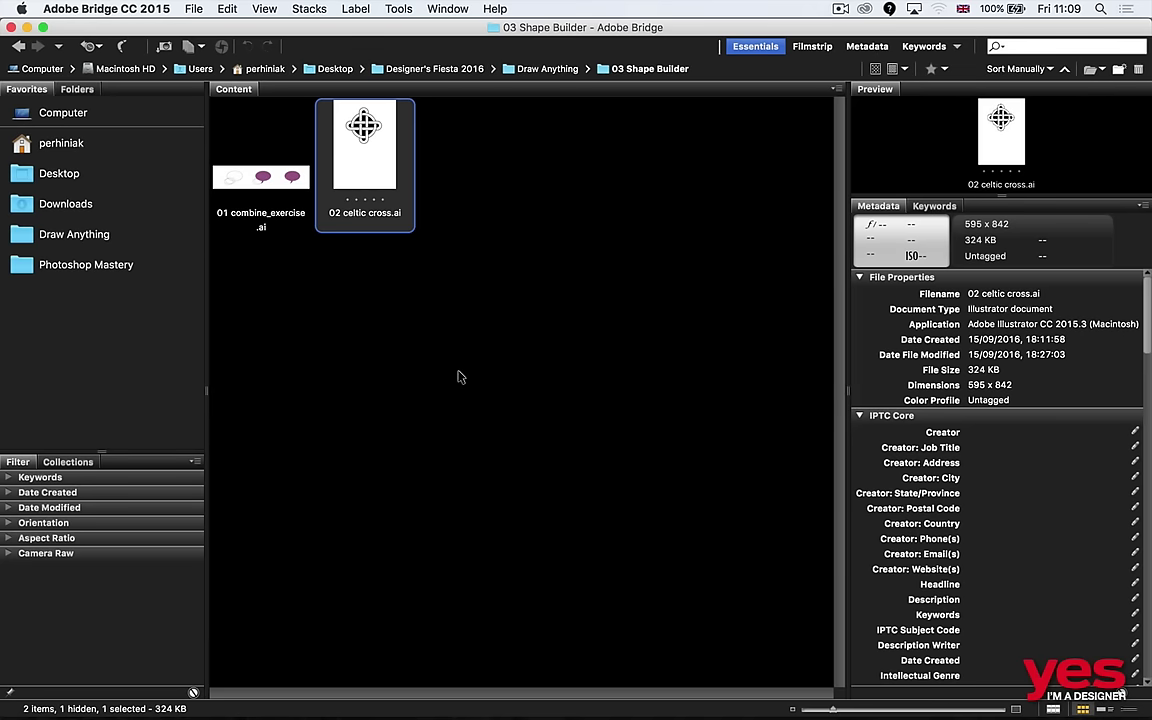
{"action": "key", "text": "super+Up"}
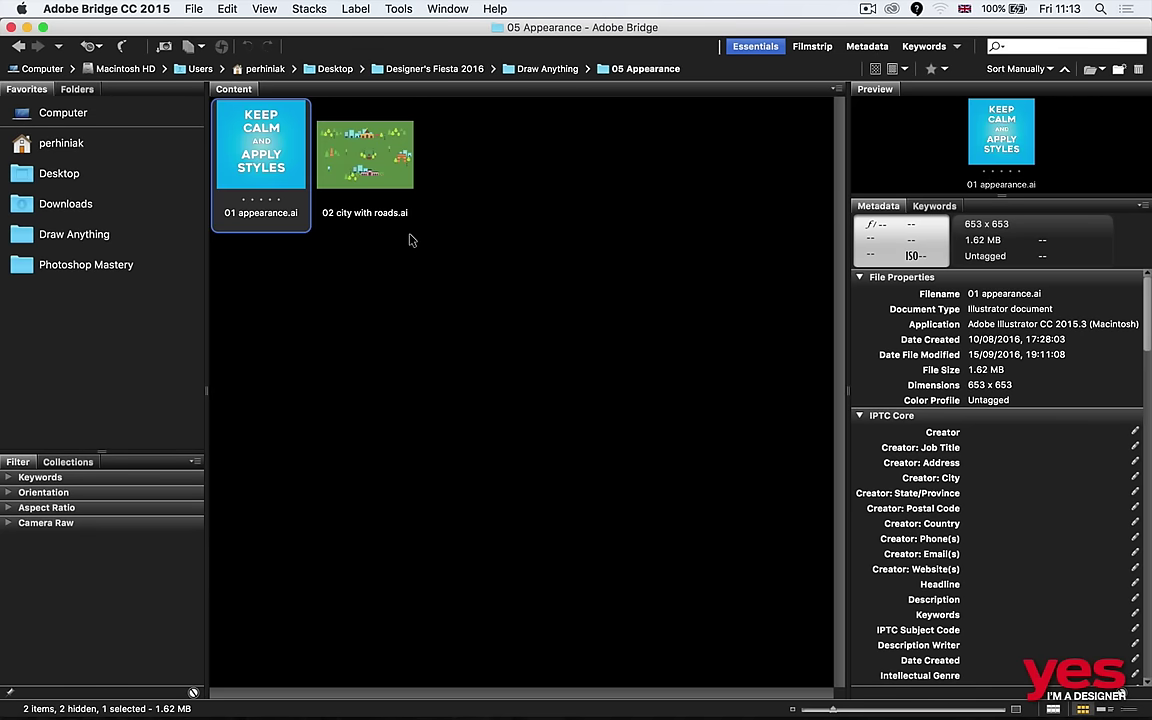
{"action": "key", "text": "super+Tab"}
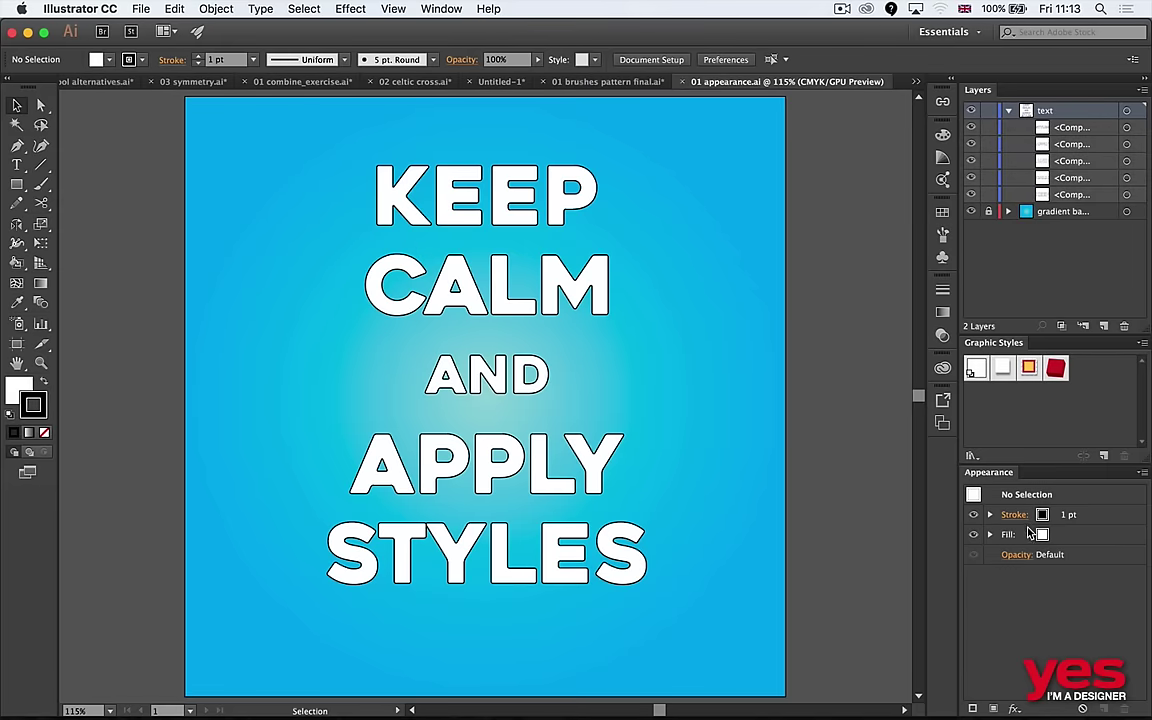
Apply the yellow-and-red graphic style with dashed outline to the word KEEP and open the Artistic Effects style library beside the text.
{"action": "left_click", "coordinate": [592, 178]}
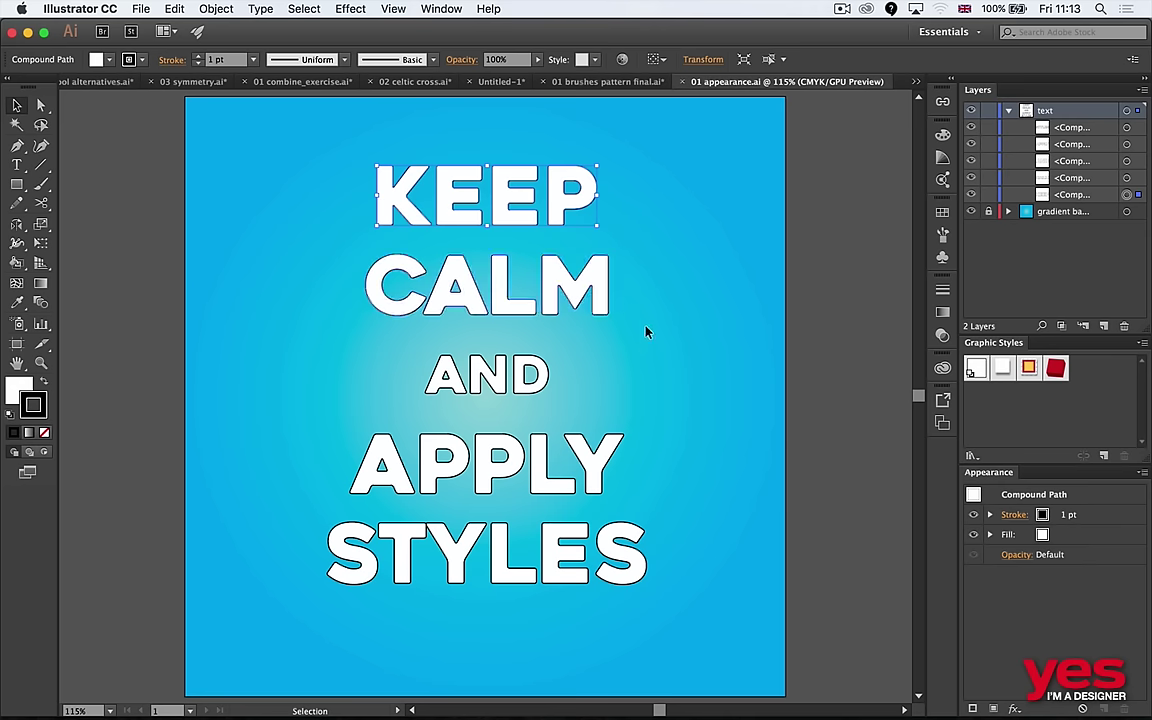
{"action": "left_click", "coordinate": [1029, 369]}
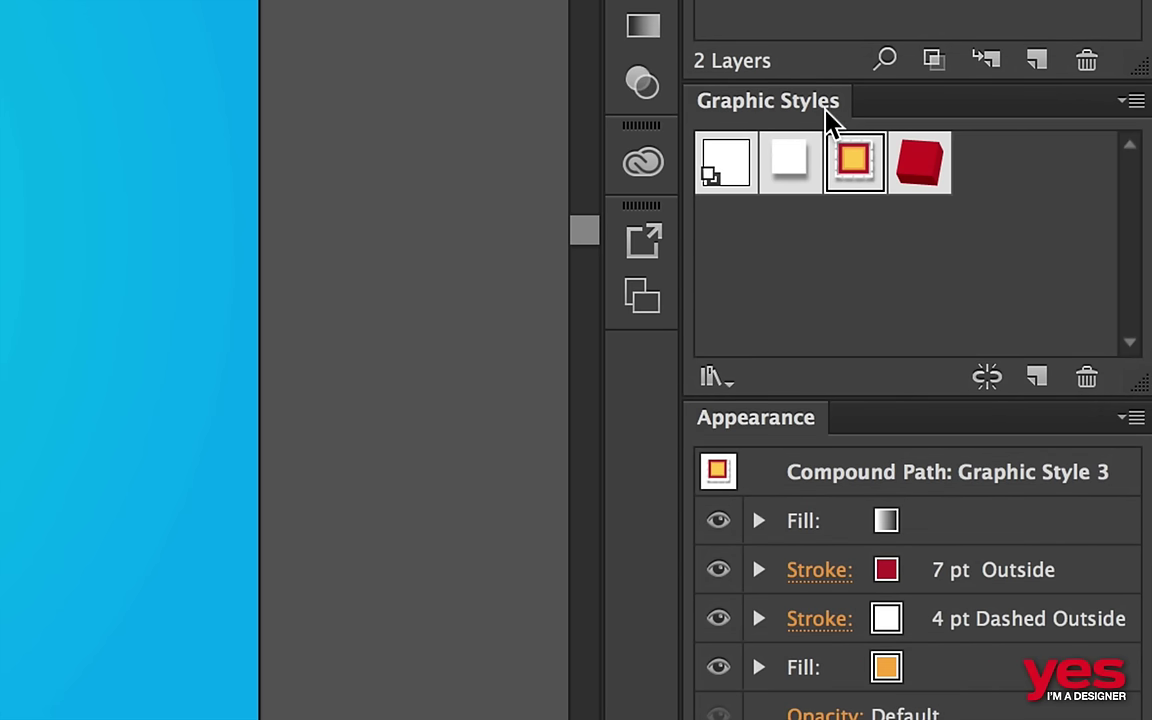
{"action": "left_click", "coordinate": [725, 377]}
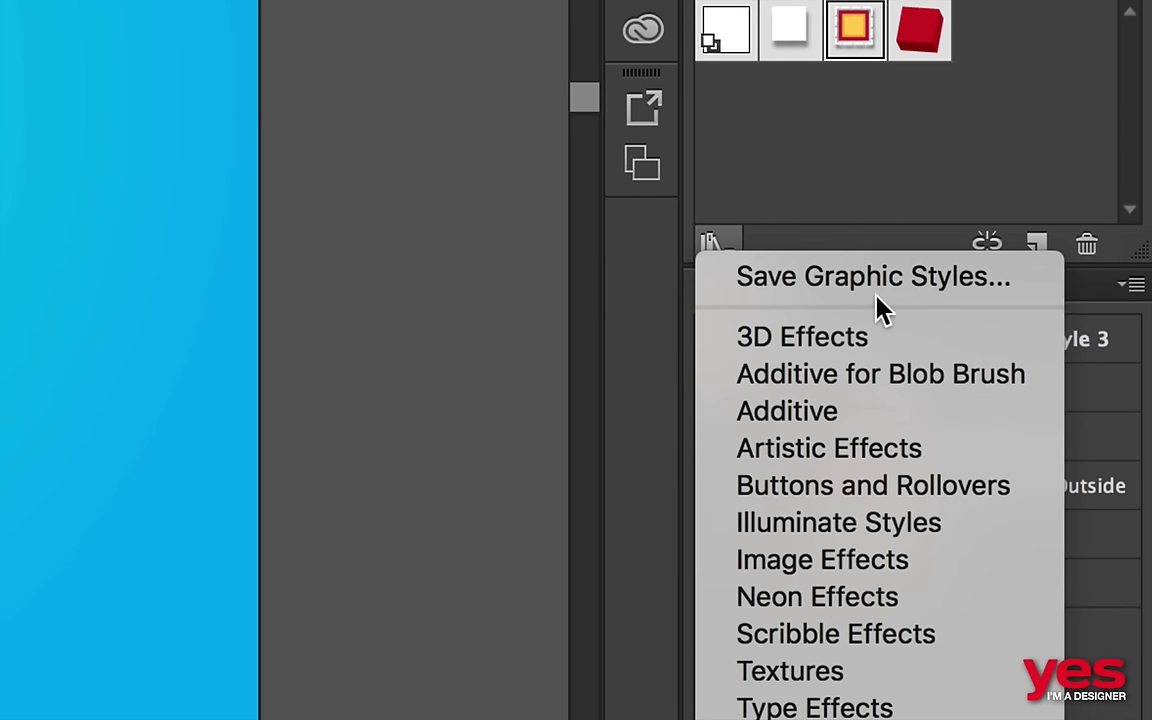
{"action": "left_click", "coordinate": [861, 449]}
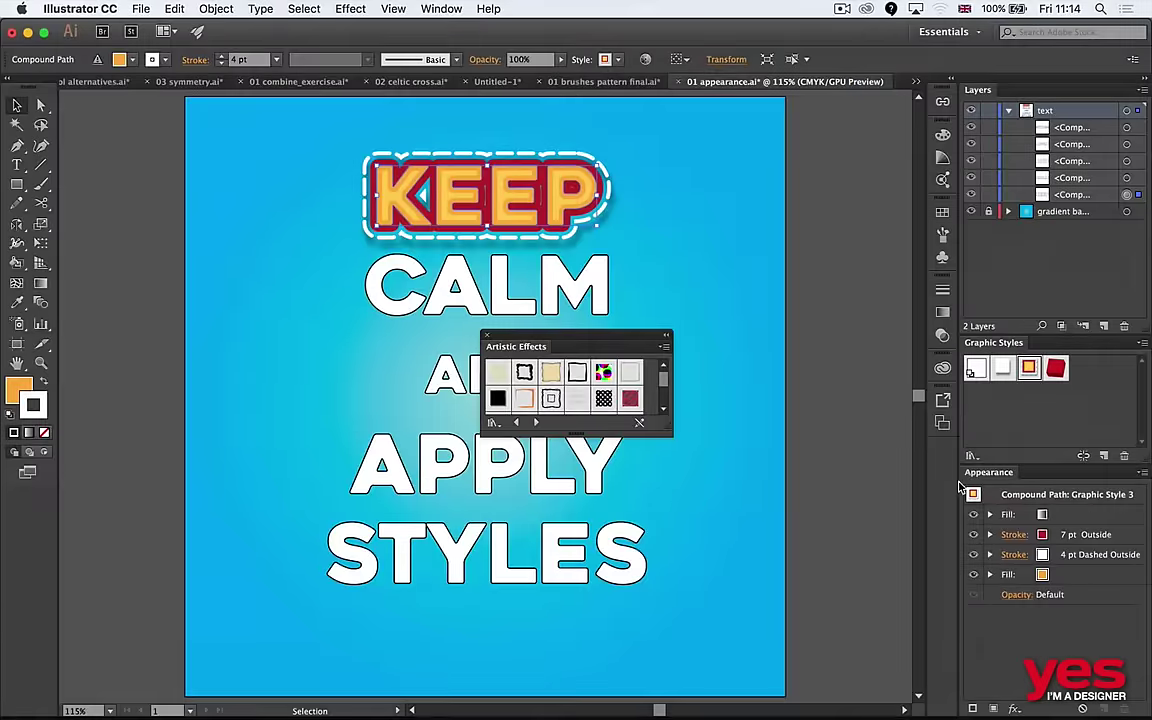
{"action": "left_click_drag", "start_coordinate": [581, 338], "coordinate": [778, 271]}
Try several Artistic Effects styles on KEEP, including Chisel, Pencil and Charcoal, and return it to the yellow-and-red dashed style.
{"action": "left_click", "coordinate": [800, 304]}
{"action": "left_click", "coordinate": [774, 304]}
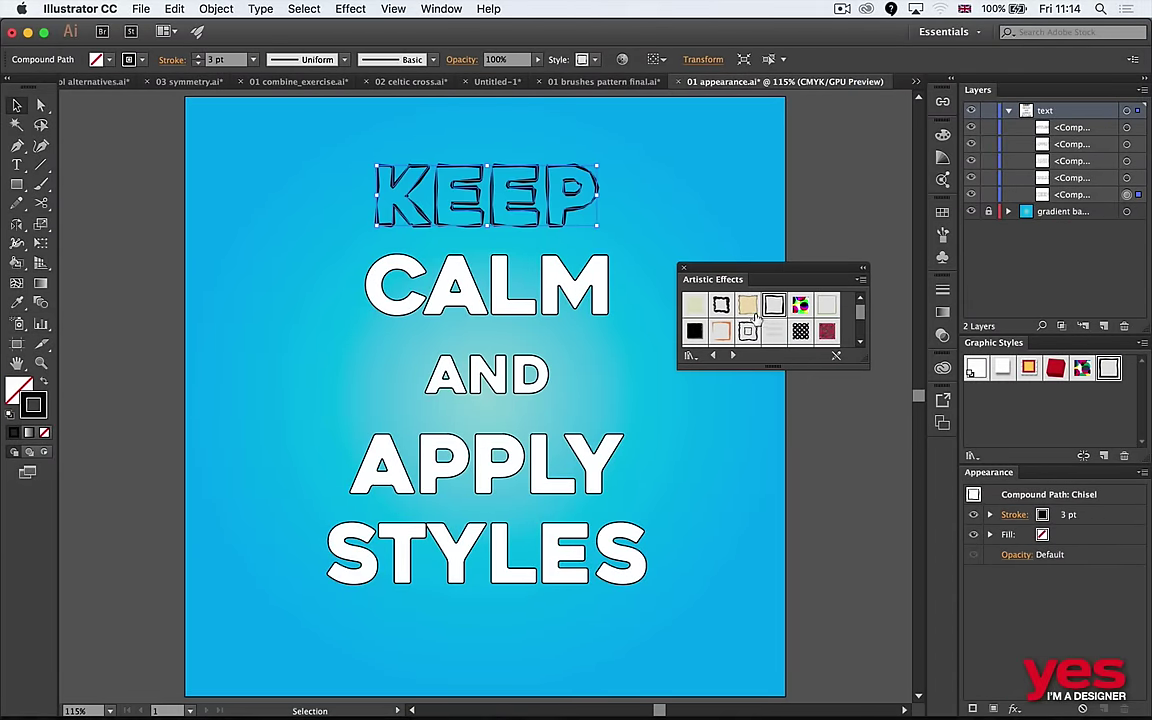
{"action": "left_click", "coordinate": [748, 304]}
{"action": "left_click", "coordinate": [748, 331]}
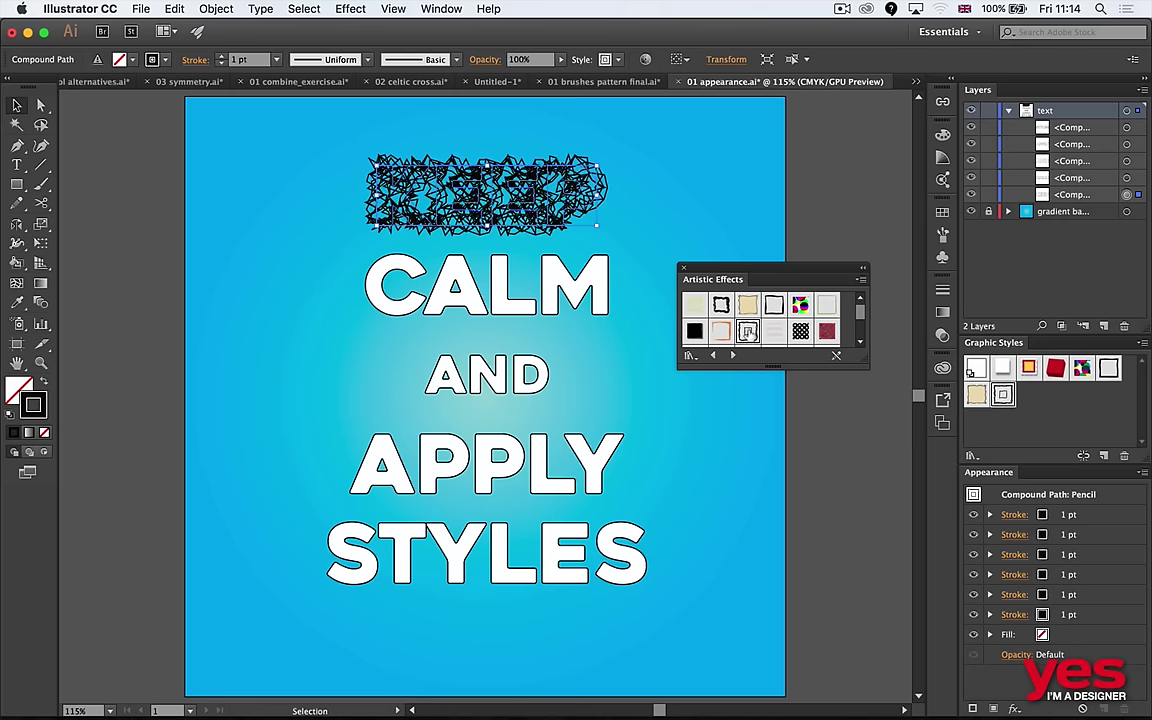
{"action": "left_click", "coordinate": [722, 331]}
{"action": "left_click", "coordinate": [721, 304]}
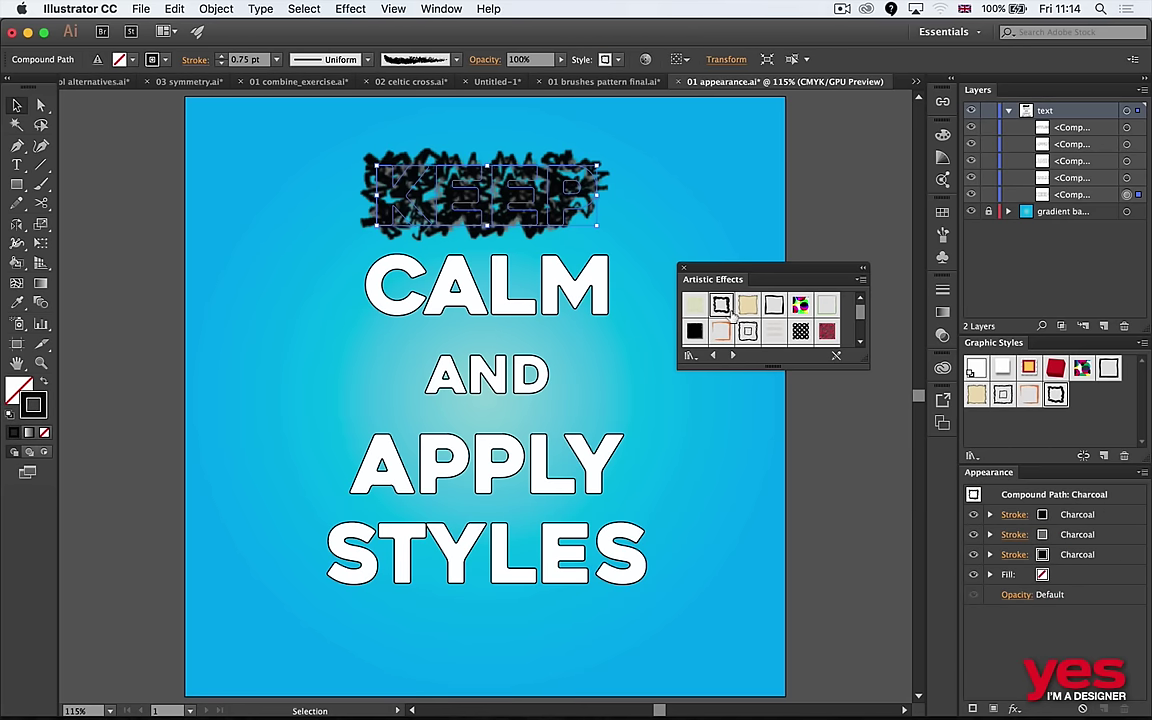
{"action": "left_click", "coordinate": [800, 331]}
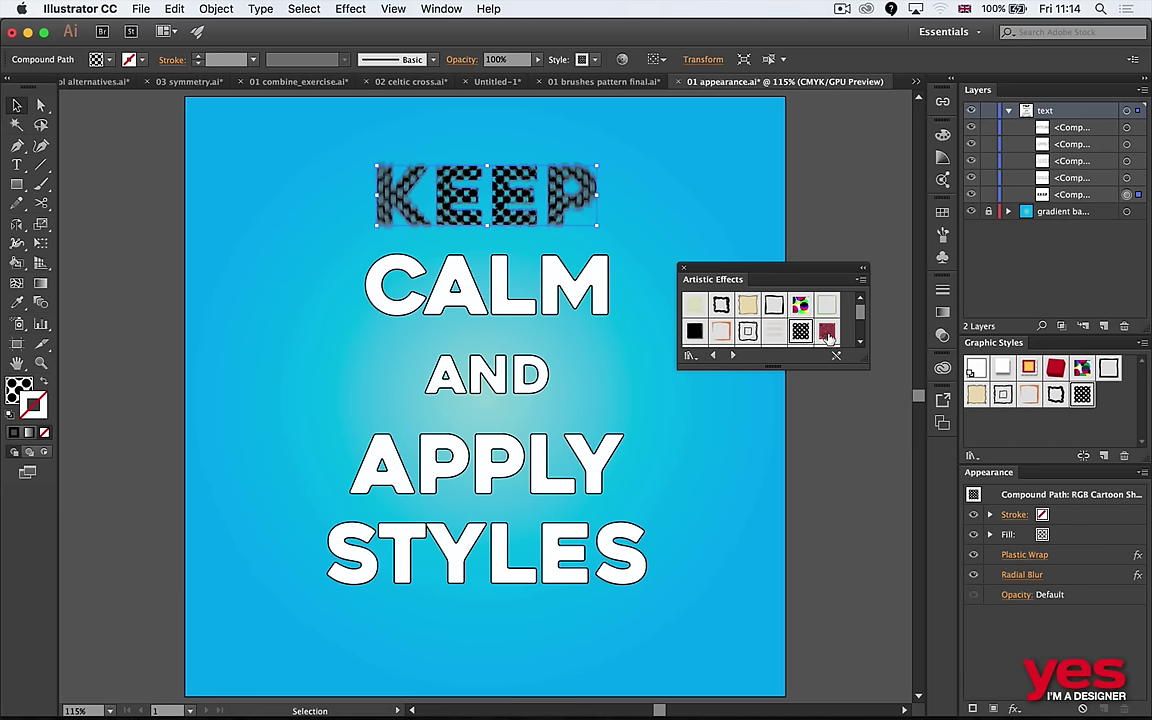
{"action": "left_click", "coordinate": [826, 331]}
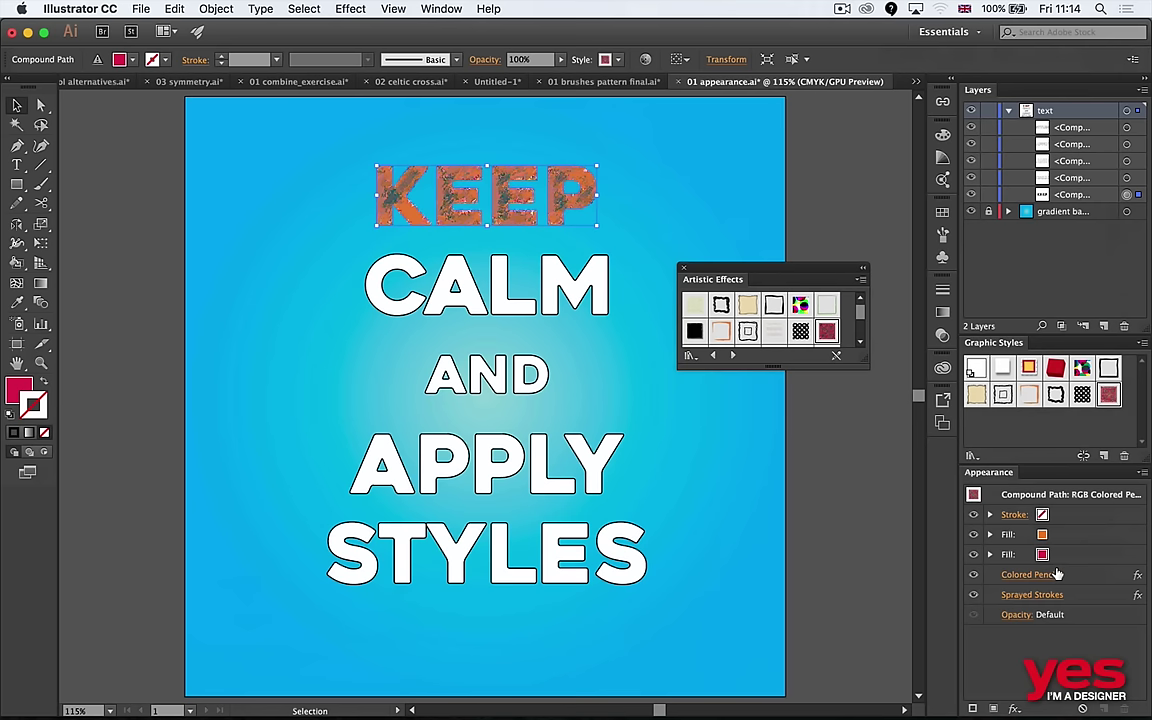
{"action": "left_click", "coordinate": [1028, 367]}
Apply the white drop-shadow graphic style to the word CALM and the red 3D style to the word AND.
{"action": "left_click", "coordinate": [507, 278]}
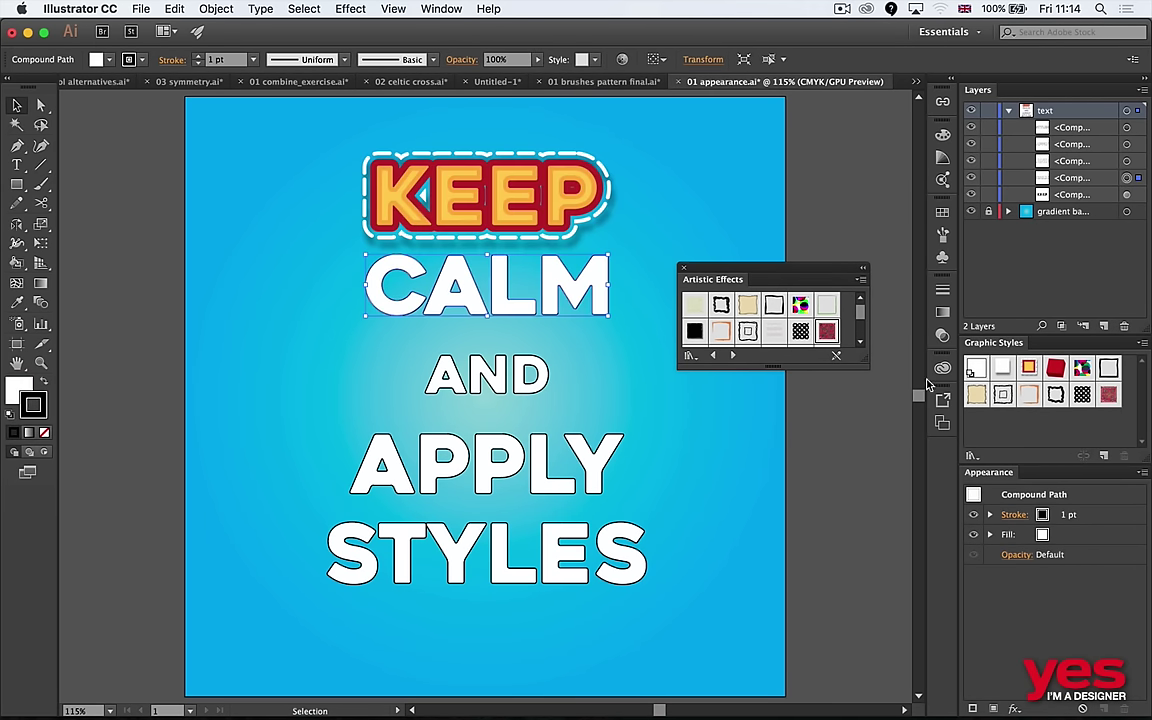
{"action": "left_click", "coordinate": [1001, 369]}
{"action": "left_click", "coordinate": [500, 375]}
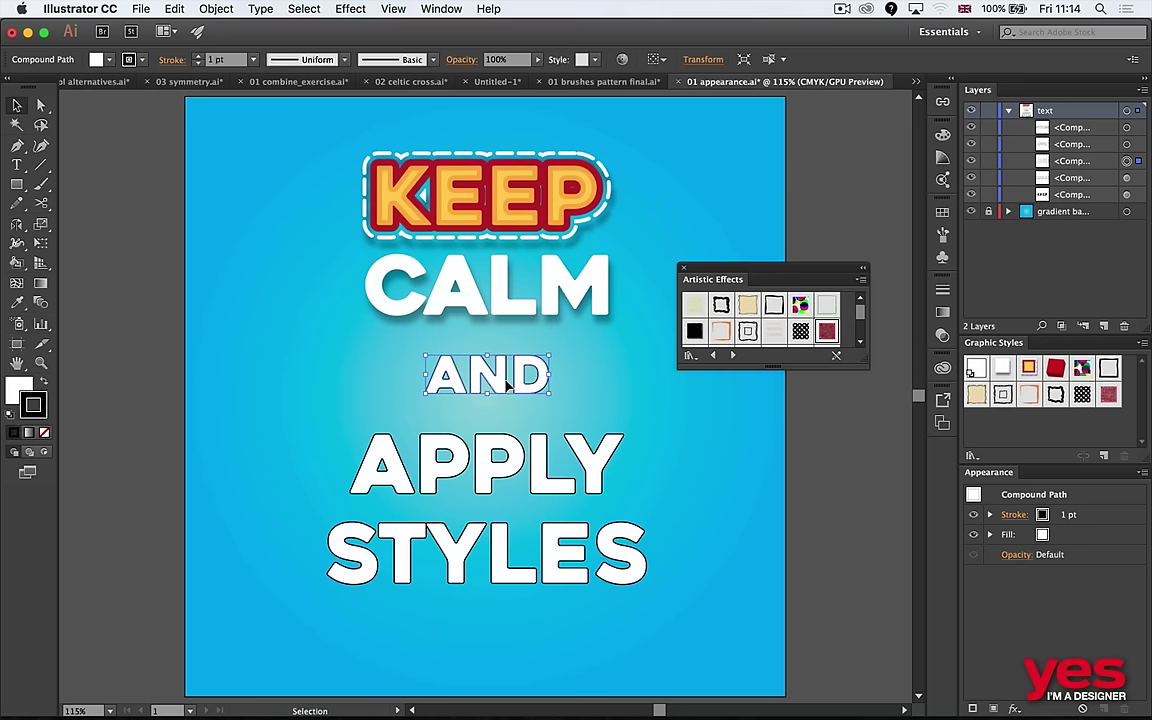
{"action": "left_click", "coordinate": [1055, 367]}
Apply the yellow-and-red dashed-outline style to APPLY and the white drop-shadow style to STYLES, then deselect the text.
{"action": "left_click", "coordinate": [504, 436]}
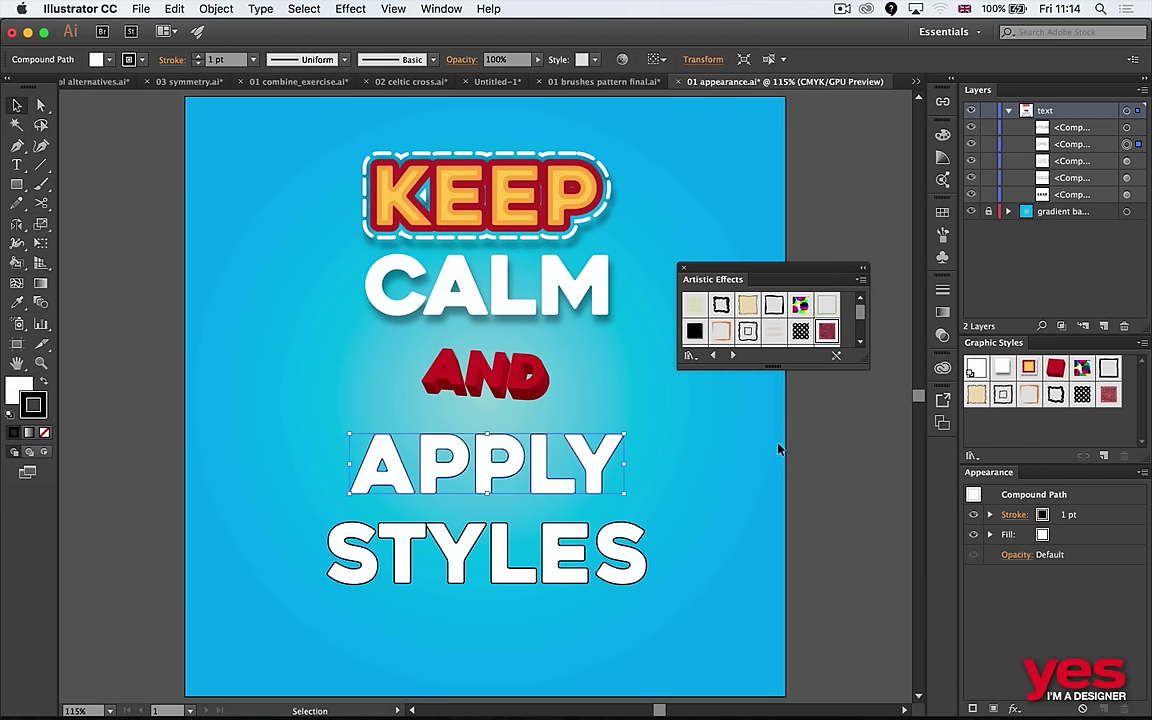
{"action": "left_click", "coordinate": [1028, 367]}
{"action": "left_click", "coordinate": [538, 532]}
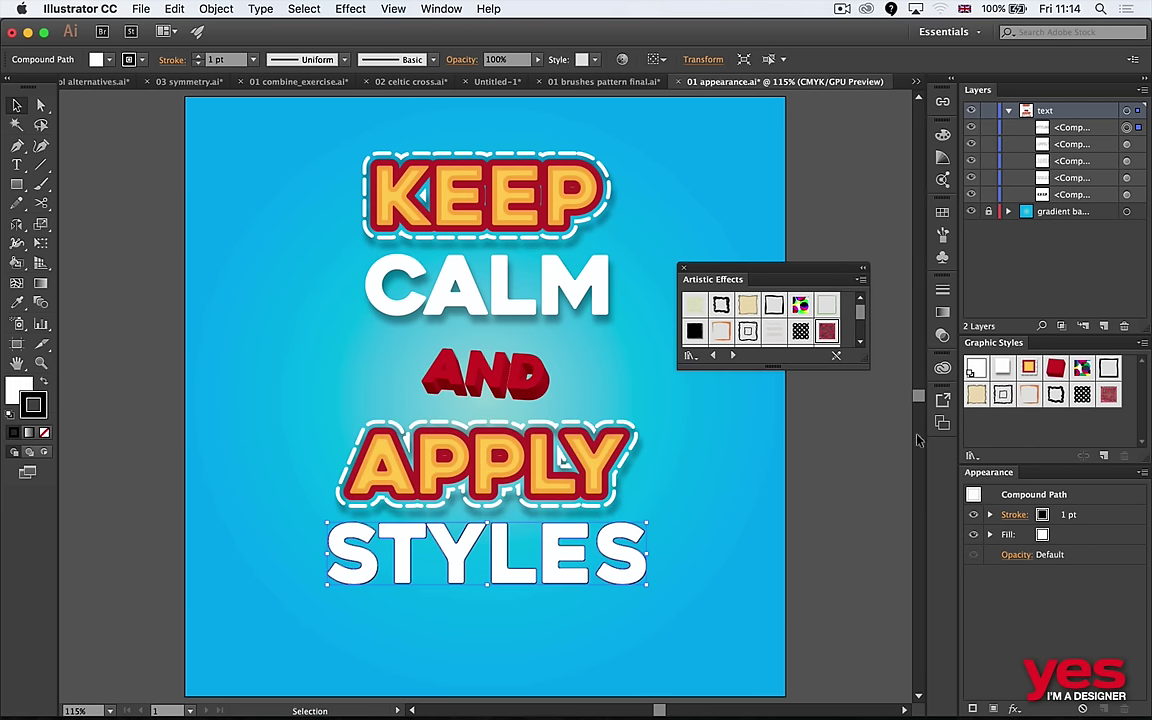
{"action": "left_click", "coordinate": [996, 374]}
{"action": "left_click", "coordinate": [771, 475]}
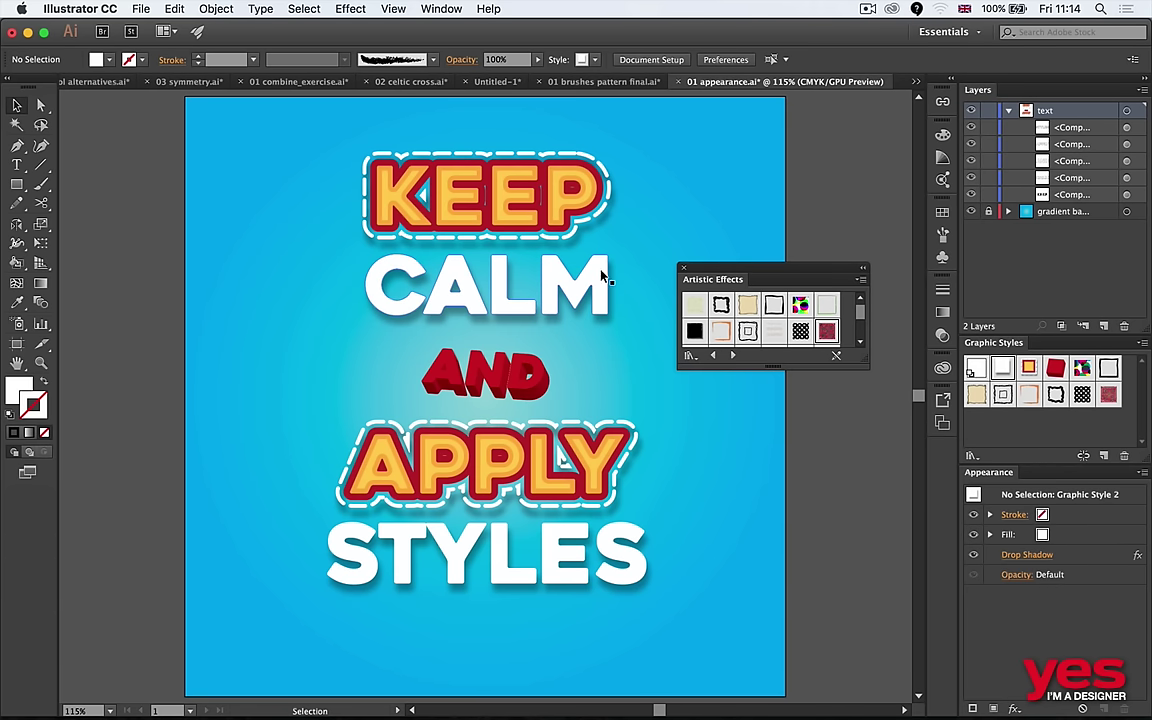
Switch to Adobe Bridge, open 02 city with roads.ai in Illustrator and close the Artistic Effects library.
{"action": "key", "text": "super+Tab"}
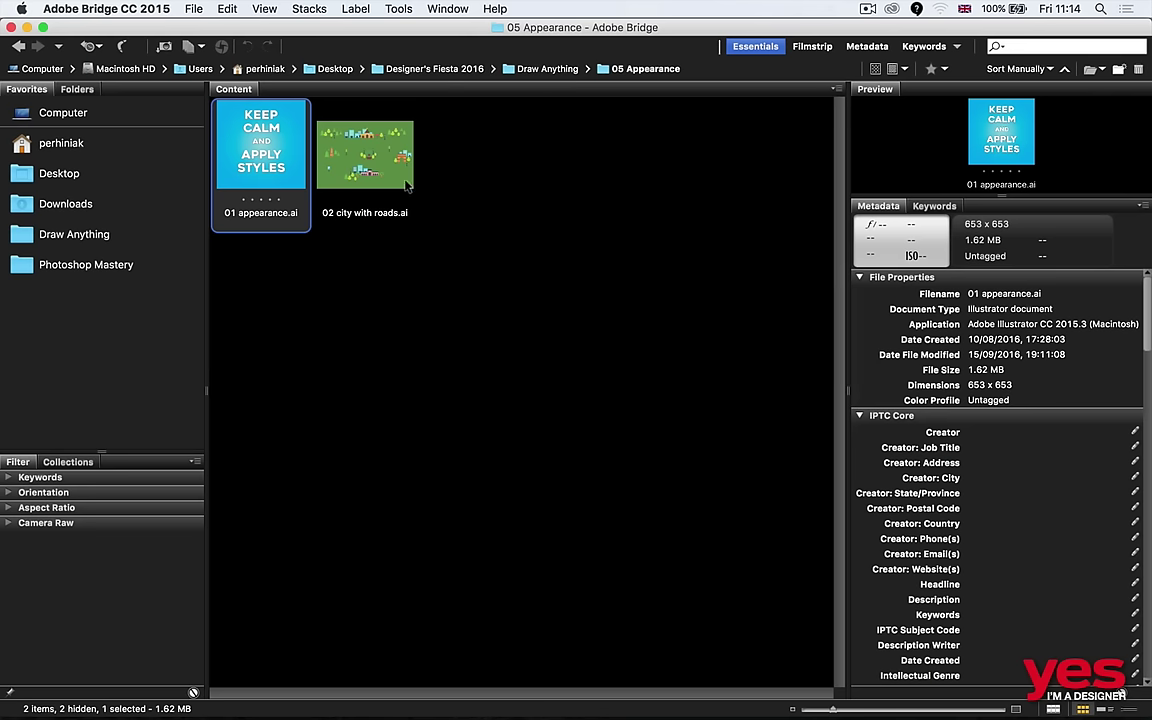
{"action": "left_click", "coordinate": [318, 125]}
{"action": "key", "text": "super+Tab"}
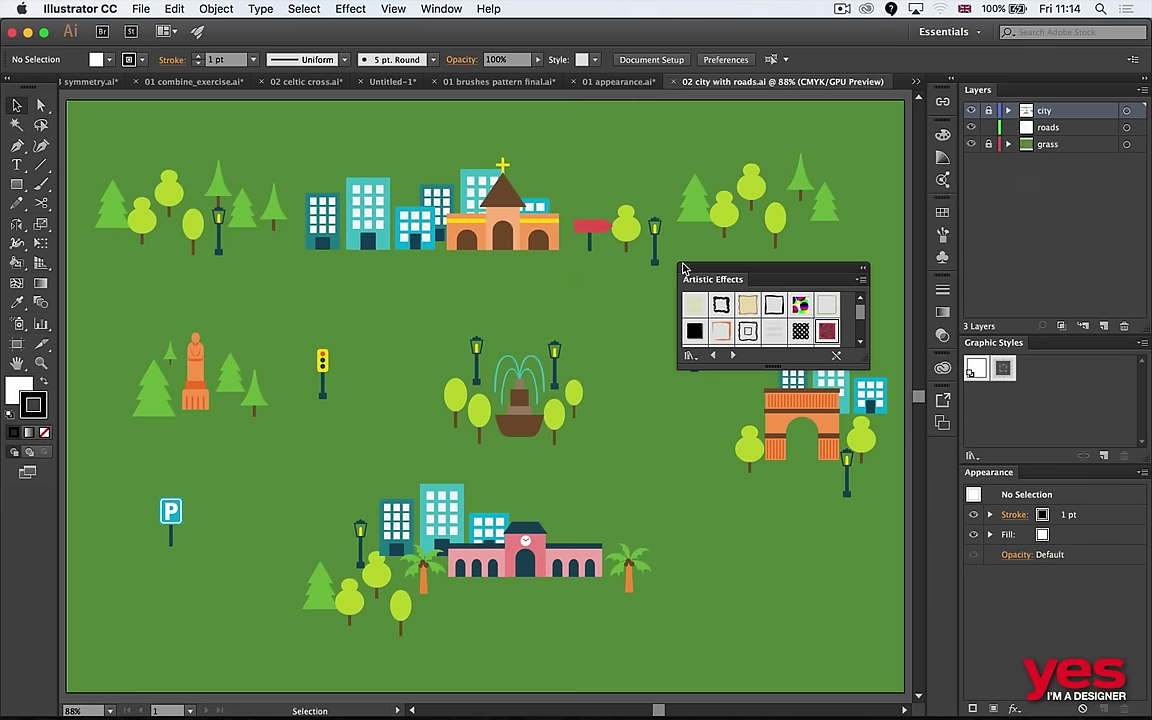
{"action": "left_click", "coordinate": [615, 243]}
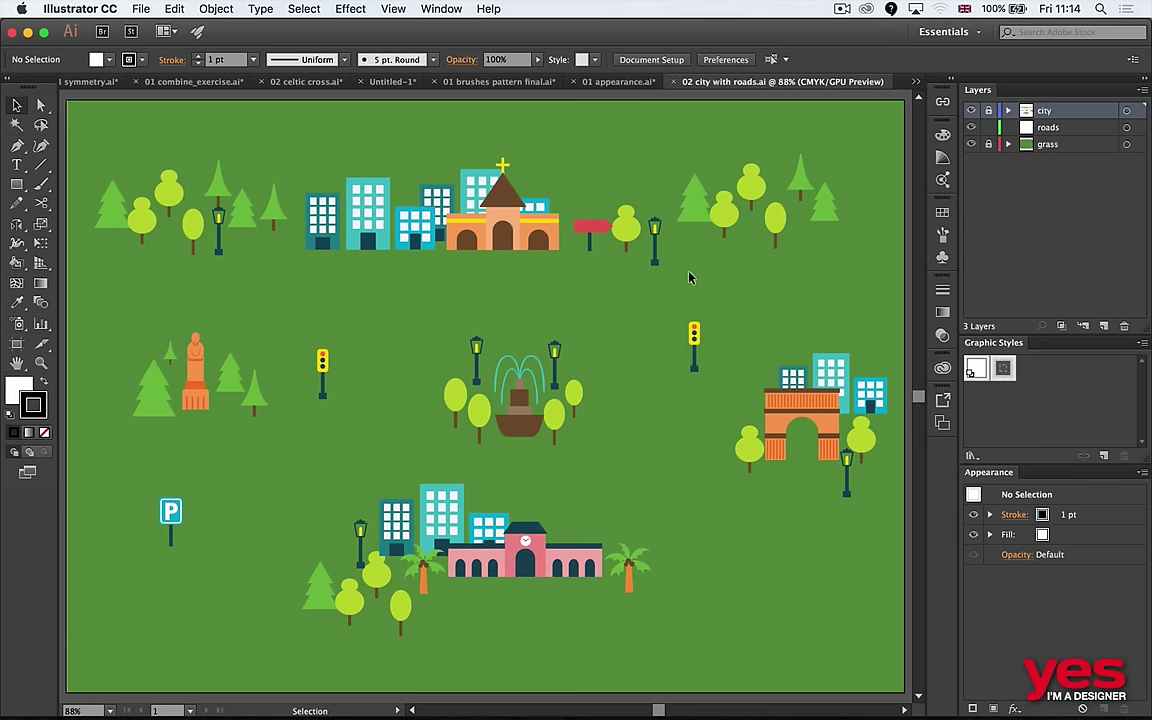
Draw a wavy Pencil path on the roads layer from the artboard's left edge to the lamp beside the fountain.
{"action": "key", "text": "n"}
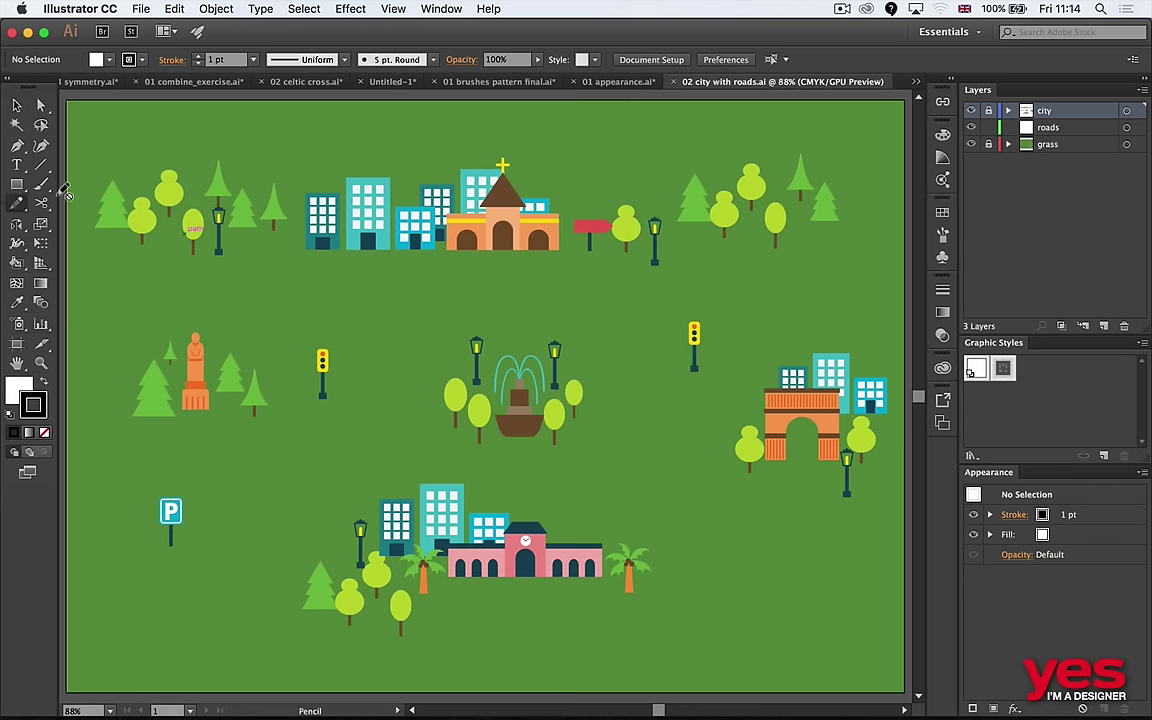
{"action": "left_click", "coordinate": [1048, 127]}
{"action": "mouse_move", "coordinate": [82, 299]}
{"action": "left_mouse_down"}
{"action": "mouse_move", "coordinate": [214, 279]}
{"action": "mouse_move", "coordinate": [475, 338]}
{"action": "left_mouse_up"}
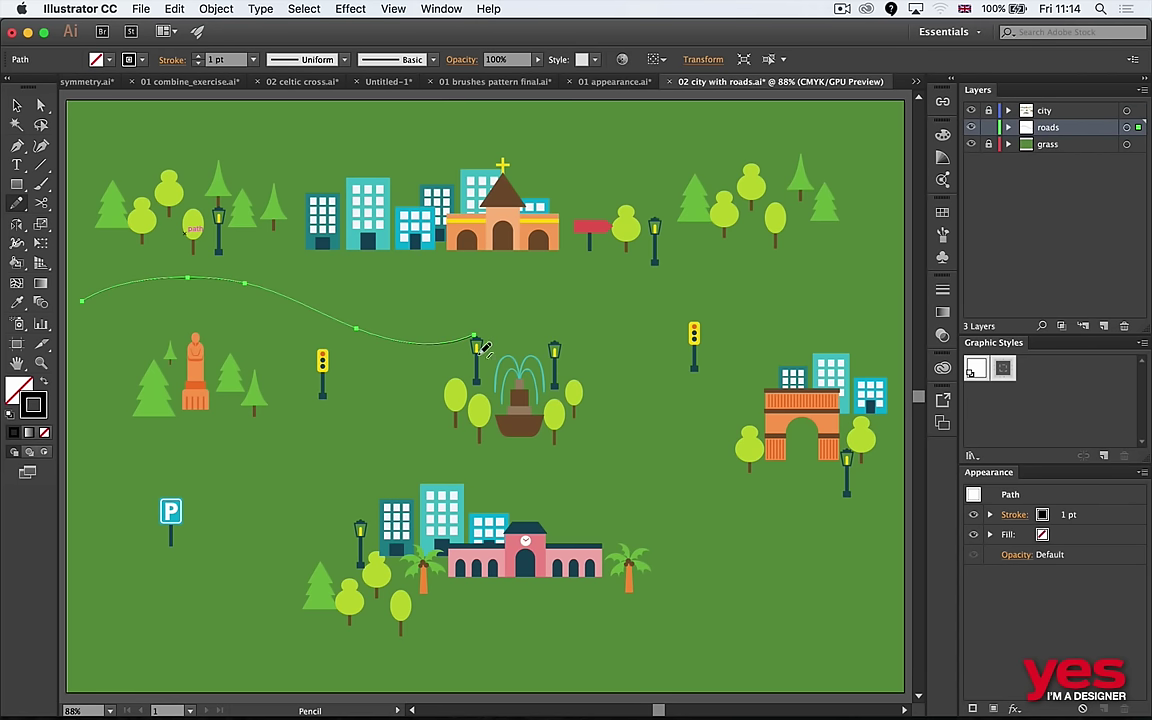
Increase the wavy path's stroke weight to 11 pt.
{"action": "left_click", "coordinate": [198, 55]}
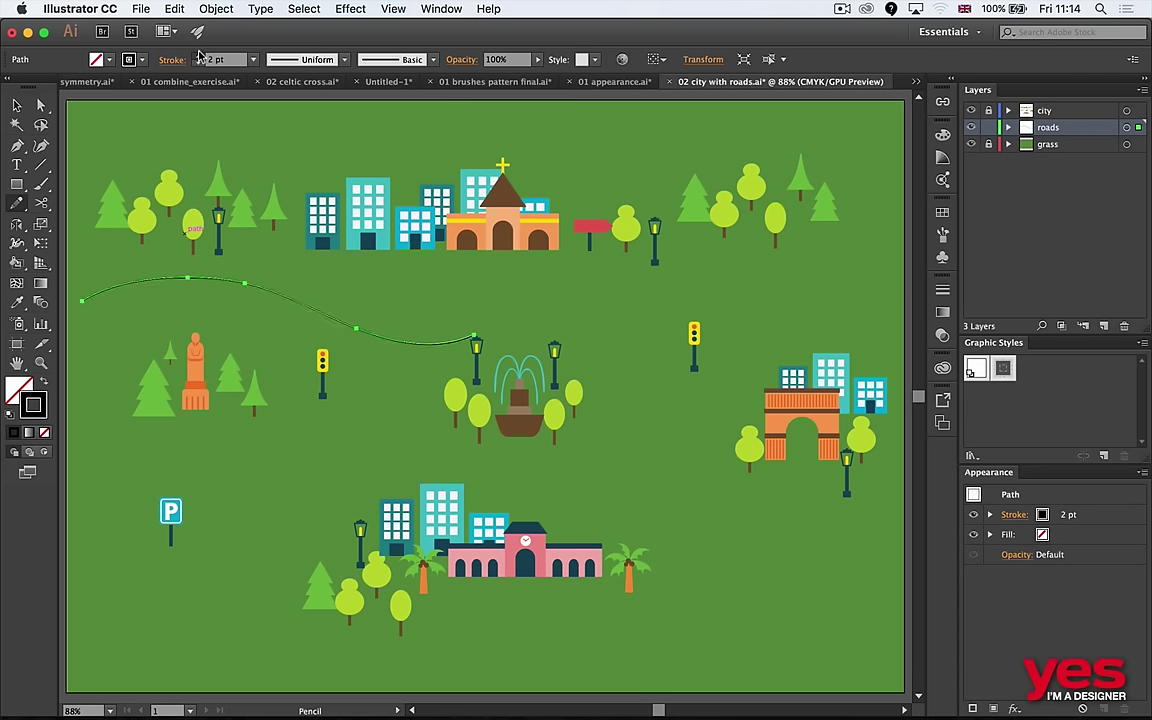
{"action": "left_click", "coordinate": [198, 55]}
{"action": "left_click", "coordinate": [198, 55]}
{"action": "left_click", "coordinate": [199, 55]}
{"action": "left_click", "coordinate": [198, 55]}
{"action": "left_click", "coordinate": [198, 55]}
{"action": "left_click", "coordinate": [198, 55]}
{"action": "left_click", "coordinate": [198, 55]}
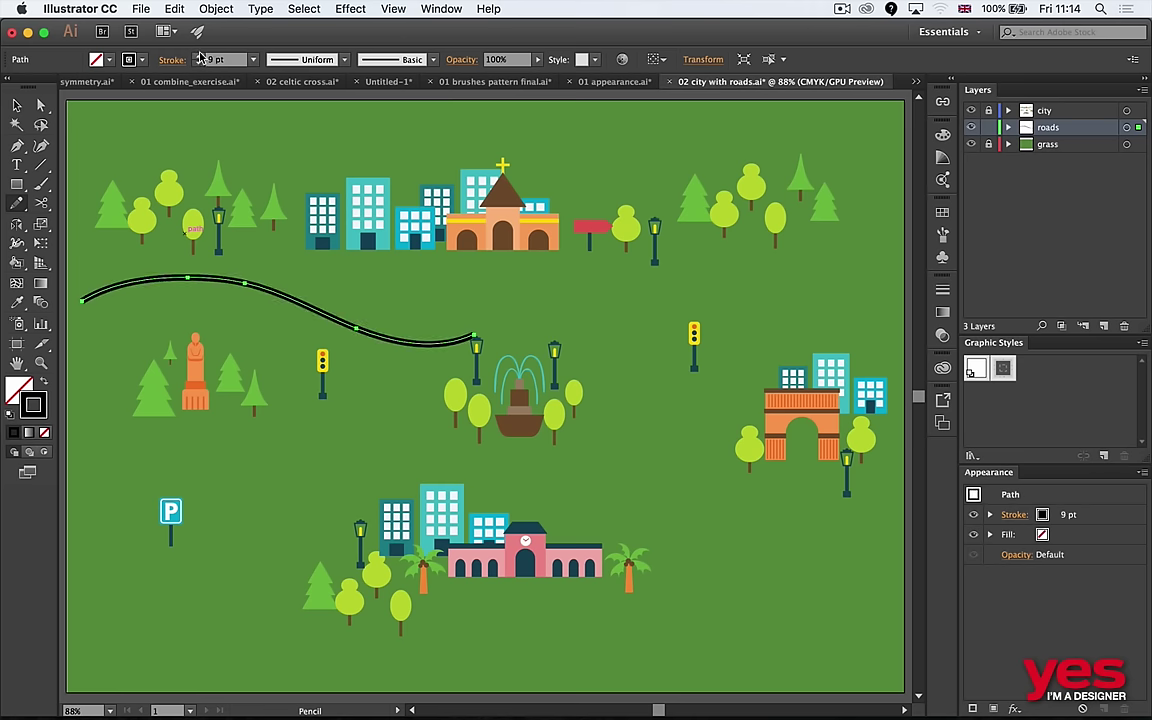
{"action": "left_click", "coordinate": [198, 55]}
{"action": "left_click", "coordinate": [198, 55]}
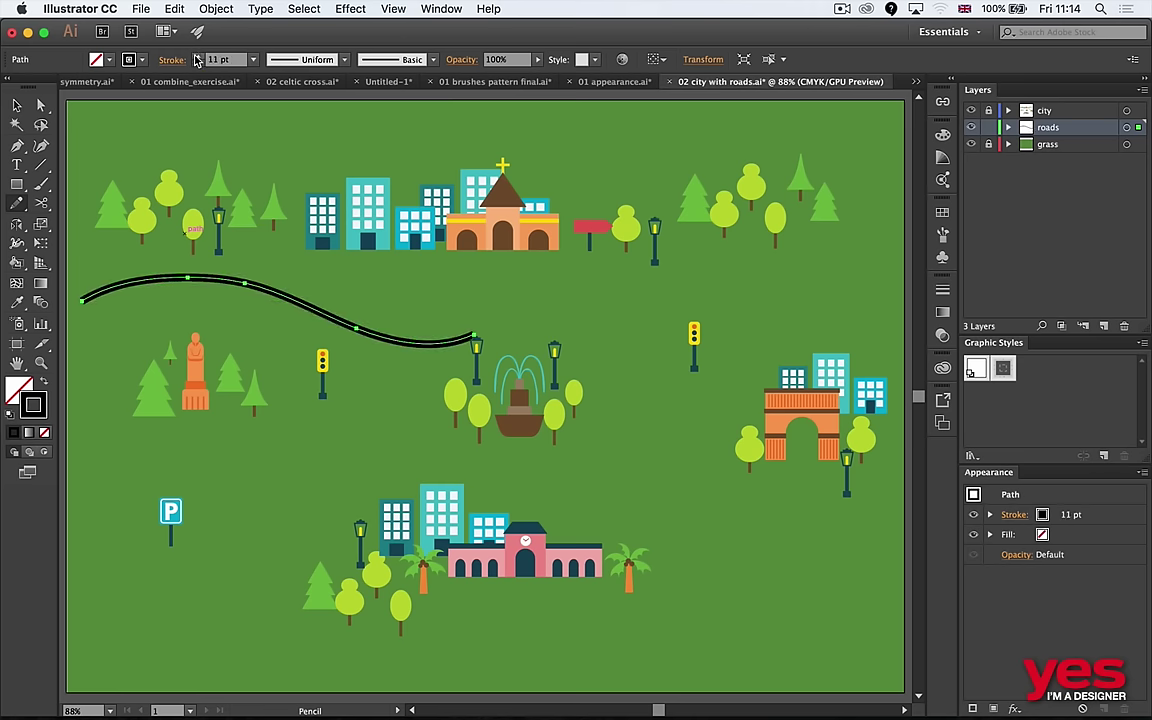
Apply the road graphic style to the path and extend it with the Pencil, curving around the fountain down its right side.
{"action": "left_click", "coordinate": [1003, 368]}
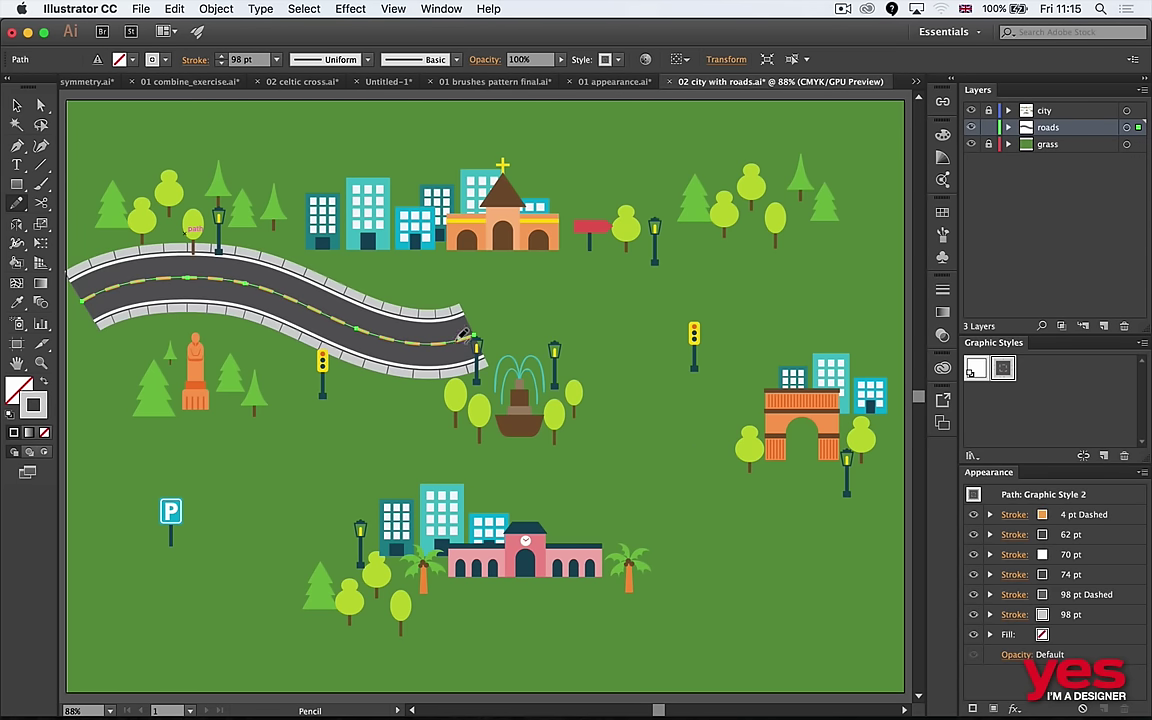
{"action": "left_click_drag", "start_coordinate": [478, 342], "coordinate": [580, 262]}
{"action": "mouse_move", "coordinate": [699, 300]}
{"action": "left_mouse_down"}
{"action": "mouse_move", "coordinate": [520, 310]}
{"action": "mouse_move", "coordinate": [800, 272]}
{"action": "left_mouse_up"}
{"action": "left_click_drag", "start_coordinate": [647, 265], "coordinate": [900, 266]}
{"action": "left_click_drag", "start_coordinate": [530, 272], "coordinate": [668, 432]}
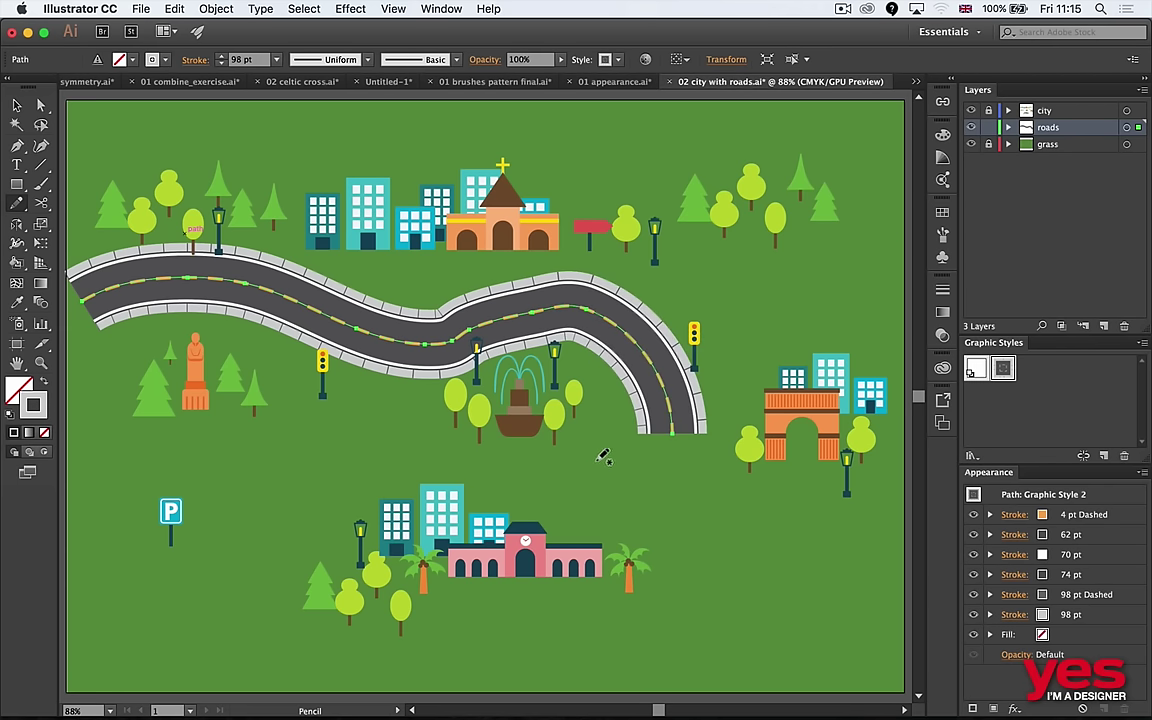
Redraw the middle of the road above the fountain with Pencil strokes to smooth out its dip and uneven bends.
{"action": "mouse_move", "coordinate": [522, 277]}
{"action": "left_mouse_down"}
{"action": "mouse_move", "coordinate": [401, 335]}
{"action": "mouse_move", "coordinate": [515, 300]}
{"action": "left_mouse_up"}
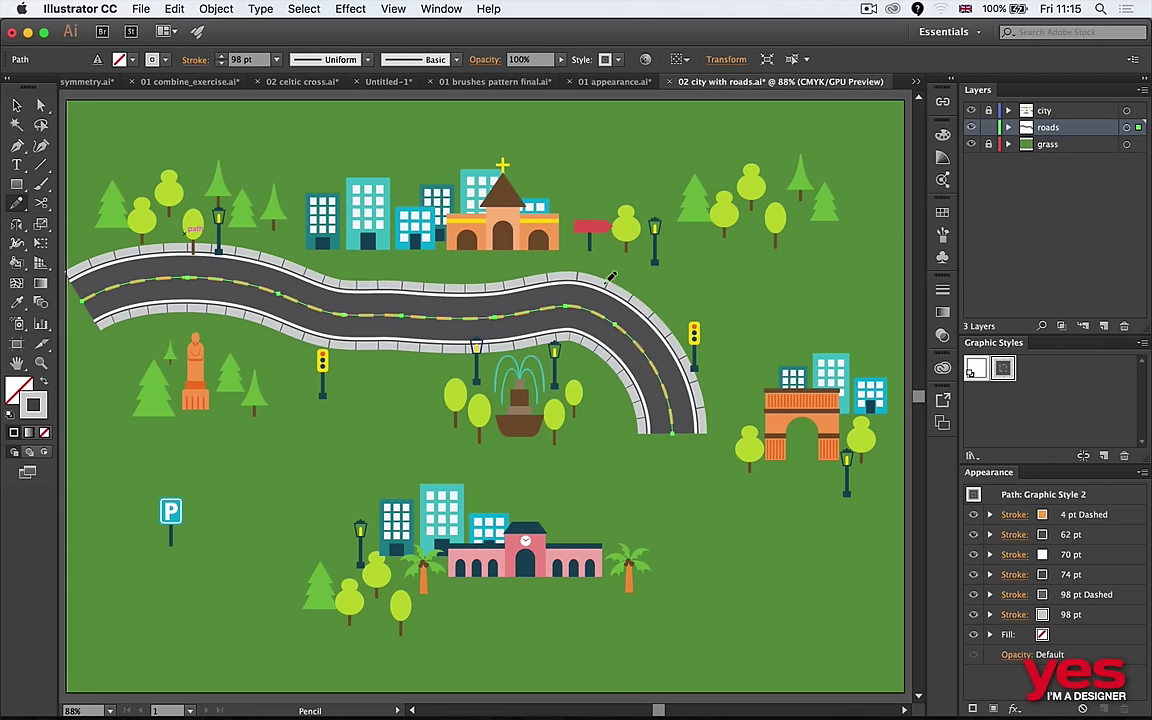
{"action": "mouse_move", "coordinate": [318, 269]}
{"action": "left_mouse_down"}
{"action": "mouse_move", "coordinate": [550, 250]}
{"action": "mouse_move", "coordinate": [481, 297]}
{"action": "mouse_move", "coordinate": [375, 266]}
{"action": "mouse_move", "coordinate": [340, 280]}
{"action": "left_mouse_up"}
{"action": "mouse_move", "coordinate": [457, 275]}
{"action": "left_mouse_down"}
{"action": "mouse_move", "coordinate": [427, 308]}
{"action": "mouse_move", "coordinate": [340, 300]}
{"action": "mouse_move", "coordinate": [490, 282]}
{"action": "left_mouse_up"}
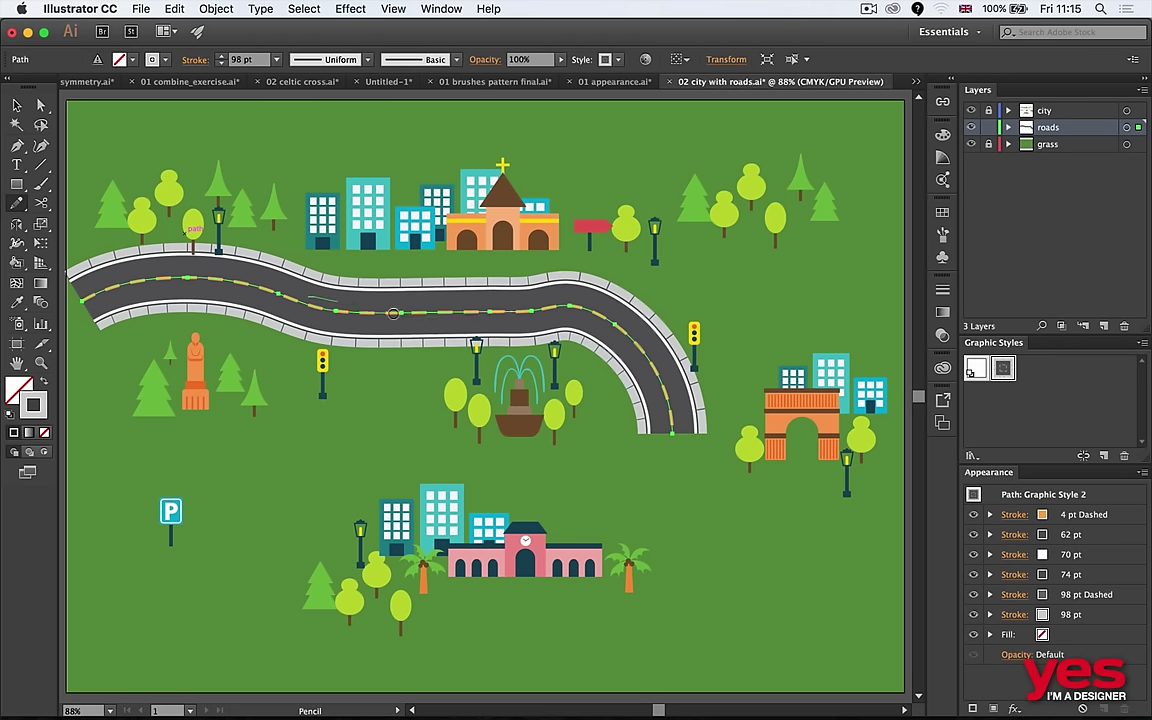
{"action": "left_click_drag", "start_coordinate": [345, 290], "coordinate": [260, 300]}
{"action": "left_click_drag", "start_coordinate": [440, 300], "coordinate": [505, 310]}
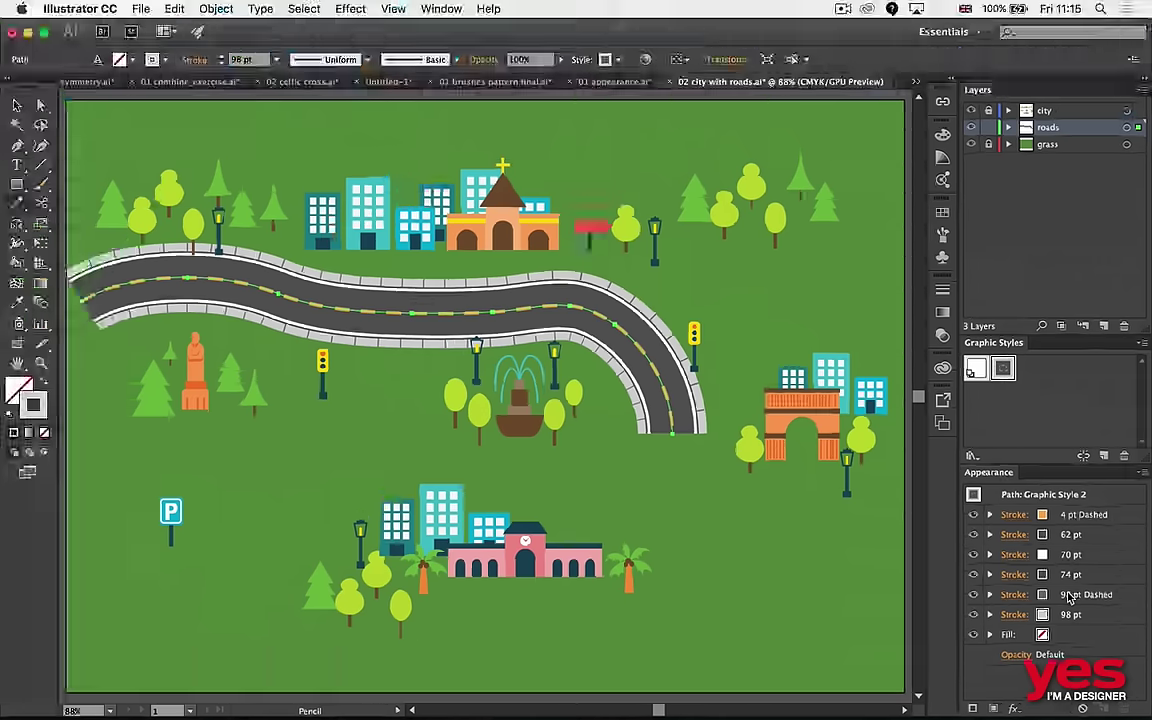
Move the whole road slightly left so its open end runs past the artboard's left edge.
{"action": "key", "text": "v"}
{"action": "left_click", "coordinate": [820, 323]}
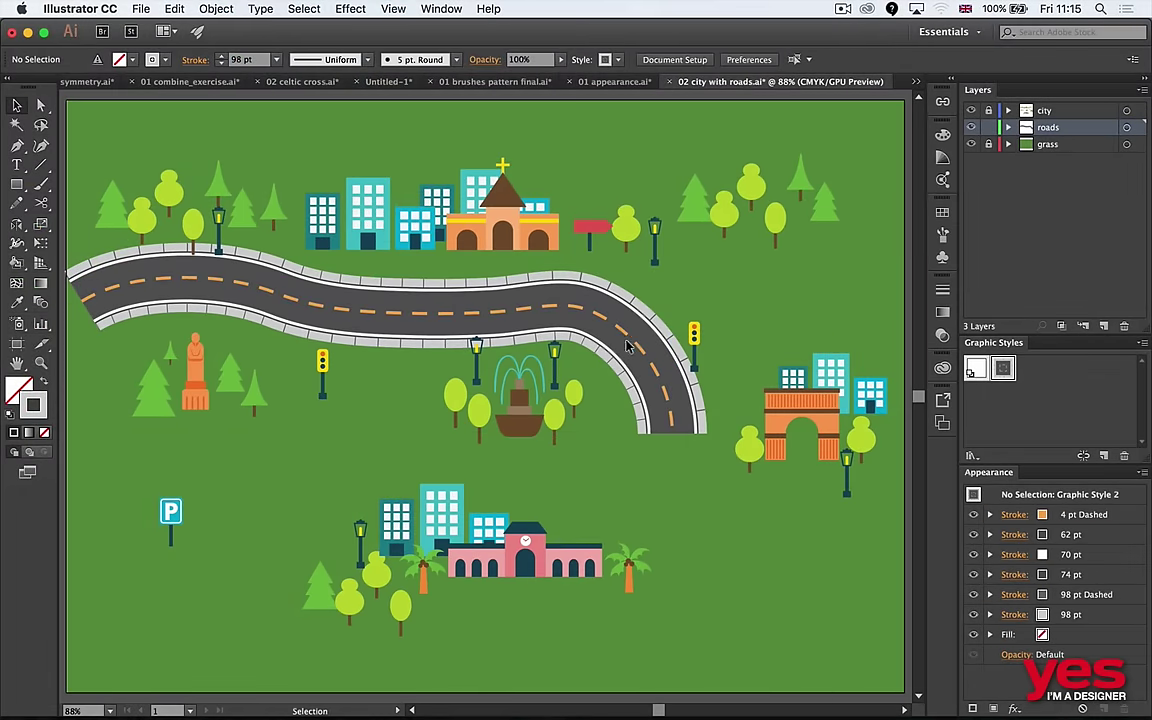
{"action": "left_click_drag", "start_coordinate": [594, 321], "coordinate": [580, 314]}
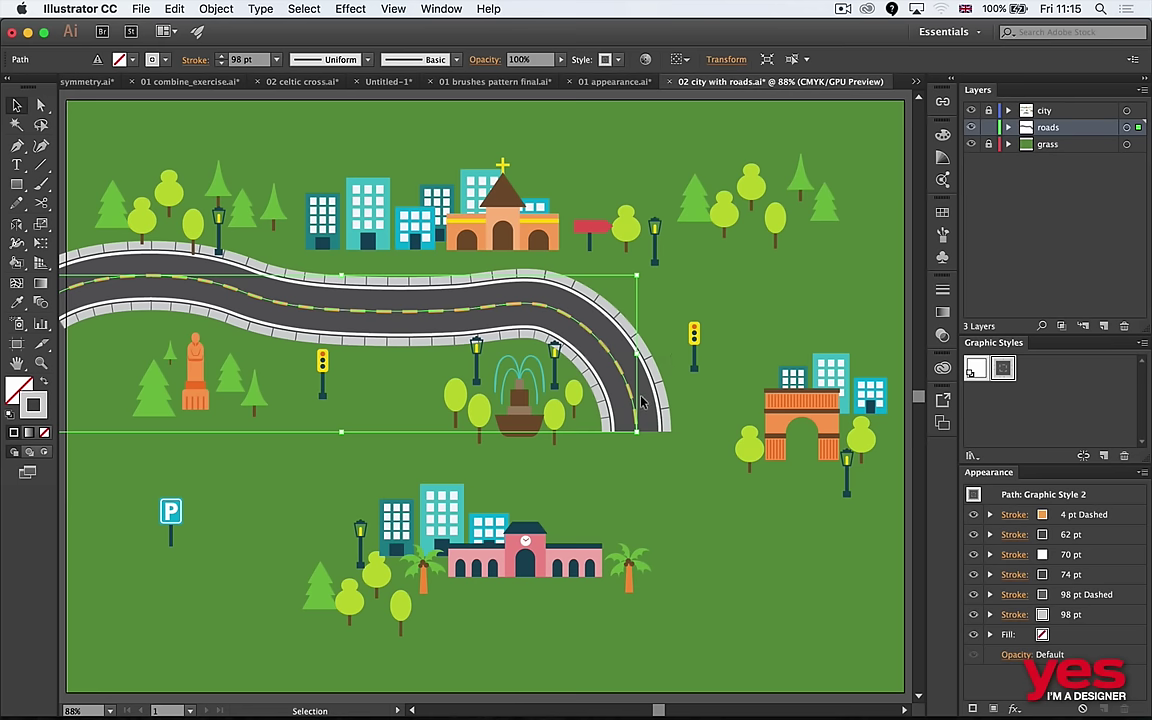
{"action": "key", "text": "a"}
Switch to Adobe Bridge, go up to the Draw Anything folder and open 06 Full Illustrations.
{"action": "key", "text": "super+Tab"}
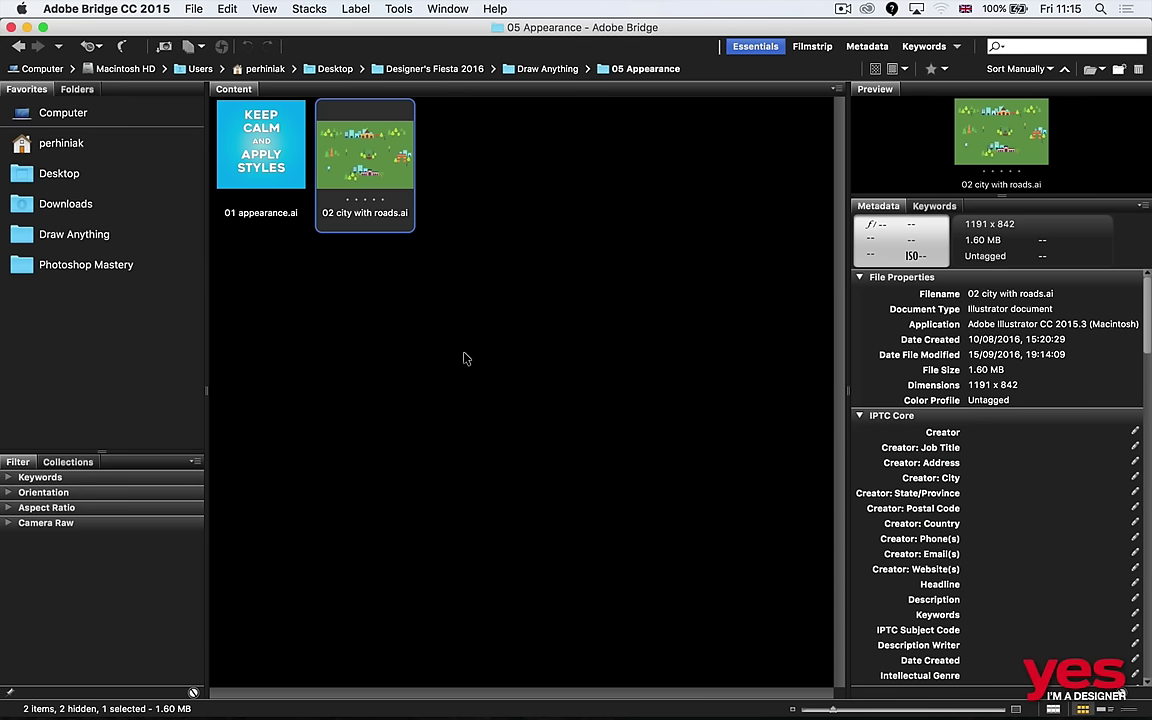
{"action": "key", "text": "super+Up"}
{"action": "key", "text": "Right"}
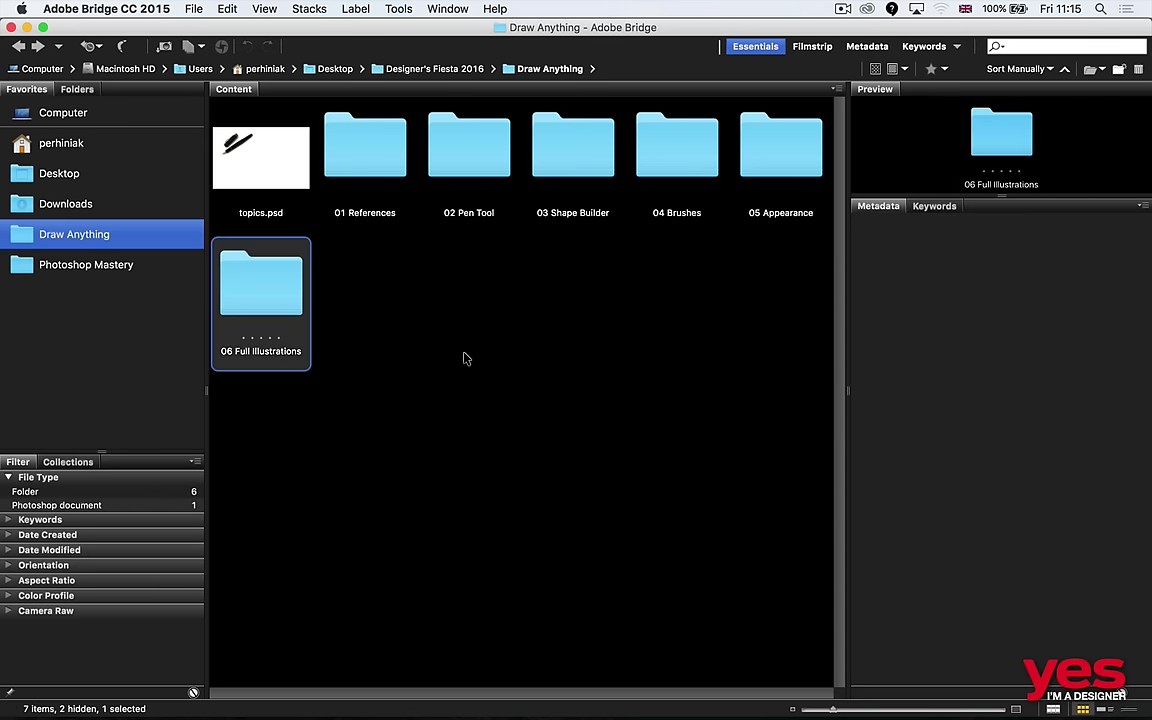
{"action": "key", "text": "super+Down"}
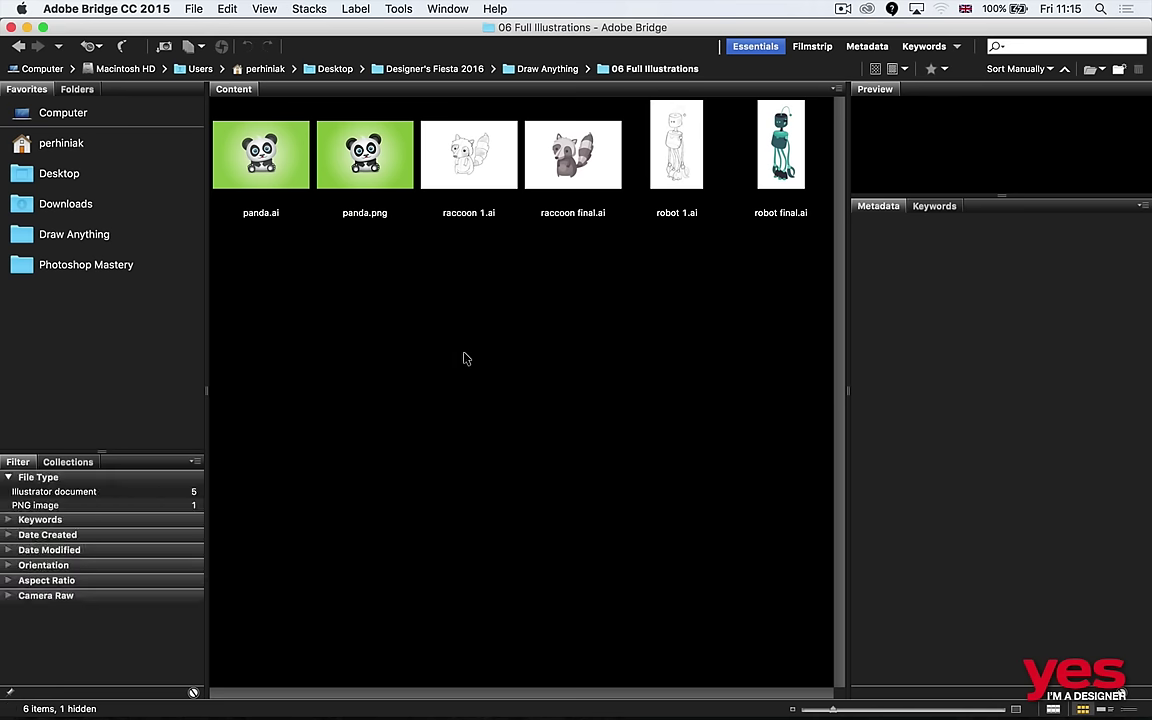
Preview panda.png full screen, zoom in to examine the illustration and close the preview.
{"action": "key", "text": "Right"}
{"action": "key", "text": "Right"}
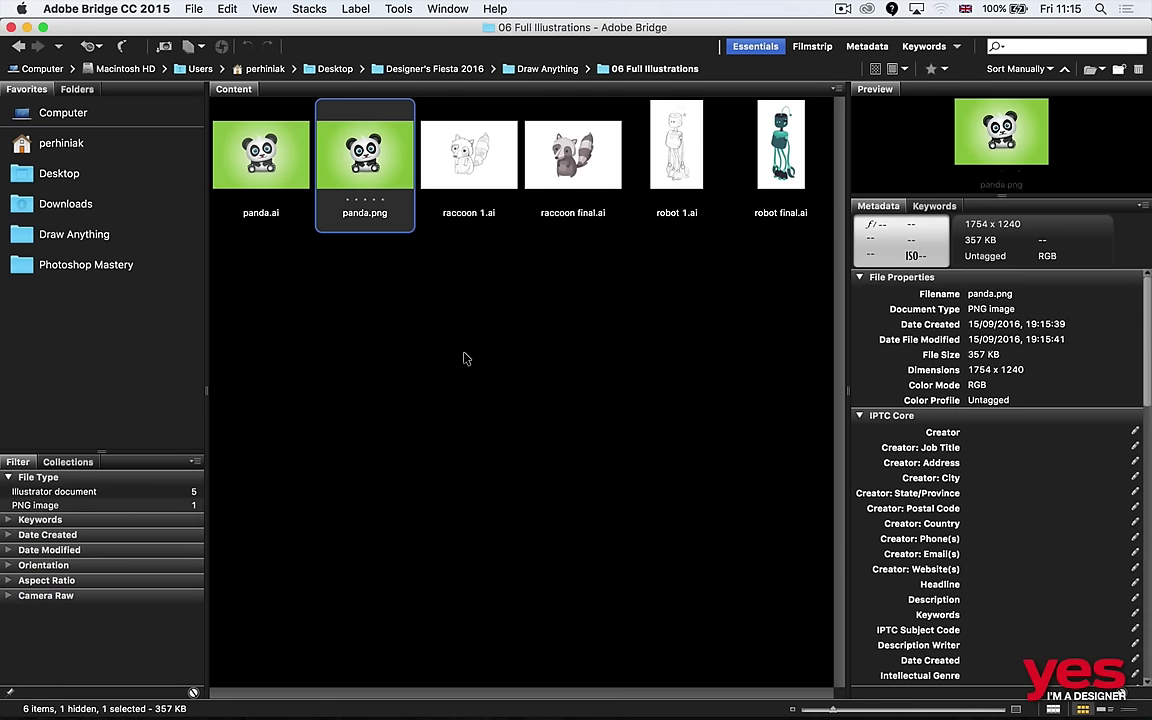
{"action": "key", "text": "space"}
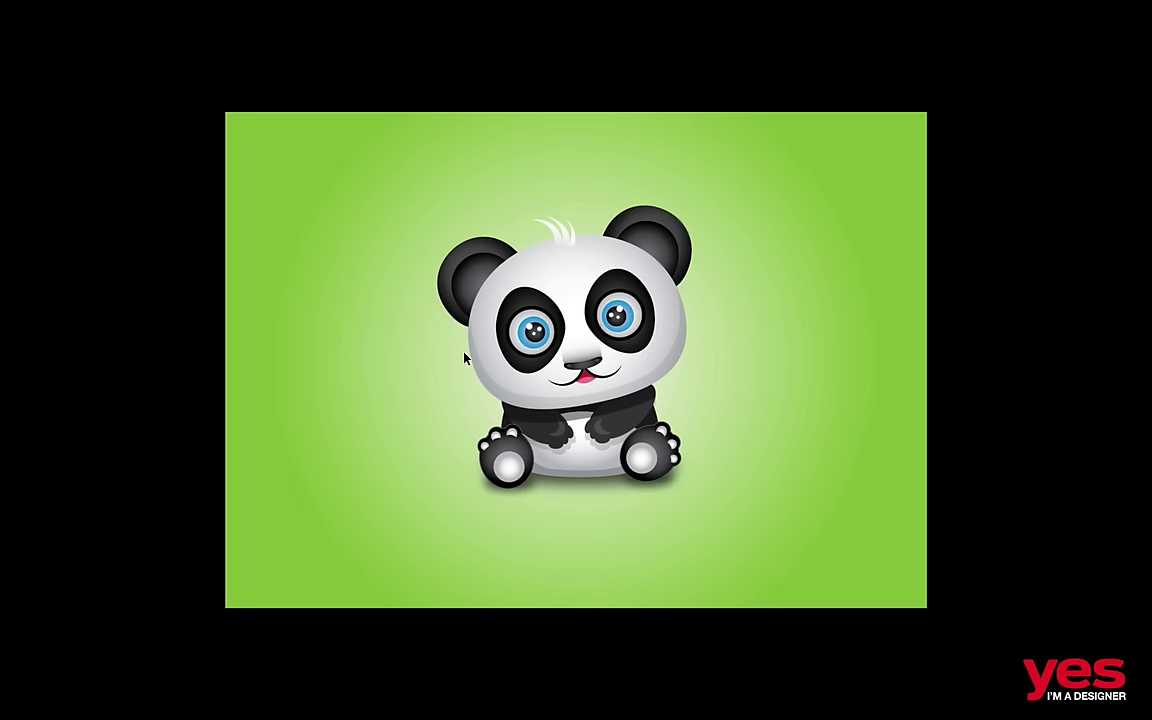
{"action": "key", "text": "plus"}
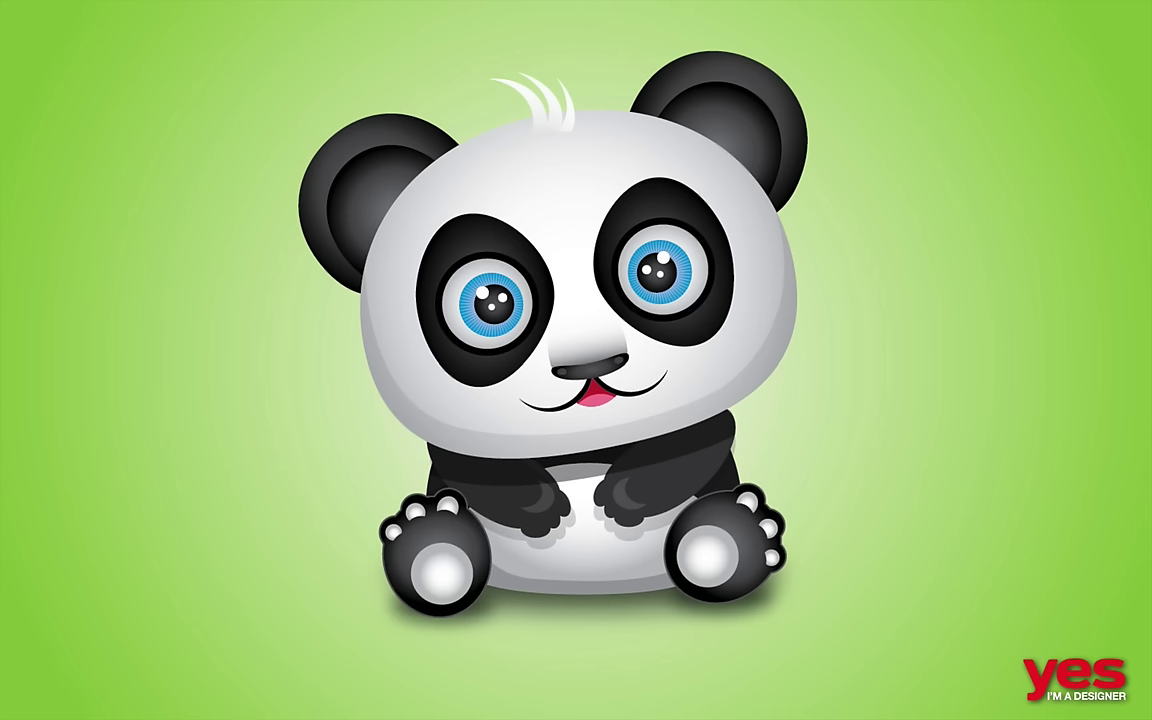
{"action": "key", "text": "space"}
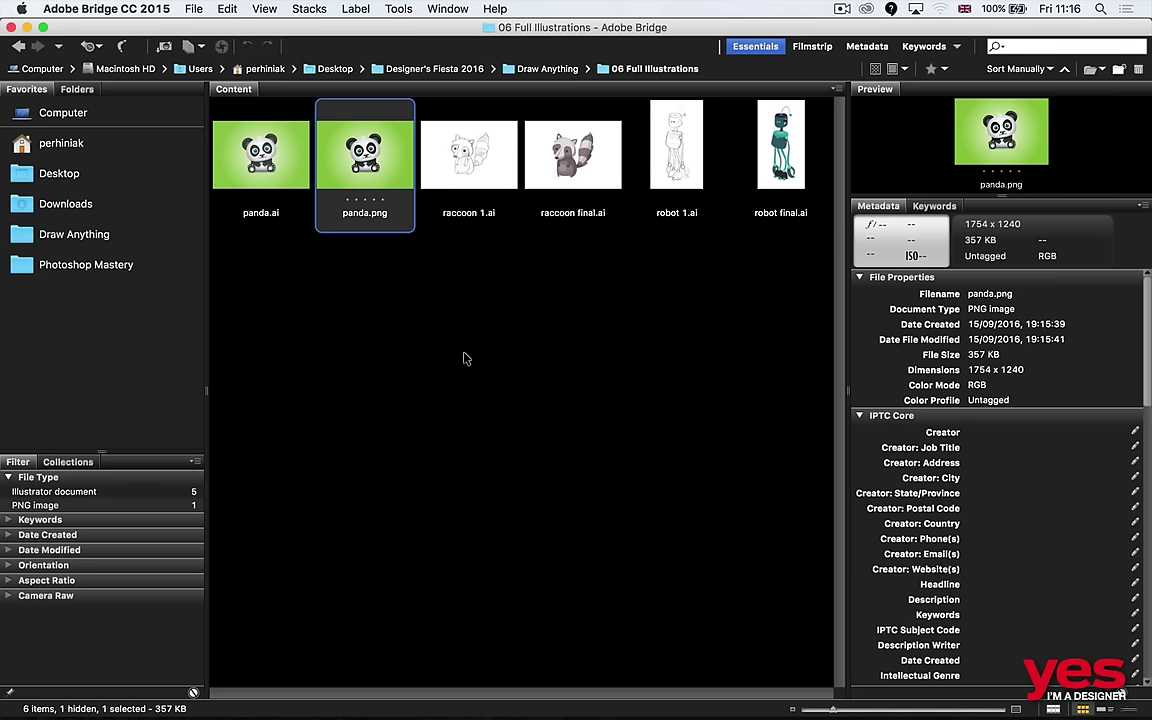
Switch to Illustrator, create a new document and draw an ellipse about 60 × 47 mm in the upper middle of the artboard.
{"action": "key", "text": "super+Tab"}
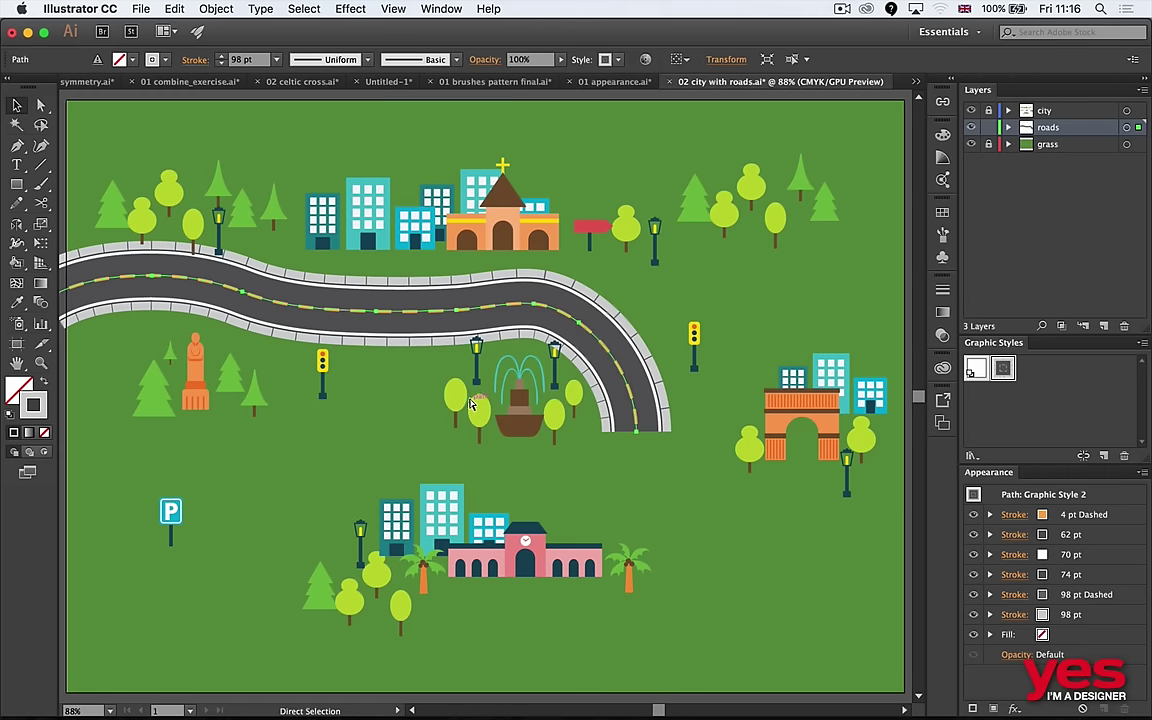
{"action": "key", "text": "super+n"}
{"action": "key", "text": "Return"}
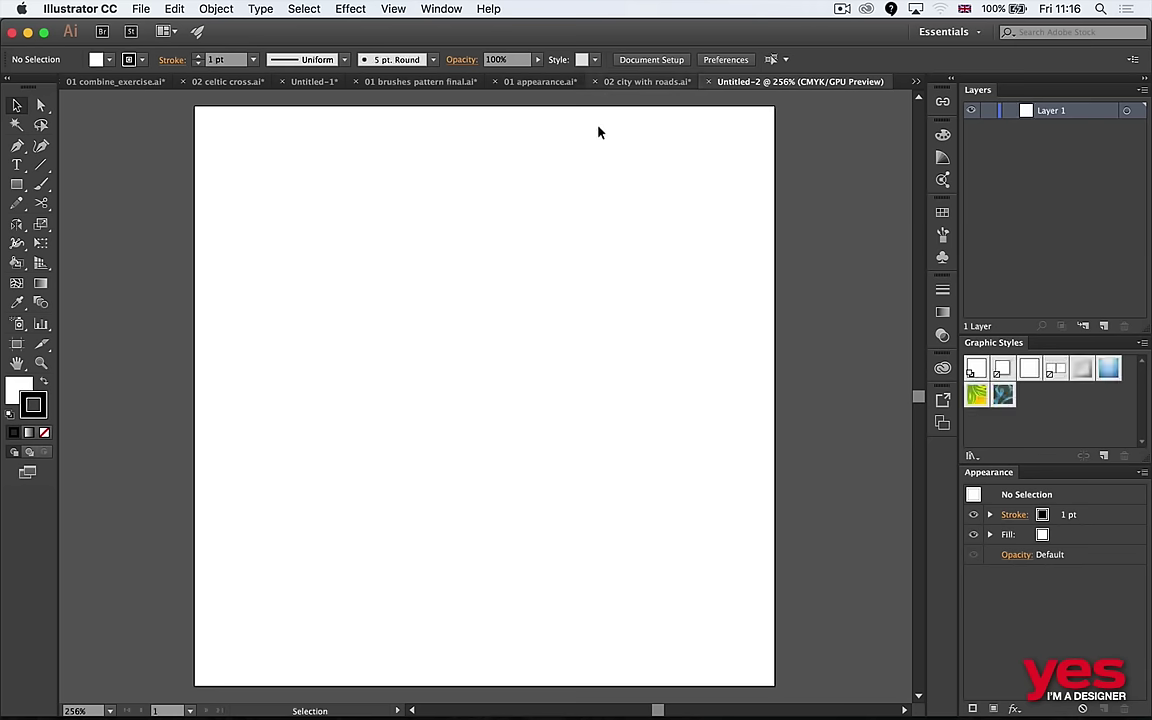
{"action": "key", "text": "l"}
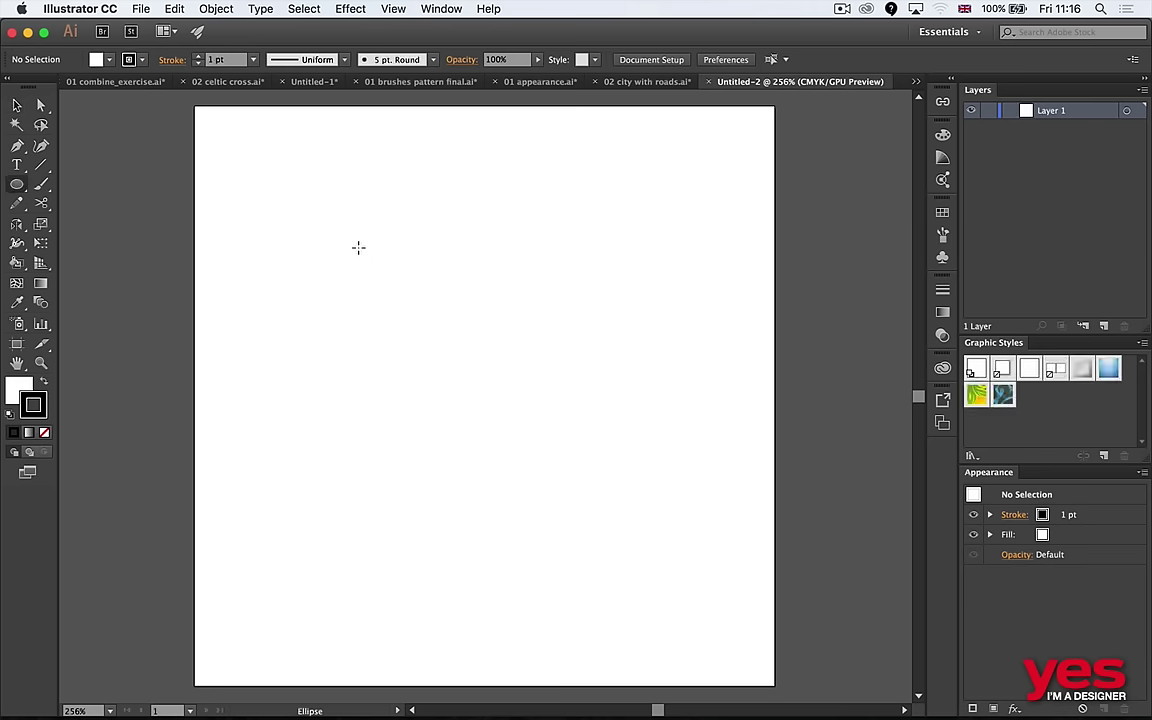
{"action": "left_click_drag", "start_coordinate": [326, 211], "coordinate": [659, 489]}
Select the ellipse's left and right anchor points and nudge them down to give the shape a wider, flatter lower half.
{"action": "key", "text": "a"}
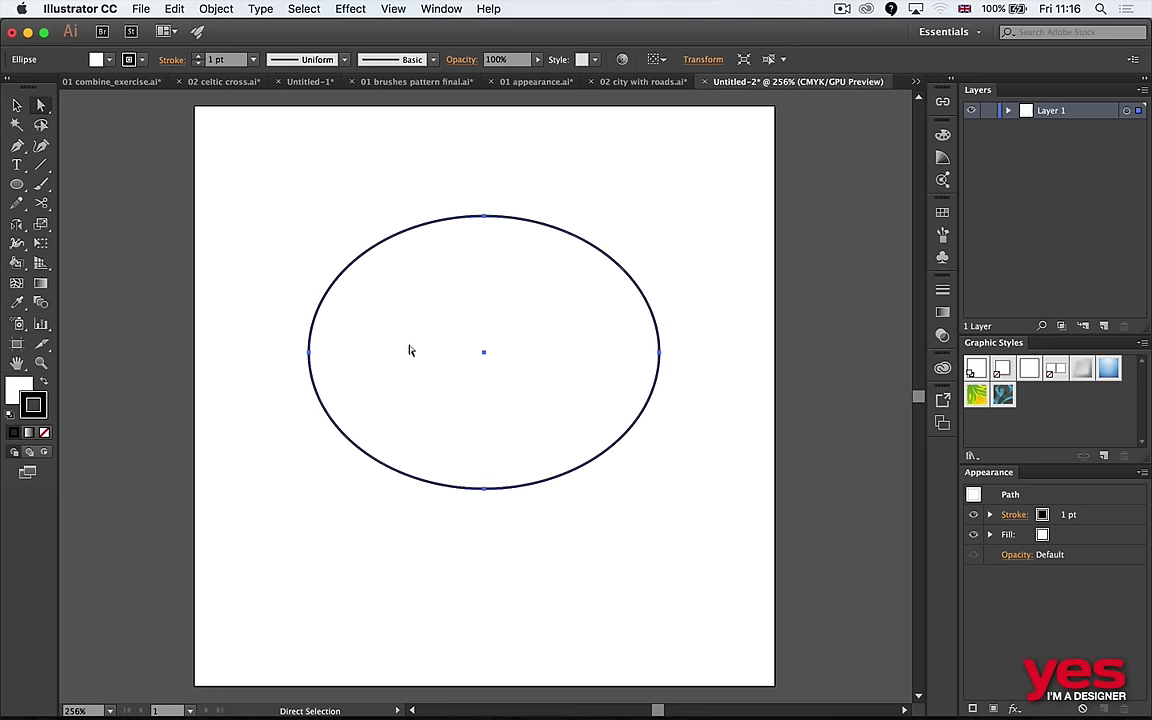
{"action": "left_click_drag", "start_coordinate": [244, 331], "coordinate": [708, 360]}
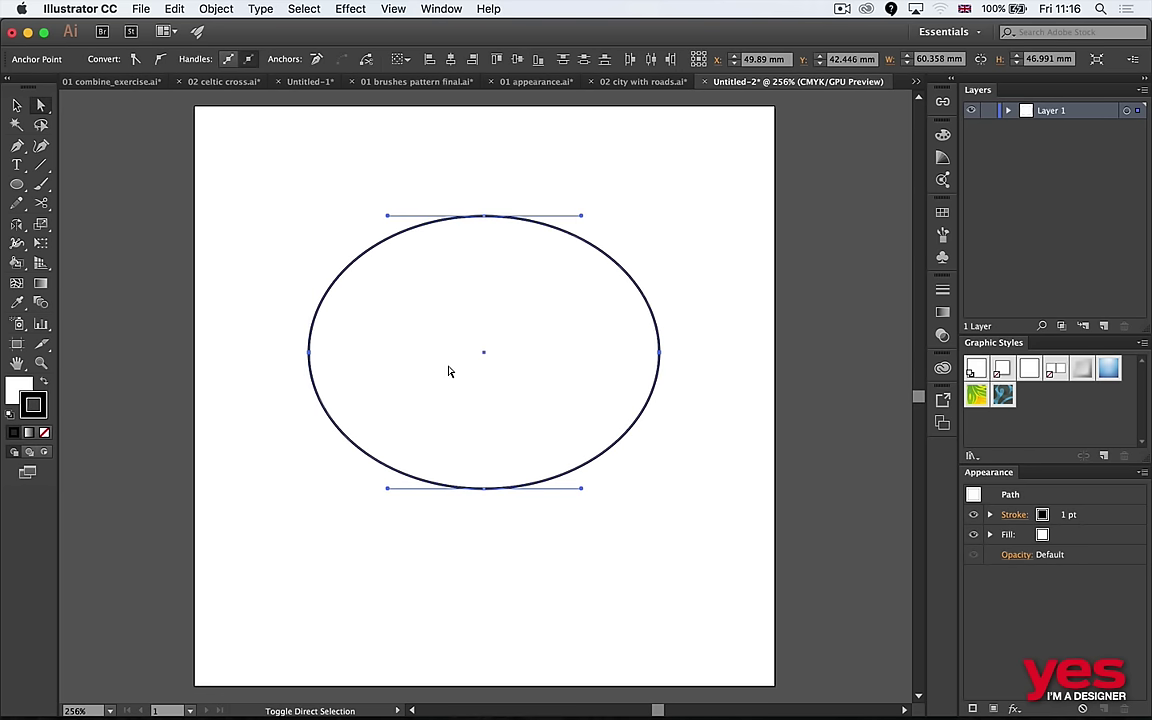
{"action": "key", "text": "shift+Down"}
{"action": "key", "text": "super+z"}
{"action": "key", "text": "shift+Down"}
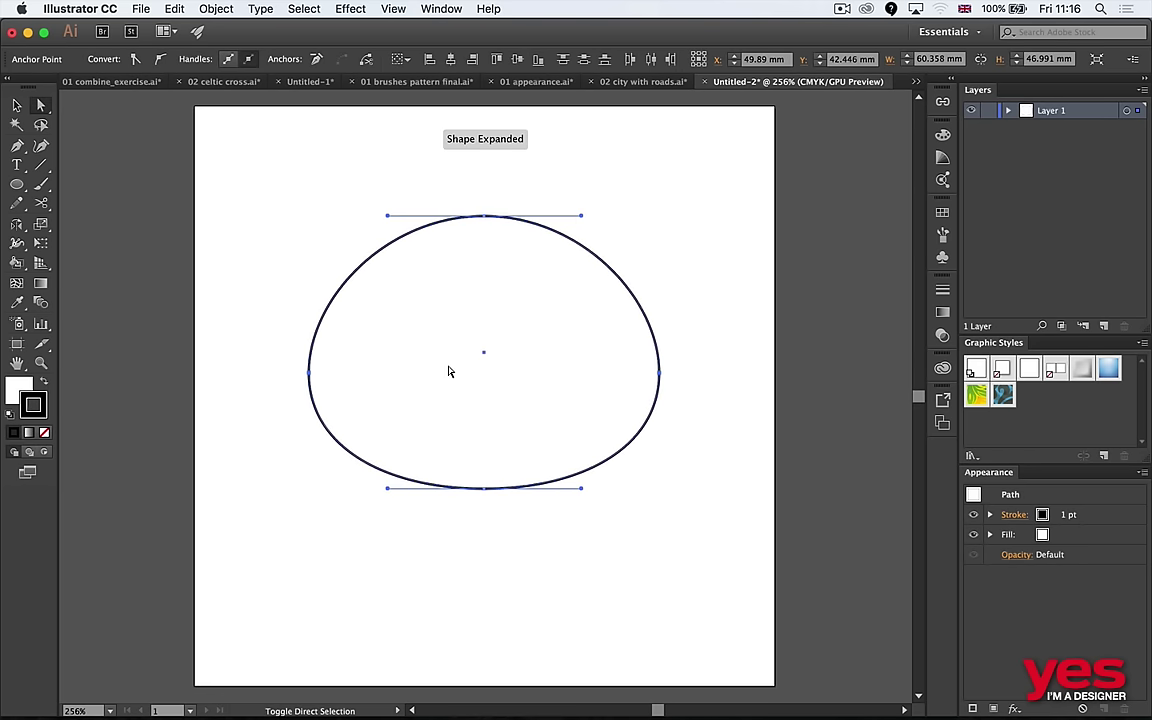
{"action": "key", "text": "shift+Down"}
{"action": "key", "text": "super+z"}
{"action": "key", "text": "super+z"}
{"action": "key", "text": "shift+Down"}
{"action": "key", "text": "shift+Down"}
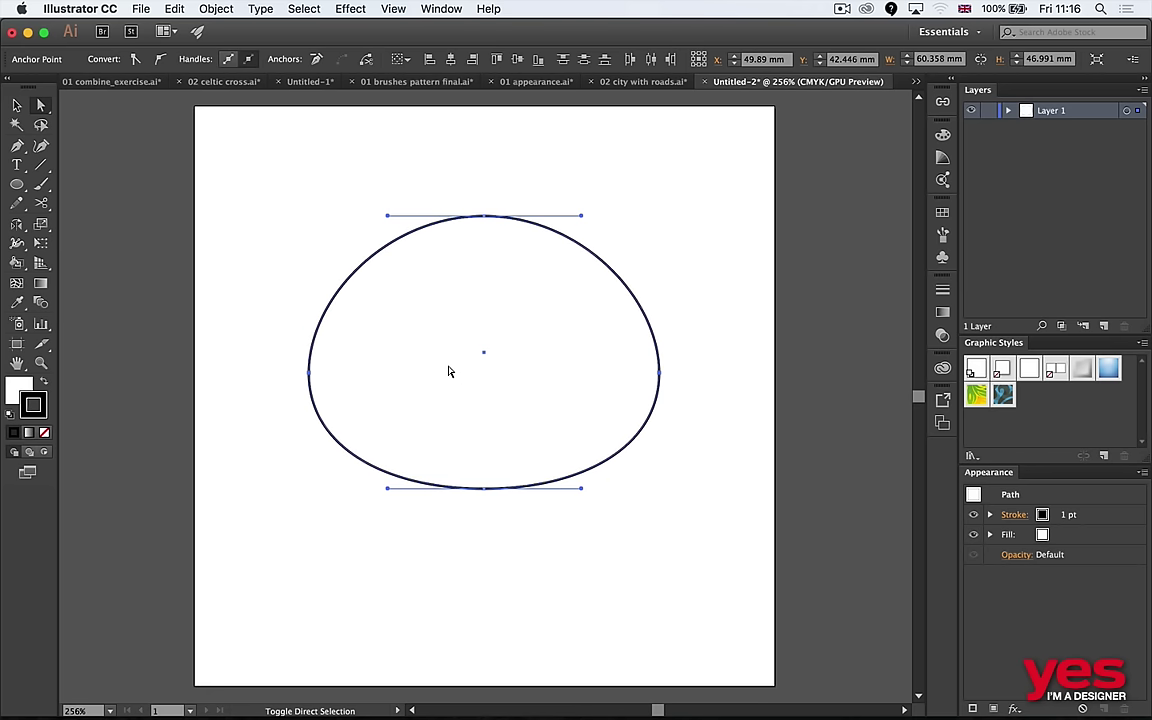
{"action": "key", "text": "Up"}
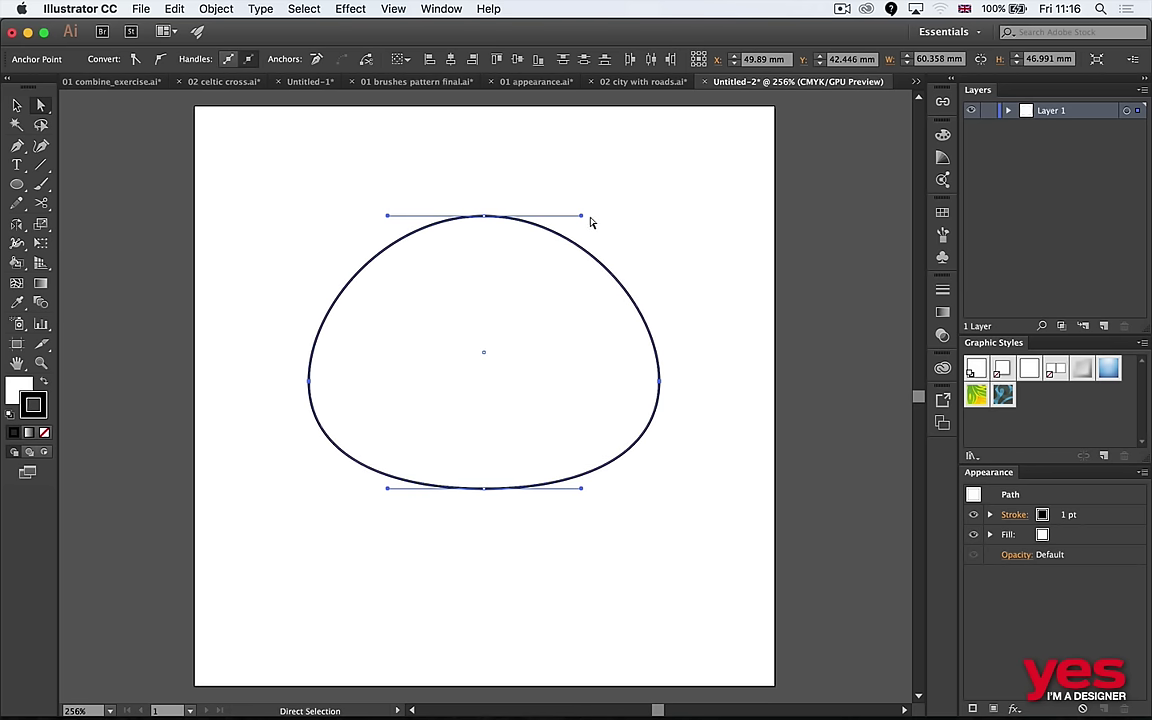
Extend the top anchor point's direction handles outward on both sides to broaden the head's top, and switch to Adobe Bridge.
{"action": "left_click_drag", "start_coordinate": [543, 228], "coordinate": [612, 224]}
{"action": "left_click", "coordinate": [483, 220]}
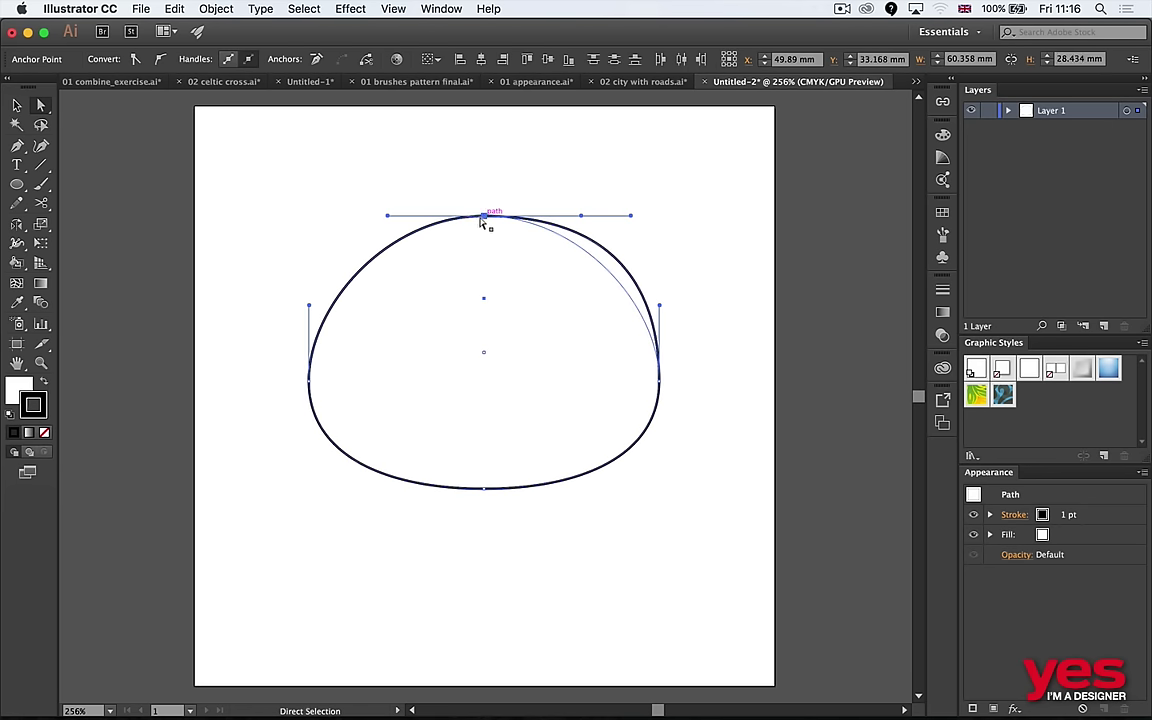
{"action": "left_click", "coordinate": [389, 223]}
{"action": "left_click_drag", "start_coordinate": [481, 175], "coordinate": [527, 252]}
{"action": "left_click", "coordinate": [430, 195]}
{"action": "left_click_drag", "start_coordinate": [463, 180], "coordinate": [520, 250]}
{"action": "left_click_drag", "start_coordinate": [387, 217], "coordinate": [357, 216]}
{"action": "left_click", "coordinate": [541, 180]}
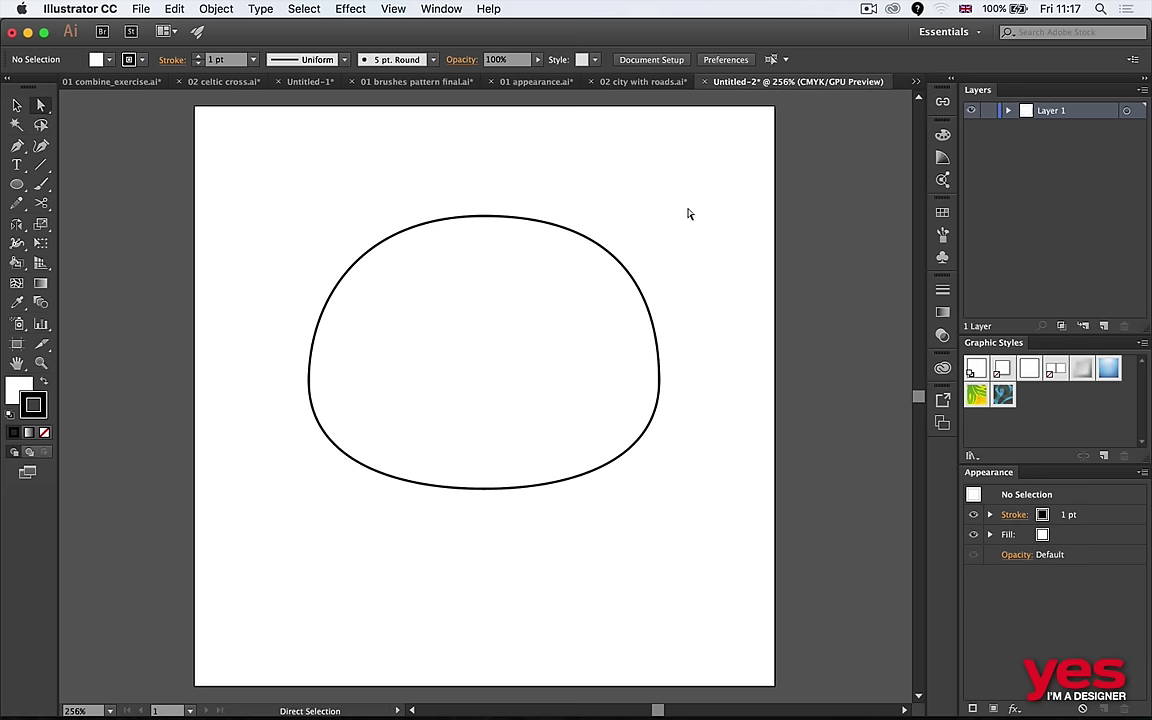
{"action": "key", "text": "v"}
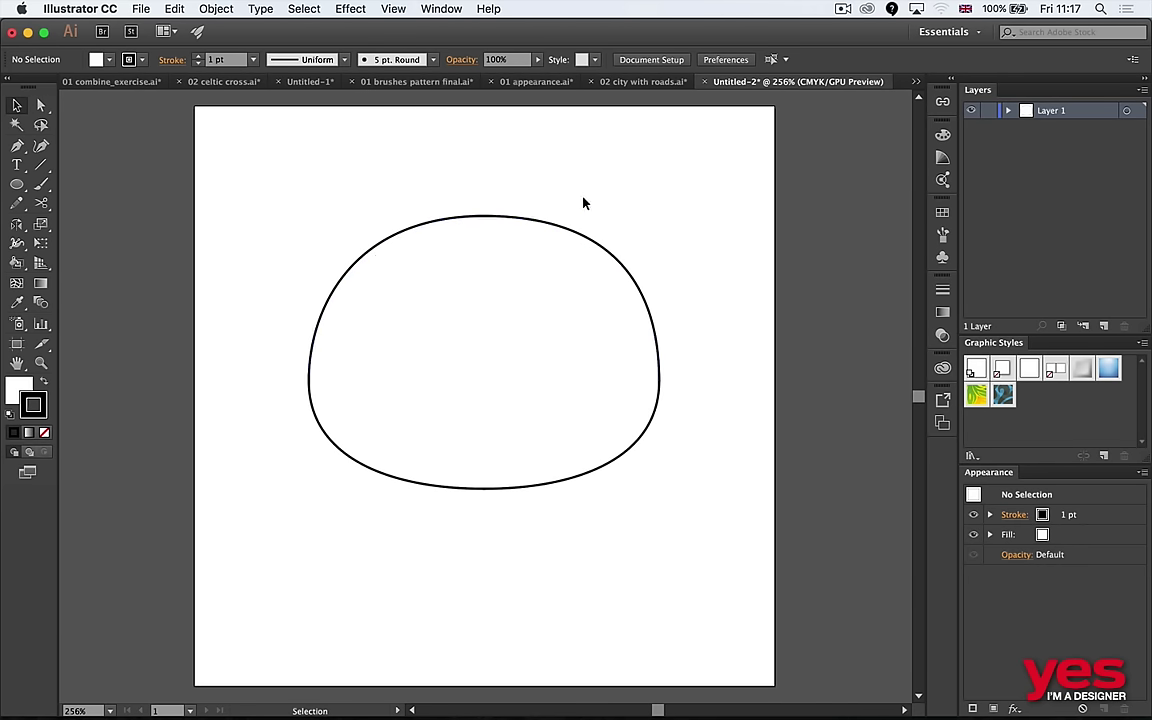
{"action": "key", "text": "super+Tab"}
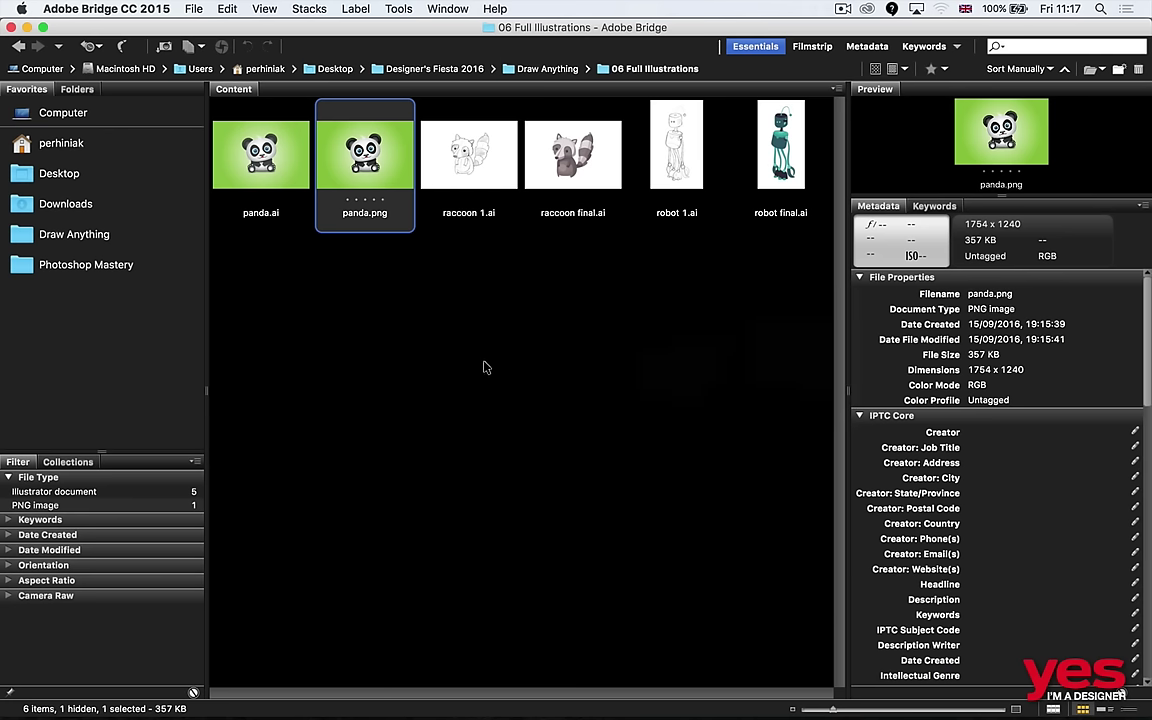
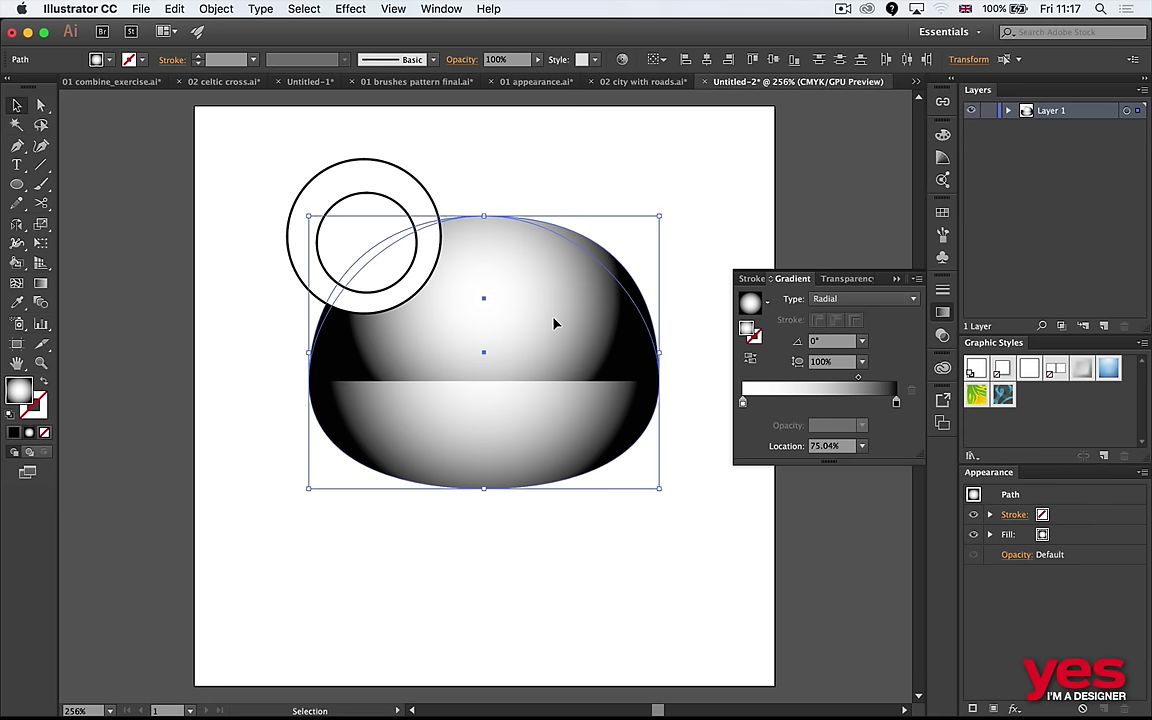
Move the midpoint of the head's radial gradient to 44.39% and inspect how the gradient spreads over the shape.
{"action": "key", "text": "a"}
{"action": "key", "text": "super+equal"}
{"action": "key", "text": "v"}
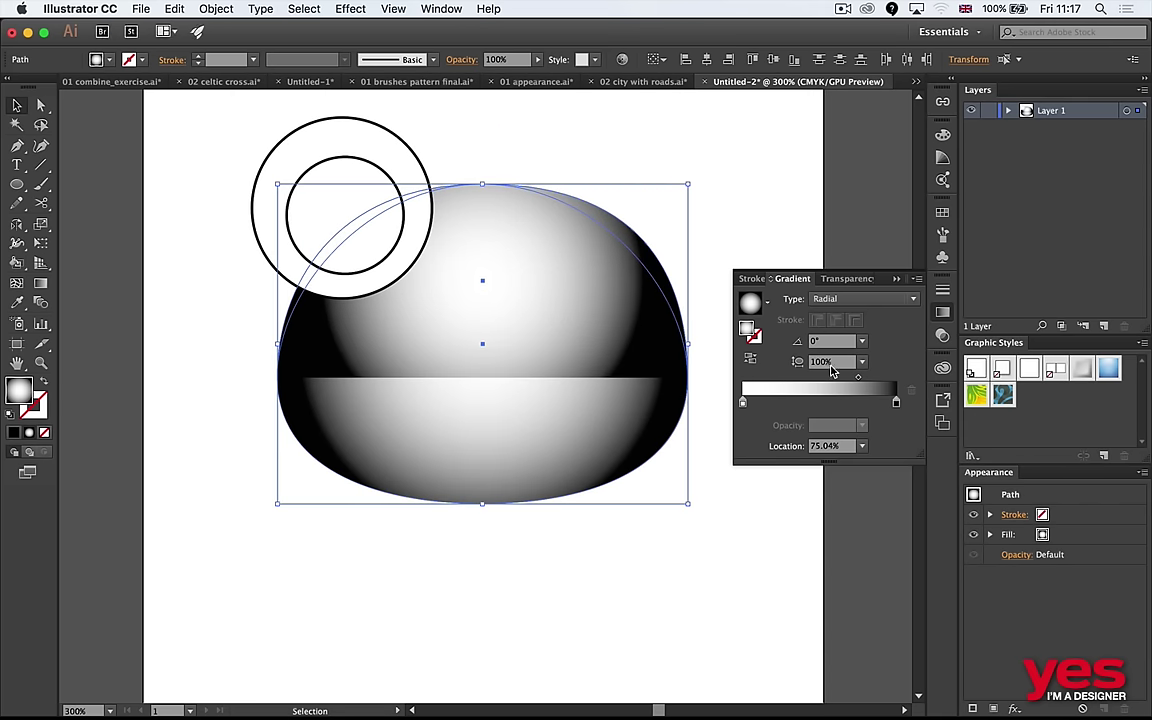
{"action": "left_click_drag", "start_coordinate": [858, 381], "coordinate": [812, 386]}
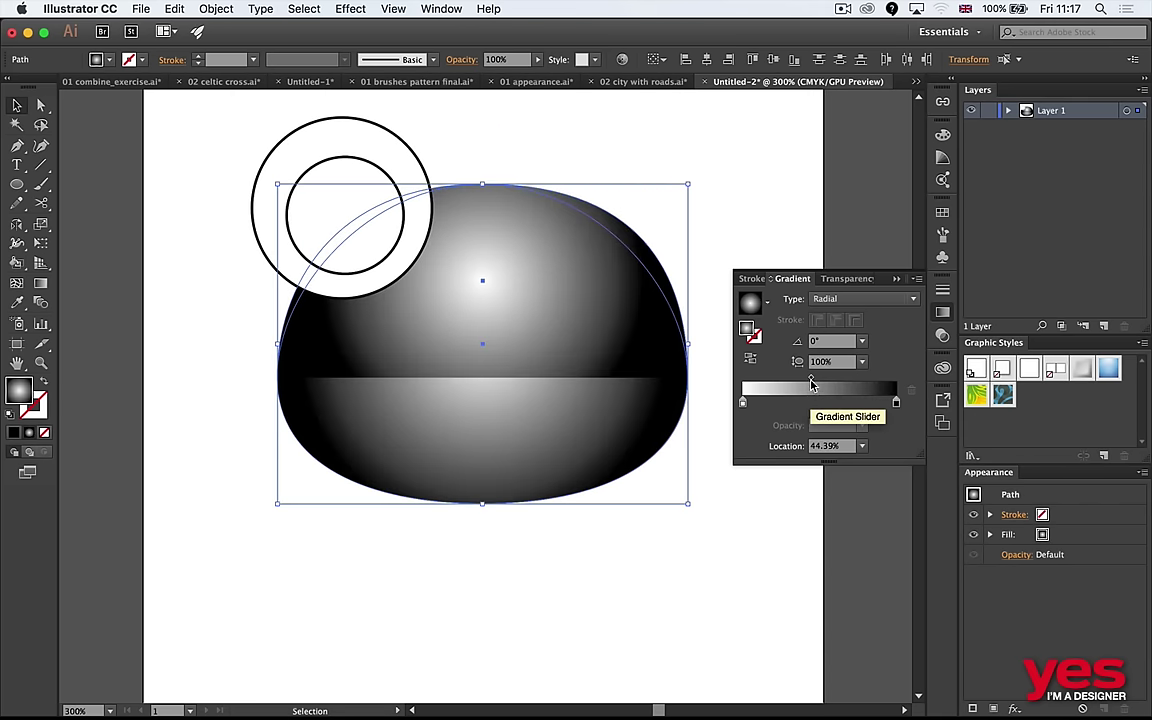
{"action": "key", "text": "g"}
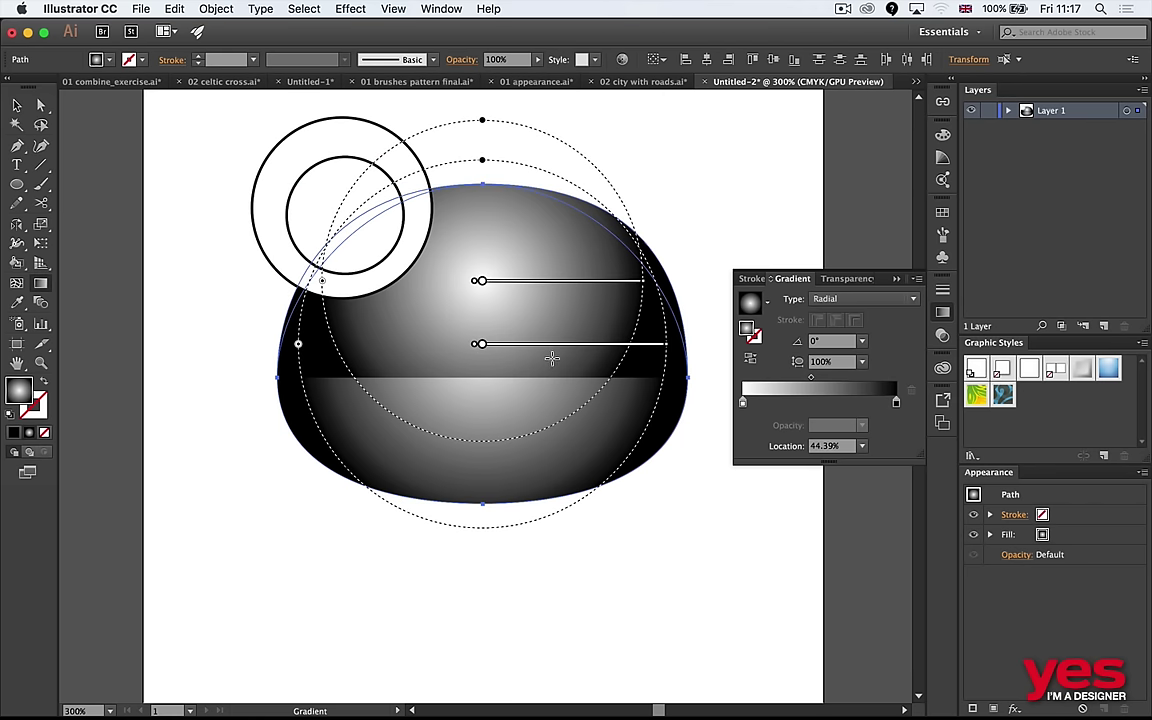
{"action": "key", "text": "v"}
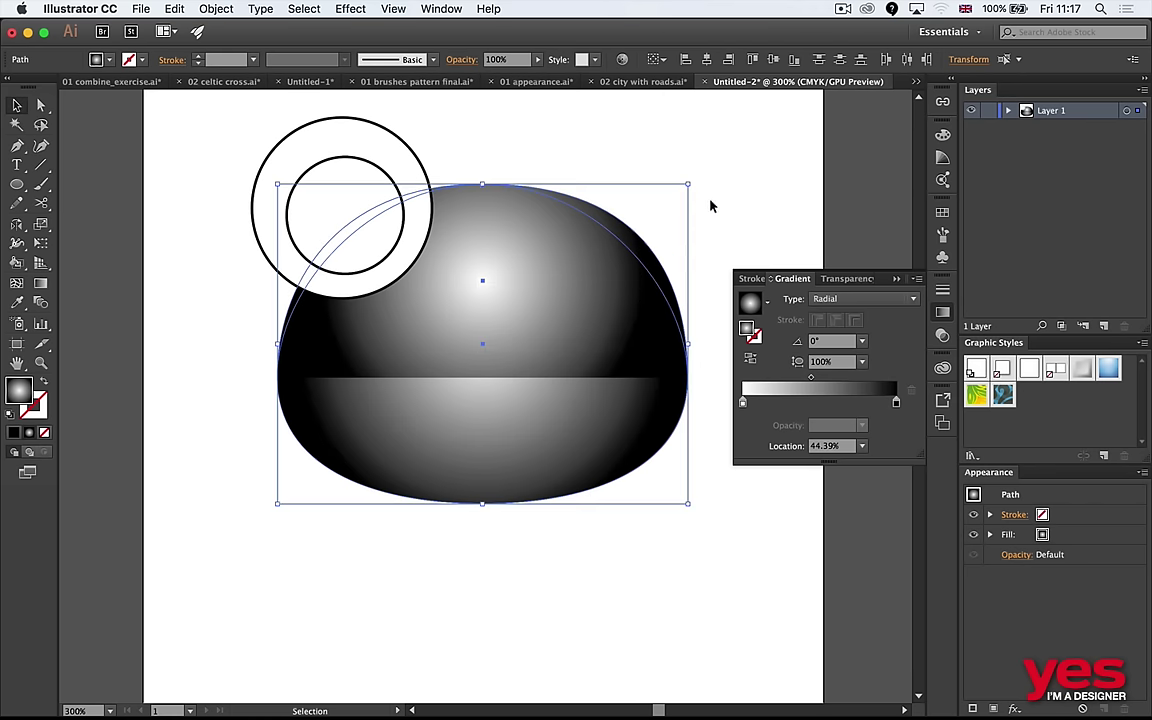
Remove the extra overlapping path from the upper part of the head, keeping only the full head shape.
{"action": "left_click", "coordinate": [712, 206]}
{"action": "left_click", "coordinate": [548, 294]}
{"action": "key", "text": "super+shift+a"}
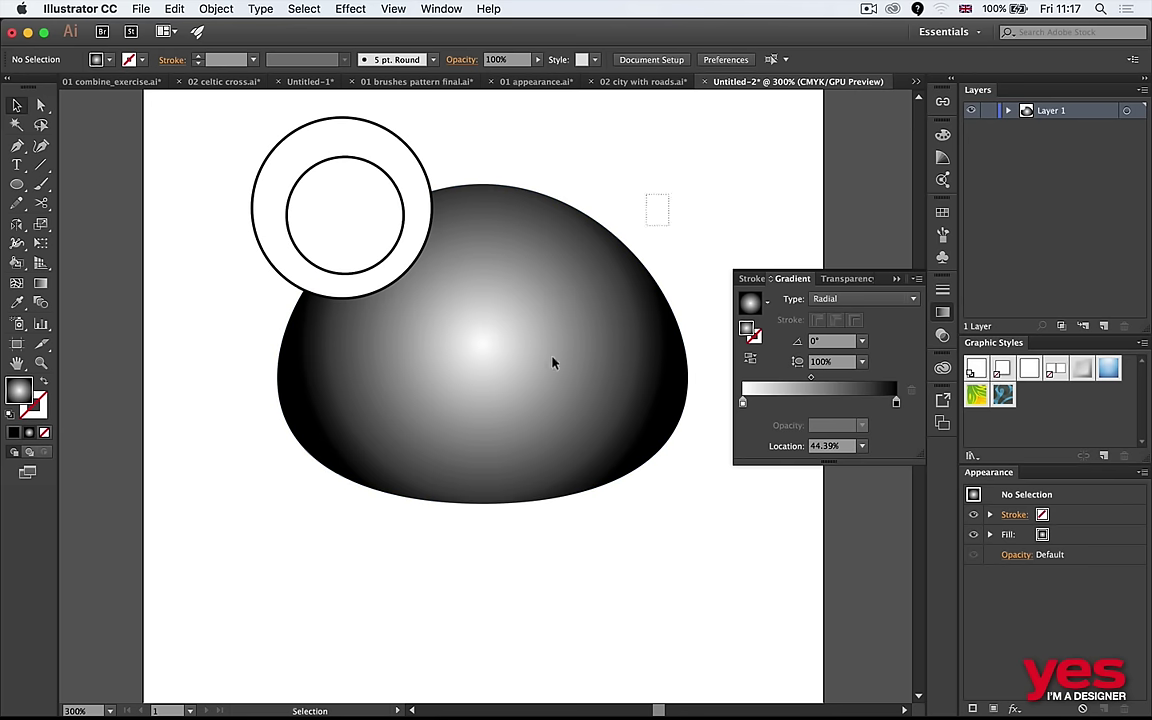
Lighten the black stop of the head's radial gradient to 34.51% K and set the gradient midpoint to 73.73%.
{"action": "left_click", "coordinate": [630, 362]}
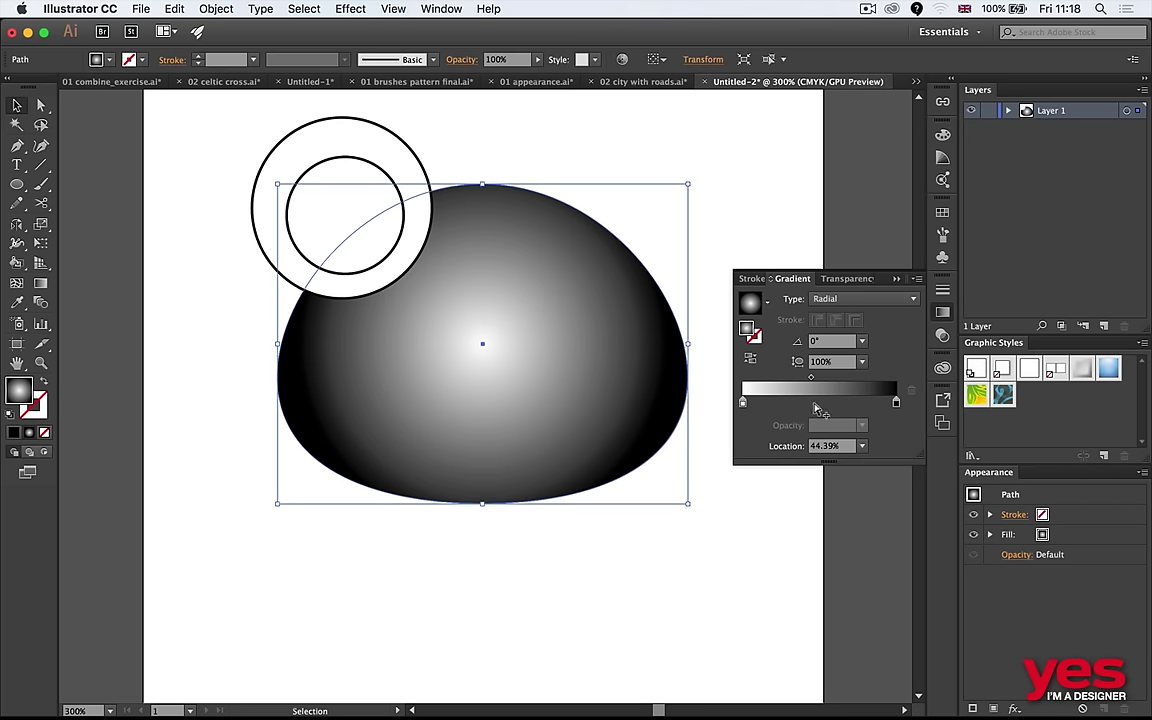
{"action": "double_click", "coordinate": [896, 403]}
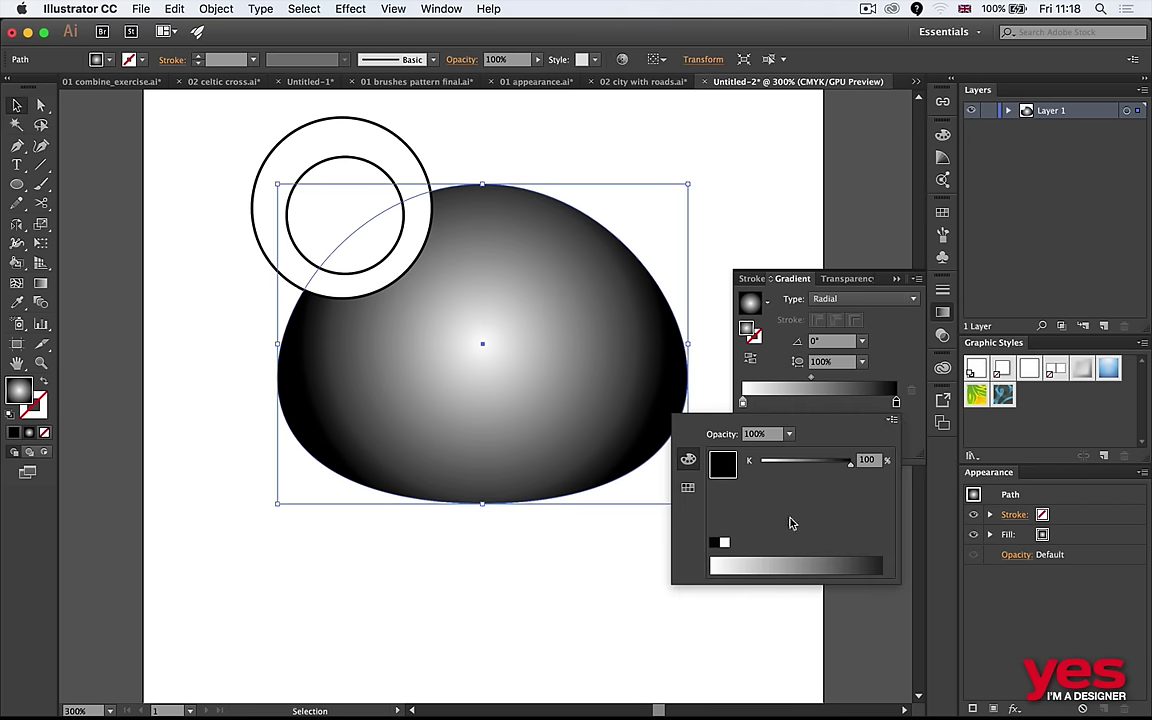
{"action": "left_click", "coordinate": [764, 562]}
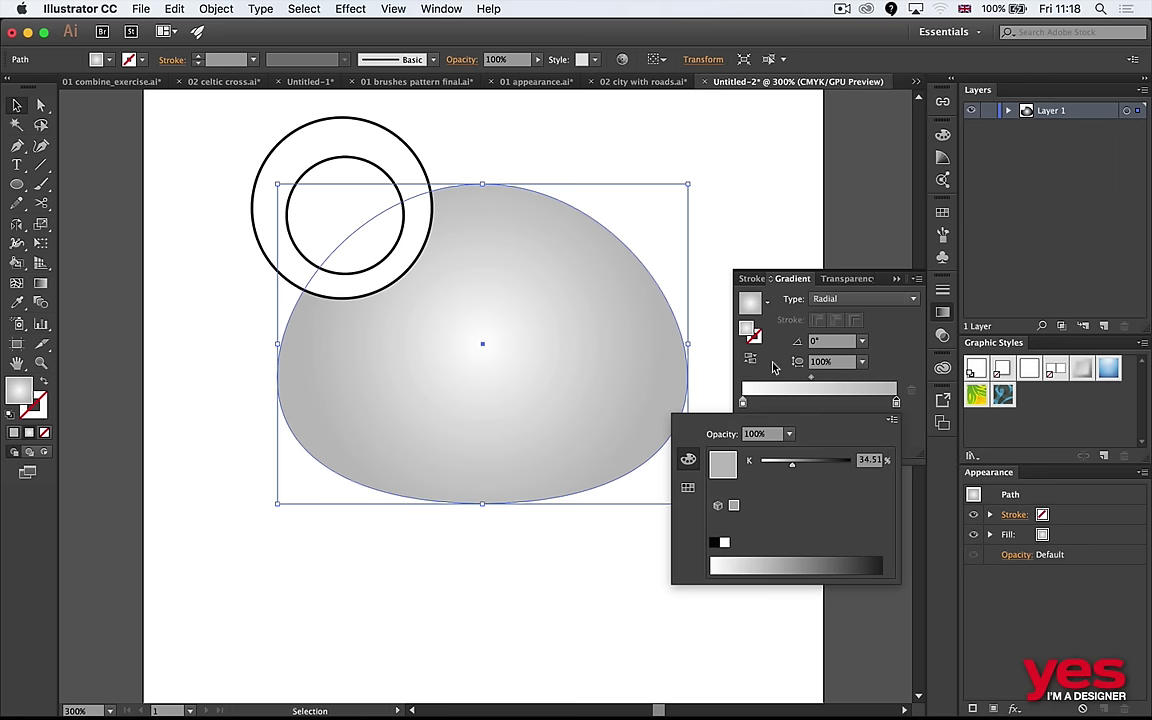
{"action": "left_click", "coordinate": [825, 389]}
{"action": "left_click_drag", "start_coordinate": [812, 381], "coordinate": [856, 386]}
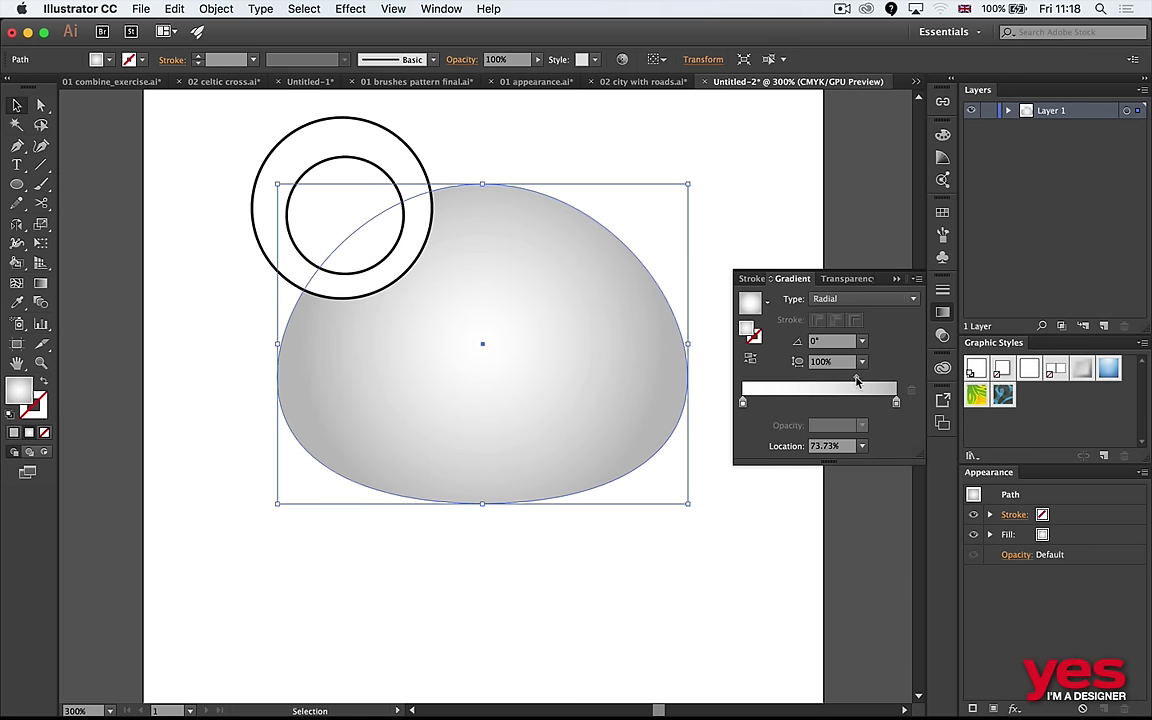
{"action": "left_click", "coordinate": [778, 204]}
{"action": "left_click", "coordinate": [944, 313]}
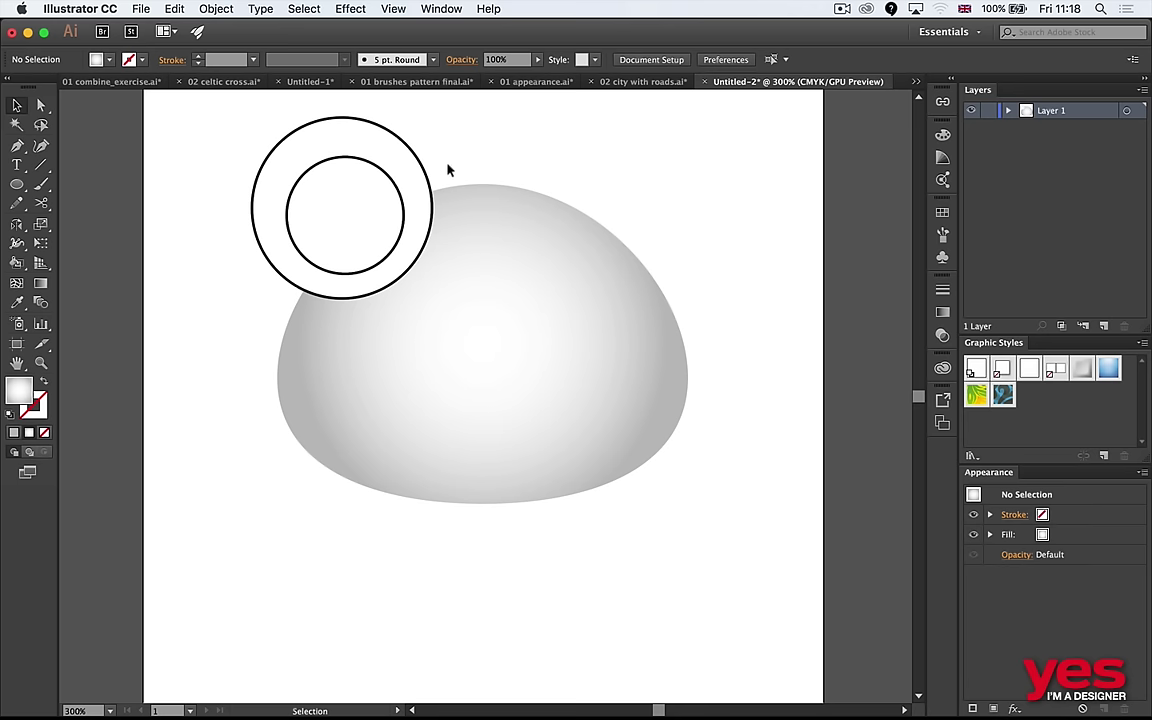
Send both ear circles to the back so they sit behind the head shape.
{"action": "left_click_drag", "start_coordinate": [705, 195], "coordinate": [753, 237]}
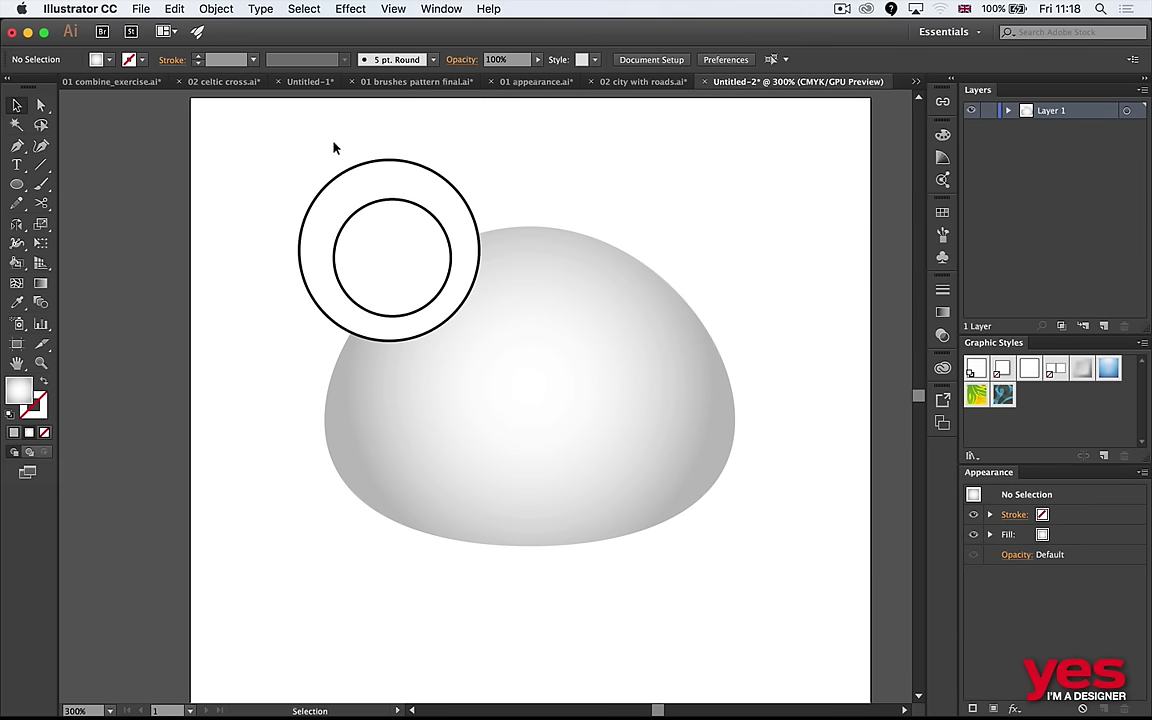
{"action": "left_click_drag", "start_coordinate": [334, 147], "coordinate": [401, 259]}
{"action": "key", "text": "super+shift+bracketleft"}
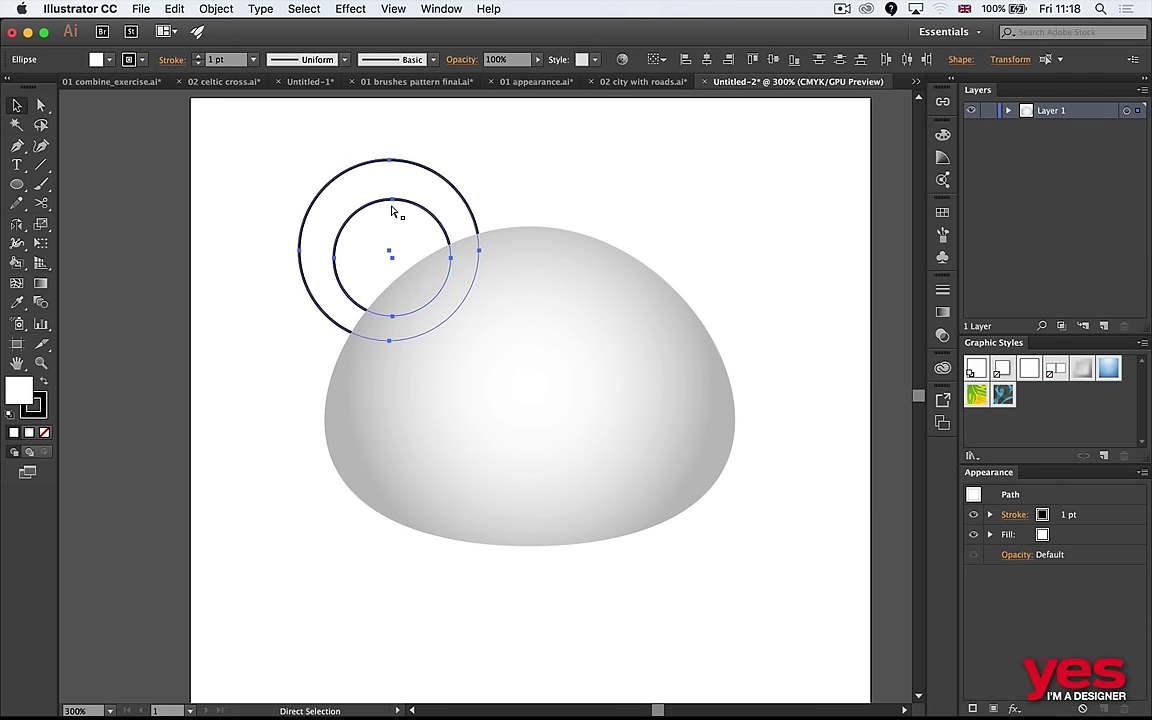
{"action": "left_click", "coordinate": [465, 154]}
Copy the head's radial gradient fill and strokeless appearance to the outer ear circle with the Eyedropper.
{"action": "left_click", "coordinate": [460, 185]}
{"action": "key", "text": "i"}
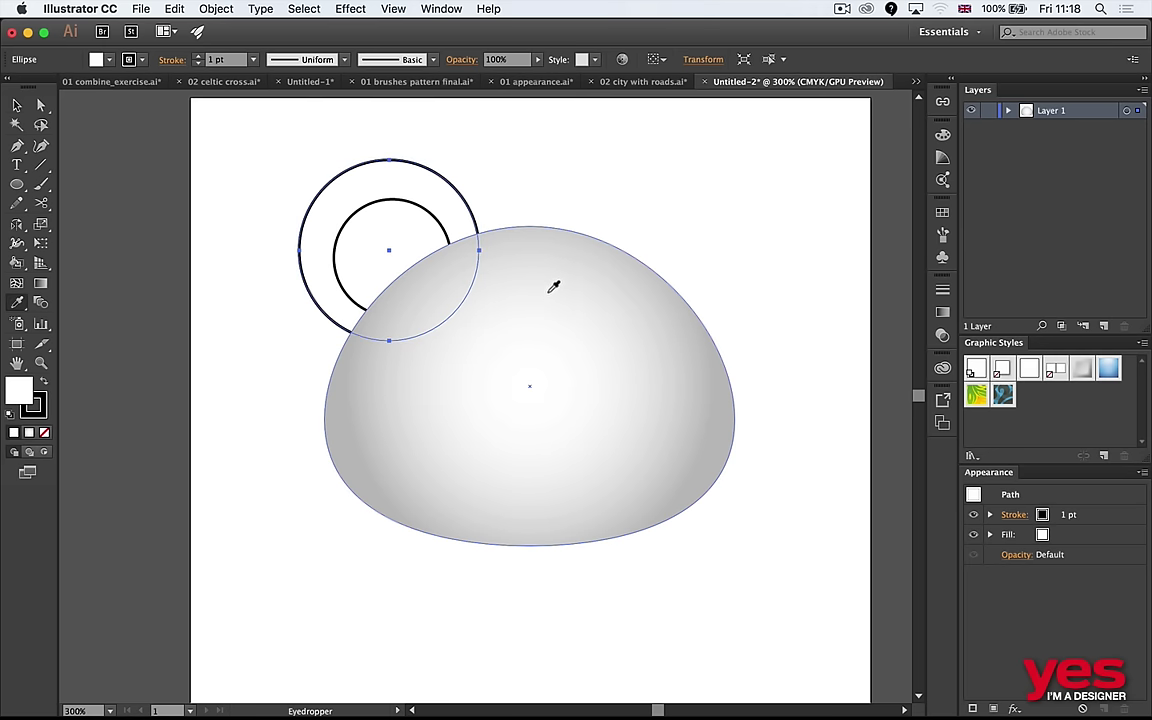
{"action": "left_click", "coordinate": [553, 287]}
{"action": "key", "text": "v"}
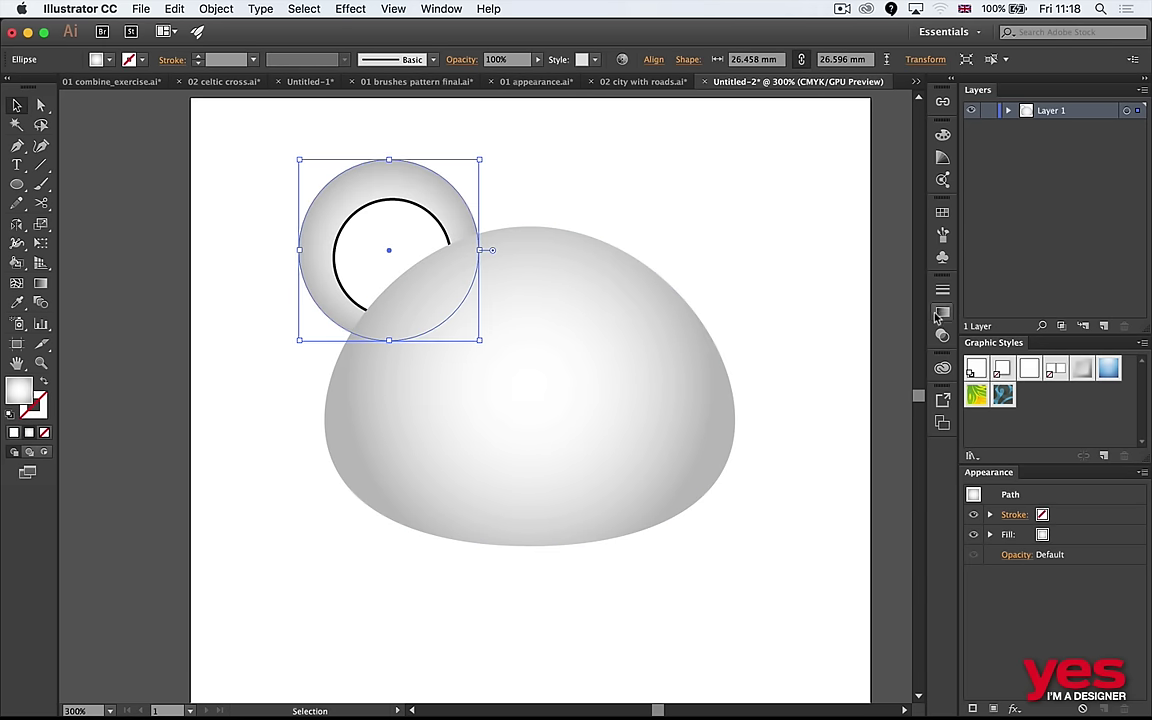
Recolour the outer ear circle's gradient stops to dark grey at the centre and black at the edge.
{"action": "key", "text": "super+F9"}
{"action": "double_click", "coordinate": [743, 403]}
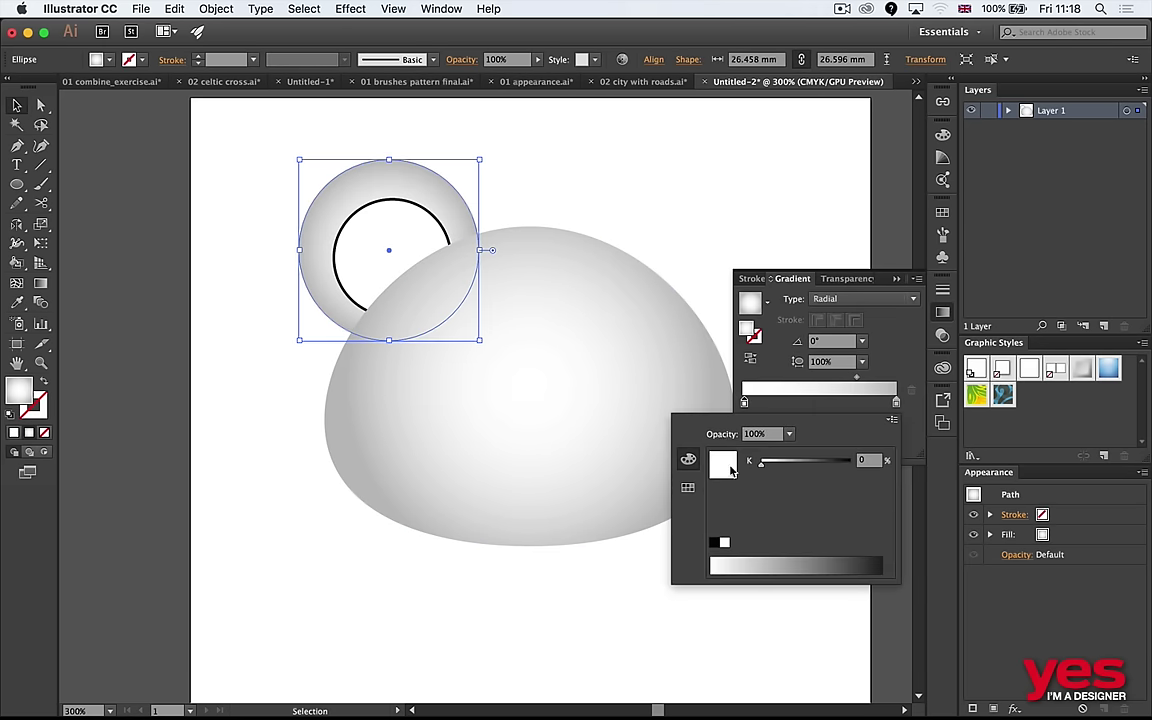
{"action": "left_click_drag", "start_coordinate": [810, 459], "coordinate": [846, 470]}
{"action": "double_click", "coordinate": [896, 402]}
{"action": "left_click", "coordinate": [815, 239]}
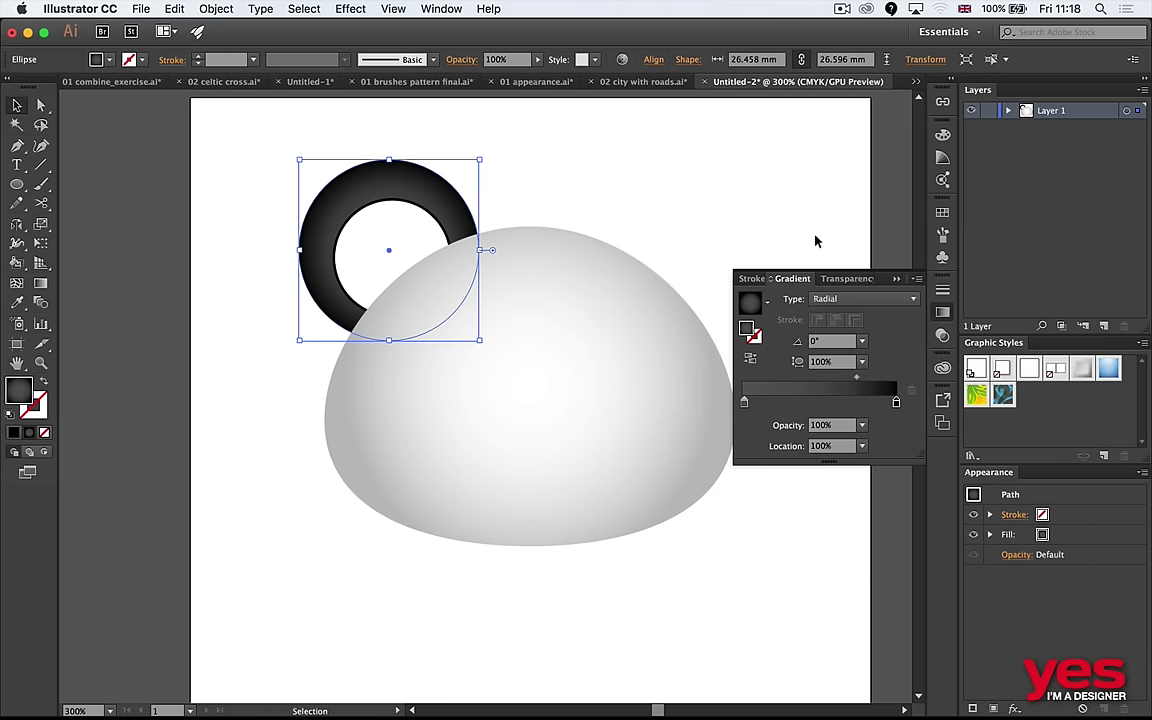
{"action": "left_click", "coordinate": [797, 219]}
Copy the outer ear circle's dark radial gradient to the inner ear circle with the Eyedropper.
{"action": "left_click", "coordinate": [397, 242]}
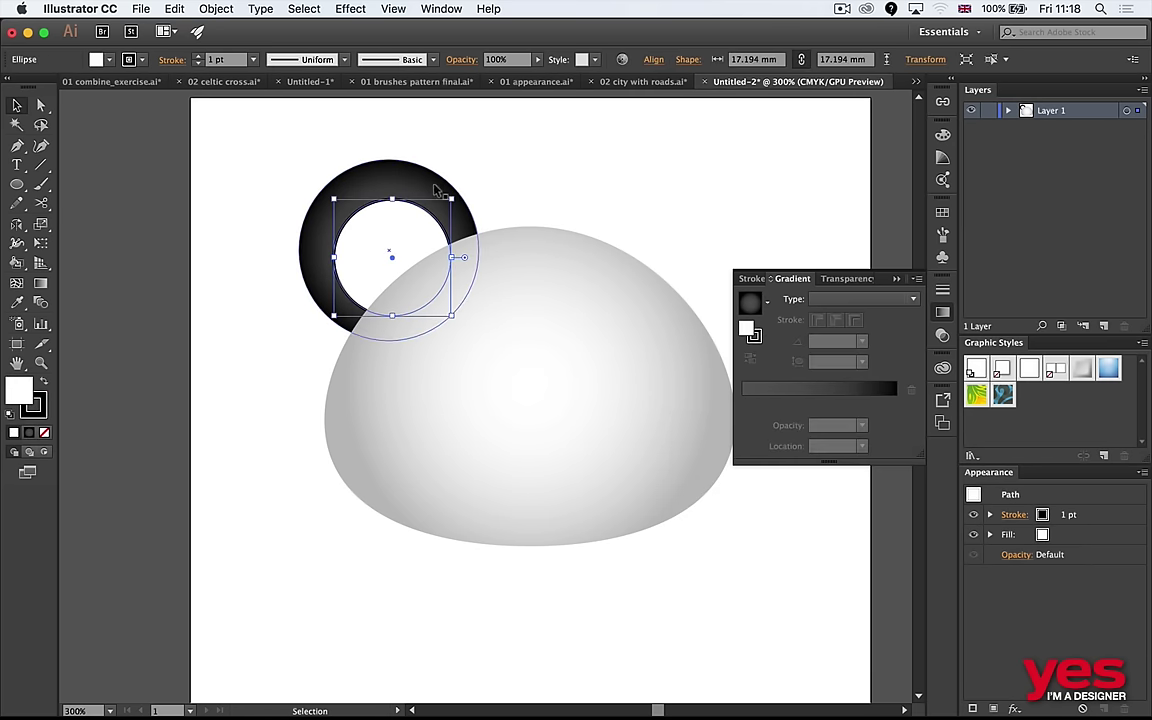
{"action": "key", "text": "i"}
{"action": "left_click", "coordinate": [366, 177]}
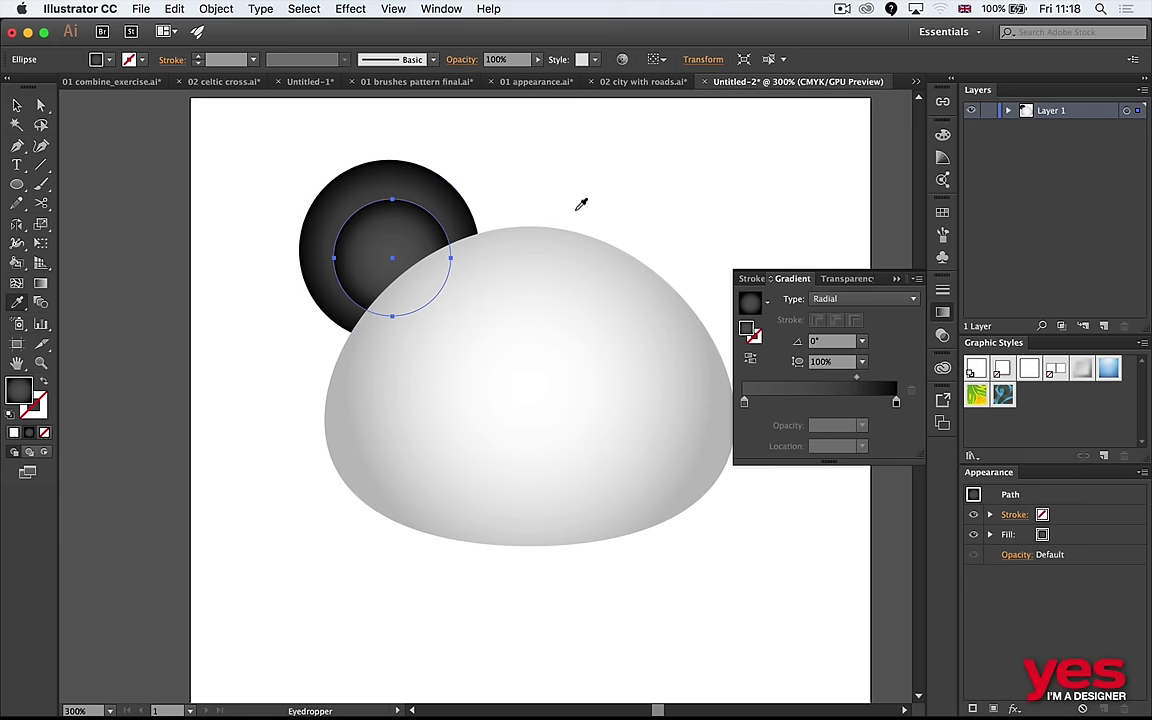
{"action": "key", "text": "v"}
{"action": "left_click", "coordinate": [741, 214]}
{"action": "left_click", "coordinate": [947, 314]}
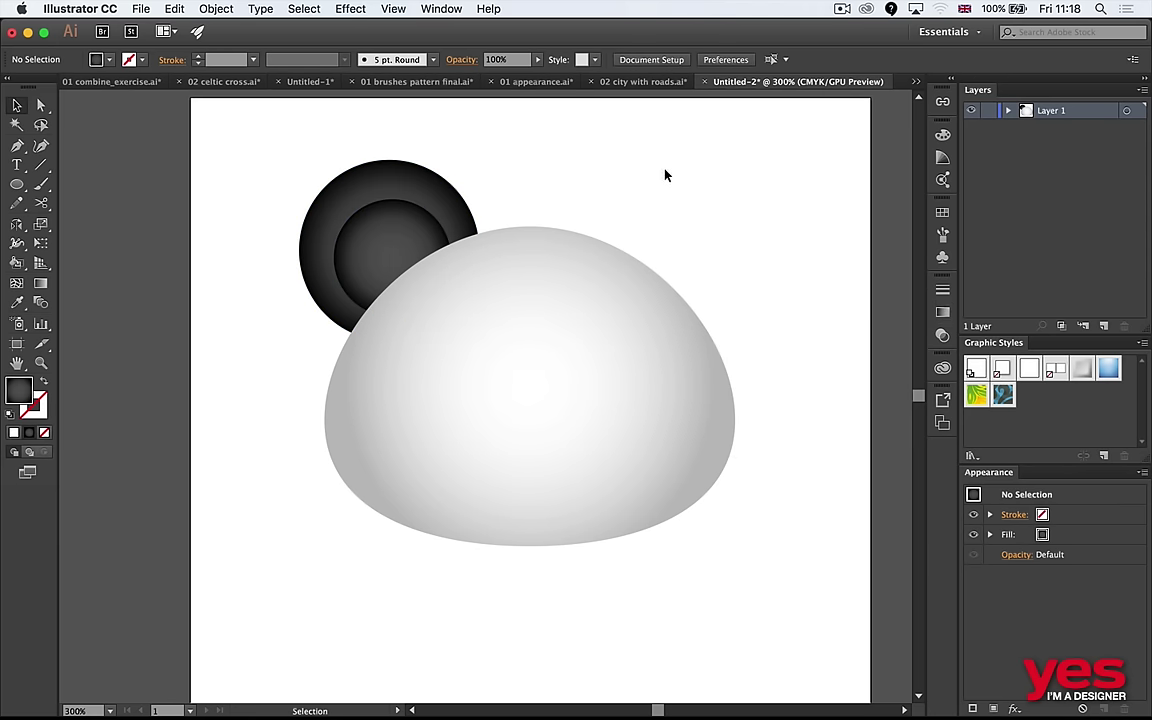
Move both ear circles slightly down toward the head and scale them down a little together.
{"action": "left_click_drag", "start_coordinate": [394, 200], "coordinate": [398, 219]}
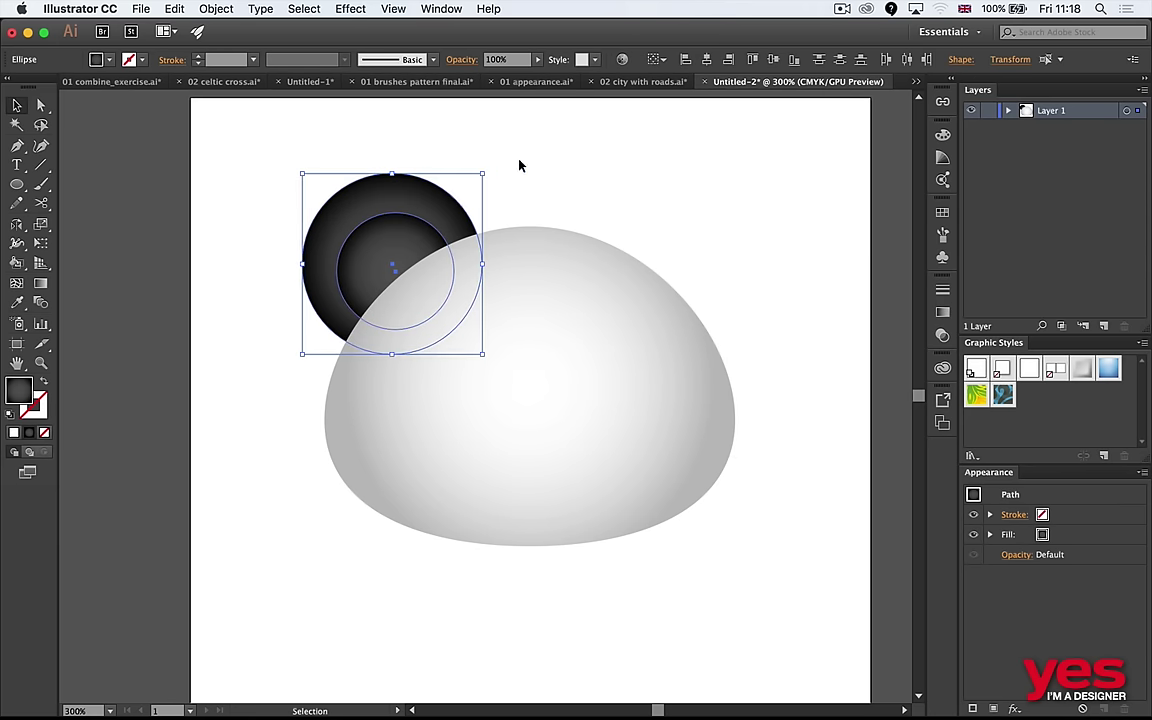
{"action": "mouse_move", "coordinate": [482, 173]}
{"action": "left_mouse_down"}
{"action": "mouse_move", "coordinate": [460, 172]}
{"action": "mouse_move", "coordinate": [470, 180]}
{"action": "left_mouse_up"}
{"action": "left_click", "coordinate": [560, 172]}
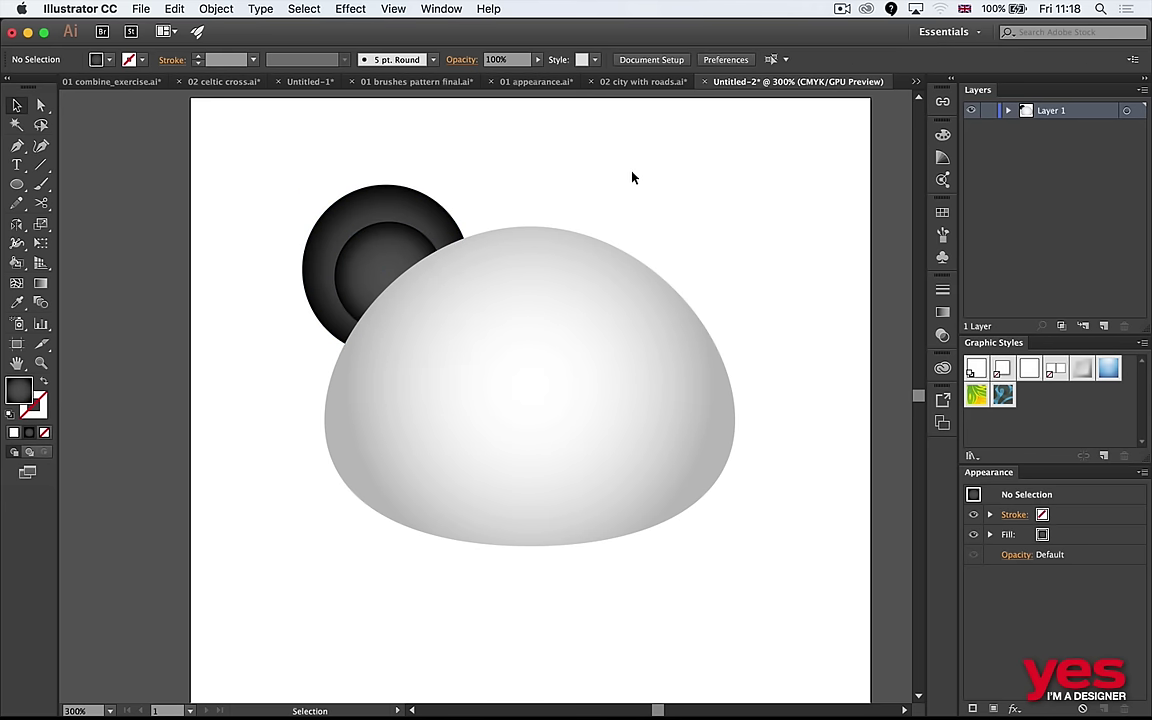
Reflect a copy of both ear circles across the head's vertical centre line to make the right ear.
{"action": "left_click", "coordinate": [362, 252]}
{"action": "key", "text": "o"}
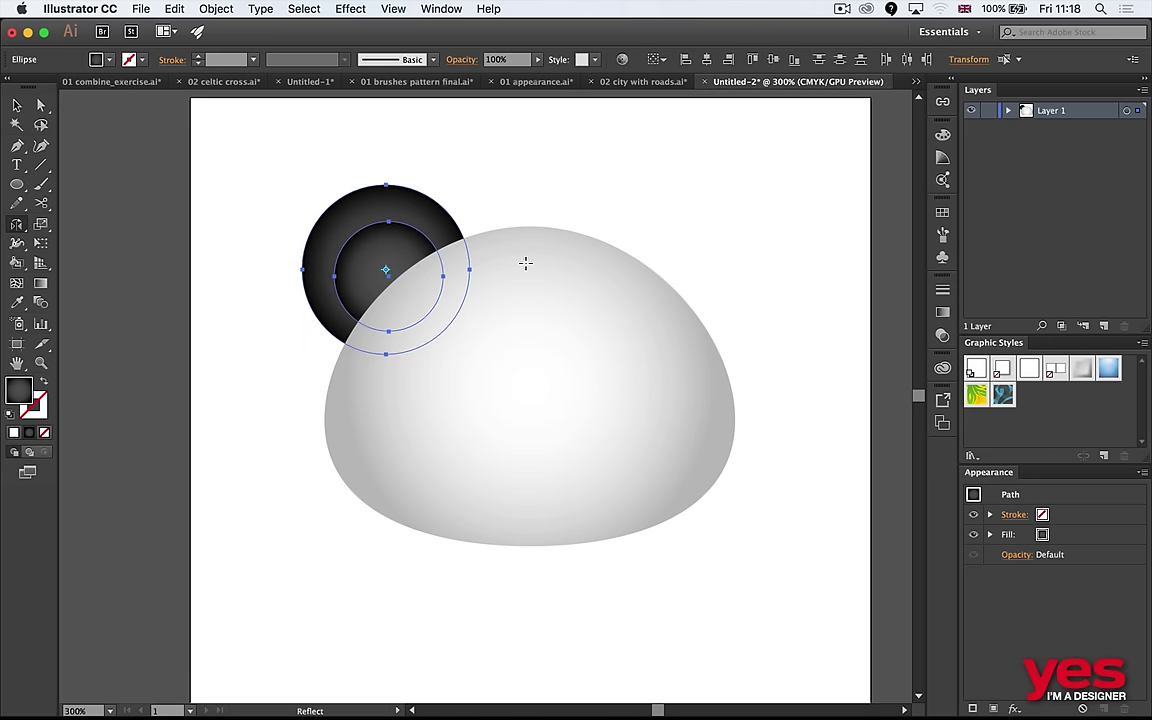
{"action": "left_click", "coordinate": [529, 226]}
{"action": "left_click_drag", "start_coordinate": [368, 244], "coordinate": [690, 258]}
{"action": "key", "text": "v"}
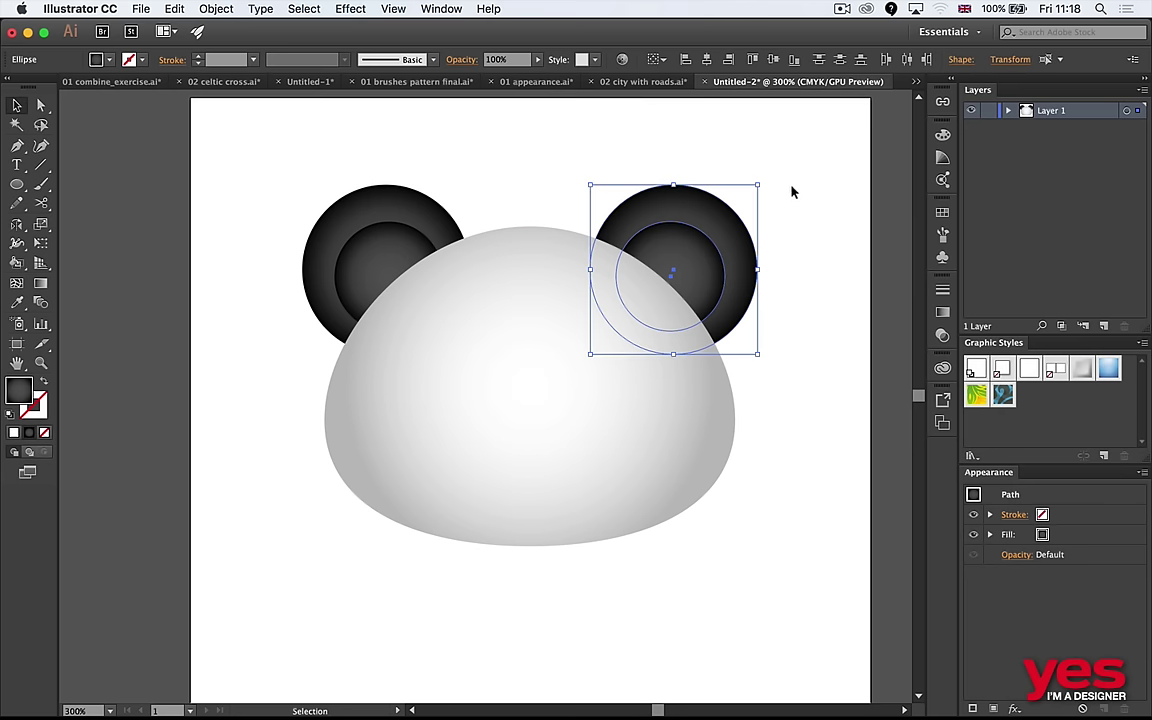
{"action": "left_click", "coordinate": [798, 190]}
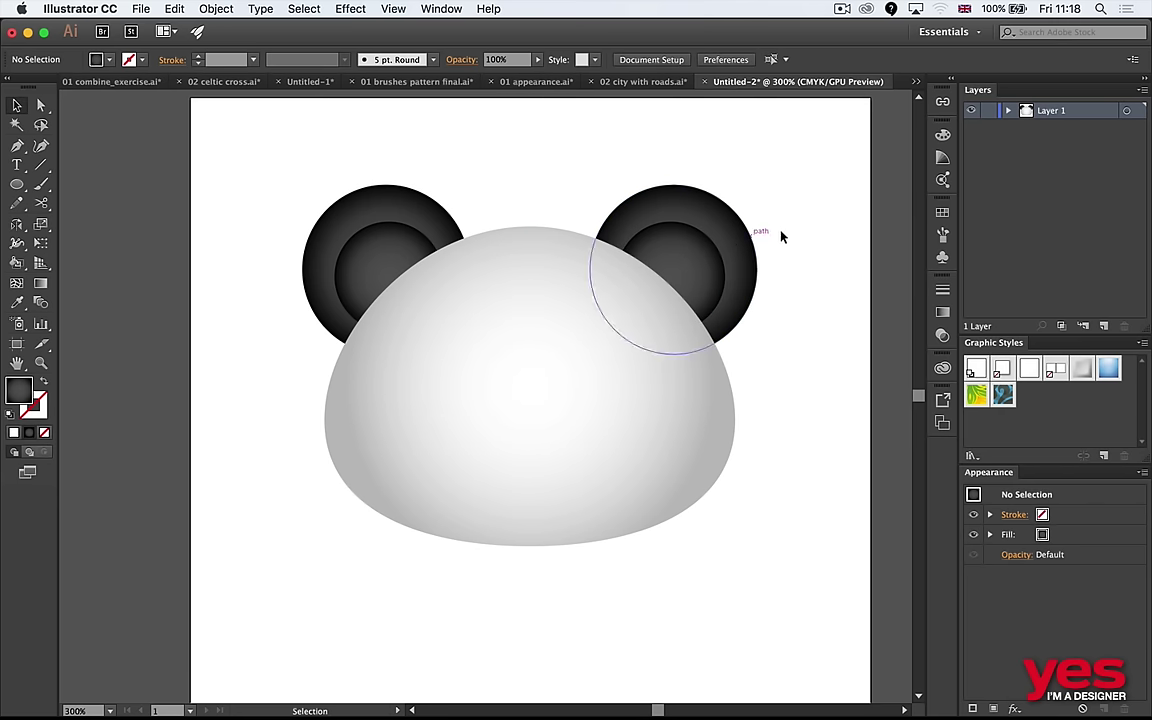
Draw an ellipse about 21 × 24 mm on the left half of the face as the eye patch.
{"action": "key", "text": "l"}
{"action": "left_click_drag", "start_coordinate": [409, 300], "coordinate": [542, 450]}
{"action": "key", "text": "v"}
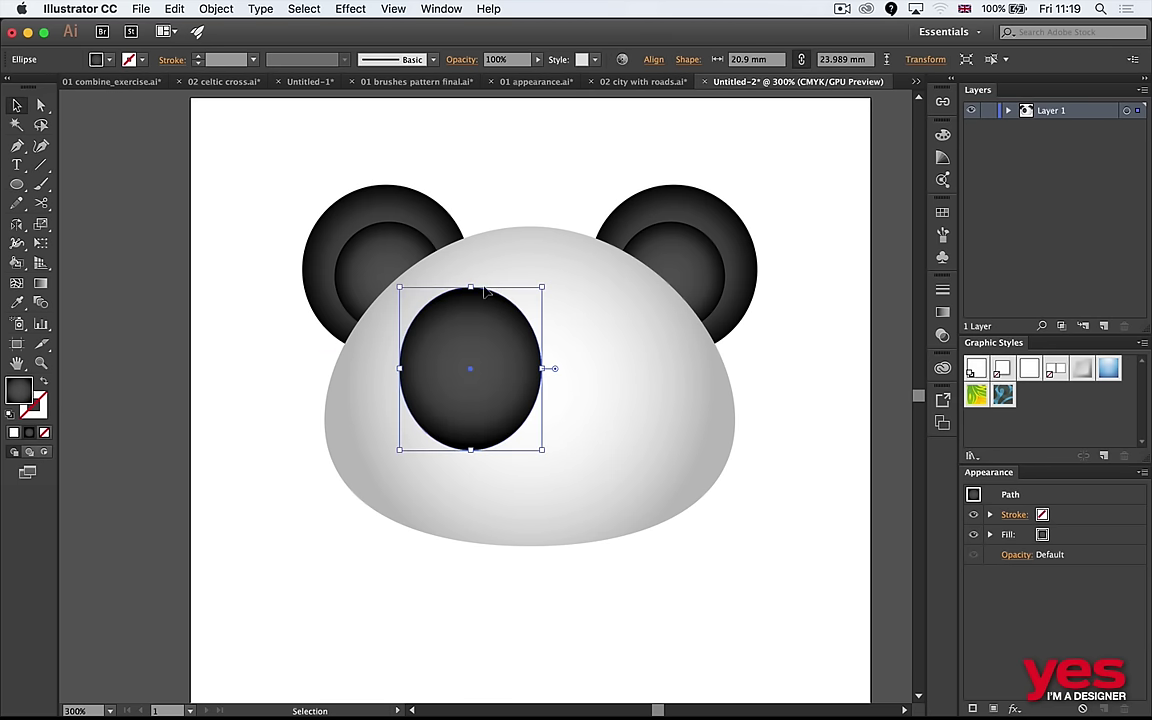
Shift the eye patch's top anchor point right and its bottom anchor point left to slant the shape.
{"action": "key", "text": "a"}
{"action": "left_click", "coordinate": [470, 288]}
{"action": "left_click_drag", "start_coordinate": [471, 296], "coordinate": [484, 296]}
{"action": "left_click_drag", "start_coordinate": [470, 450], "coordinate": [453, 450]}
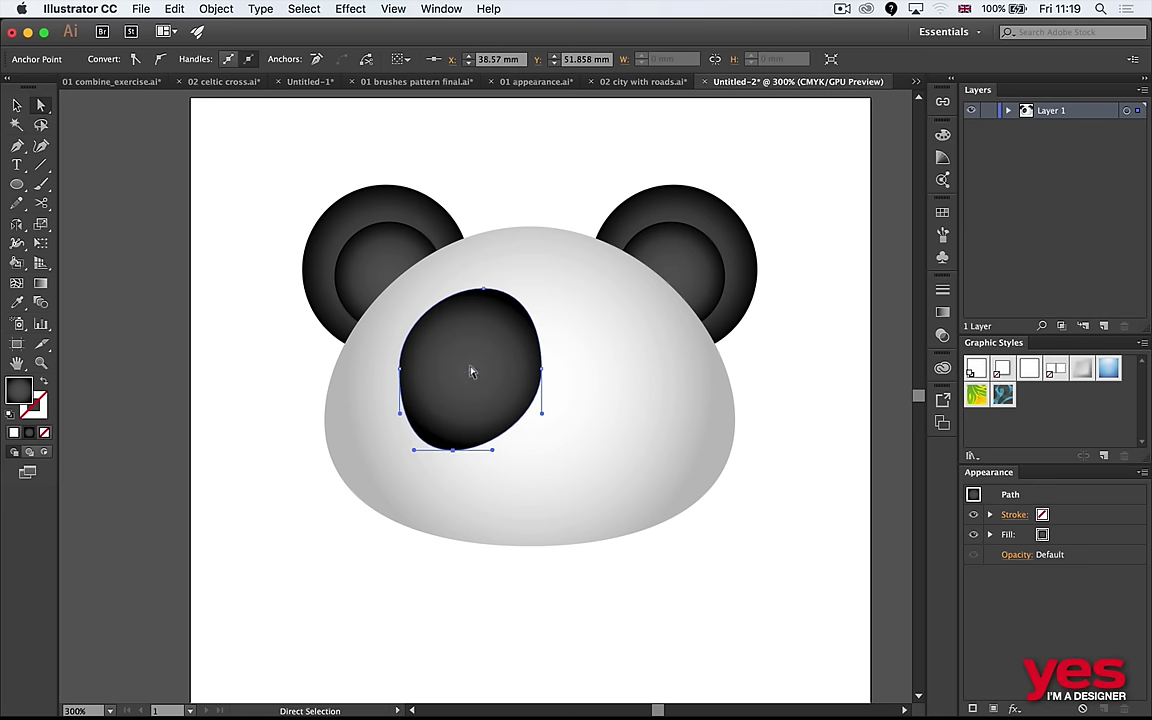
Smooth the eye patch's outline by redrawing along its left, lower and right edges with the Pencil tool.
{"action": "key", "text": "n"}
{"action": "mouse_move", "coordinate": [477, 283]}
{"action": "left_mouse_down"}
{"action": "mouse_move", "coordinate": [483, 295]}
{"action": "mouse_move", "coordinate": [468, 290]}
{"action": "mouse_move", "coordinate": [425, 328]}
{"action": "left_mouse_up"}
{"action": "mouse_move", "coordinate": [472, 286]}
{"action": "left_mouse_down"}
{"action": "mouse_move", "coordinate": [414, 365]}
{"action": "mouse_move", "coordinate": [415, 342]}
{"action": "mouse_move", "coordinate": [413, 412]}
{"action": "mouse_move", "coordinate": [402, 374]}
{"action": "mouse_move", "coordinate": [470, 440]}
{"action": "left_mouse_up"}
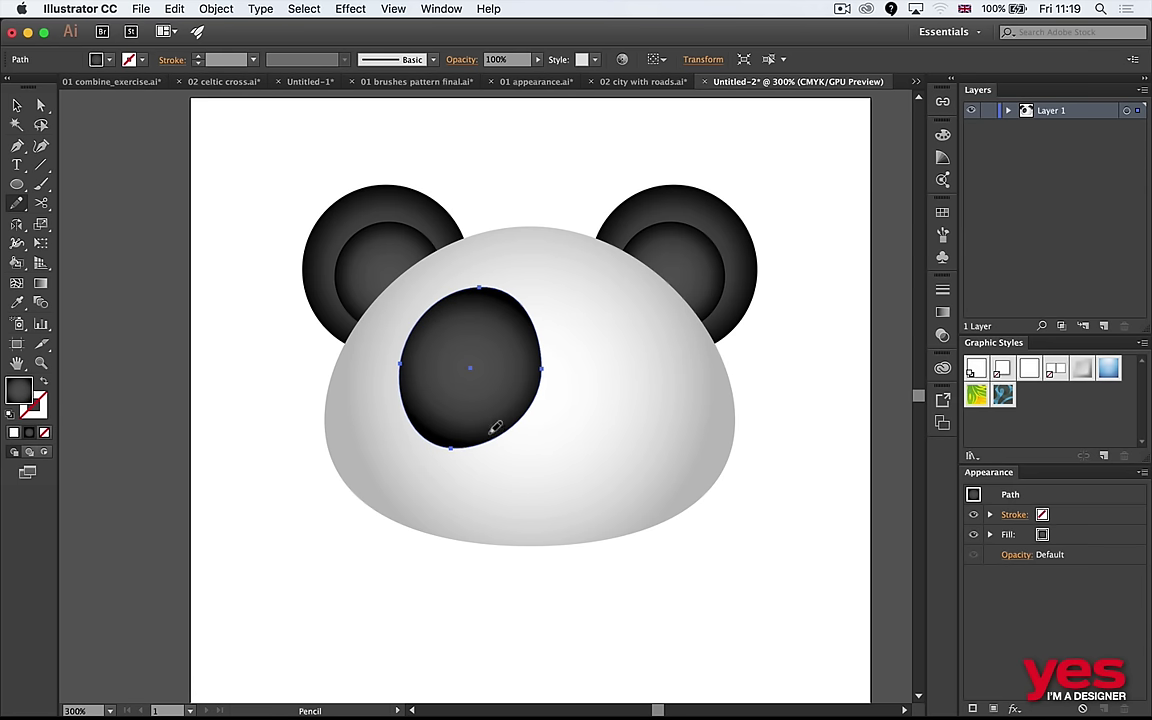
{"action": "left_click_drag", "start_coordinate": [543, 346], "coordinate": [492, 283]}
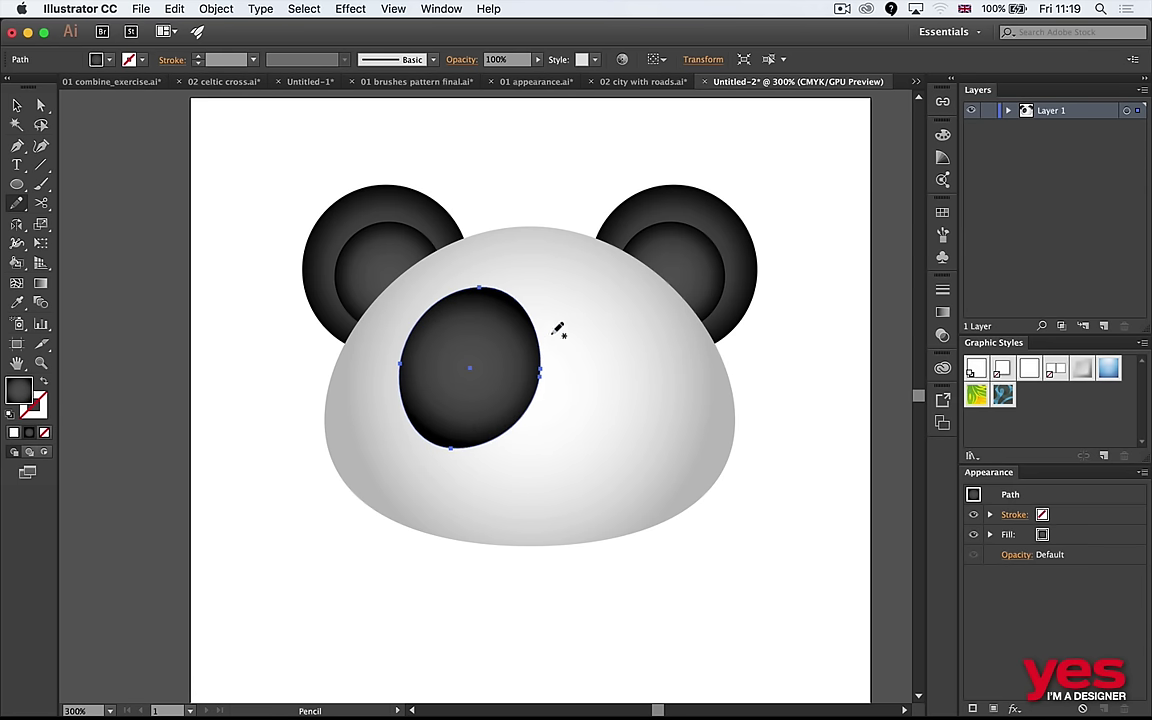
Rotate the eye patch slightly clockwise and shift it a little left and down on the face.
{"action": "left_click", "coordinate": [578, 144], "text": "super"}
{"action": "left_click", "coordinate": [493, 329], "text": "super"}
{"action": "key", "text": "r"}
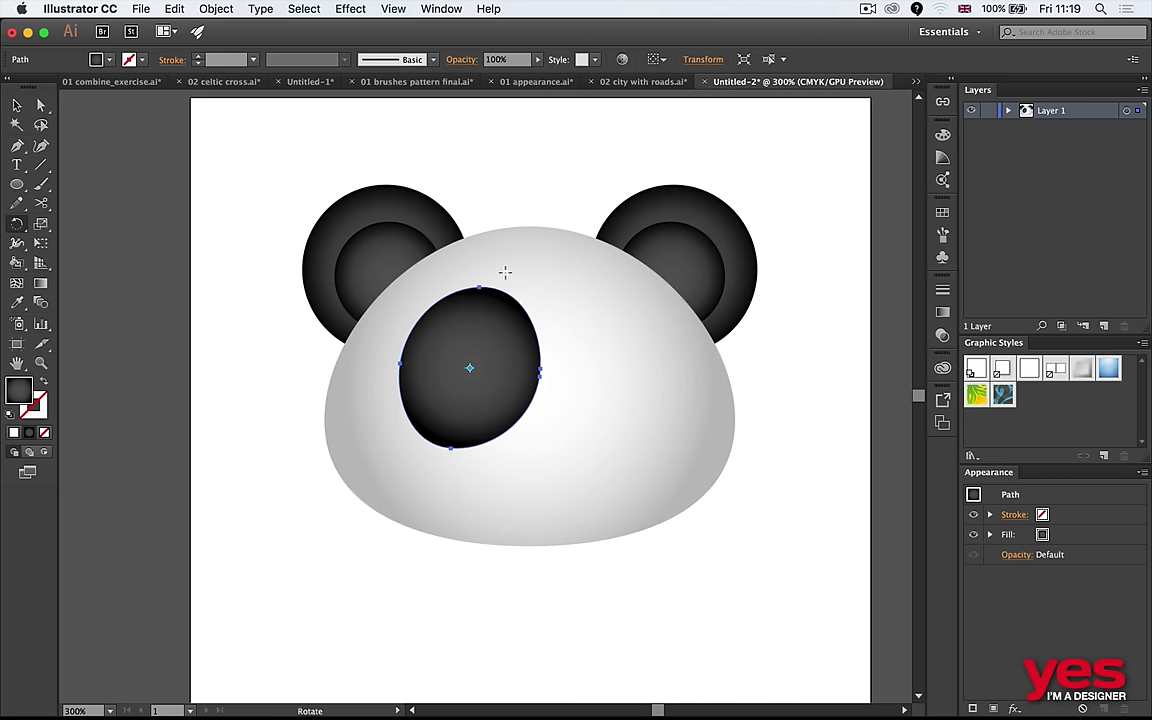
{"action": "left_click_drag", "start_coordinate": [505, 272], "coordinate": [527, 283]}
{"action": "key", "text": "v"}
Draw a circle about 13 mm in diameter inside the eye patch for the eye.
{"action": "left_click_drag", "start_coordinate": [512, 334], "coordinate": [502, 417]}
{"action": "key", "text": "shift+super+a"}
{"action": "key", "text": "l"}
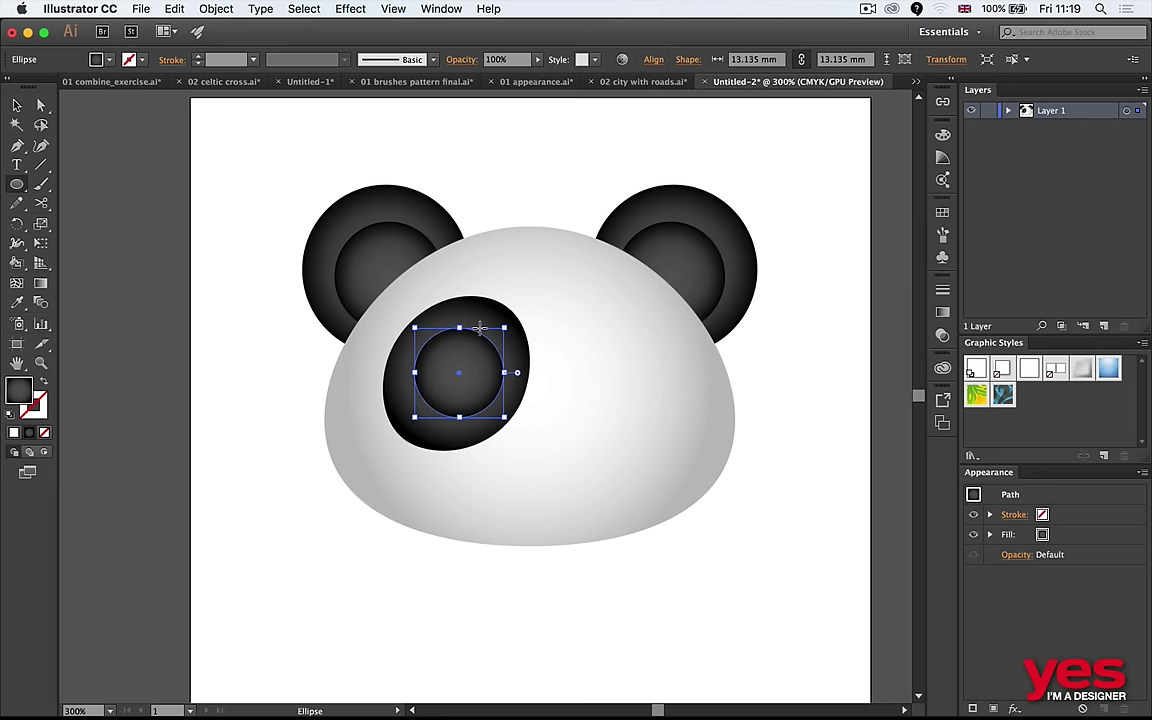
Enlarge the eye circle to about 15 mm and add a concentric copy about 12.3 mm in diameter inside it.
{"action": "left_click_drag", "start_coordinate": [499, 322], "coordinate": [510, 322]}
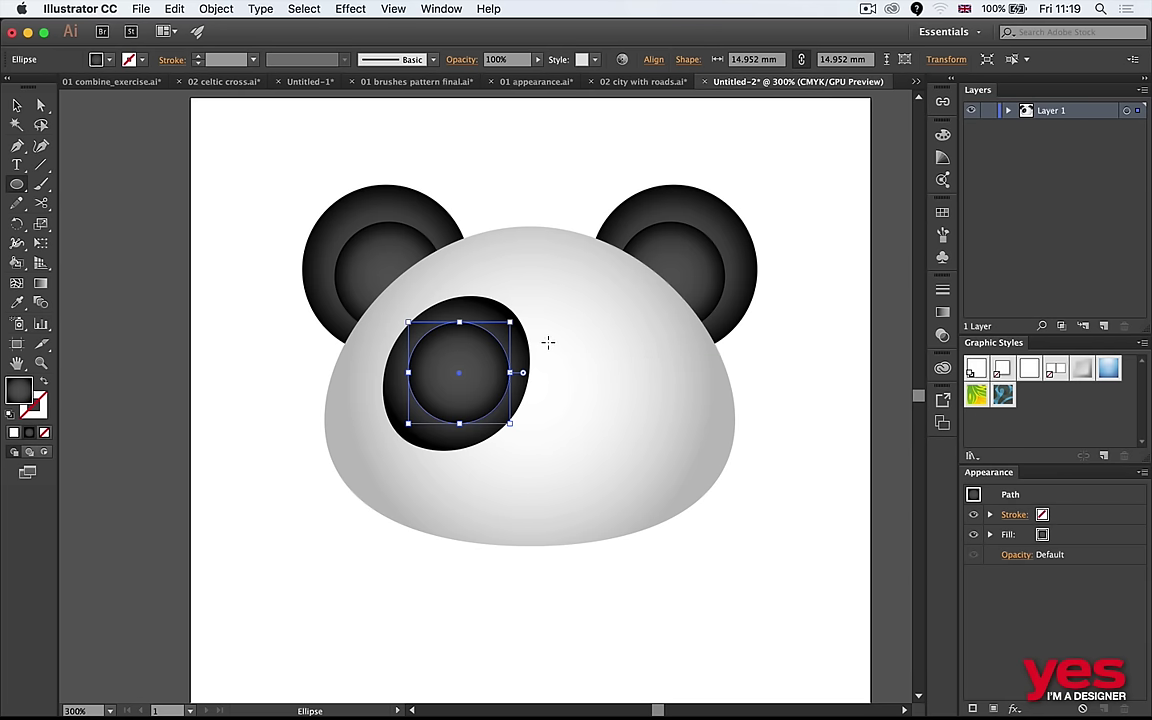
{"action": "key", "text": "v"}
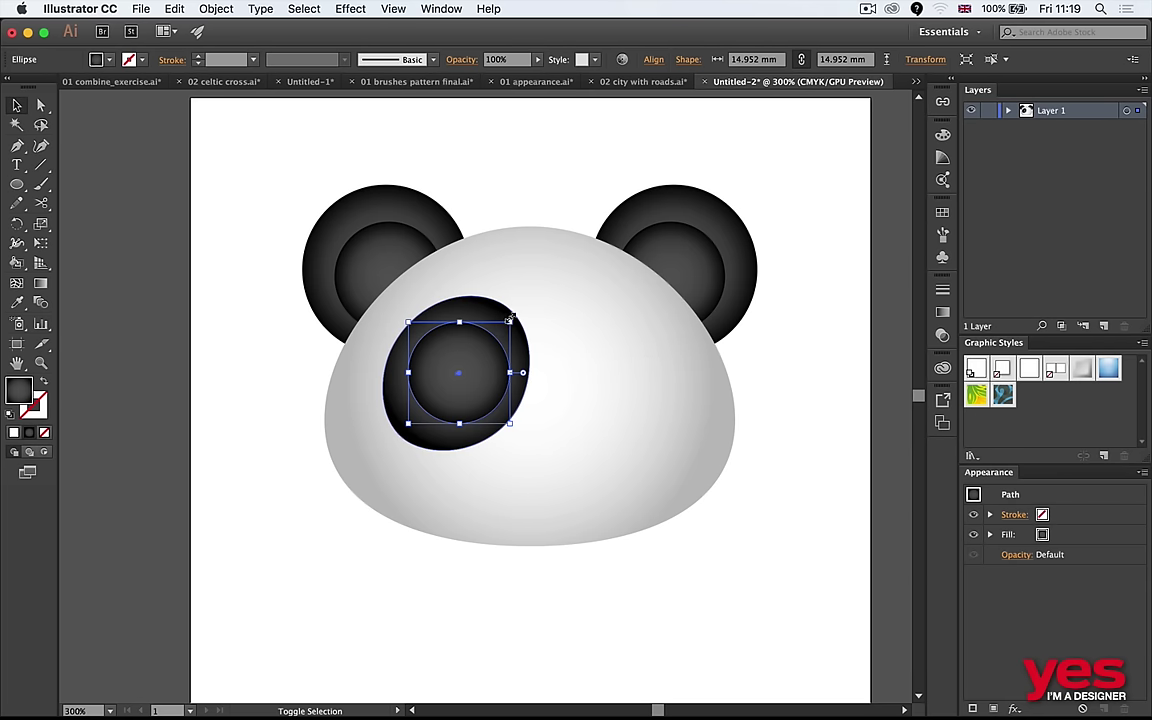
{"action": "left_click_drag", "start_coordinate": [510, 322], "coordinate": [500, 329]}
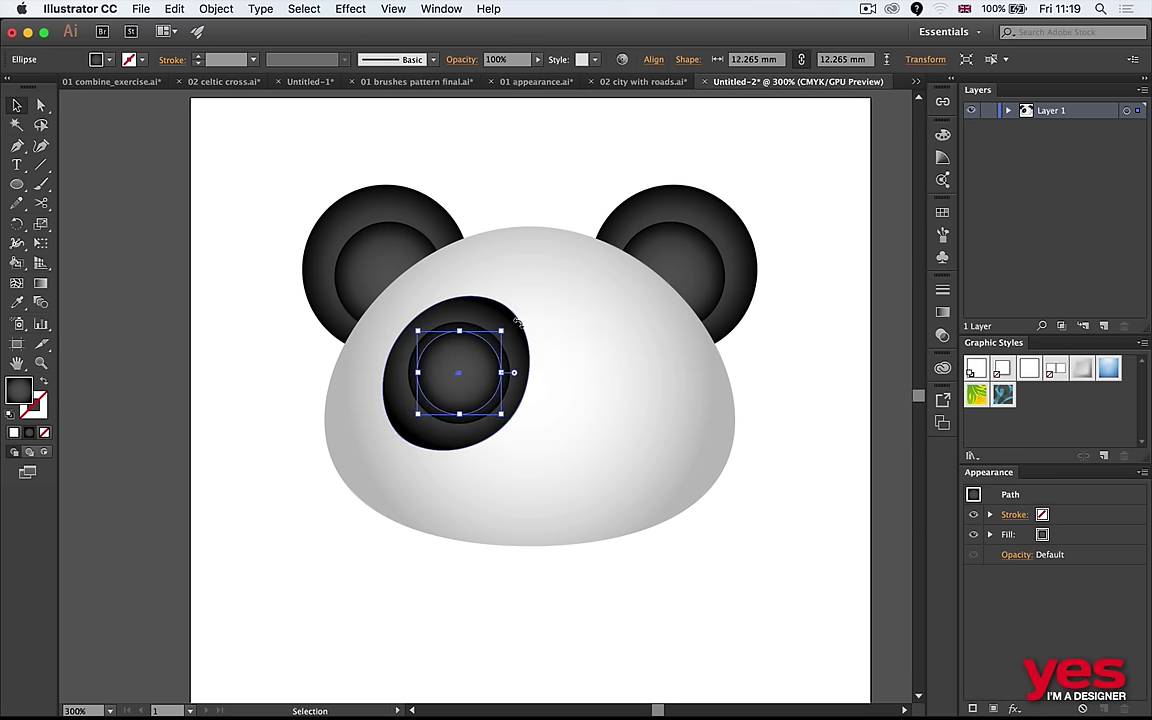
Fill the inner eye circle with the head's light gradient, sampled with the Eyedropper.
{"action": "key", "text": "i"}
{"action": "left_click", "coordinate": [620, 378]}
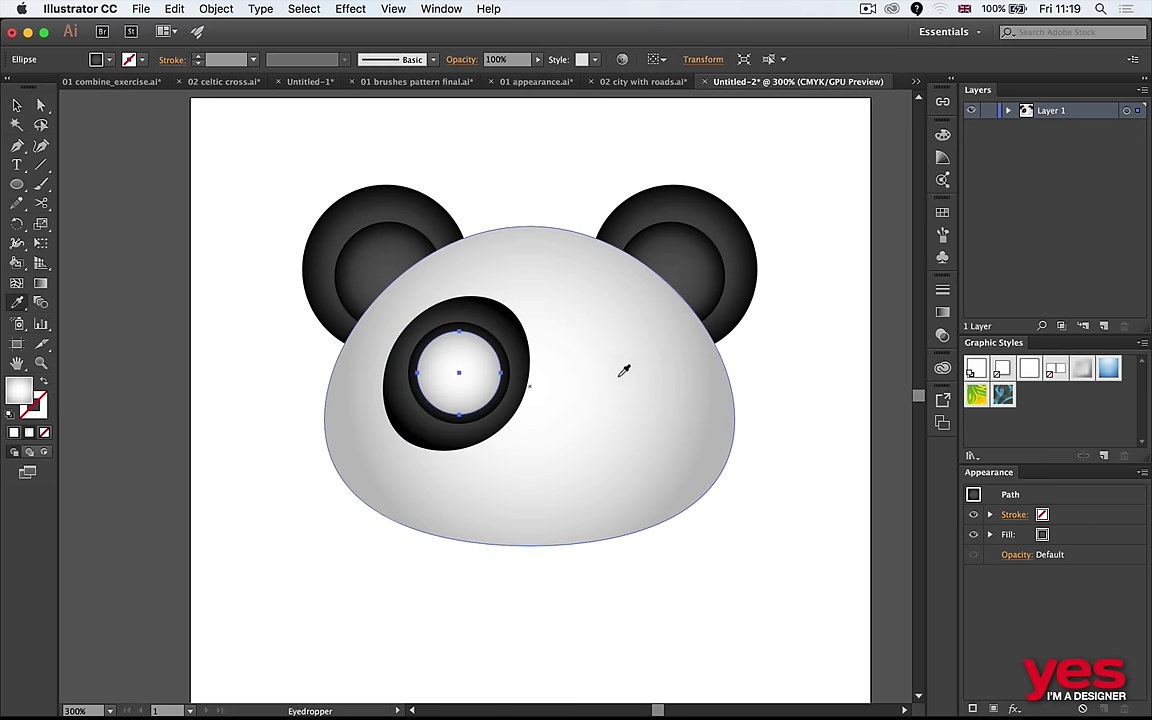
{"action": "key", "text": "v"}
{"action": "left_click", "coordinate": [792, 325]}
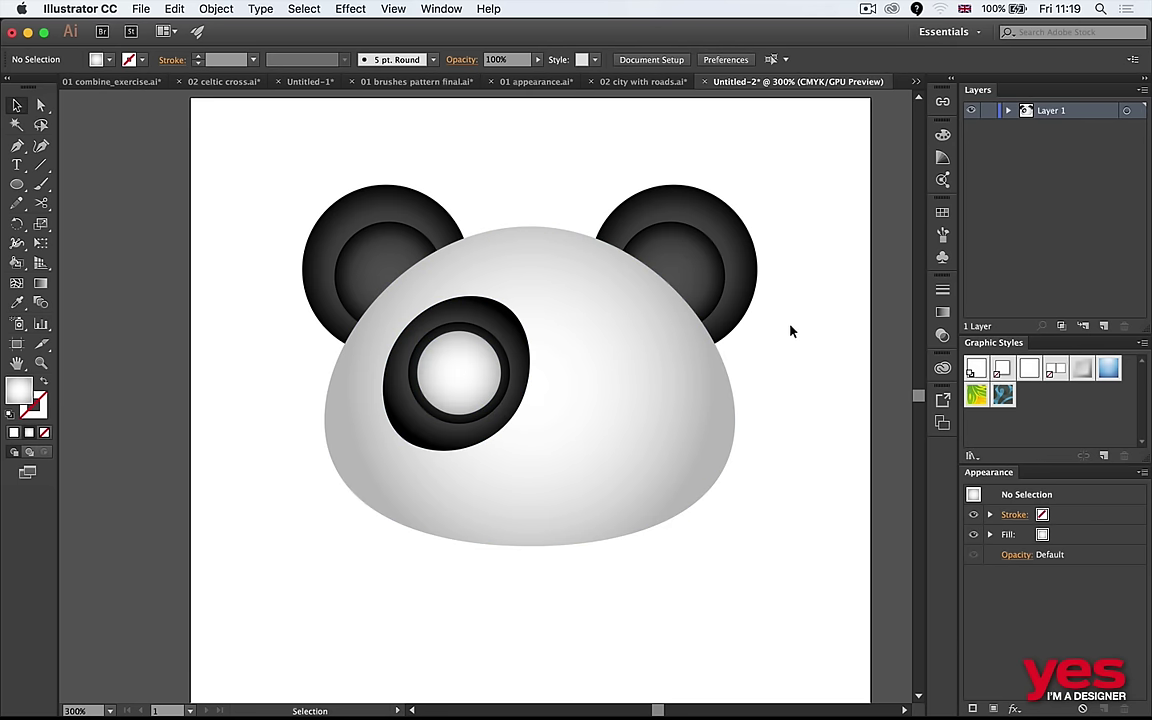
Add a concentric copy of the light eye circle, scaled down to about 9.4 mm, for the iris.
{"action": "key", "text": "a"}
{"action": "left_click", "coordinate": [458, 366]}
{"action": "key", "text": "v"}
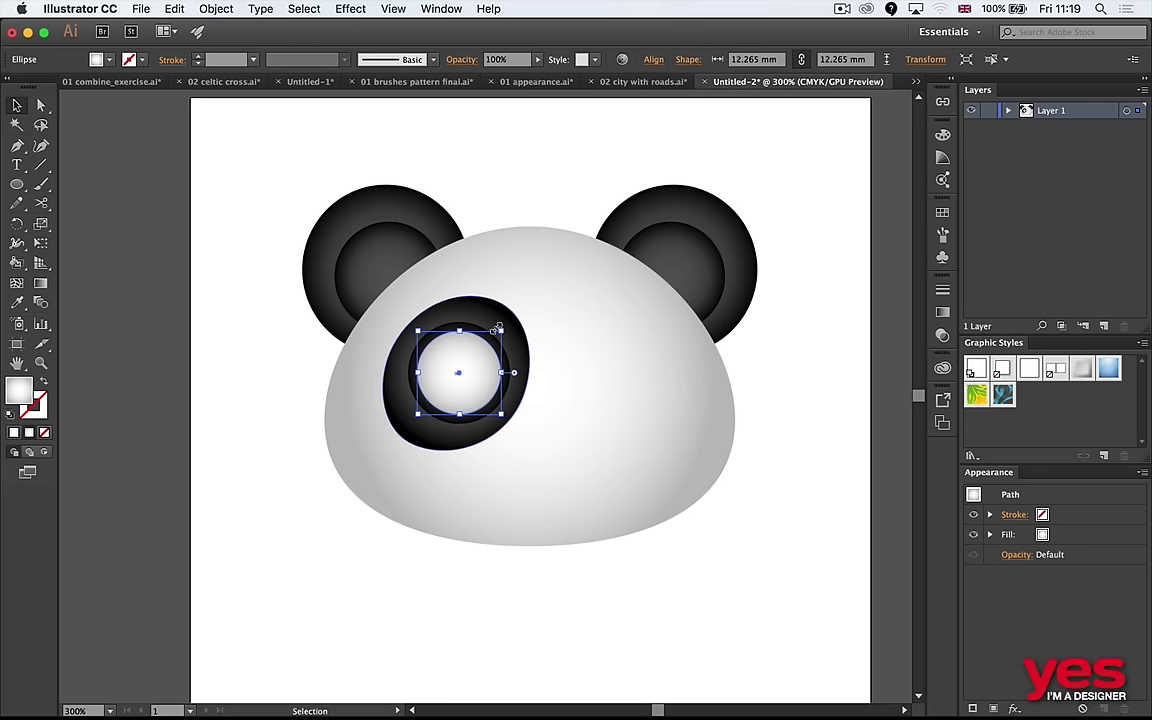
{"action": "left_click_drag", "start_coordinate": [501, 331], "coordinate": [492, 339]}
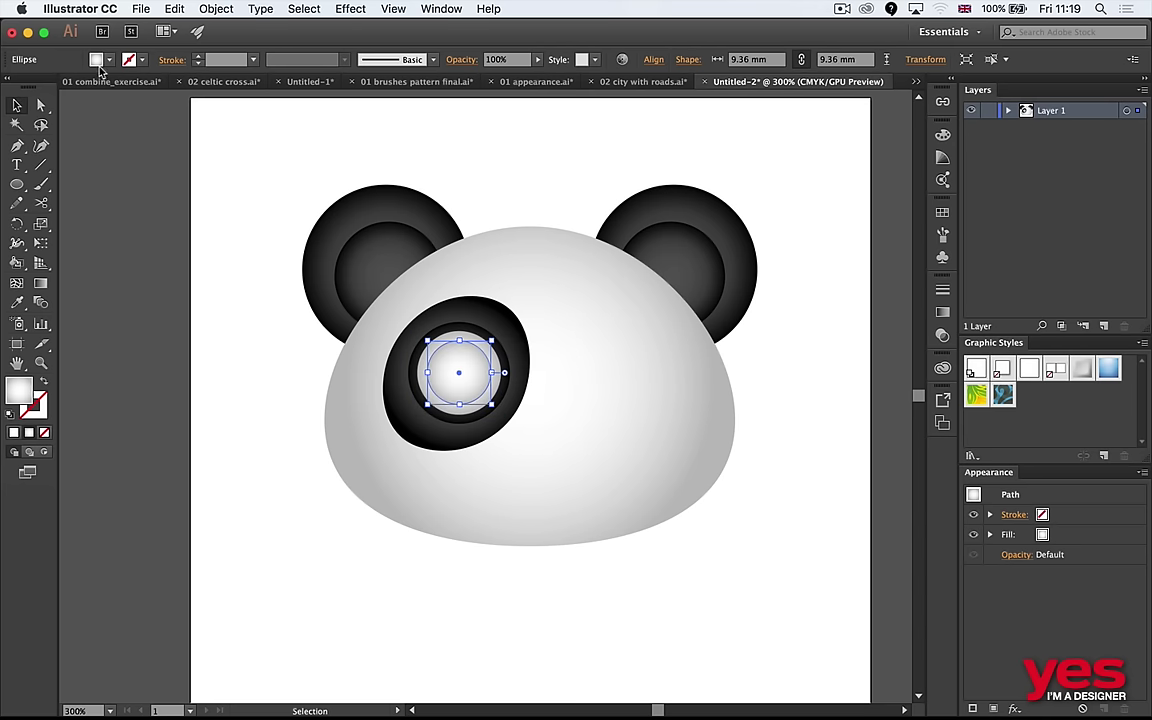
Recolour the iris's radial gradient with light blue at the centre and darker blue at the edge.
{"action": "left_click", "coordinate": [942, 311]}
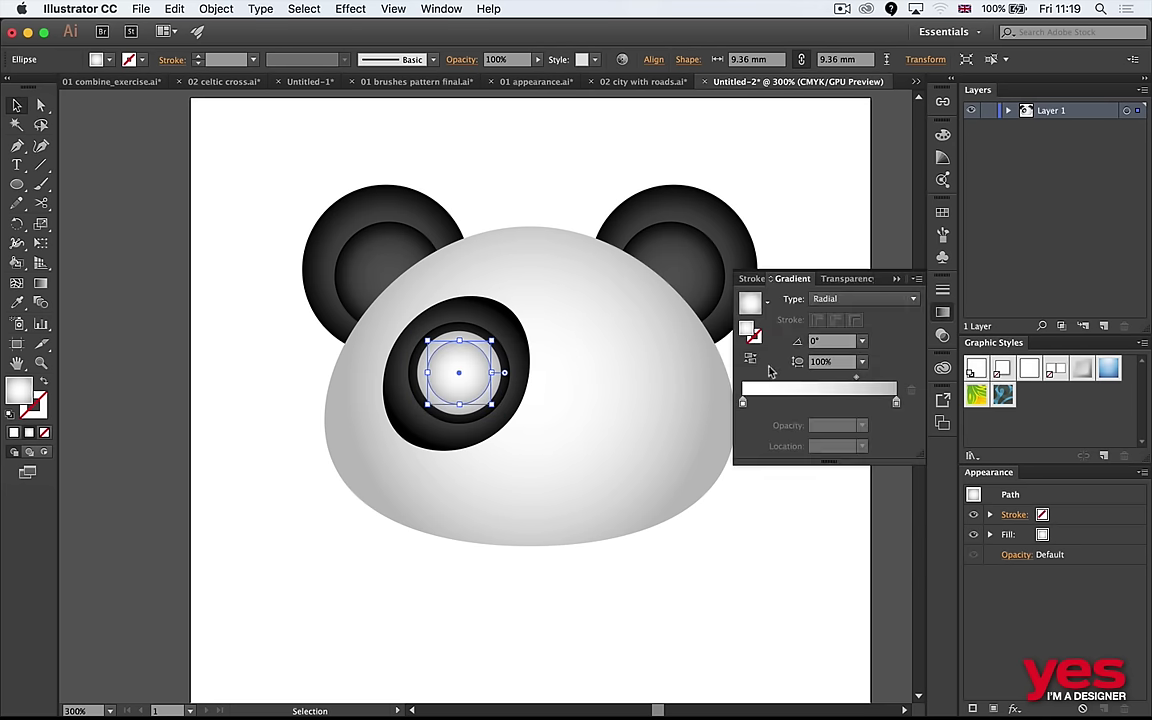
{"action": "left_click", "coordinate": [897, 403]}
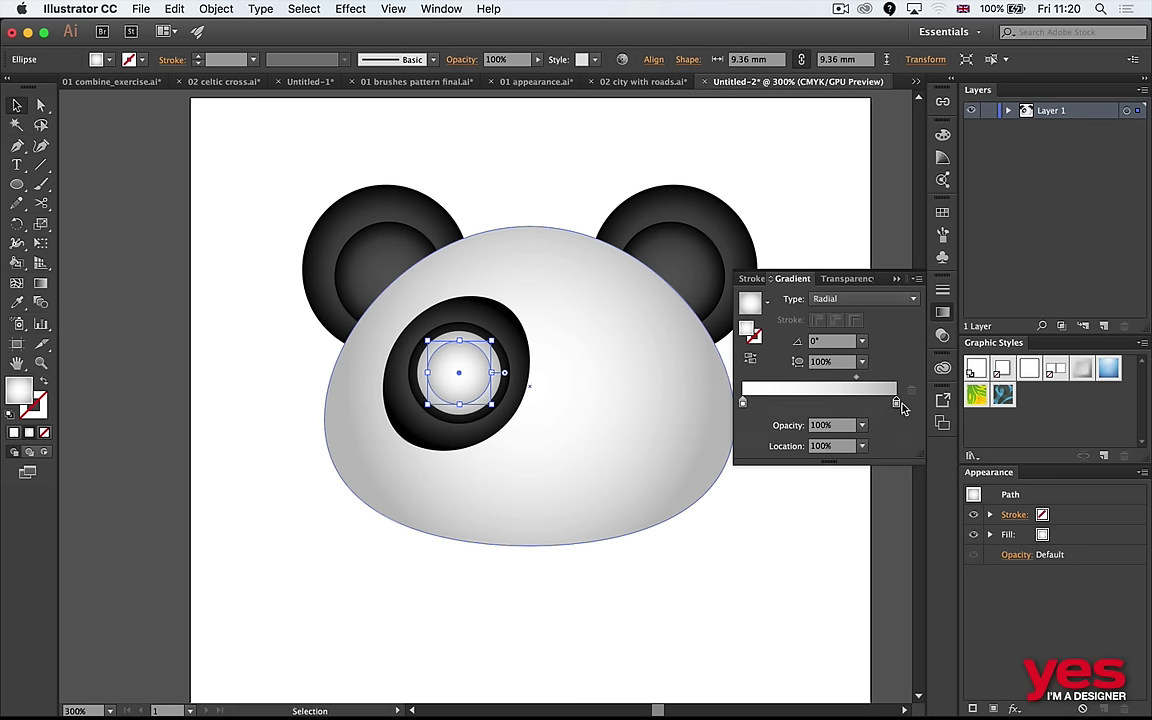
{"action": "double_click", "coordinate": [897, 403]}
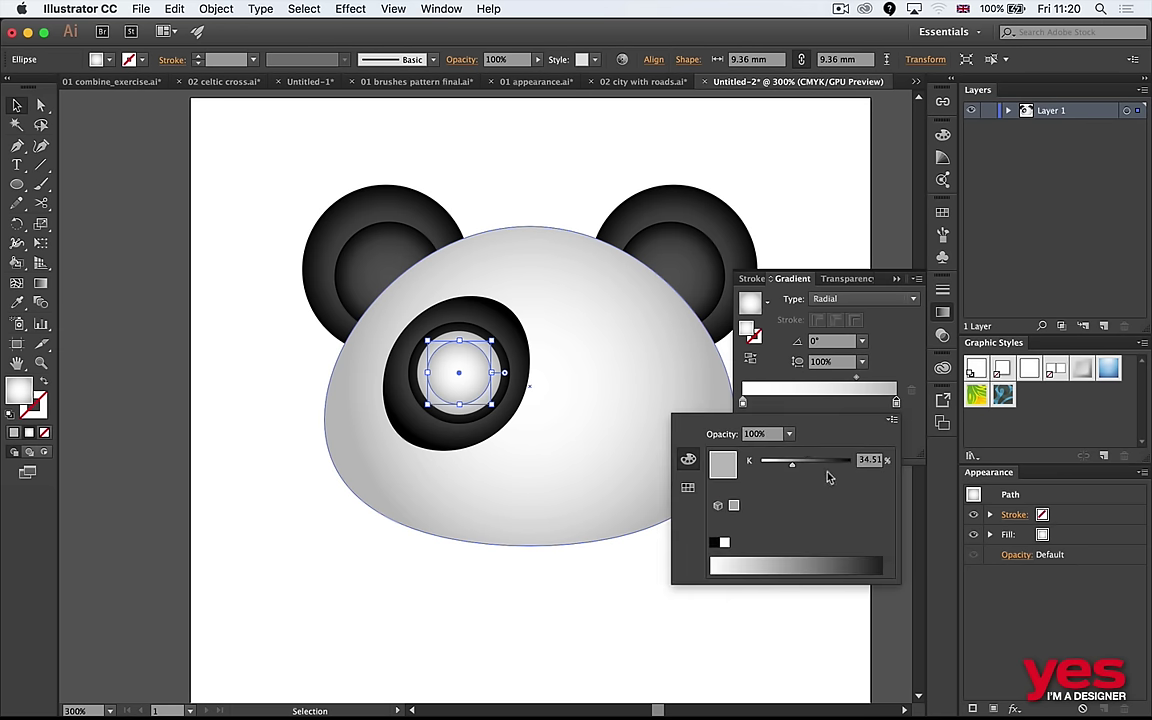
{"action": "left_click", "coordinate": [688, 487]}
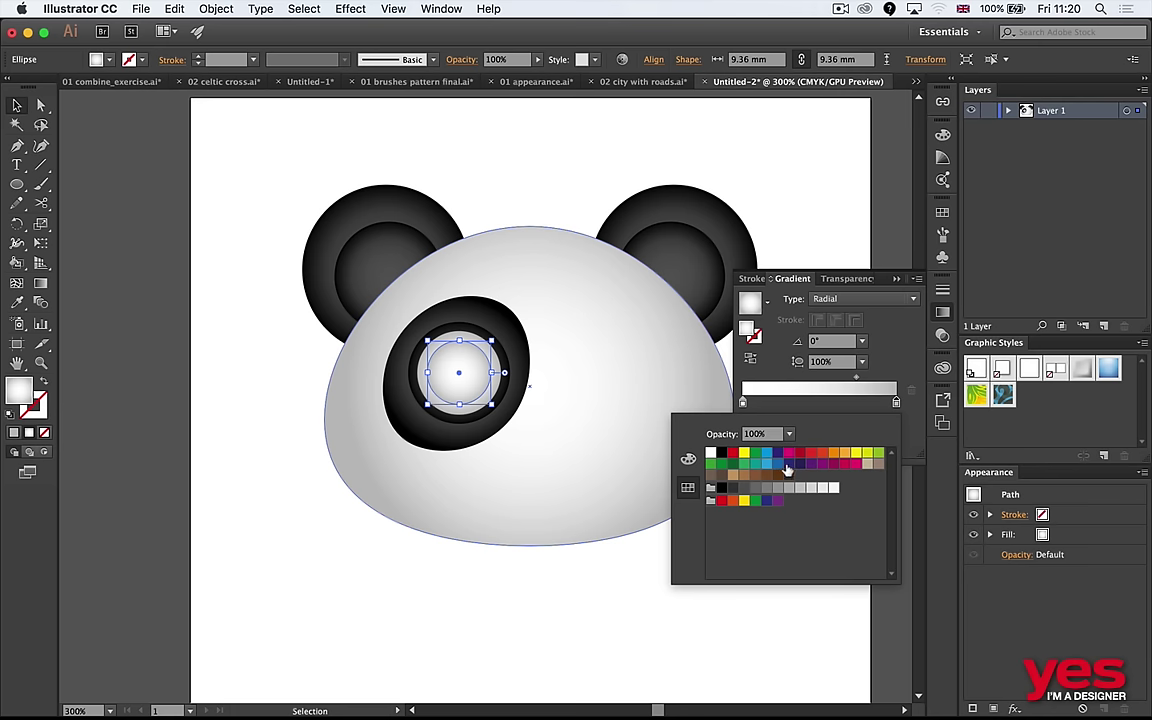
{"action": "left_click", "coordinate": [778, 465]}
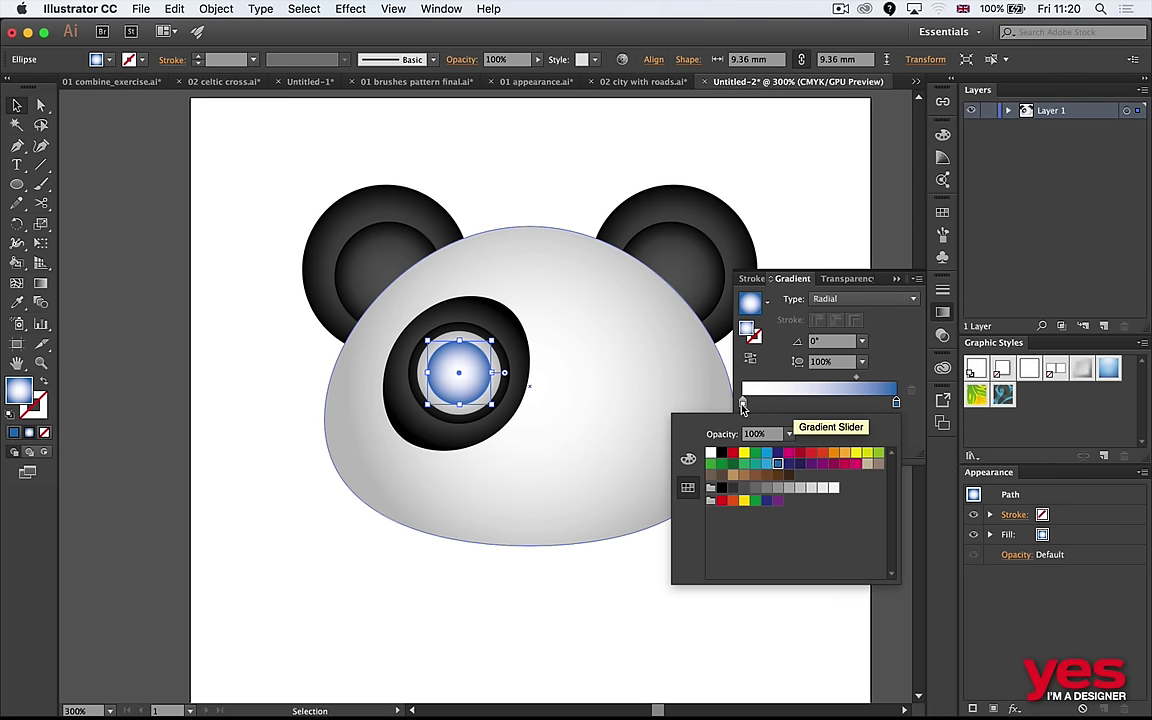
{"action": "double_click", "coordinate": [742, 402]}
{"action": "left_click", "coordinate": [766, 463]}
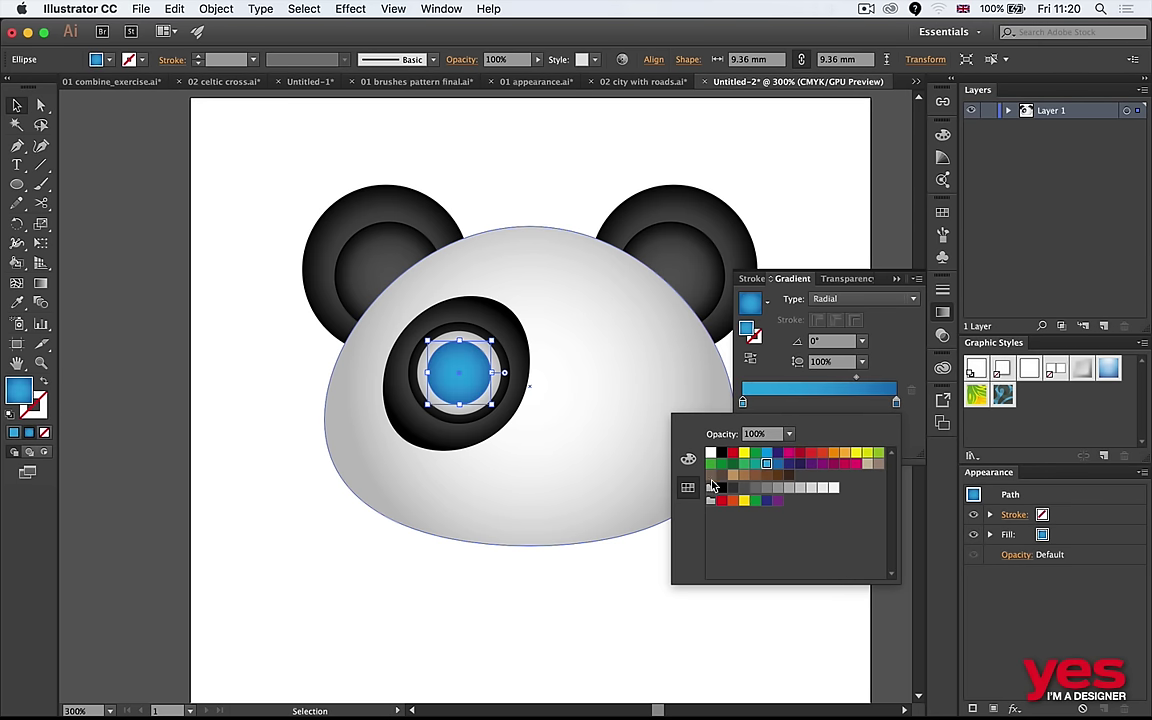
{"action": "left_click", "coordinate": [560, 593]}
{"action": "left_click", "coordinate": [942, 310]}
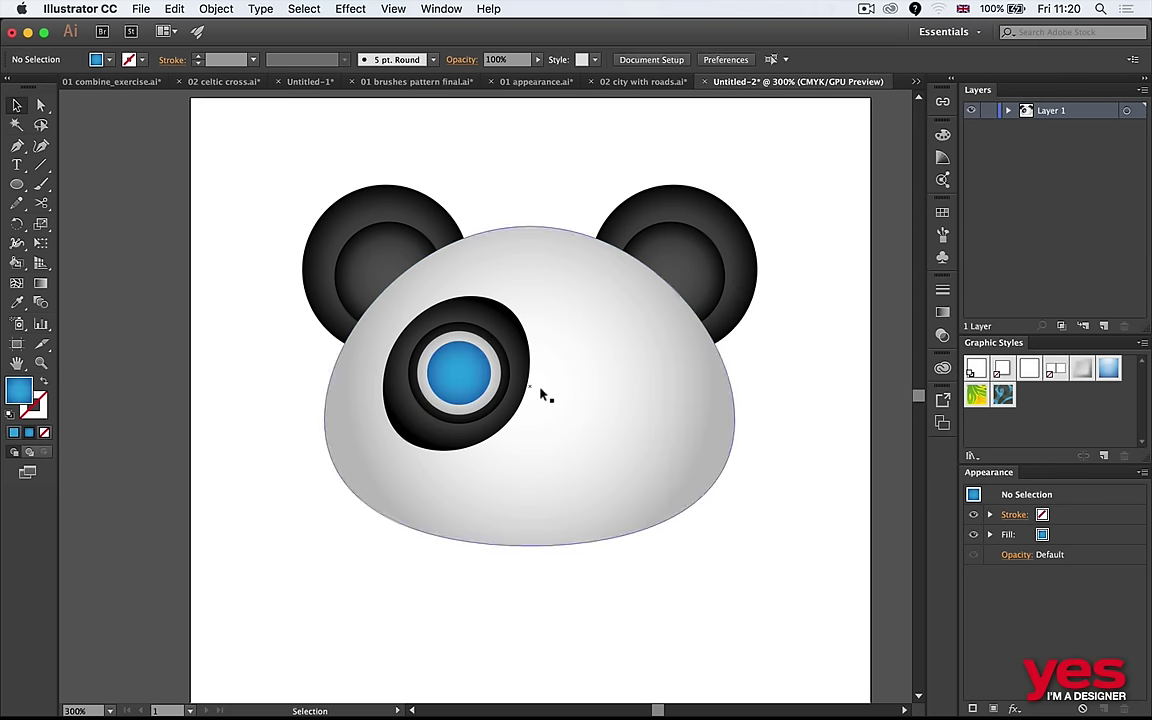
Shift the iris slightly right within the eye and draw a pupil circle about 4.2 mm in diameter on it.
{"action": "left_click_drag", "start_coordinate": [481, 378], "coordinate": [488, 378]}
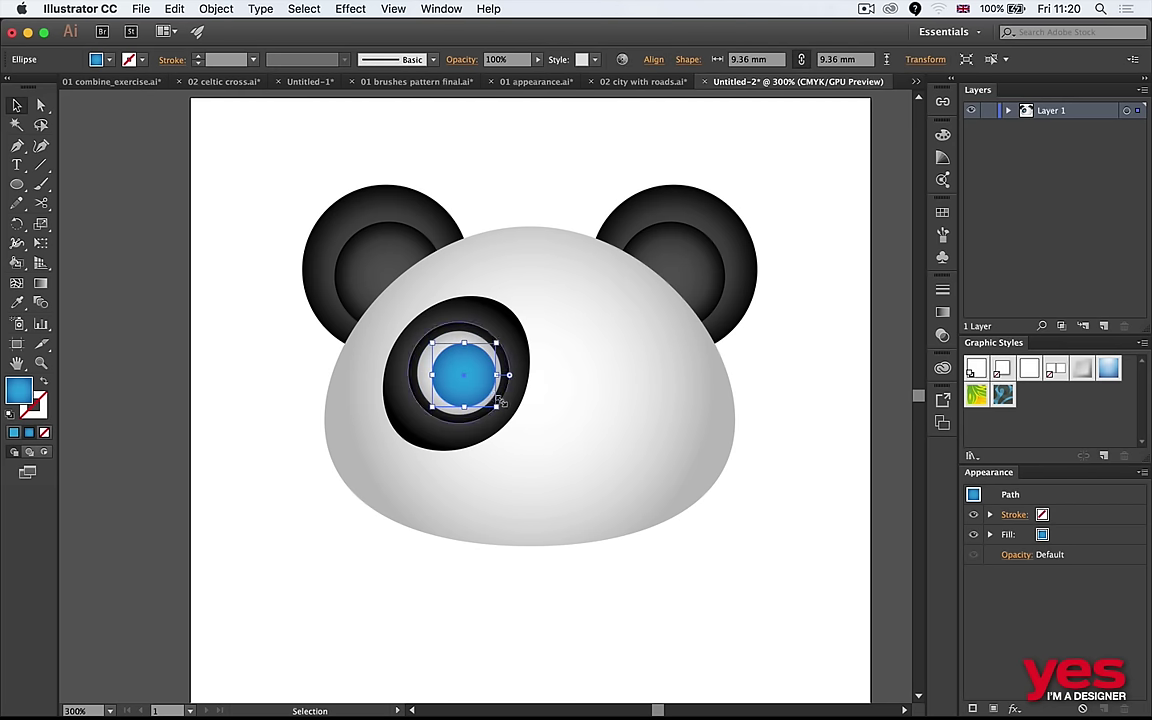
{"action": "left_click", "coordinate": [468, 591]}
{"action": "key", "text": "l"}
{"action": "mouse_move", "coordinate": [478, 372]}
{"action": "left_mouse_down"}
{"action": "mouse_move", "coordinate": [445, 375]}
{"action": "mouse_move", "coordinate": [494, 387]}
{"action": "left_mouse_up"}
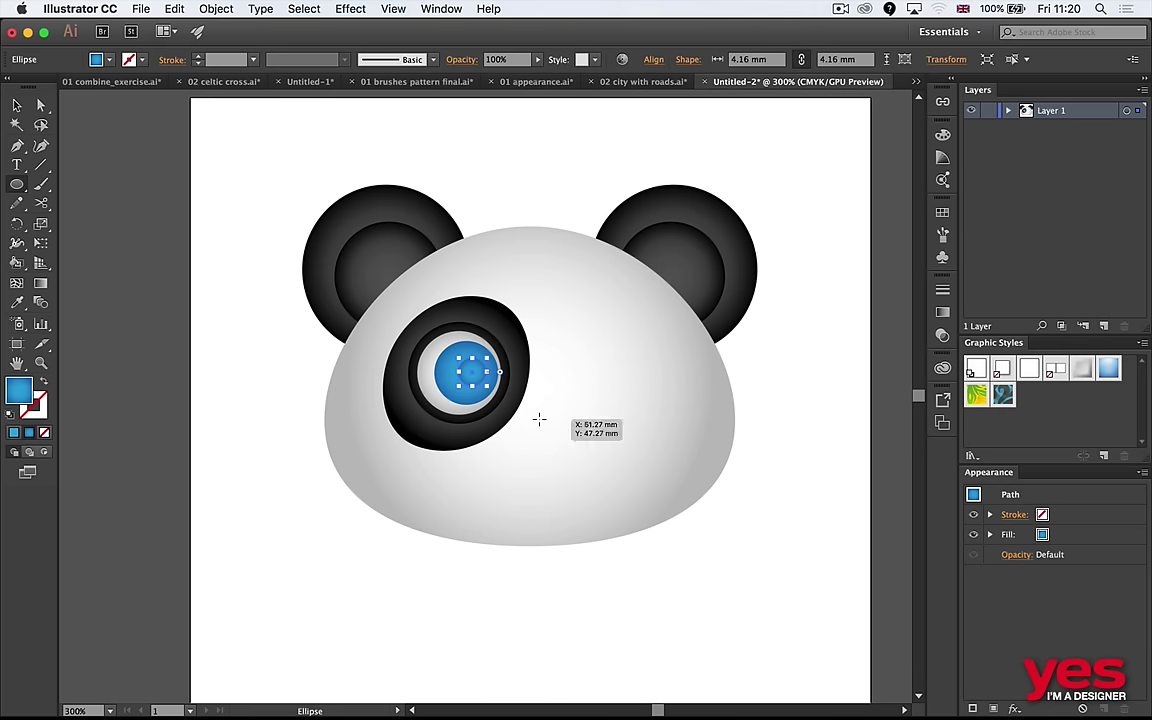
Fill the pupil with solid black.
{"action": "key", "text": "i"}
{"action": "left_click", "coordinate": [660, 240]}
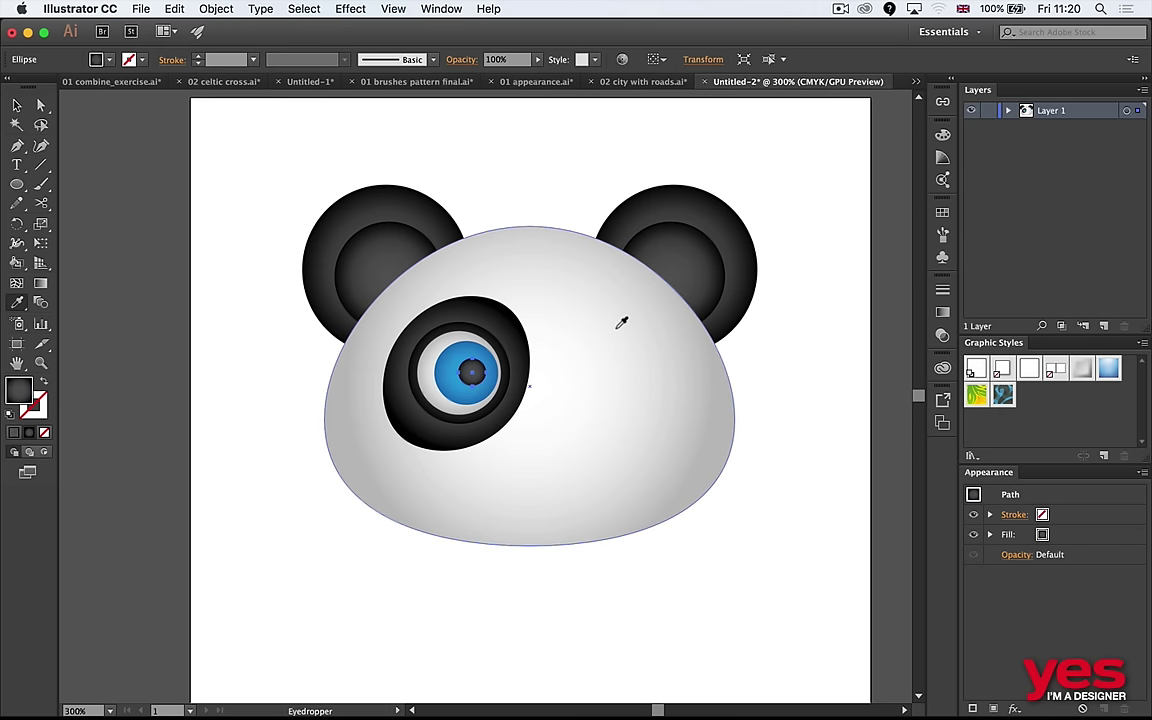
{"action": "key", "text": "v"}
{"action": "left_click", "coordinate": [100, 59]}
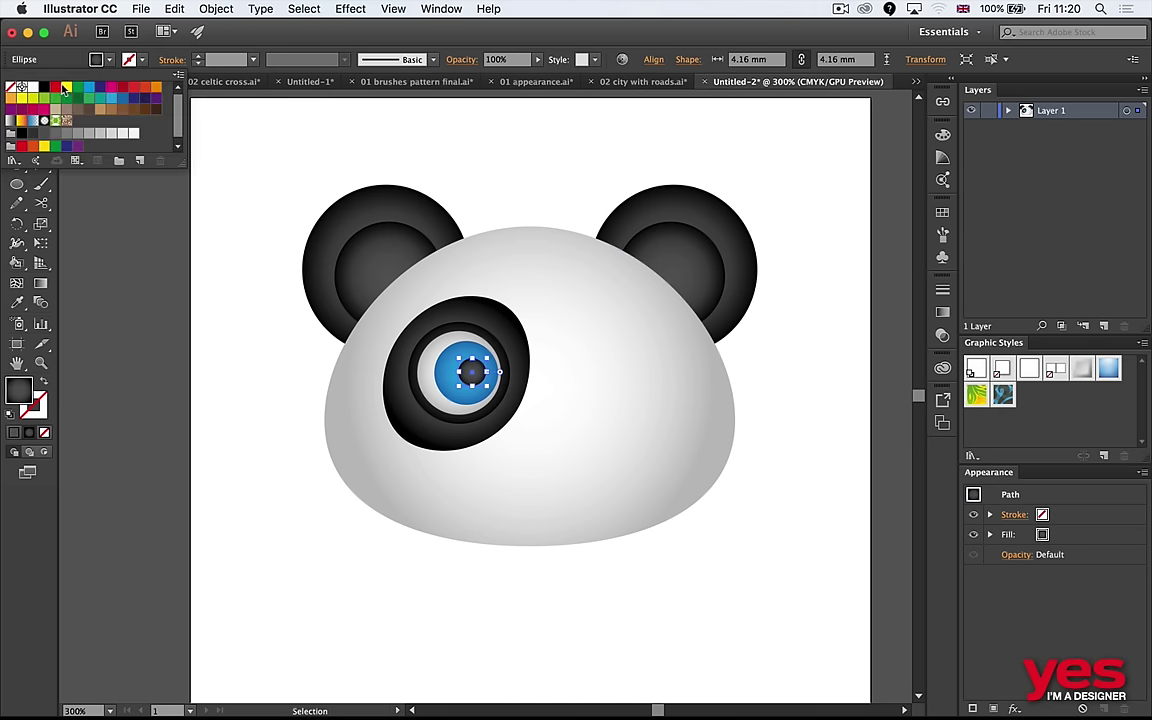
{"action": "left_click", "coordinate": [45, 90]}
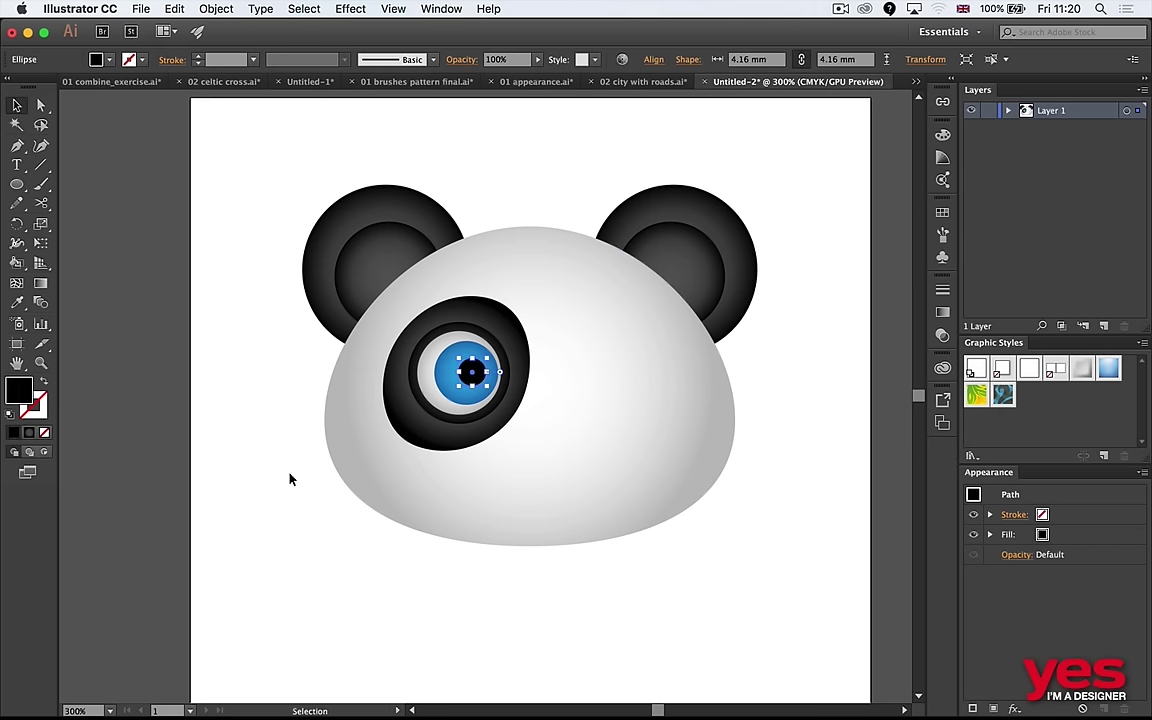
{"action": "left_click", "coordinate": [262, 428]}
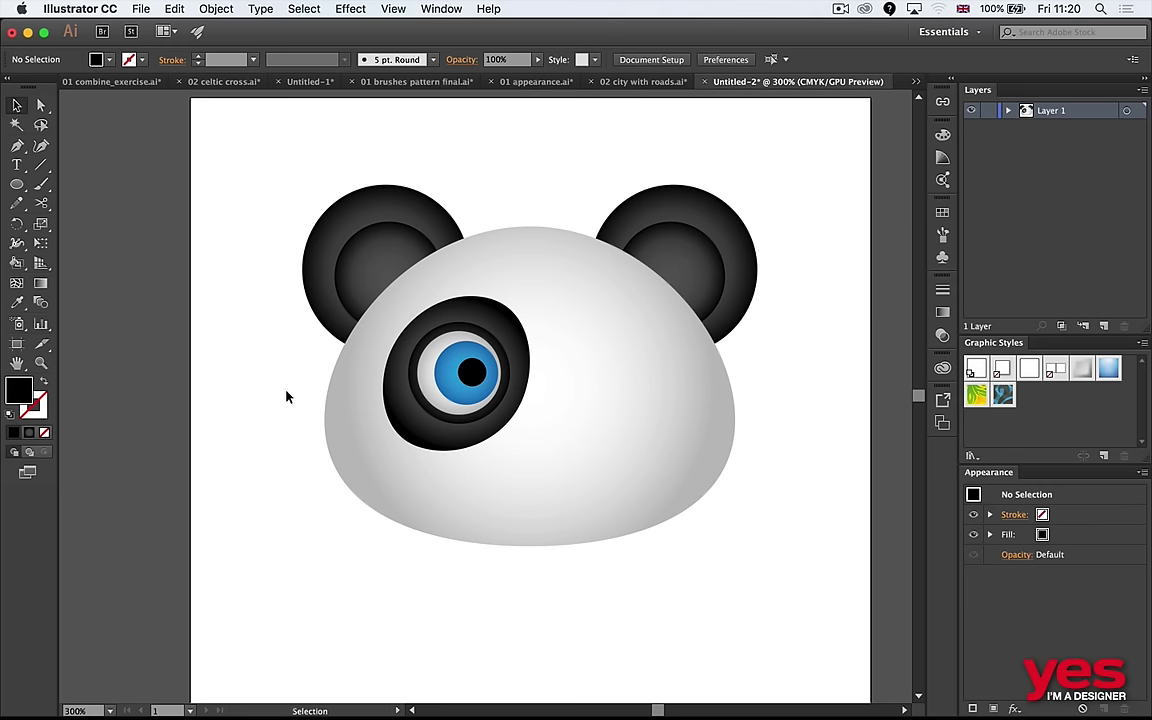
Draw a highlight circle about 2 mm in diameter at the pupil's upper left and fill it with the head's light gradient.
{"action": "key", "text": "l"}
{"action": "left_click_drag", "start_coordinate": [467, 362], "coordinate": [468, 359]}
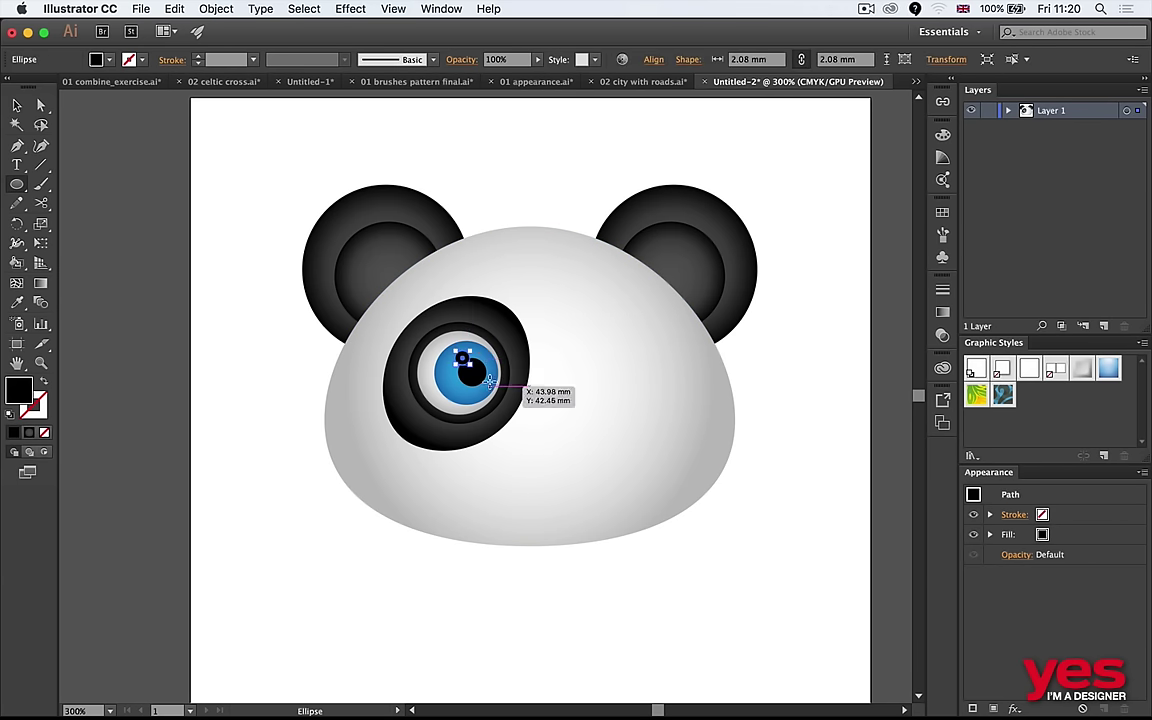
{"action": "key", "text": "i"}
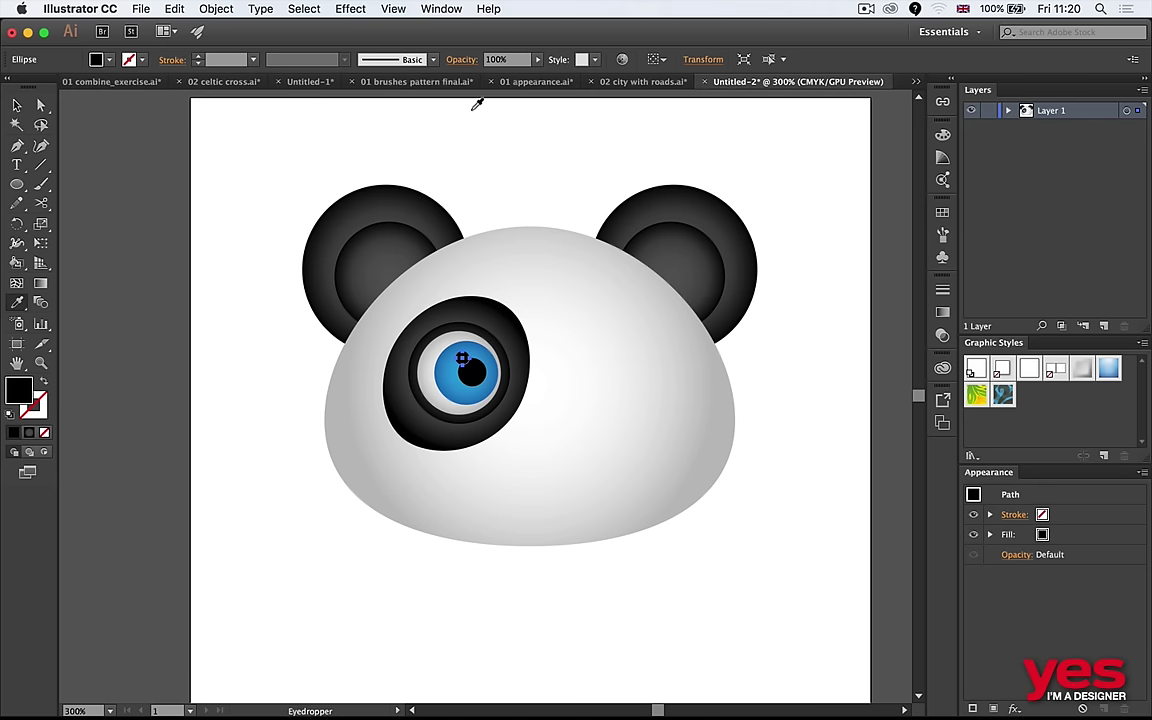
{"action": "left_click", "coordinate": [515, 264]}
{"action": "key", "text": "v"}
{"action": "left_click", "coordinate": [576, 163]}
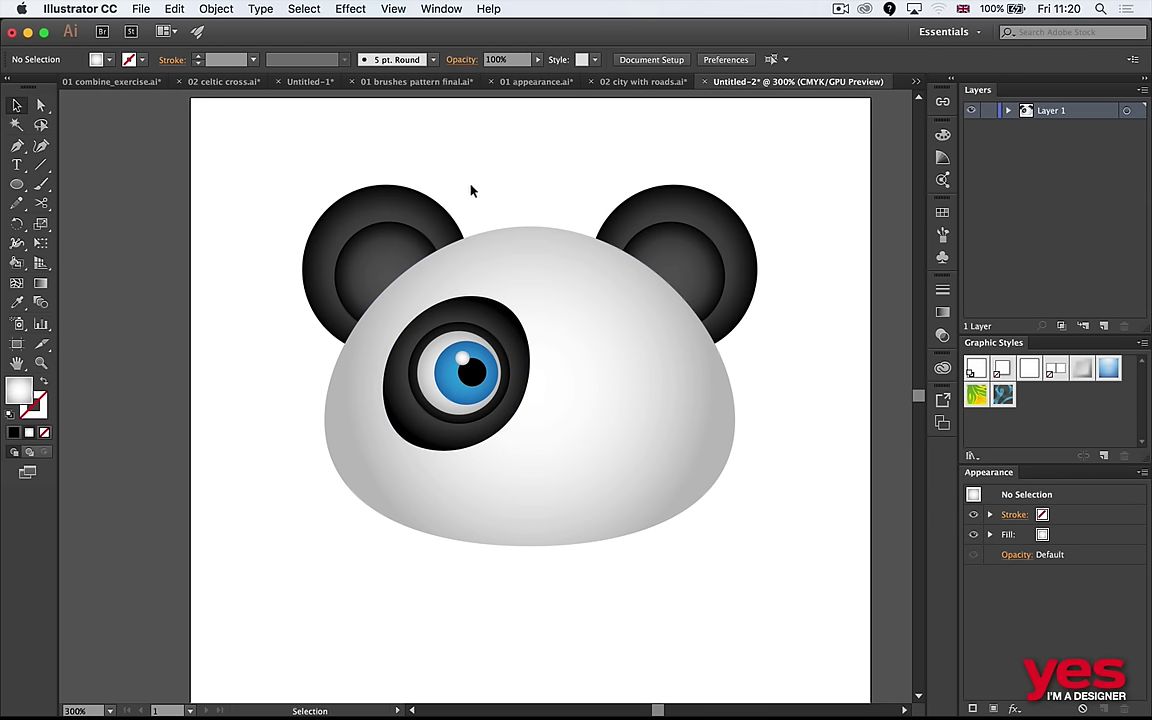
Group the head with both ears and lock the group.
{"action": "left_click_drag", "start_coordinate": [285, 131], "coordinate": [732, 307]}
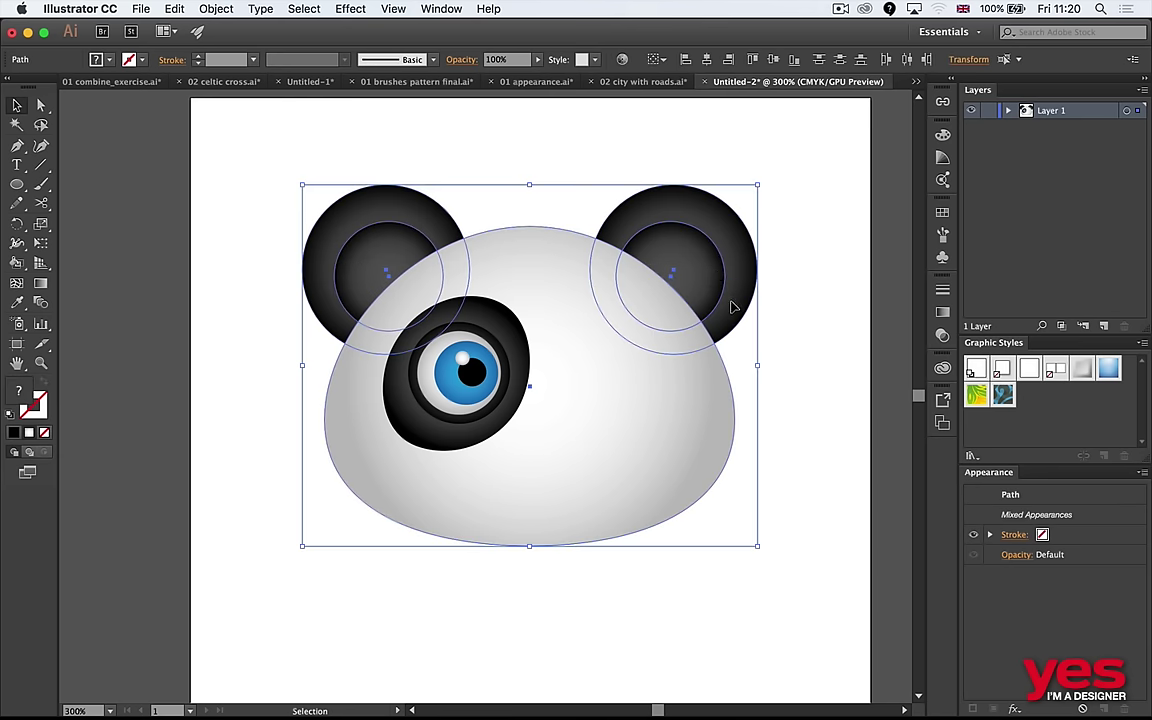
{"action": "key", "text": "super+g"}
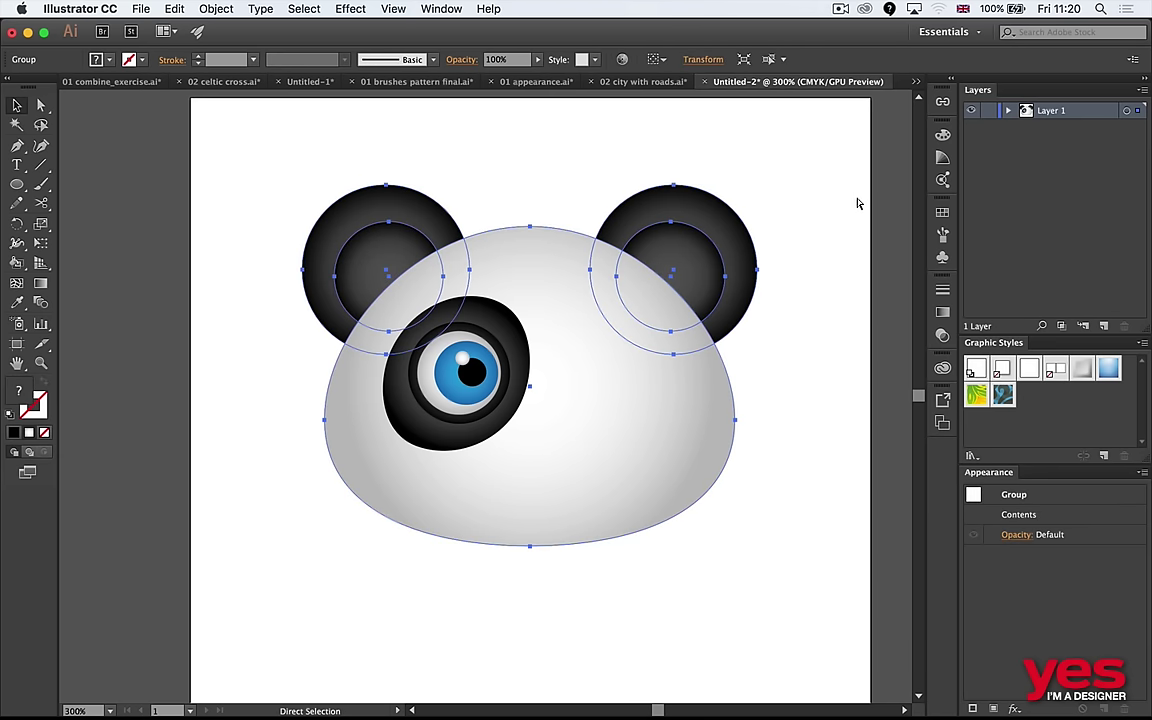
{"action": "key", "text": "super+shift+a"}
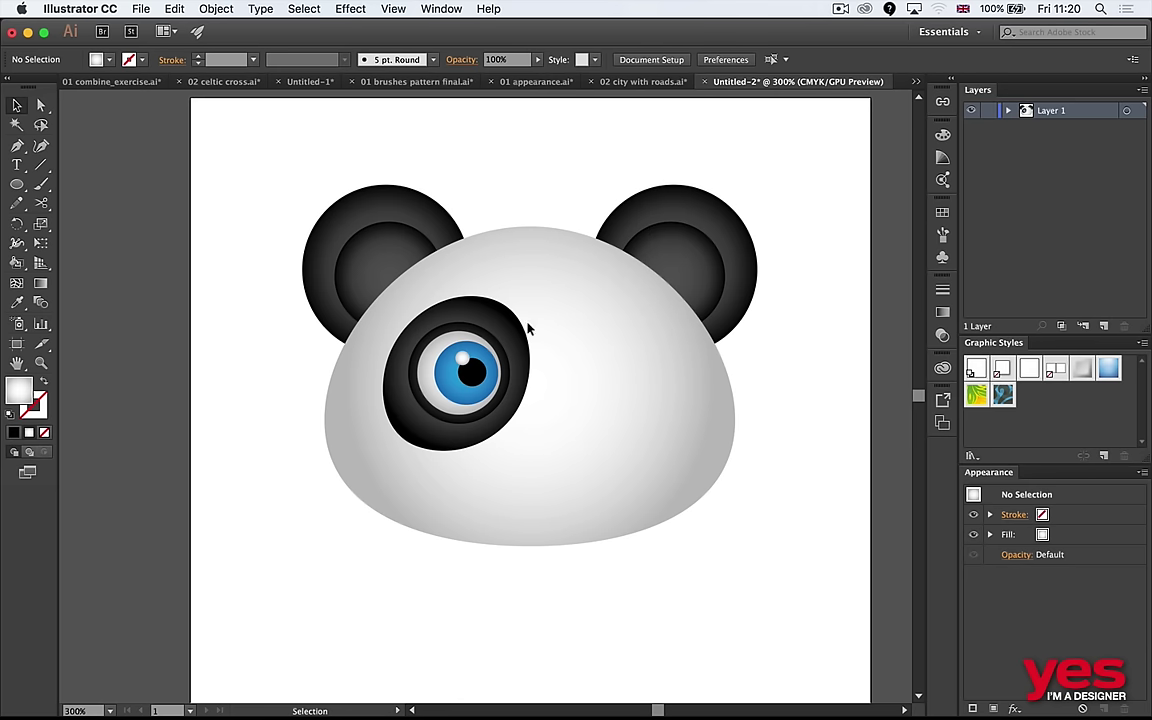
Select the eye patch together with all the eye circles and group them.
{"action": "left_click_drag", "start_coordinate": [318, 228], "coordinate": [558, 510]}
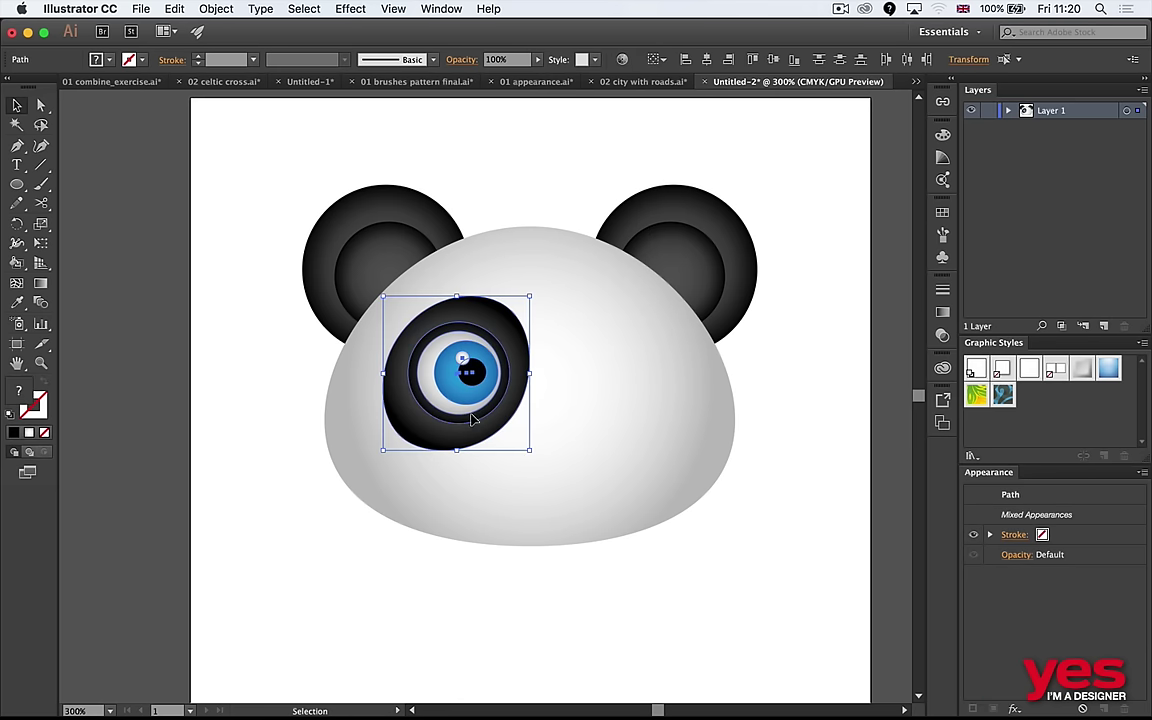
{"action": "key", "text": "a"}
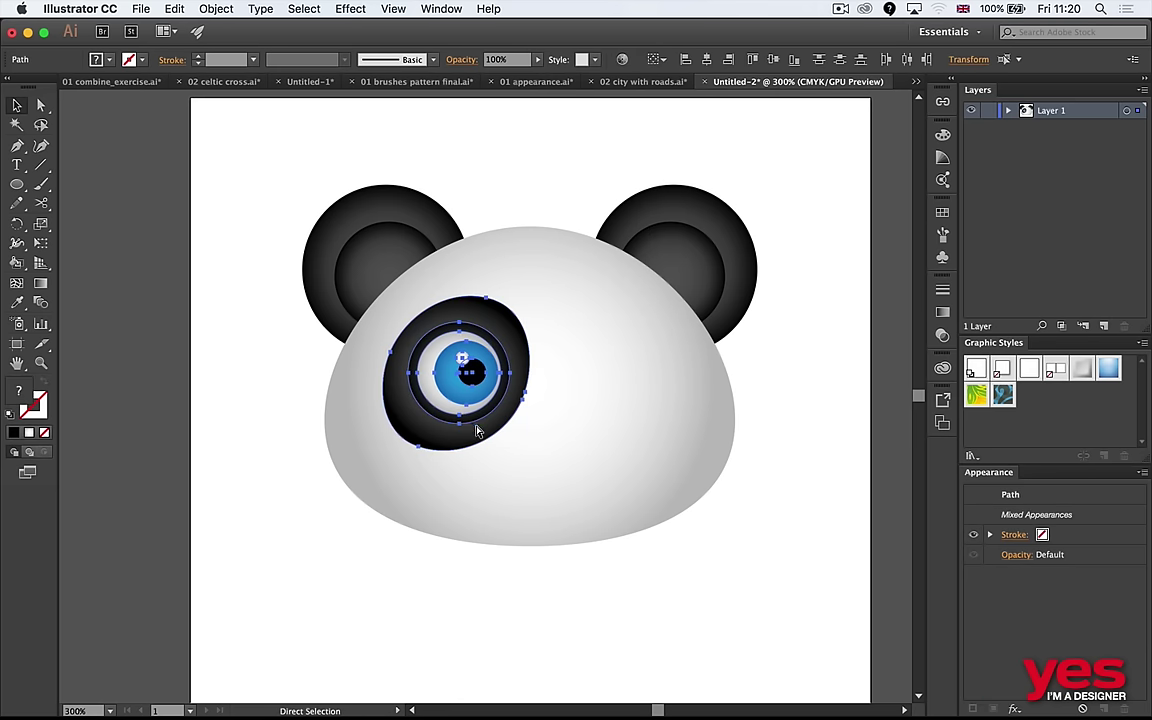
{"action": "key", "text": "v"}
Reflect a copy of the eye group across the head's vertical centre line to make the second eye.
{"action": "key", "text": "o"}
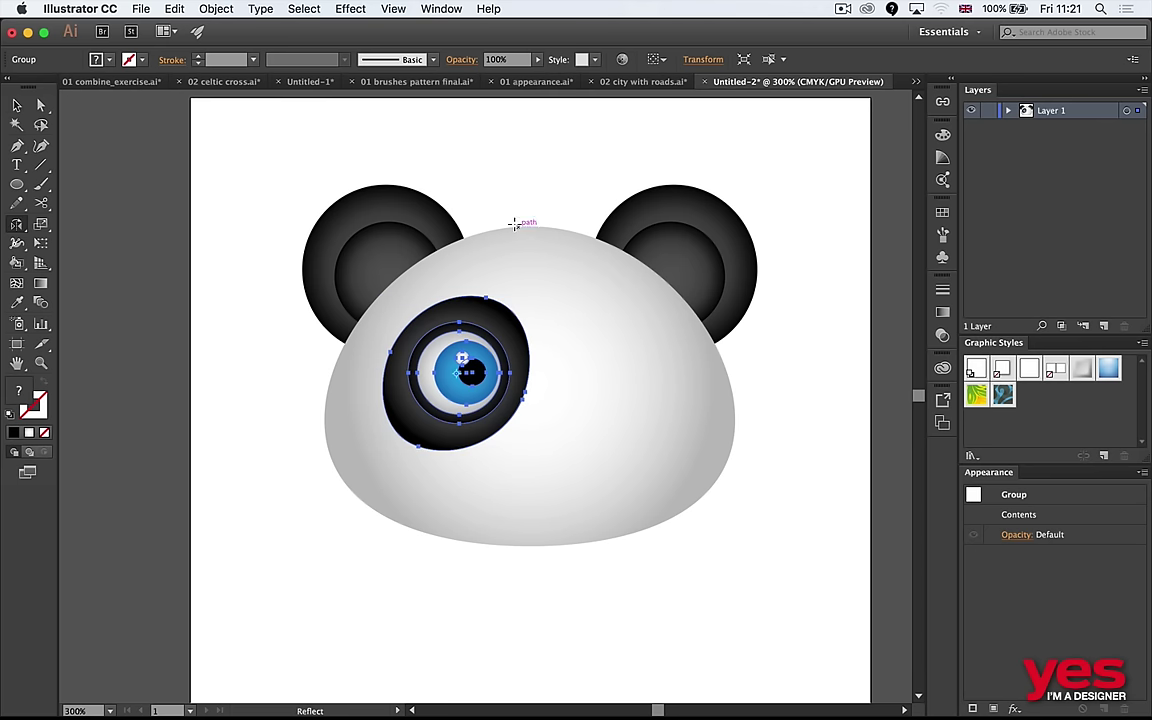
{"action": "left_click", "coordinate": [529, 226]}
{"action": "left_click_drag", "start_coordinate": [487, 370], "coordinate": [560, 437]}
{"action": "left_click_drag", "start_coordinate": [616, 414], "coordinate": [616, 414]}
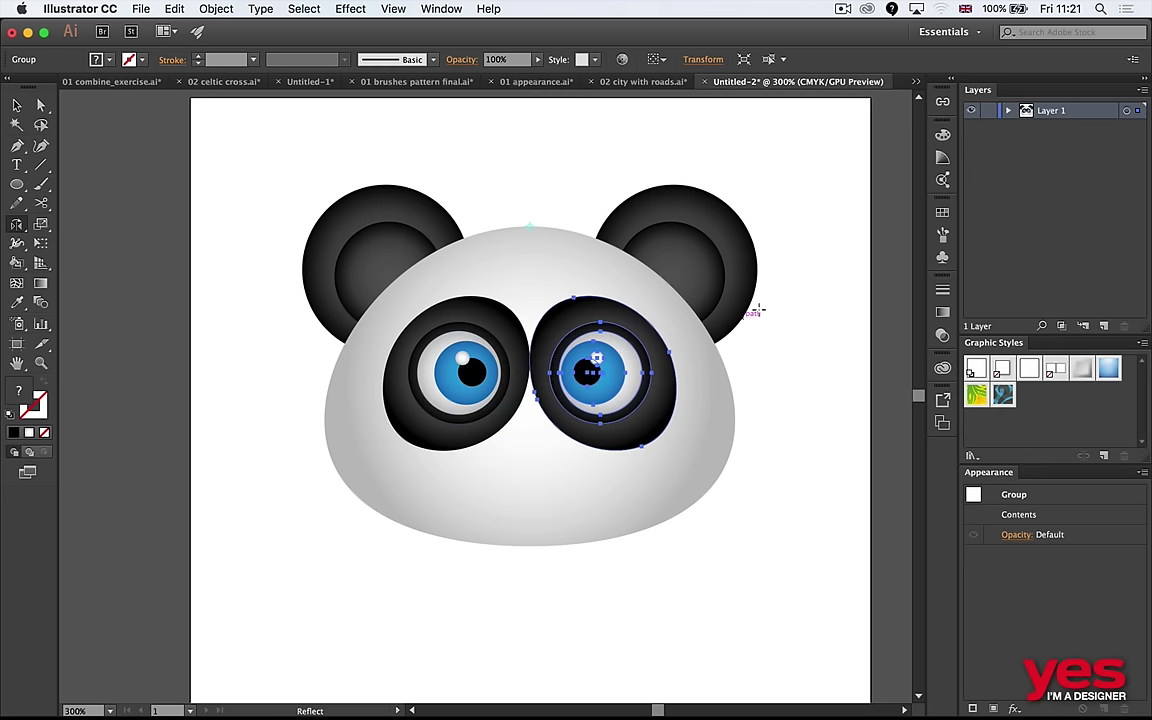
{"action": "key", "text": "v"}
{"action": "left_click", "coordinate": [760, 270]}
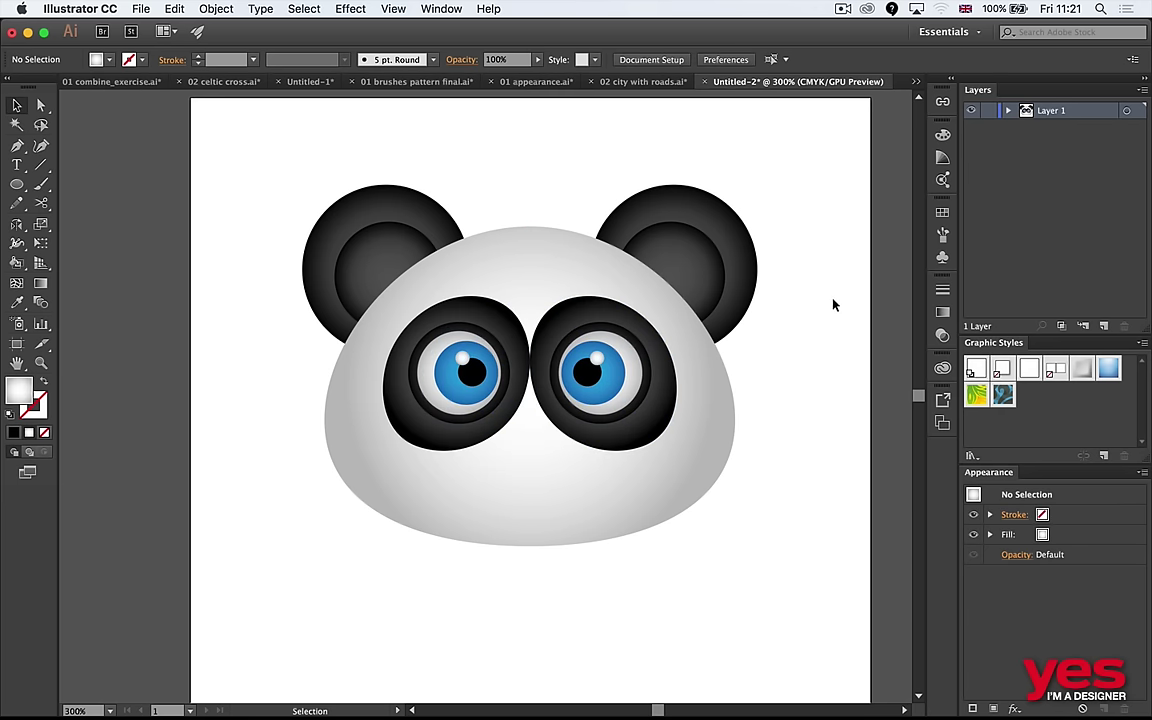
Move the left eye group slightly left and the right one slightly right to widen the gap between them.
{"action": "left_click", "coordinate": [490, 375]}
{"action": "key", "text": "shift"}
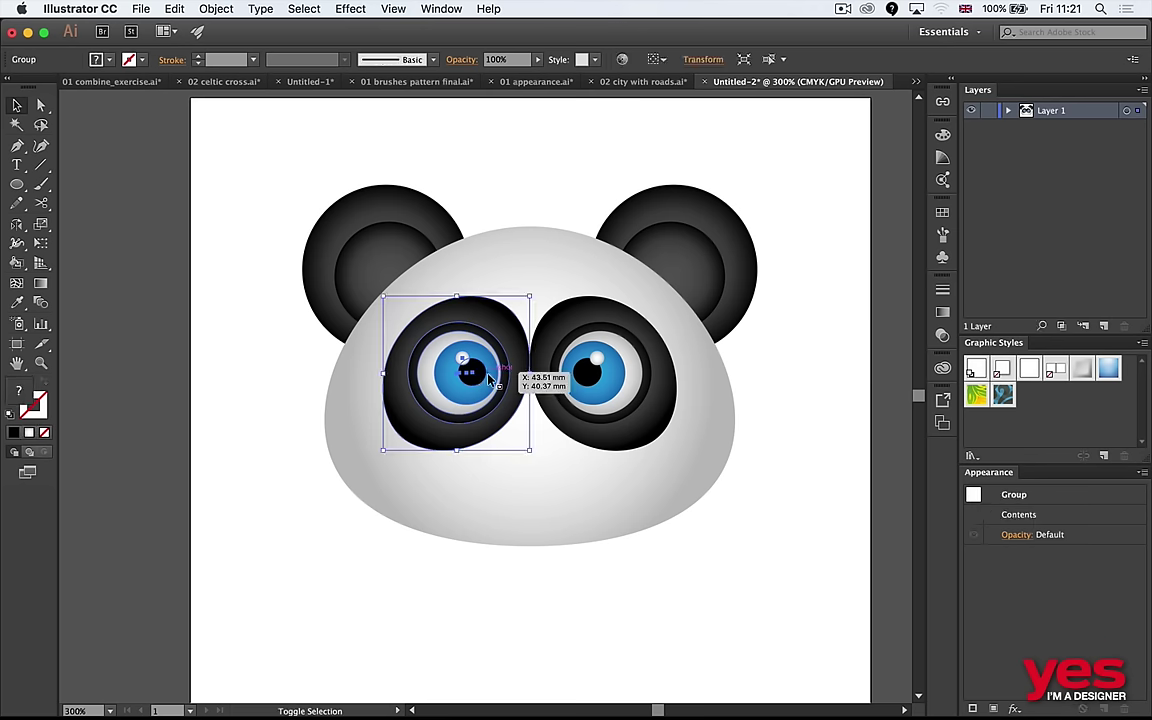
{"action": "mouse_move", "coordinate": [489, 379]}
{"action": "left_mouse_down"}
{"action": "mouse_move", "coordinate": [470, 379]}
{"action": "mouse_move", "coordinate": [490, 377]}
{"action": "left_mouse_up"}
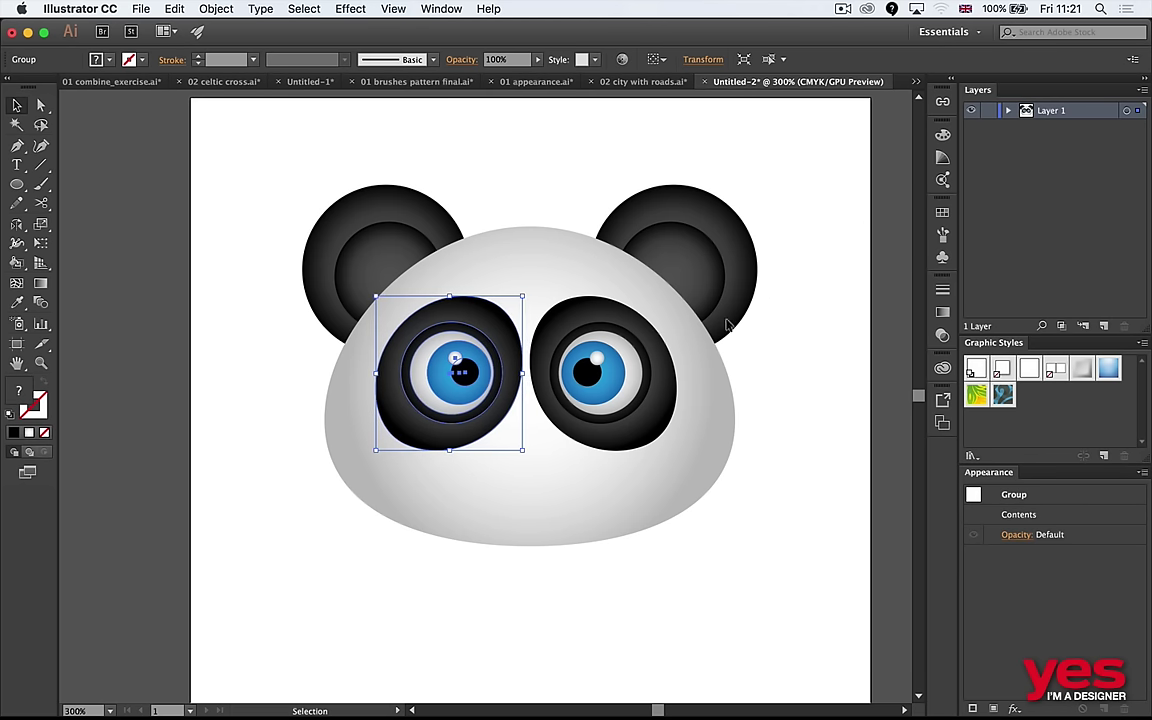
{"action": "left_click", "coordinate": [636, 368]}
{"action": "left_click_drag", "start_coordinate": [660, 377], "coordinate": [665, 377]}
{"action": "left_click", "coordinate": [858, 345]}
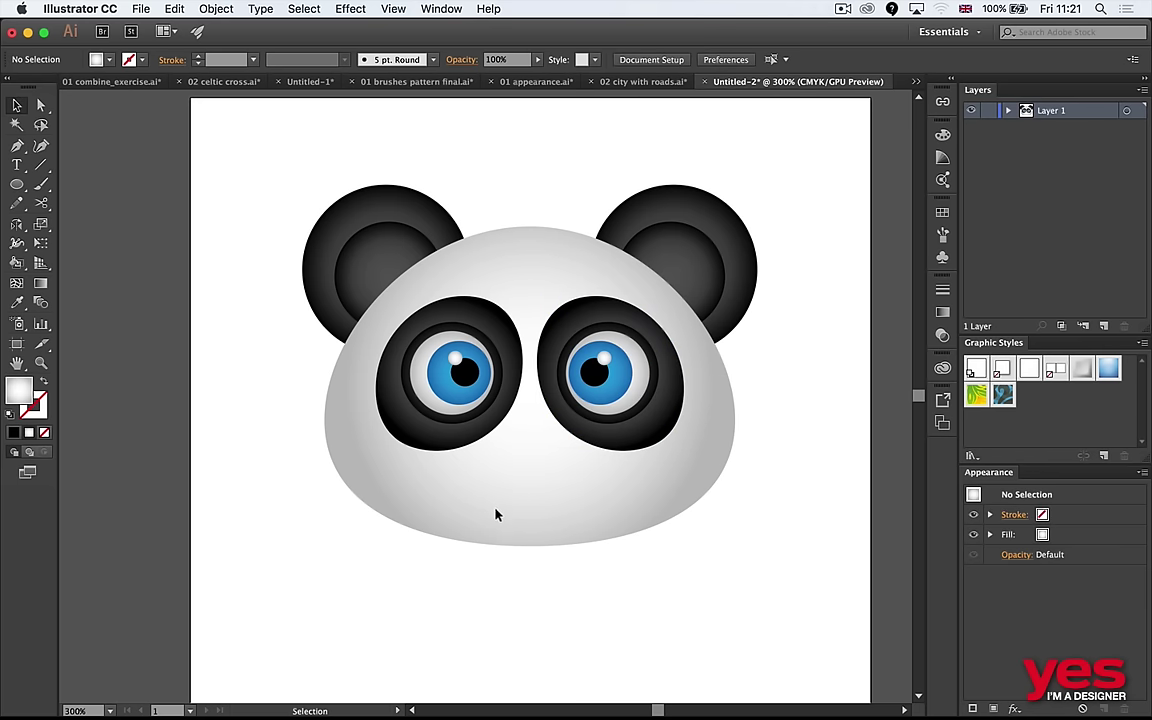
{"action": "key", "text": "super+Tab"}
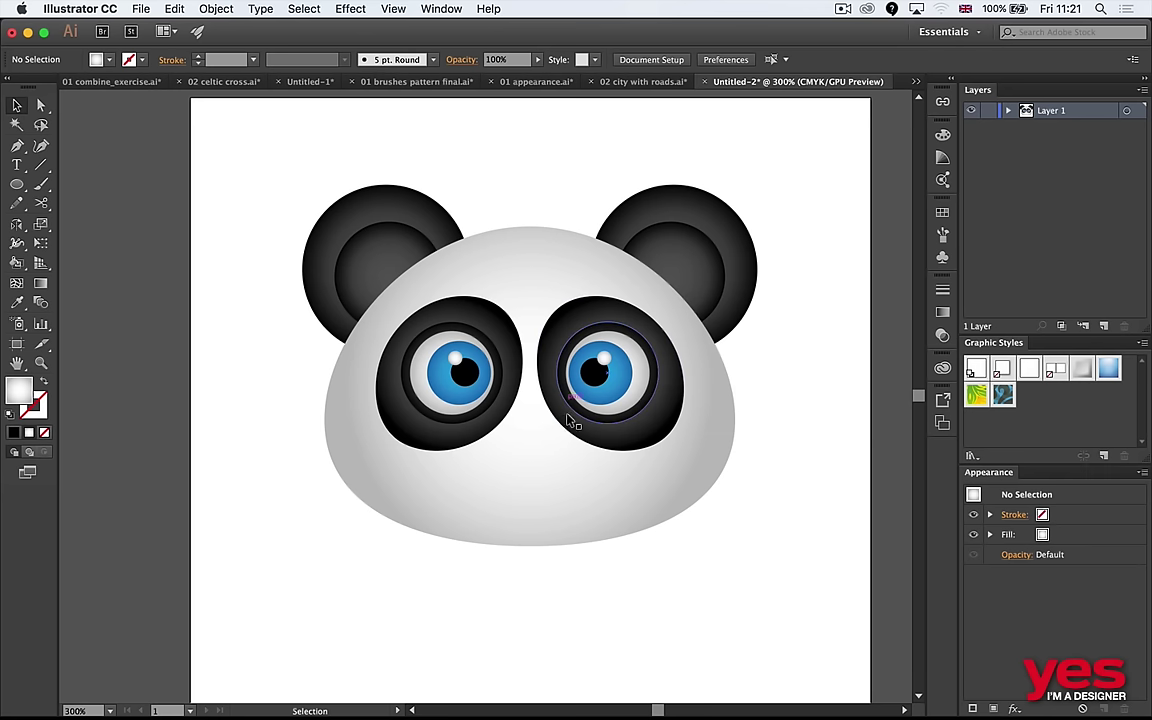
Draw a flat ellipse about 13.2 by 2.9 mm below the eyes as the nose and fill it with the ears' dark gradient.
{"action": "key", "text": "l"}
{"action": "left_click_drag", "start_coordinate": [485, 448], "coordinate": [577, 468]}
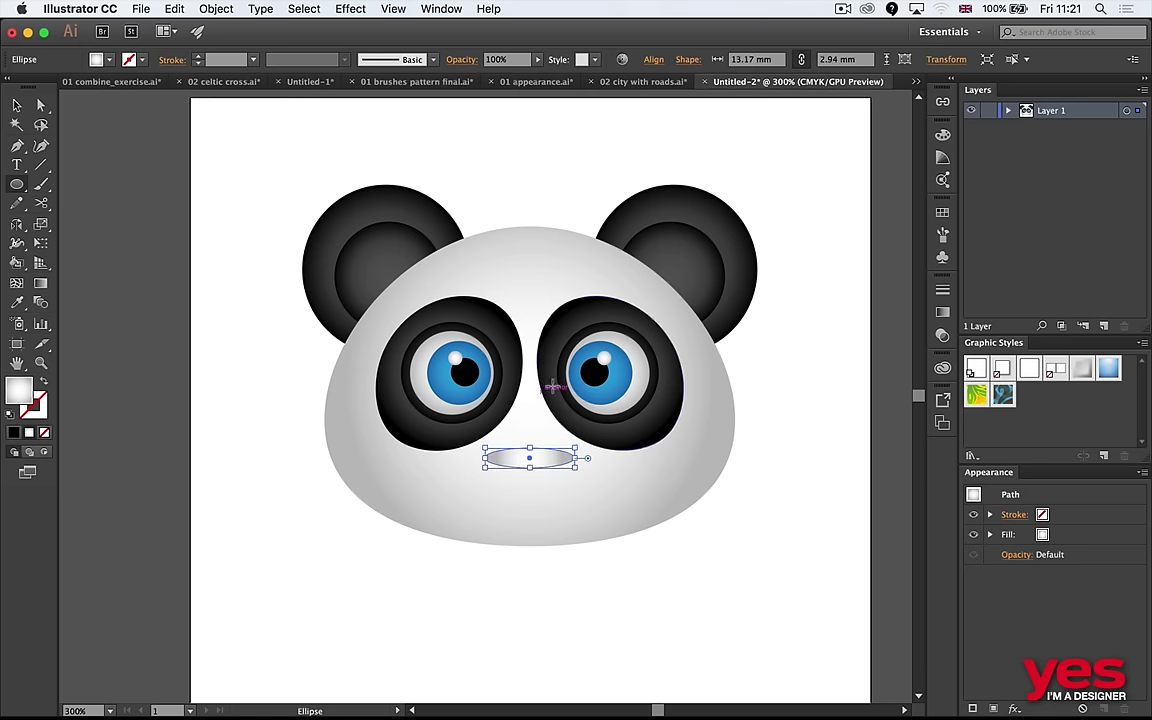
{"action": "key", "text": "i"}
{"action": "left_click", "coordinate": [641, 222]}
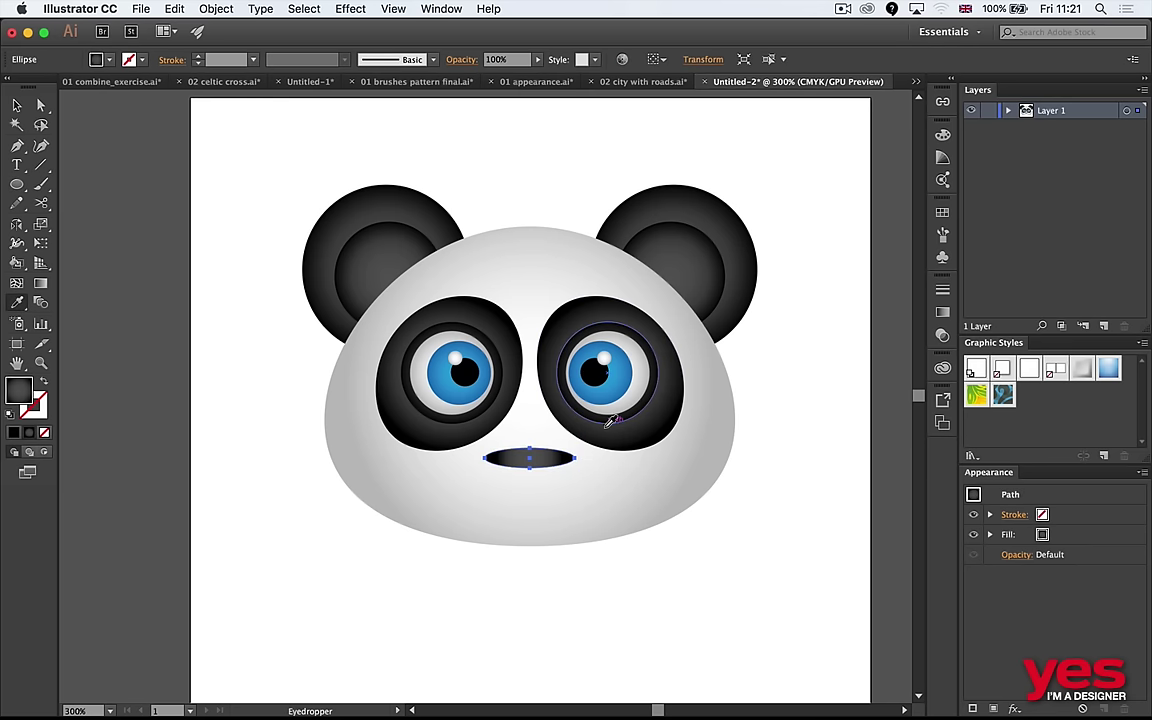
Shift the nose ellipse's upper and lower anchor points downward to curve the shape, and move the nose slightly up.
{"action": "key", "text": "a"}
{"action": "left_click_drag", "start_coordinate": [524, 431], "coordinate": [538, 501]}
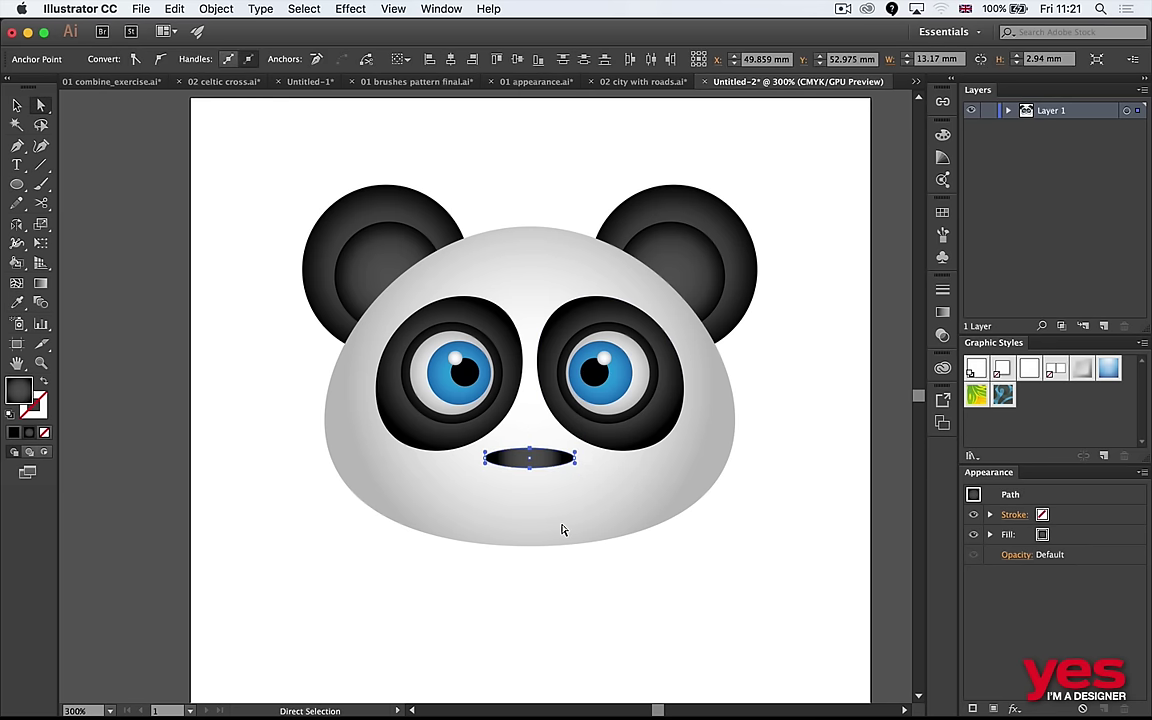
{"action": "key", "text": "Down"}
{"action": "key", "text": "Down"}
{"action": "key", "text": "Down"}
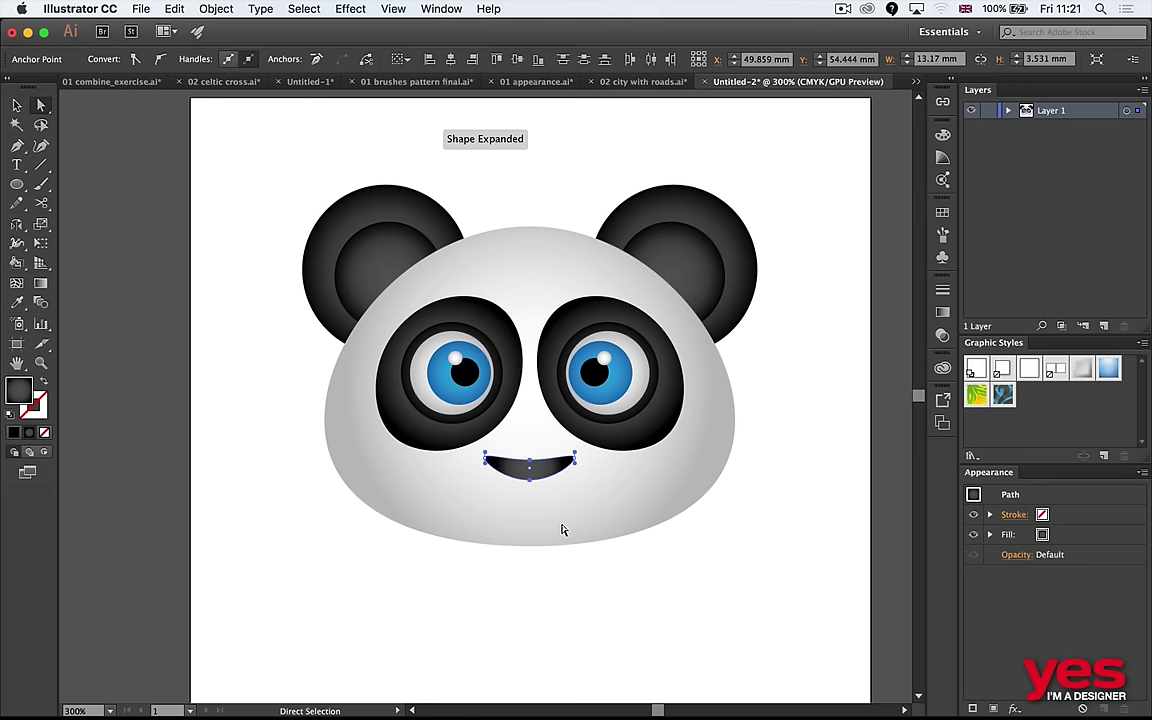
{"action": "key", "text": "v"}
{"action": "left_click", "coordinate": [596, 610]}
{"action": "left_click_drag", "start_coordinate": [507, 492], "coordinate": [527, 458]}
{"action": "left_click", "coordinate": [570, 587]}
Draw a dark circle about 15.1 mm wide below the nose and duplicate it slightly up and to the left.
{"action": "key", "text": "l"}
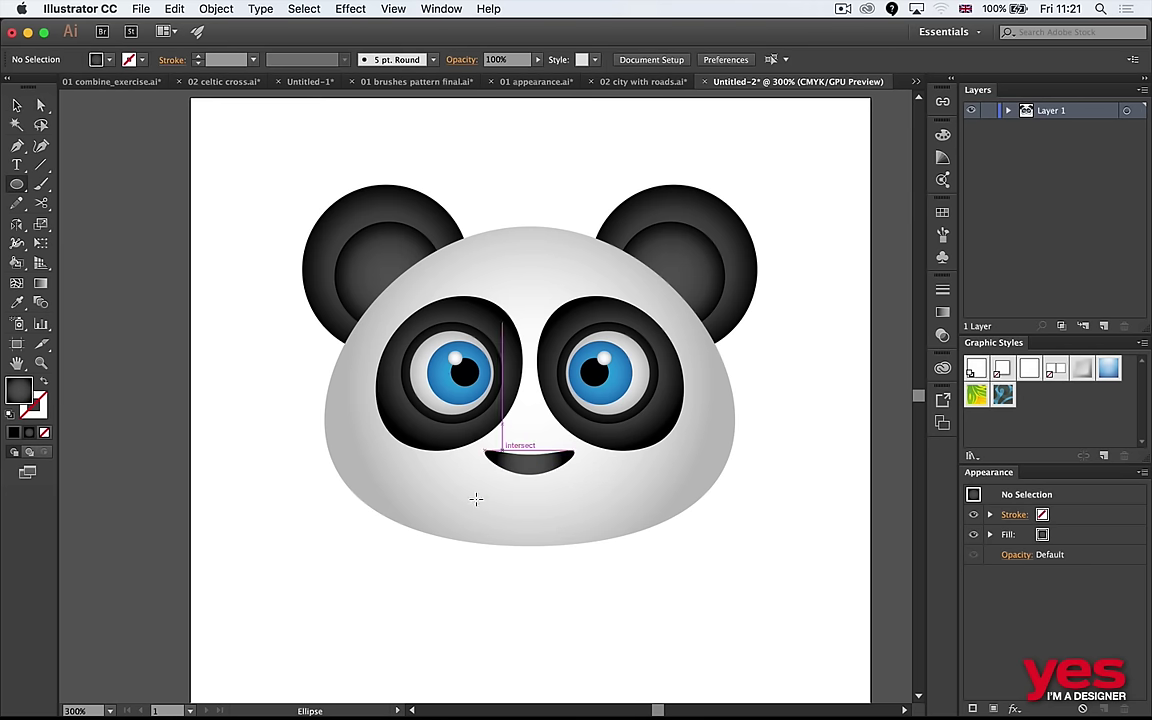
{"action": "left_click_drag", "start_coordinate": [435, 492], "coordinate": [537, 591]}
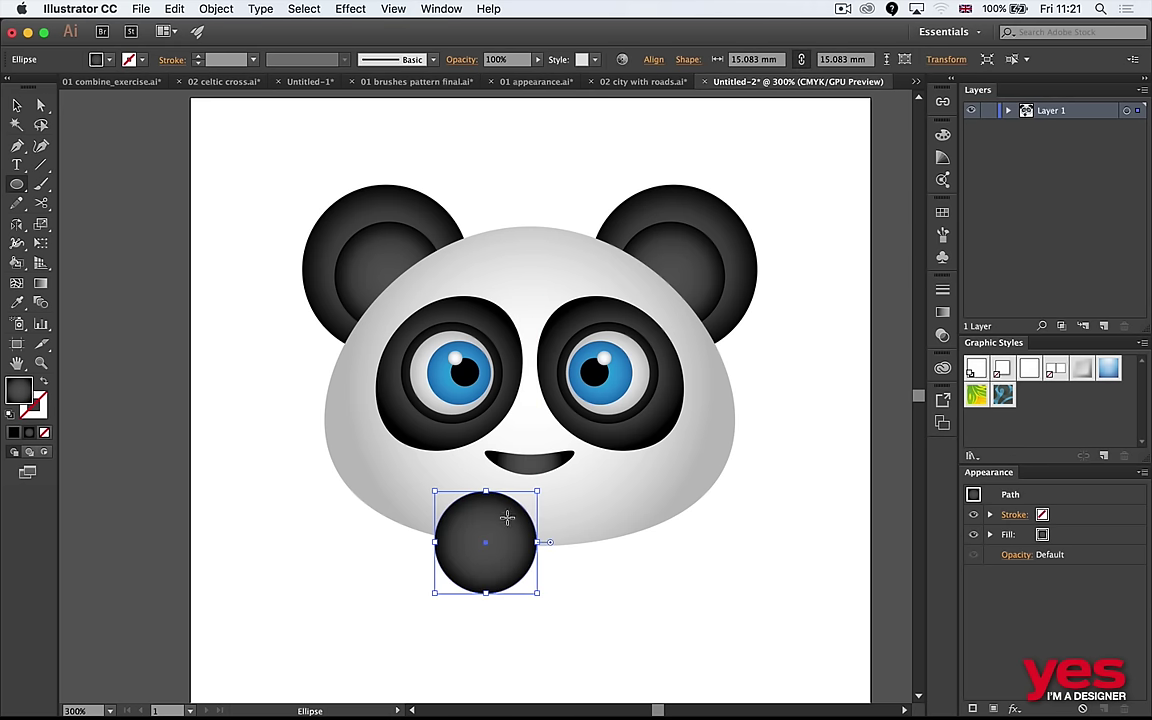
{"action": "key", "text": "v"}
{"action": "left_click_drag", "start_coordinate": [527, 545], "coordinate": [520, 533]}
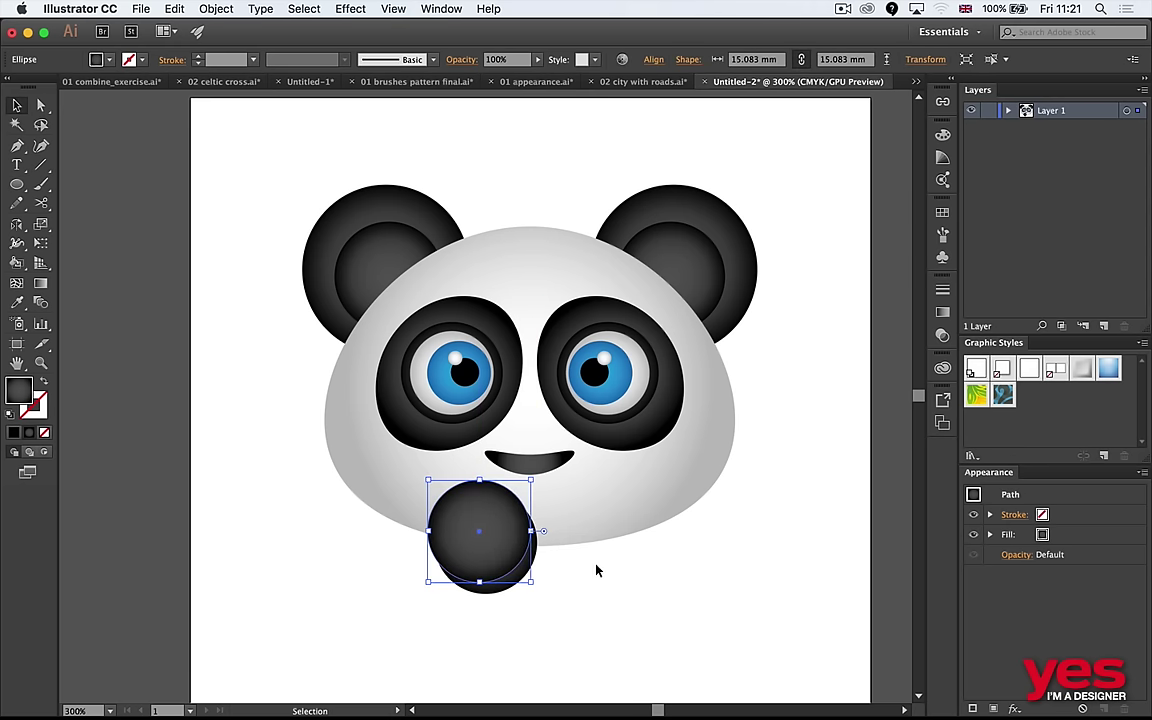
{"action": "left_click", "coordinate": [506, 634]}
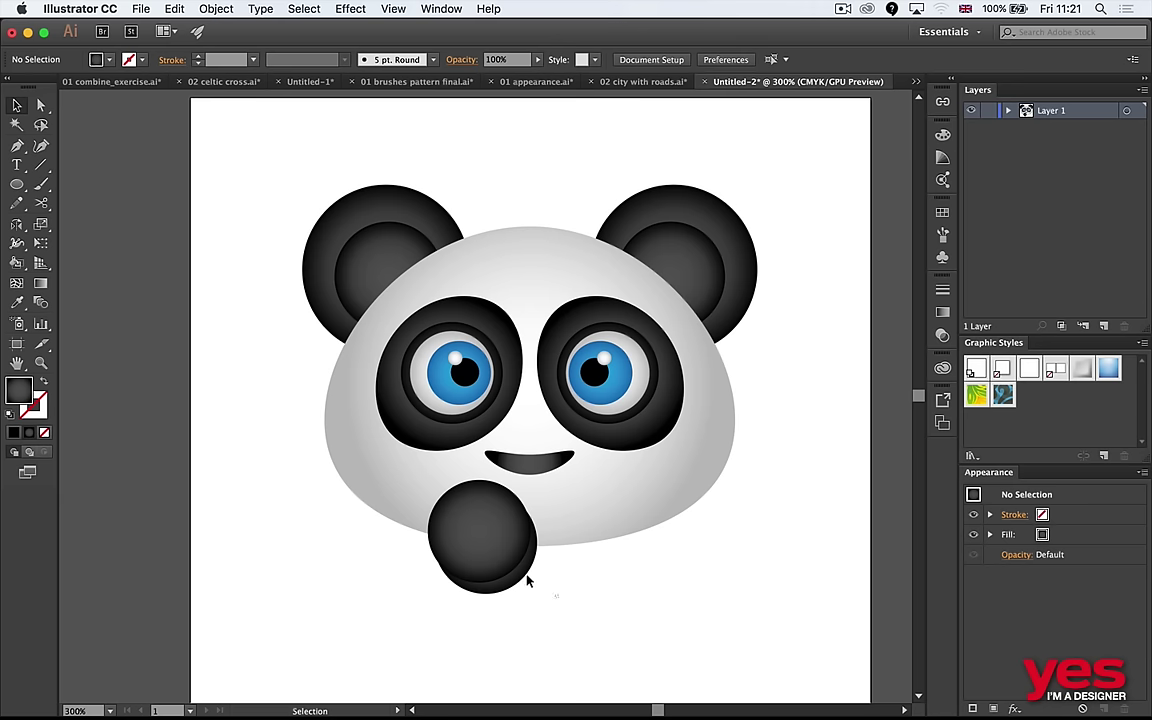
Subtract the upper circle from the lower one with the Shape Builder, leaving only a thin crescent.
{"action": "left_click", "coordinate": [450, 512]}
{"action": "key", "text": "shift+m"}
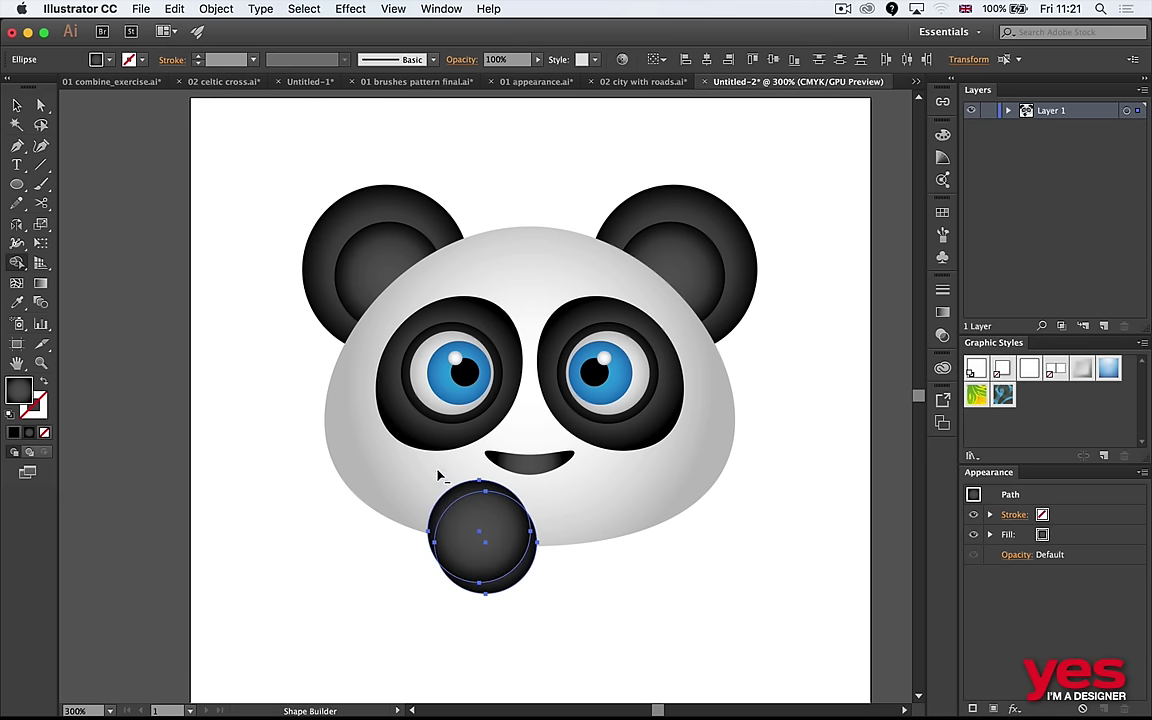
{"action": "left_click_drag", "start_coordinate": [438, 475], "coordinate": [480, 537]}
{"action": "key", "text": "v"}
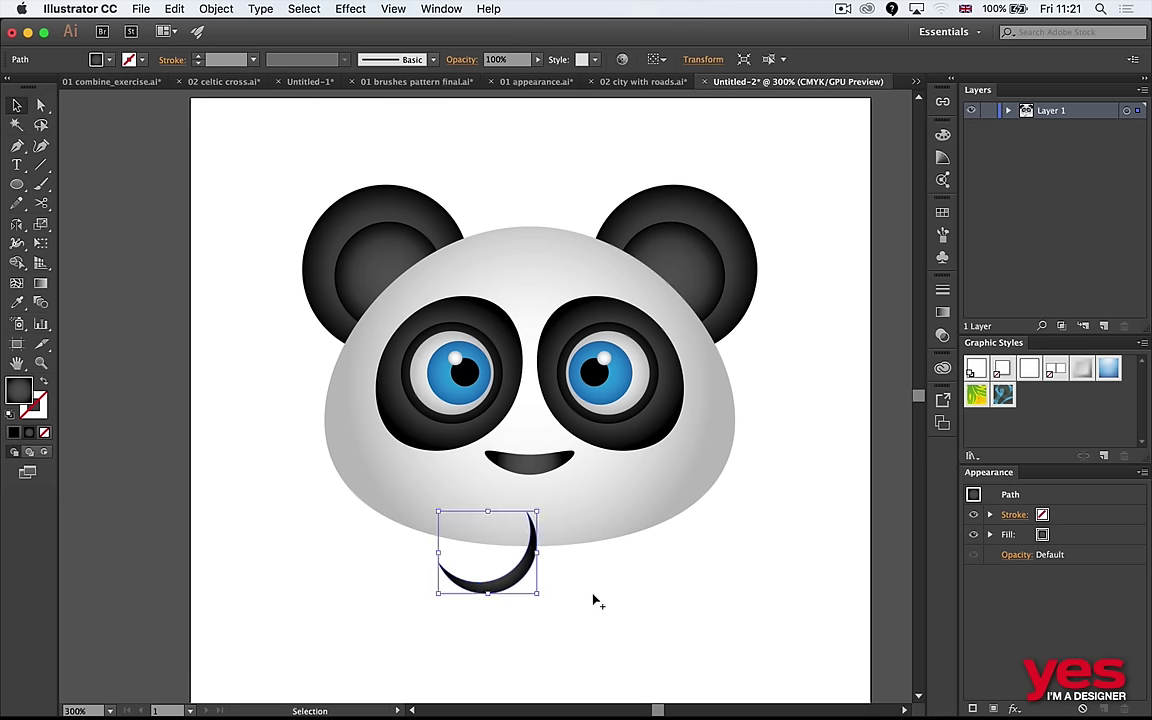
{"action": "left_click", "coordinate": [590, 600]}
Scale the crescent down to about half its size and position it beneath the nose as the left half of the mouth.
{"action": "left_click_drag", "start_coordinate": [518, 584], "coordinate": [506, 521]}
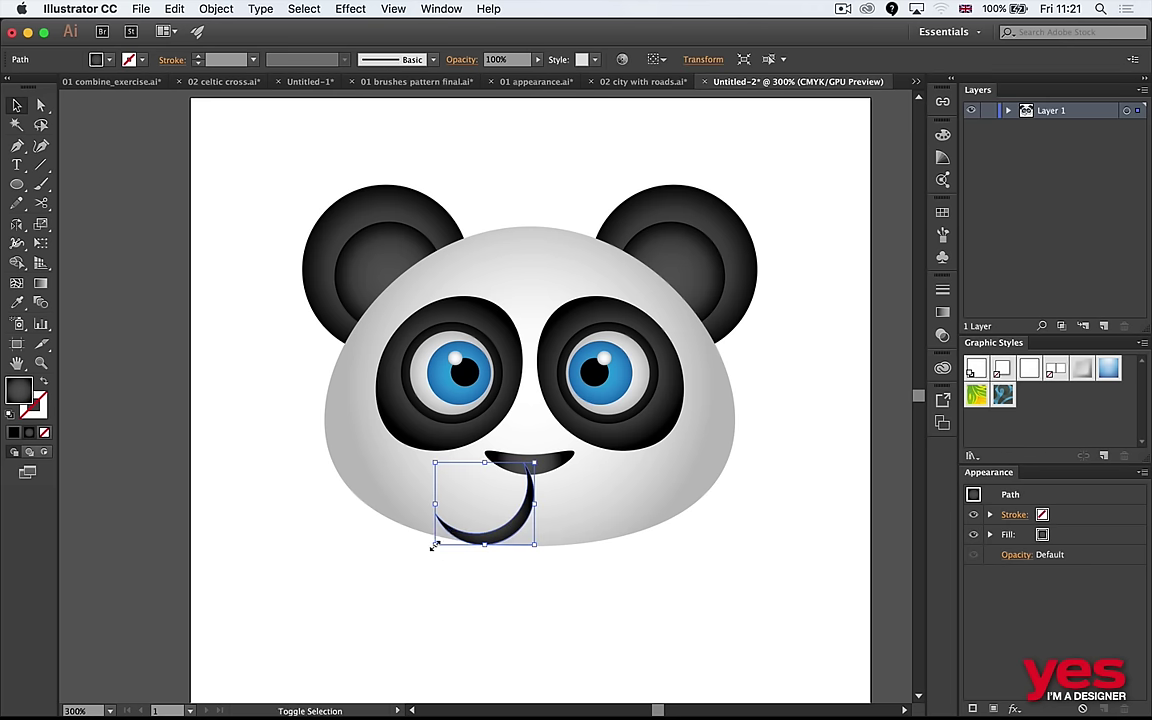
{"action": "left_click_drag", "start_coordinate": [430, 550], "coordinate": [490, 478]}
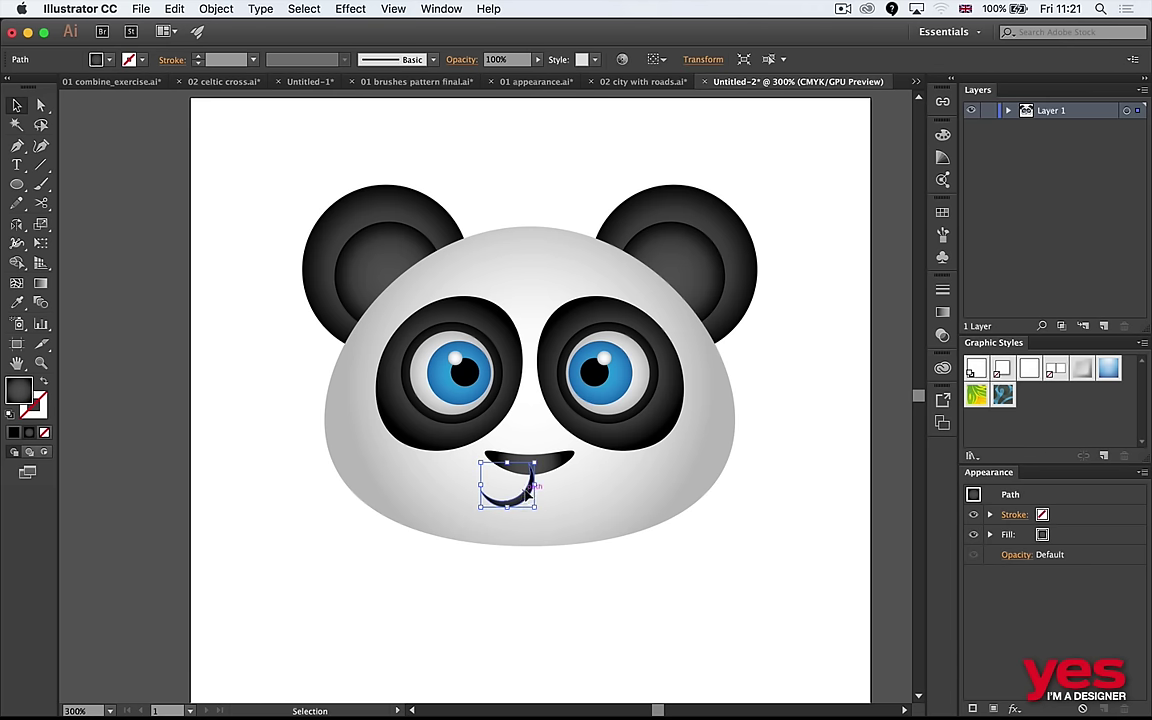
{"action": "key", "text": "a"}
{"action": "key", "text": "v"}
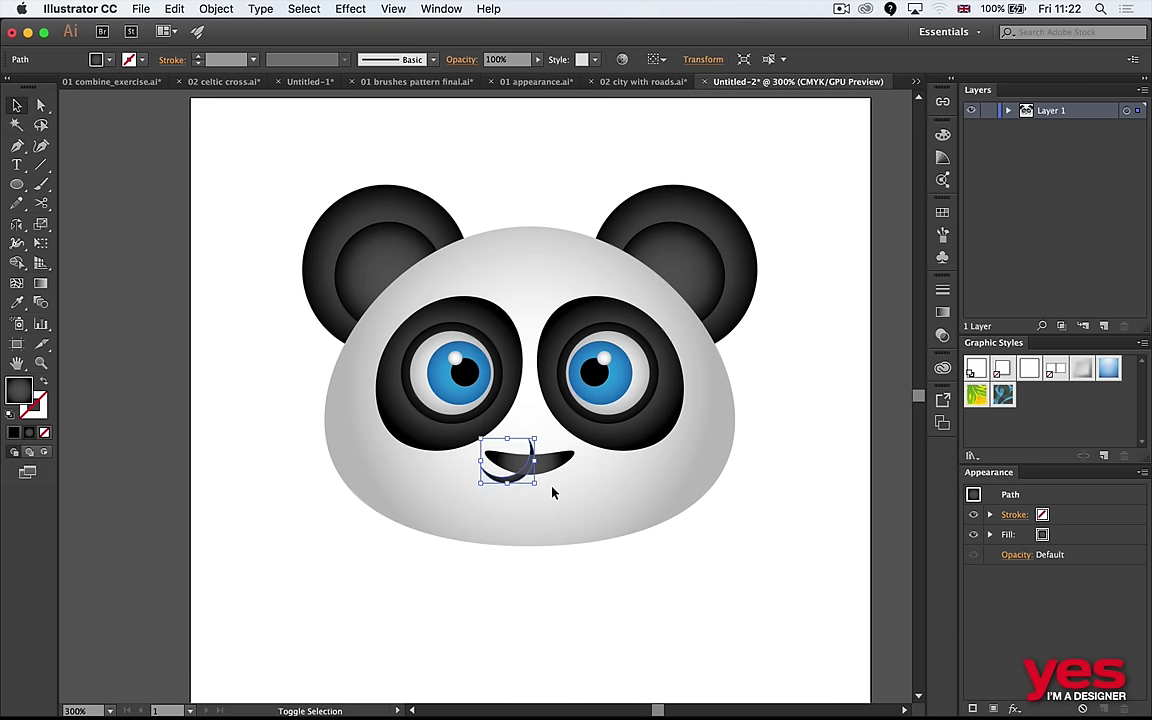
{"action": "key", "text": "Left"}
{"action": "key", "text": "Up"}
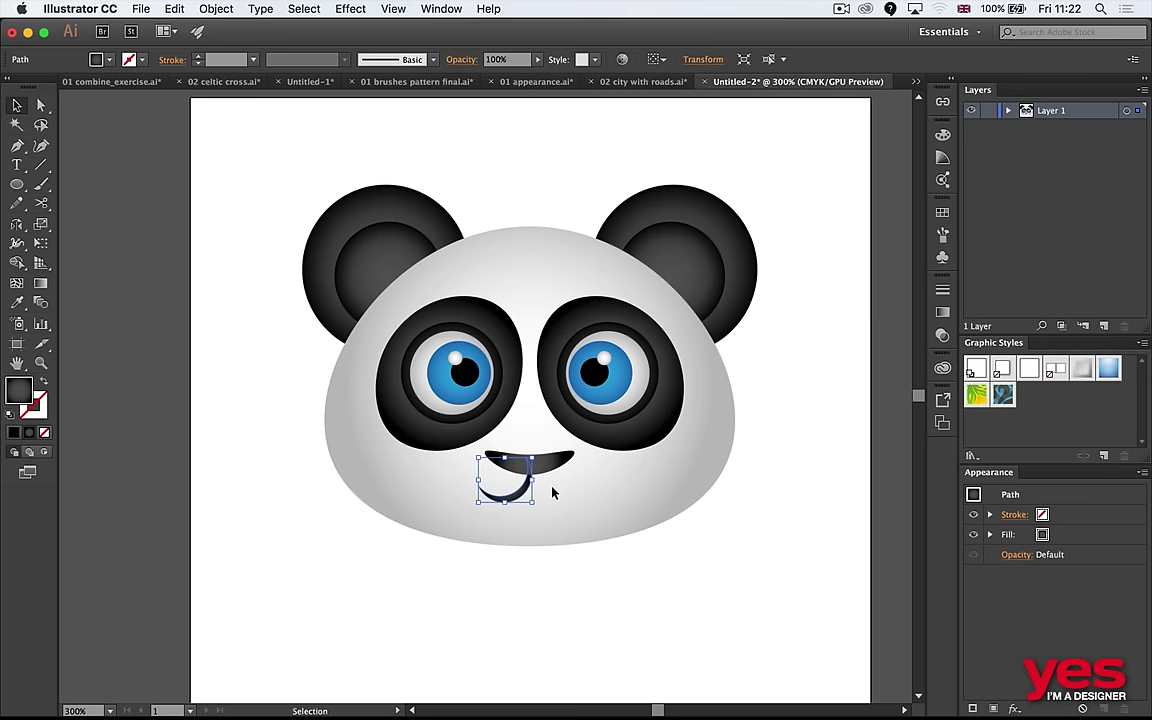
{"action": "left_click", "coordinate": [759, 571]}
Reflect a copy of the mouth crescent across the nose's vertical centre line to complete the mouth.
{"action": "scroll", "coordinate": [635, 455], "scroll_direction": "up", "scroll_amount": 3}
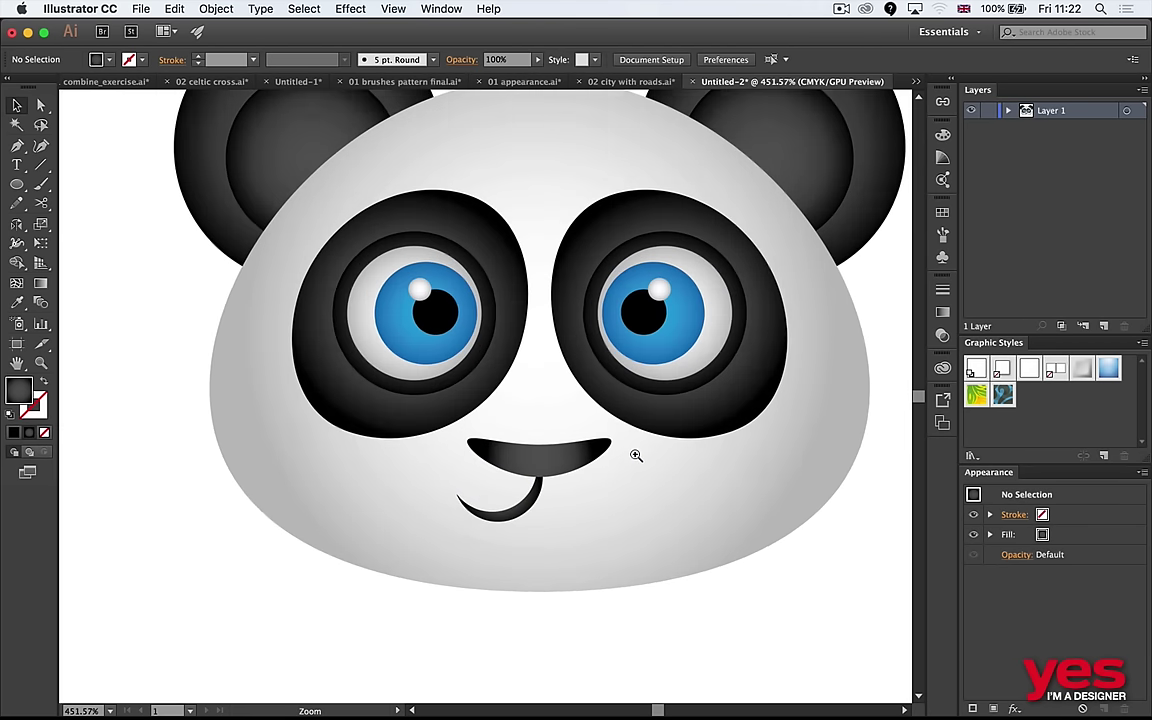
{"action": "left_click", "coordinate": [482, 510]}
{"action": "key", "text": "o"}
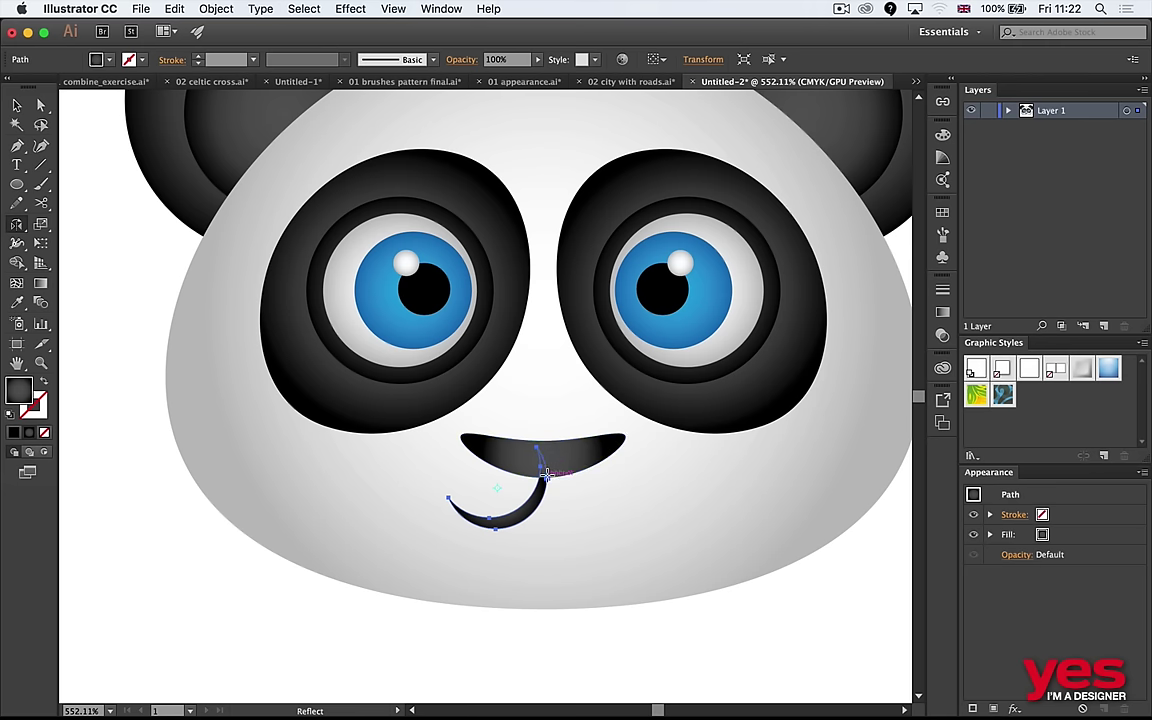
{"action": "left_click", "coordinate": [545, 474]}
{"action": "left_click_drag", "start_coordinate": [535, 519], "coordinate": [612, 502]}
{"action": "key", "text": "v"}
{"action": "left_click", "coordinate": [617, 678]}
{"action": "key", "text": "super+minus"}
{"action": "key", "text": "super+minus"}
{"action": "key", "text": "super+minus"}
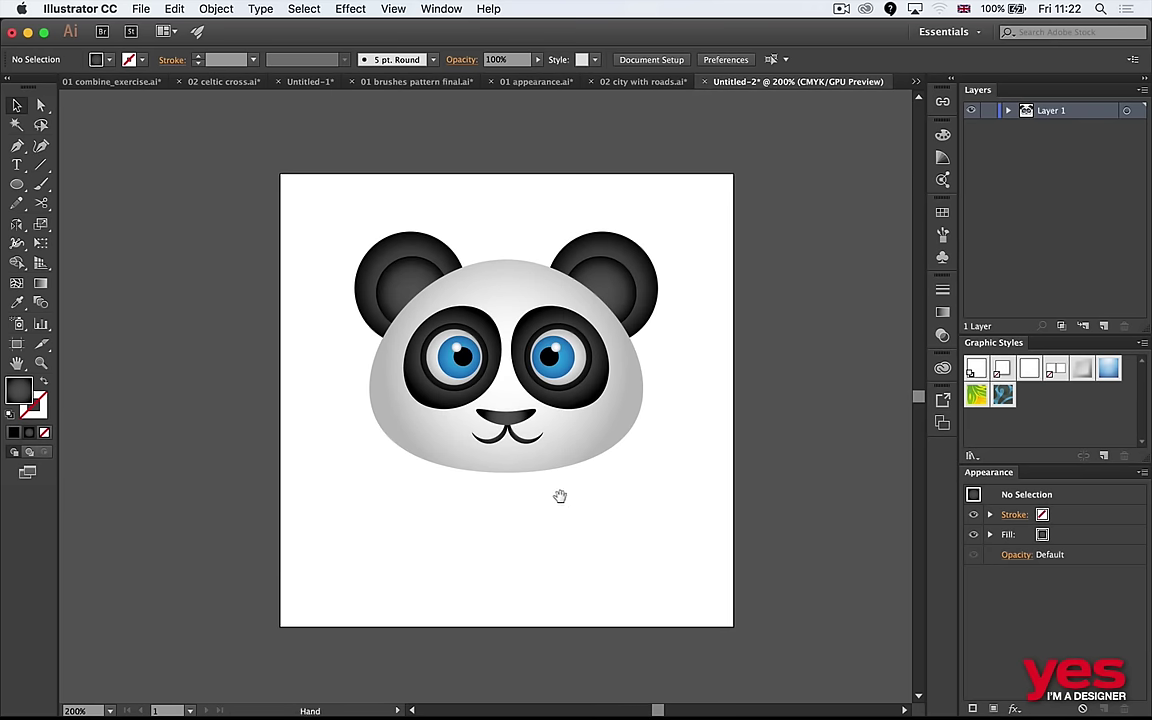
{"action": "scroll", "coordinate": [558, 494], "scroll_direction": "left", "scroll_amount": 3}
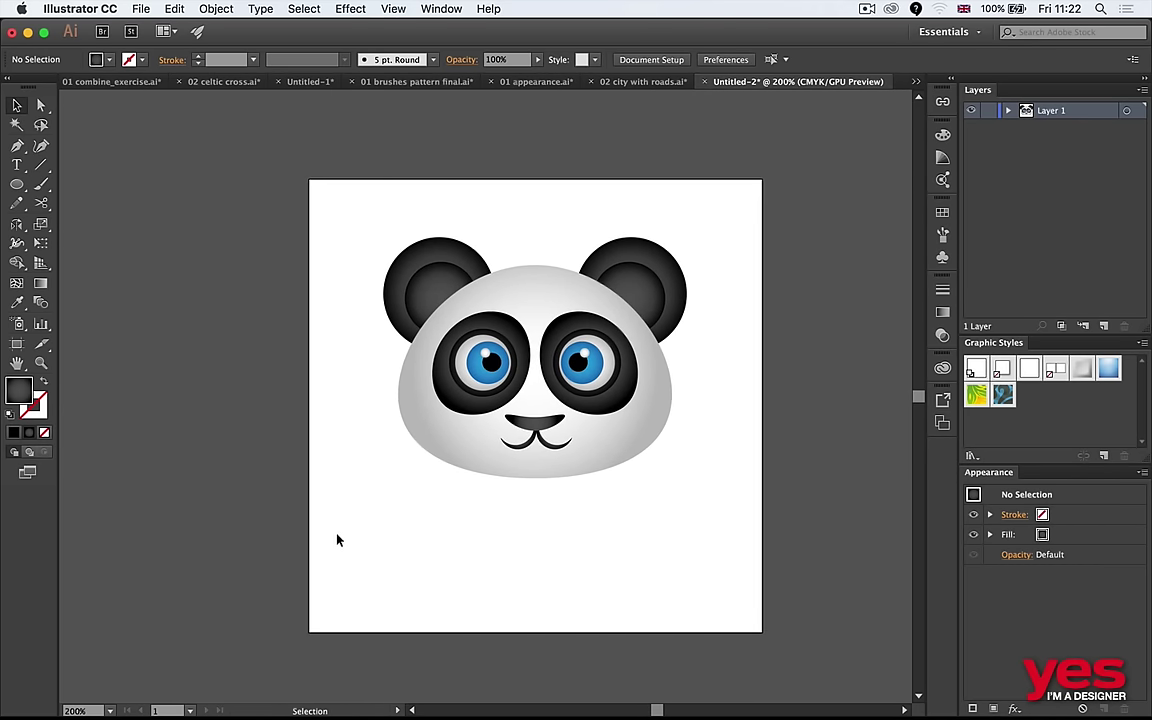
Draw a circle at the top of the head between the ears and fill it with the head's white radial gradient.
{"action": "key", "text": "super+Tab"}
{"action": "left_click_drag", "start_coordinate": [505, 239], "coordinate": [640, 257]}
{"action": "key", "text": "l"}
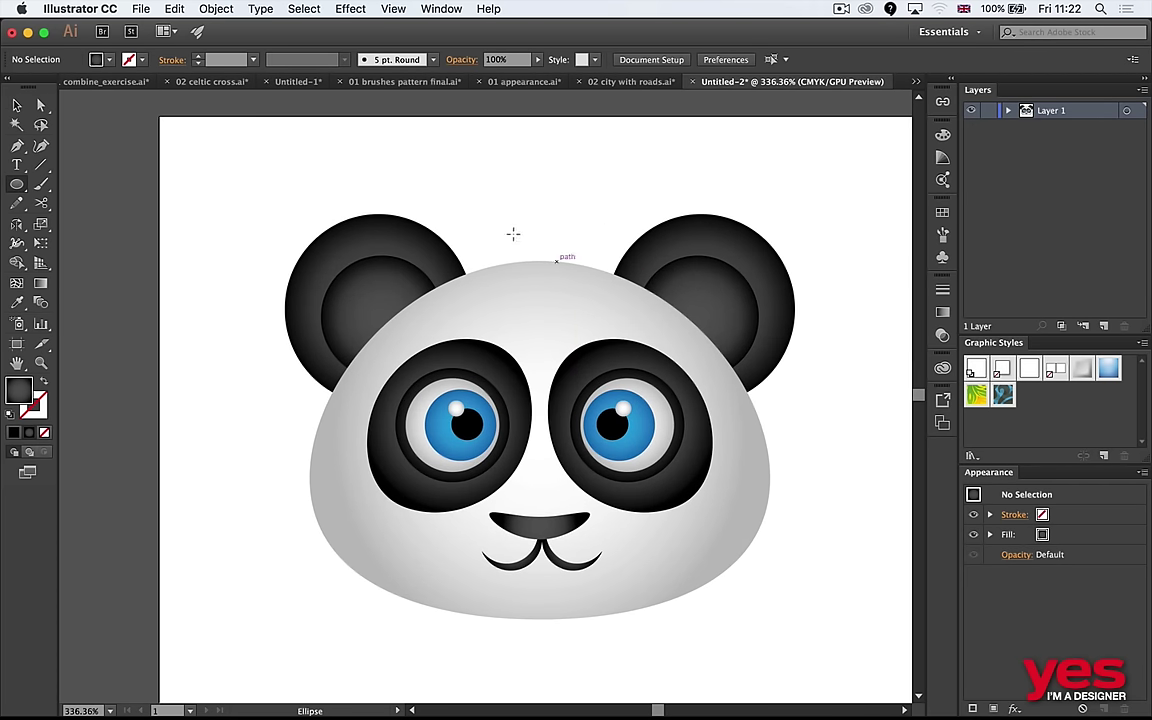
{"action": "left_click_drag", "start_coordinate": [510, 229], "coordinate": [581, 284]}
{"action": "key", "text": "i"}
{"action": "left_click", "coordinate": [583, 302]}
{"action": "key", "text": "v"}
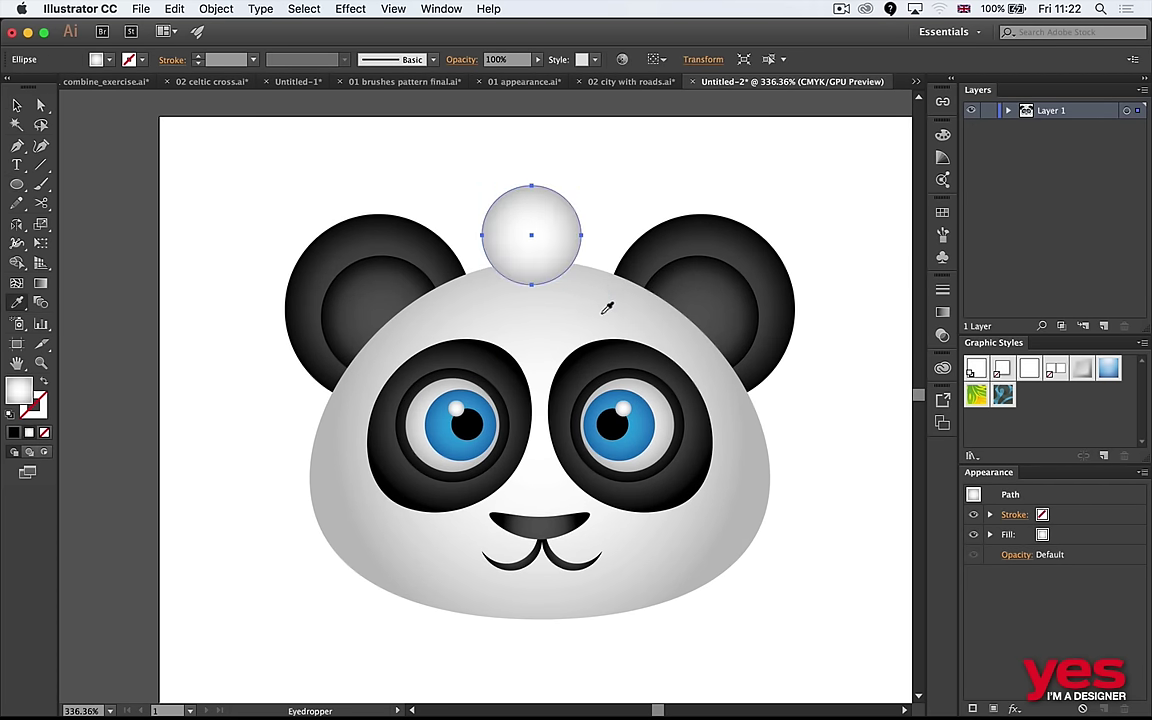
Duplicate the white circle slightly to the left and subtract the copy with the Shape Builder to leave a thin crescent.
{"action": "left_click_drag", "start_coordinate": [551, 257], "coordinate": [541, 253]}
{"action": "left_click", "coordinate": [577, 248], "text": "shift"}
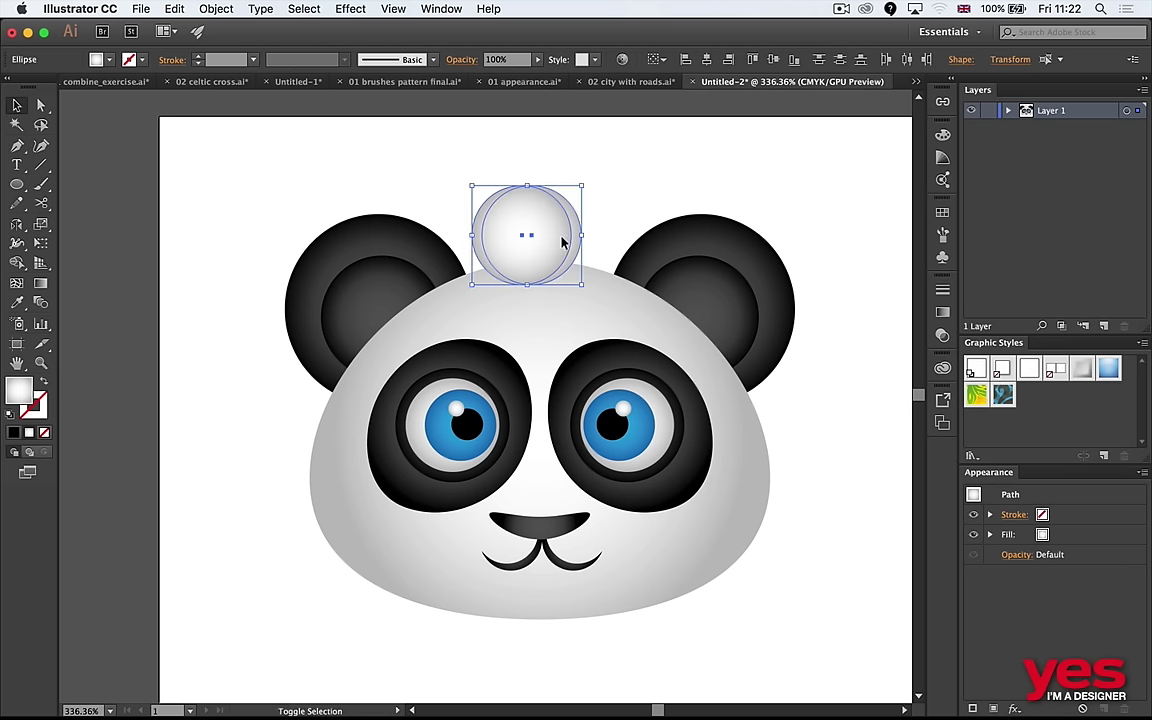
{"action": "key", "text": "shift+m"}
{"action": "left_click", "coordinate": [532, 240], "text": "alt"}
{"action": "key", "text": "v"}
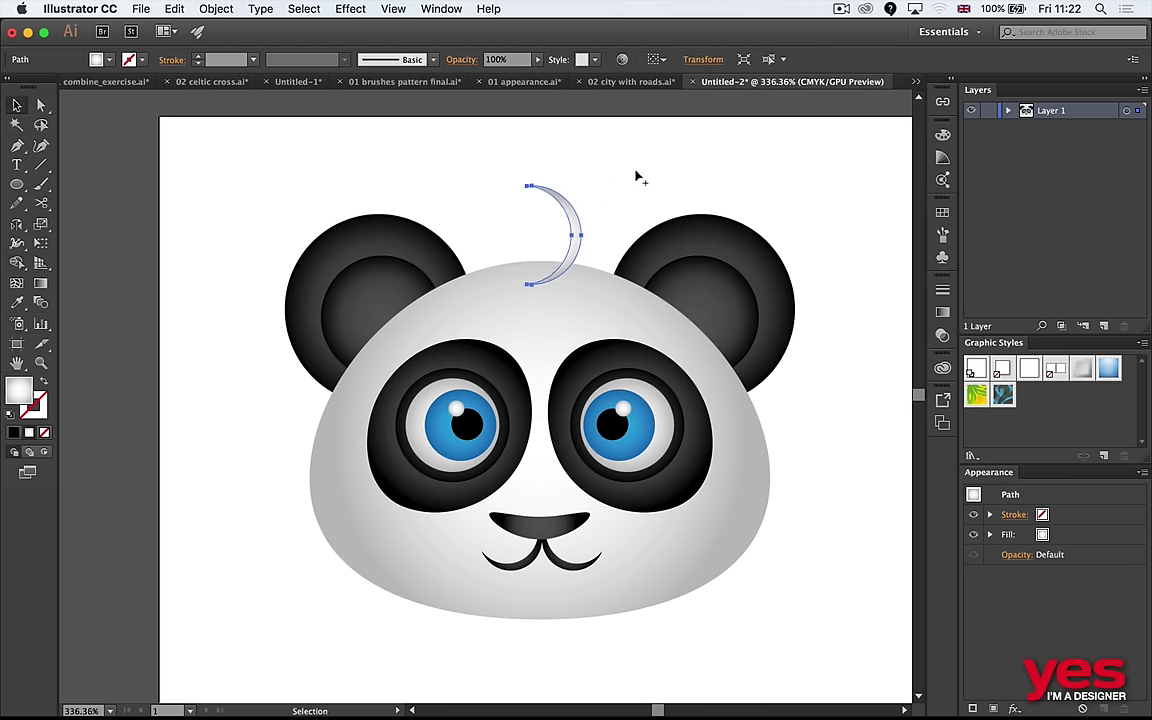
Shrink the white crescent, move it onto the top of the head and erase its lower end to form a hair strand.
{"action": "left_click", "coordinate": [518, 194]}
{"action": "mouse_move", "coordinate": [557, 213]}
{"action": "left_mouse_down"}
{"action": "mouse_move", "coordinate": [510, 221]}
{"action": "mouse_move", "coordinate": [558, 193]}
{"action": "mouse_move", "coordinate": [543, 252]}
{"action": "left_mouse_up"}
{"action": "left_click", "coordinate": [537, 195]}
{"action": "left_click", "coordinate": [535, 204]}
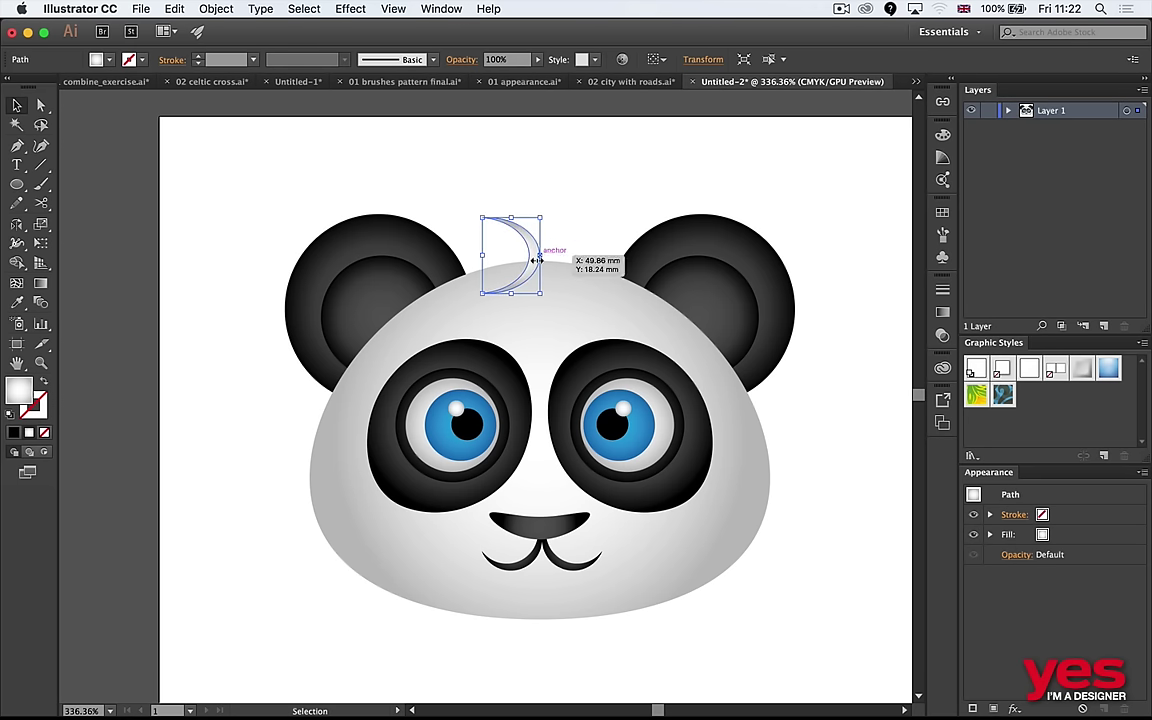
{"action": "key", "text": "shift+e"}
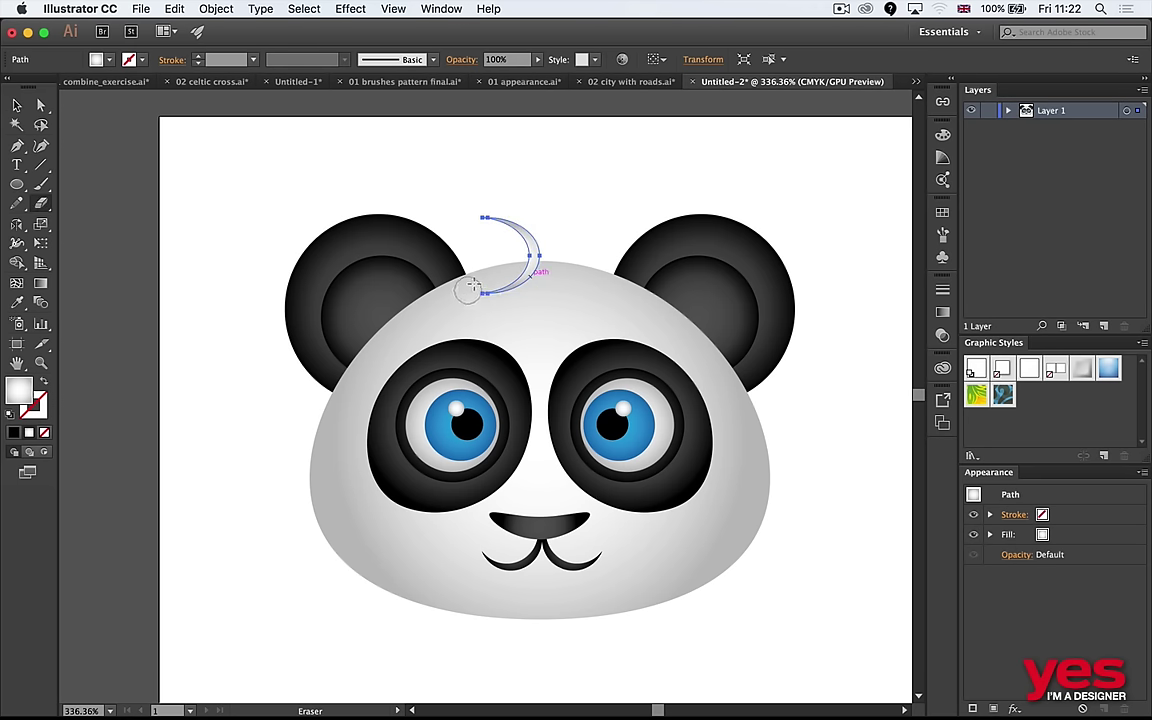
{"action": "mouse_move", "coordinate": [470, 293]}
{"action": "left_mouse_down"}
{"action": "mouse_move", "coordinate": [540, 290]}
{"action": "mouse_move", "coordinate": [470, 250]}
{"action": "mouse_move", "coordinate": [548, 247]}
{"action": "mouse_move", "coordinate": [550, 262]}
{"action": "mouse_move", "coordinate": [586, 237]}
{"action": "mouse_move", "coordinate": [555, 275]}
{"action": "mouse_move", "coordinate": [545, 250]}
{"action": "mouse_move", "coordinate": [596, 249]}
{"action": "left_mouse_up"}
Rotate the hair strand and add two rotated copies beside it to make a three-strand tuft on the head.
{"action": "key", "text": "v"}
{"action": "left_click", "coordinate": [590, 215]}
{"action": "key", "text": "r"}
{"action": "key", "text": "v"}
{"action": "left_click", "coordinate": [596, 249]}
{"action": "left_click_drag", "start_coordinate": [450, 195], "coordinate": [572, 250]}
{"action": "left_click", "coordinate": [588, 229]}
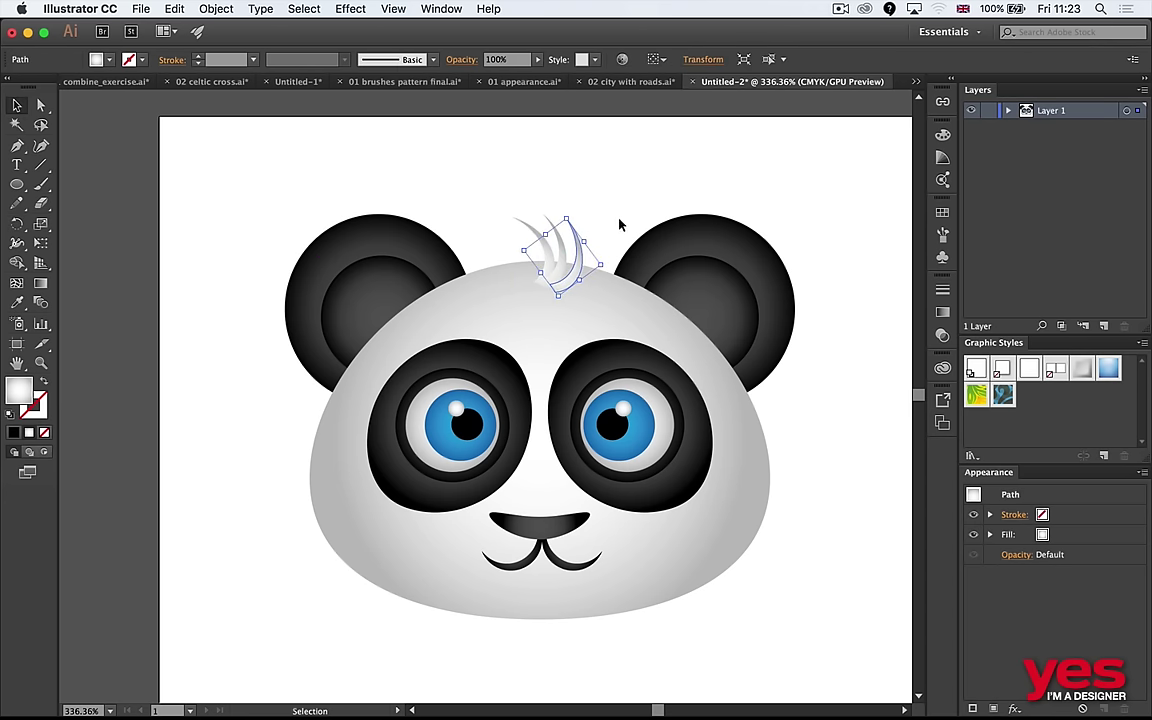
{"action": "left_click", "coordinate": [648, 204]}
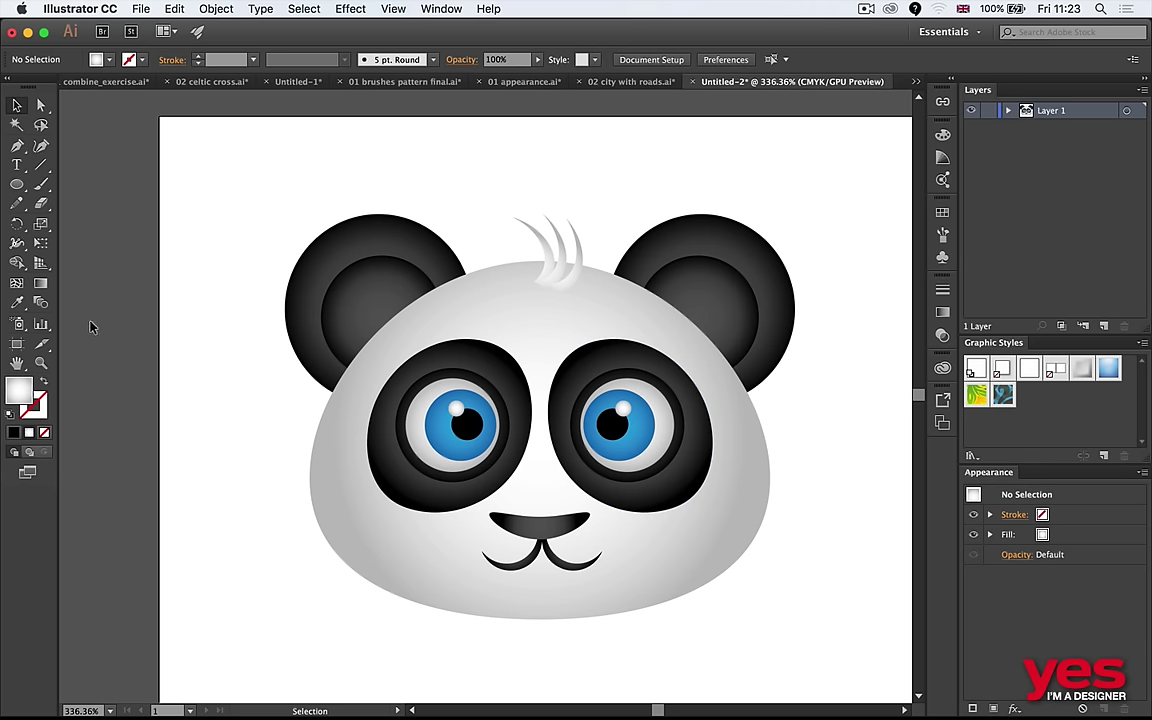
Switch to Adobe Bridge, preview the robot 1.ai sketch full screen and open the file in Illustrator.
{"action": "key", "text": "super+Tab"}
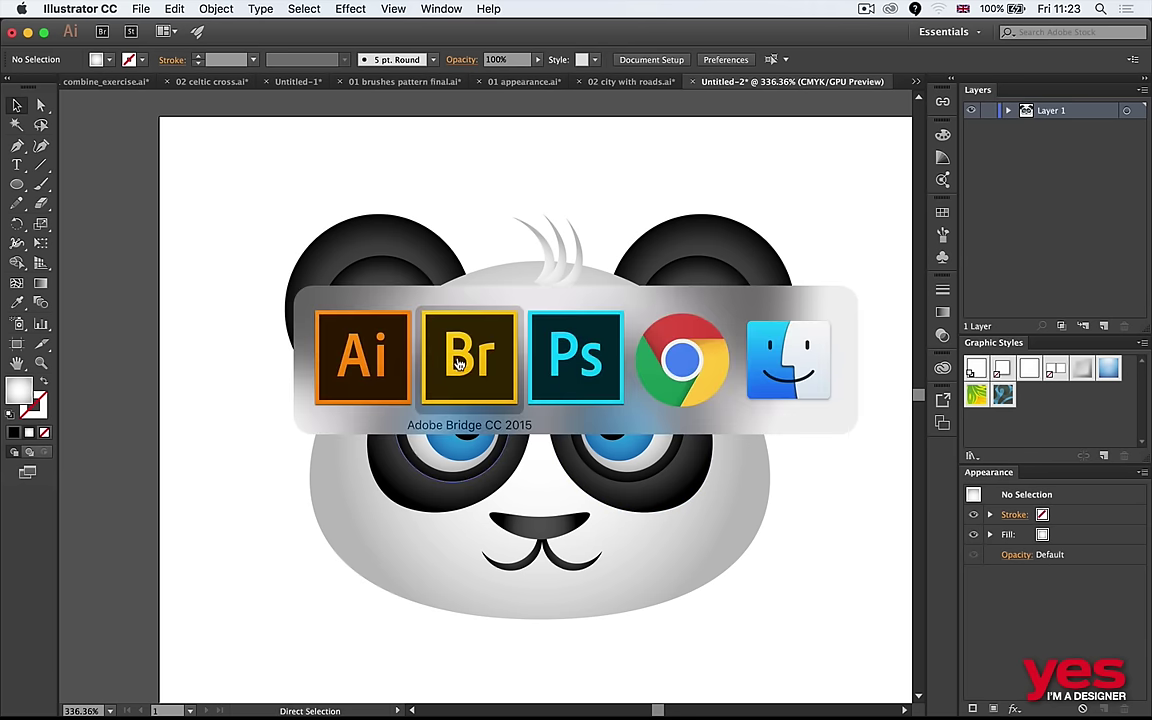
{"action": "key", "text": "space"}
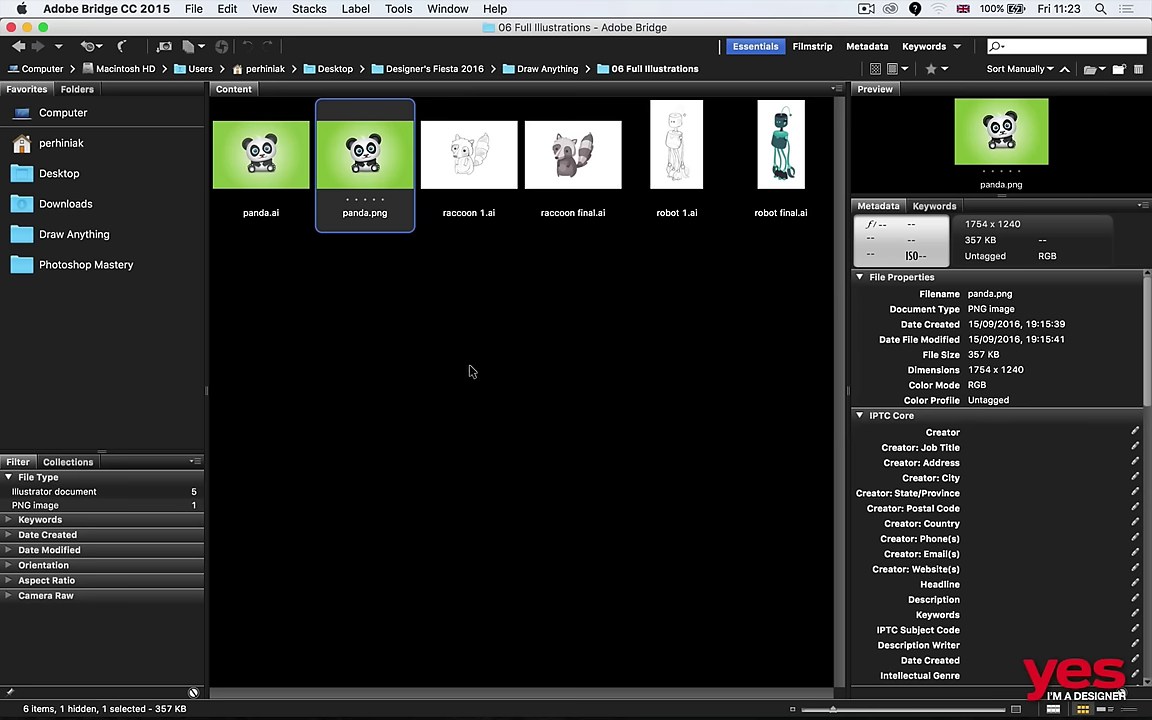
{"action": "key", "text": "Right"}
{"action": "key", "text": "Right"}
{"action": "key", "text": "Right"}
{"action": "key", "text": "space"}
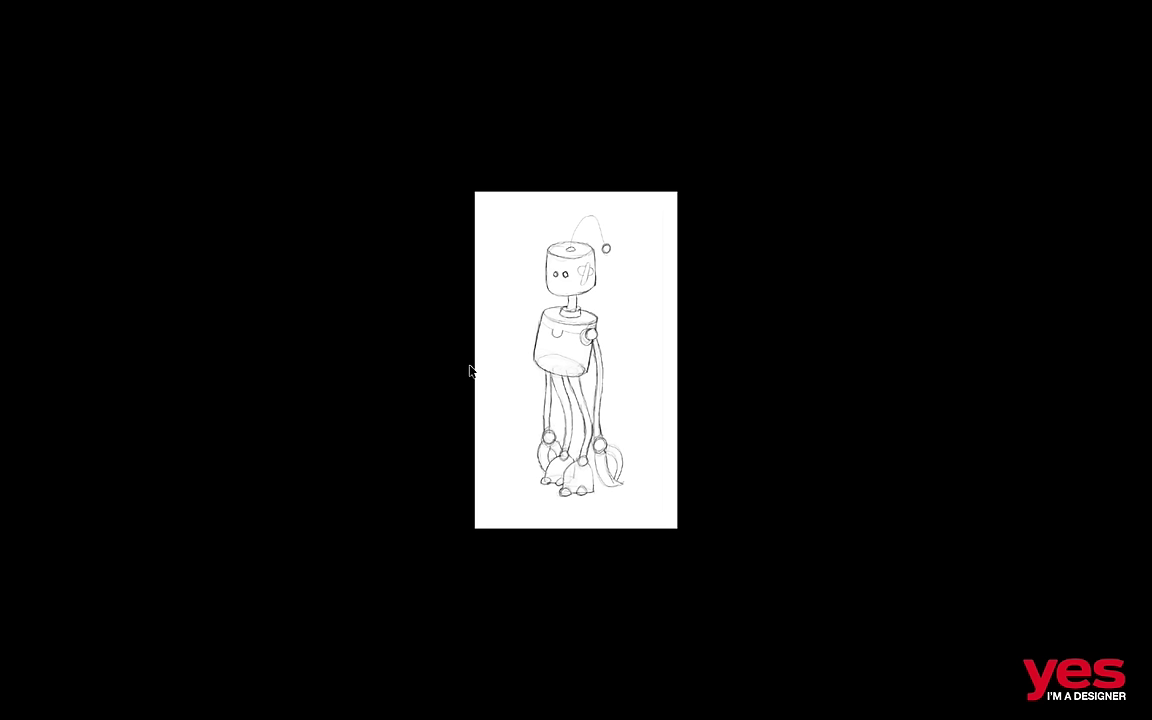
{"action": "key", "text": "space"}
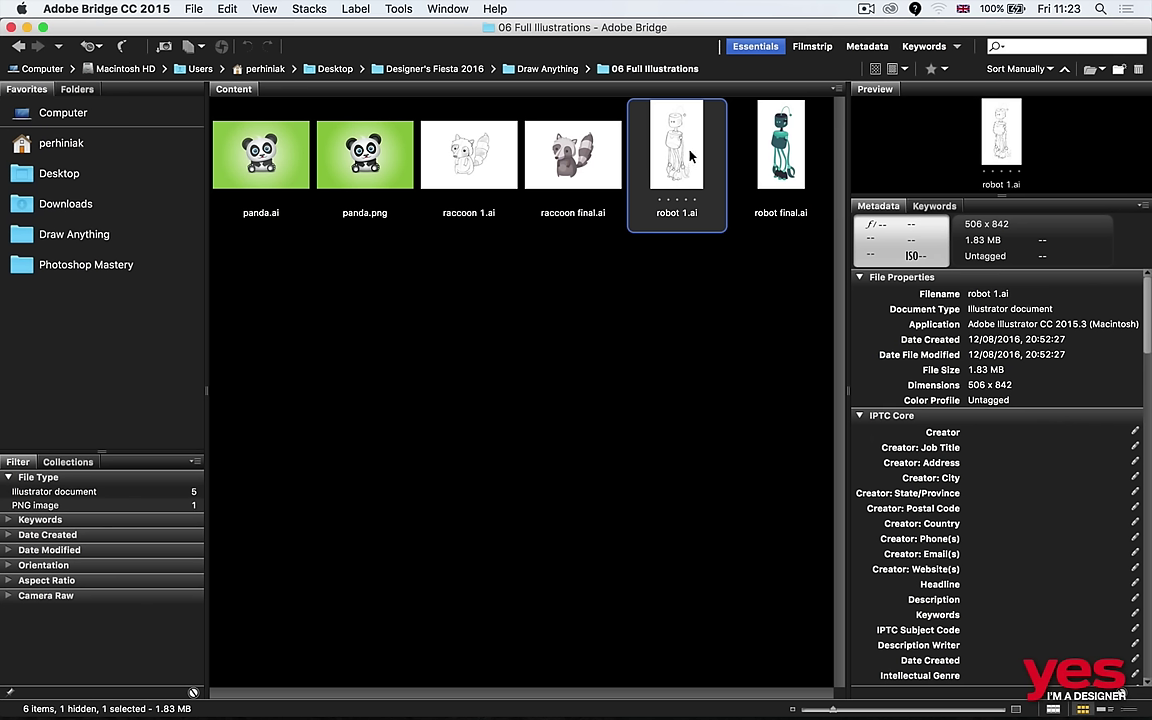
{"action": "double_click", "coordinate": [684, 152]}
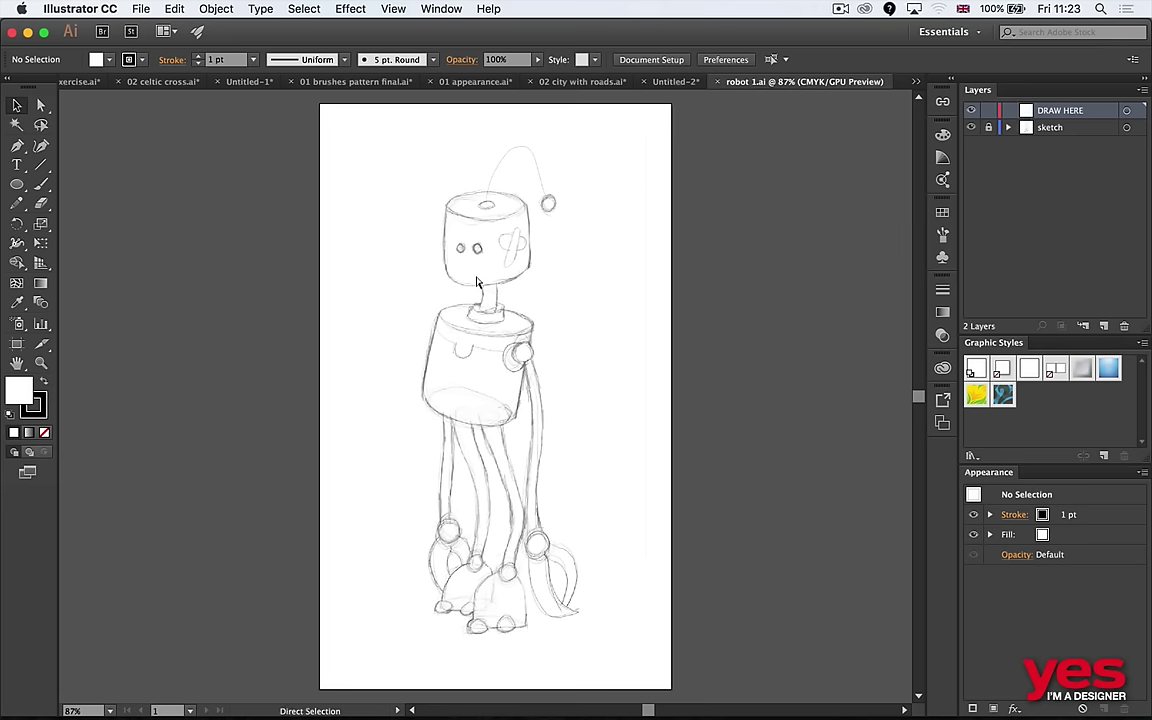
Unlock the sketch layer and turn it into a template with images dimmed to 50%, and make the DRAW HERE layer active.
{"action": "key", "text": "z"}
{"action": "left_click_drag", "start_coordinate": [485, 286], "coordinate": [599, 270]}
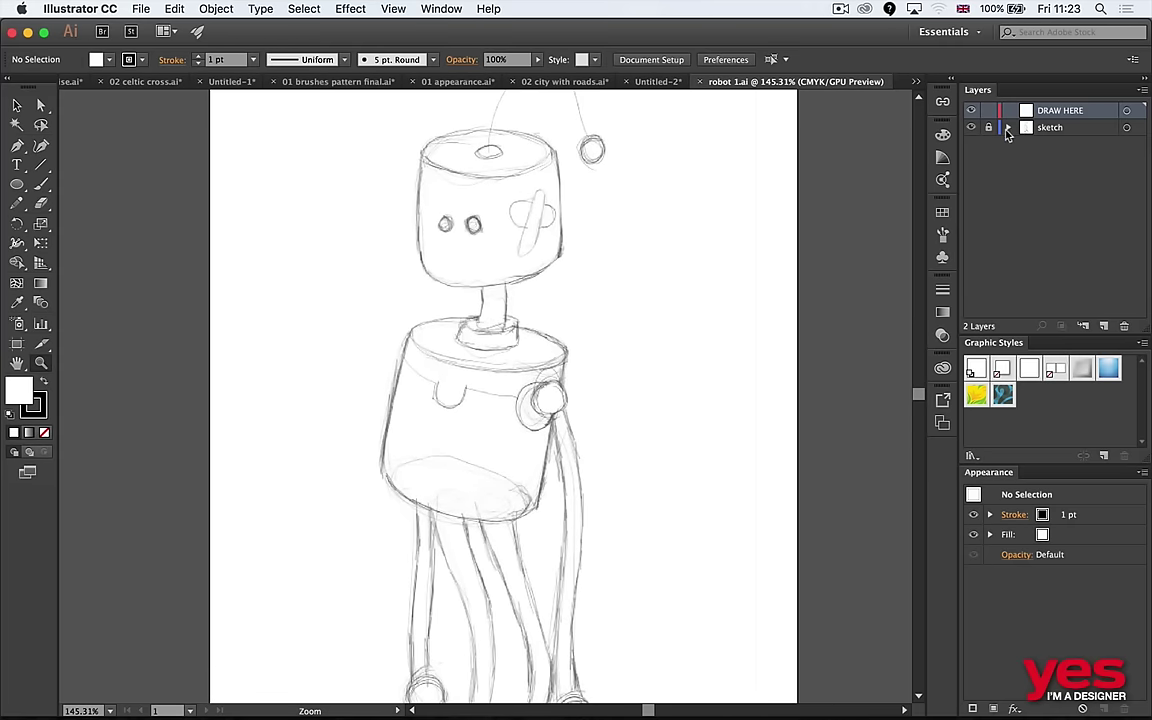
{"action": "left_click", "coordinate": [988, 127]}
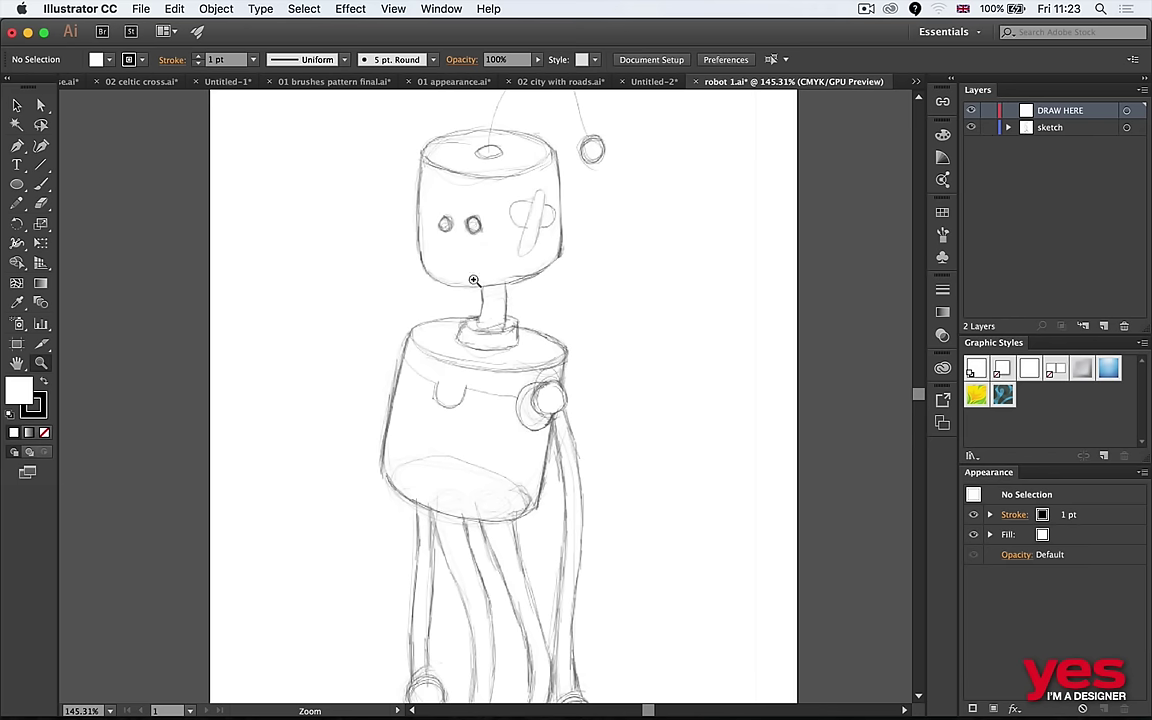
{"action": "double_click", "coordinate": [1081, 128]}
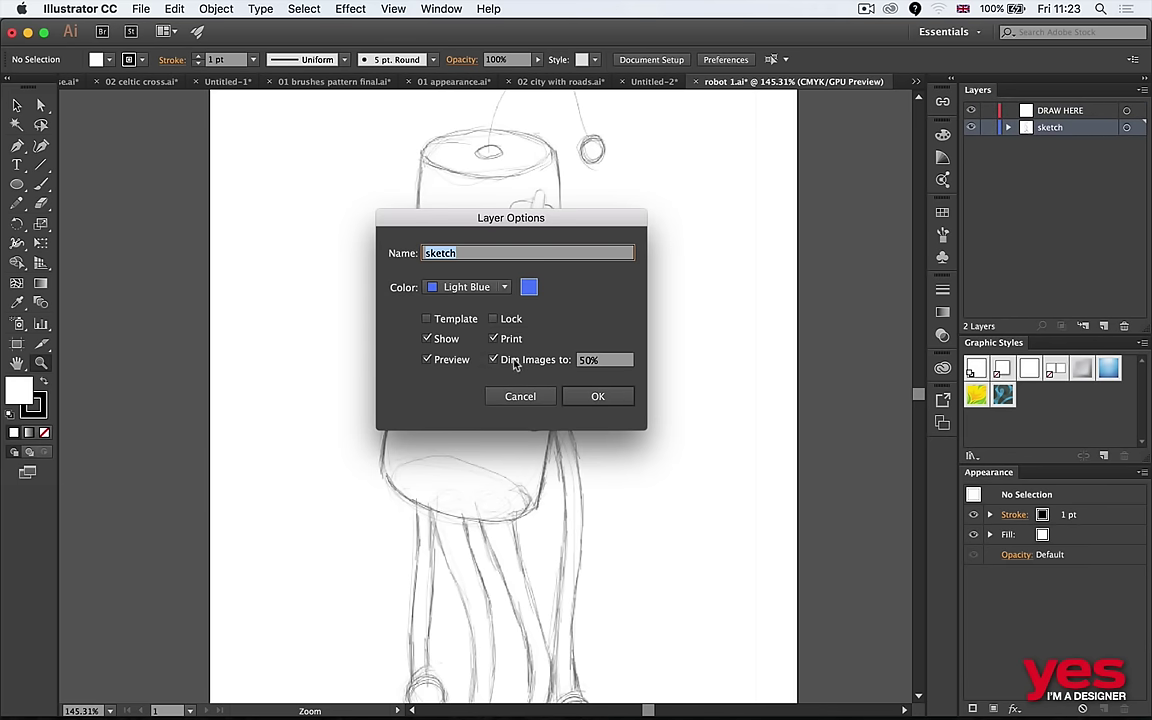
{"action": "left_click", "coordinate": [464, 319]}
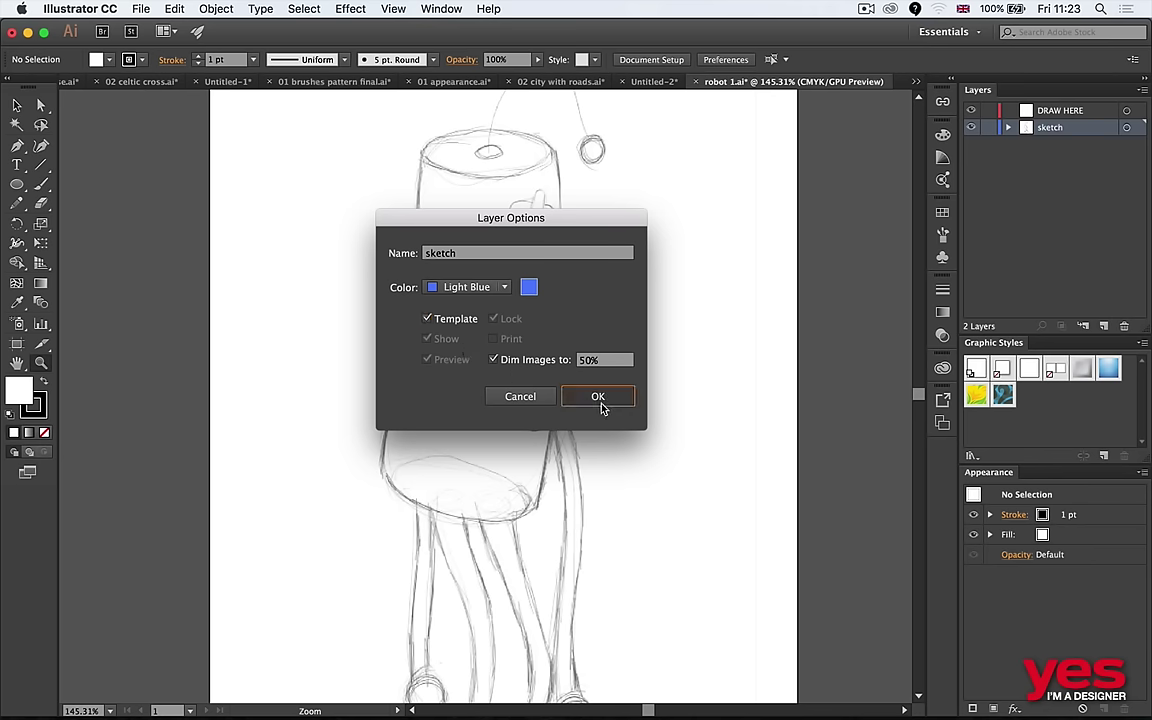
{"action": "left_click", "coordinate": [598, 397]}
{"action": "key", "text": "v"}
{"action": "left_click", "coordinate": [1040, 111]}
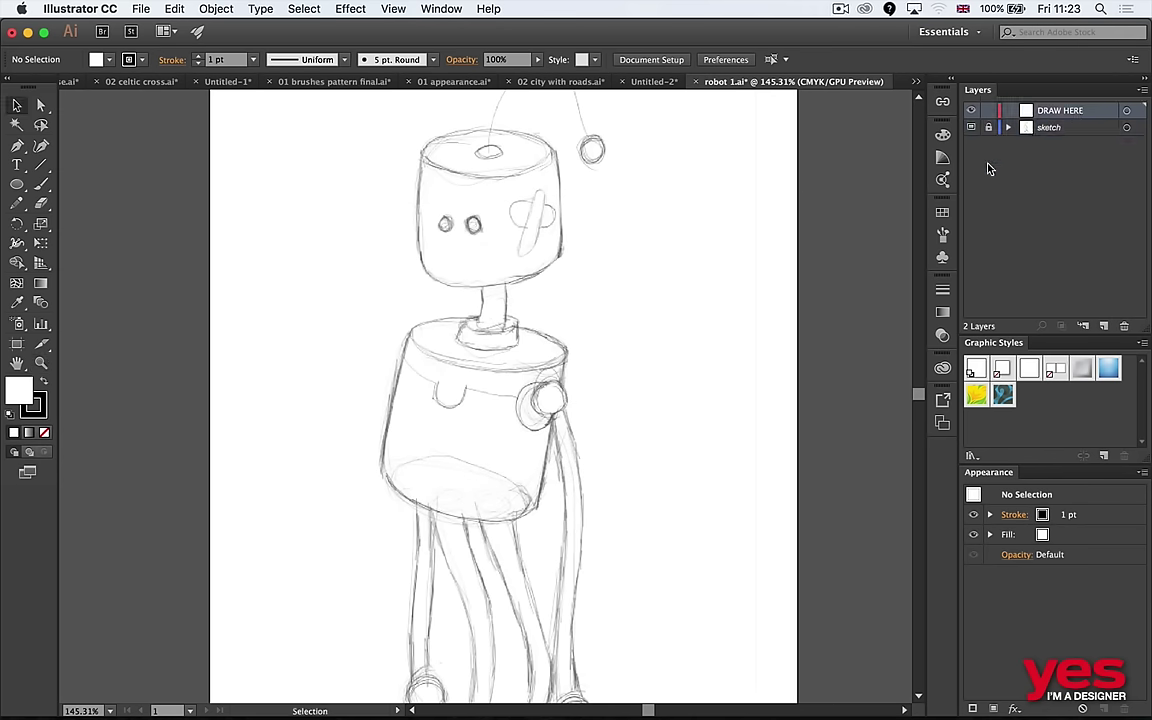
Trace the robot's front arm with the Pen tool as one curved path from the shoulder joint down to the wrist joint.
{"action": "key", "text": "p"}
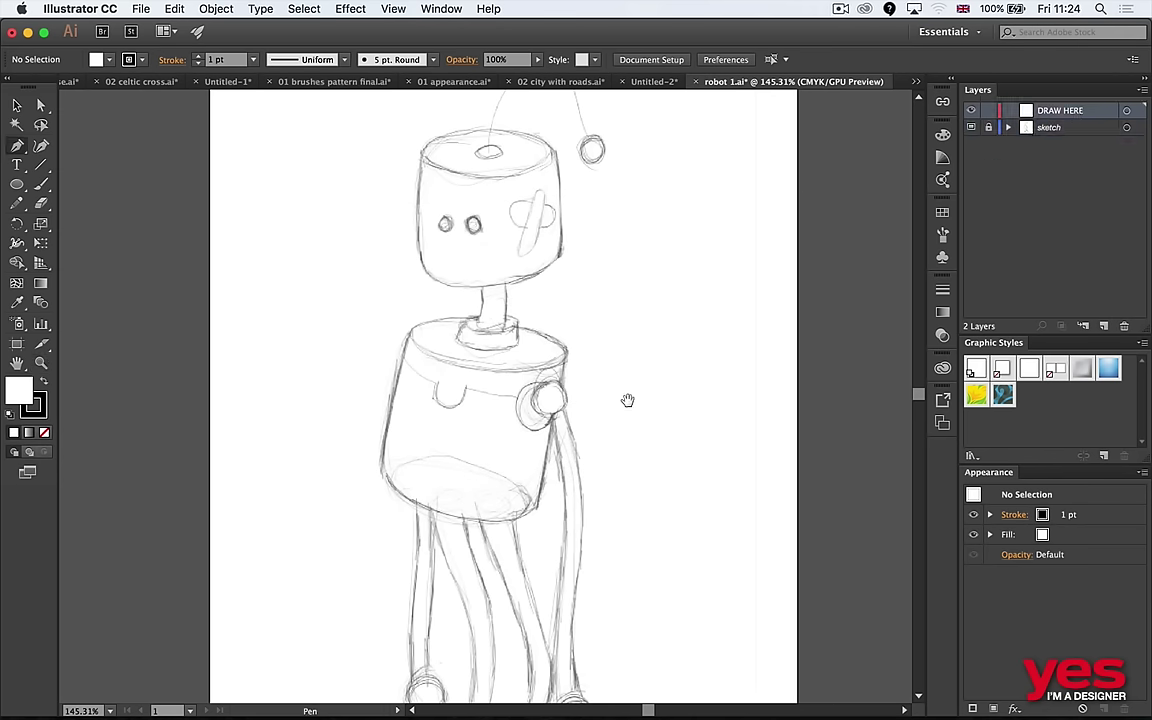
{"action": "left_click_drag", "start_coordinate": [644, 407], "coordinate": [622, 198]}
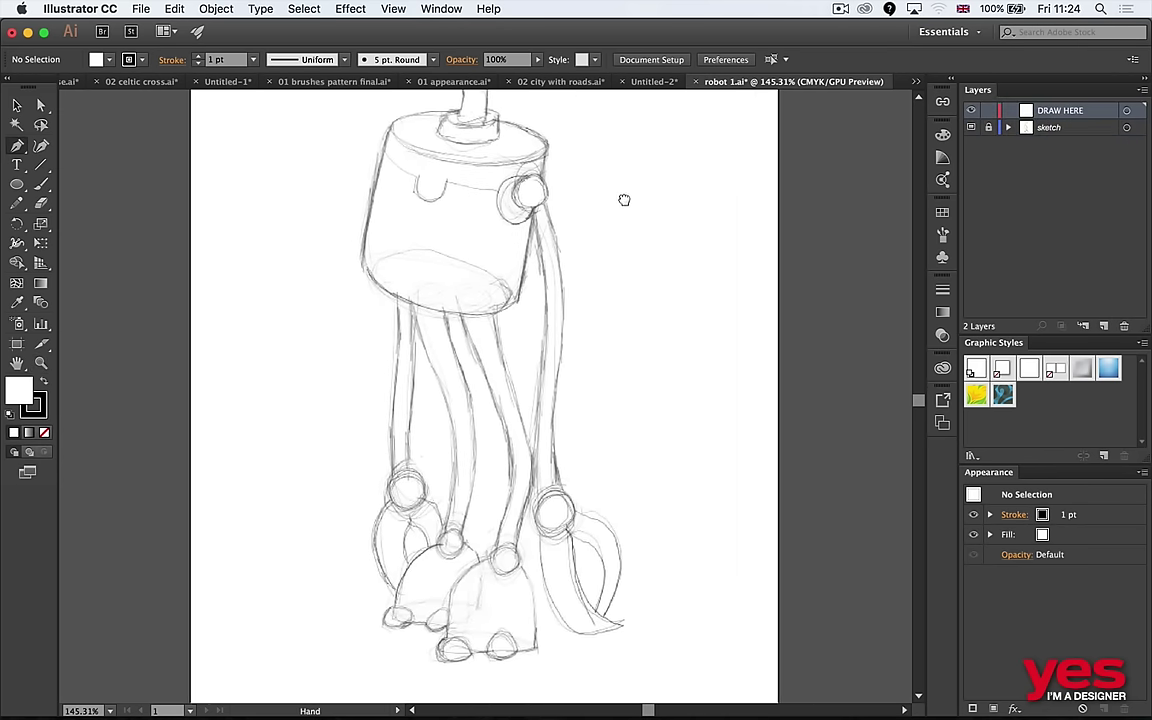
{"action": "left_click", "coordinate": [540, 198]}
{"action": "left_click_drag", "start_coordinate": [551, 384], "coordinate": [527, 465]}
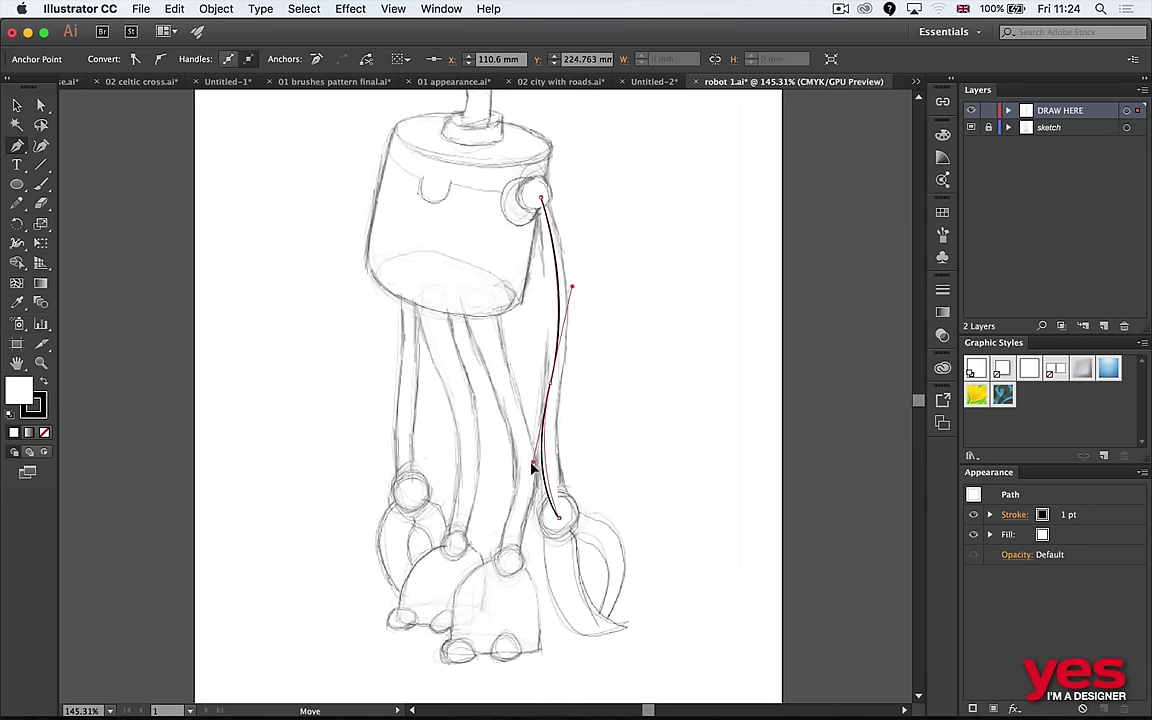
Remove the arm path's fill and set its stroke weight to 10 pt.
{"action": "key", "text": "v"}
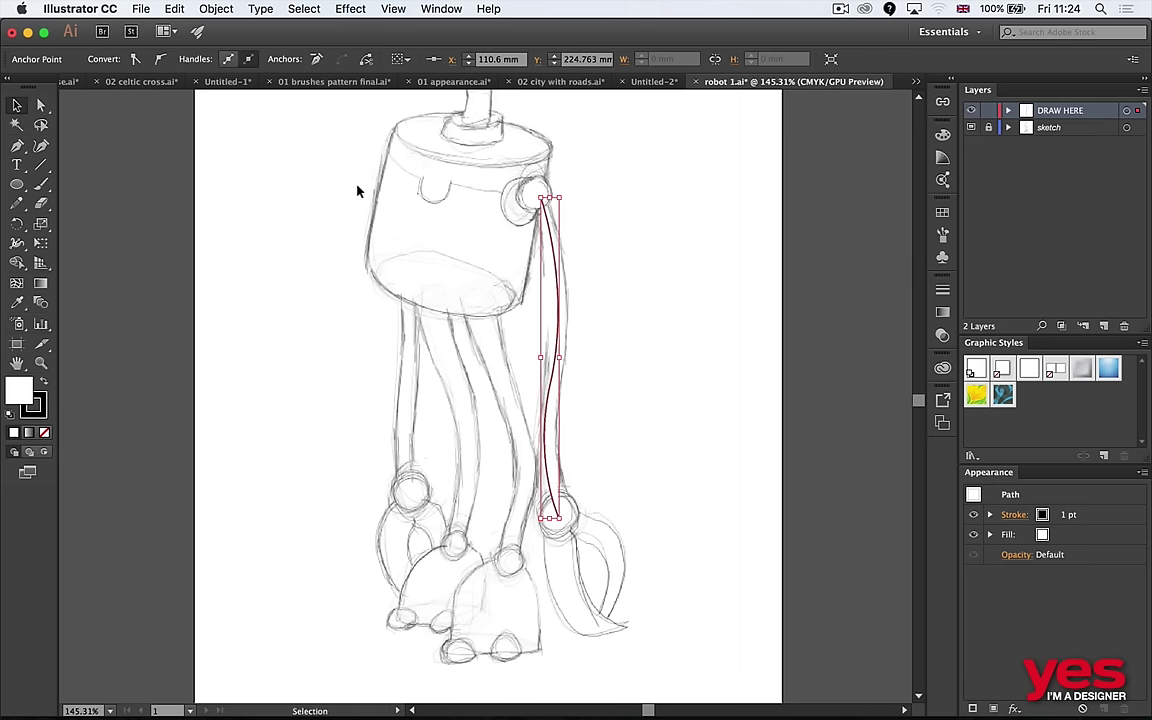
{"action": "key", "text": "slash"}
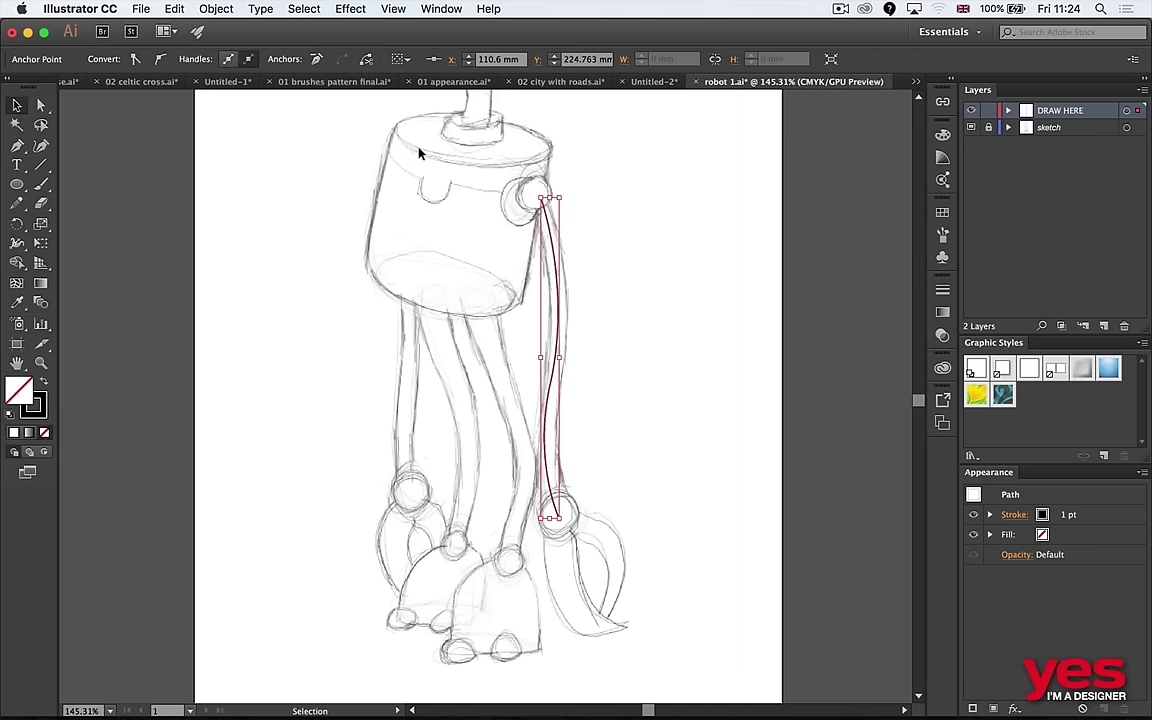
{"action": "left_click", "coordinate": [1063, 516]}
{"action": "type", "text": "10"}
{"action": "key", "text": "Return"}
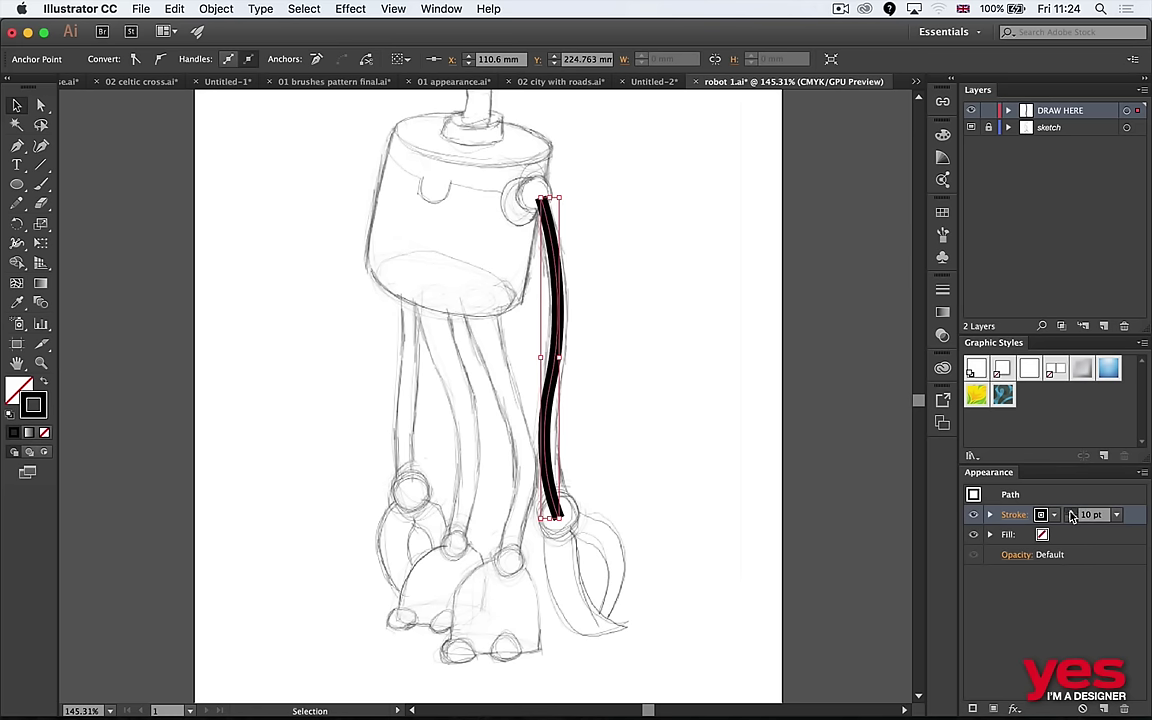
{"action": "type", "text": "20"}
{"action": "key", "text": "Return"}
{"action": "type", "text": "10"}
{"action": "key", "text": "Return"}
Vary the arm stroke with the Width tool, widening it at mid-length and to about 35 pt at the wrist end.
{"action": "left_click", "coordinate": [17, 243]}
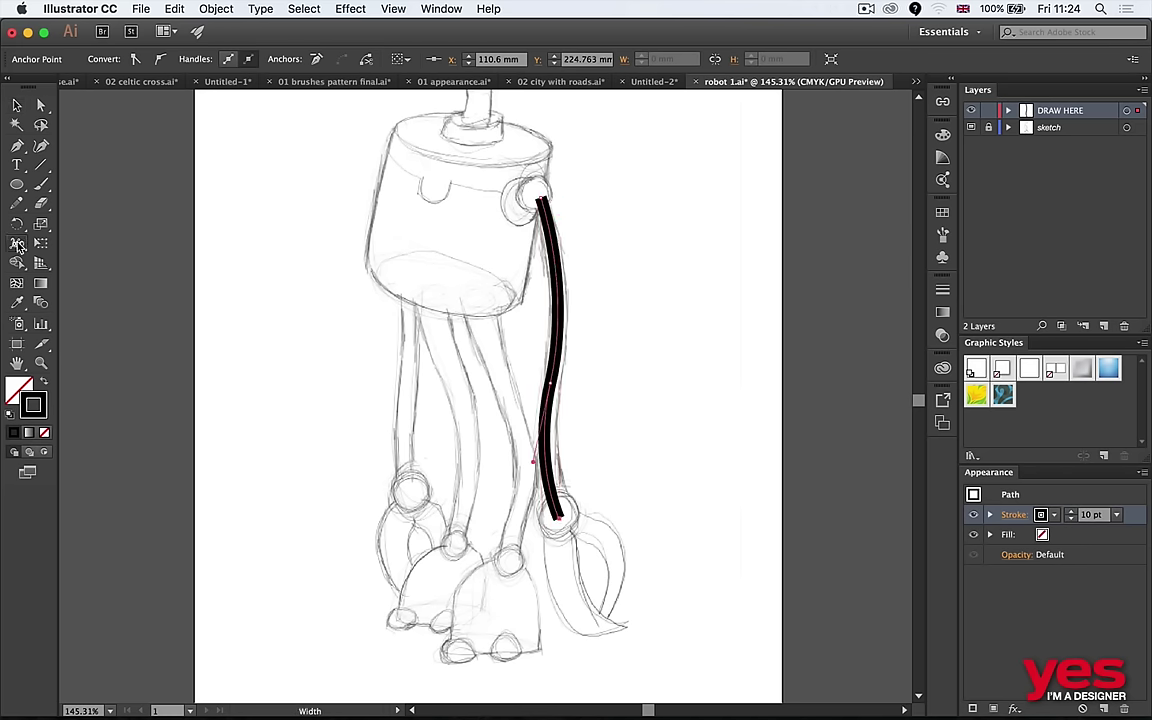
{"action": "left_click", "coordinate": [67, 244]}
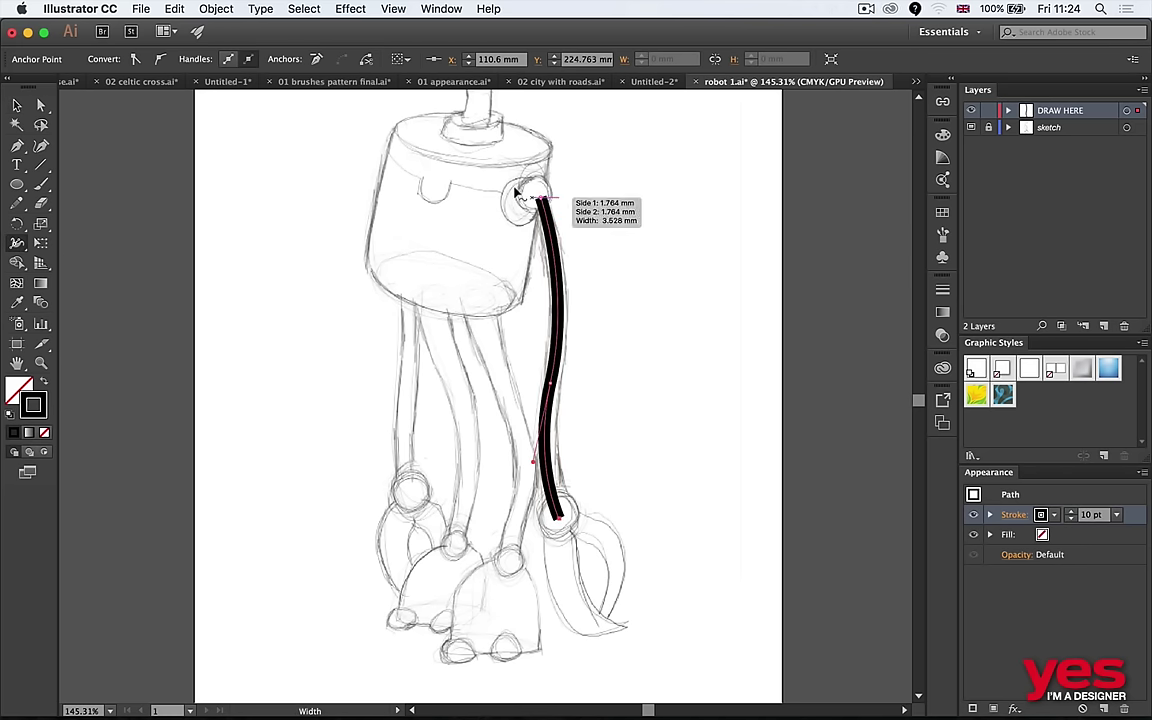
{"action": "mouse_move", "coordinate": [557, 200]}
{"action": "left_mouse_down"}
{"action": "mouse_move", "coordinate": [571, 193]}
{"action": "mouse_move", "coordinate": [550, 205]}
{"action": "left_mouse_up"}
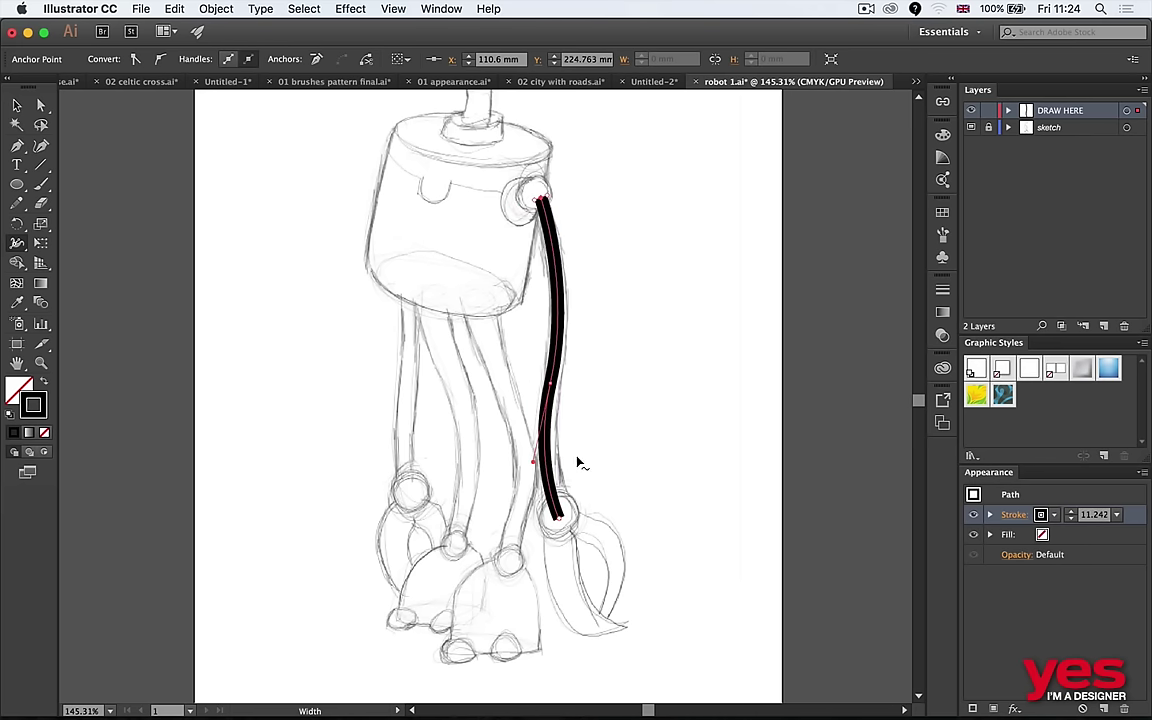
{"action": "left_click_drag", "start_coordinate": [565, 520], "coordinate": [570, 522]}
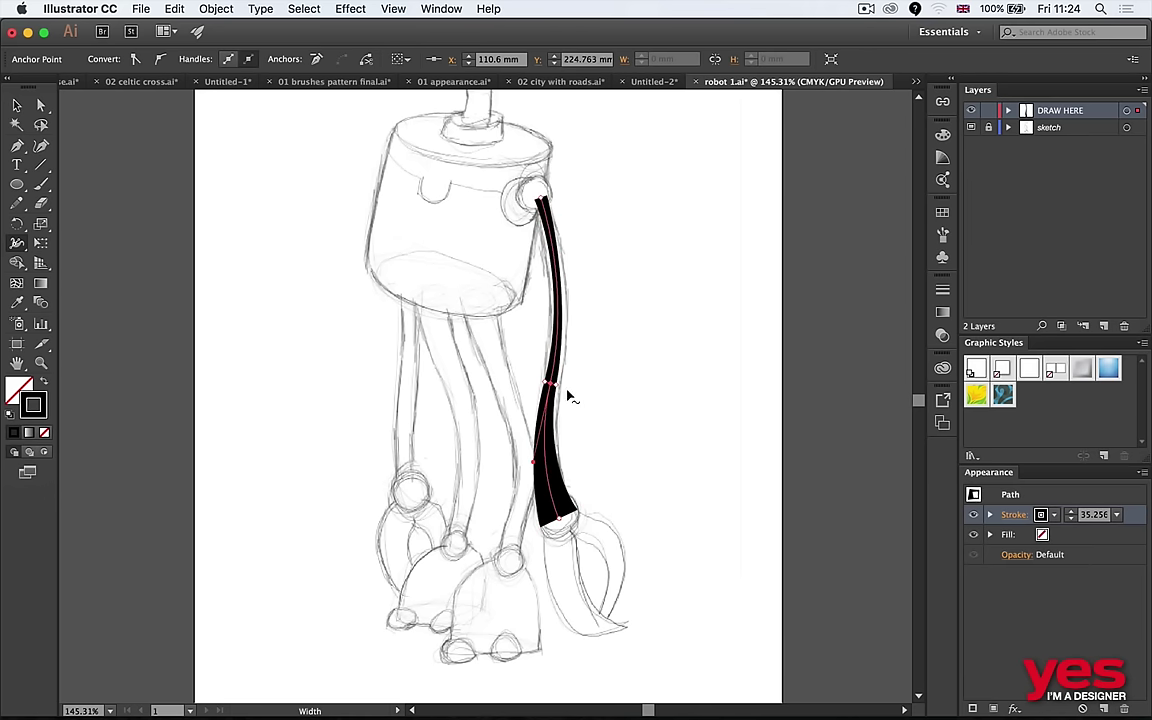
{"action": "left_click_drag", "start_coordinate": [555, 391], "coordinate": [576, 391]}
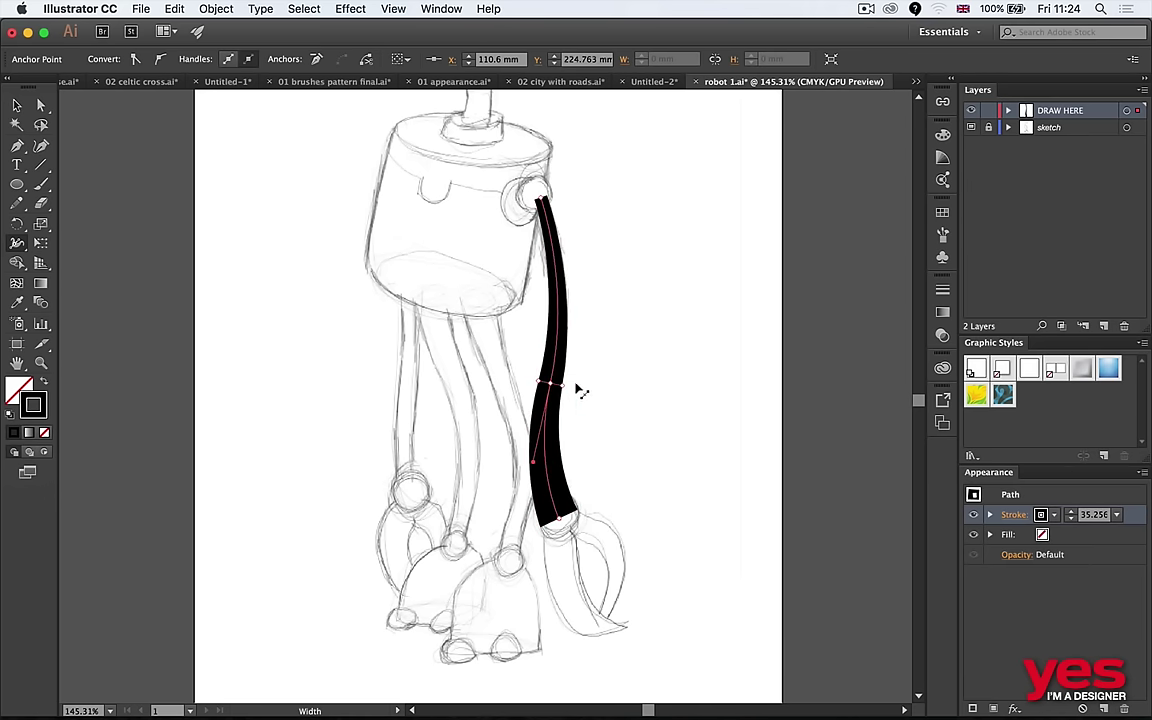
{"action": "key", "text": "v"}
{"action": "left_click", "coordinate": [743, 378]}
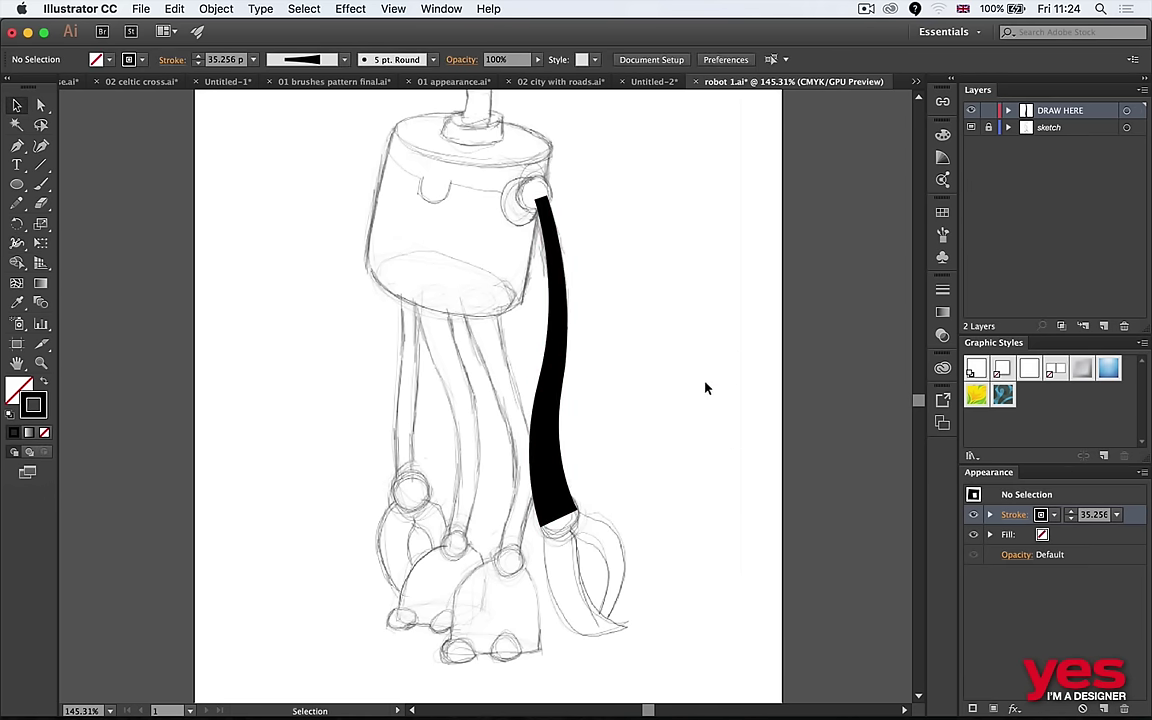
{"action": "left_click", "coordinate": [533, 455]}
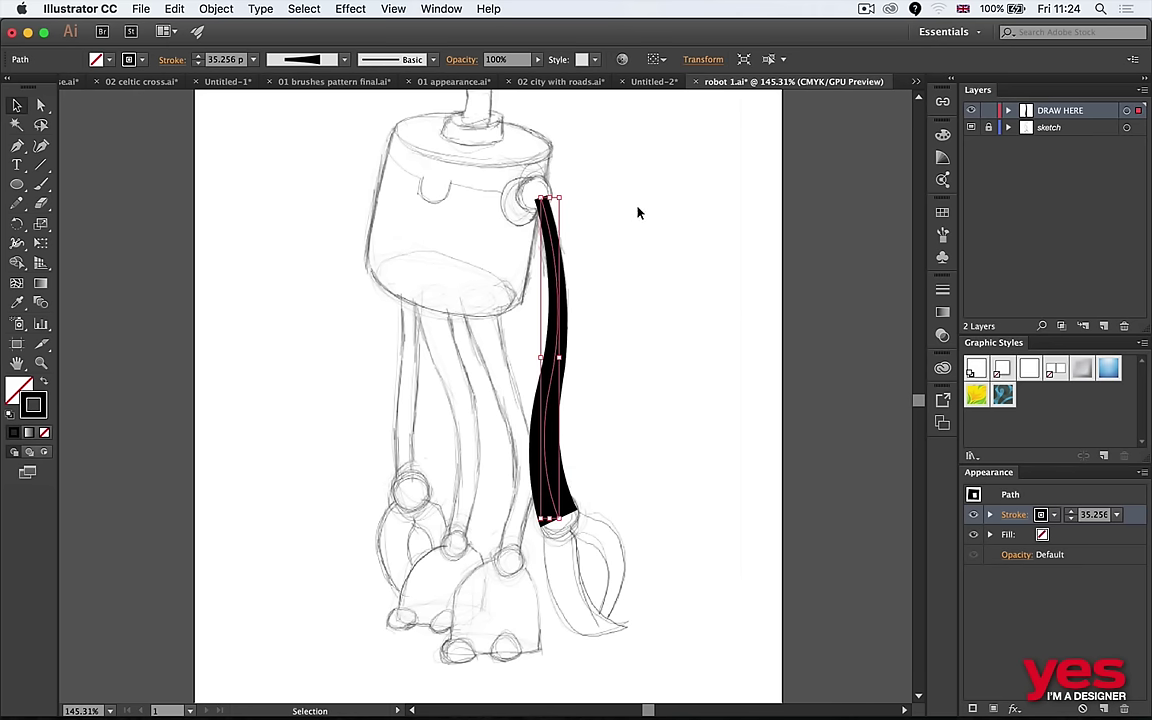
Draw a rectangle enclosing the robot's sketched head.
{"action": "scroll", "coordinate": [660, 320], "scroll_direction": "up", "scroll_amount": 5}
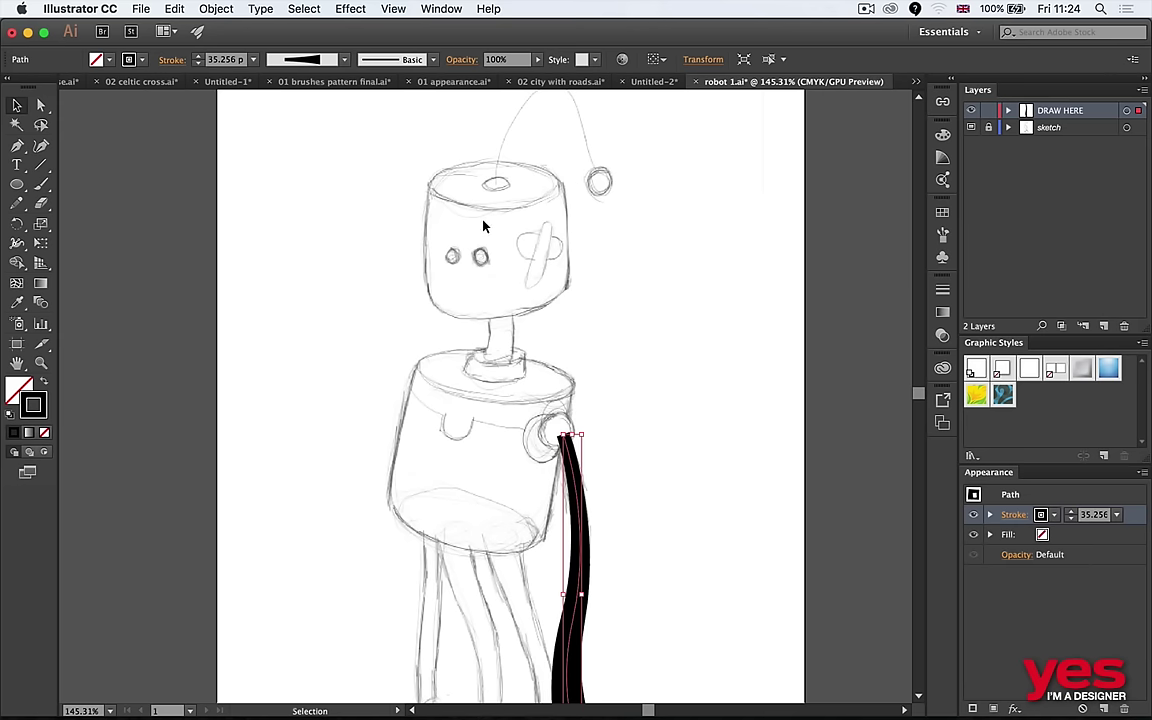
{"action": "left_click", "coordinate": [470, 281]}
{"action": "key", "text": "m"}
{"action": "left_click_drag", "start_coordinate": [424, 154], "coordinate": [571, 324]}
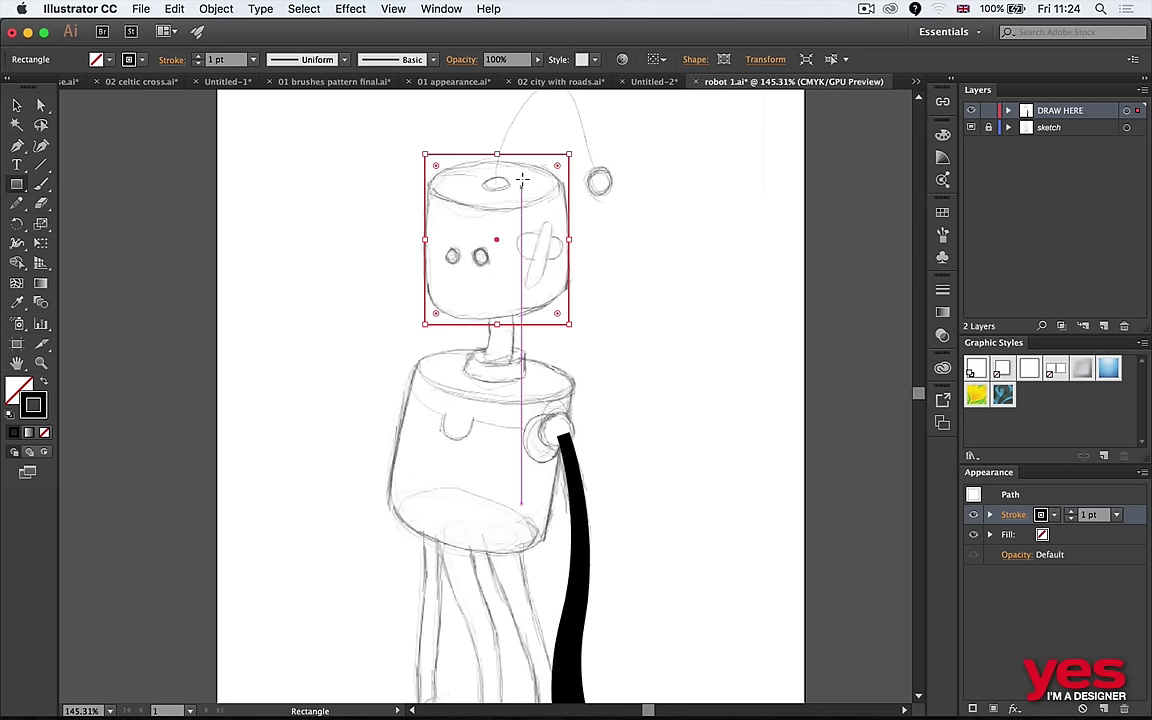
Round each corner of the head rectangle separately and shift its upper and lower edges inward to fit the sketched head.
{"action": "key", "text": "a"}
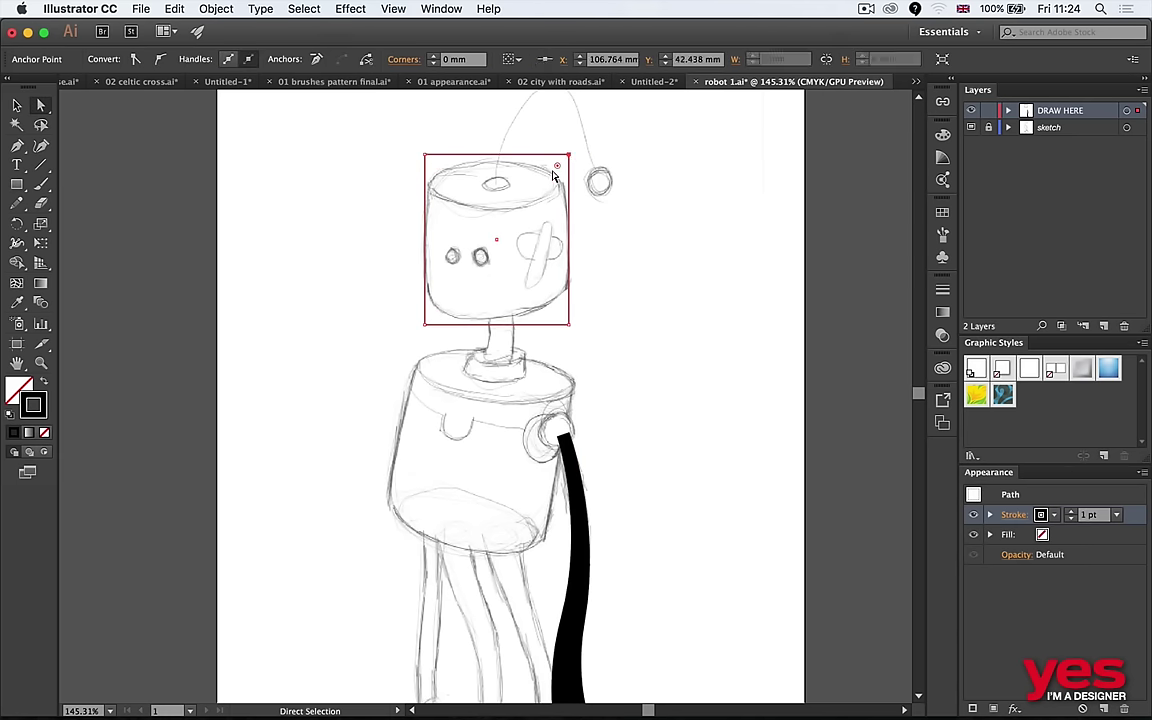
{"action": "left_click_drag", "start_coordinate": [553, 176], "coordinate": [517, 231]}
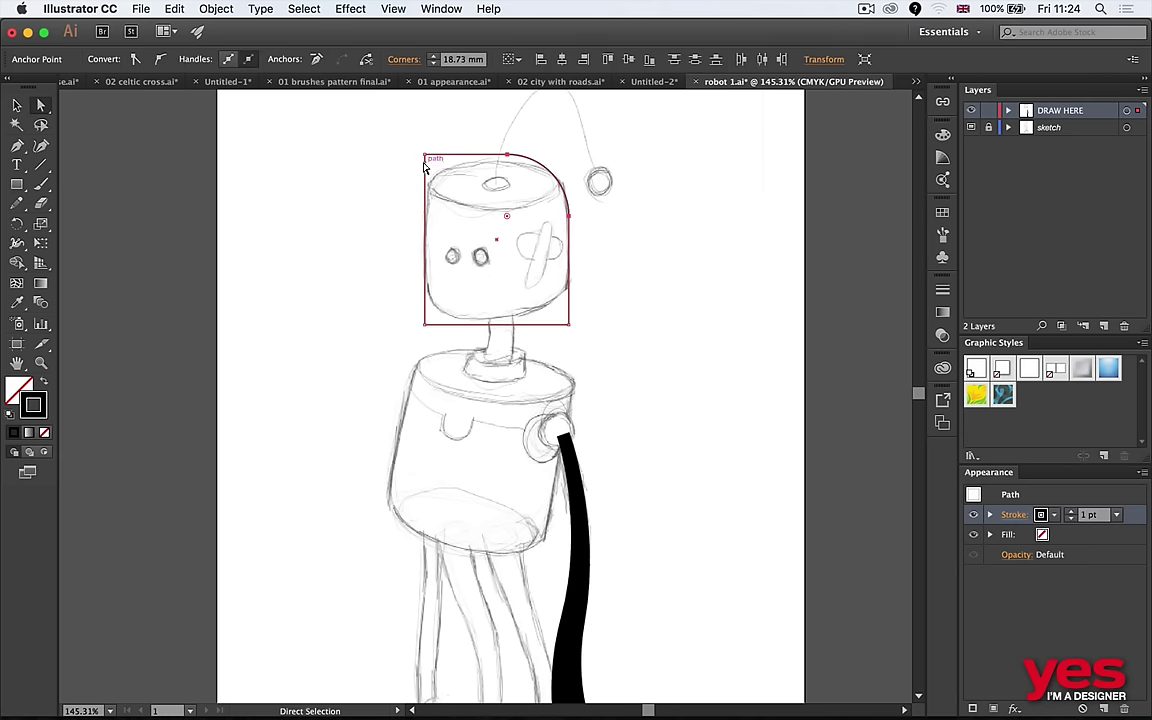
{"action": "left_click", "coordinate": [426, 157]}
{"action": "left_click_drag", "start_coordinate": [437, 170], "coordinate": [480, 220]}
{"action": "left_click_drag", "start_coordinate": [506, 156], "coordinate": [514, 167]}
{"action": "left_click_drag", "start_coordinate": [610, 306], "coordinate": [514, 267]}
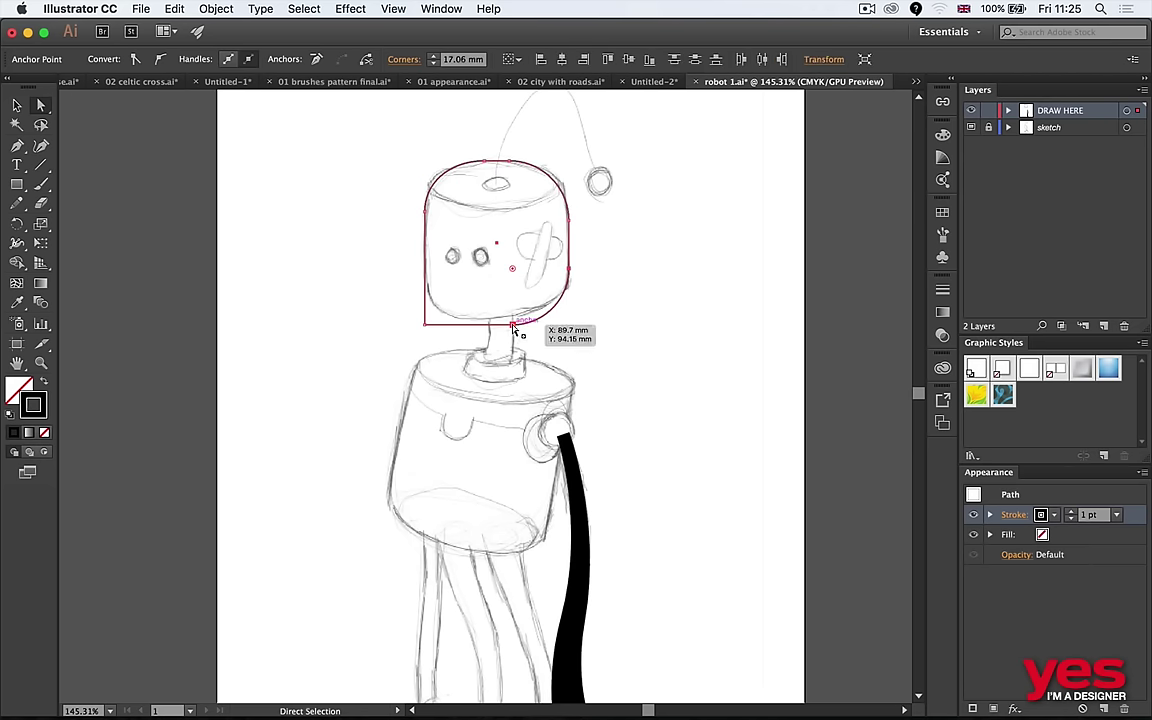
{"action": "left_click", "coordinate": [424, 322]}
{"action": "left_click_drag", "start_coordinate": [438, 308], "coordinate": [460, 296]}
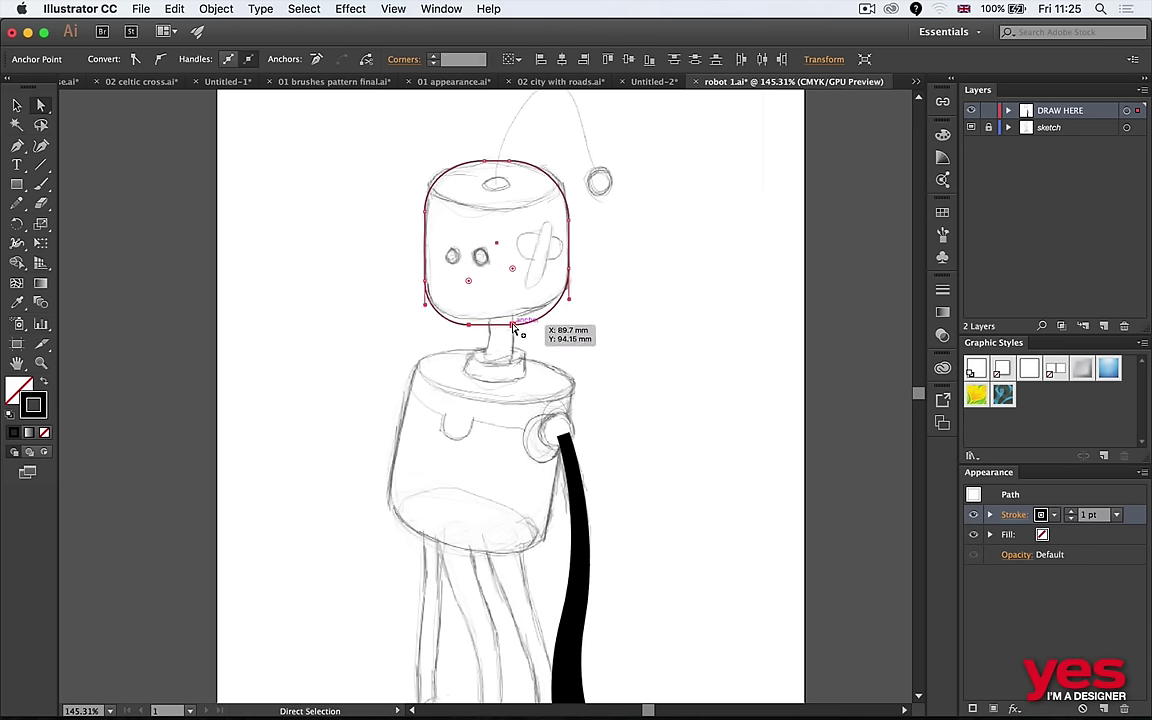
{"action": "left_click", "coordinate": [694, 216]}
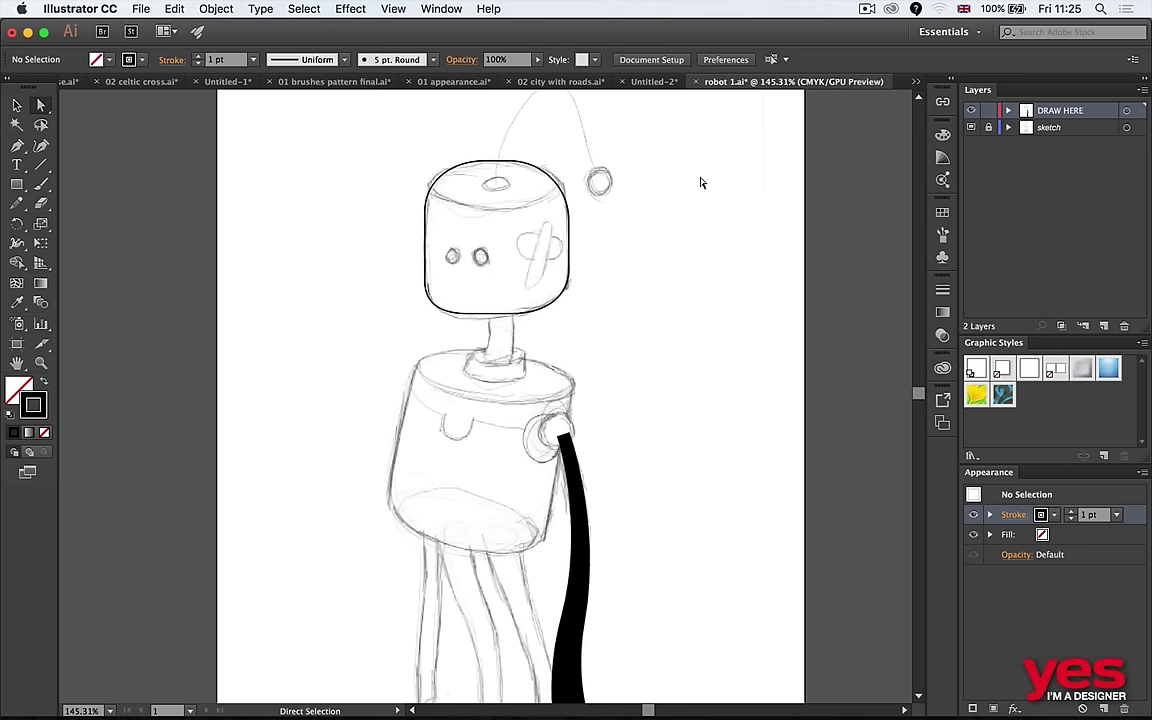
Swap the head shape's fill and stroke, fill it light blue and nudge it slightly down over the sketch.
{"action": "key", "text": "v"}
{"action": "left_click", "coordinate": [427, 307]}
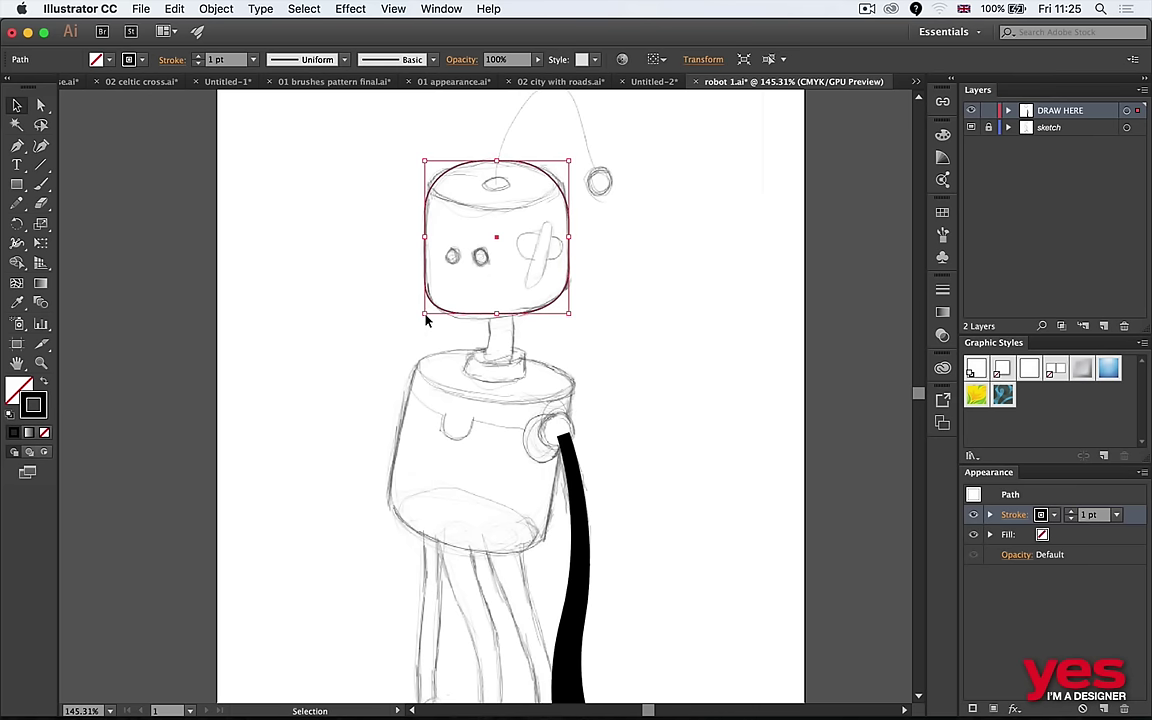
{"action": "key", "text": "shift+x"}
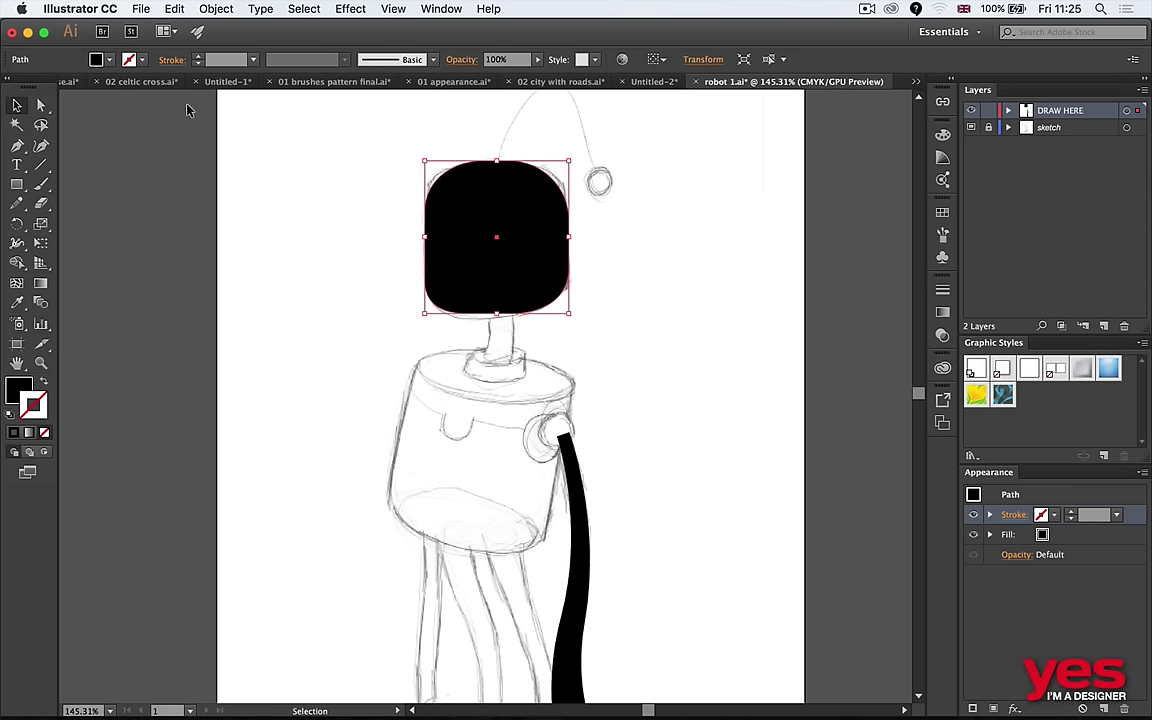
{"action": "left_click", "coordinate": [110, 60]}
{"action": "left_click", "coordinate": [88, 90]}
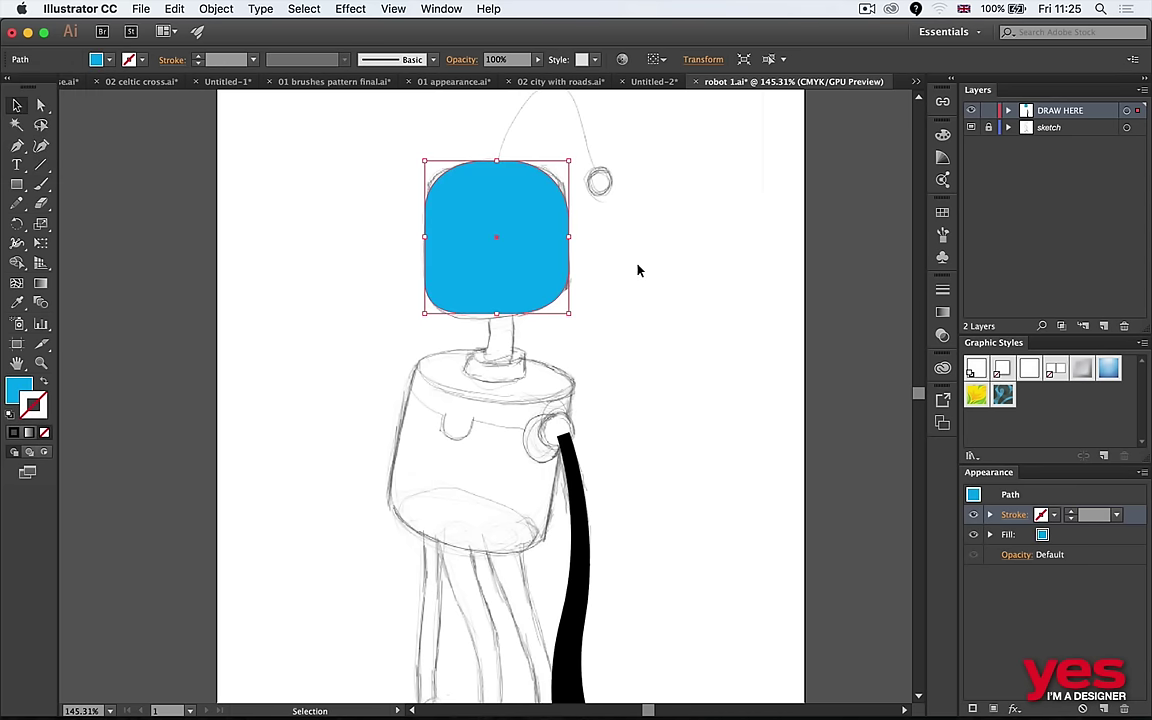
{"action": "mouse_move", "coordinate": [517, 198]}
{"action": "left_mouse_down"}
{"action": "mouse_move", "coordinate": [660, 236]}
{"action": "mouse_move", "coordinate": [491, 200]}
{"action": "mouse_move", "coordinate": [517, 219]}
{"action": "left_mouse_up"}
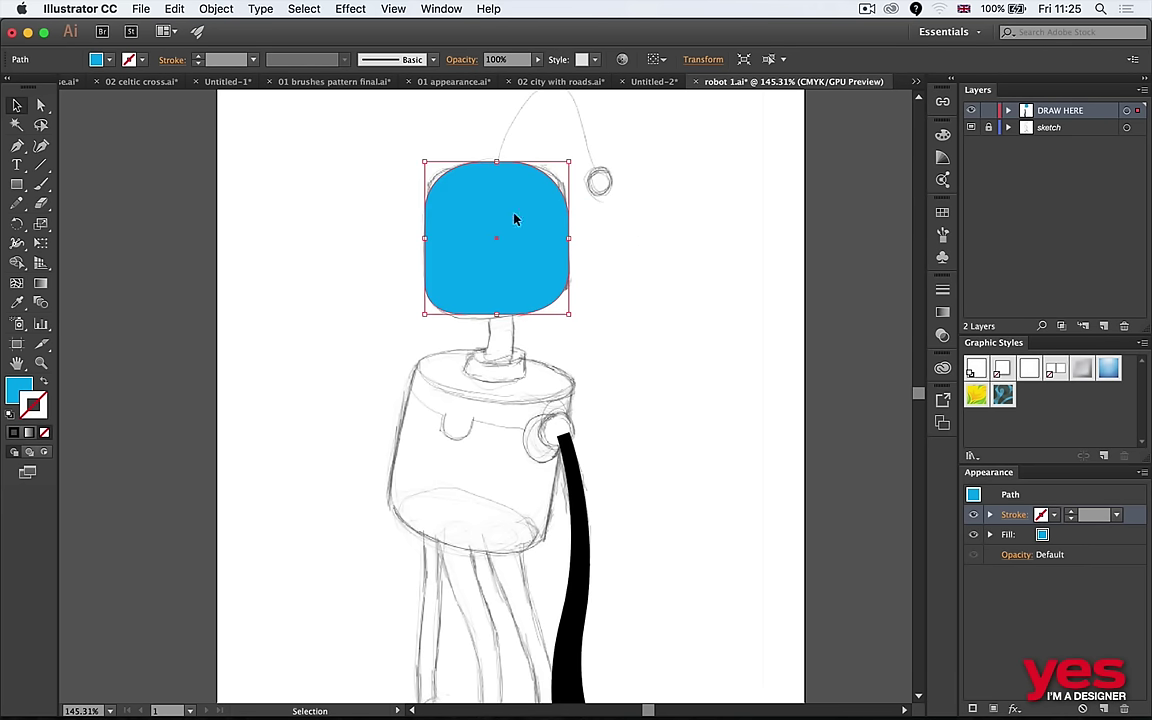
Switch to Draw Inside mode for the blue head shape.
{"action": "left_click", "coordinate": [584, 239]}
{"action": "left_click", "coordinate": [476, 185]}
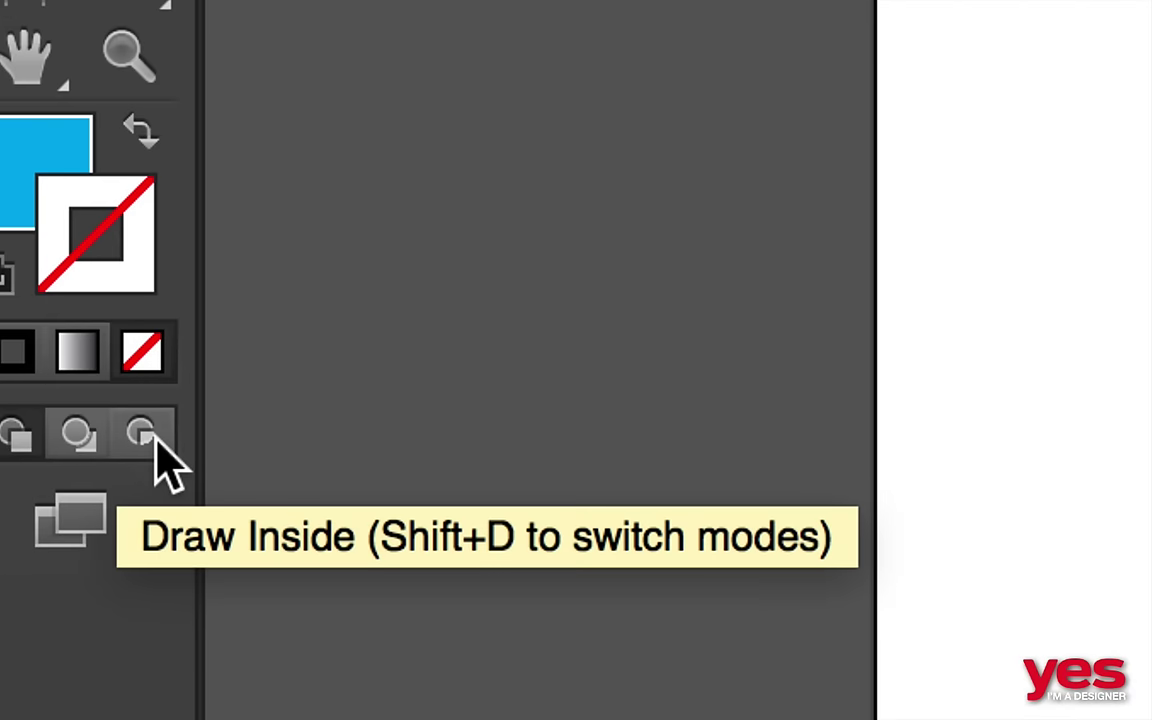
{"action": "left_click", "coordinate": [152, 438]}
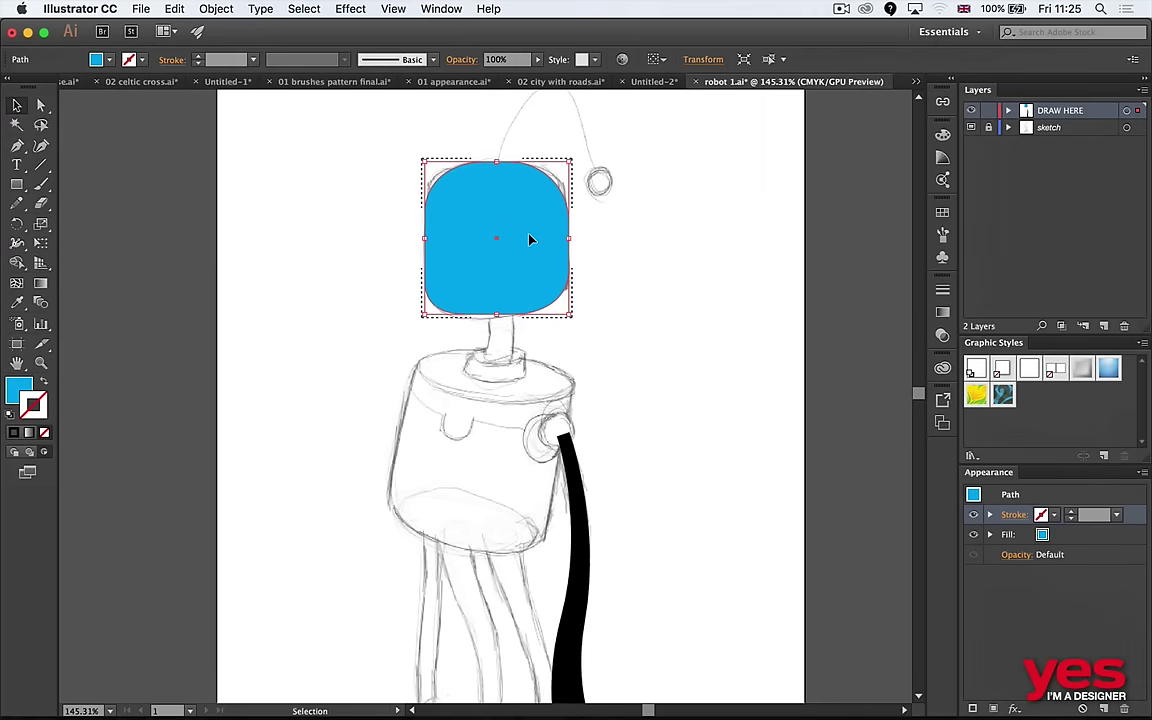
Draw a wide red ellipse without a stroke inside the blue head so it forms the head's rounded upper surface.
{"action": "key", "text": "l"}
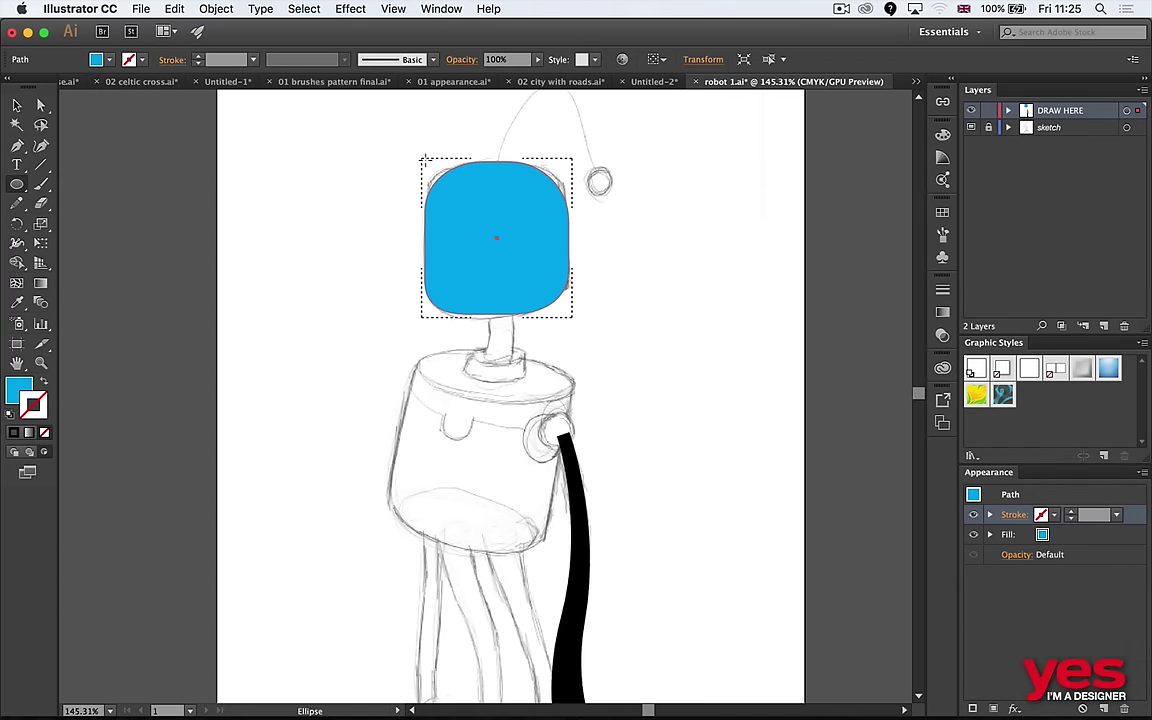
{"action": "left_click", "coordinate": [318, 216], "text": "super"}
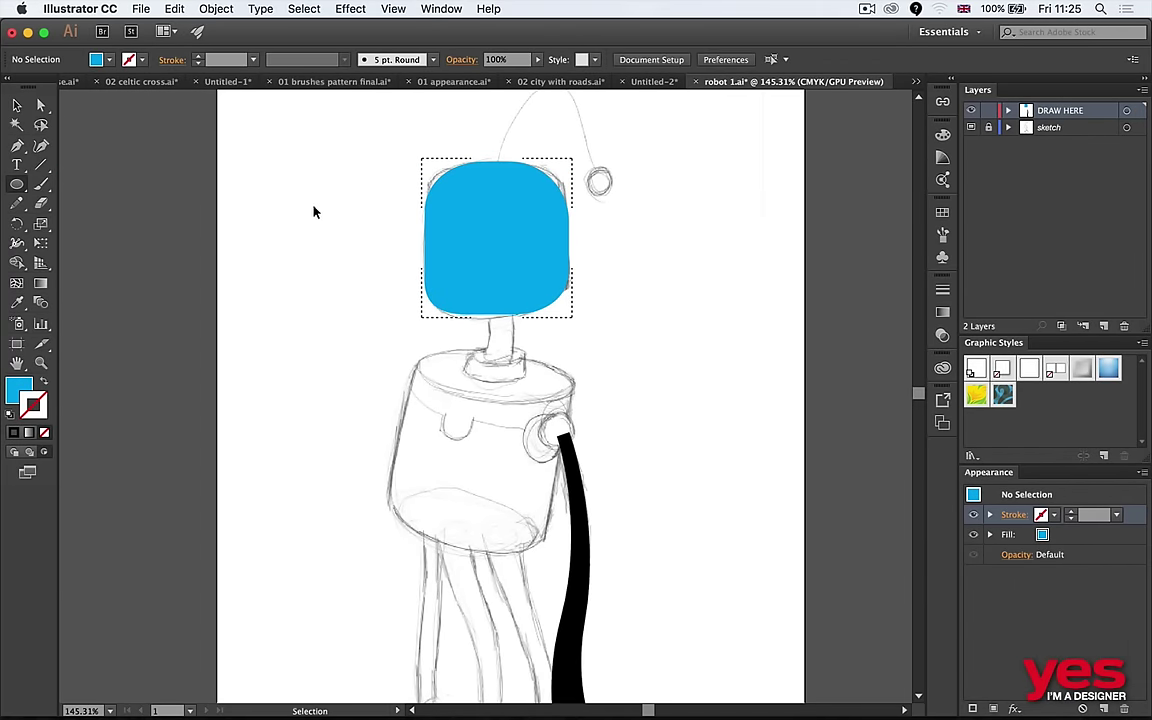
{"action": "left_click", "coordinate": [109, 60]}
{"action": "left_click", "coordinate": [53, 80]}
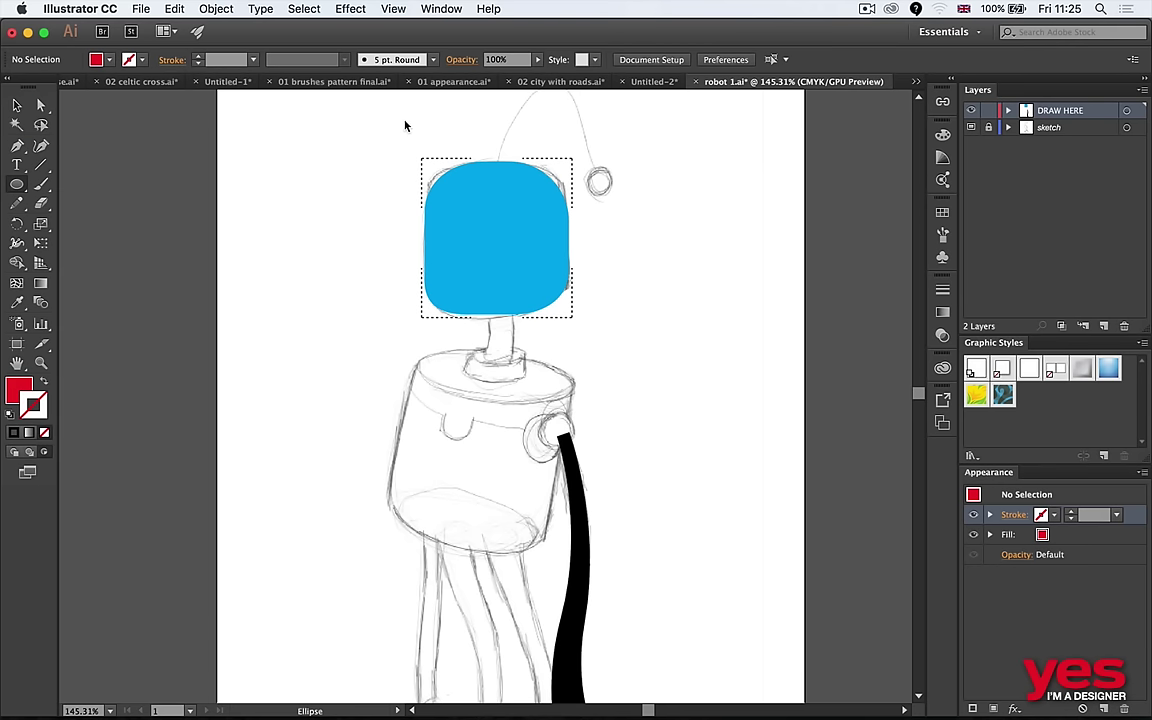
{"action": "left_click_drag", "start_coordinate": [398, 131], "coordinate": [585, 210]}
{"action": "key", "text": "v"}
{"action": "left_click", "coordinate": [729, 264]}
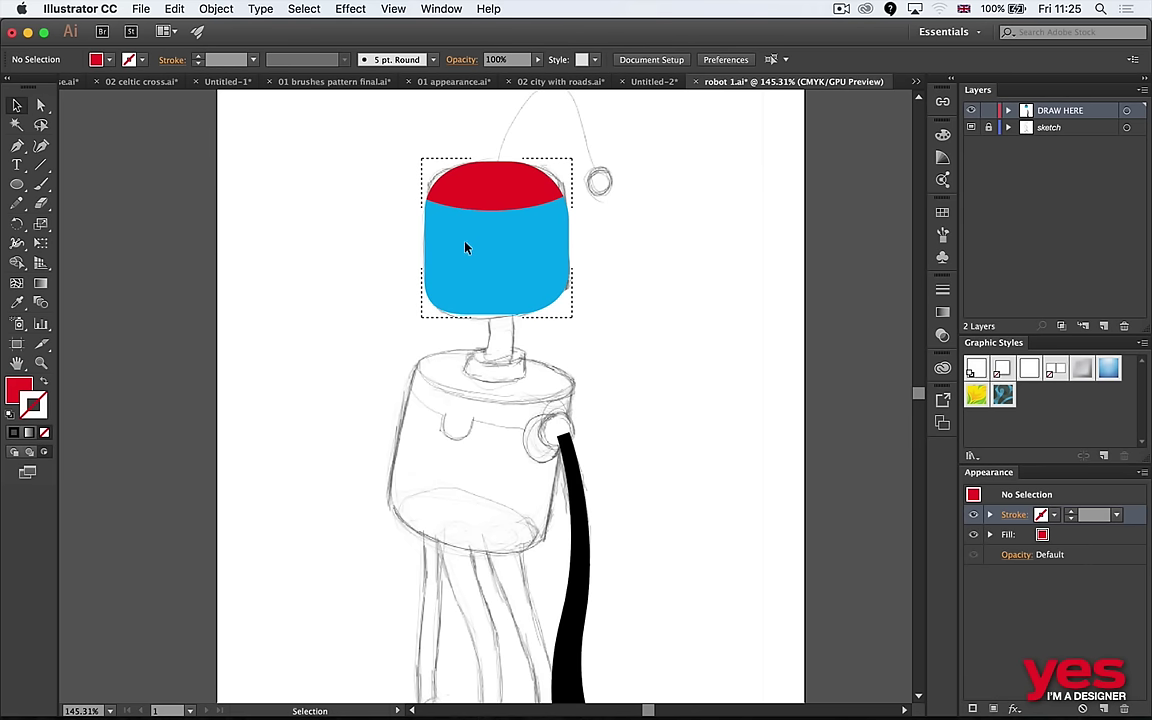
Draw a circle beside the robot's head while in Draw Inside mode and give it a white fill sampled from the artboard.
{"action": "key", "text": "l"}
{"action": "key", "text": "l"}
{"action": "left_click_drag", "start_coordinate": [632, 257], "coordinate": [788, 410]}
{"action": "key", "text": "i"}
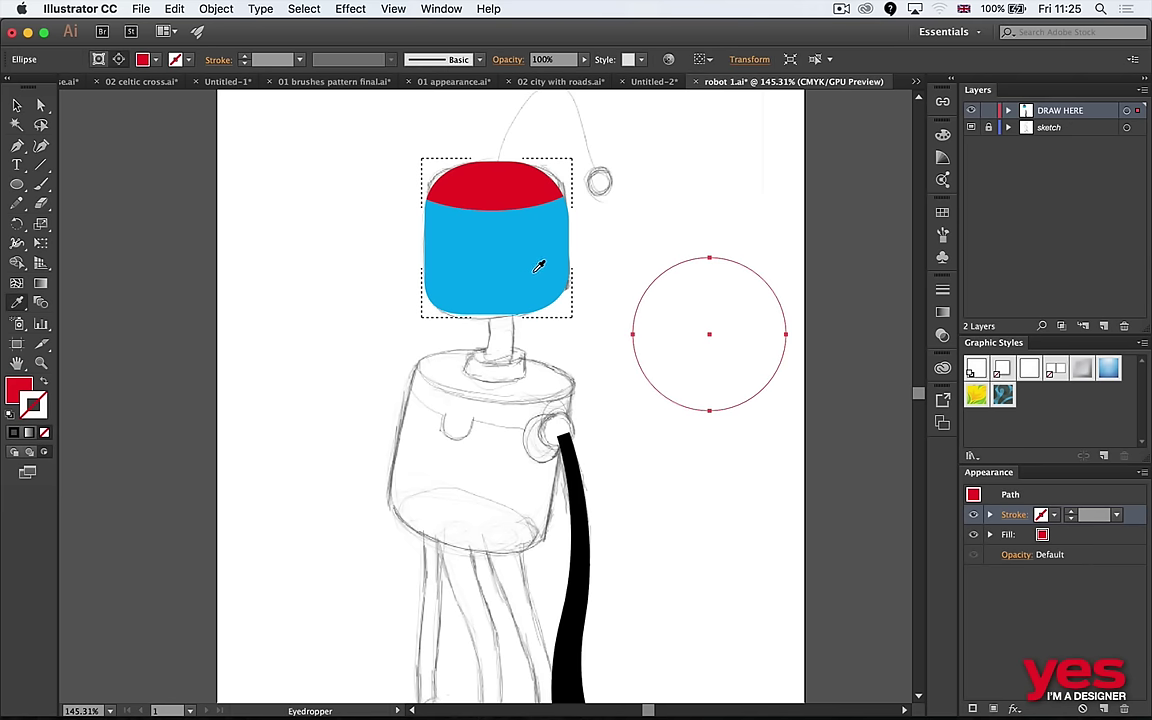
{"action": "left_click", "coordinate": [612, 290]}
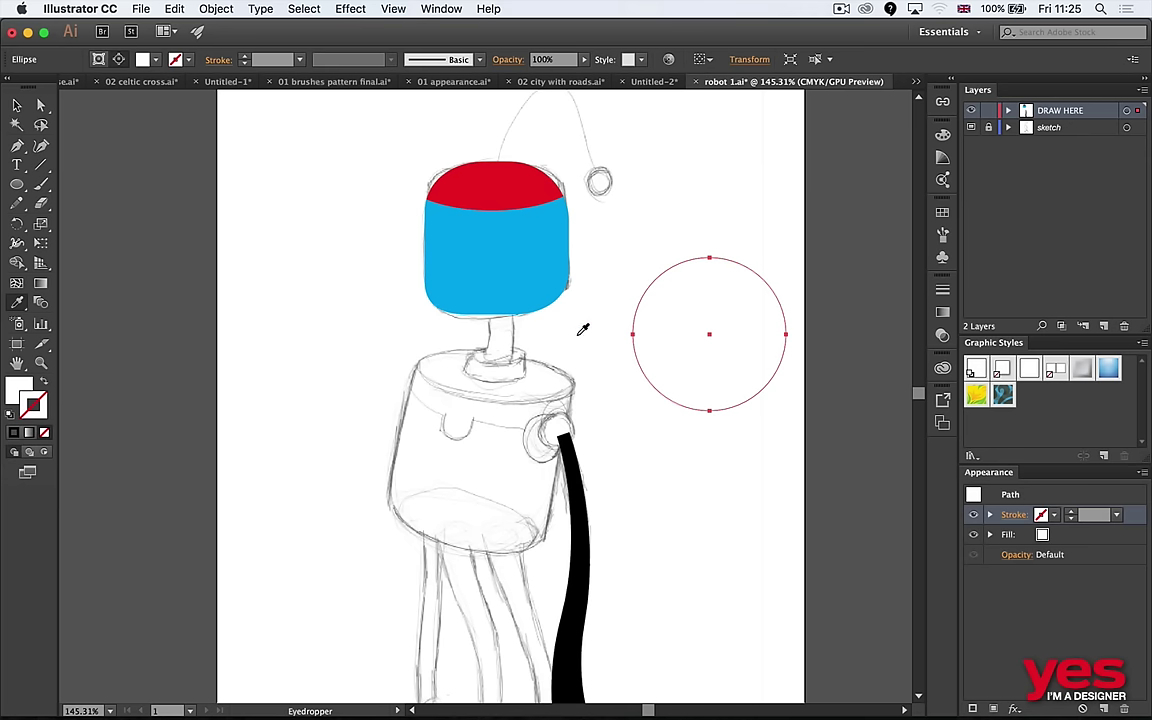
Deselect the white circle and select the clipped blue-and-red head group.
{"action": "key", "text": "v"}
{"action": "key", "text": "super+shift+a"}
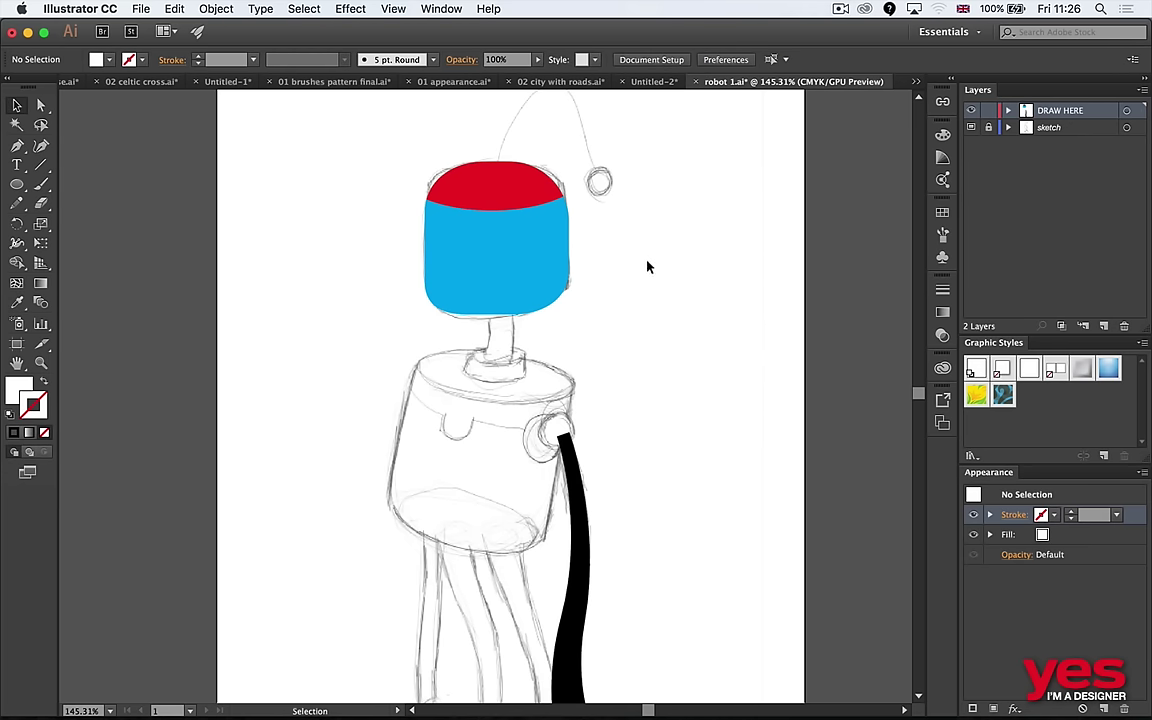
{"action": "left_click_drag", "start_coordinate": [604, 252], "coordinate": [790, 398]}
{"action": "left_click", "coordinate": [450, 208]}
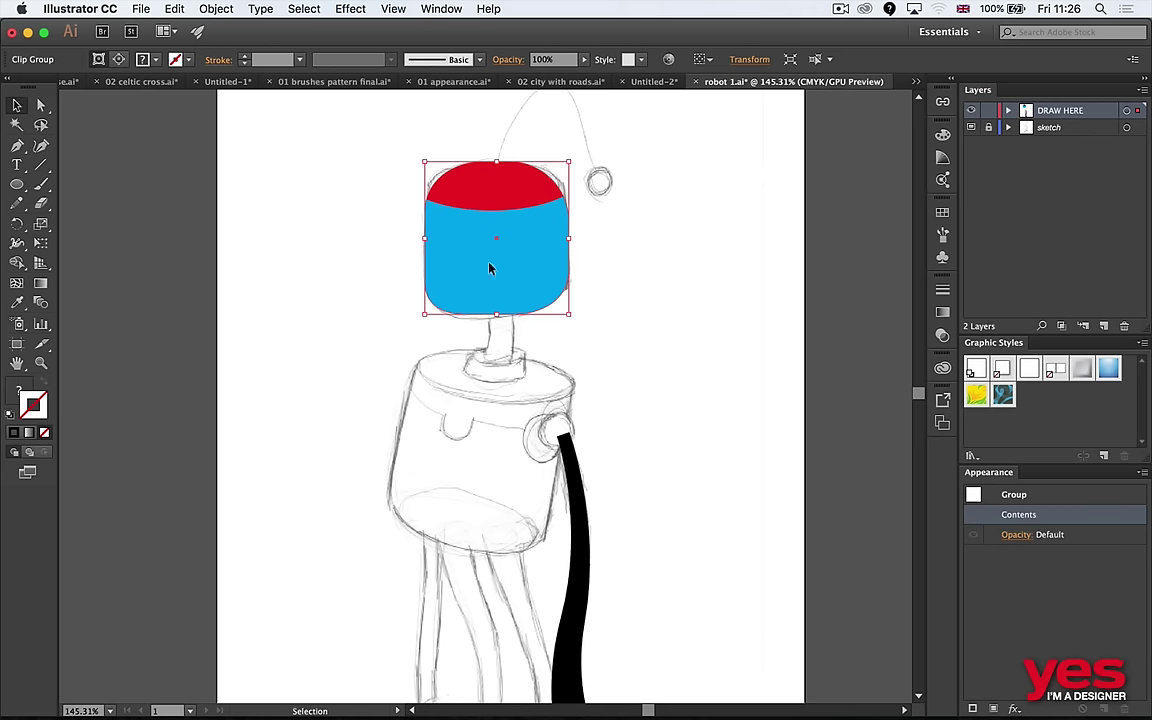
{"action": "scroll", "coordinate": [489, 432], "scroll_direction": "down", "scroll_amount": 5}
{"action": "scroll", "coordinate": [399, 205], "scroll_direction": "up", "scroll_amount": 6}
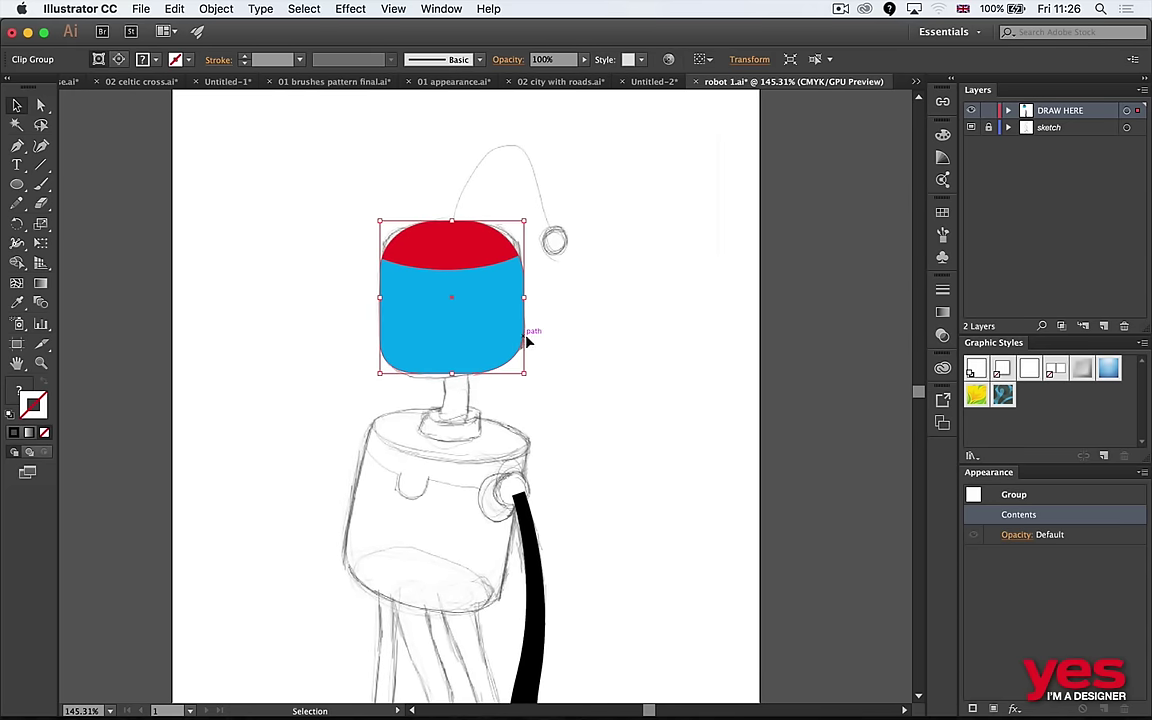
Switch to Photoshop with the topics.psd document.
{"action": "key", "text": "super+Tab"}
{"action": "key", "text": "super+Tab"}
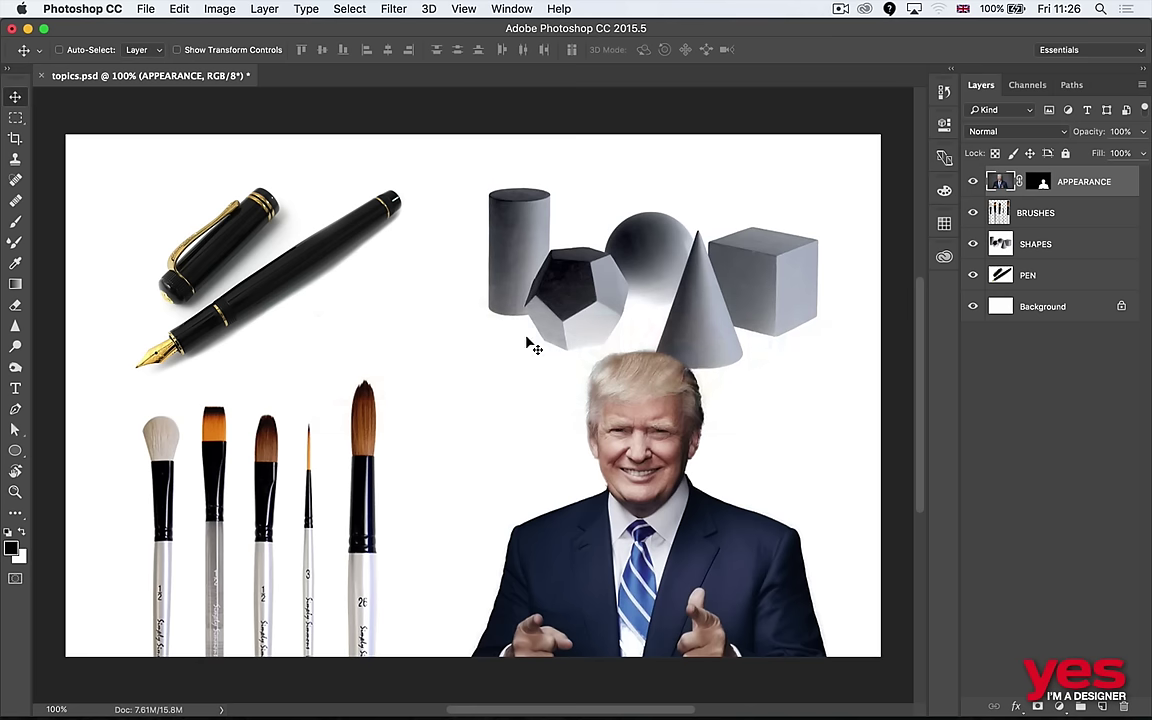